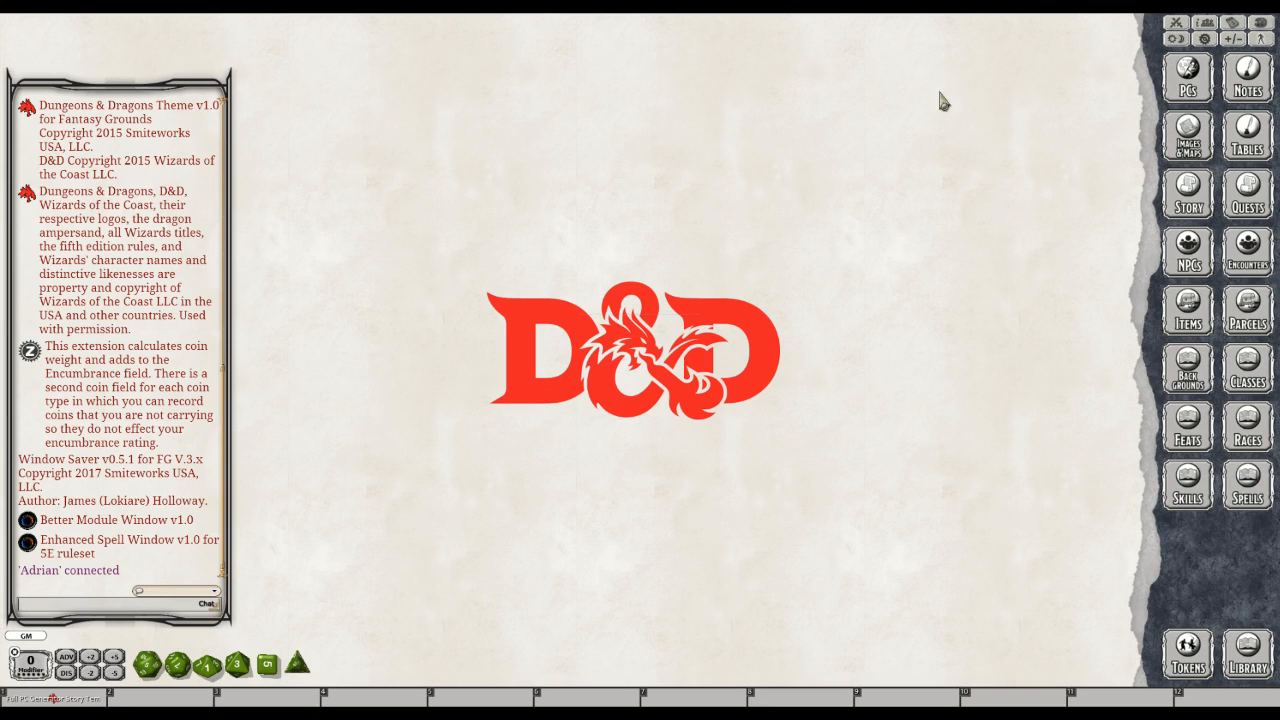
# Bring up the list of player characters for a look and close it again
pyautogui.click(1191, 70)
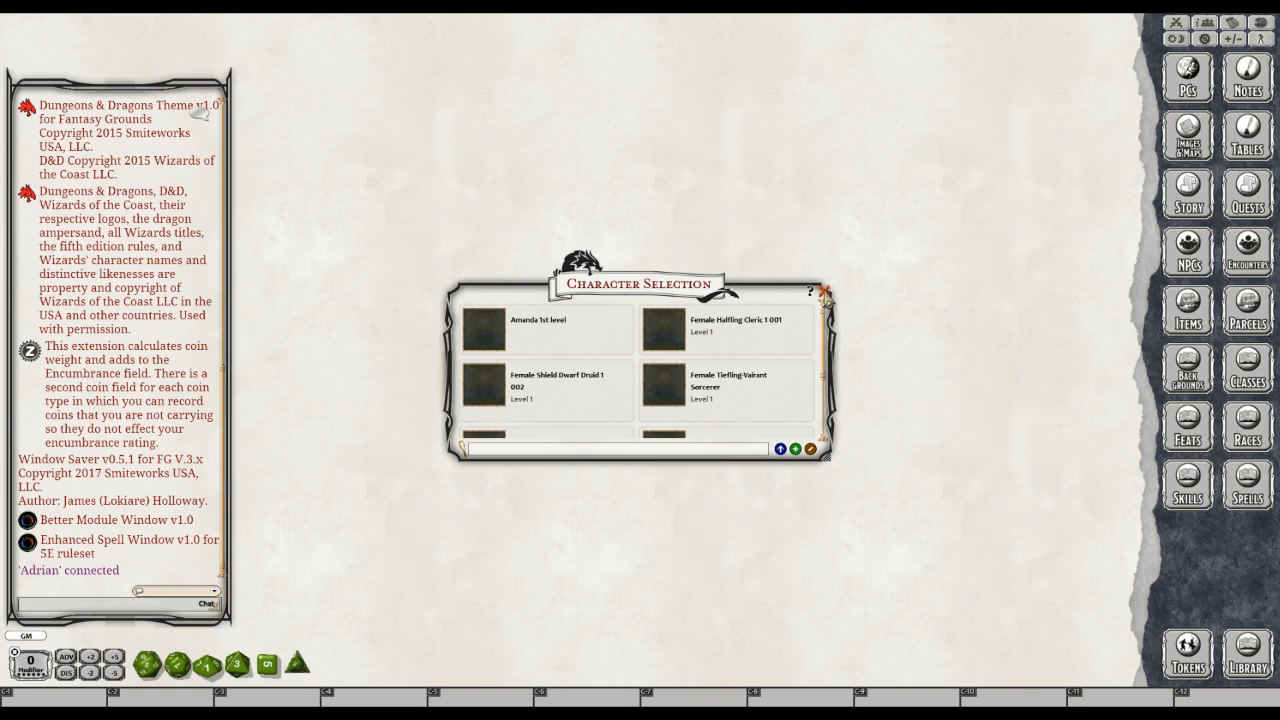
pyautogui.click(825, 291)
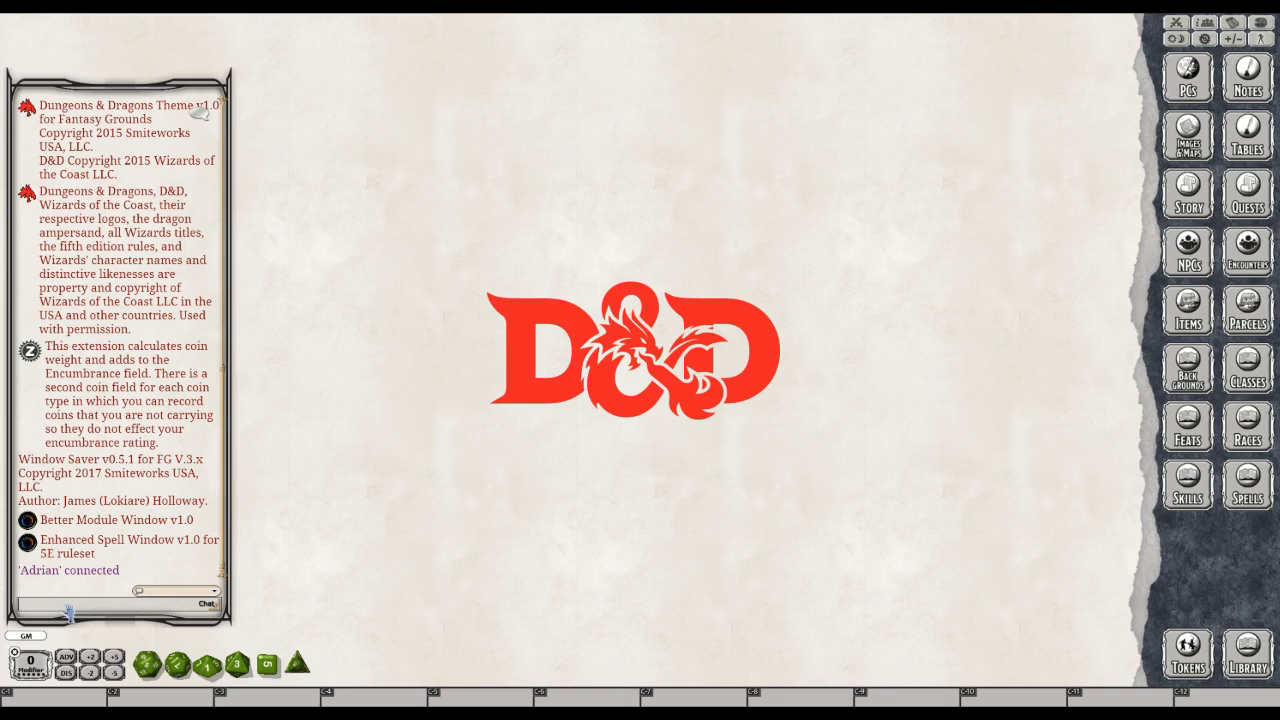
pyautogui.press('ctrl')
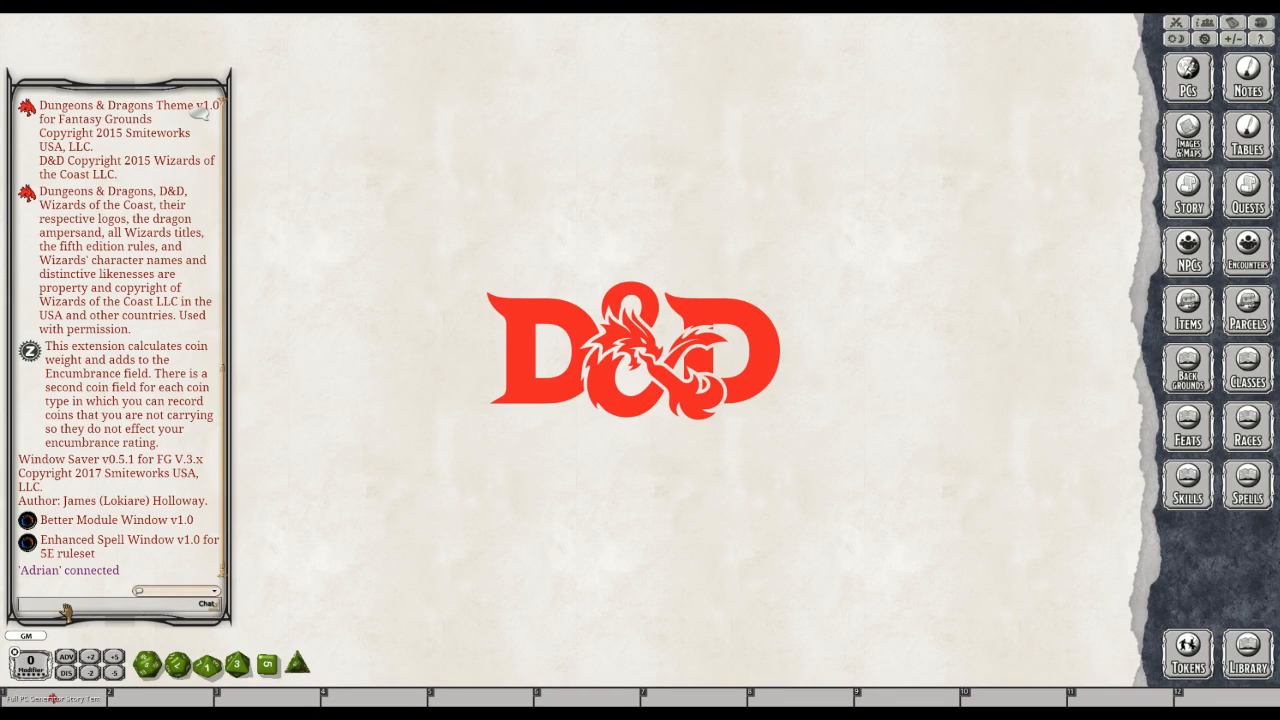
pyautogui.press('ctrl')
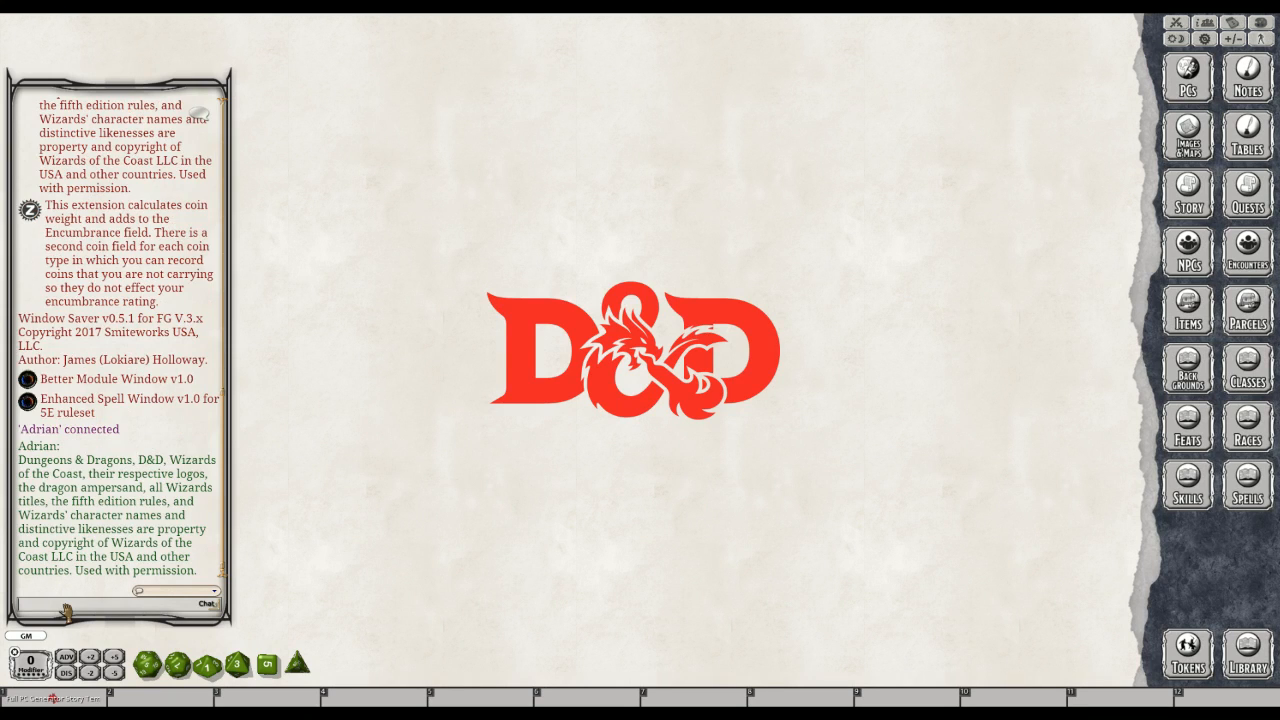
# Send the message "Hi welcome to my Vtt" in the chat as GM
pyautogui.write('HI')
pyautogui.press('BackSpace')
pyautogui.write('I')
pyautogui.press('BackSpace')
pyautogui.press('BackSpace')
pyautogui.write('hI')
pyautogui.press('BackSpace')
pyautogui.press('BackSpace')
pyautogui.write('Hi welcome to my Vtt')
pyautogui.press('Return')
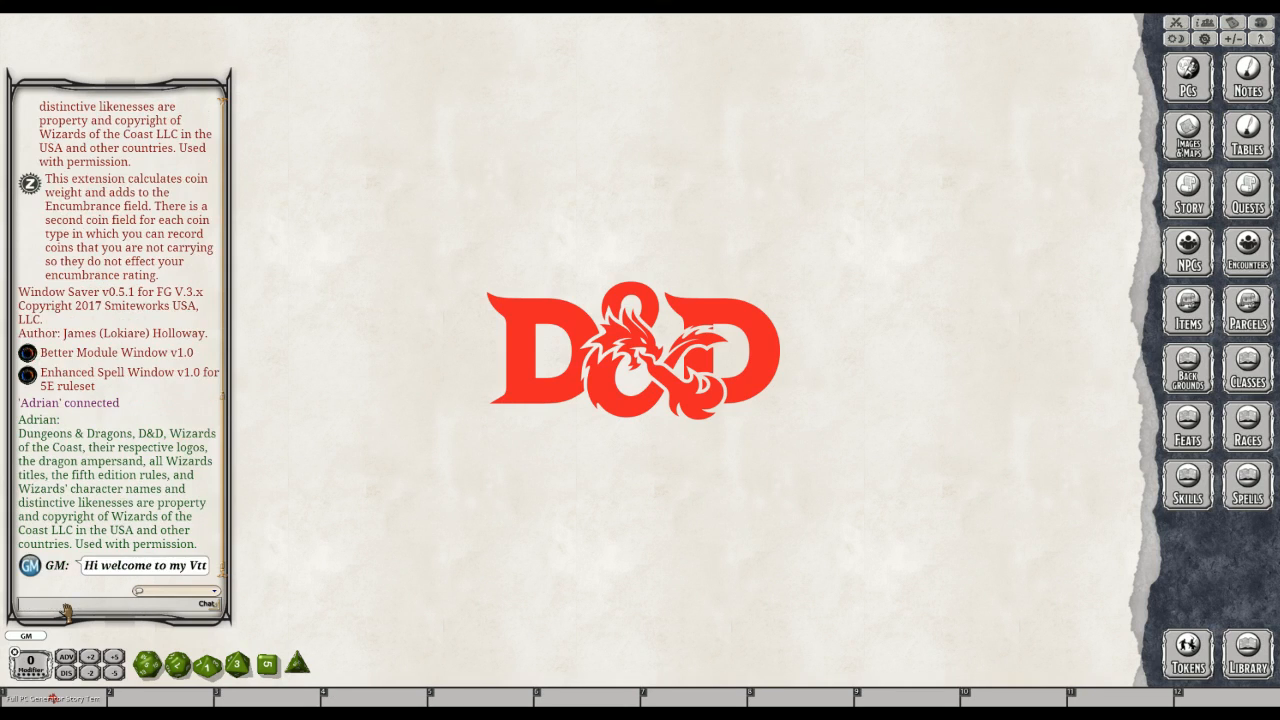
# Roll four six-sided dice together in a single roll
pyautogui.press('ctrl')
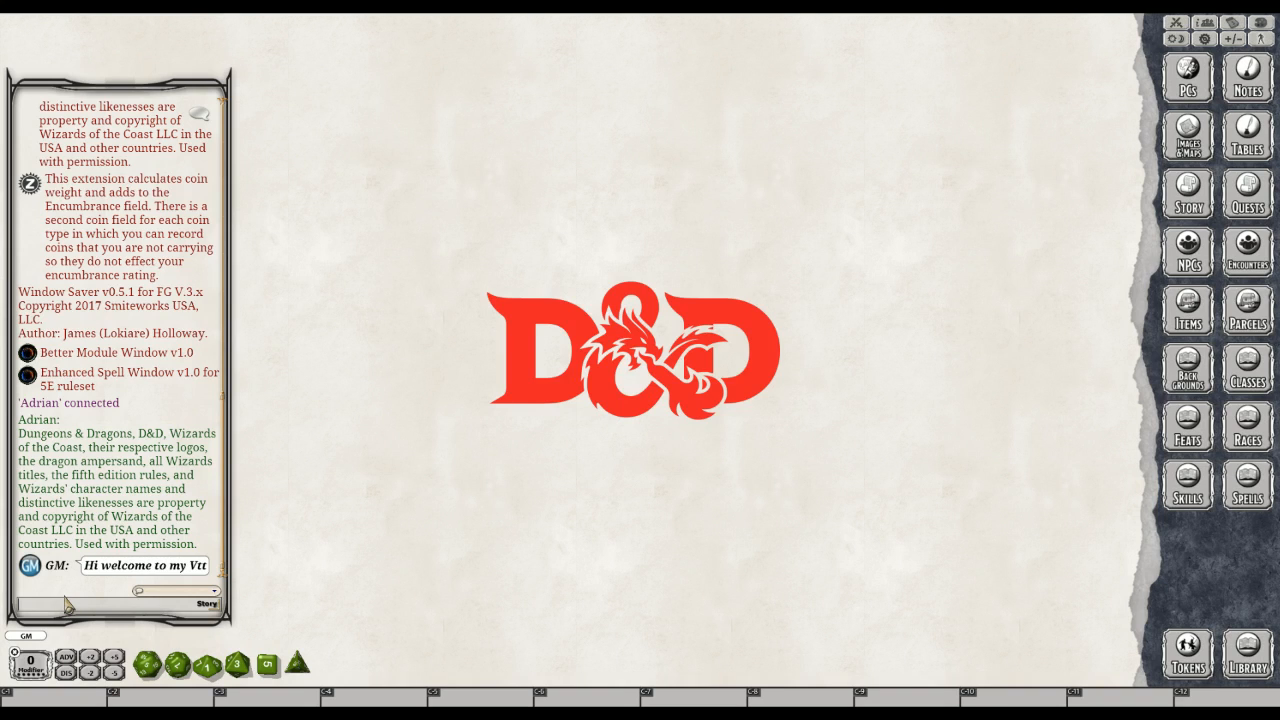
pyautogui.click(207, 603)
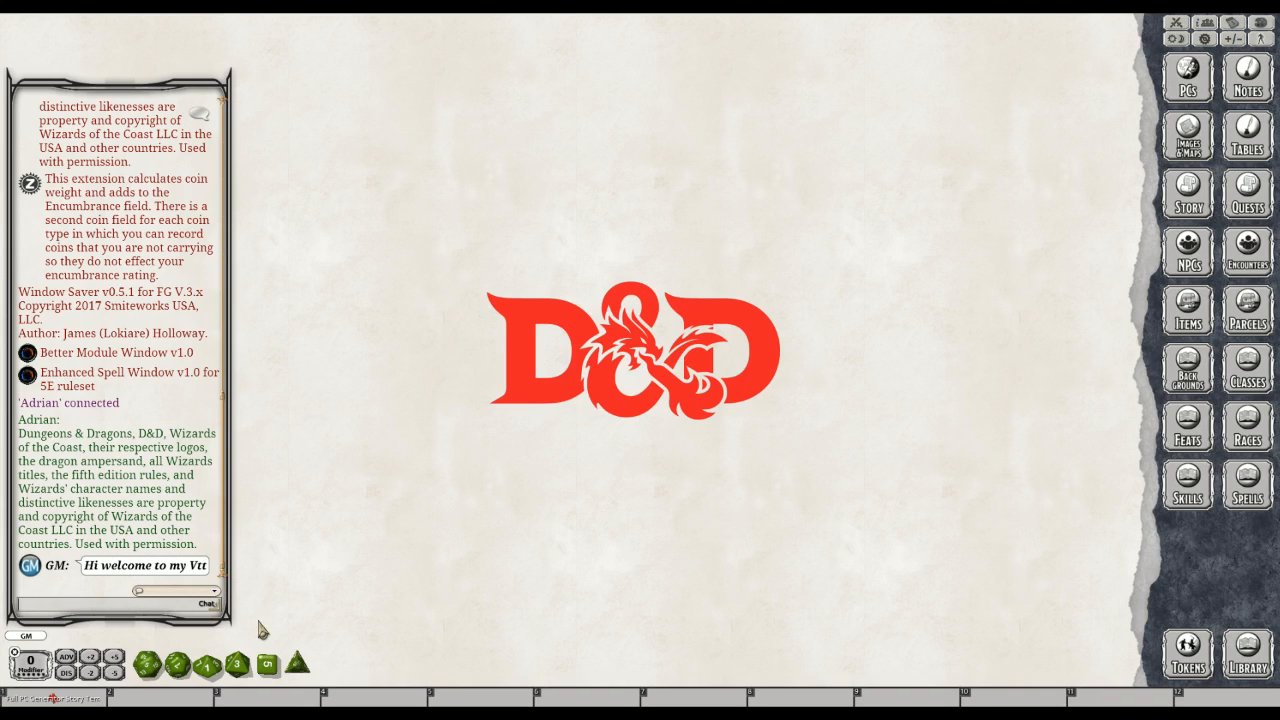
pyautogui.press('ctrl')
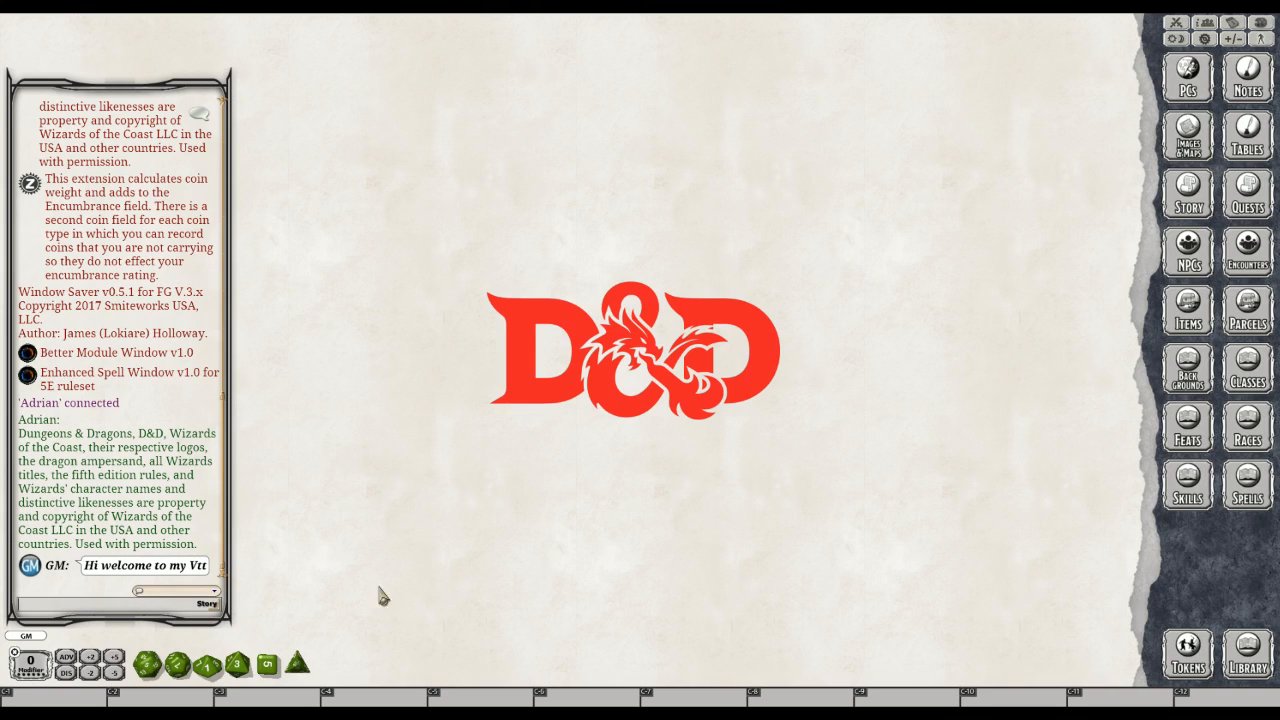
pyautogui.rightClick(268, 656)
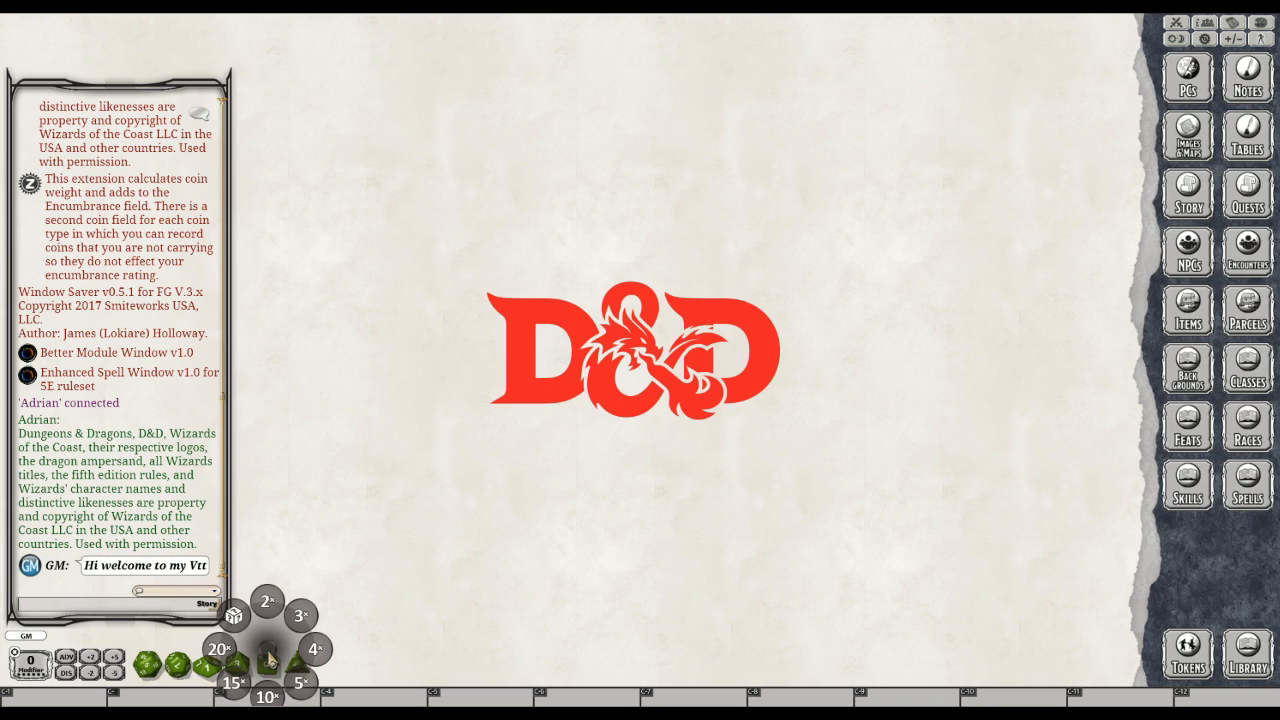
pyautogui.click(314, 649)
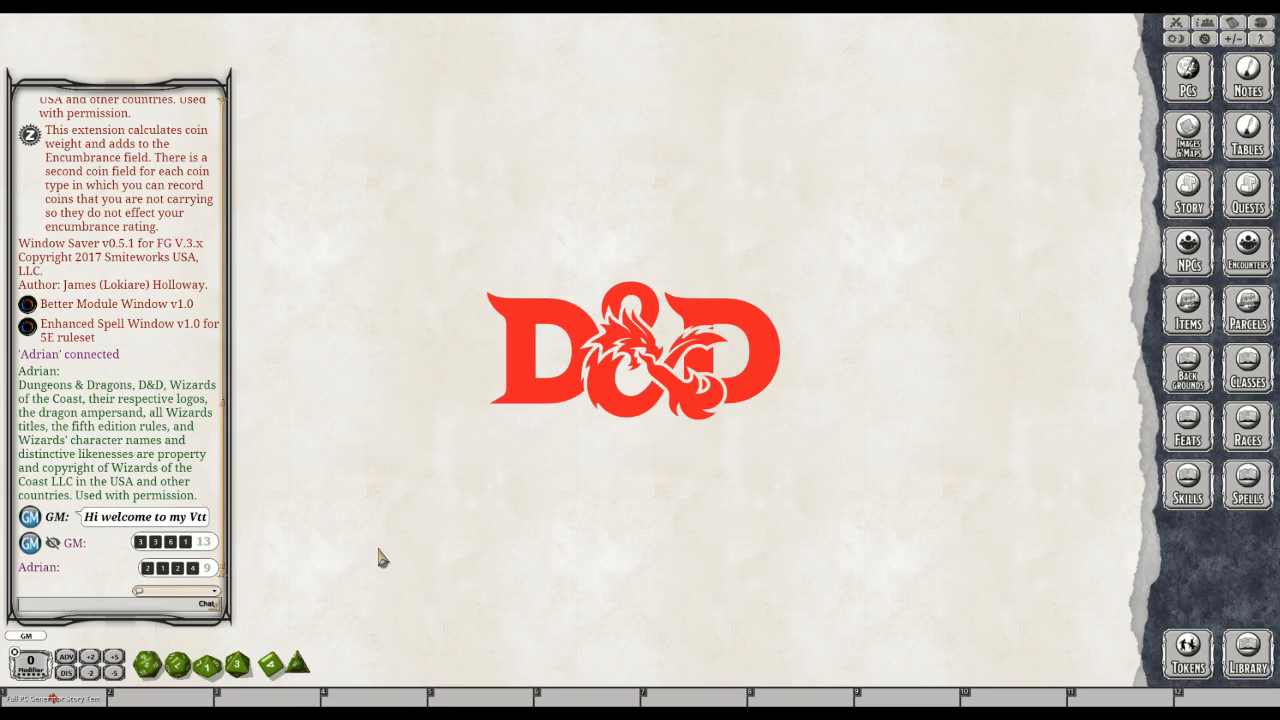
# Roll a d20 with advantage into the chat
pyautogui.press('ctrl')
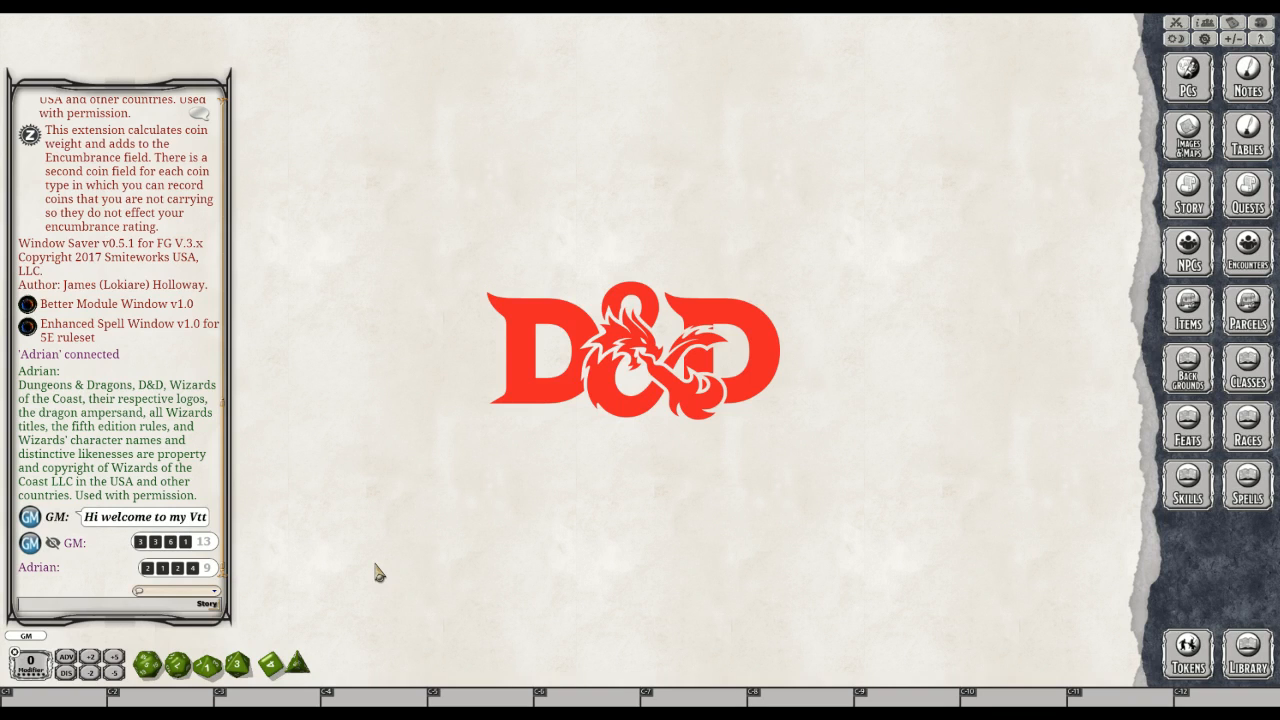
pyautogui.click(66, 660)
pyautogui.moveTo(152, 672); pyautogui.dragTo(130, 440)
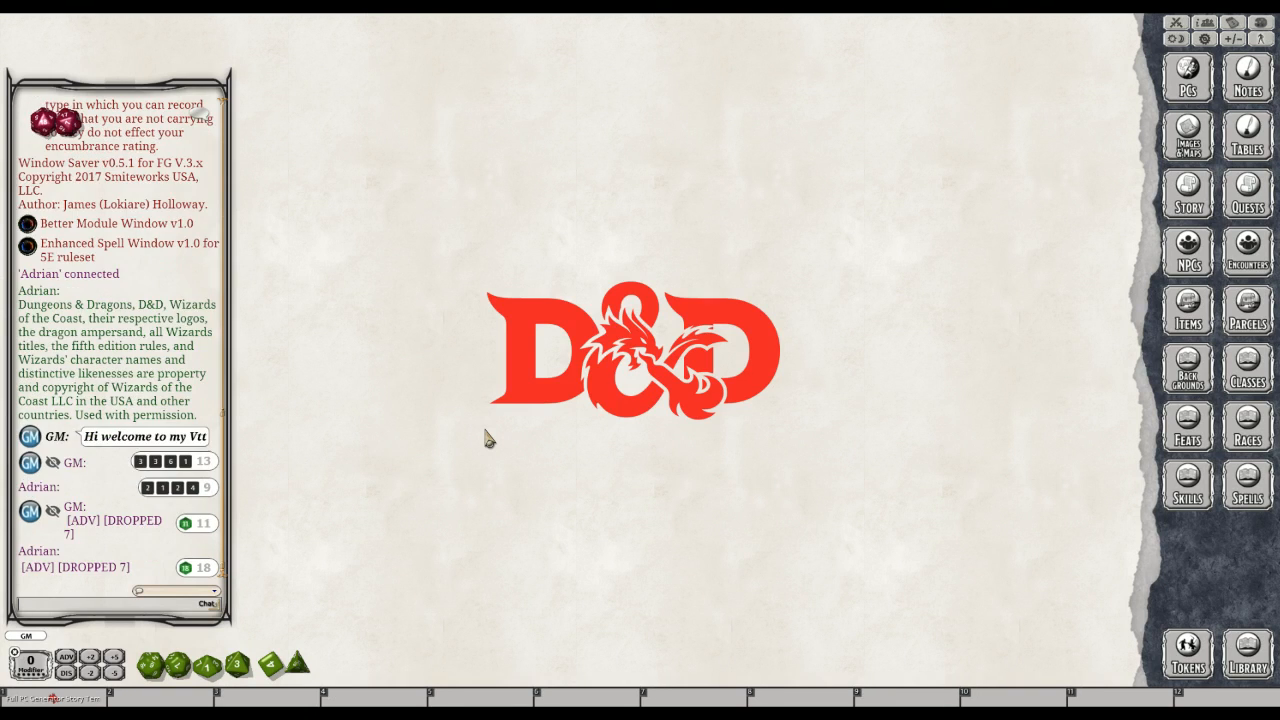
# Open the Library and resize its window so that it is shorter and wider
pyautogui.press('ctrl')
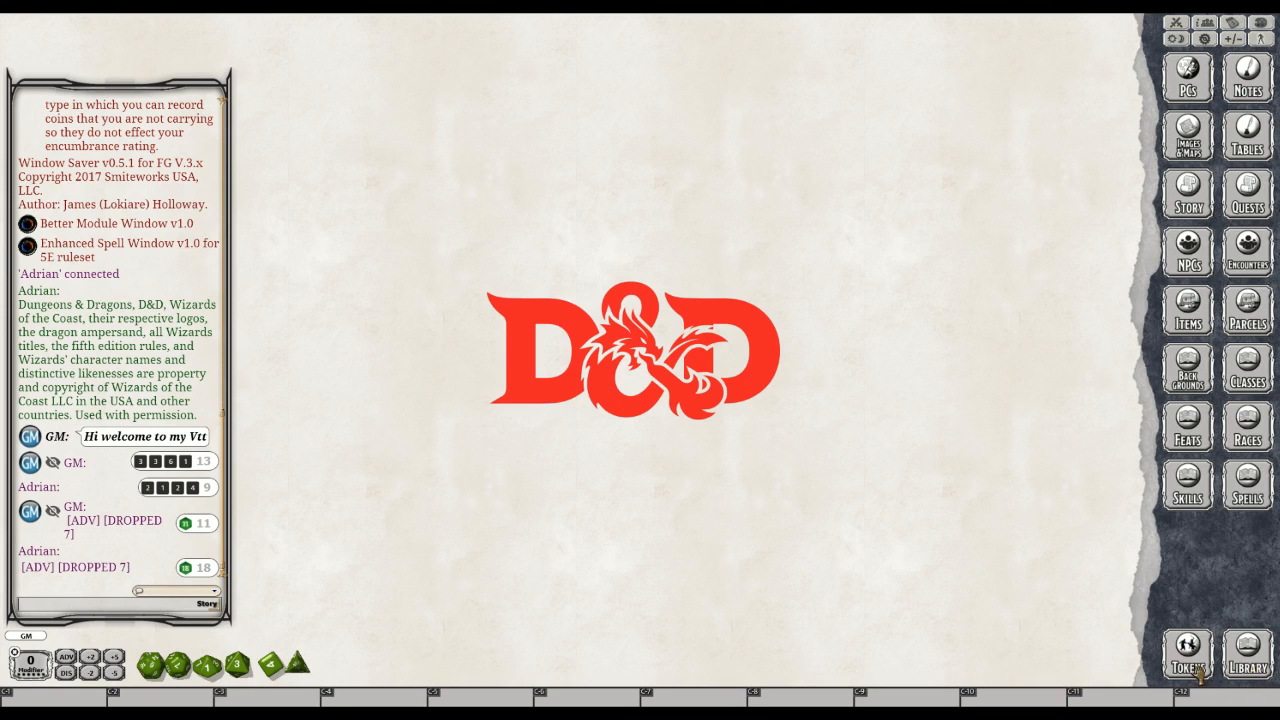
pyautogui.click(1252, 660)
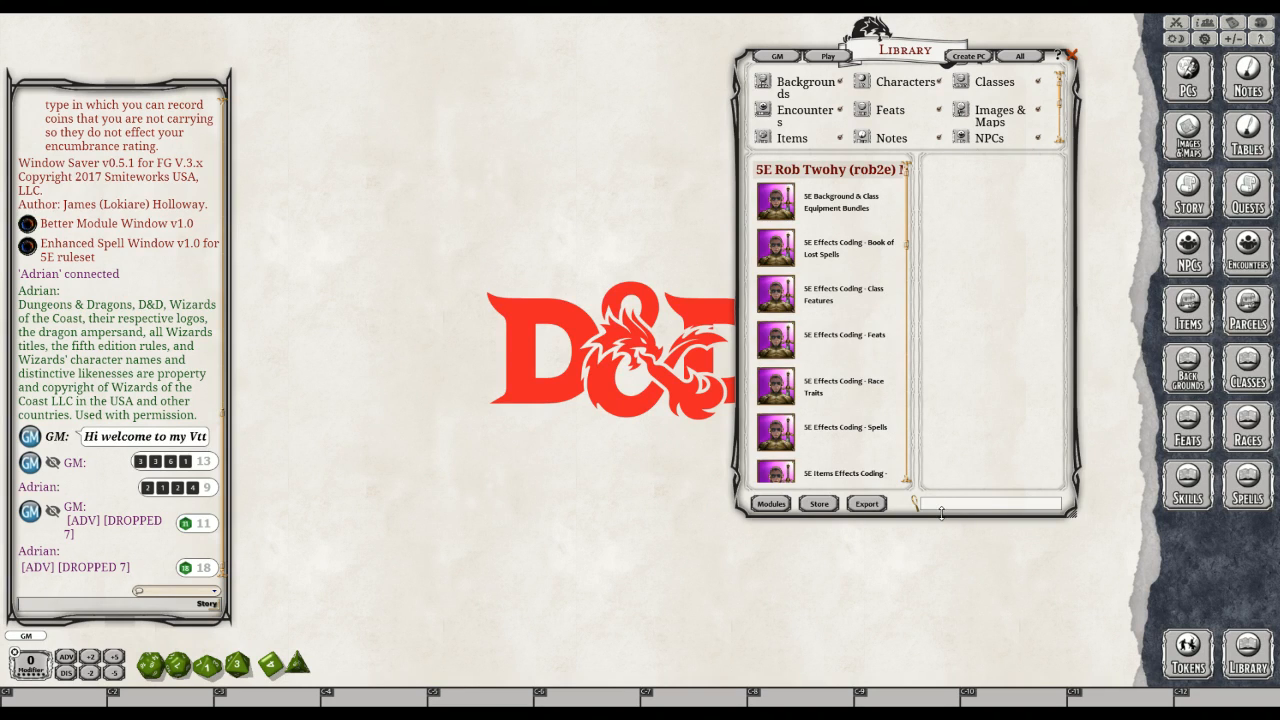
pyautogui.moveTo(942, 515); pyautogui.dragTo(936, 374)
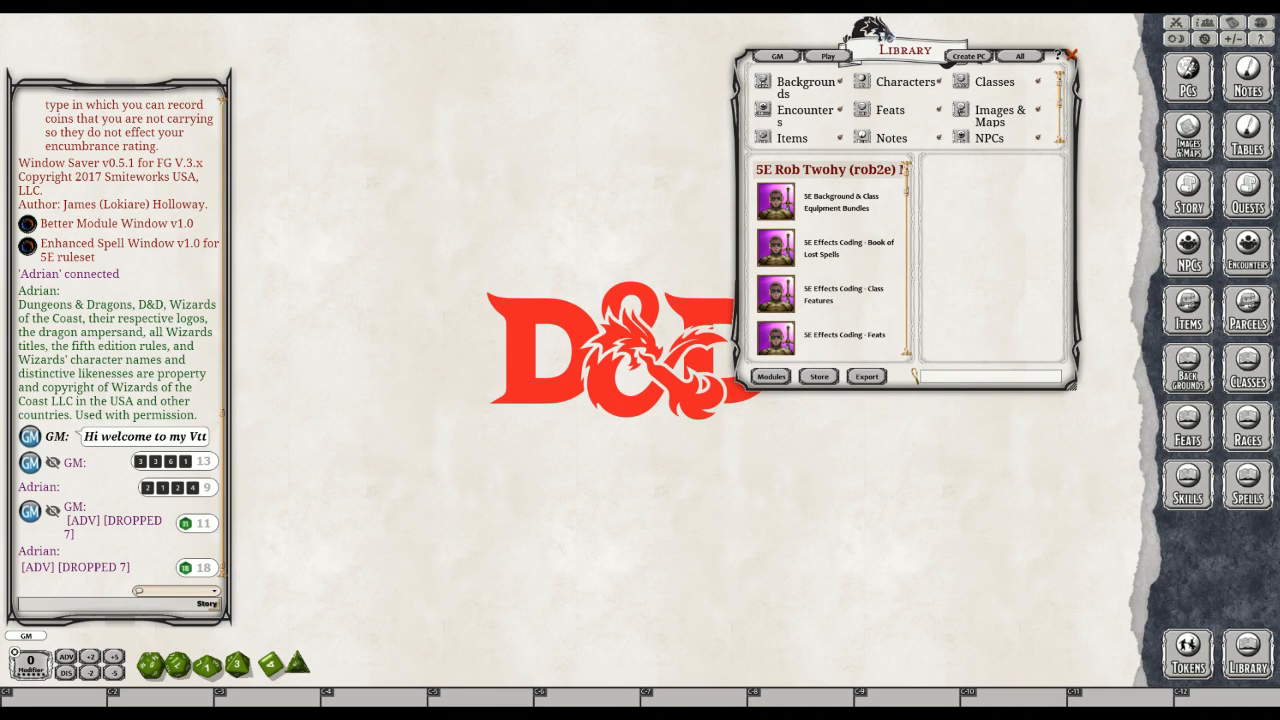
pyautogui.moveTo(884, 48); pyautogui.dragTo(946, 56)
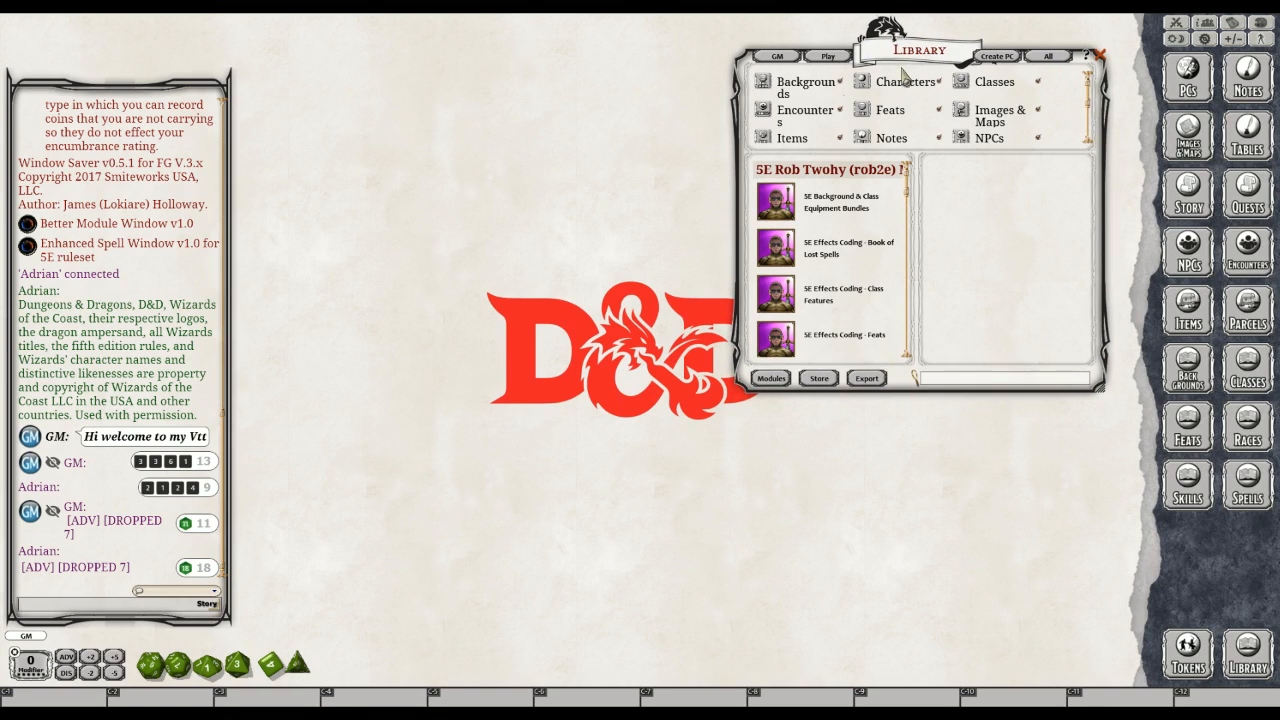
pyautogui.moveTo(803, 53); pyautogui.dragTo(858, 66)
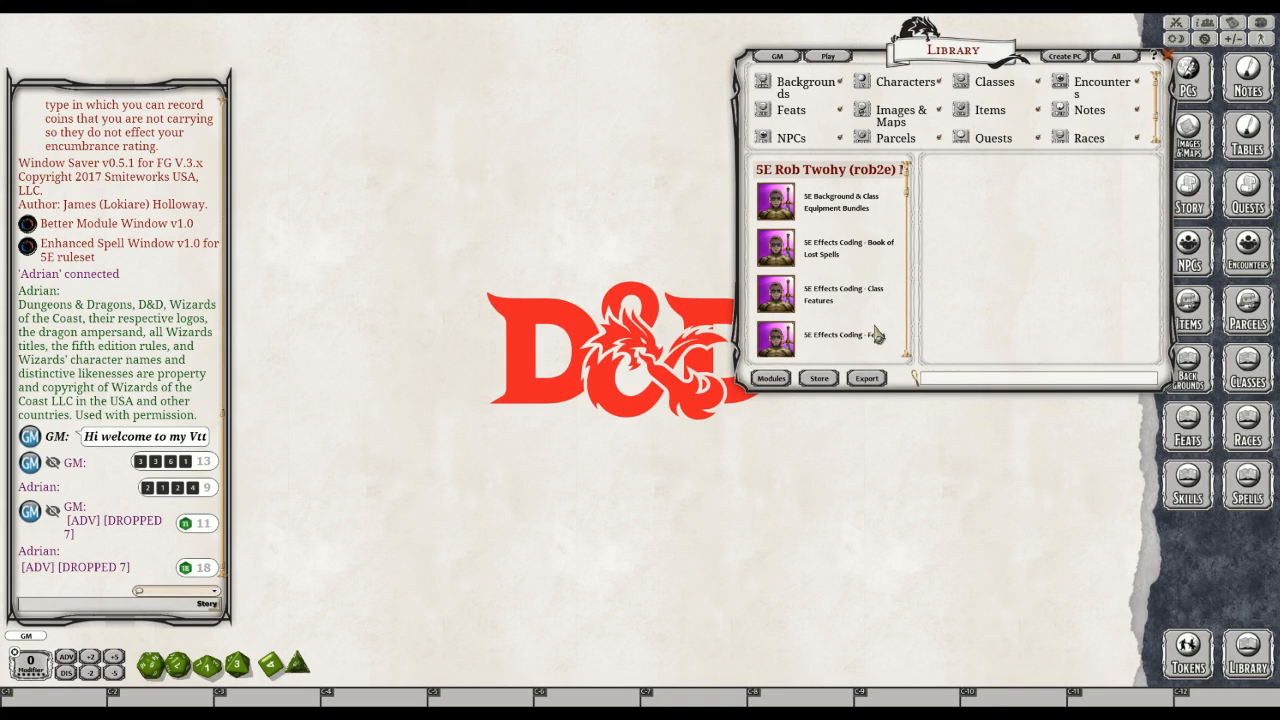
pyautogui.moveTo(904, 22); pyautogui.dragTo(908, 20)
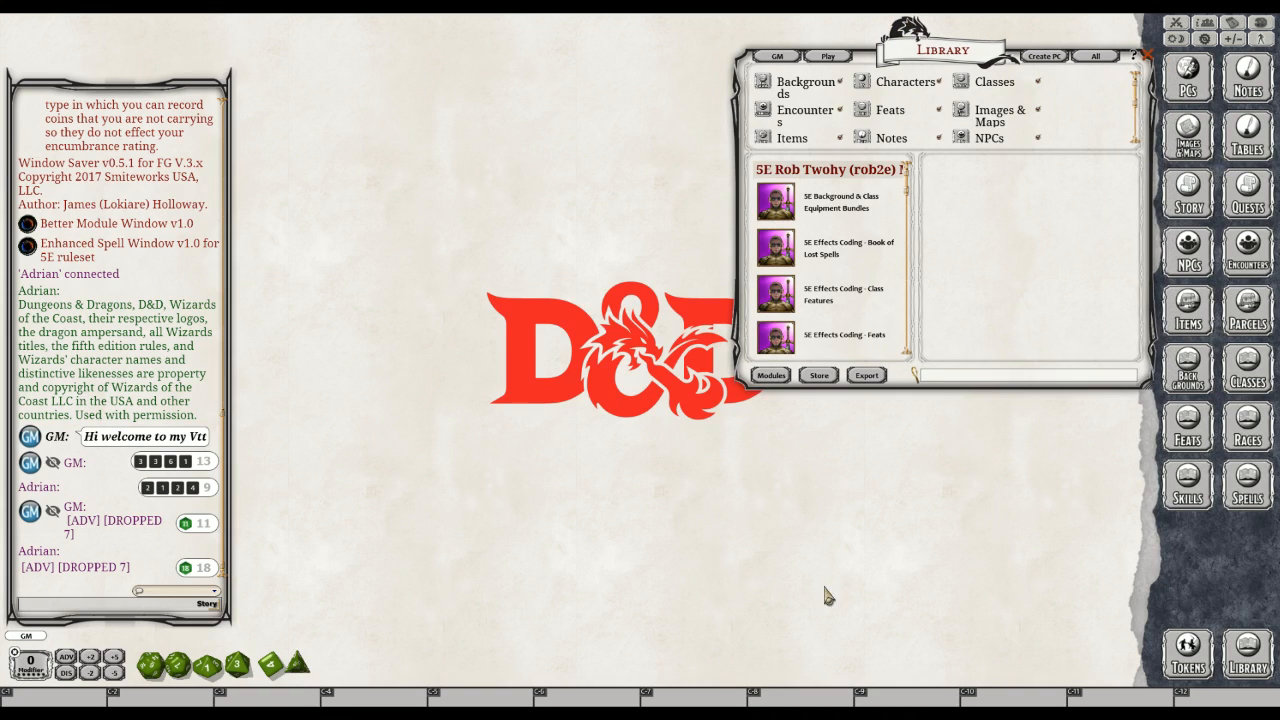
# Open the Library's Data Module Activation list and arrange the two windows side by side without overlap
pyautogui.click(773, 380)
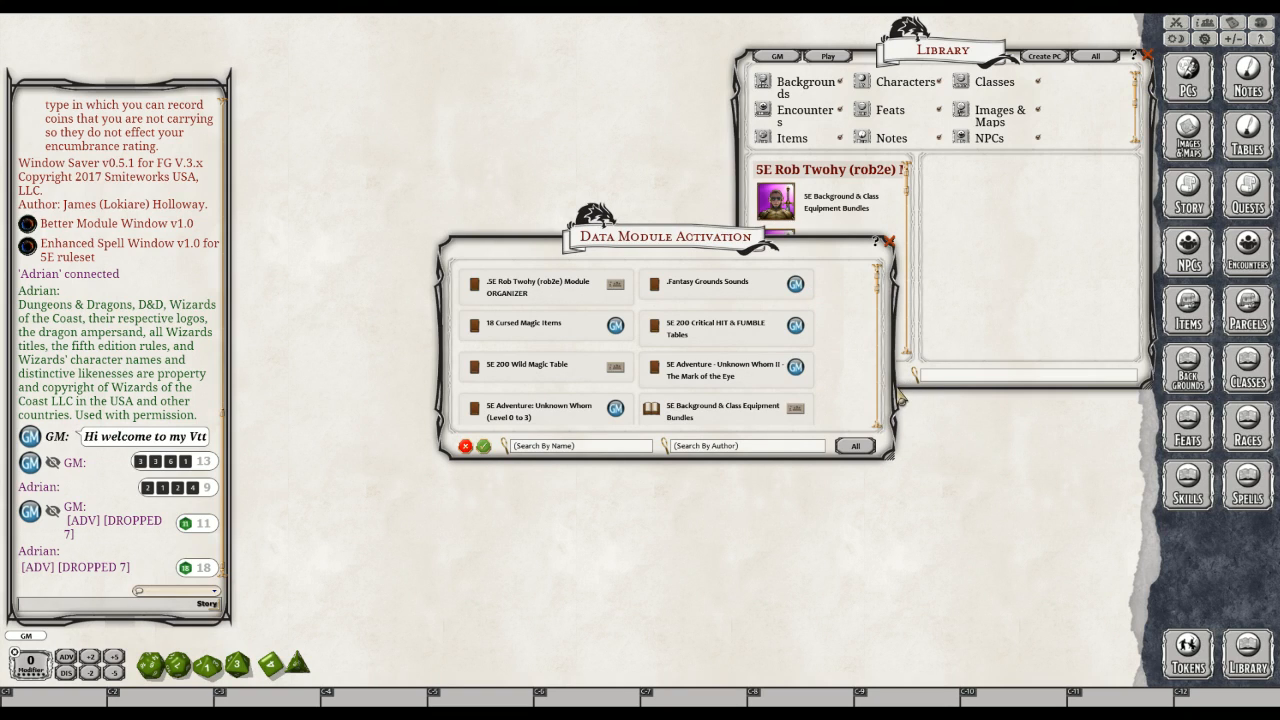
pyautogui.click(918, 38)
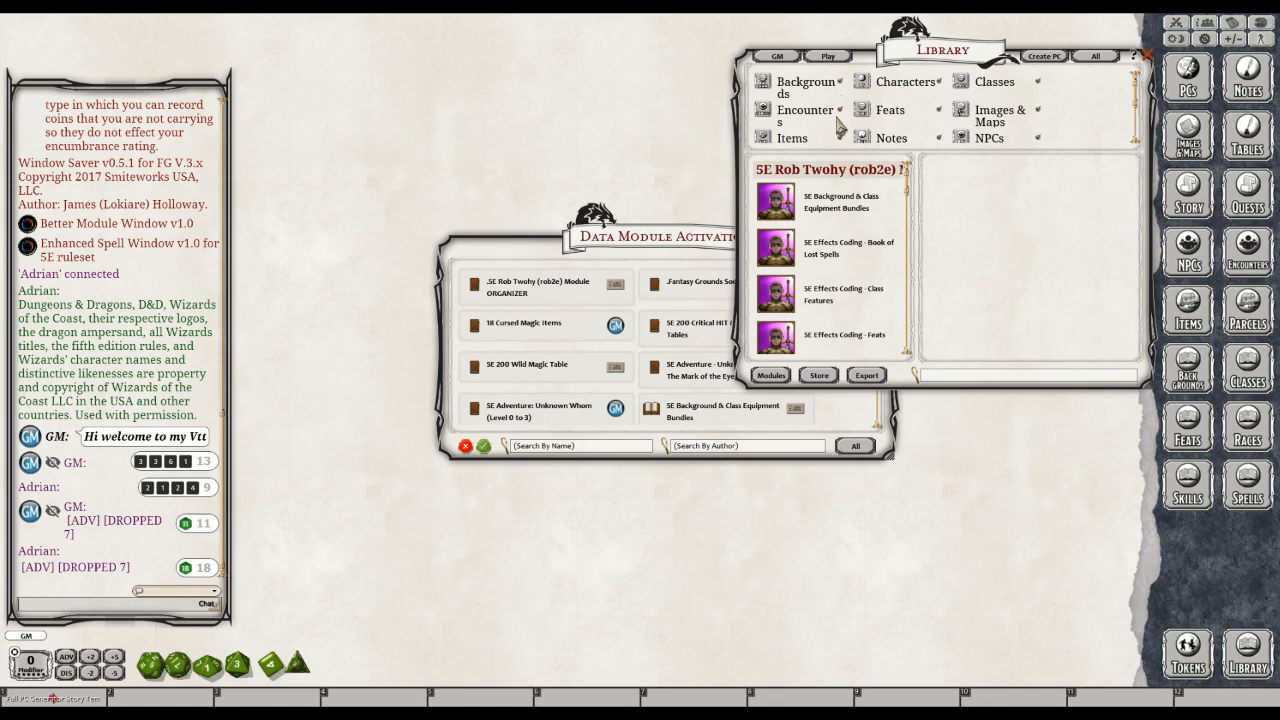
pyautogui.moveTo(826, 57); pyautogui.dragTo(680, 78)
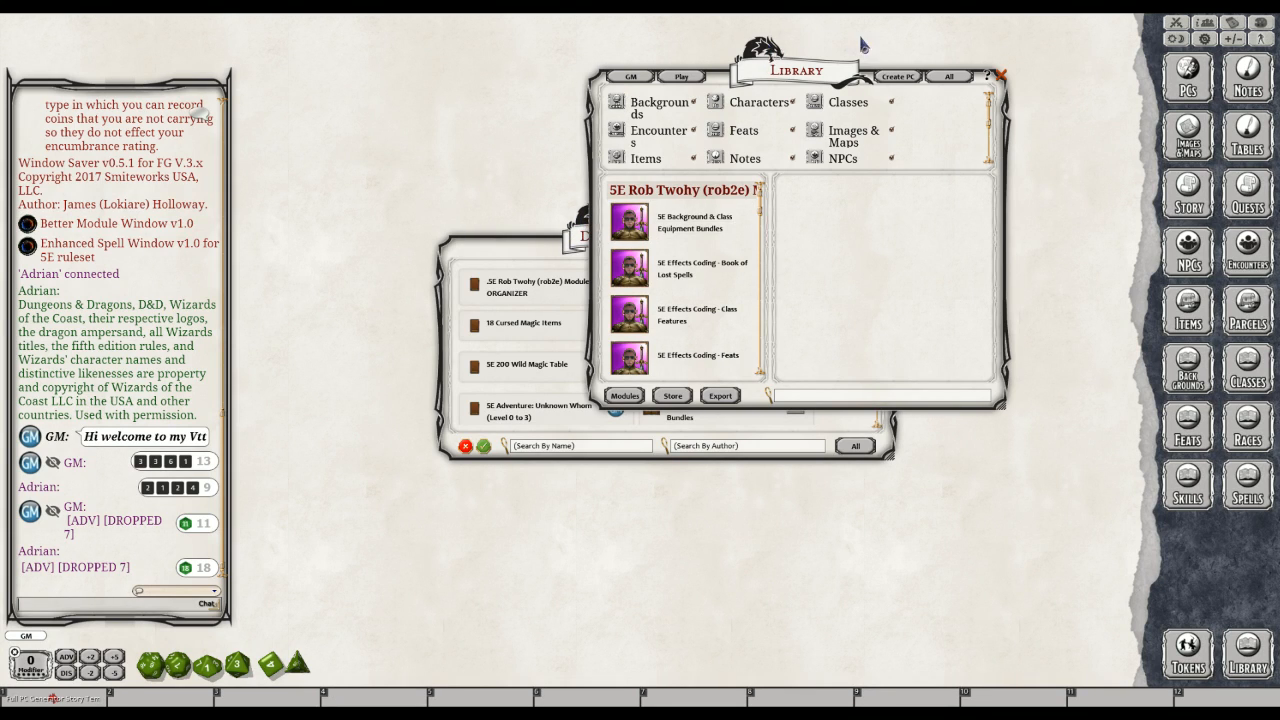
pyautogui.moveTo(770, 50); pyautogui.dragTo(864, 44)
pyautogui.moveTo(598, 206); pyautogui.dragTo(326, 177)
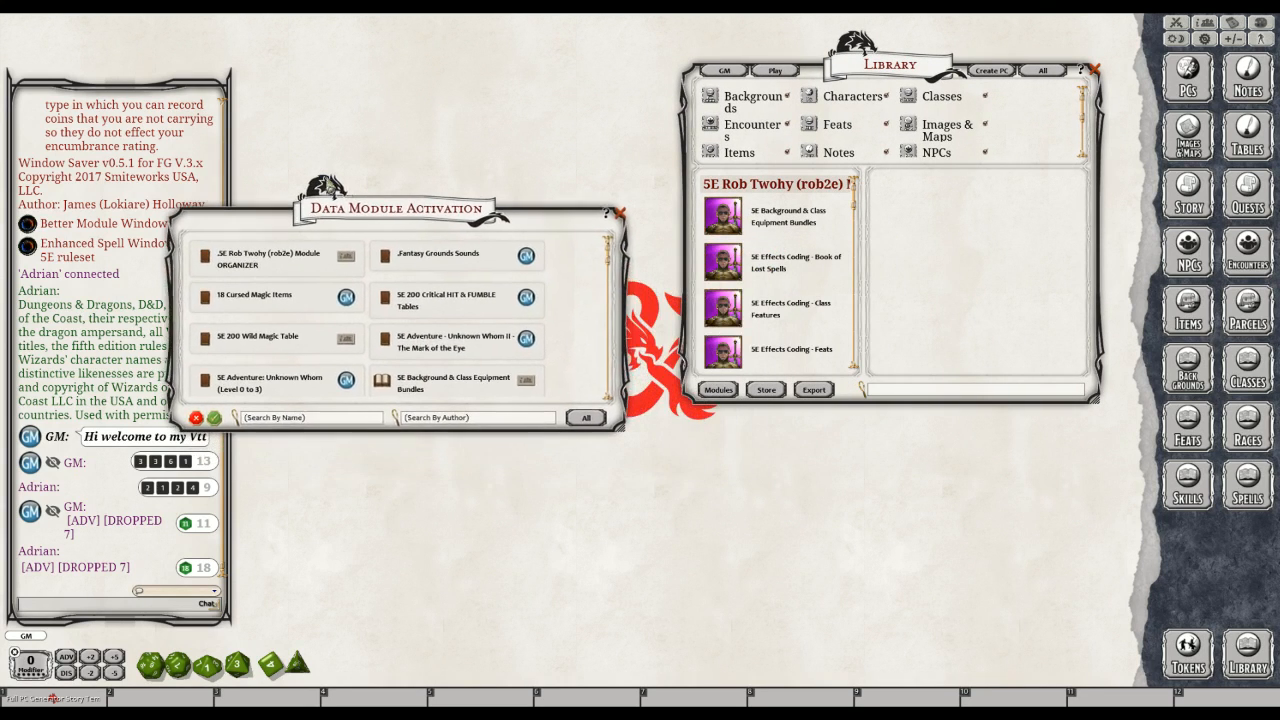
# Enlarge the Data Module Activation window in width and height, and filter its list to loaded modules
pyautogui.moveTo(617, 351); pyautogui.dragTo(1040, 352)
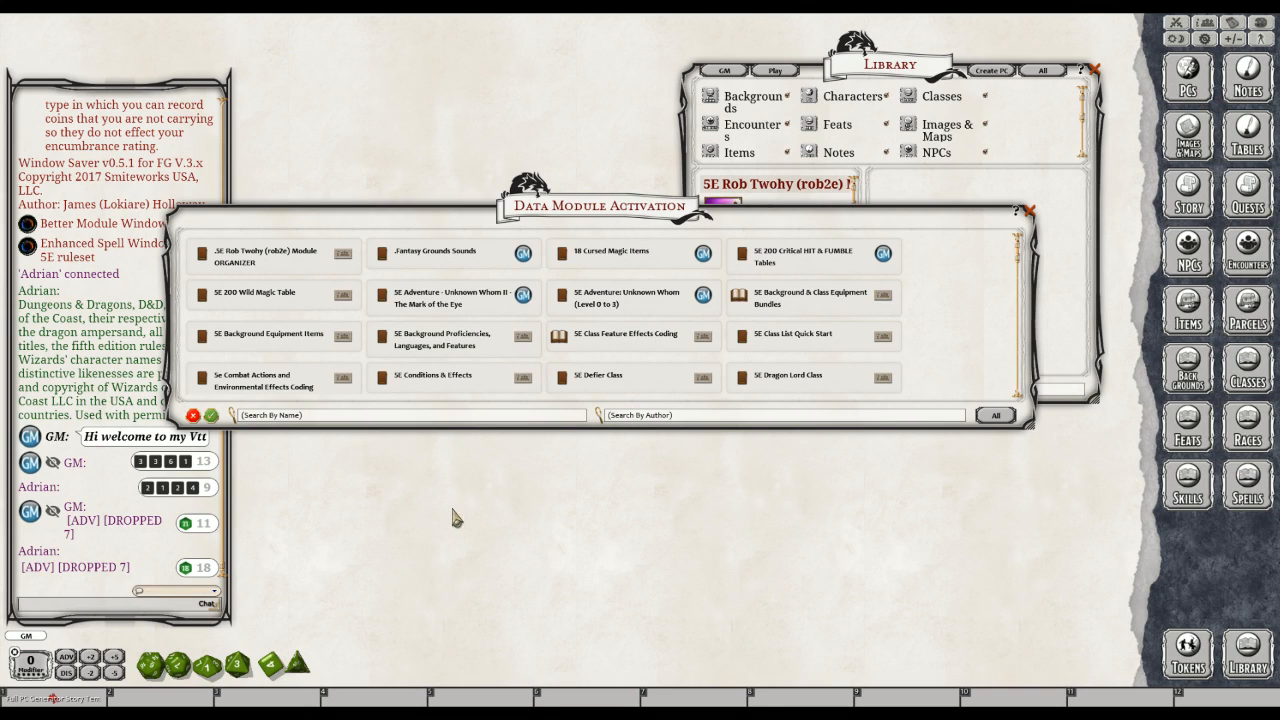
pyautogui.press('ctrl')
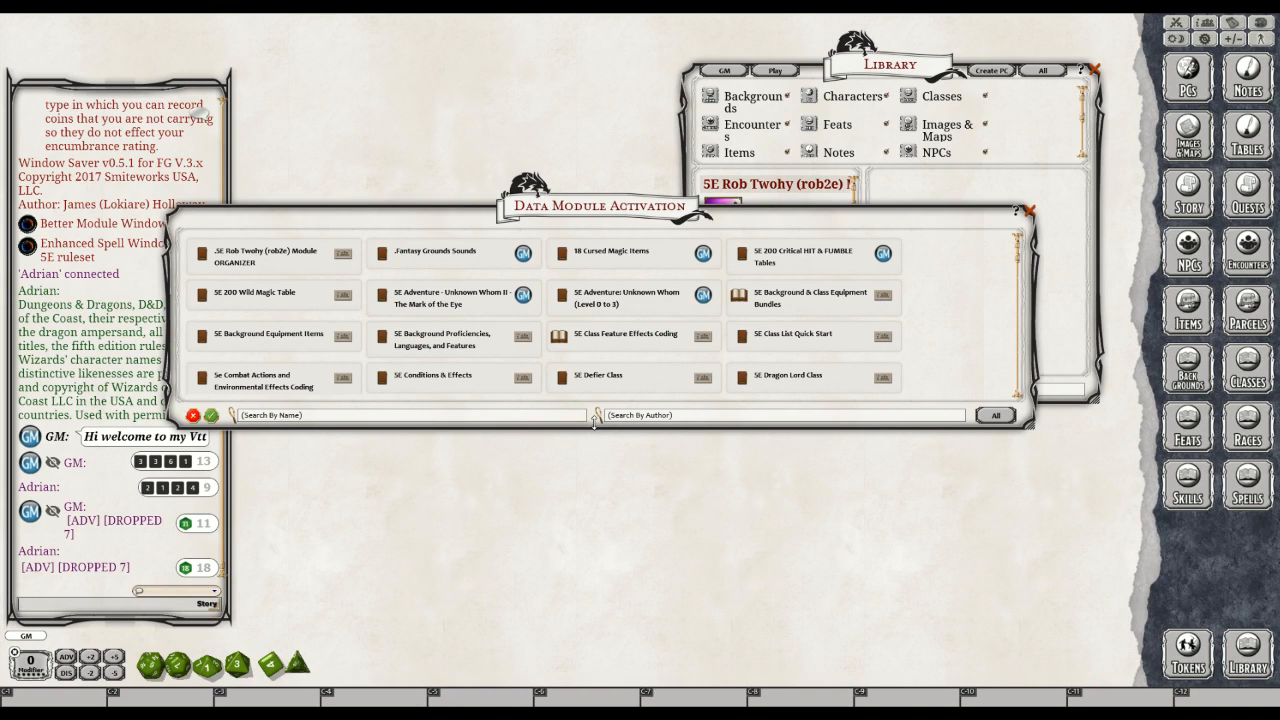
pyautogui.moveTo(593, 426); pyautogui.dragTo(600, 619)
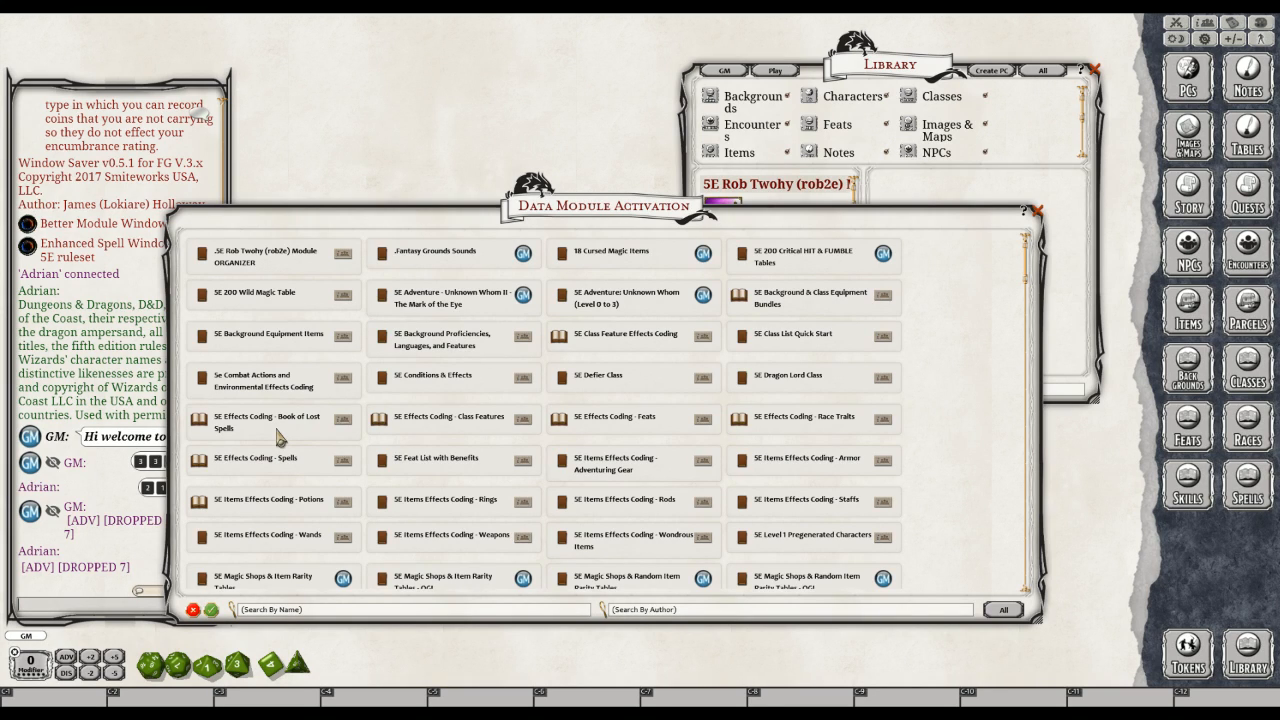
pyautogui.scroll(-1, 282, 433)
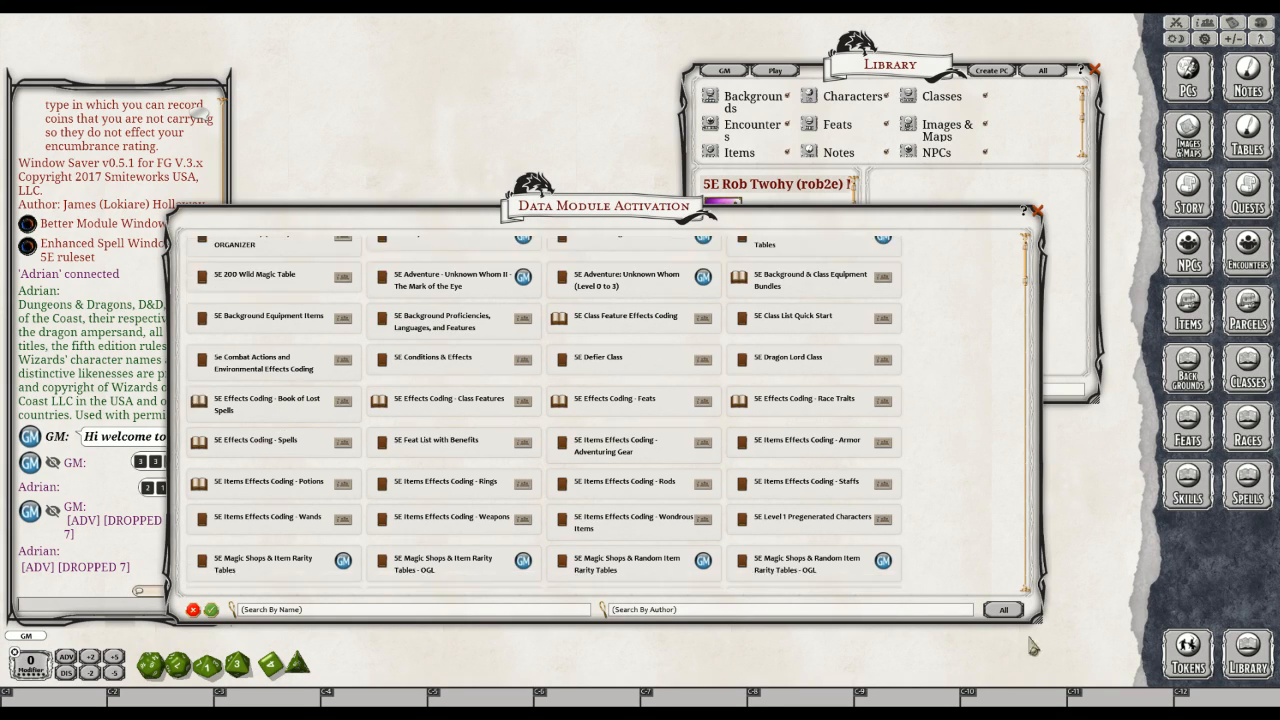
pyautogui.click(1012, 611)
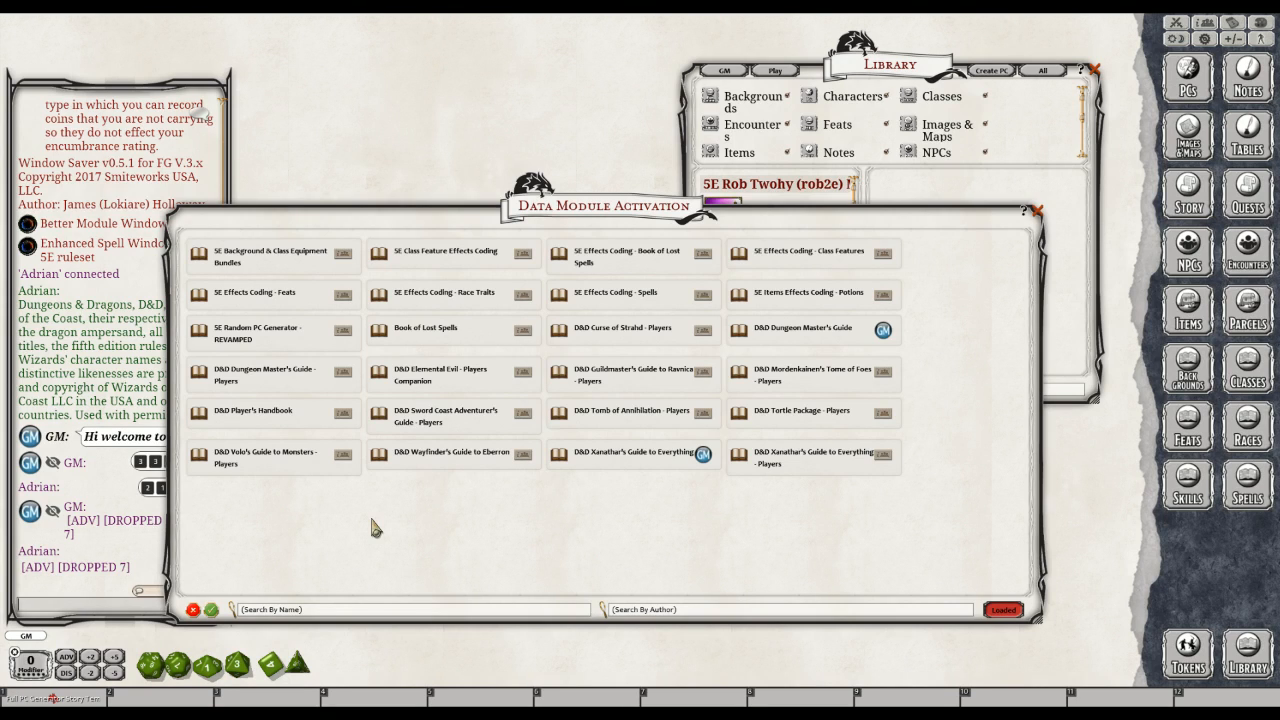
pyautogui.press('ctrl')
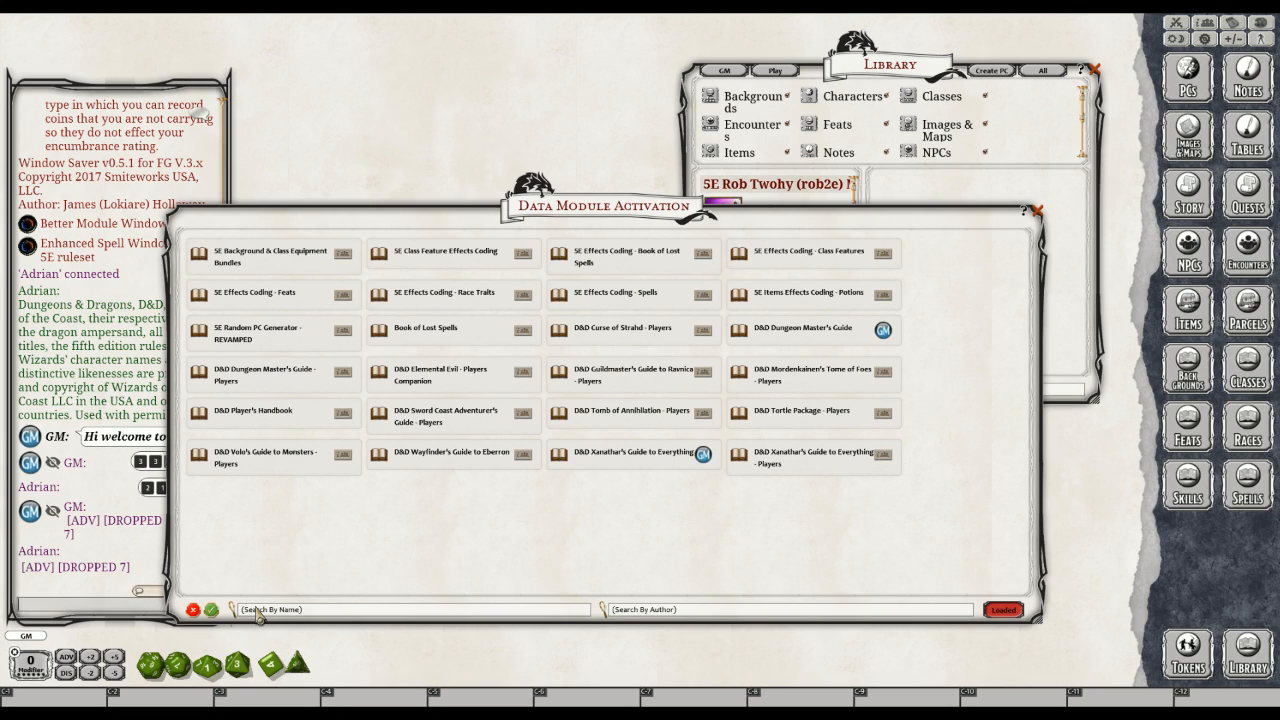
pyautogui.press('ctrl')
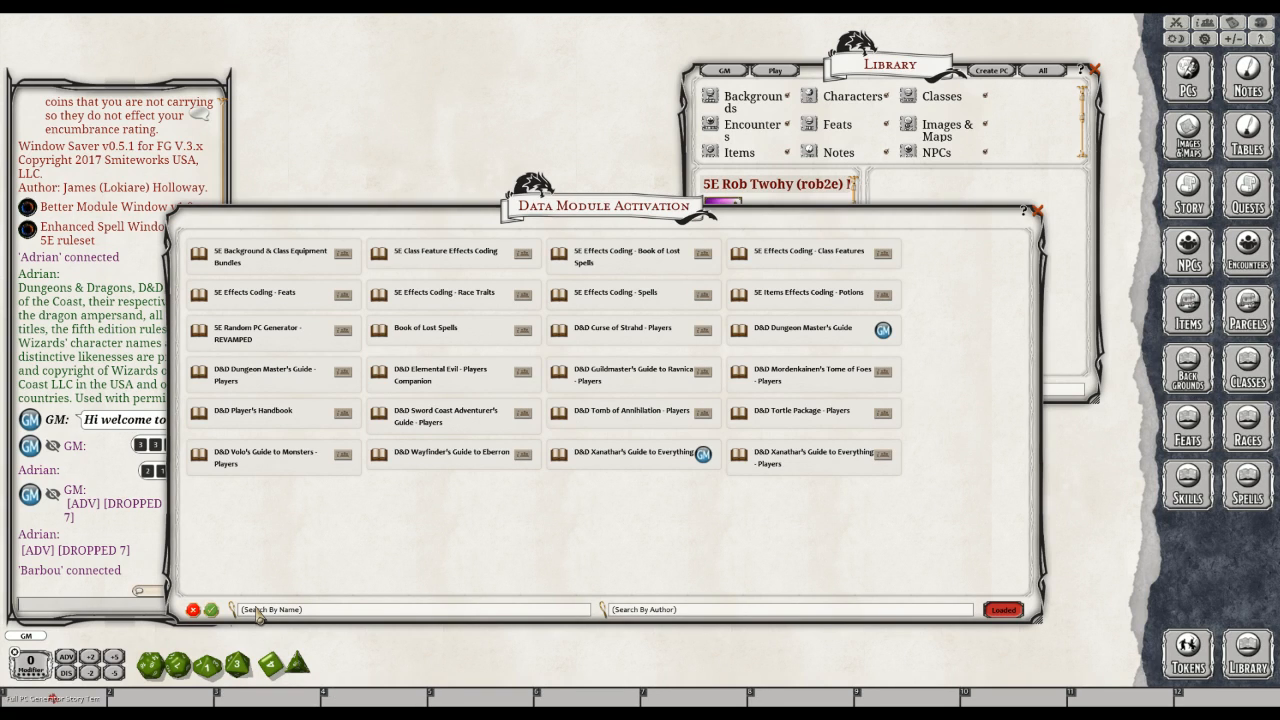
pyautogui.press('ctrl')
pyautogui.press('ctrl')
pyautogui.press('ctrl')
pyautogui.press('ctrl')
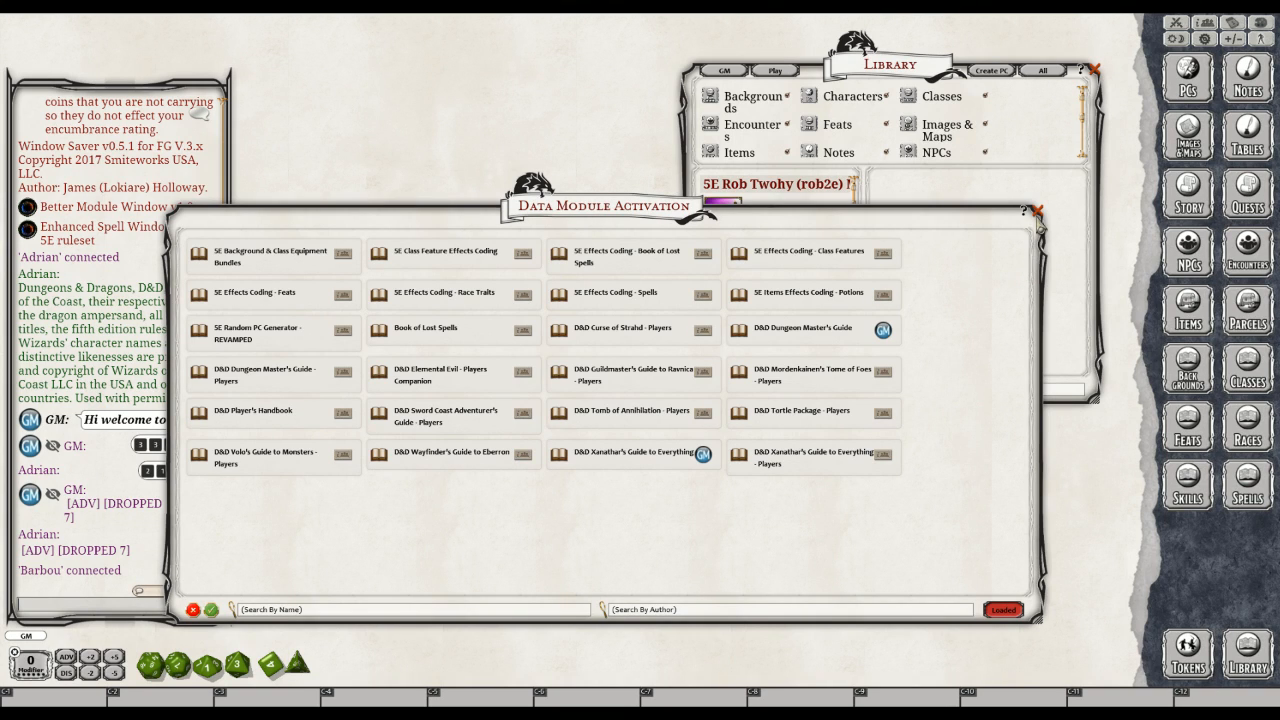
# Close the Data Module Activation and Library windows, and take a brief look at the Story list
pyautogui.click(1038, 212)
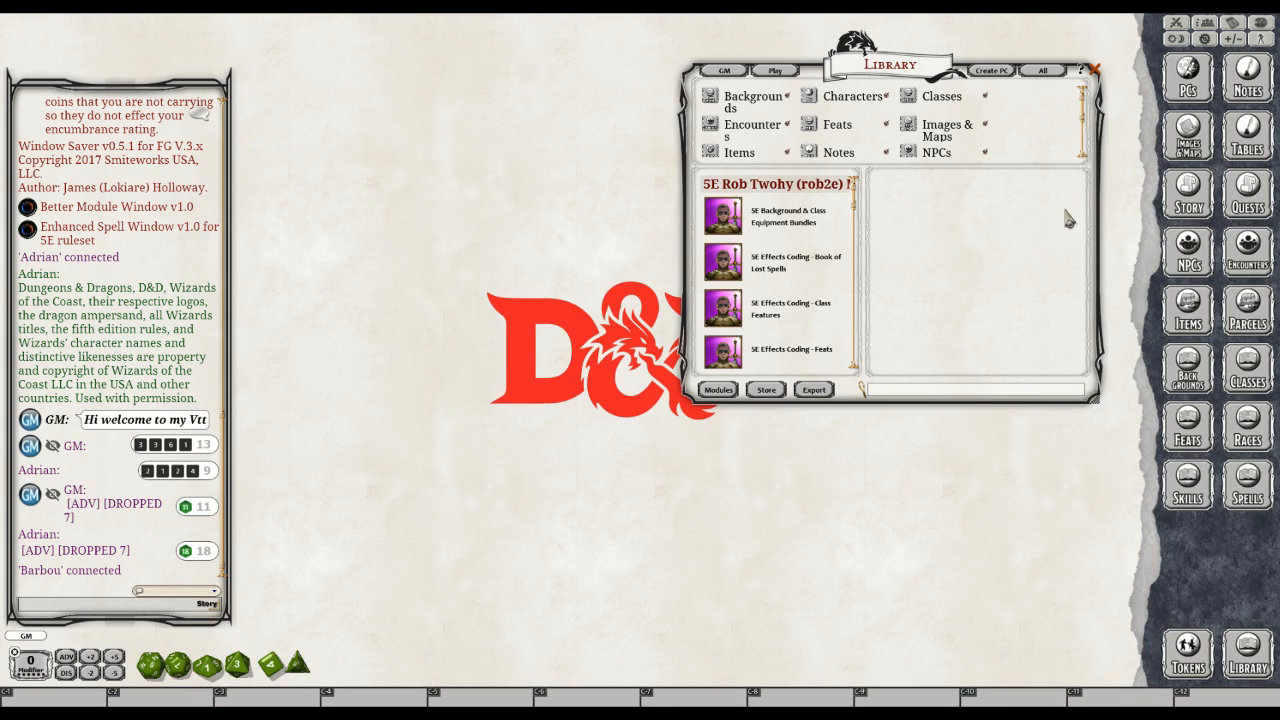
pyautogui.click(1095, 71)
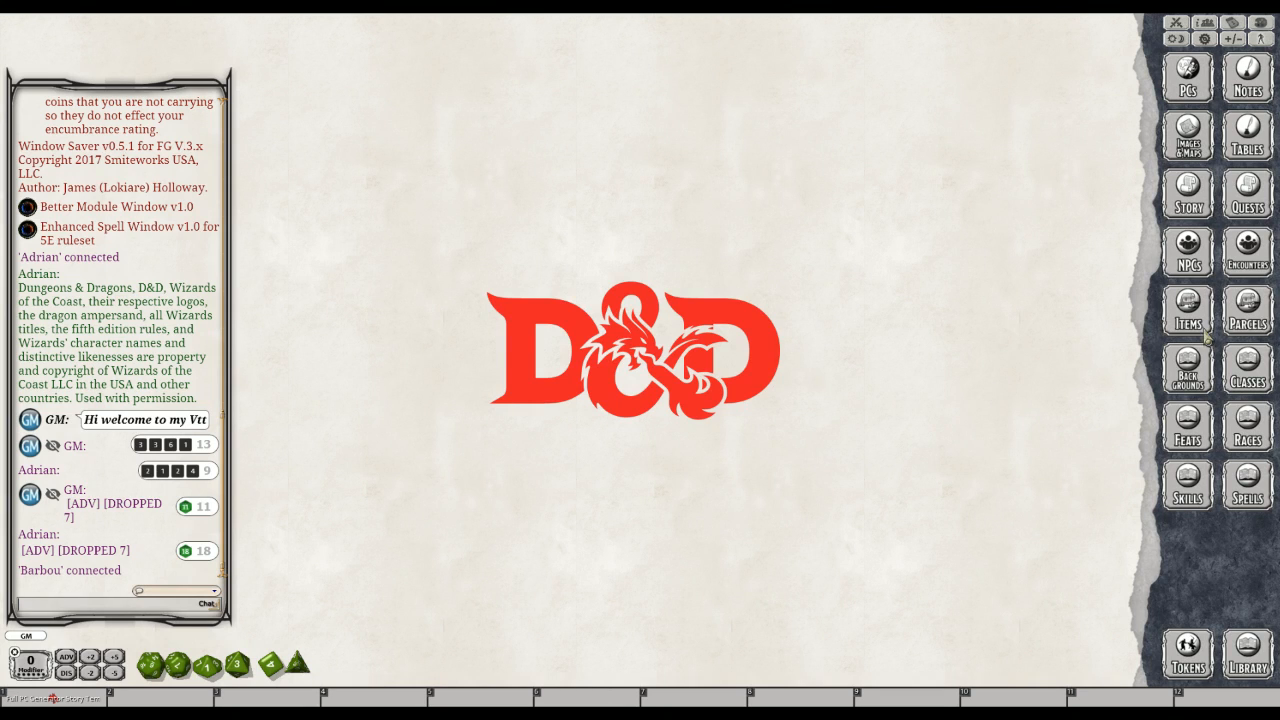
pyautogui.click(1188, 192)
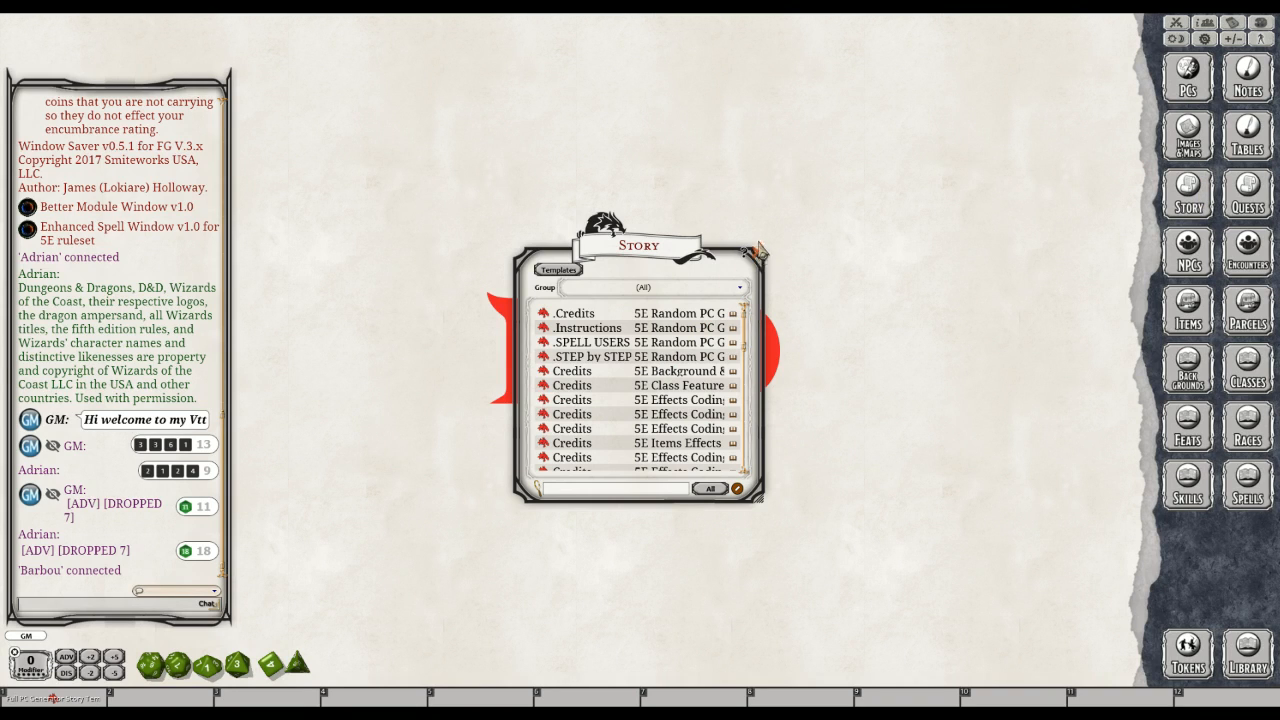
pyautogui.click(757, 248)
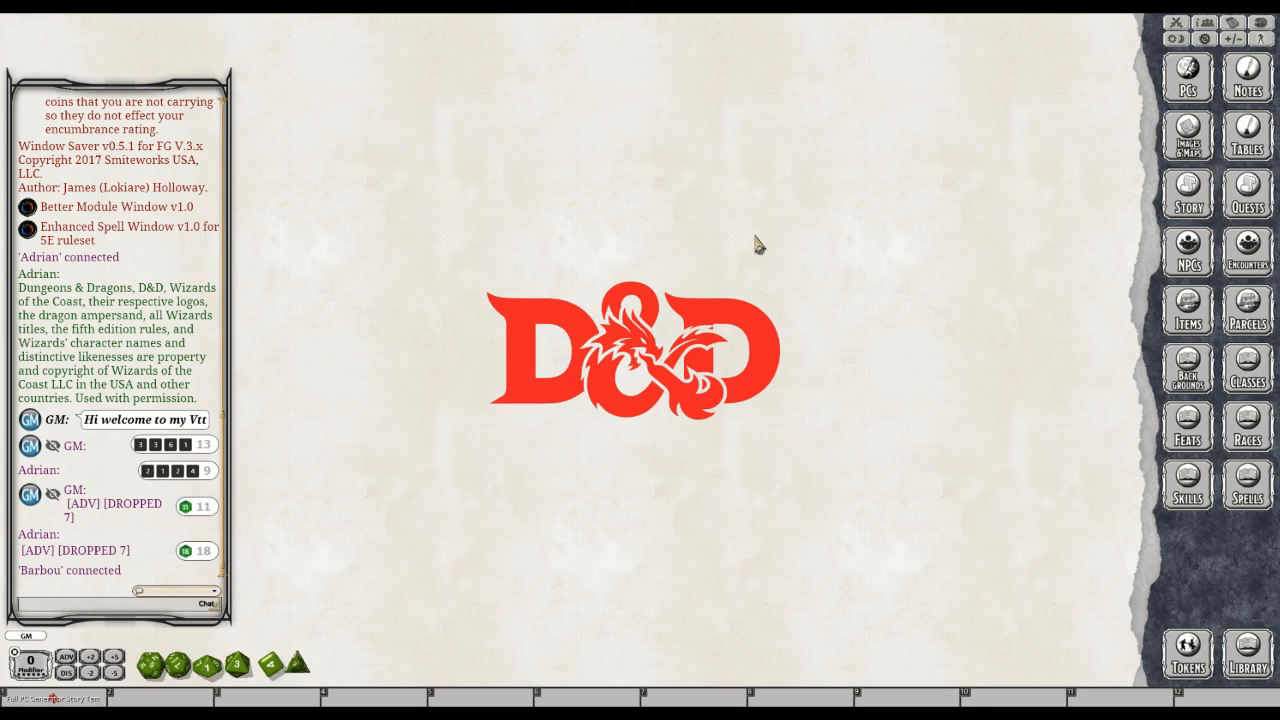
# Open the Full PC Generator story template from its hotkey slot
pyautogui.press('F1')
pyautogui.click(69, 701)
pyautogui.click(55, 700)
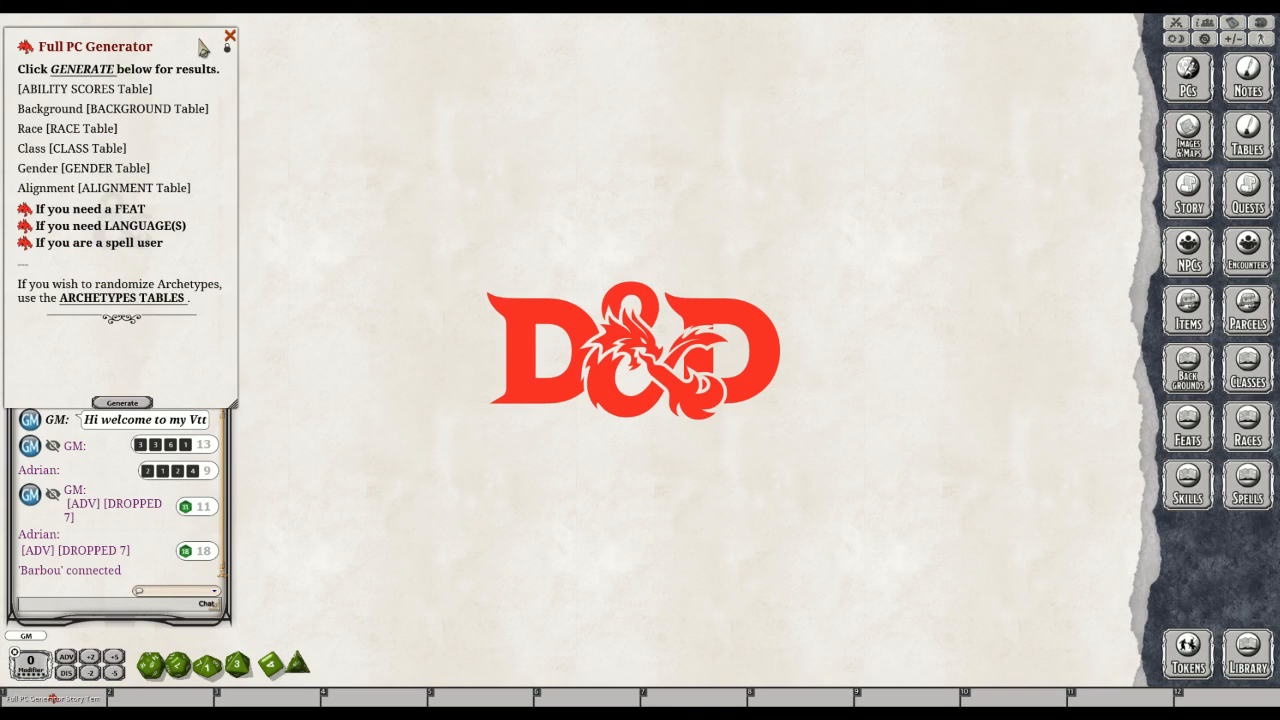
# Close the Full PC Generator window and briefly check the full Story list before closing it again
pyautogui.click(231, 39)
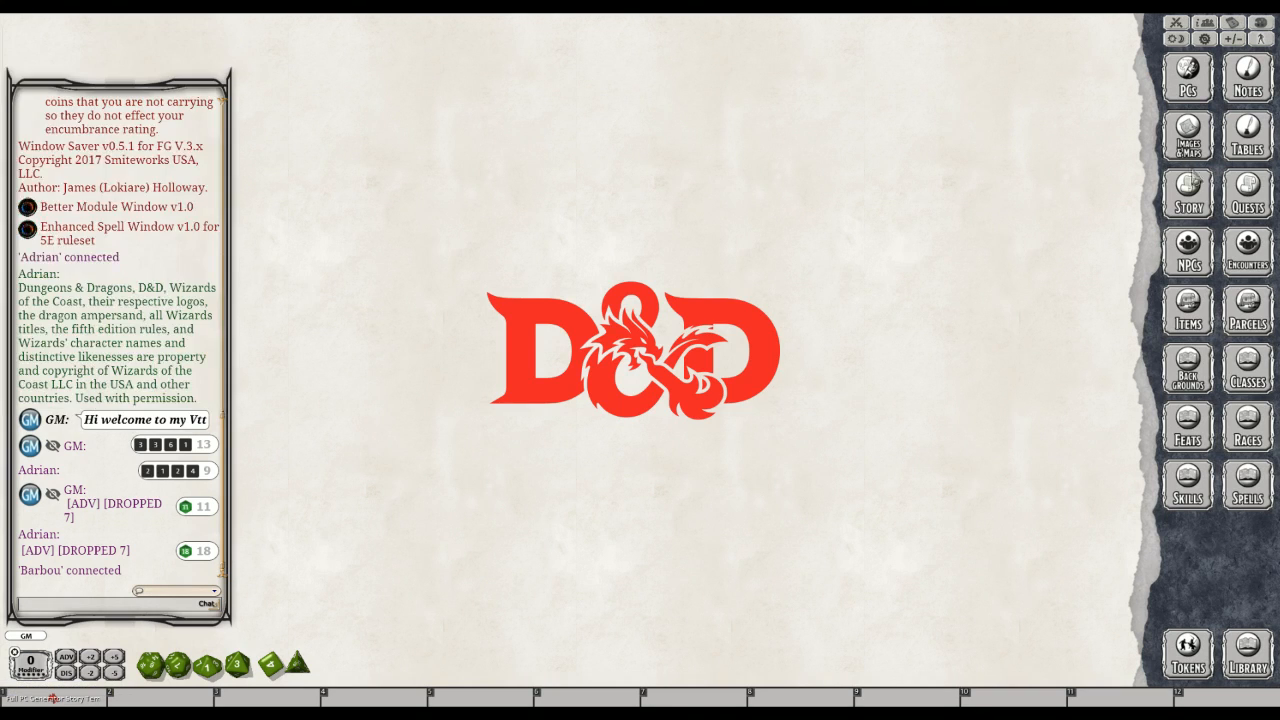
pyautogui.press('ctrl')
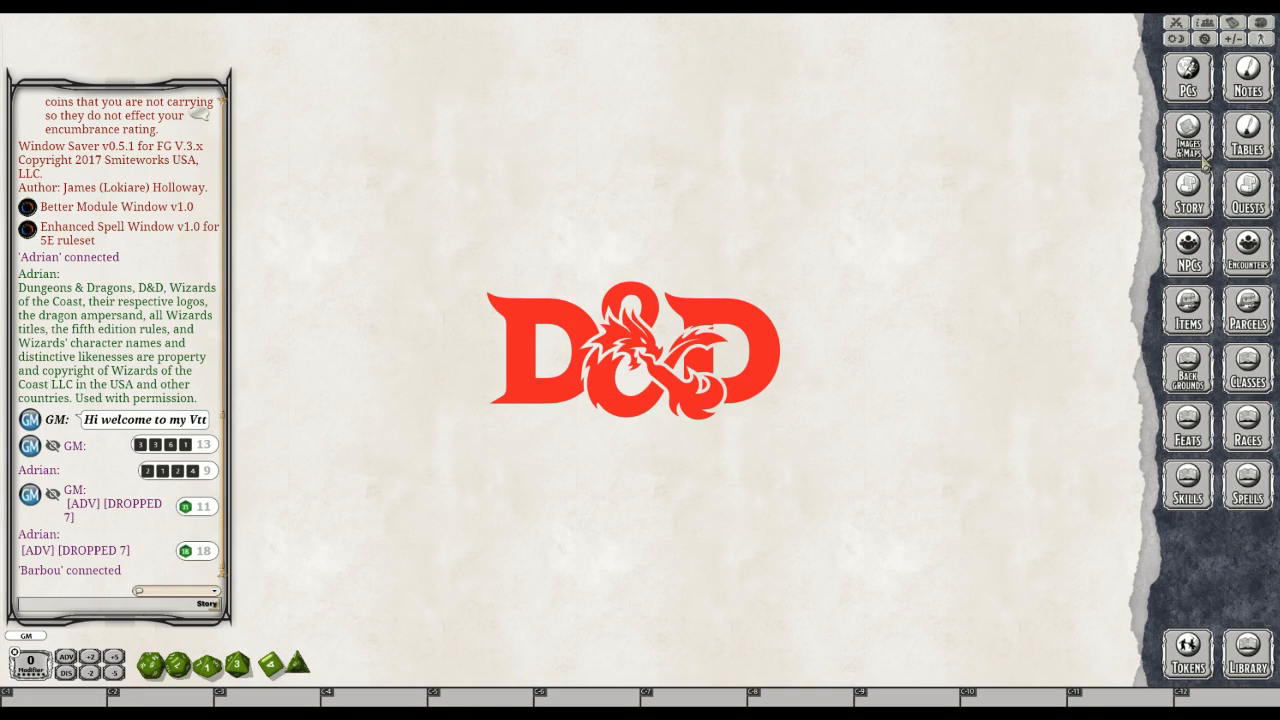
pyautogui.keyDown('ctrl'); pyautogui.click(1187, 193); pyautogui.keyUp('ctrl')
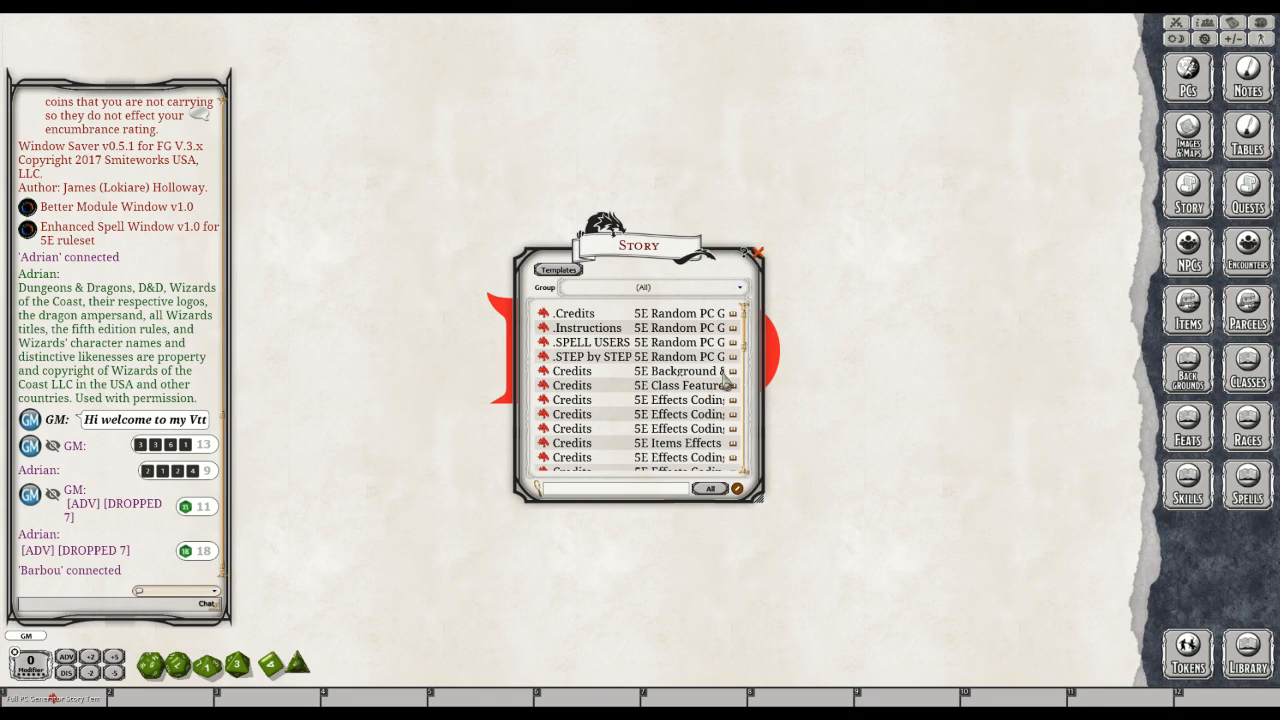
pyautogui.click(757, 254)
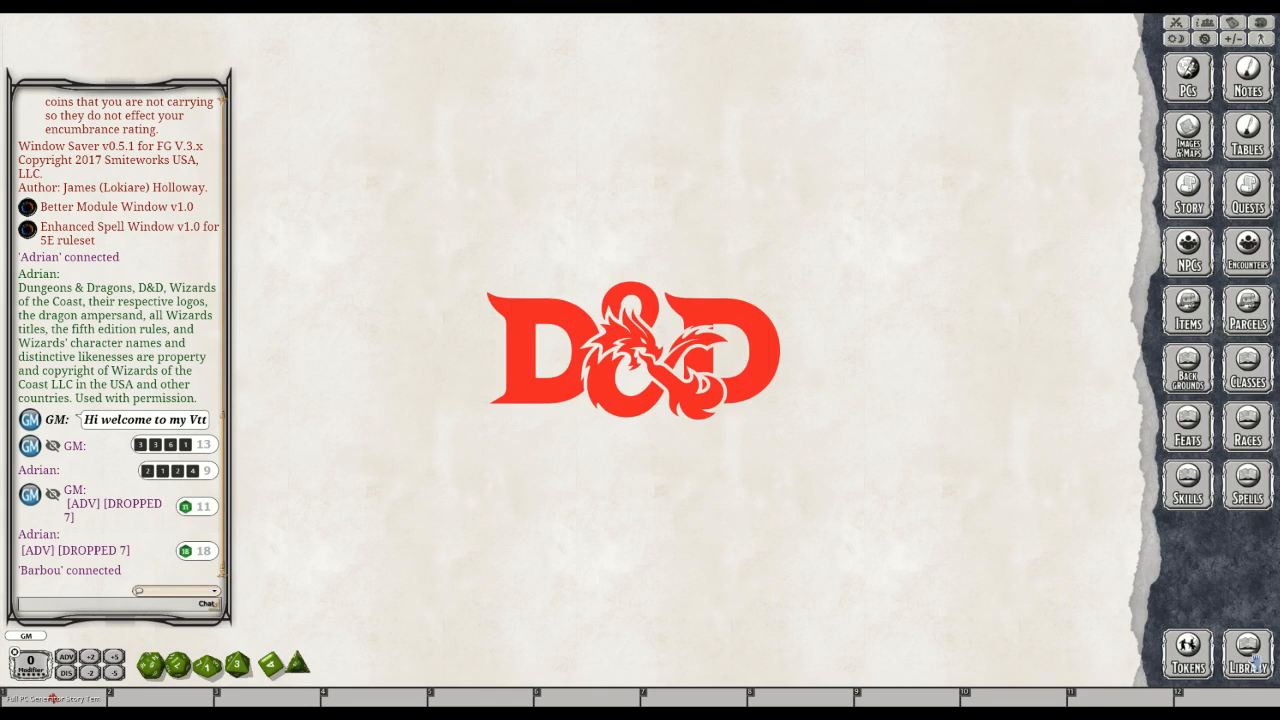
# Open the .Instructions story entry of the 5E Random PC Generator - REVAMPED module through the Library
pyautogui.click(1247, 652)
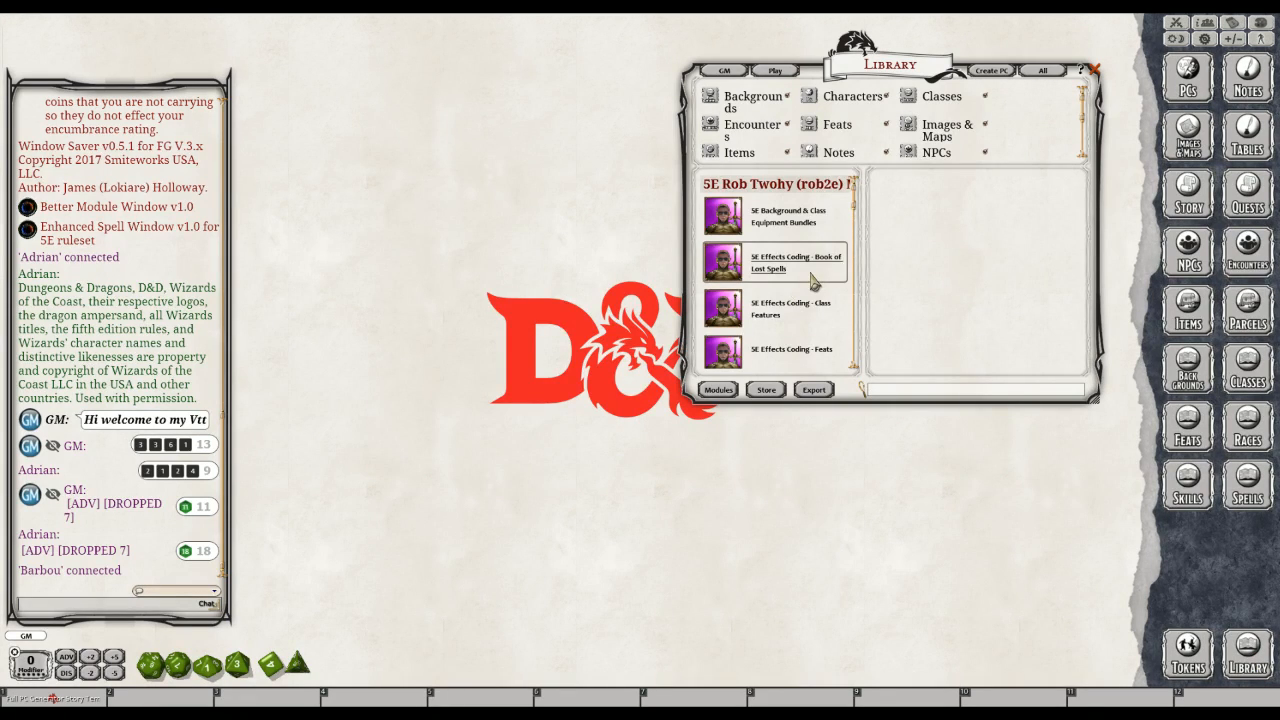
pyautogui.scroll(-3, 813, 283)
pyautogui.scroll(-5, 813, 283)
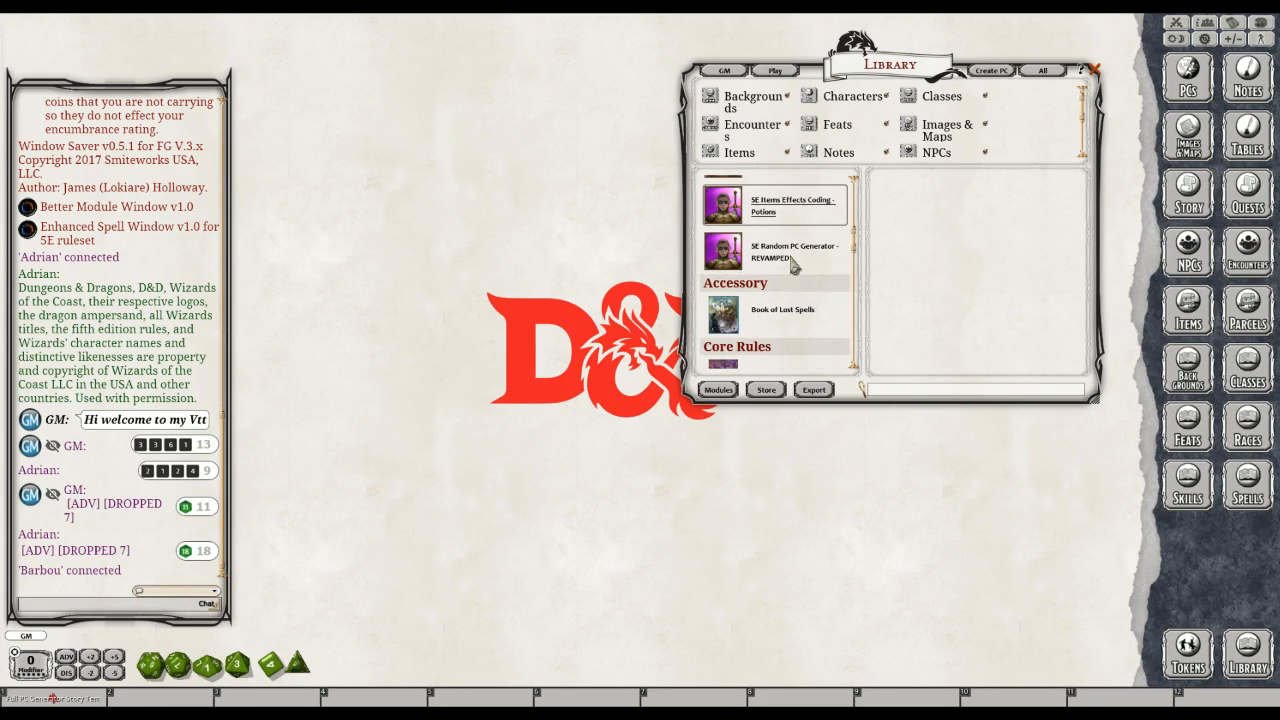
pyautogui.click(792, 251)
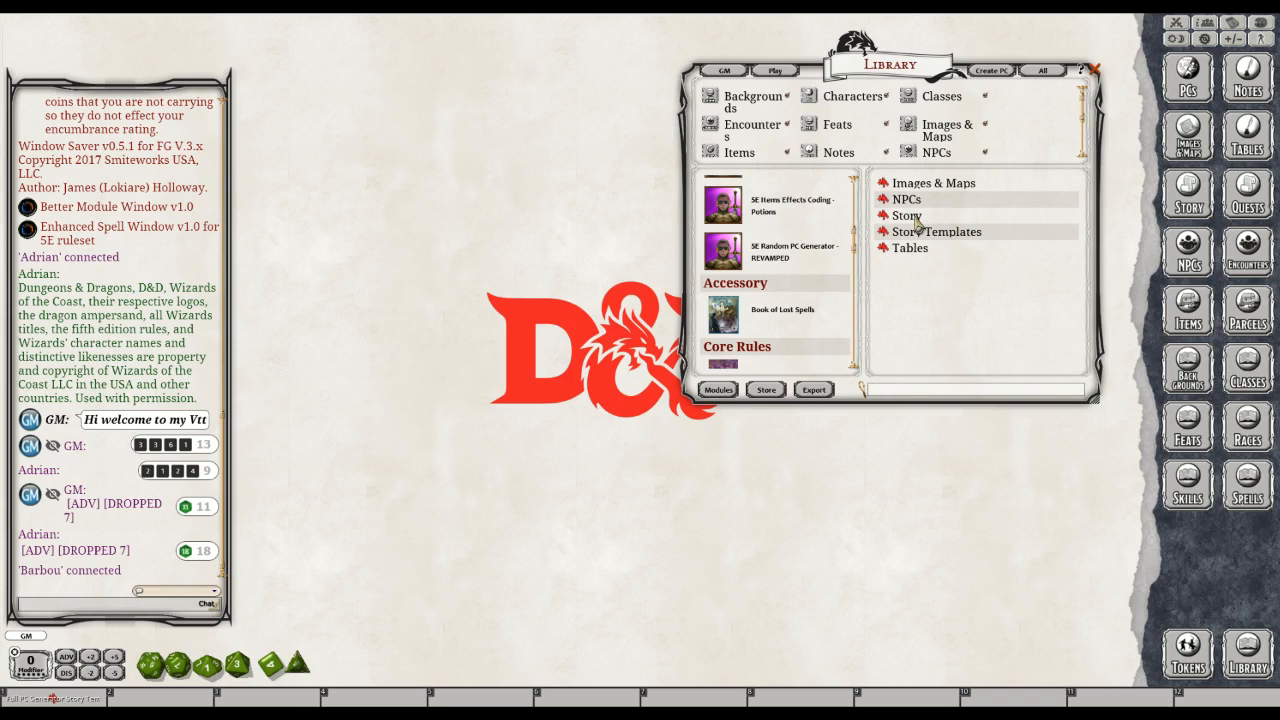
pyautogui.click(907, 216)
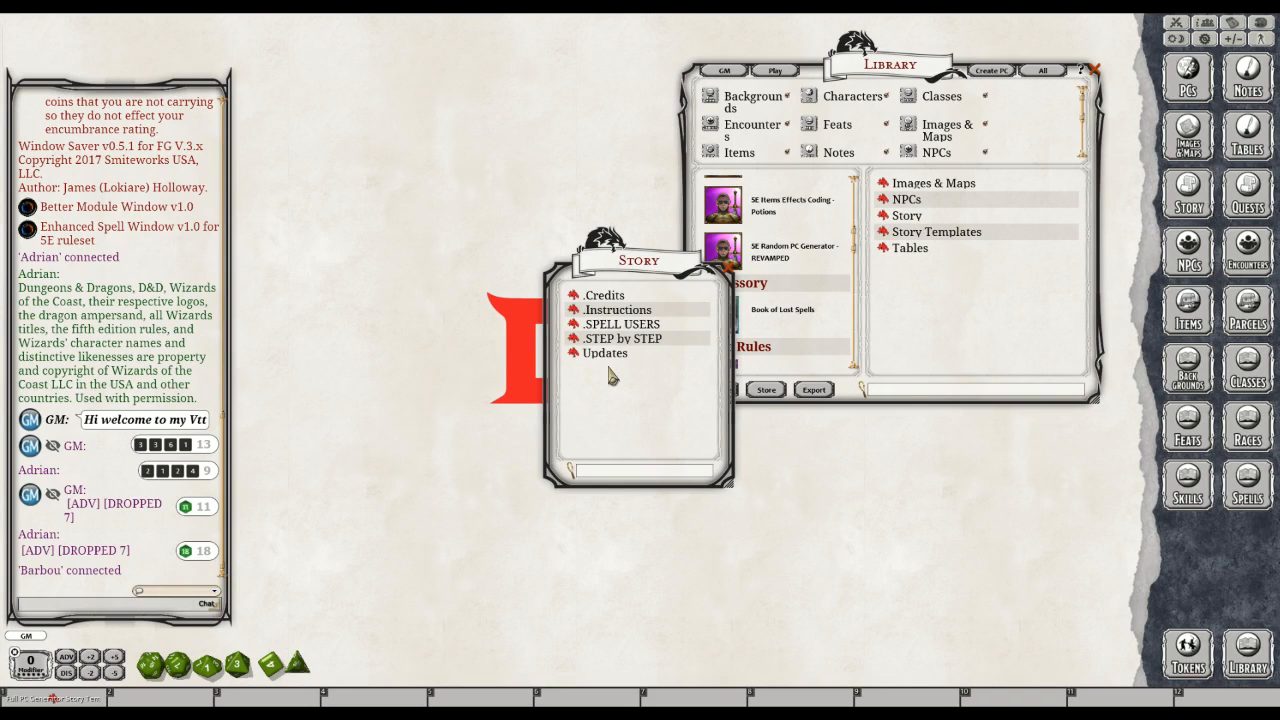
pyautogui.click(613, 318)
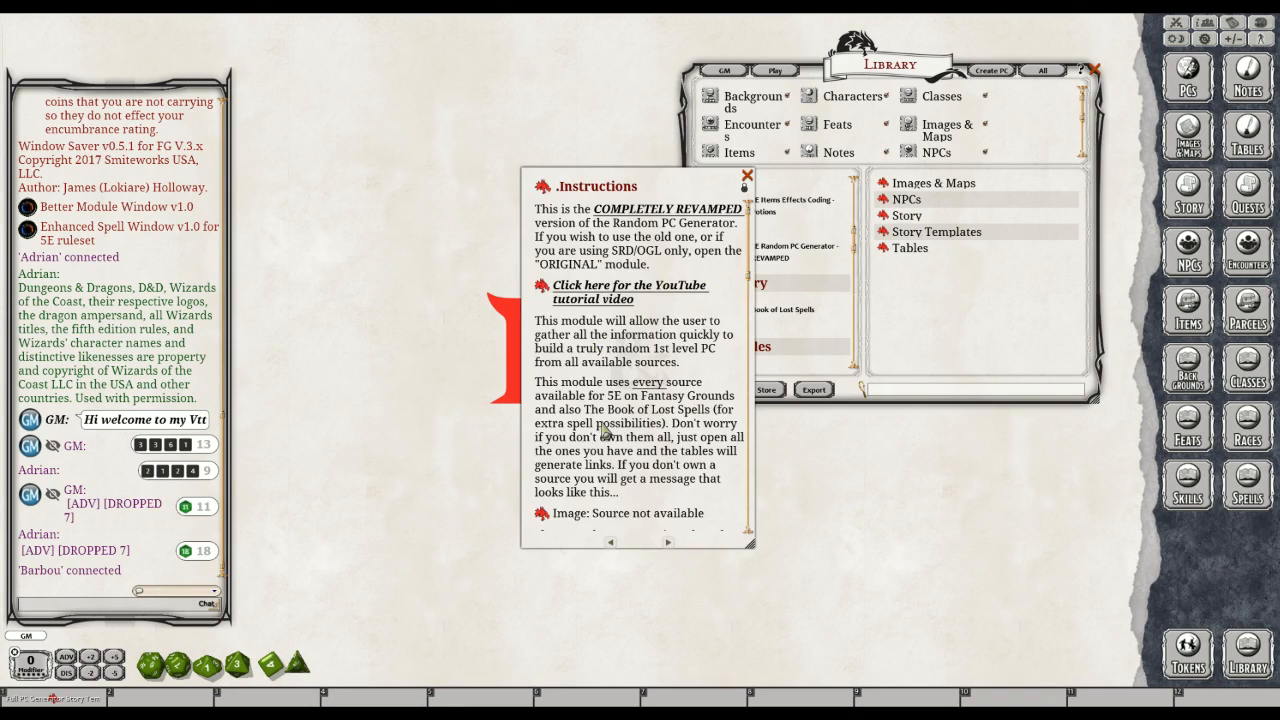
# Open the STEP by STEP page linked near the end of the .Instructions entry
pyautogui.scroll(-5, 600, 412)
pyautogui.moveTo(755, 333); pyautogui.dragTo(746, 479)
pyautogui.click(541, 387)
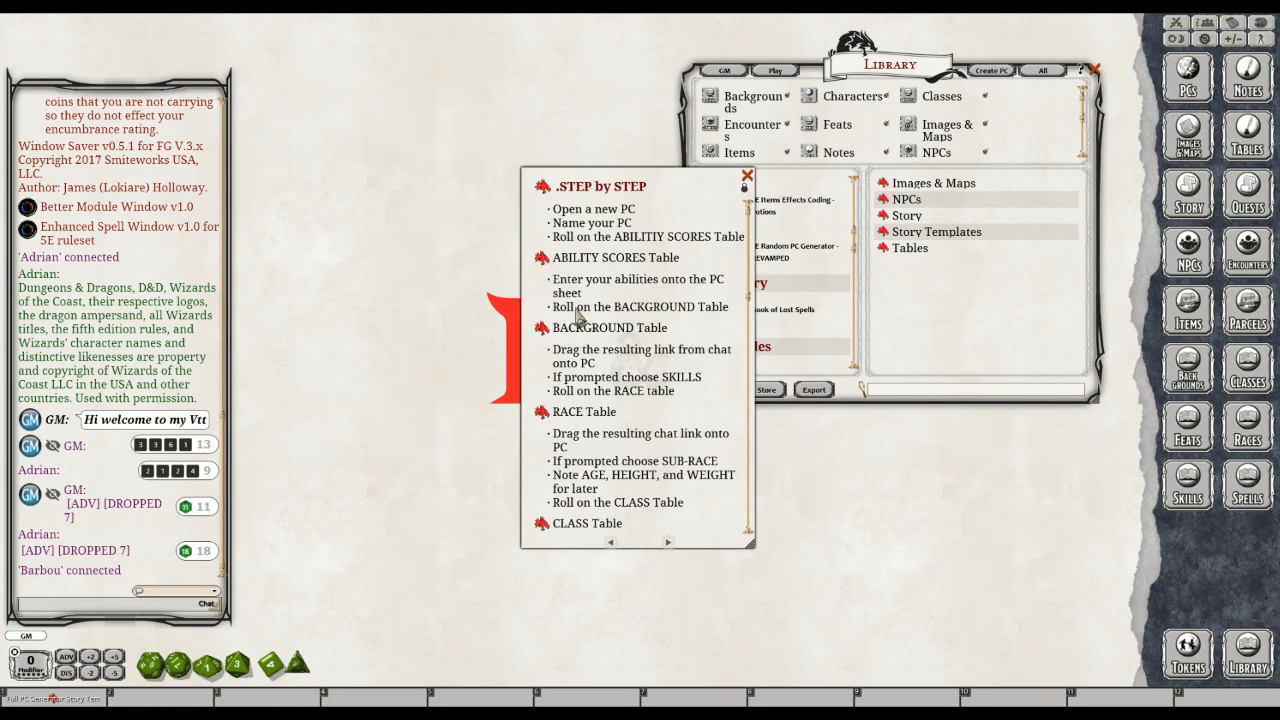
# Place the .STEP by STEP window over the chat and close the .Instructions, Story and Library windows
pyautogui.moveTo(686, 212); pyautogui.dragTo(458, 218)
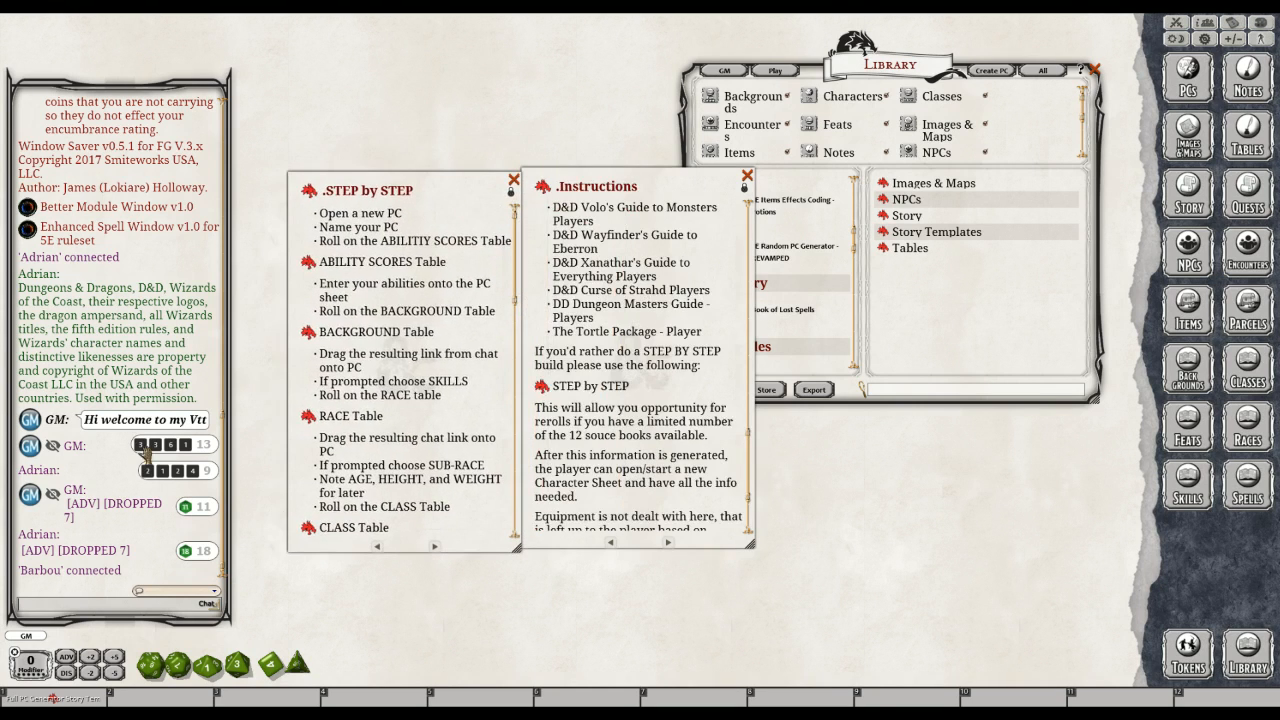
pyautogui.moveTo(242, 73); pyautogui.dragTo(206, 82)
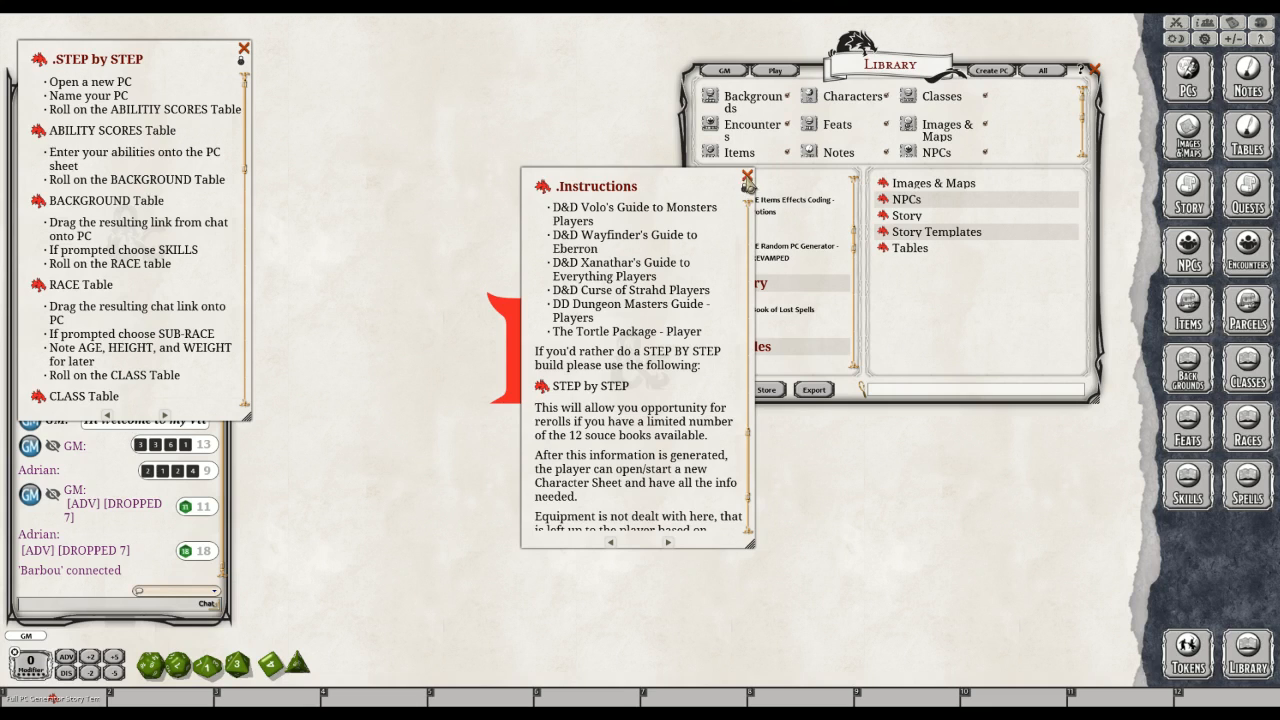
pyautogui.click(748, 175)
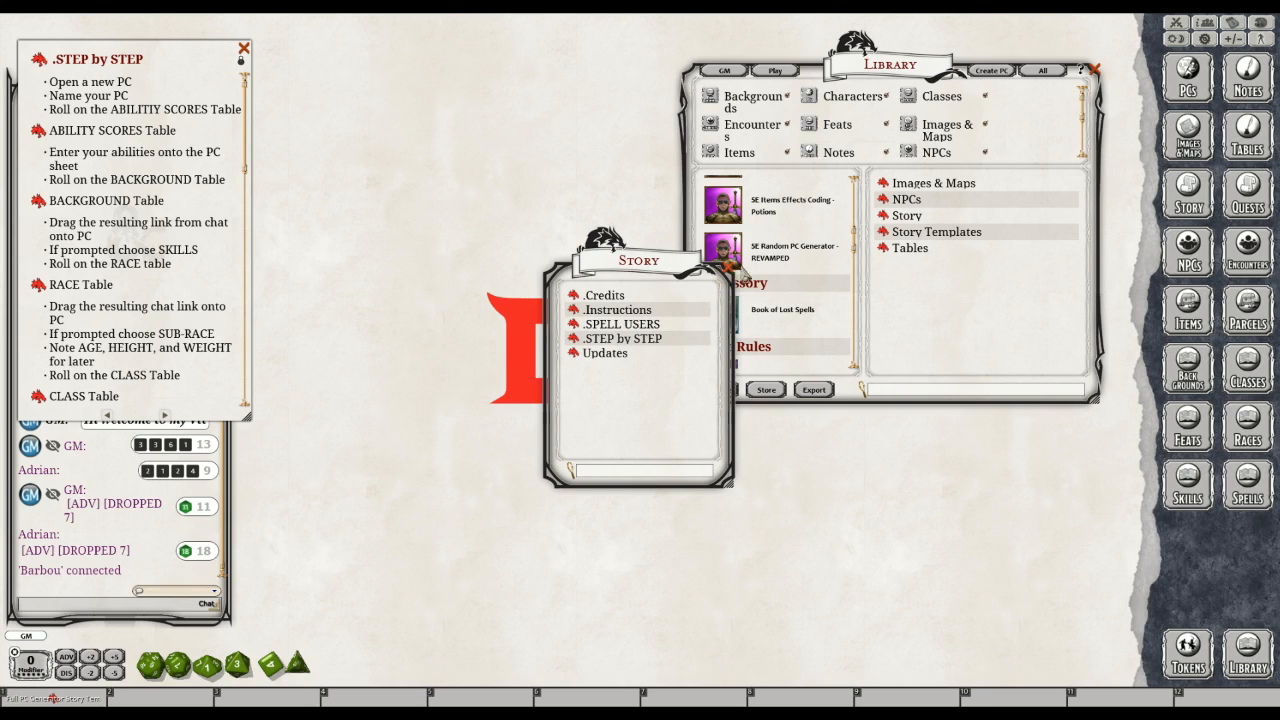
pyautogui.click(735, 270)
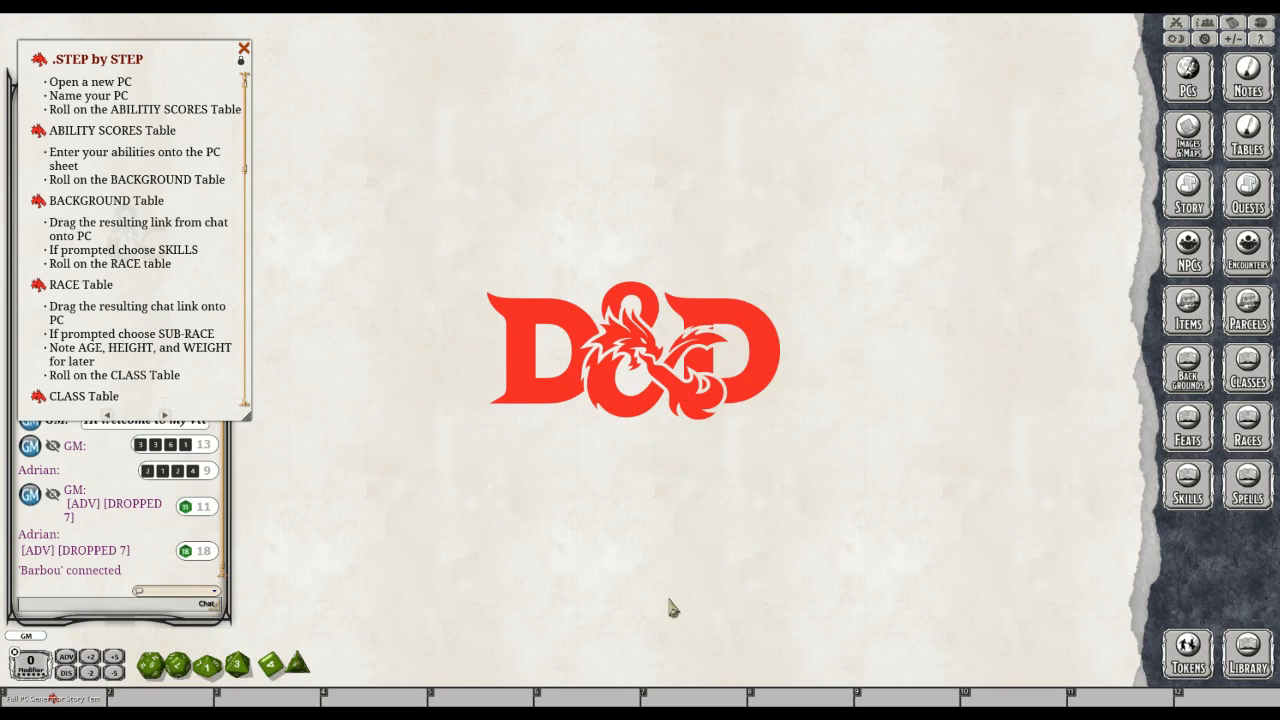
# Open the Character Selection list, move it clear of the centre and add a new blank character
pyautogui.press('ctrl')
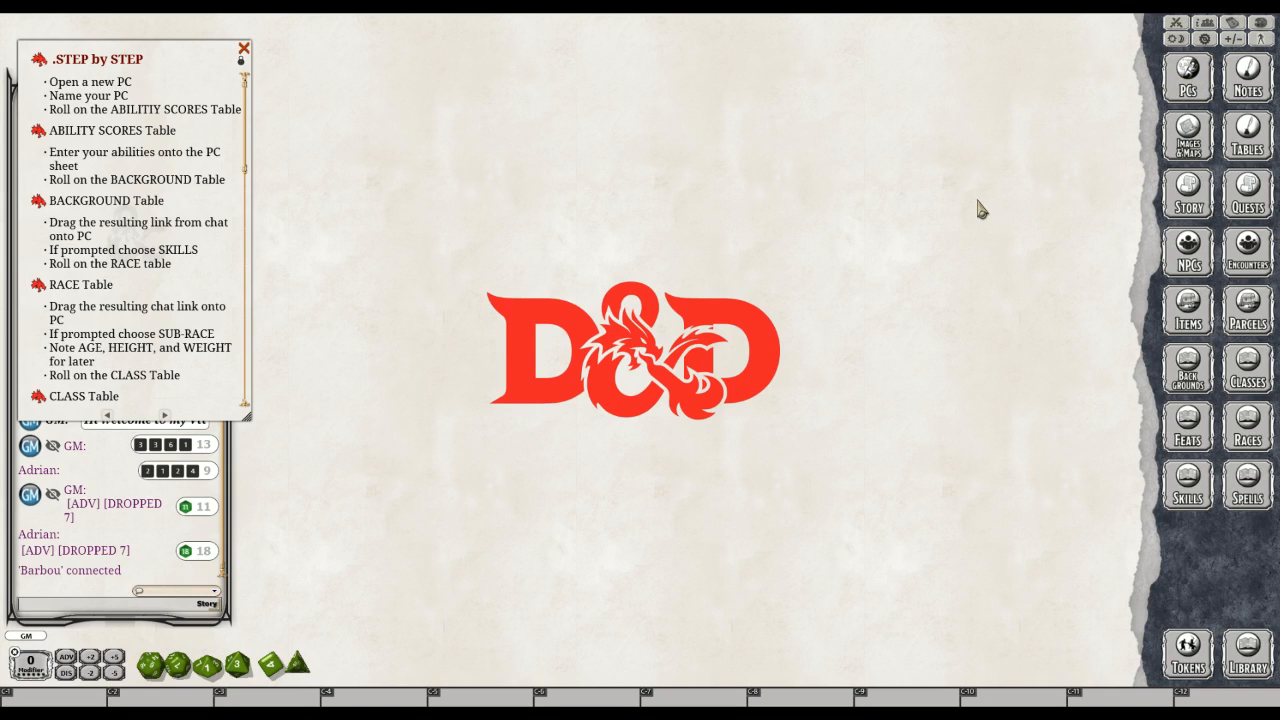
pyautogui.click(1186, 80)
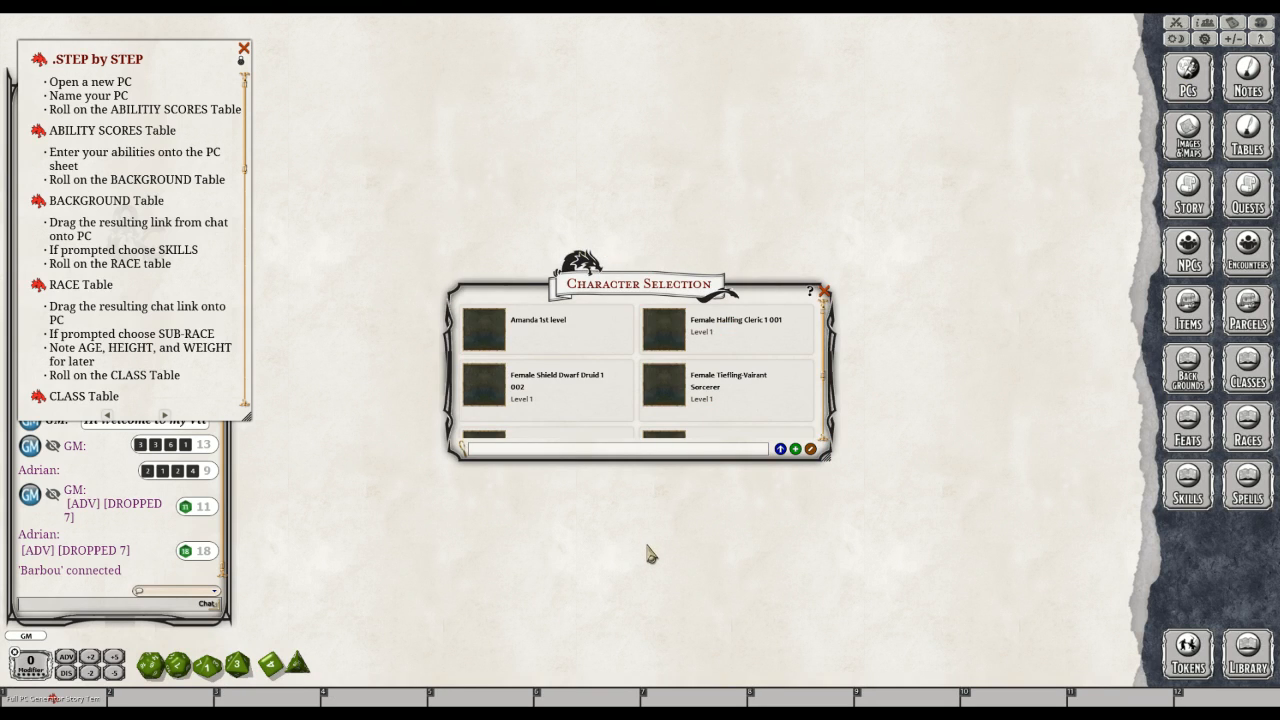
pyautogui.moveTo(590, 262); pyautogui.dragTo(749, 160)
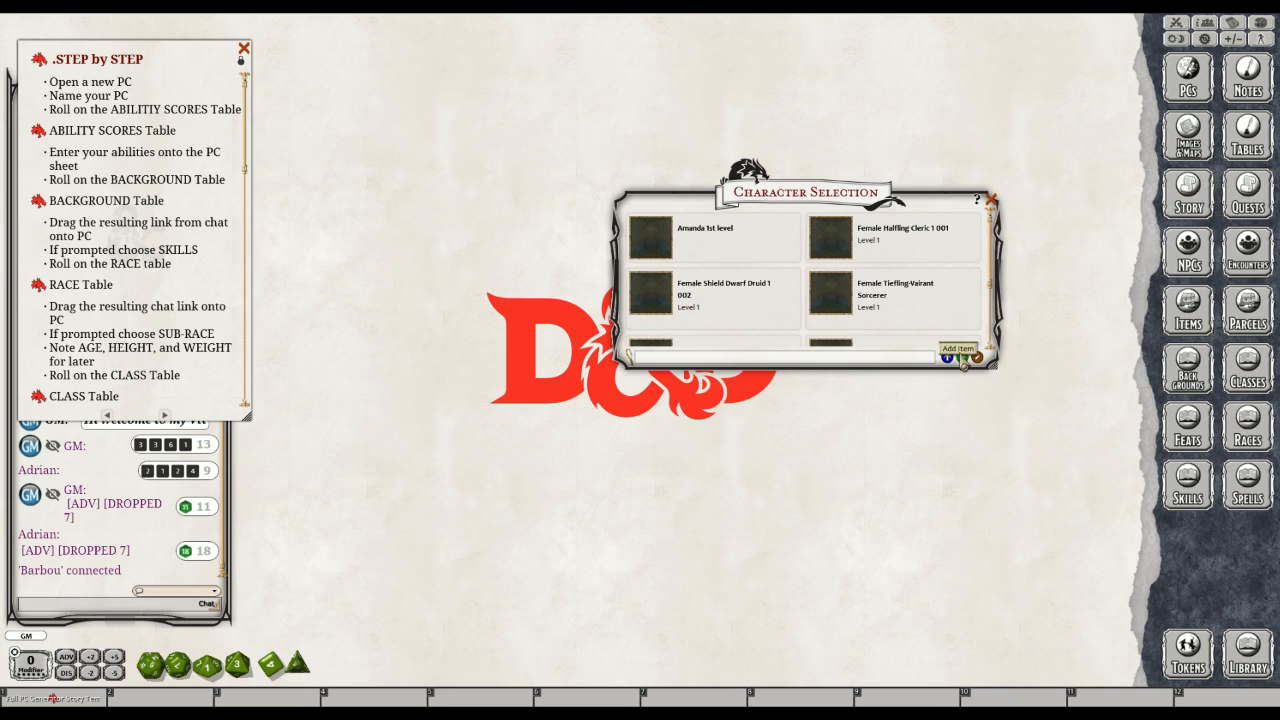
pyautogui.press('ctrl')
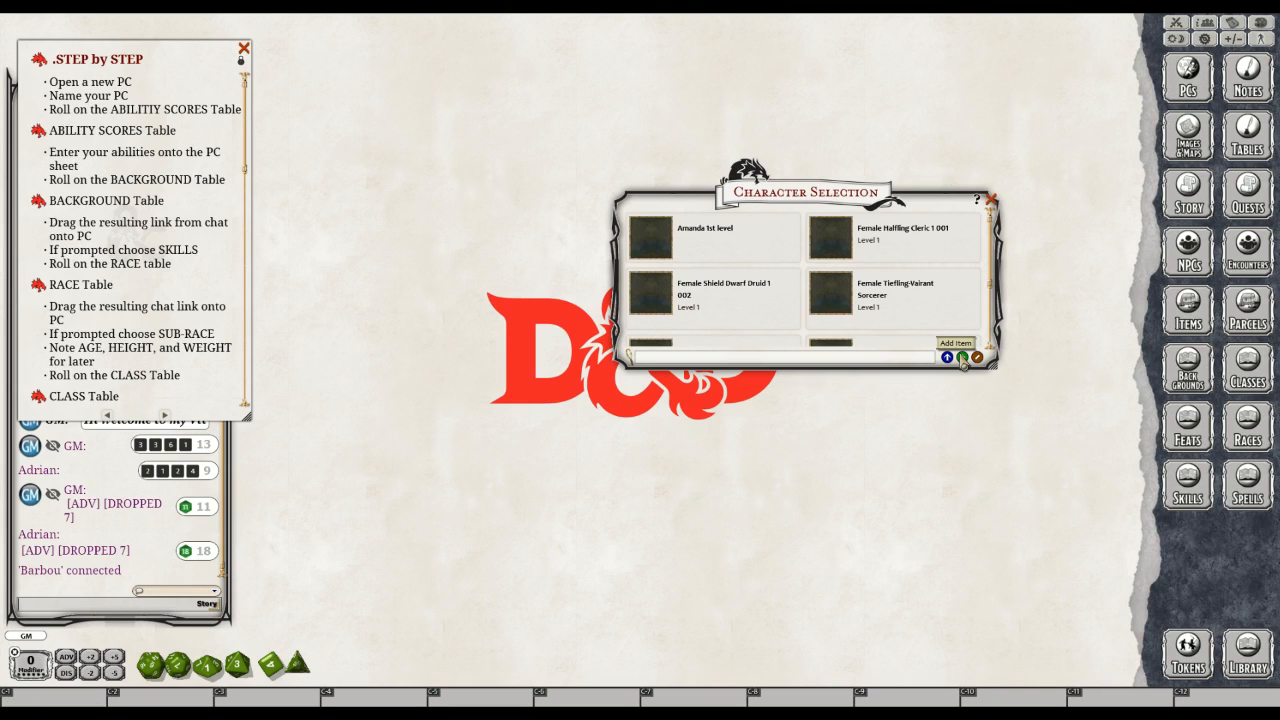
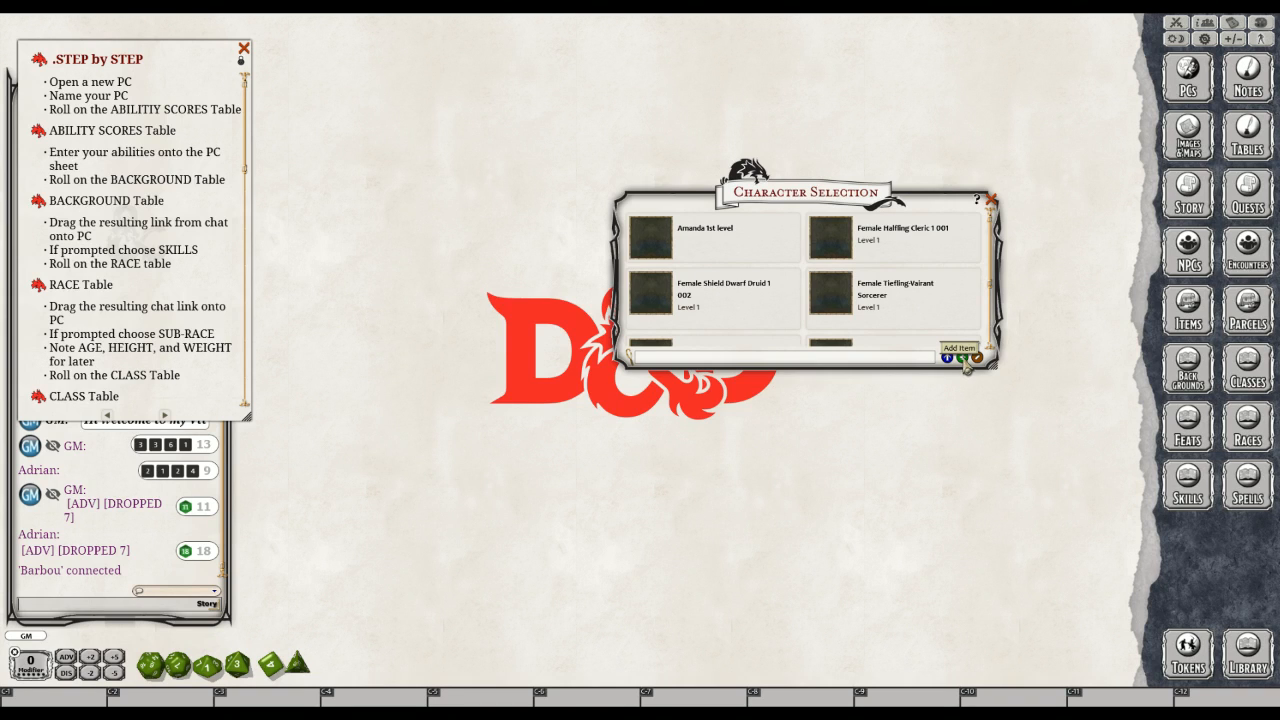
pyautogui.click(962, 358)
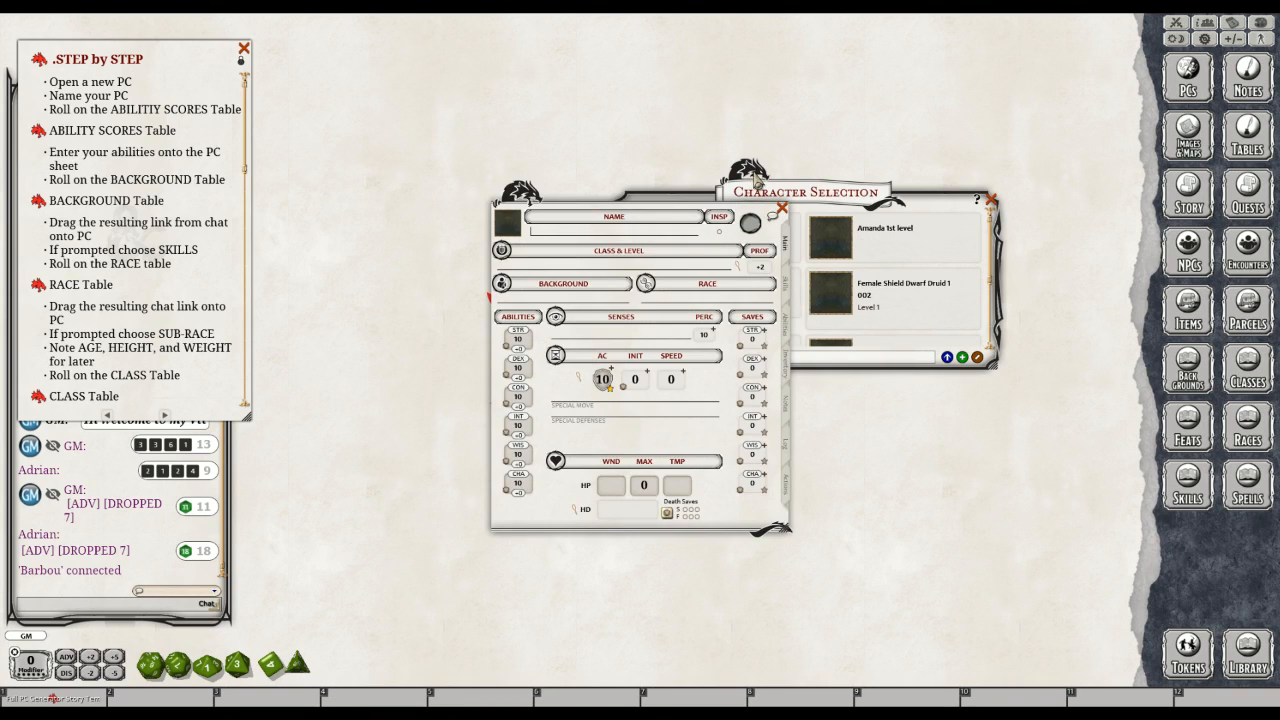
# Close the Character Selection list and place the blank character sheet nearer to the .STEP by STEP window
pyautogui.moveTo(757, 178); pyautogui.dragTo(829, 129)
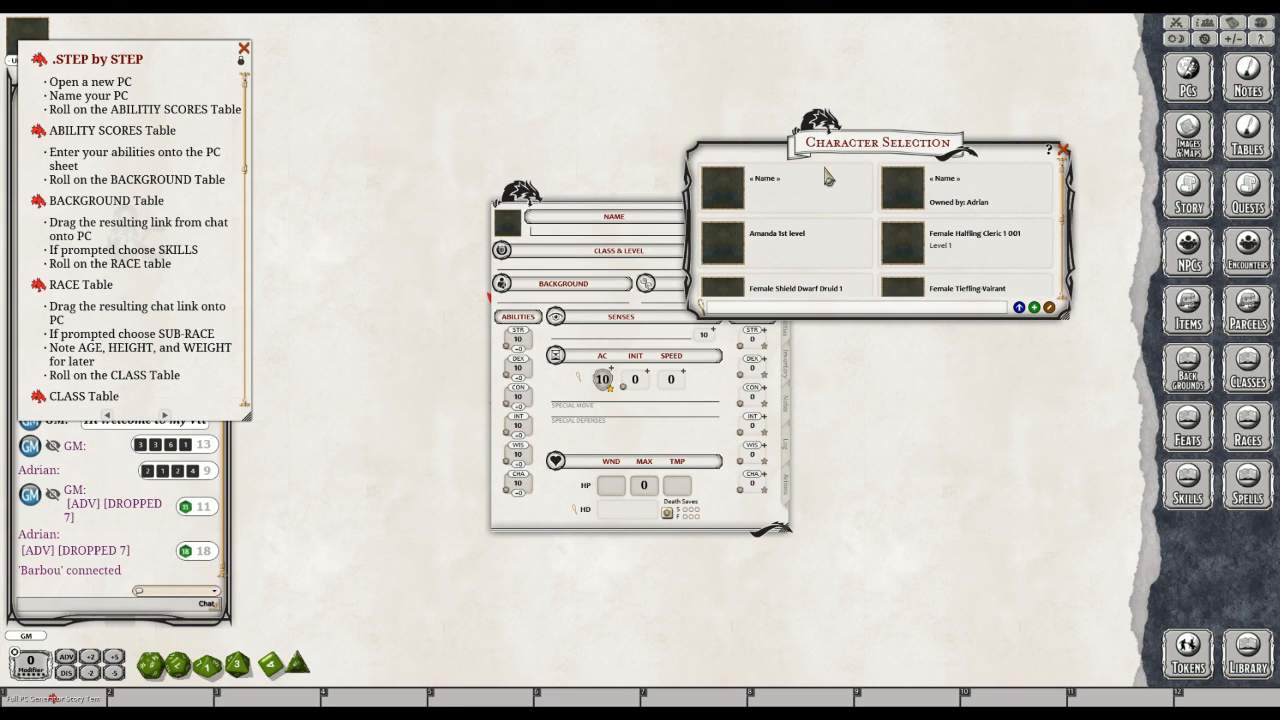
pyautogui.click(1063, 150)
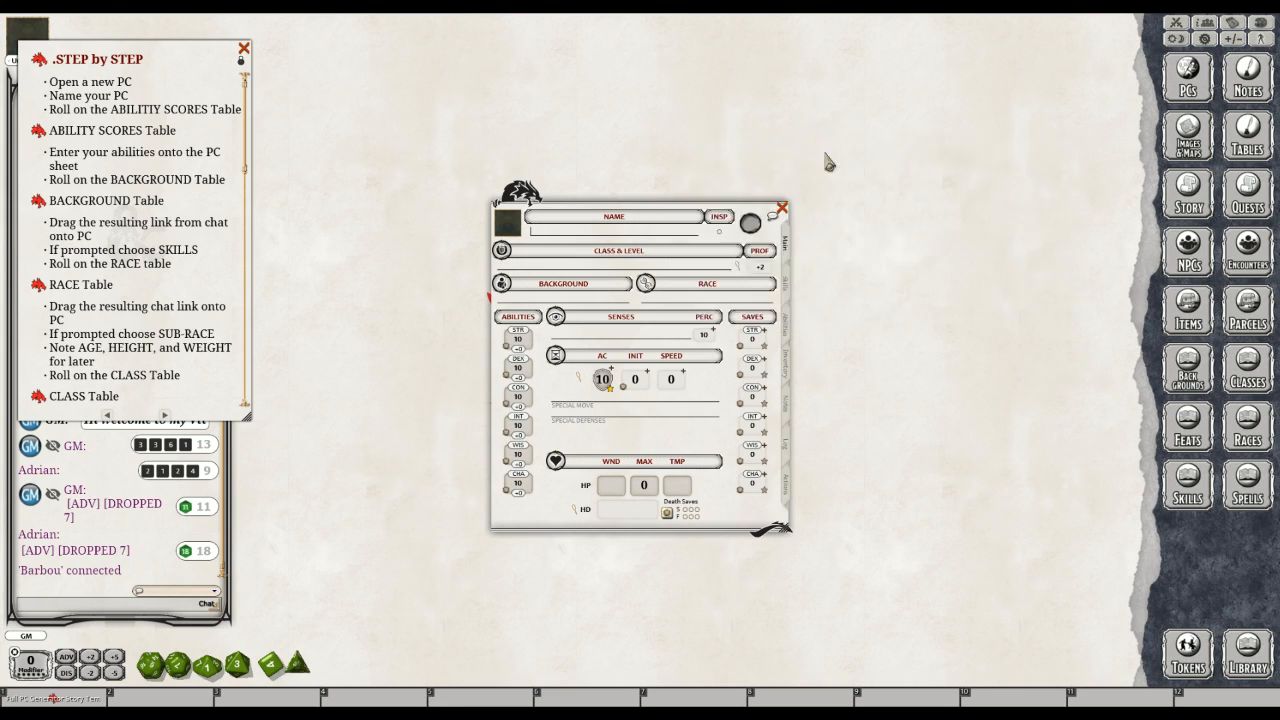
pyautogui.moveTo(522, 192); pyautogui.dragTo(410, 82)
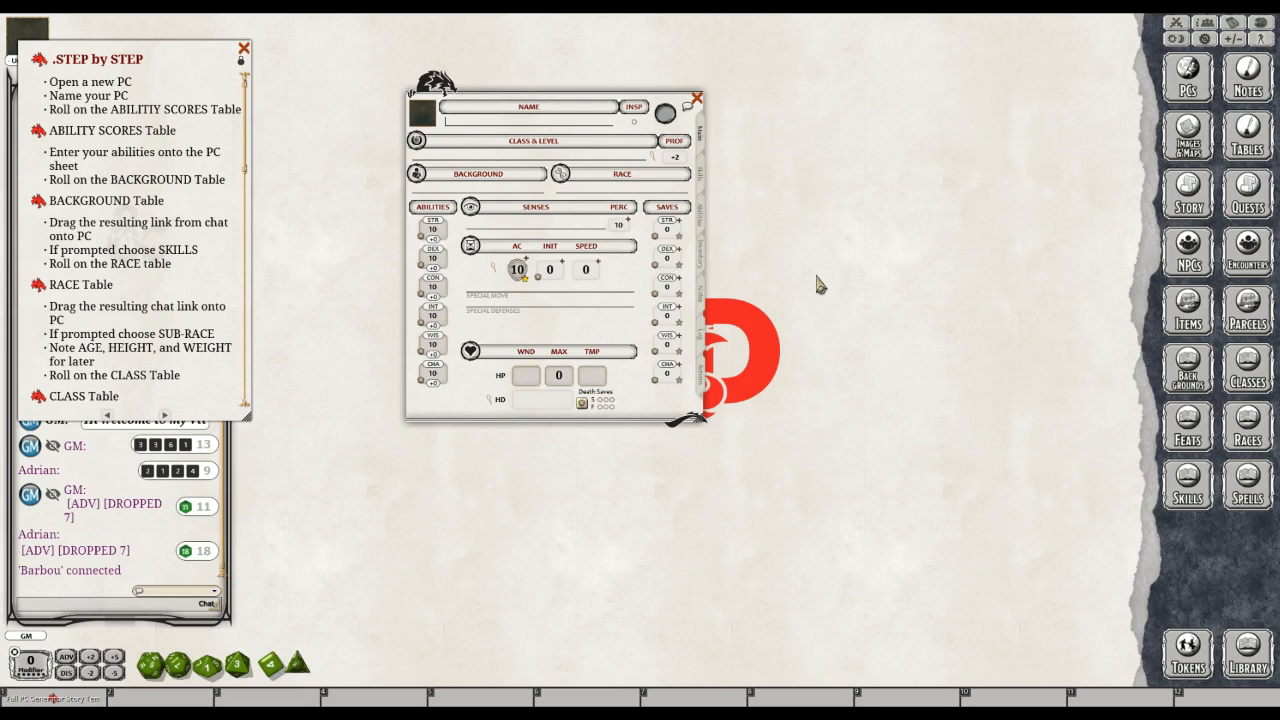
# Reposition and slightly enlarge the .STEP by STEP window over the chat, and close the blank character sheet
pyautogui.press('ctrl')
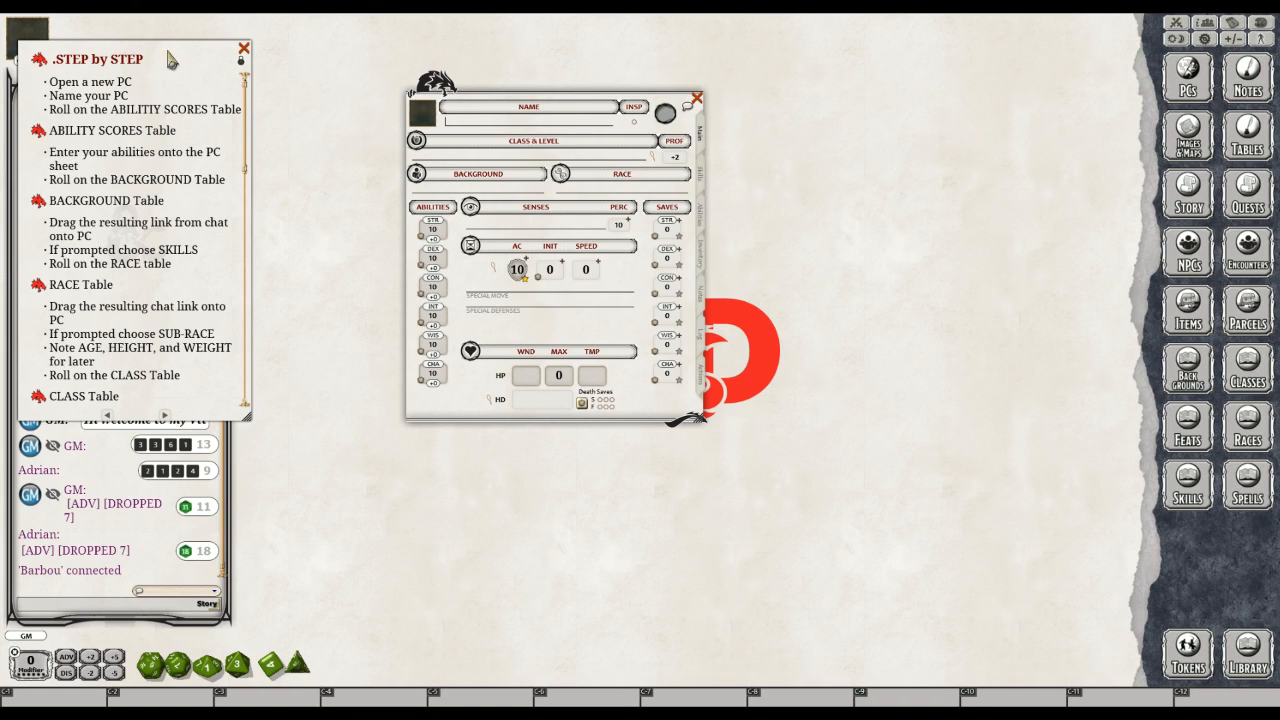
pyautogui.moveTo(210, 91); pyautogui.dragTo(155, 99)
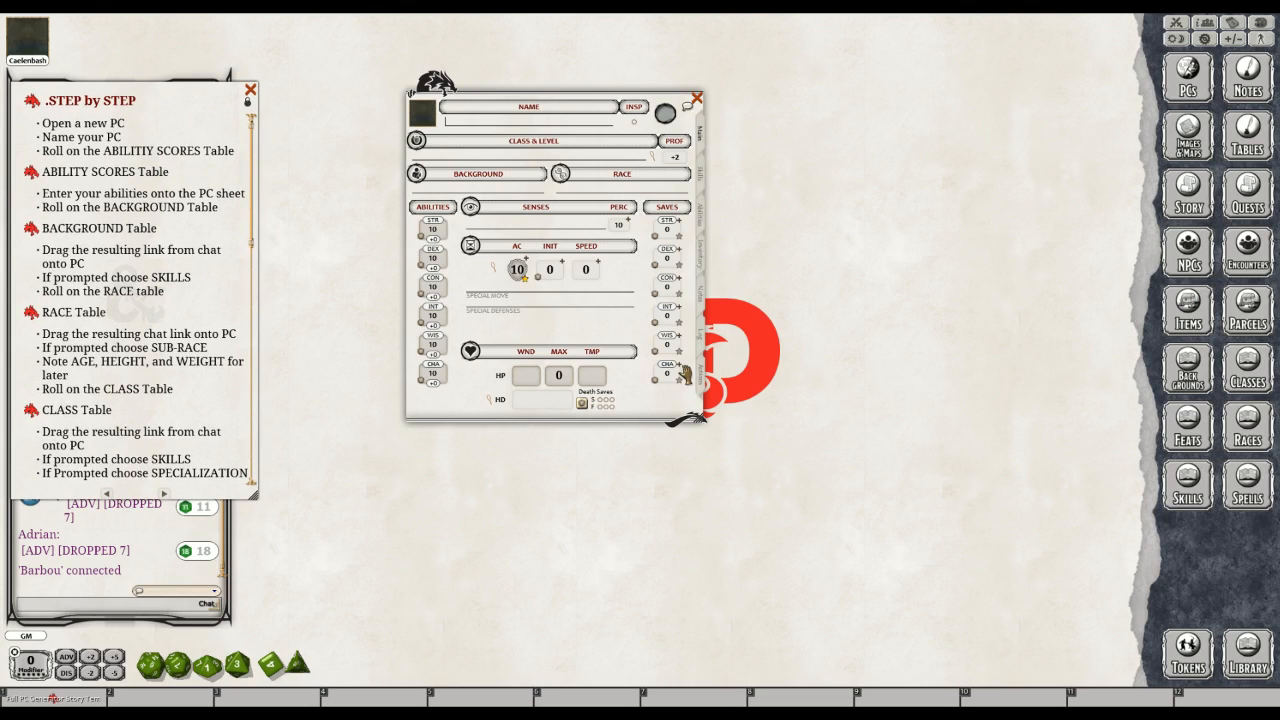
pyautogui.press('ctrl')
pyautogui.click(697, 99)
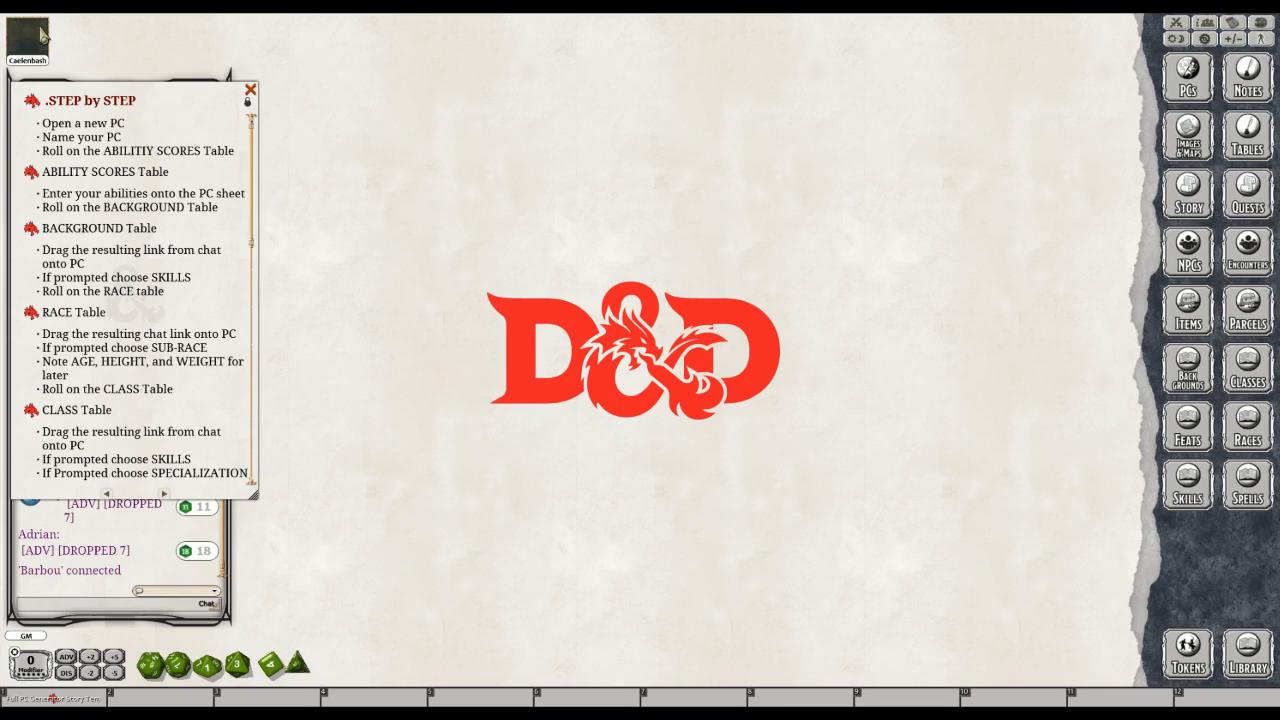
# View the connected player's character sheet through its portrait, close it, and check it once more
pyautogui.doubleClick(42, 33)
pyautogui.press('ctrl')
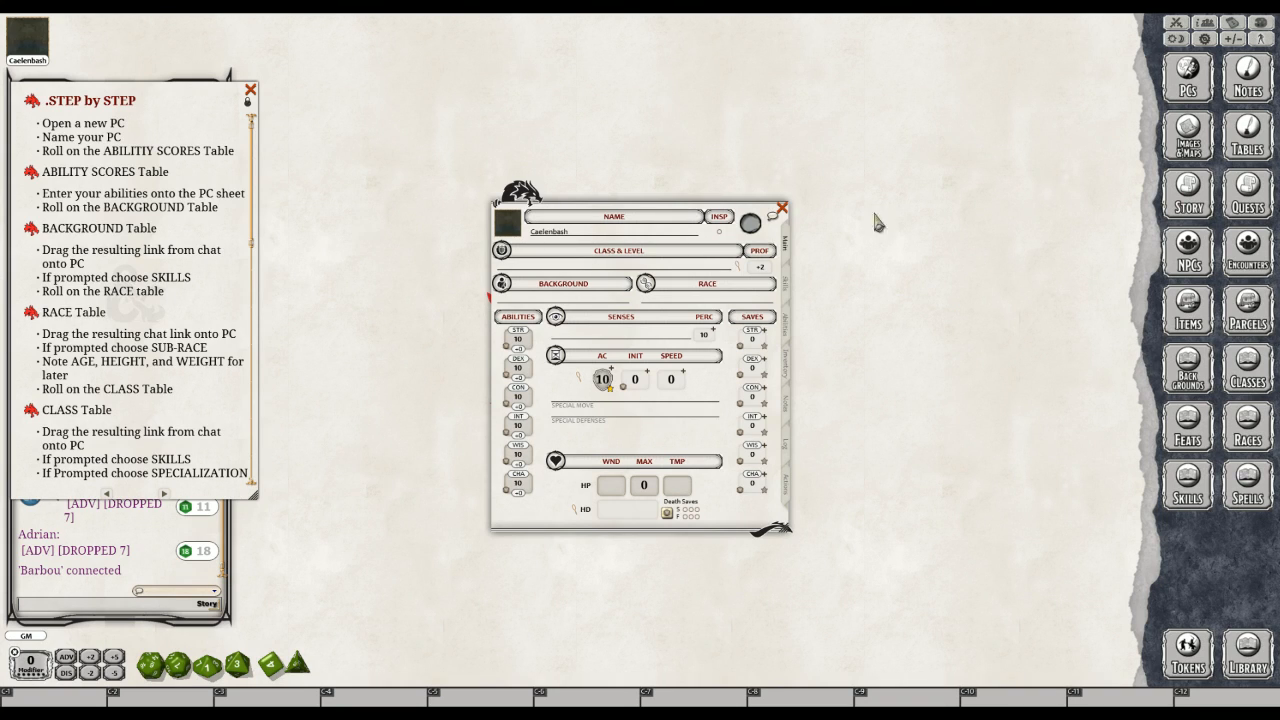
pyautogui.click(782, 209)
pyautogui.click(782, 210)
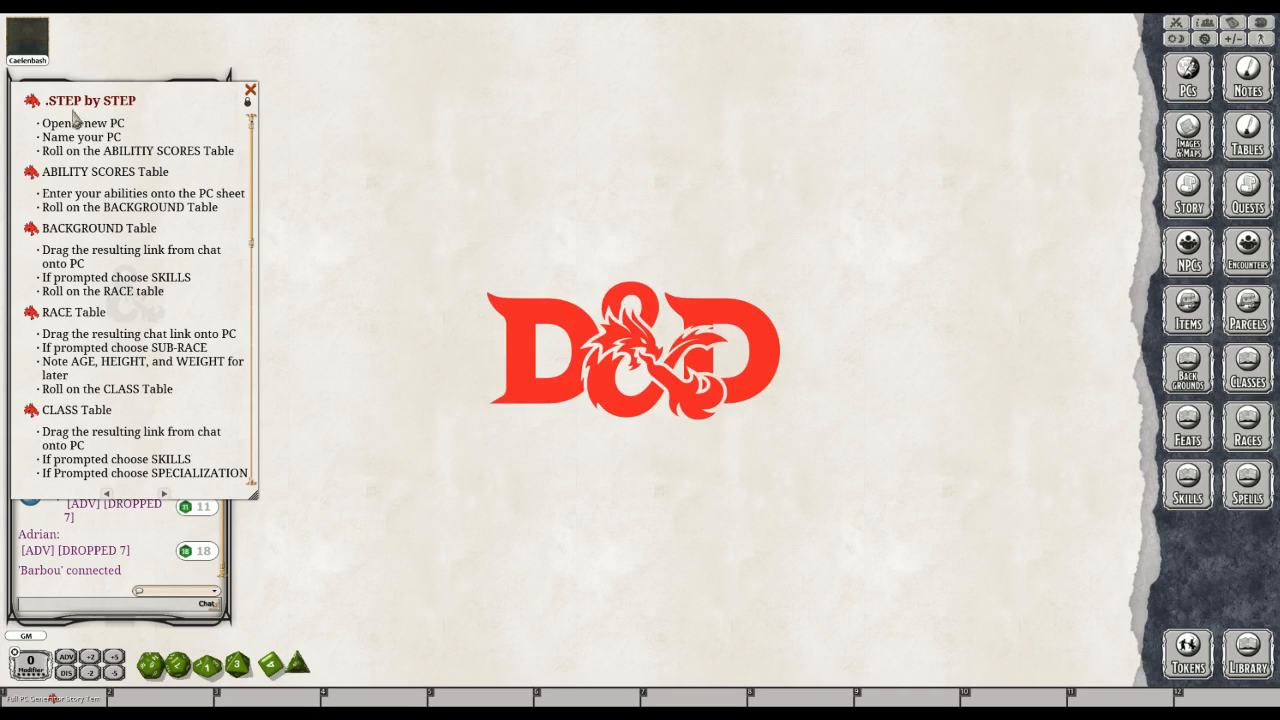
pyautogui.click(33, 50)
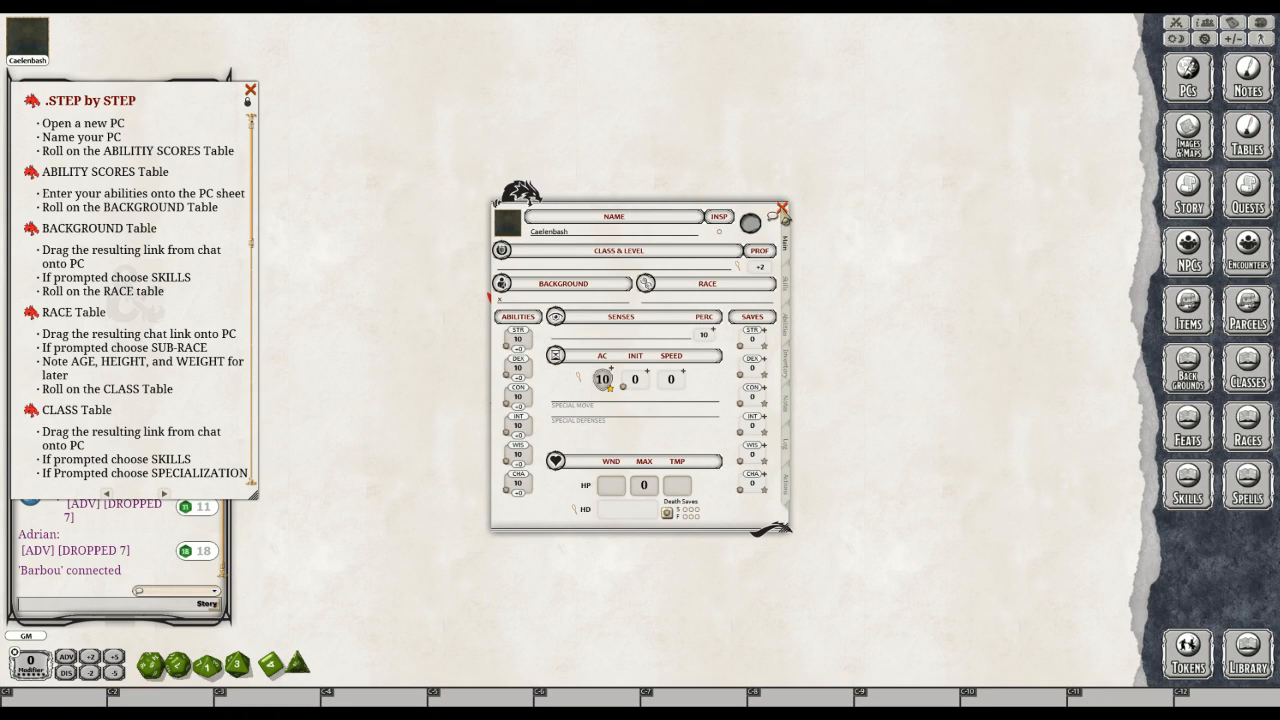
pyautogui.click(782, 208)
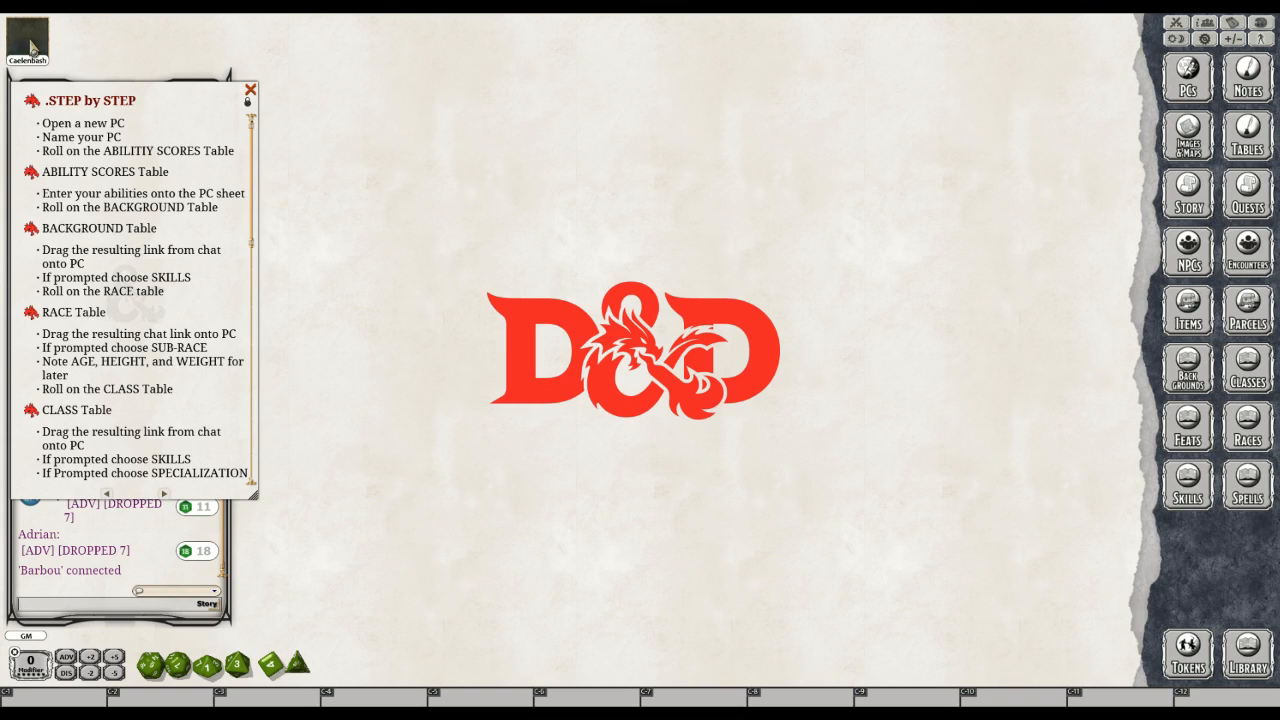
# Delete the unnamed character without an owner from the Character Selection list and close the list
pyautogui.click(1190, 90)
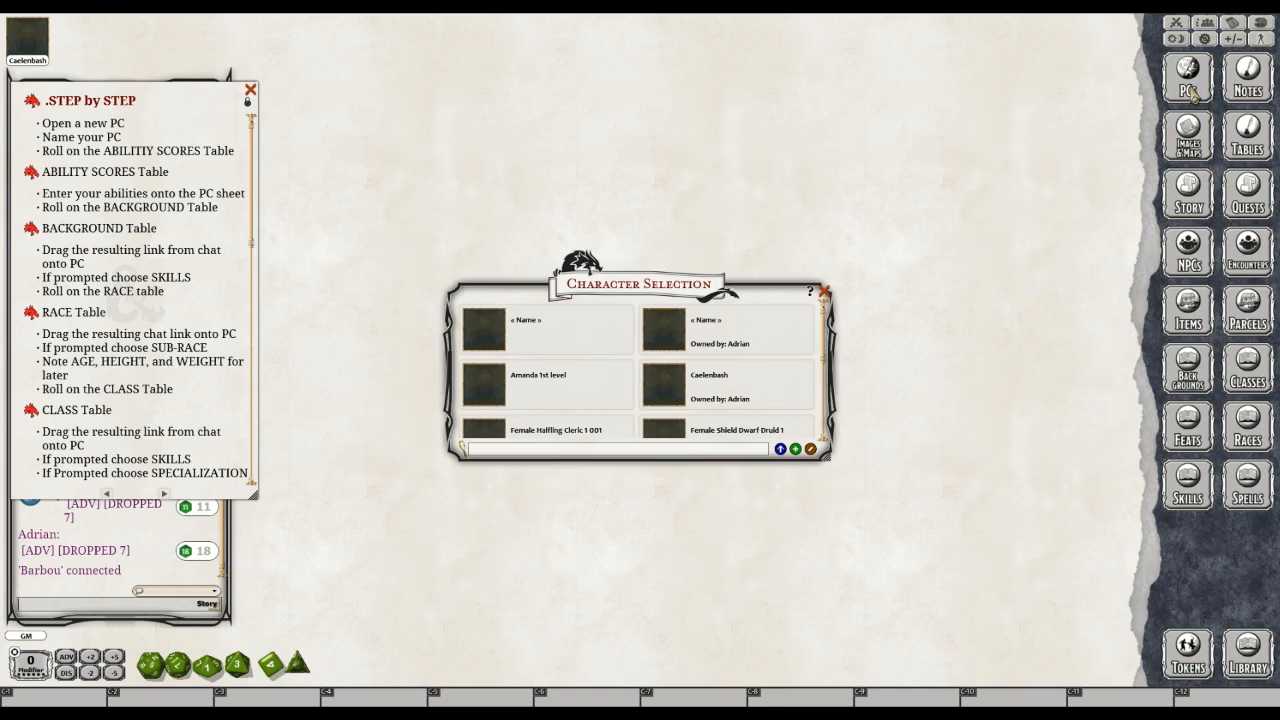
pyautogui.rightClick(557, 340)
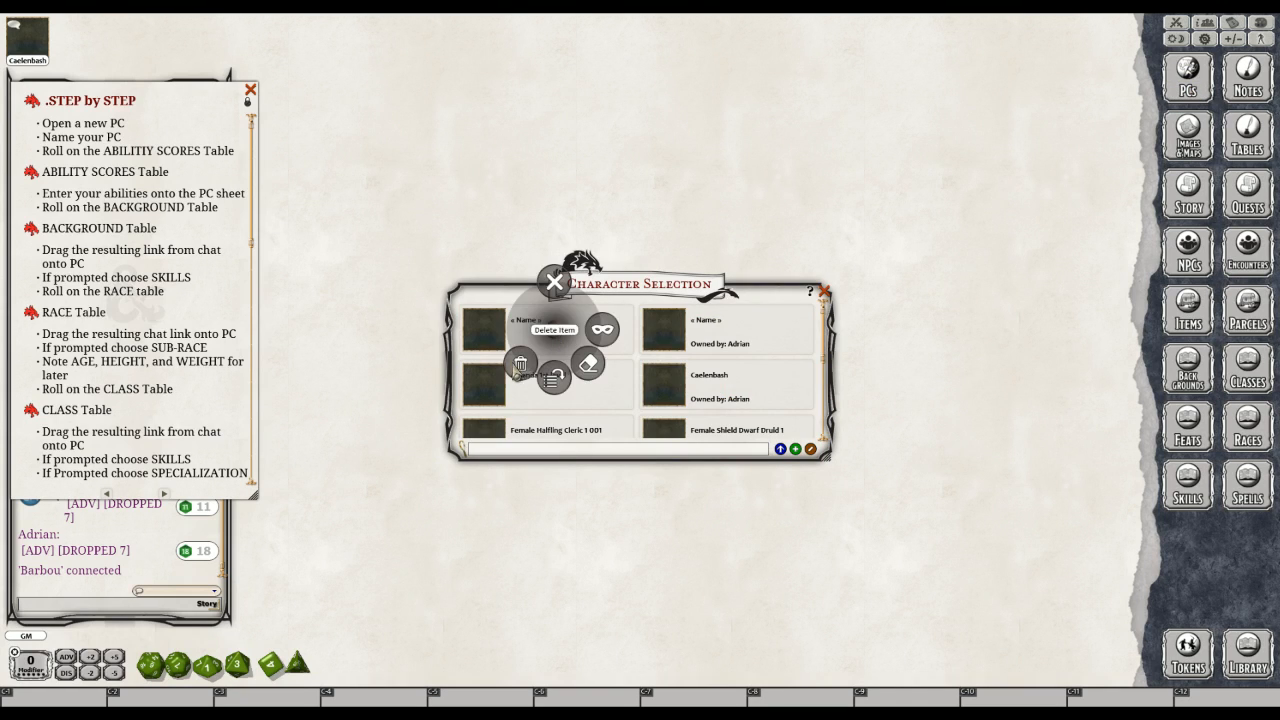
pyautogui.click(442, 346)
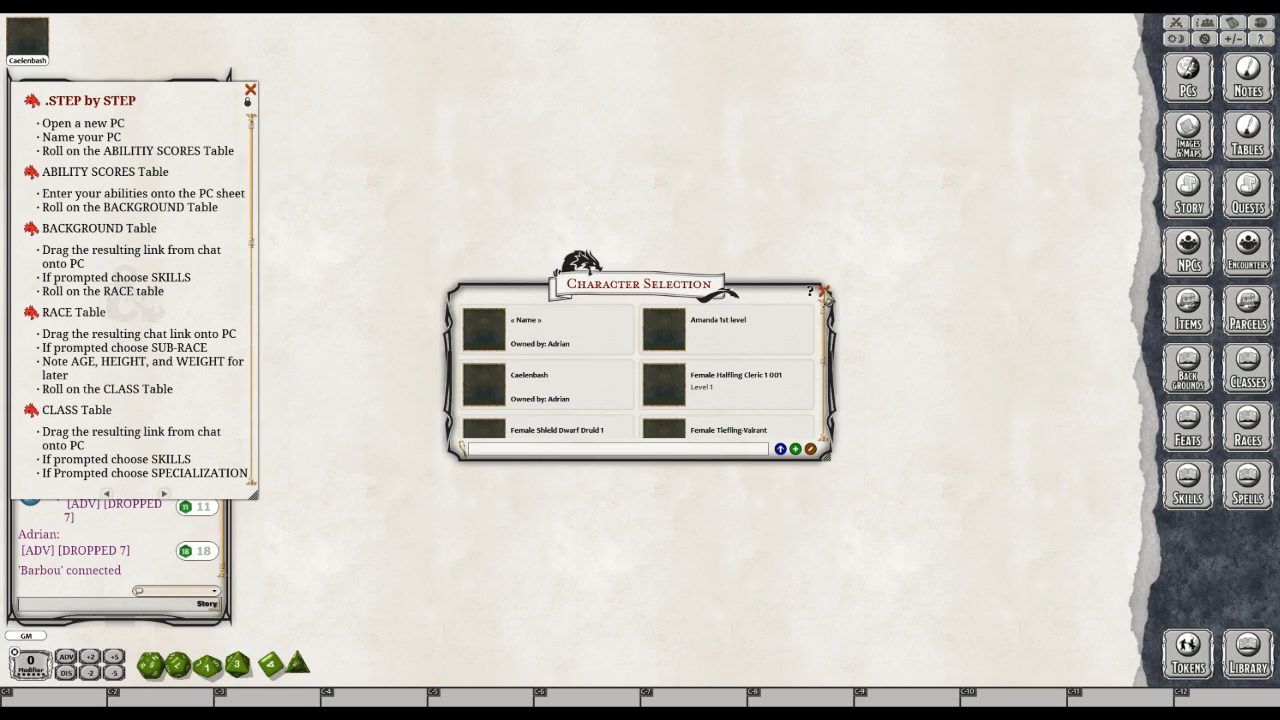
pyautogui.click(824, 291)
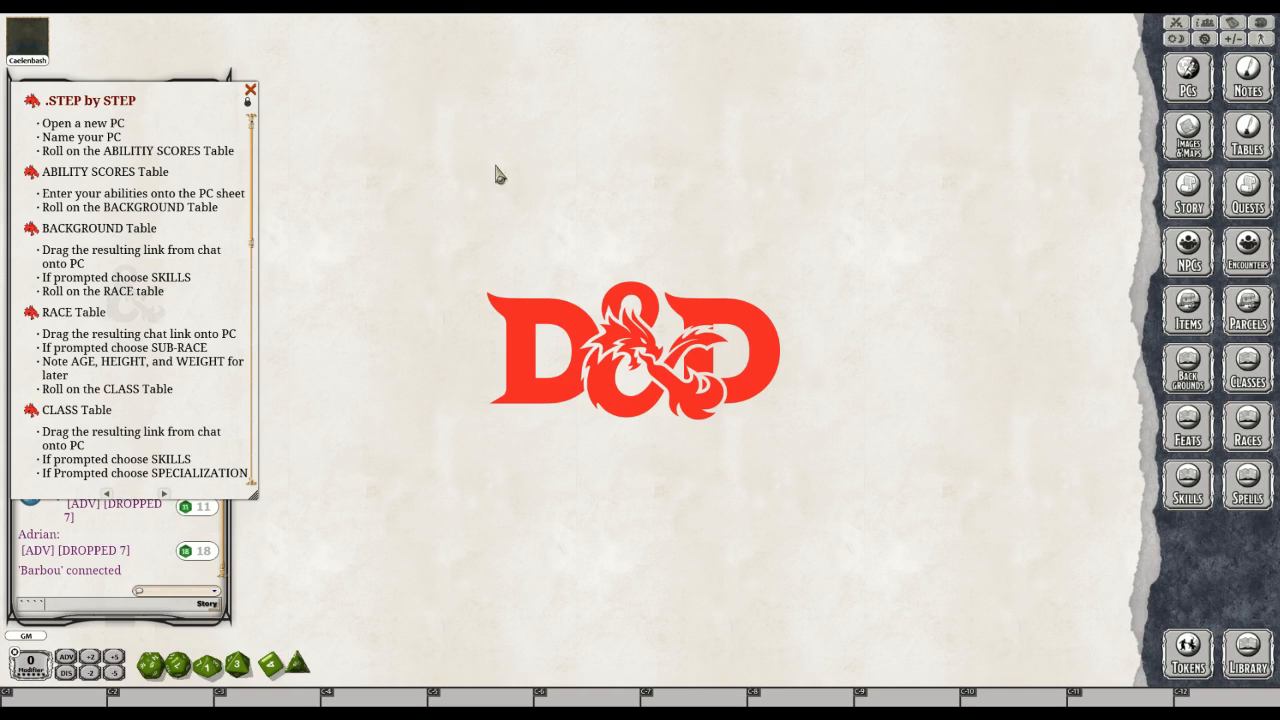
# Reopen the connected player's character sheet from its portrait
pyautogui.click(15, 45)
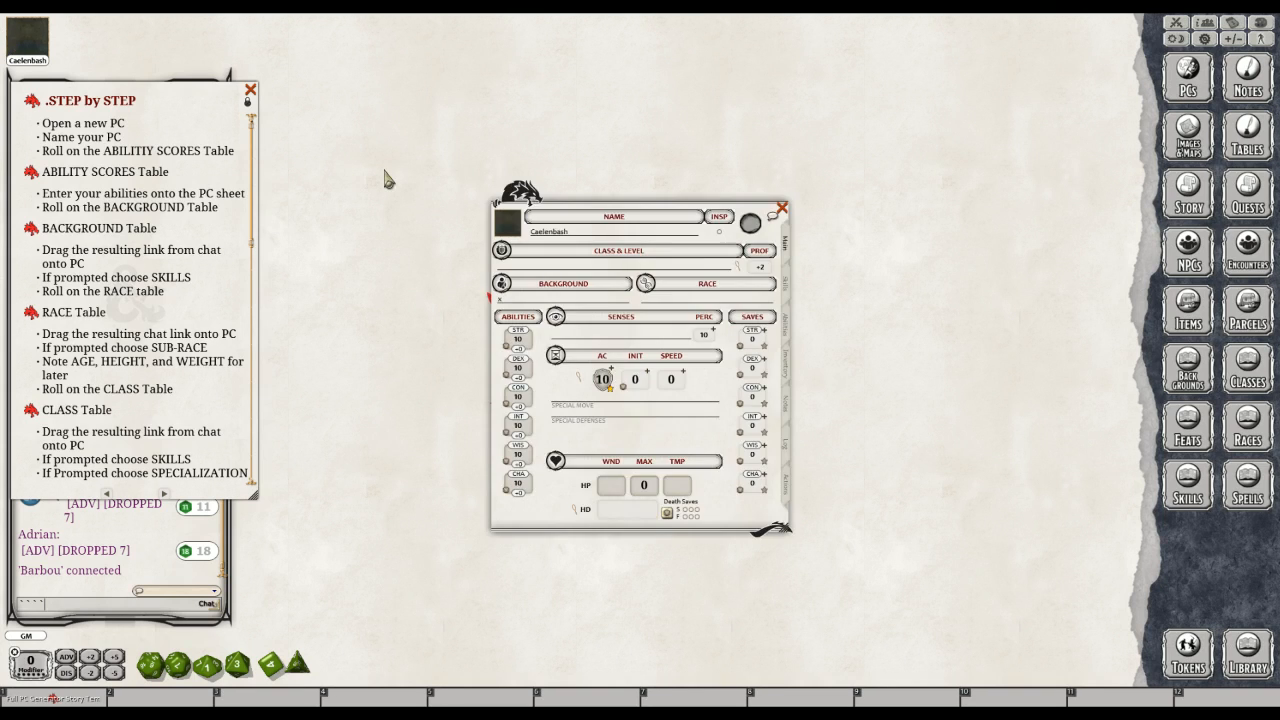
# Move the .STEP by STEP window off the chat so that it sits between the chat and the character sheet
pyautogui.press('ctrl')
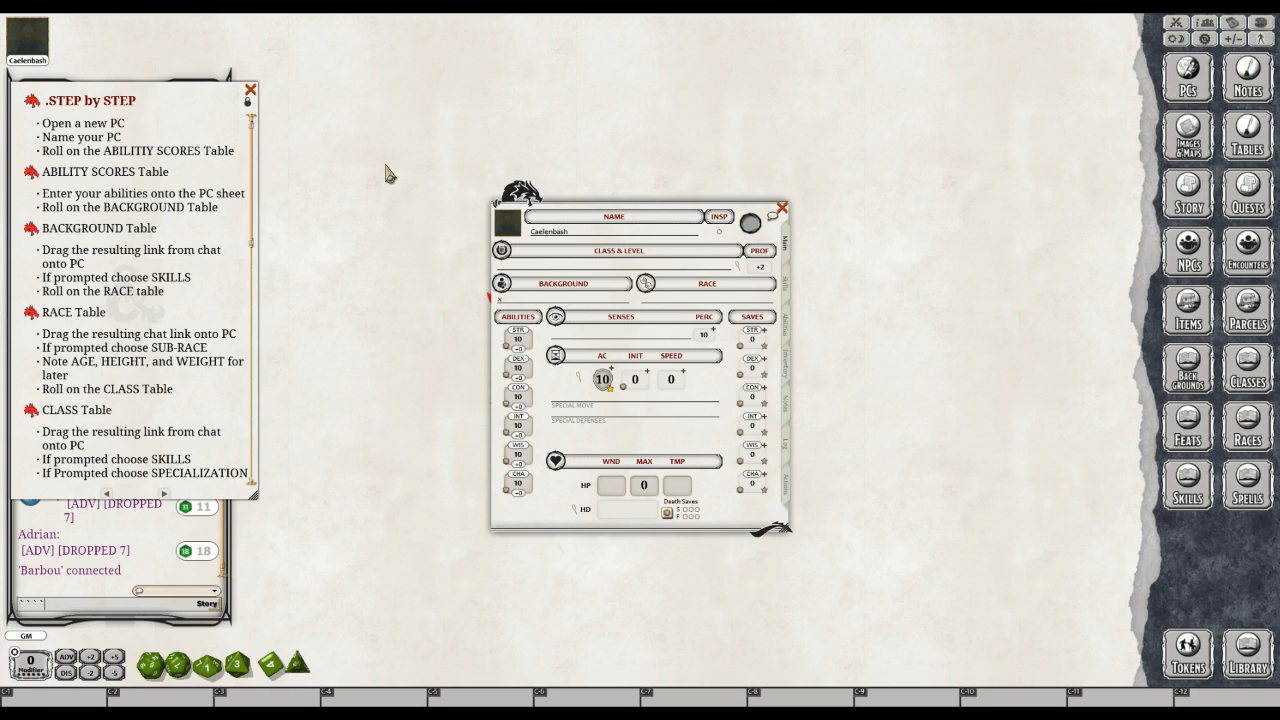
pyautogui.press('ctrl')
pyautogui.moveTo(178, 92); pyautogui.dragTo(401, 85)
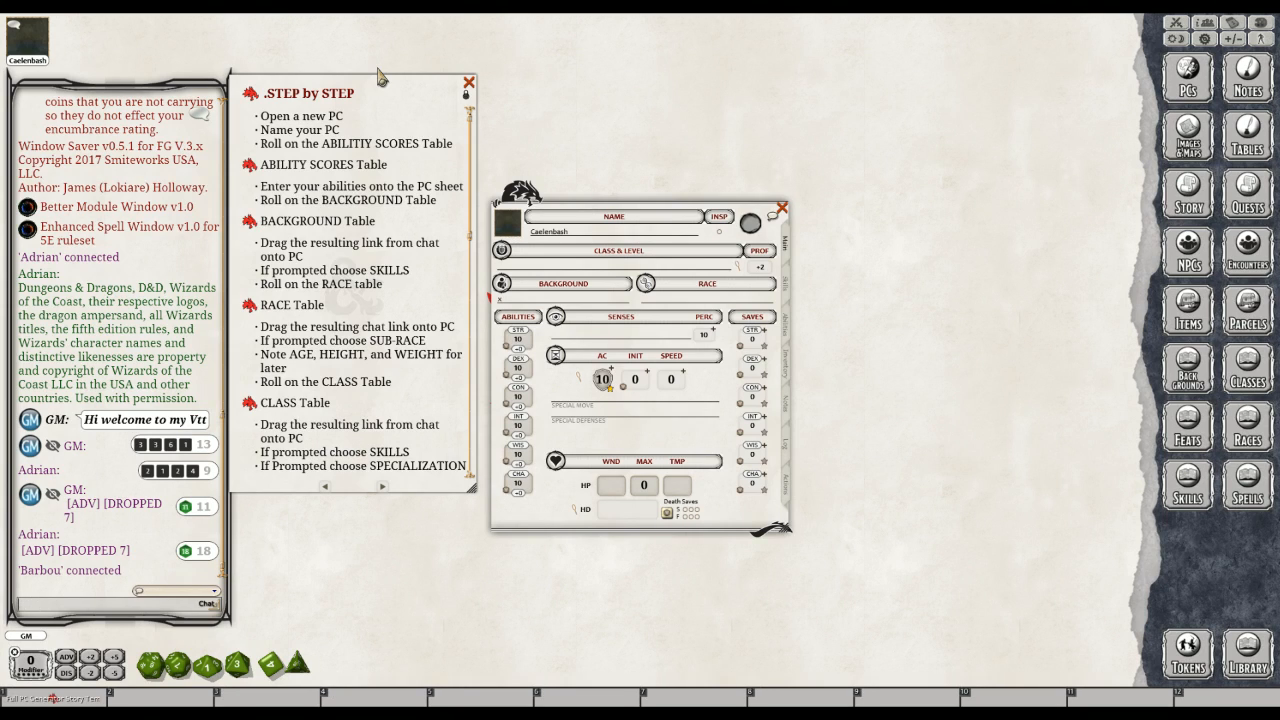
pyautogui.press('ctrl')
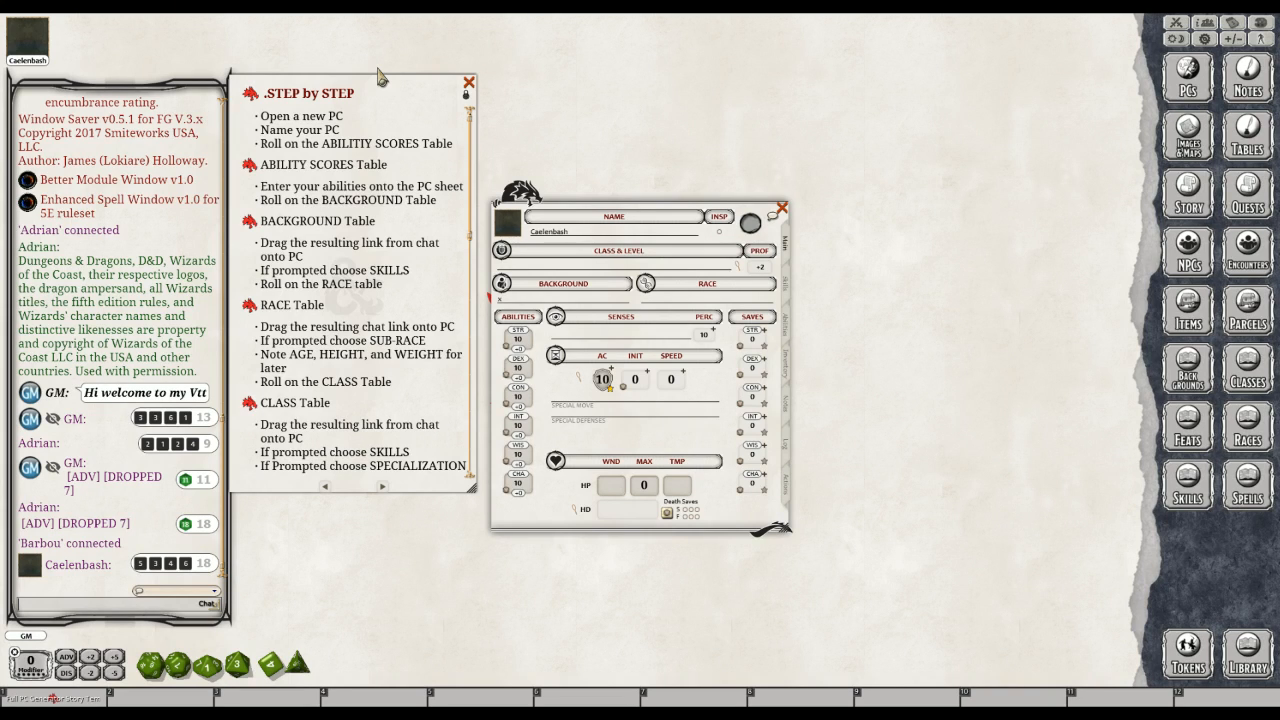
pyautogui.press('ctrl')
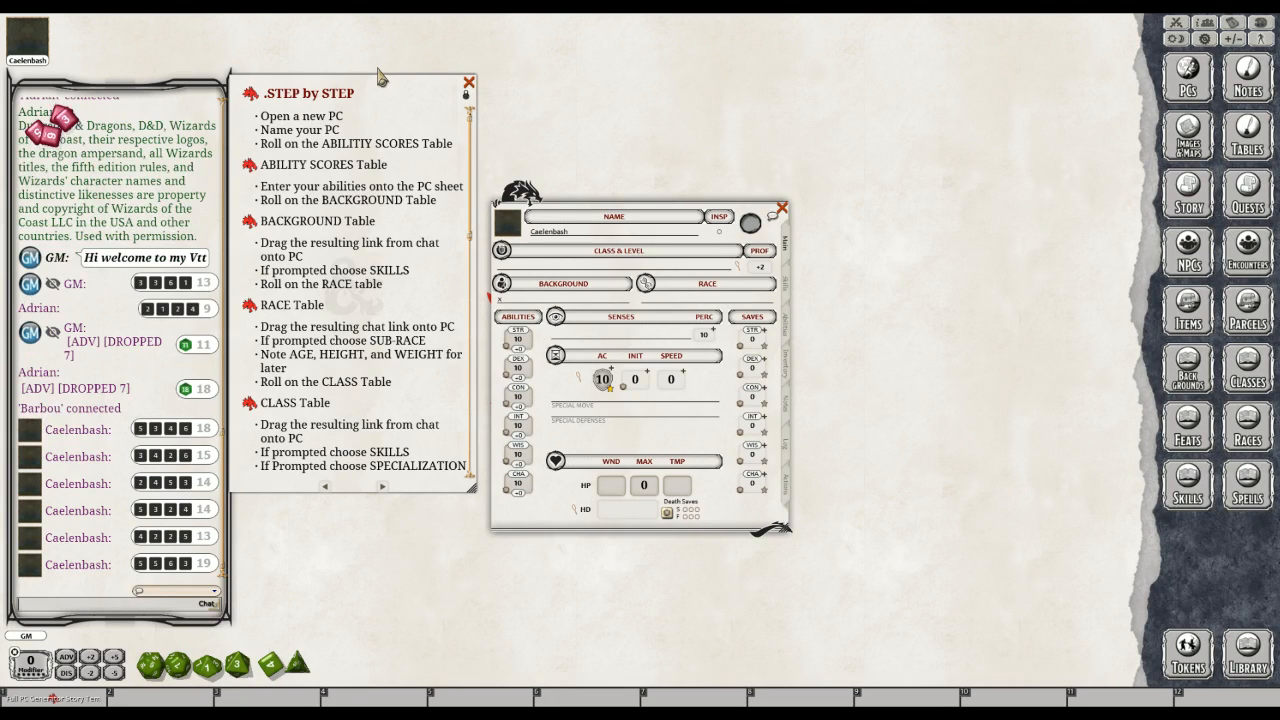
pyautogui.press('ctrl')
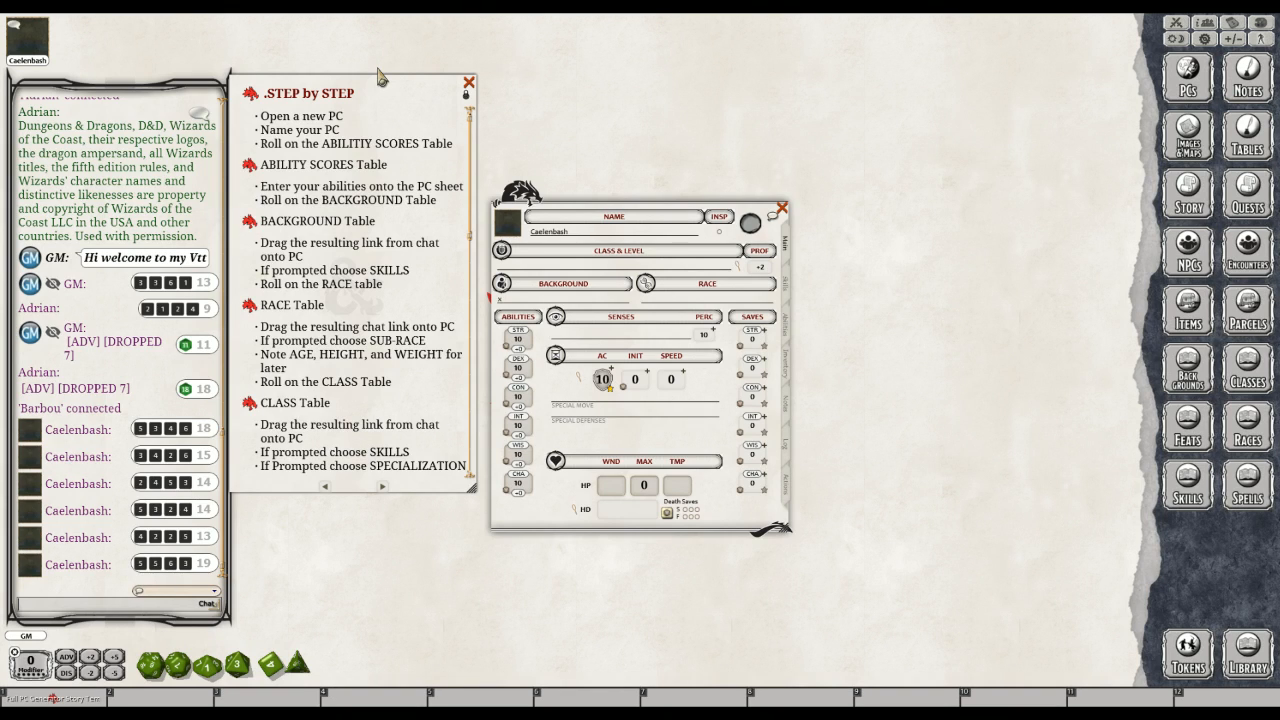
pyautogui.press('ctrl')
pyautogui.press('ctrl')
pyautogui.press('ctrl')
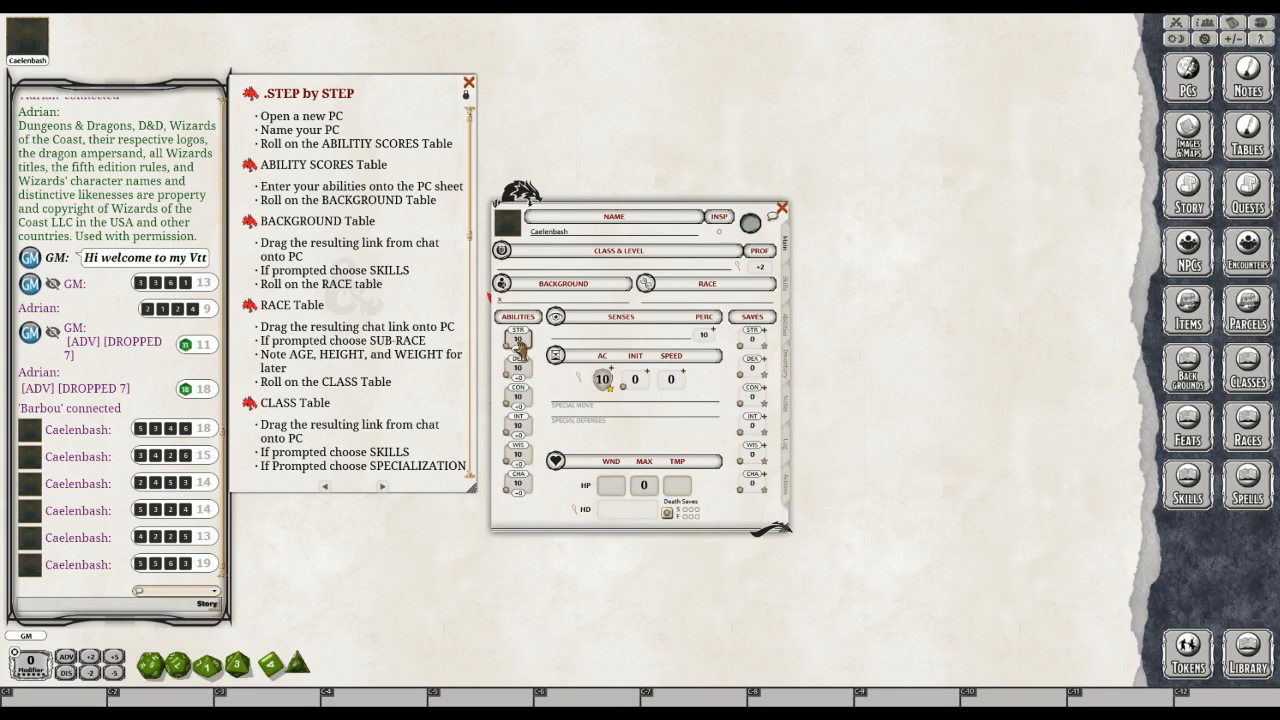
# Roll a Strength check from the character sheet and lower the Strength score to 11
pyautogui.doubleClick(518, 342)
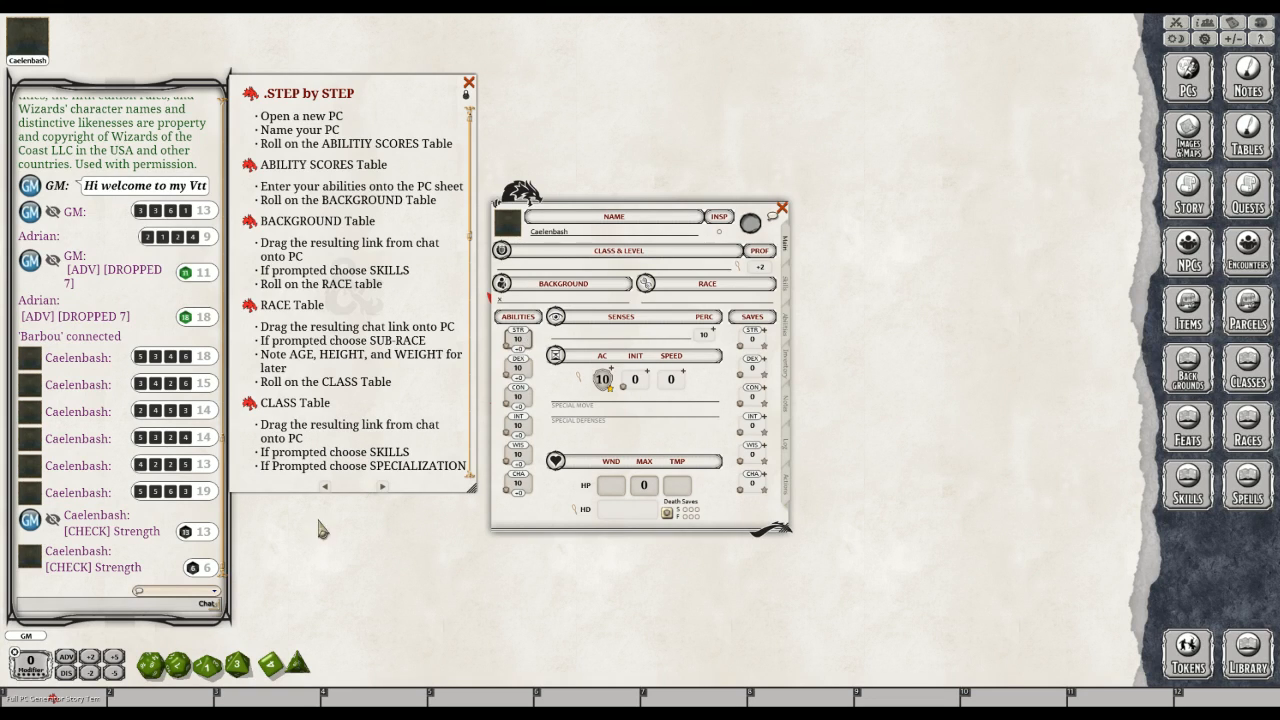
pyautogui.doubleClick(519, 343)
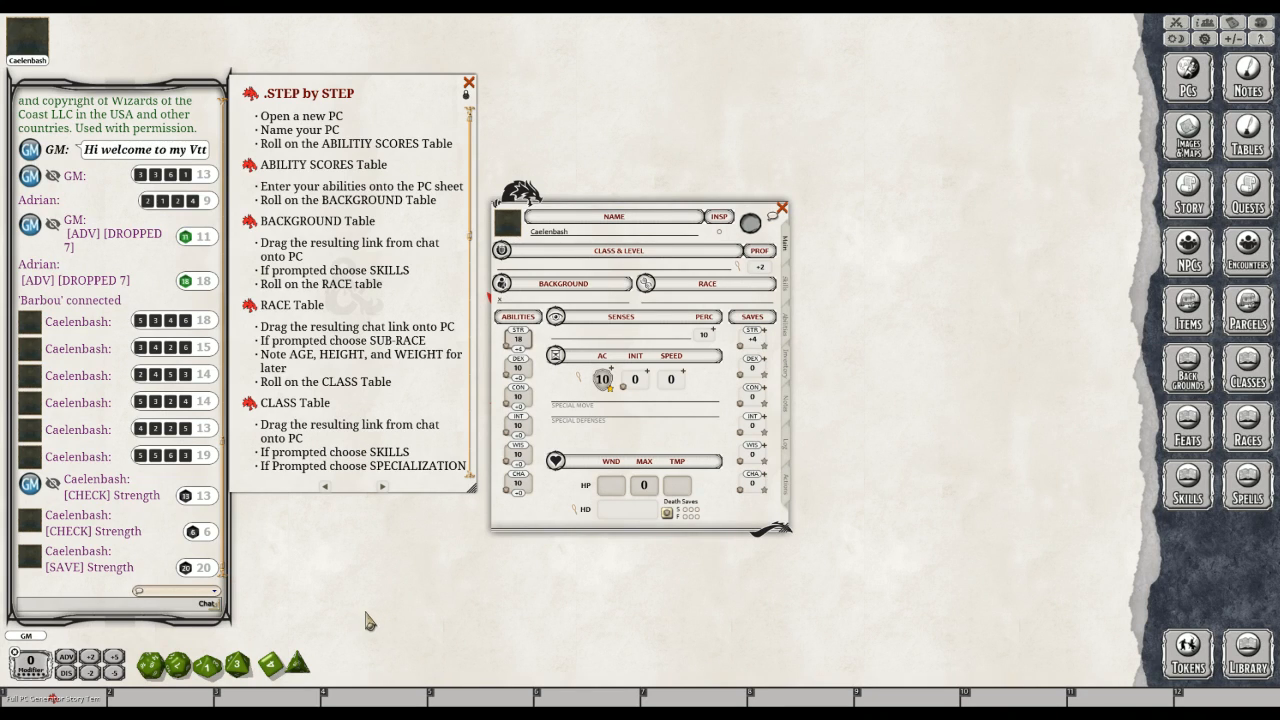
pyautogui.press('ctrl')
pyautogui.scroll(-15, 520, 341)
pyautogui.press('ctrl')
pyautogui.press('ctrl')
pyautogui.write('15 13 13')
pyautogui.write('12')
pyautogui.write('12')
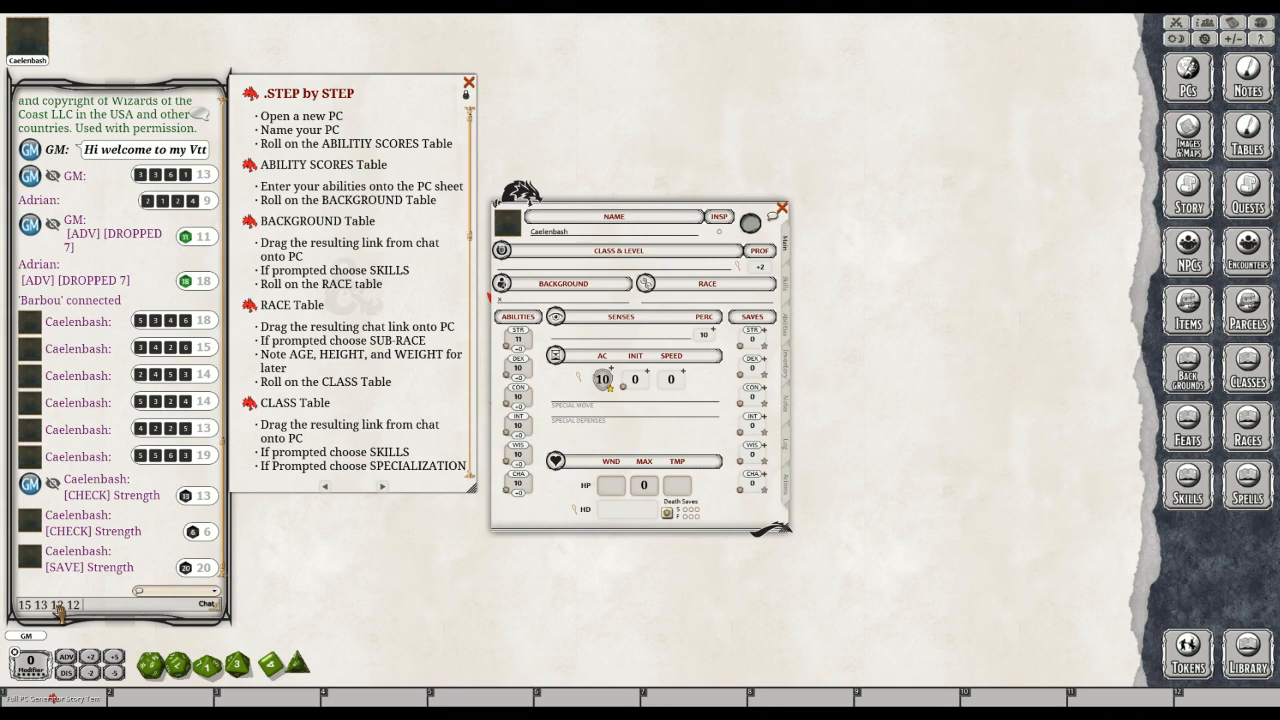
pyautogui.write('11 15')
pyautogui.press('BackSpace')
pyautogui.write('6')
pyautogui.press('Return')
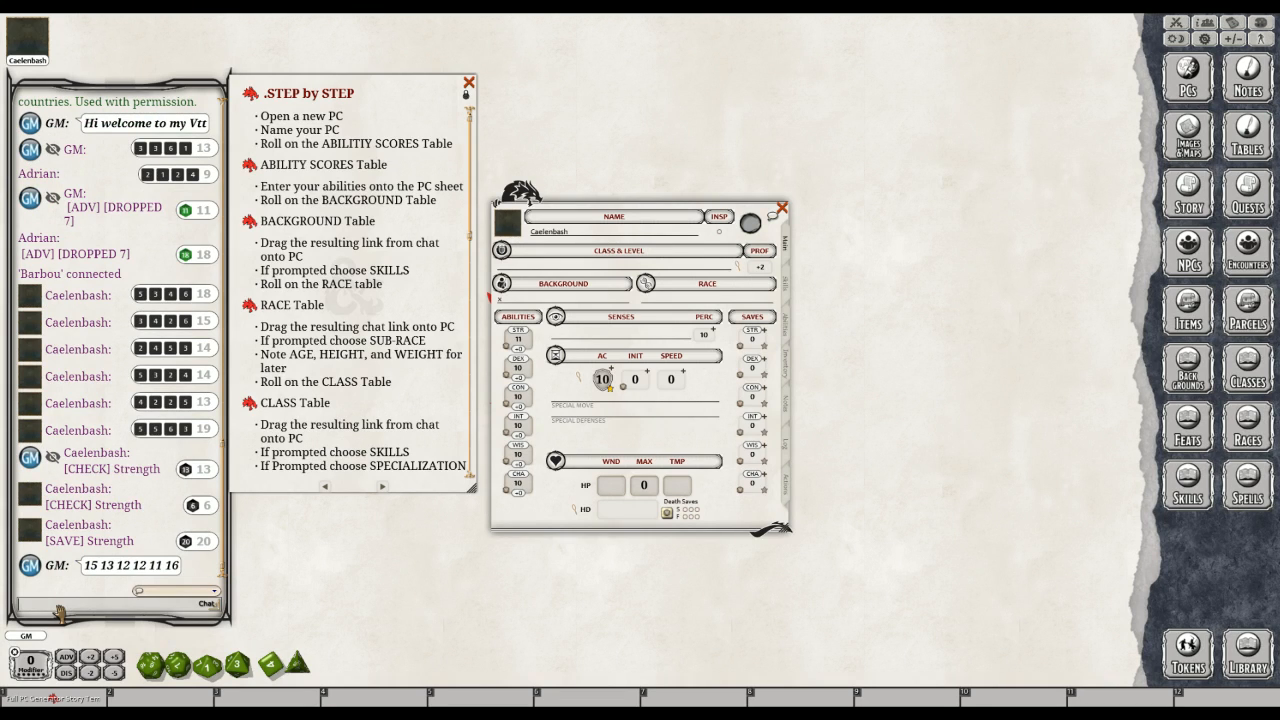
# View the languages available for speaking in the chat
pyautogui.press('ctrl')
pyautogui.press('ctrl')
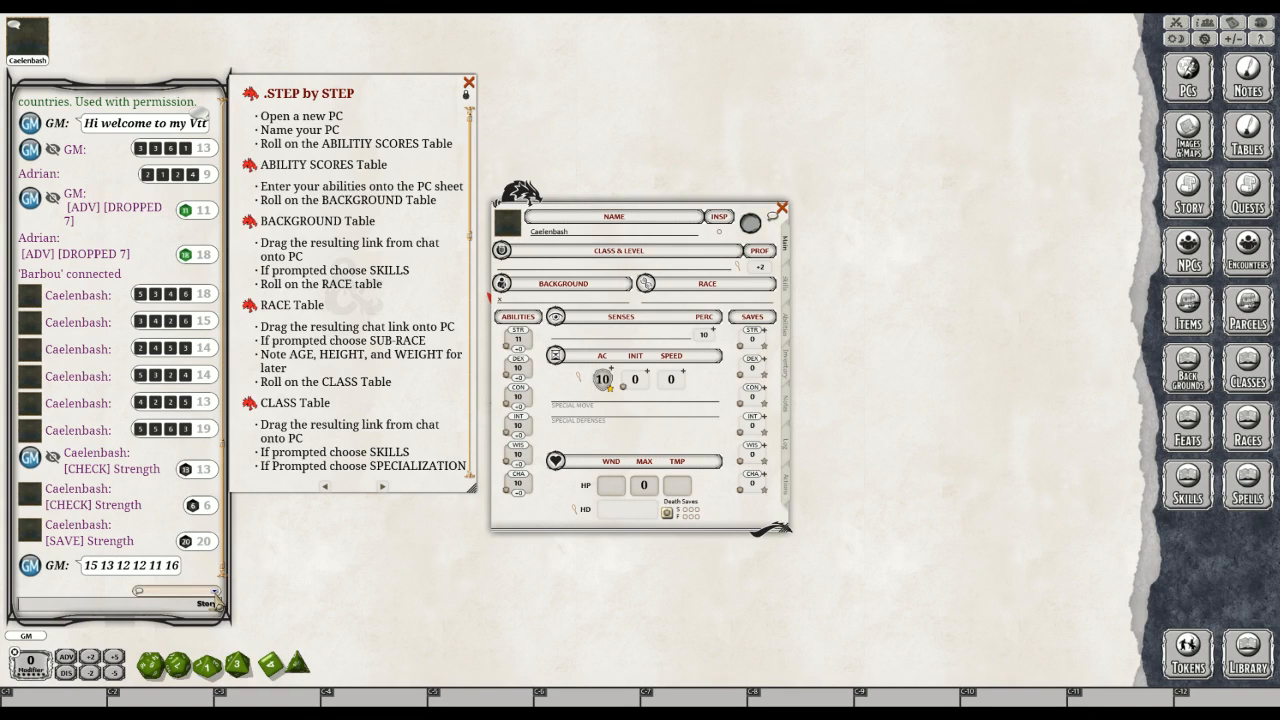
pyautogui.click(215, 592)
pyautogui.click(215, 592)
pyautogui.click(215, 592)
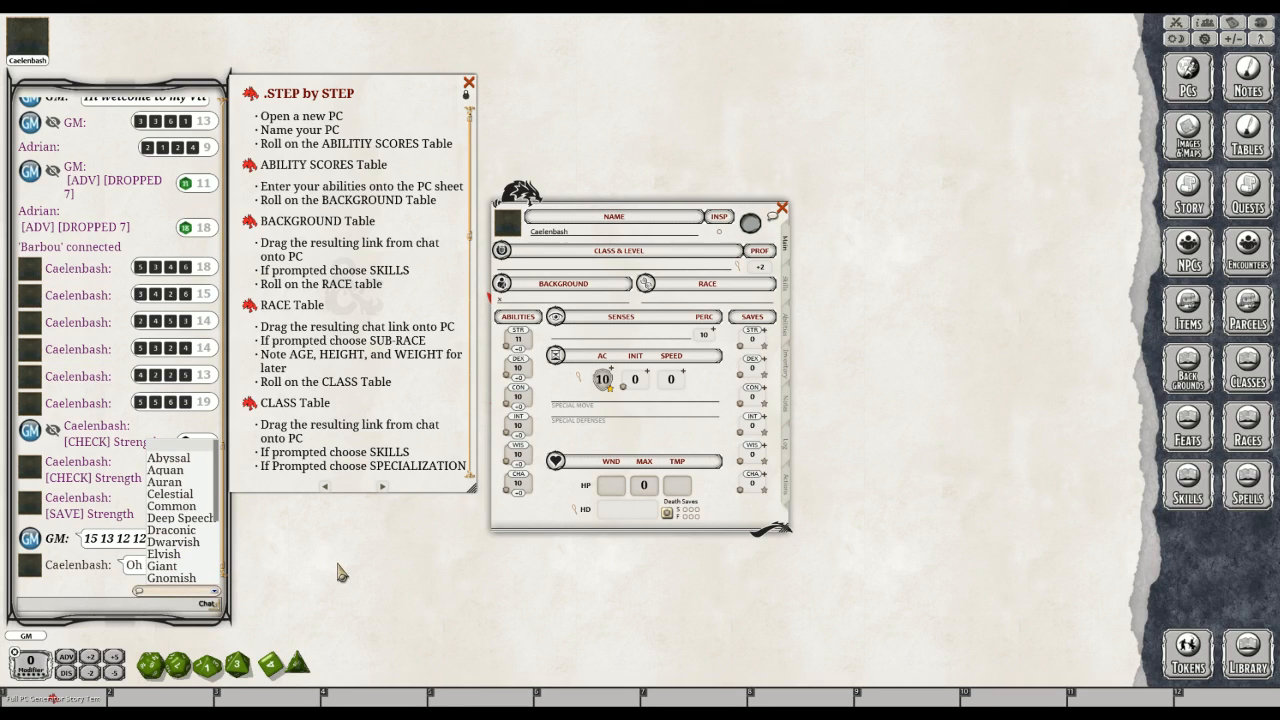
pyautogui.press('ctrl')
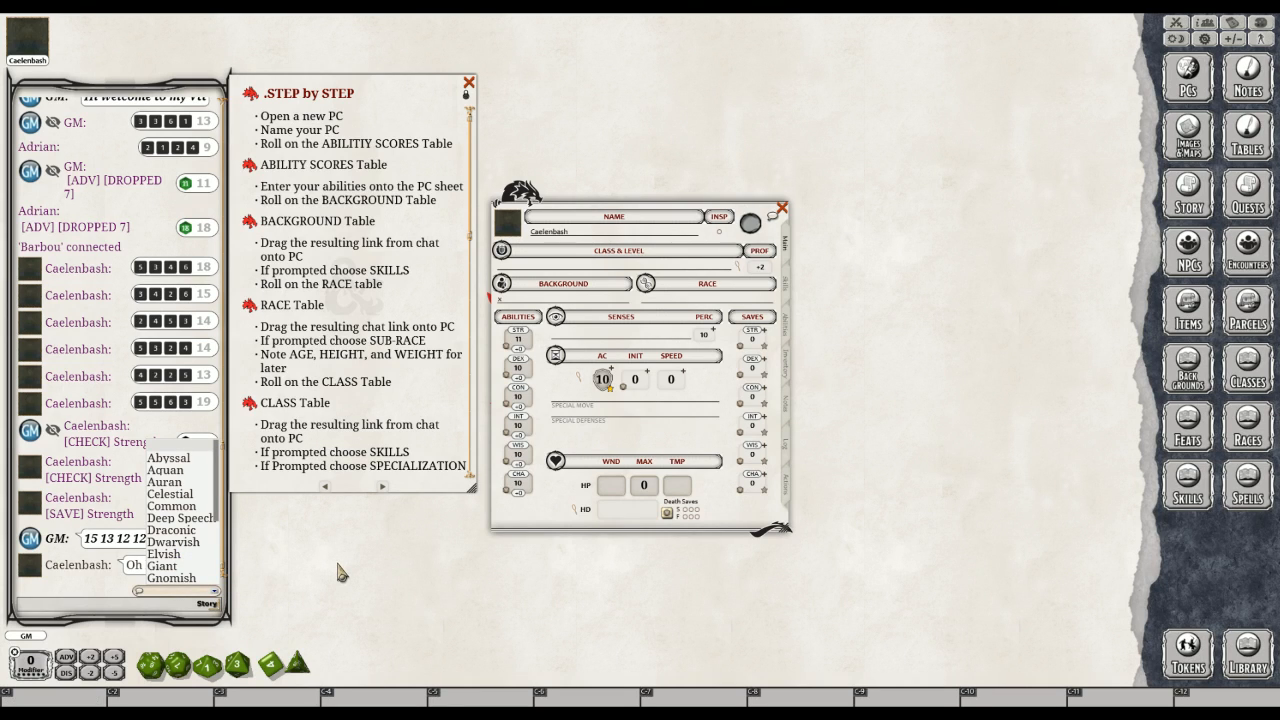
# Close the language list and reply in the chat with "yew" followed by "yes"
pyautogui.click(31, 607)
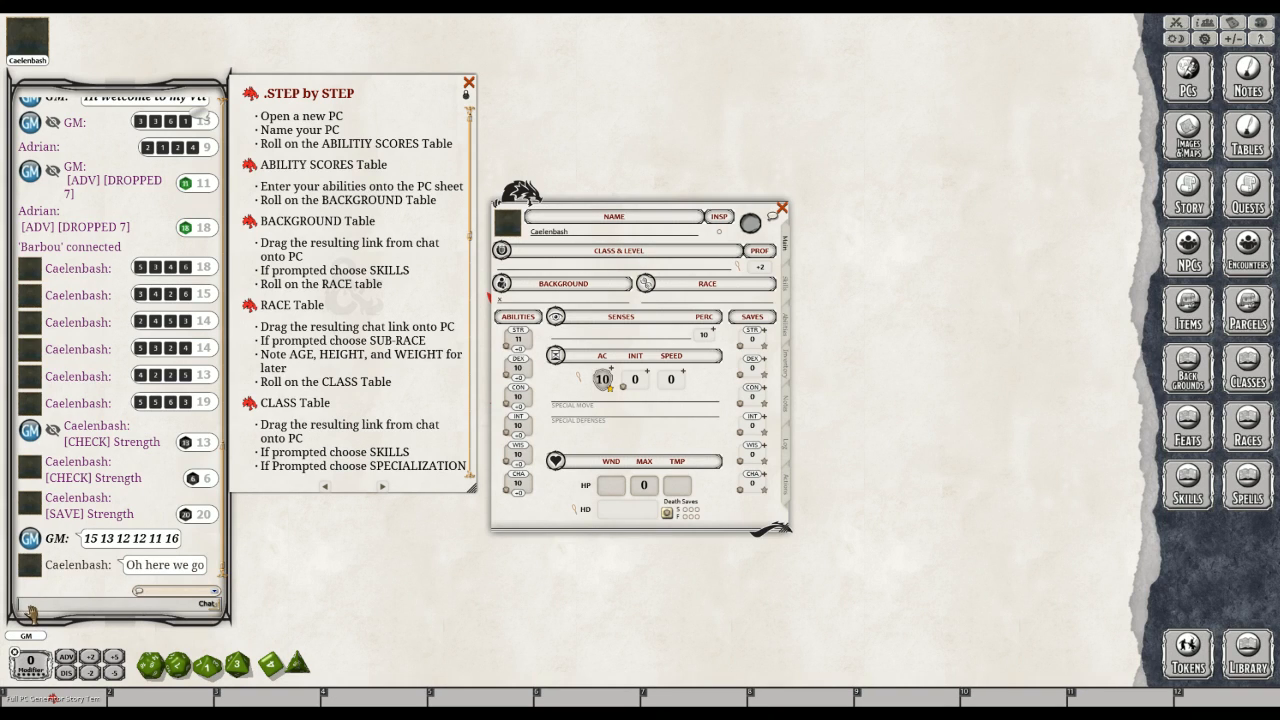
pyautogui.press('ctrl')
pyautogui.write('ye')
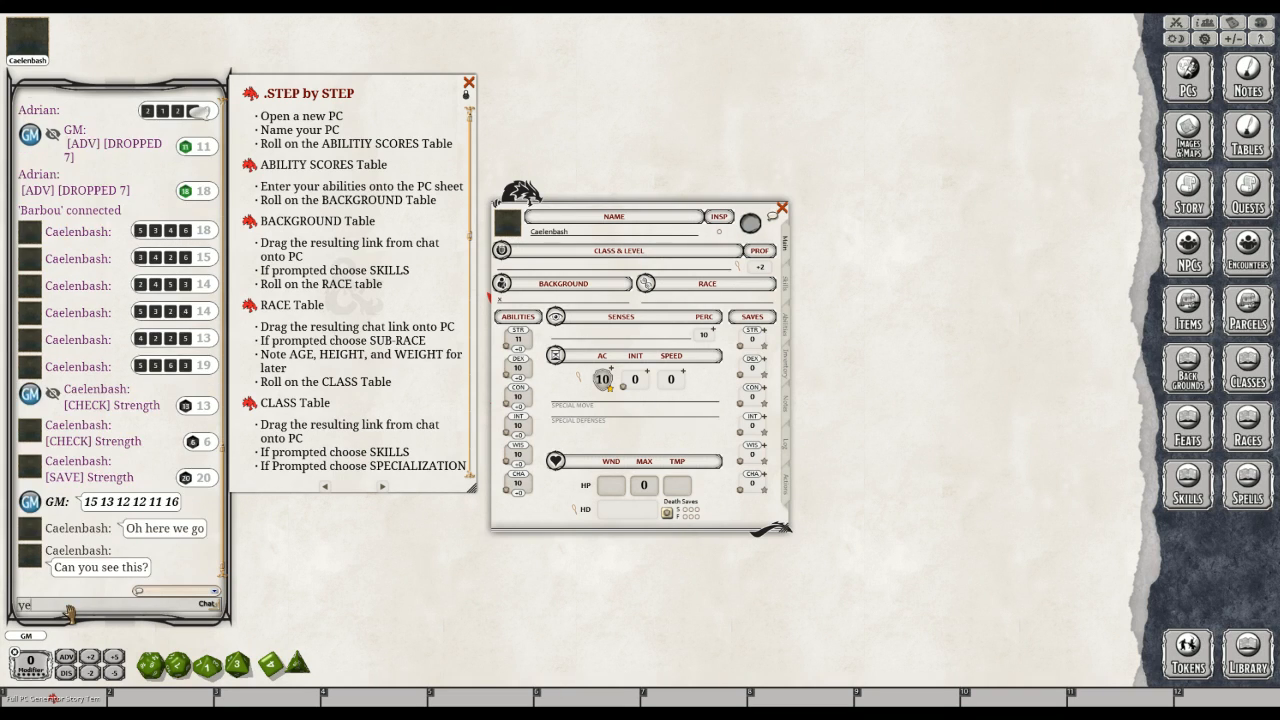
pyautogui.write('w')
pyautogui.press('Return')
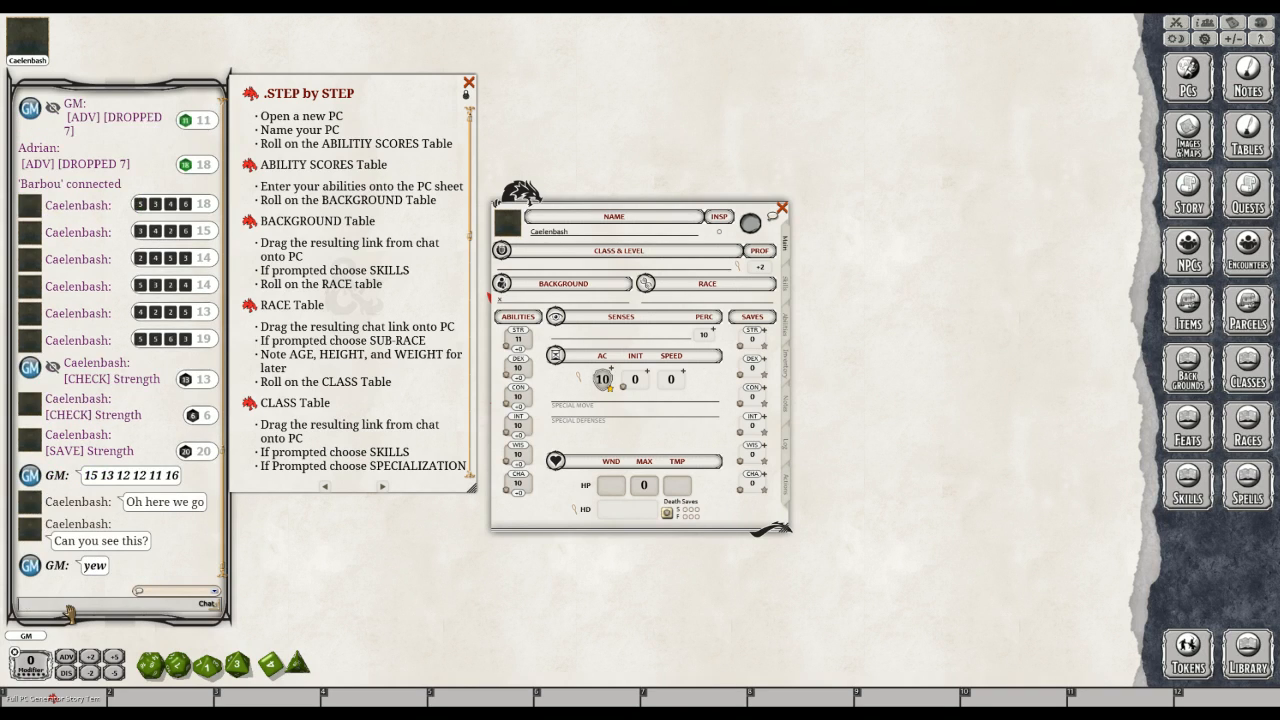
pyautogui.write('yes')
pyautogui.press('Return')
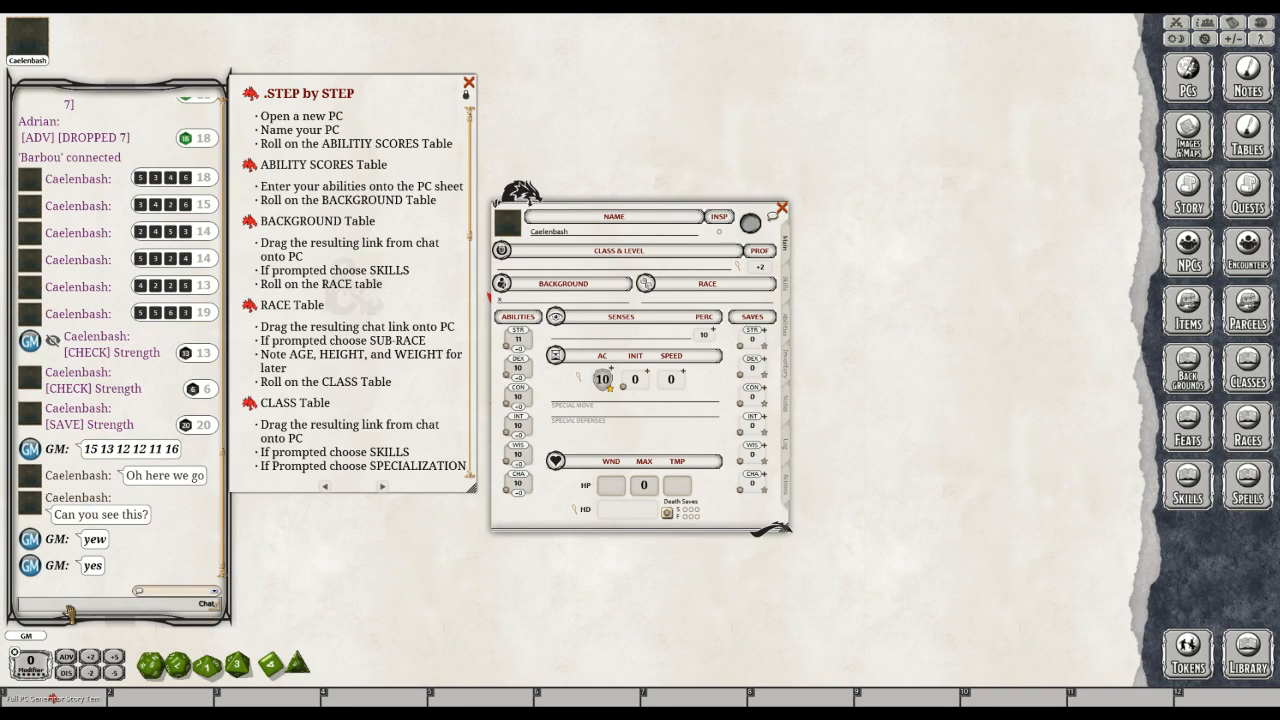
pyautogui.press('ctrl')
pyautogui.press('ctrl')
pyautogui.press('ctrl')
pyautogui.press('ctrl')
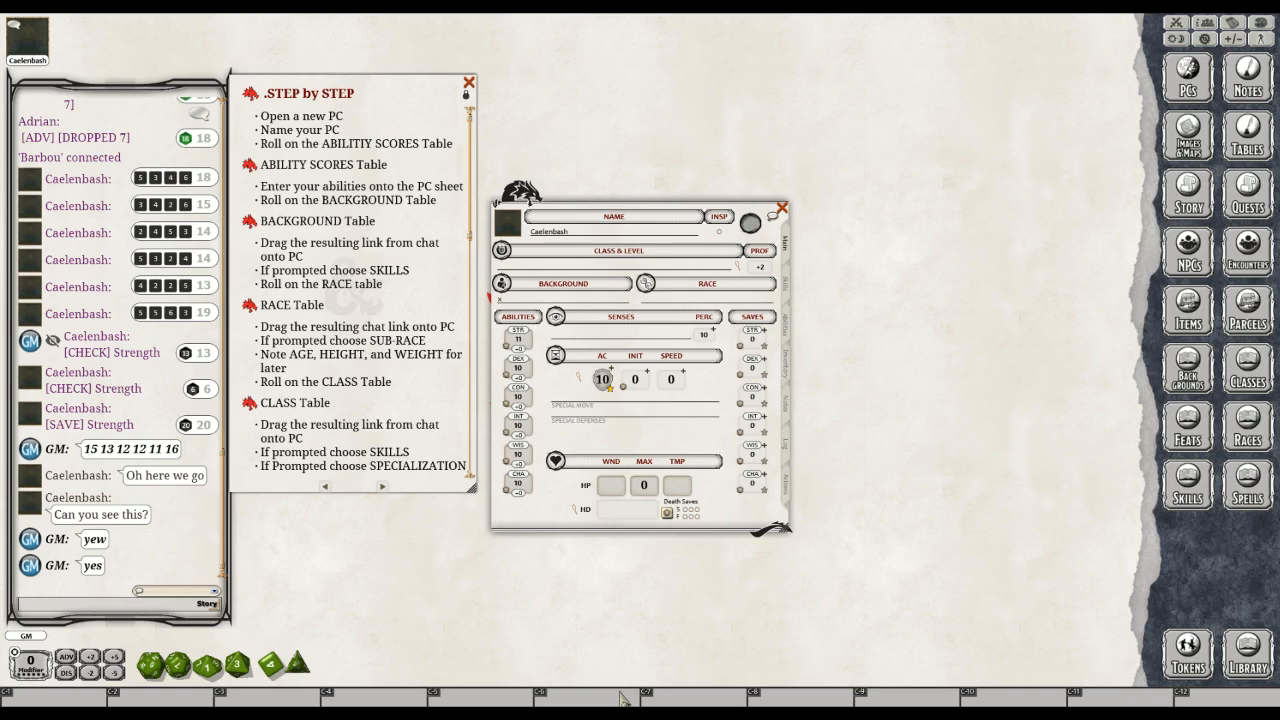
# Open the Classes list, then view the Library window, move it aside and close it
pyautogui.click(1261, 372)
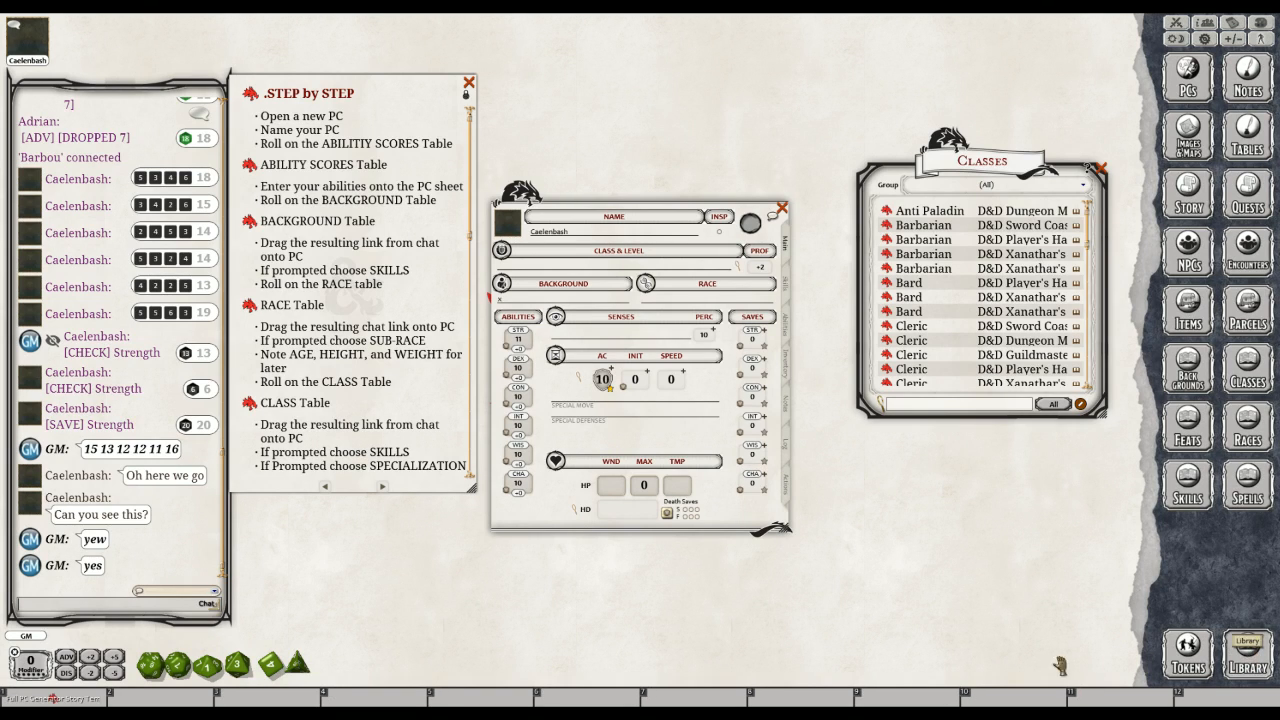
pyautogui.click(1250, 652)
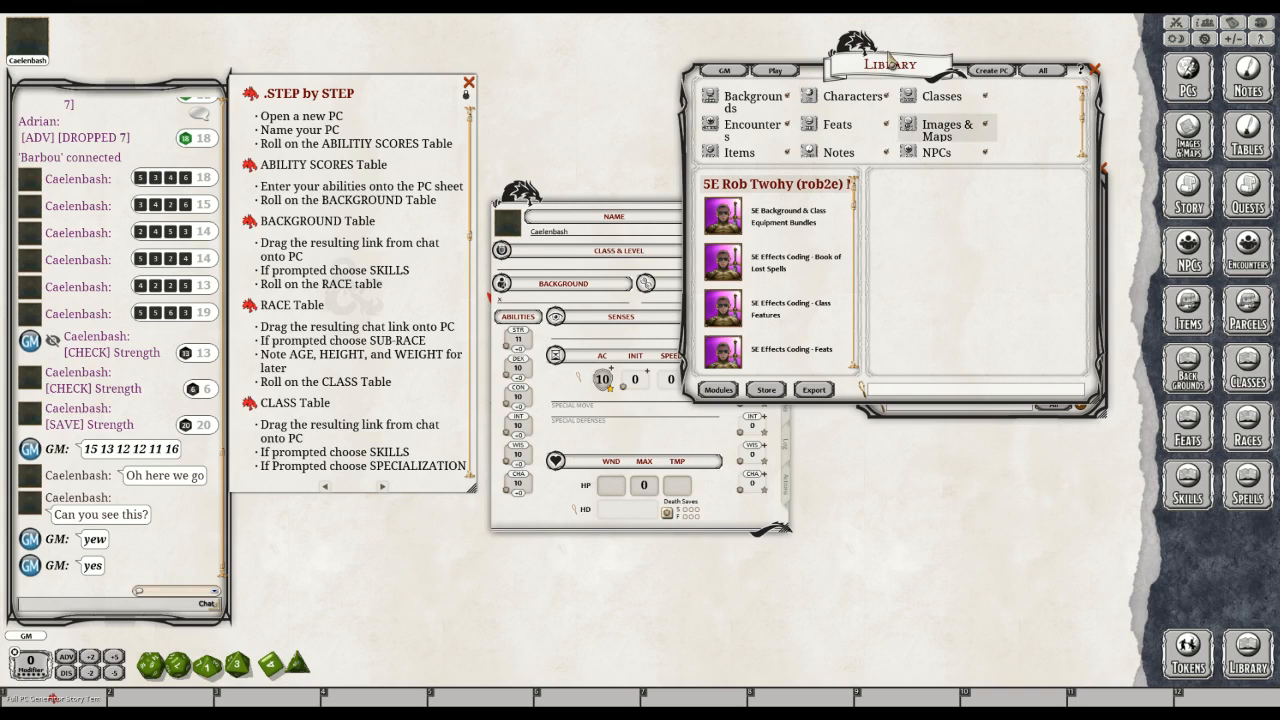
pyautogui.moveTo(983, 350); pyautogui.dragTo(866, 345)
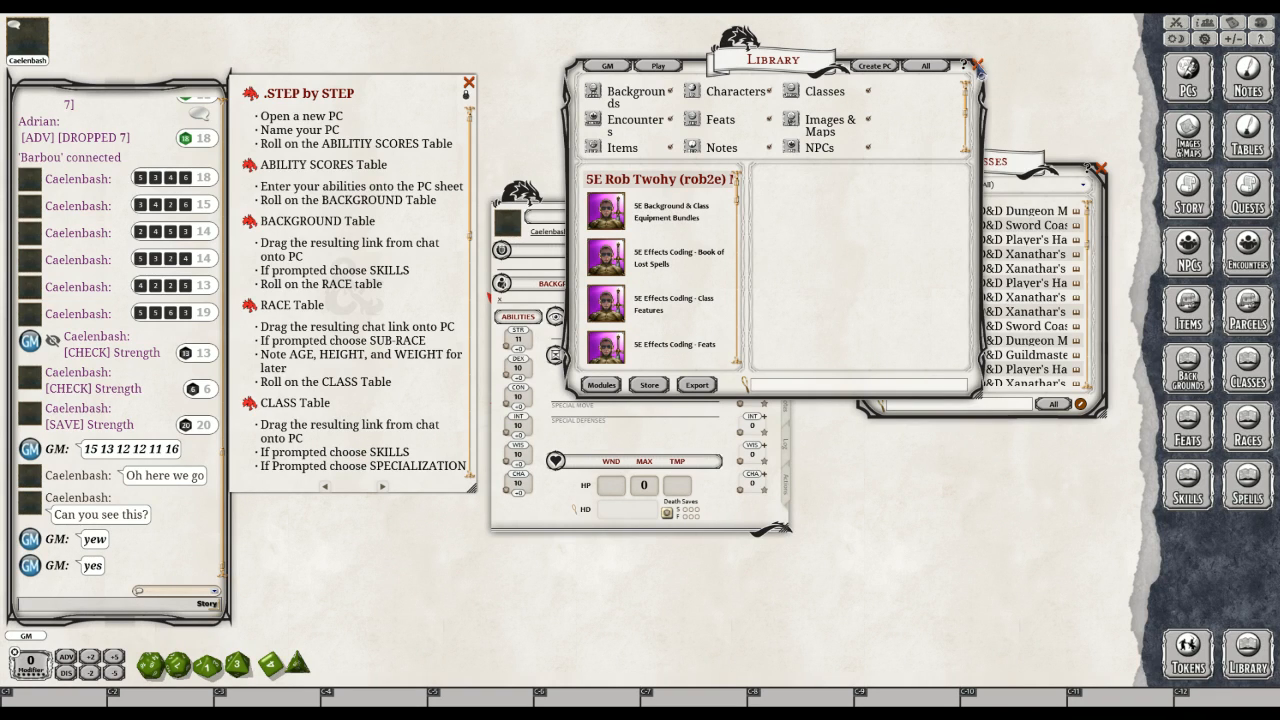
pyautogui.click(978, 64)
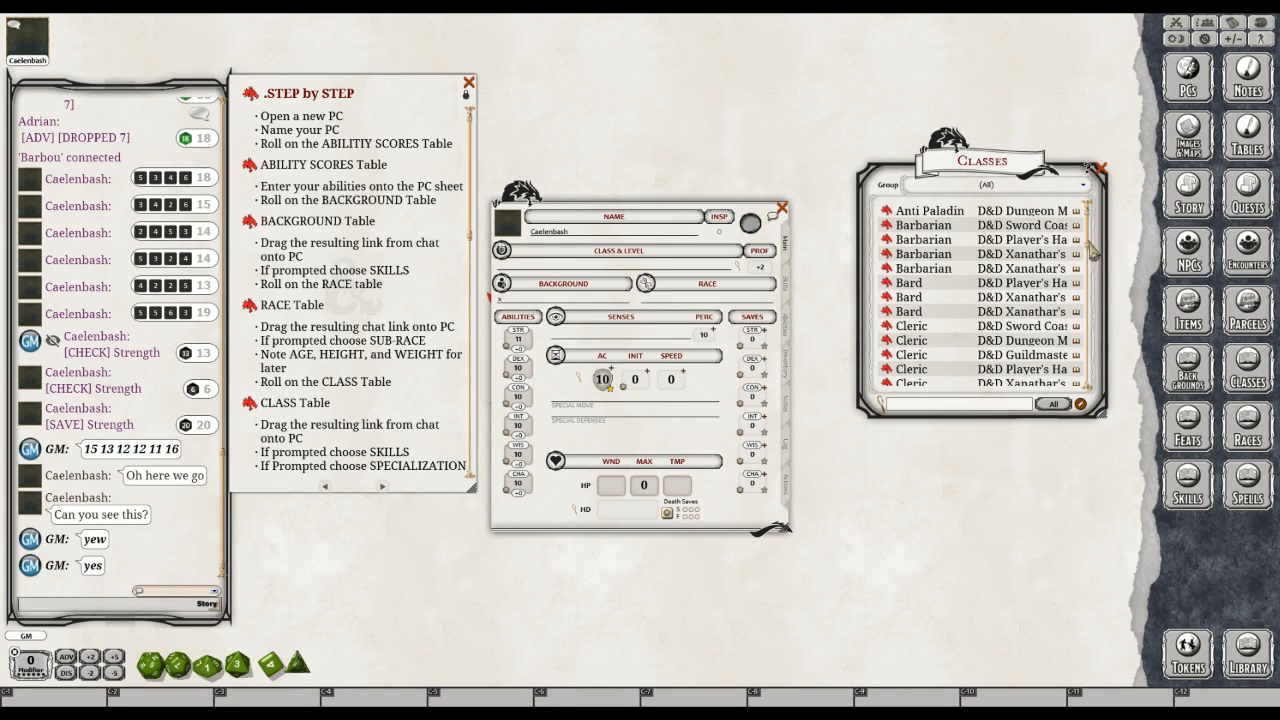
# Browse the Classes list to its last entries and return to its beginning
pyautogui.scroll(-10, 1092, 330)
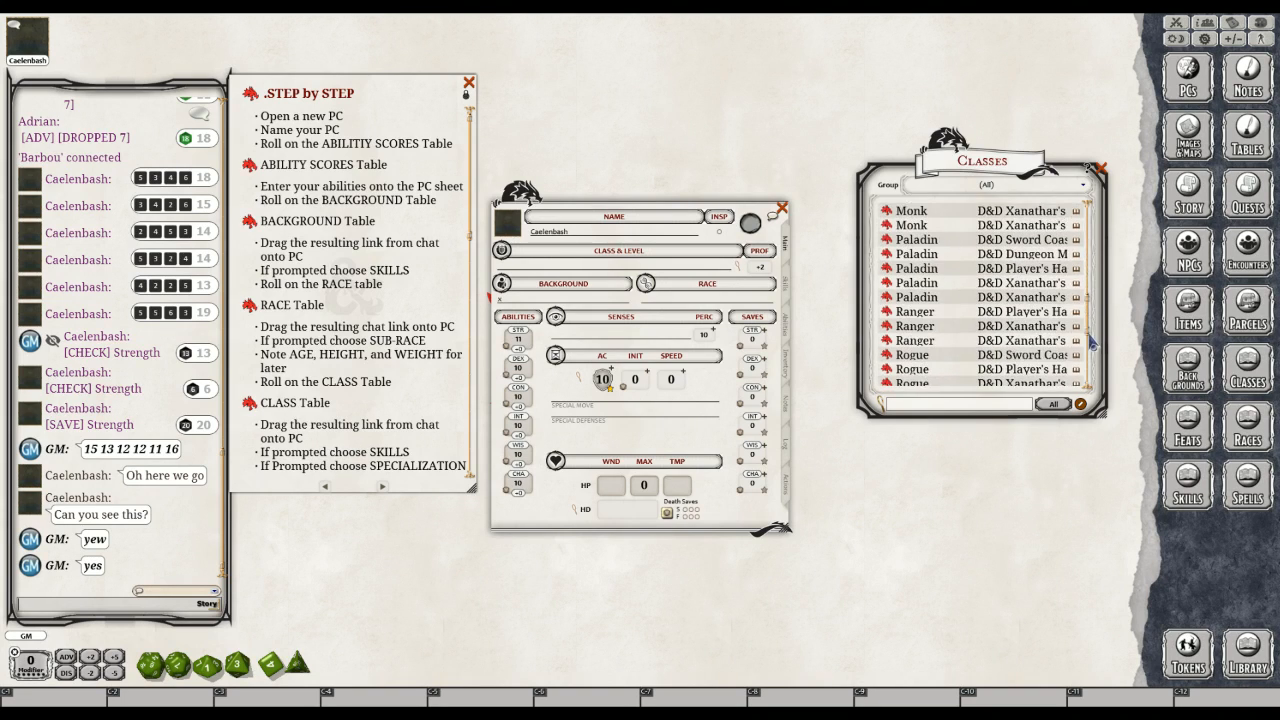
pyautogui.moveTo(1090, 352); pyautogui.dragTo(1089, 388)
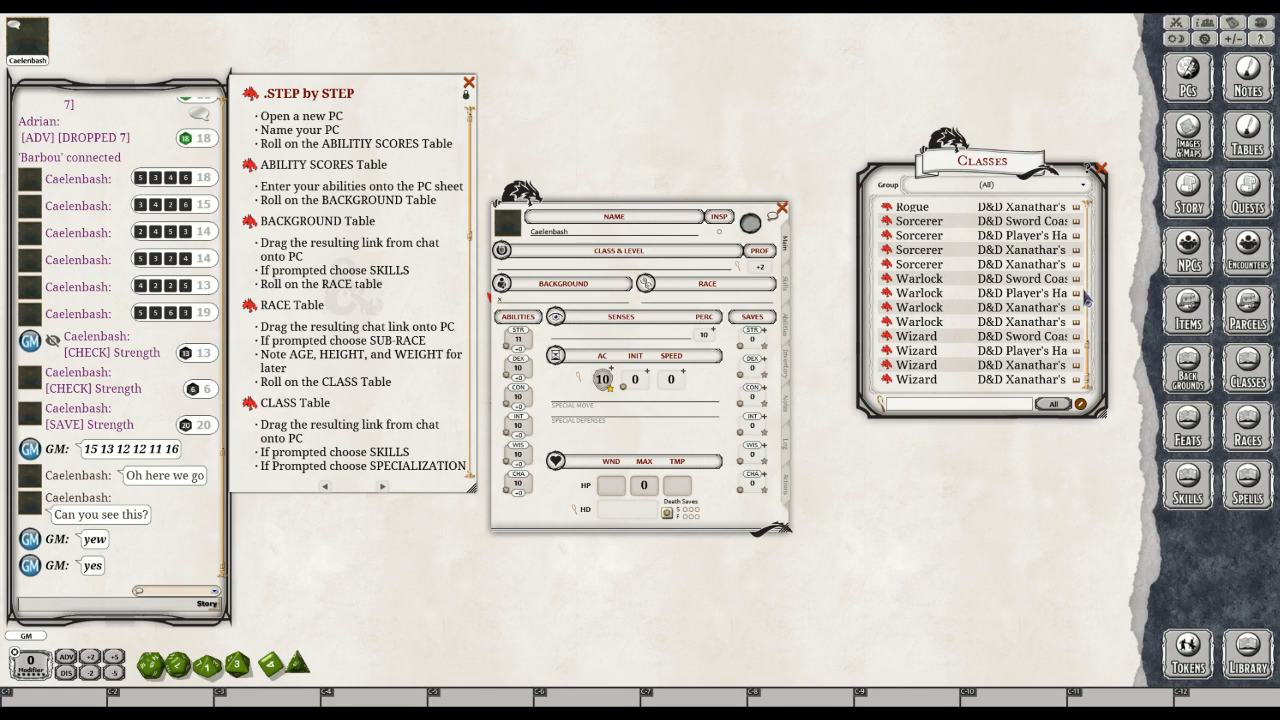
pyautogui.click(1090, 209)
pyautogui.click(1091, 205)
pyautogui.click(1091, 204)
pyautogui.click(1092, 207)
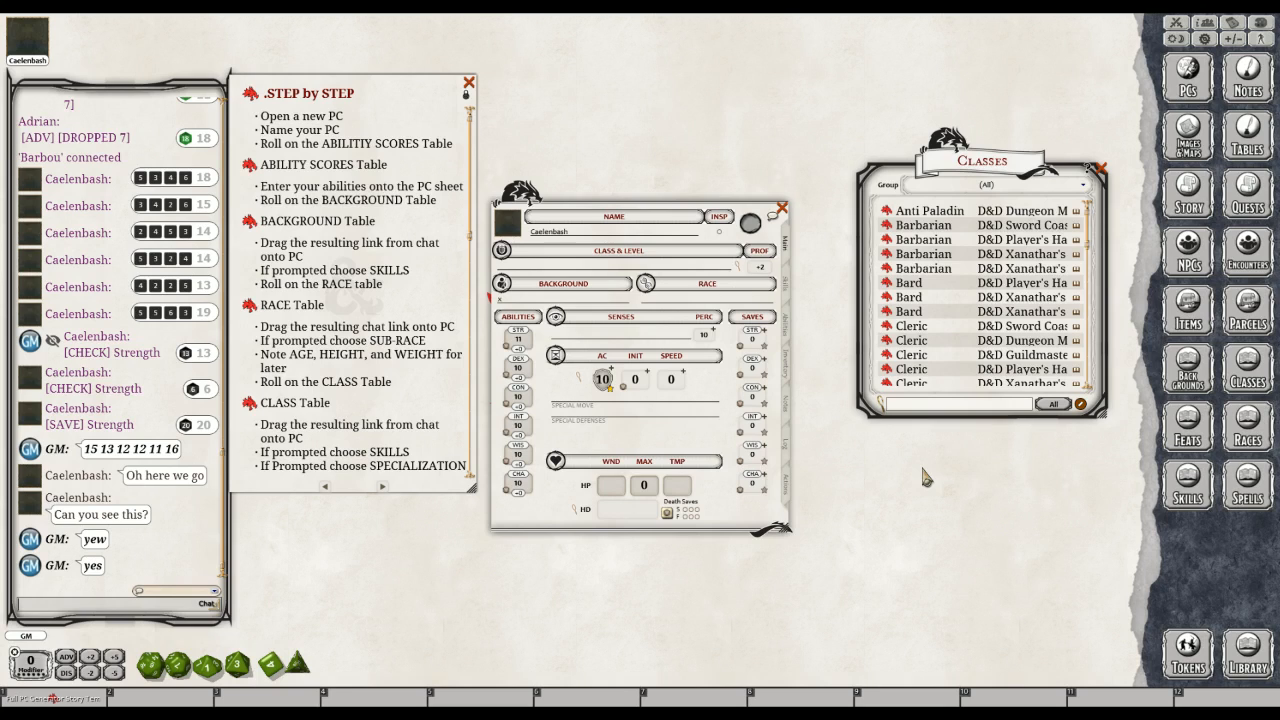
pyautogui.press('ctrl')
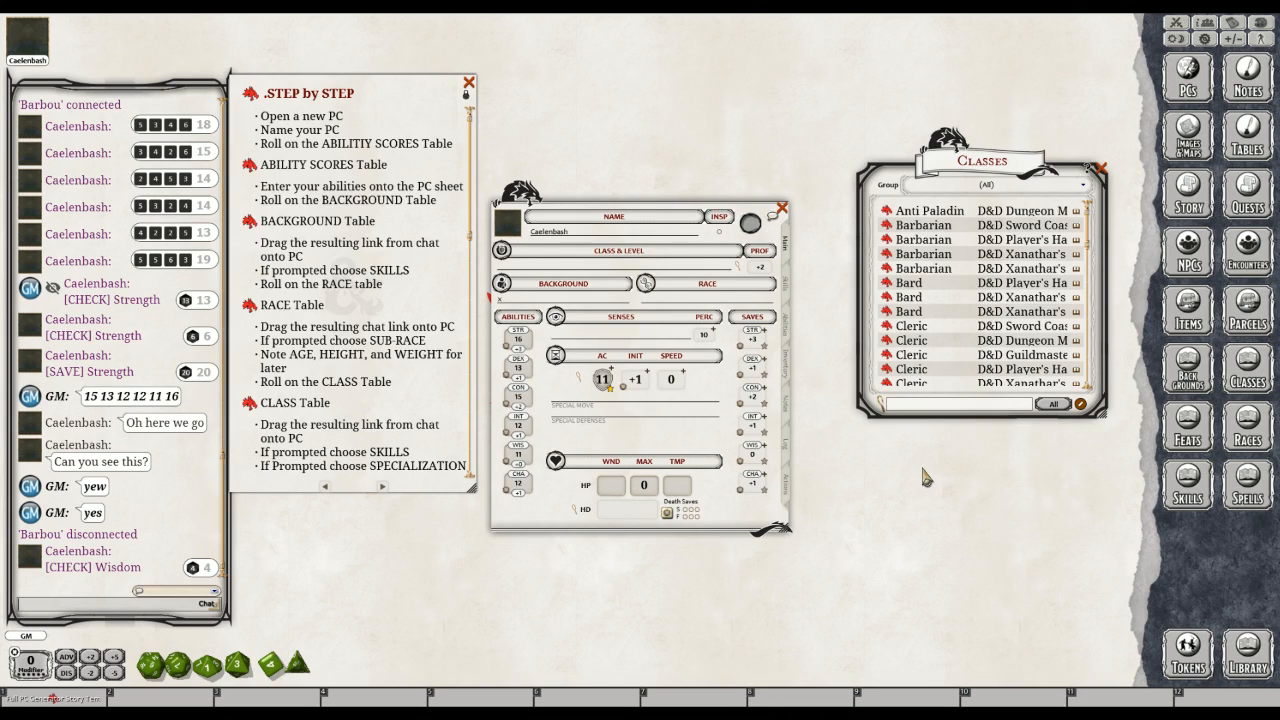
pyautogui.press('ctrl')
pyautogui.press('ctrl')
pyautogui.press('ctrl')
pyautogui.press('ctrl')
pyautogui.press('ctrl')
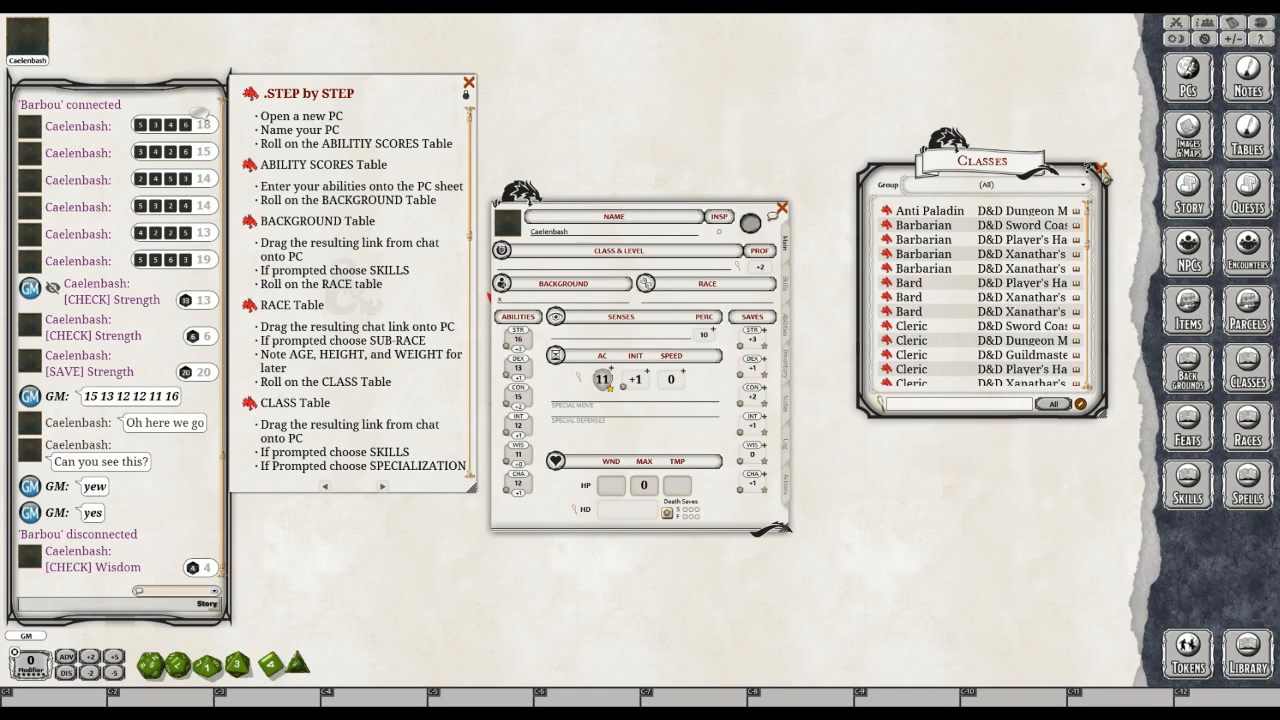
# Close the Classes list, open the Backgrounds list and browse its entries before returning to the beginning
pyautogui.click(1101, 170)
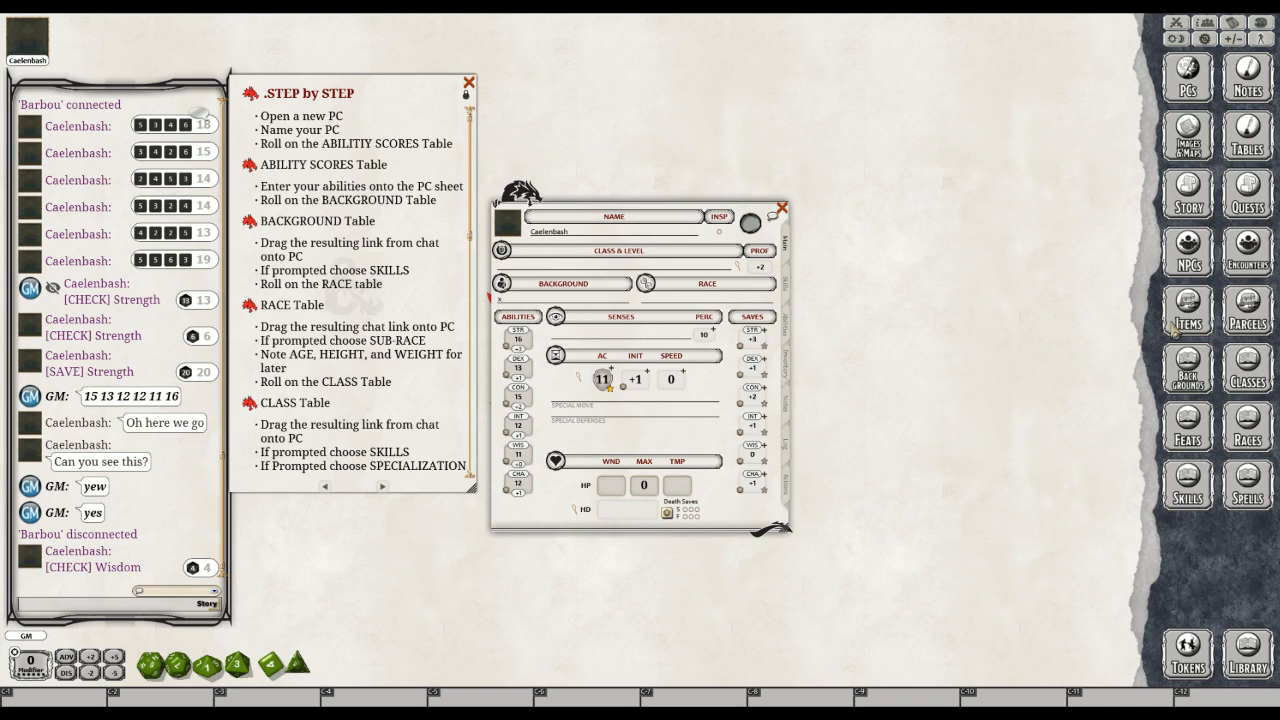
pyautogui.click(1188, 388)
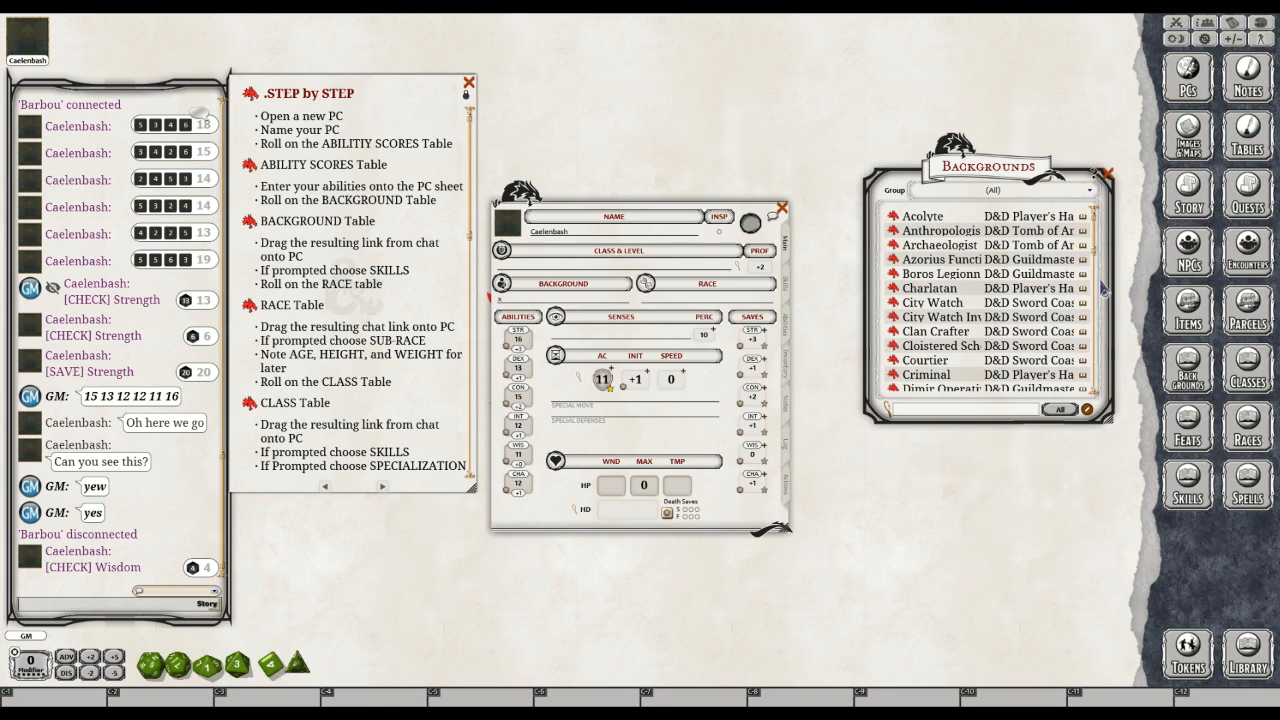
pyautogui.scroll(-7, 1102, 300)
pyautogui.scroll(-5, 1103, 388)
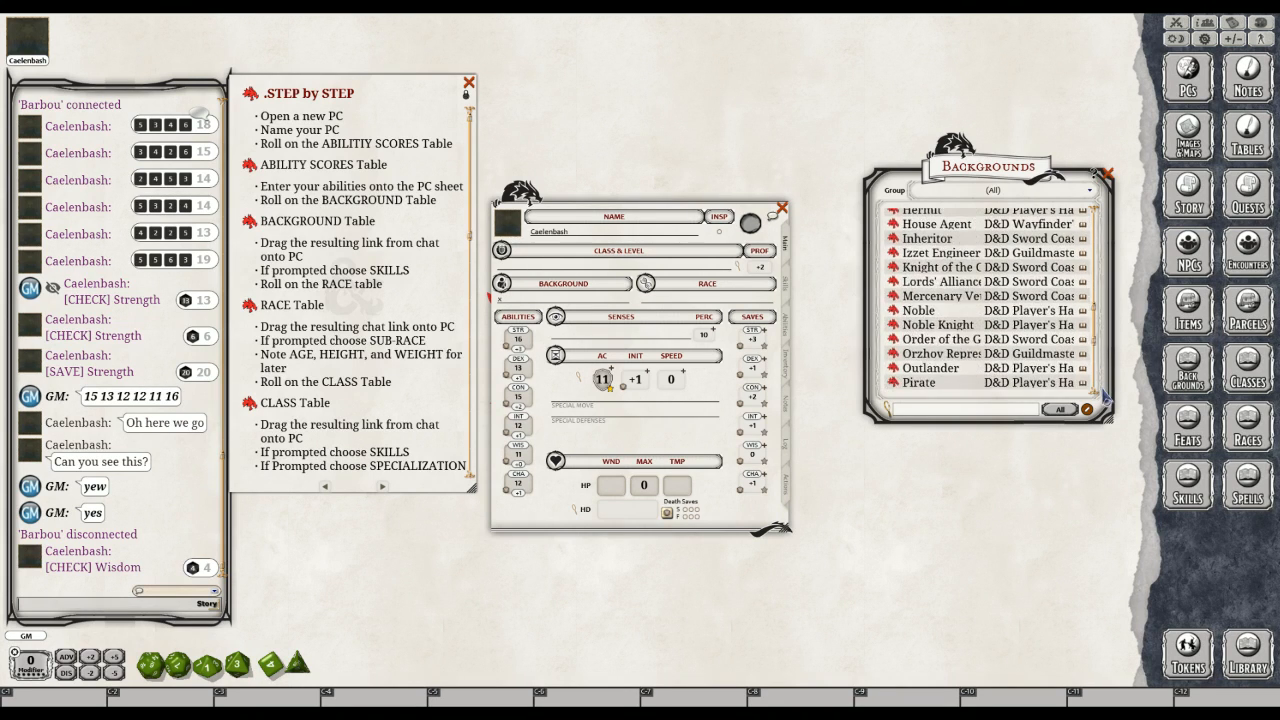
pyautogui.scroll(5, 1103, 327)
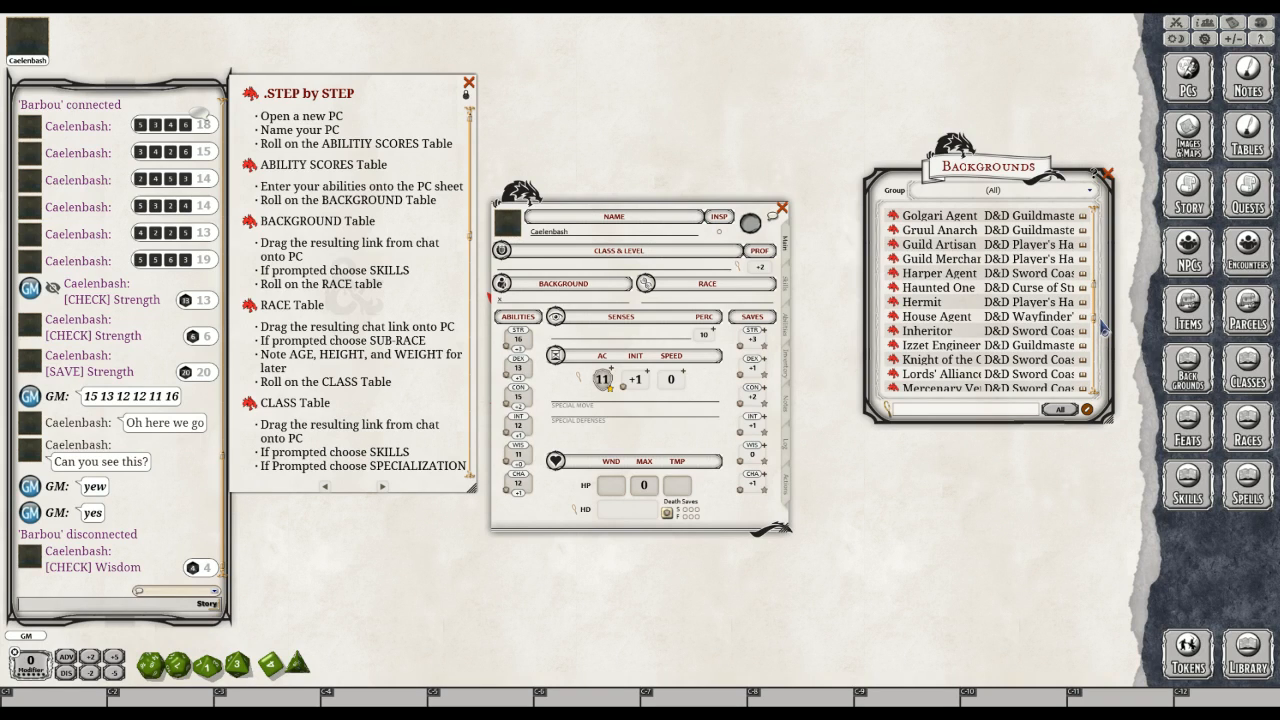
pyautogui.scroll(5, 1100, 240)
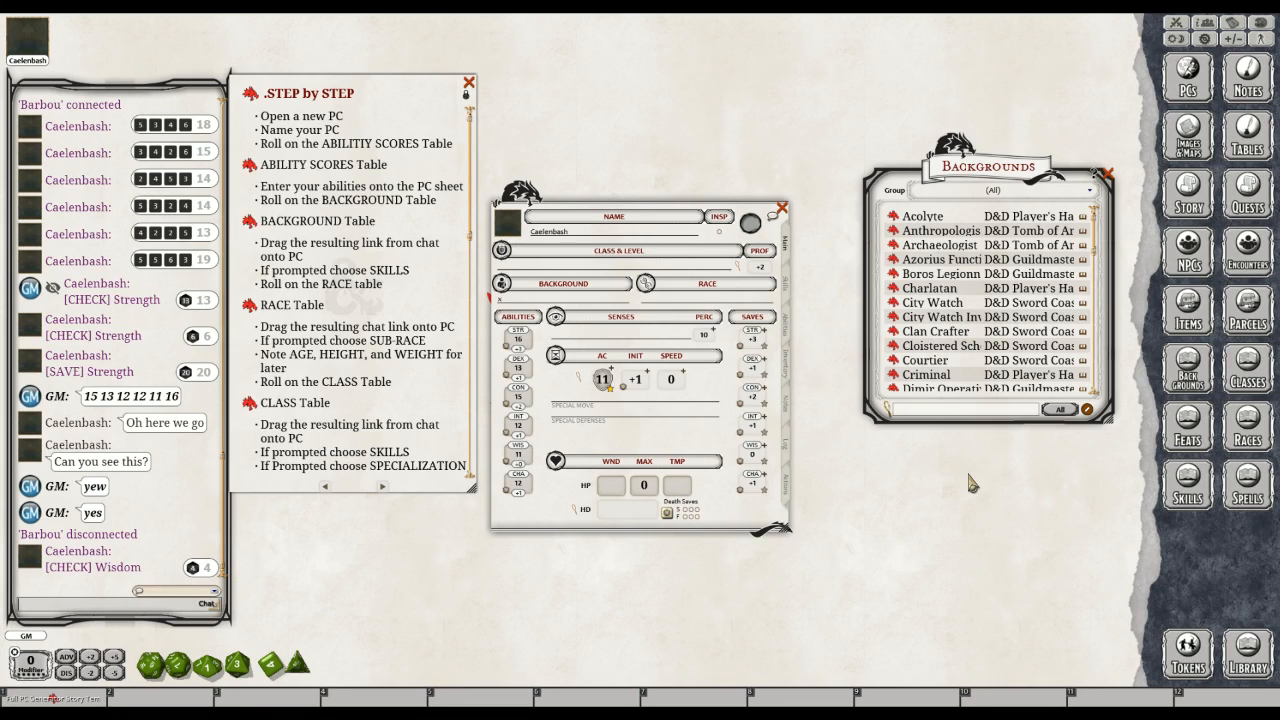
# Open the City Watch background, move its window next to the Backgrounds list and read its description
pyautogui.press('ctrl')
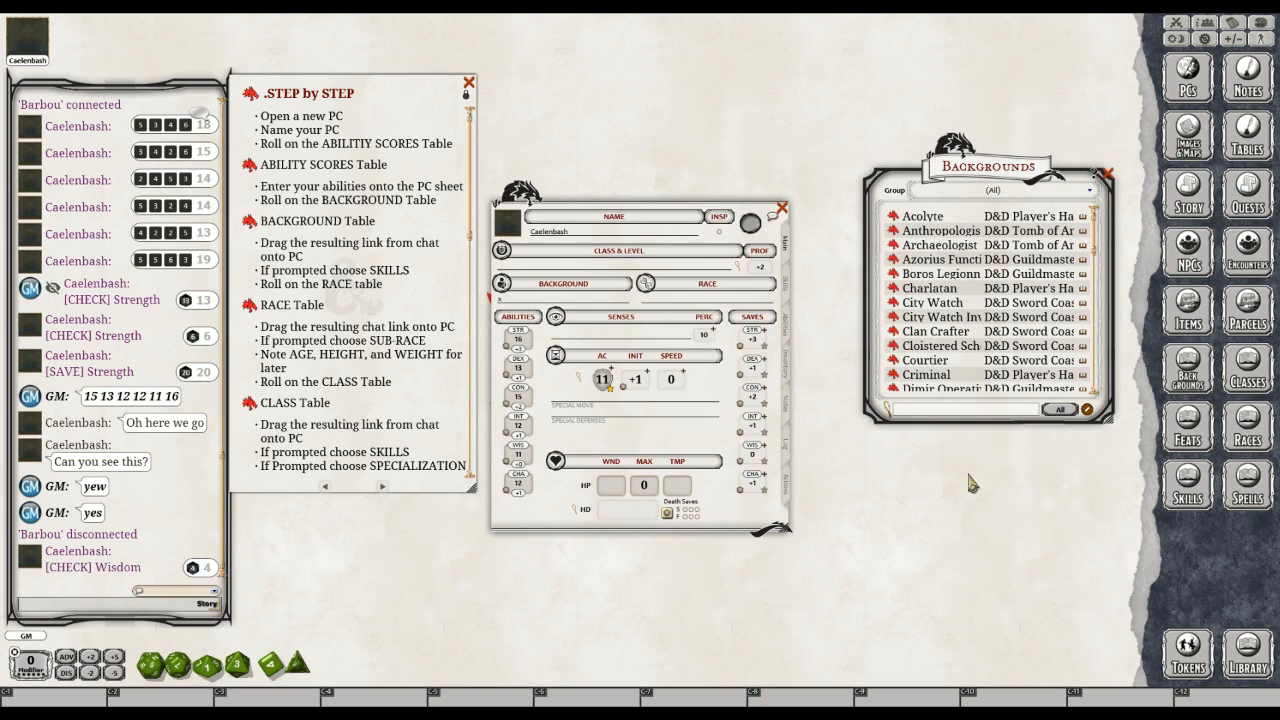
pyautogui.click(895, 305)
pyautogui.moveTo(696, 300); pyautogui.dragTo(702, 324)
pyautogui.moveTo(458, 333); pyautogui.dragTo(767, 127)
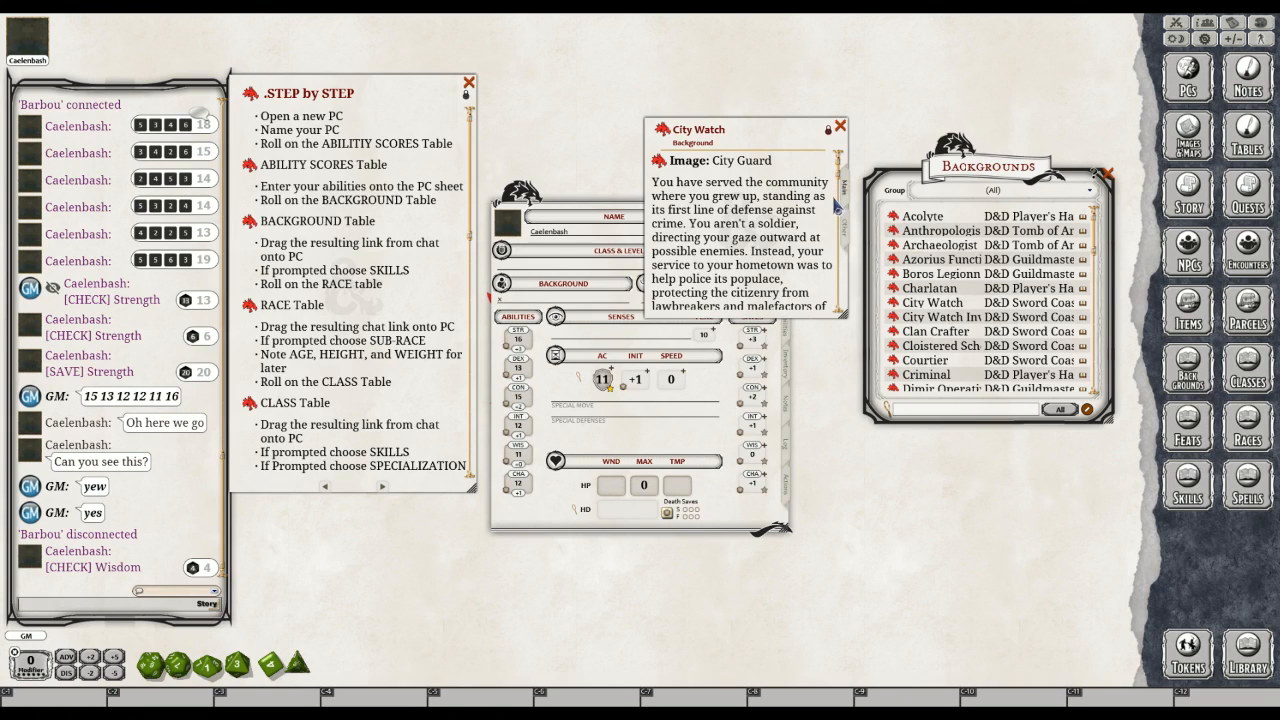
pyautogui.scroll(-3, 836, 208)
pyautogui.scroll(-3, 836, 208)
pyautogui.scroll(-4, 838, 236)
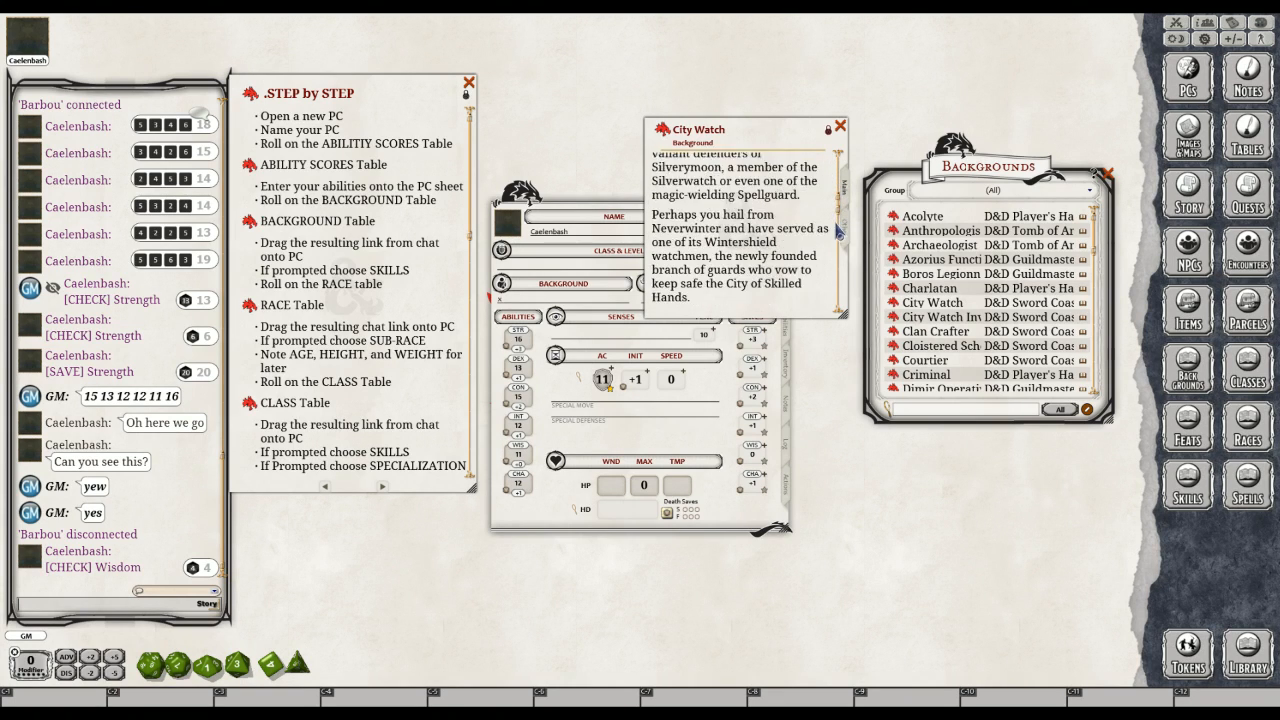
# Read the City Watch background's proficiencies, equipment and features, check its Watcher's Eye feature and close the background
pyautogui.scroll(-5, 838, 236)
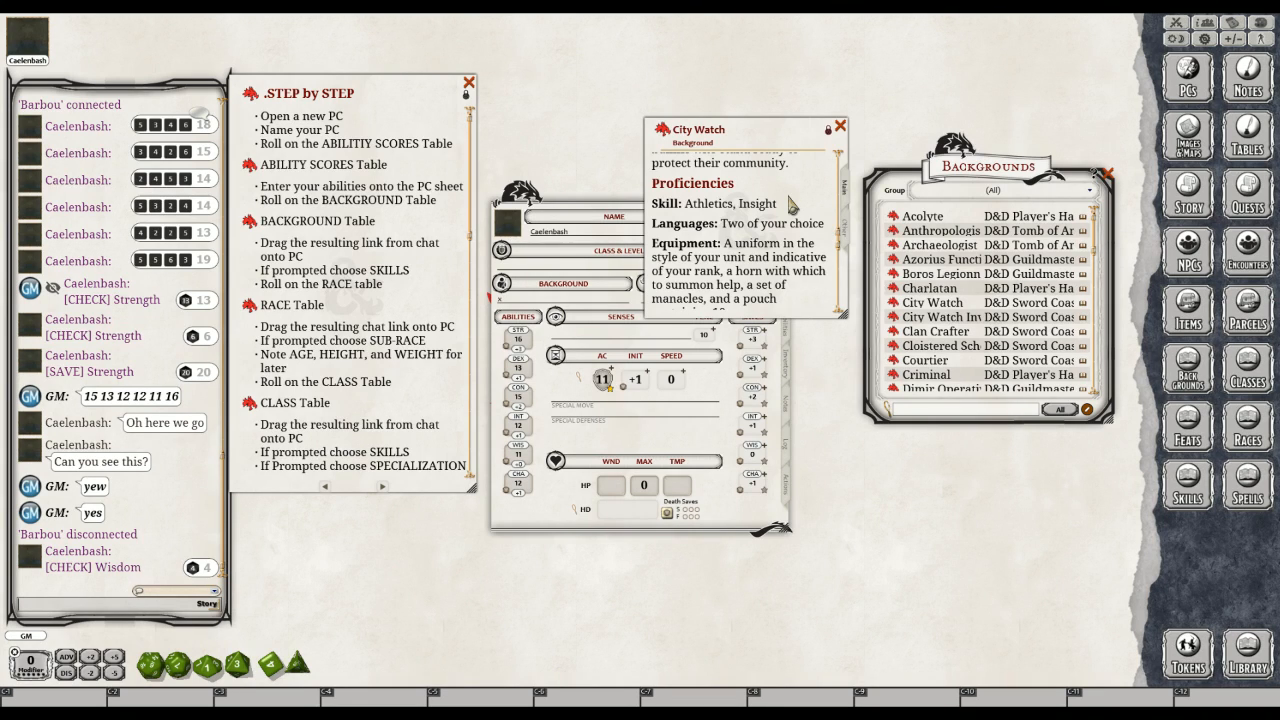
pyautogui.scroll(-2, 812, 220)
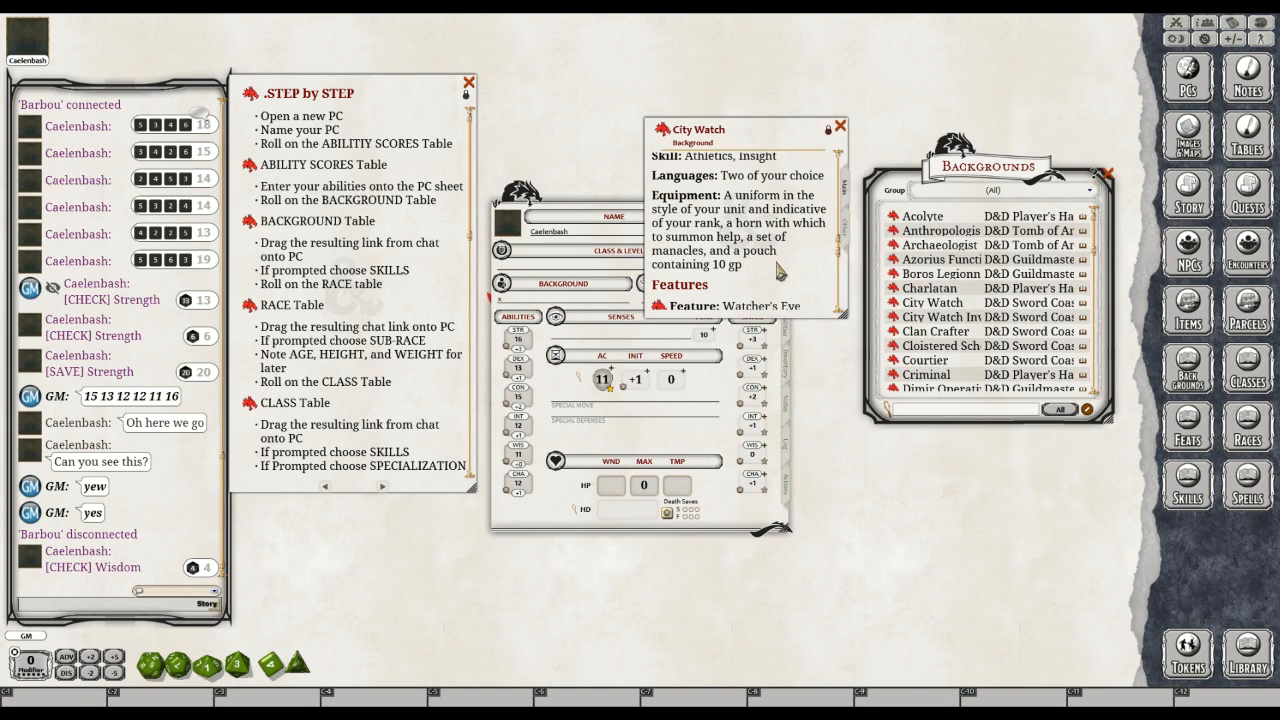
pyautogui.scroll(-1, 779, 270)
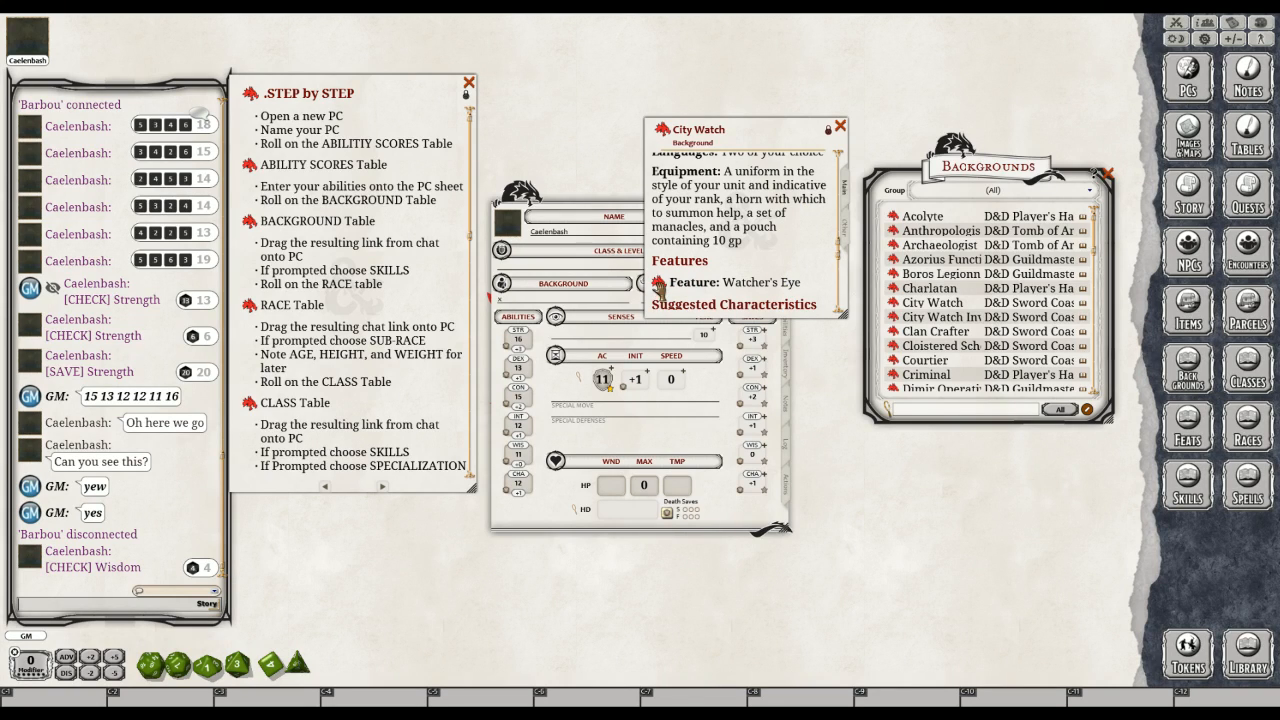
pyautogui.click(660, 286)
pyautogui.click(733, 267)
pyautogui.click(841, 130)
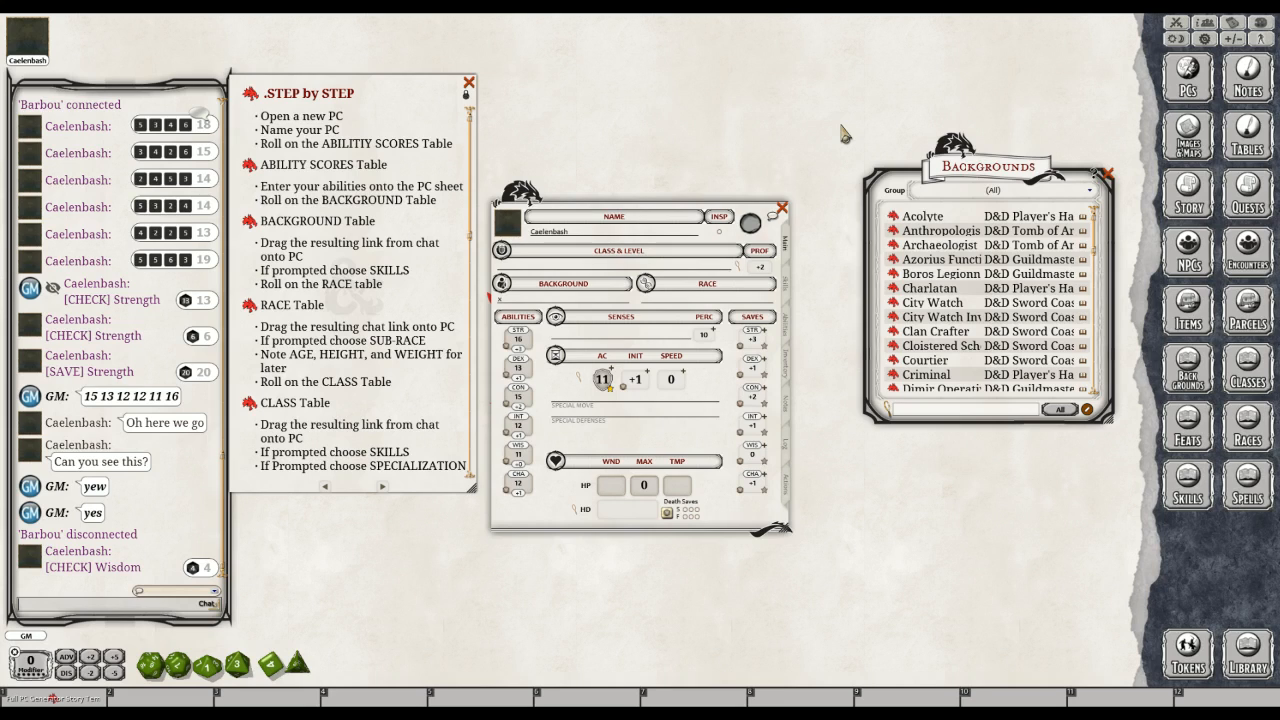
# Try to start a poll in the chat with the /poll command
pyautogui.press('ctrl')
pyautogui.click(78, 612)
pyautogui.write('/poll')
pyautogui.press('Return')
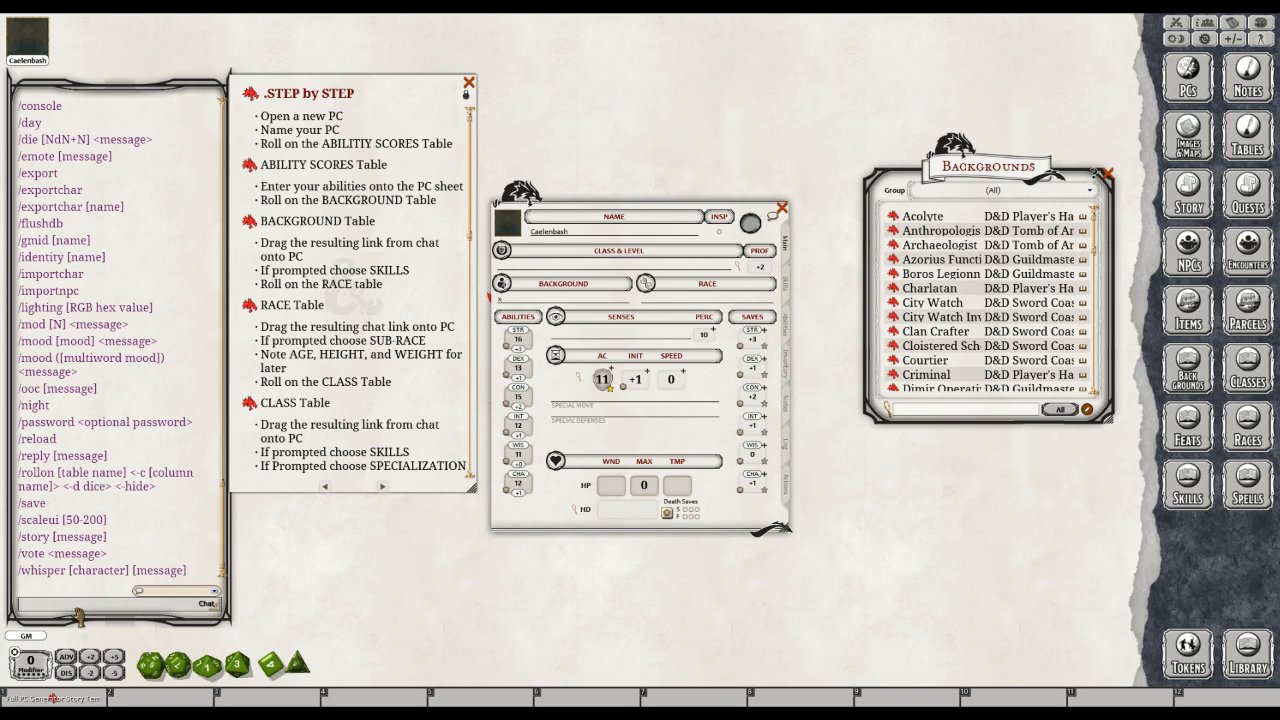
# Look through the list of slash commands in the chat for one that calls a vote
pyautogui.scroll(1, 143, 249)
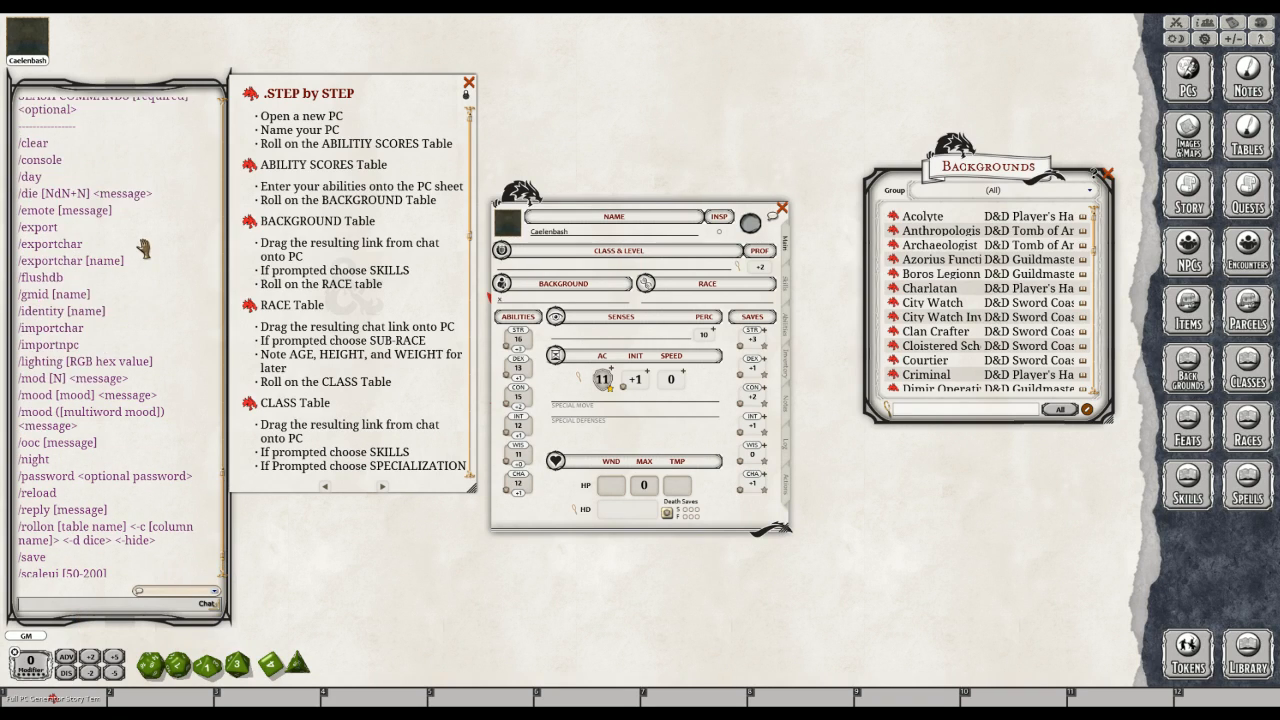
pyautogui.scroll(3, 143, 249)
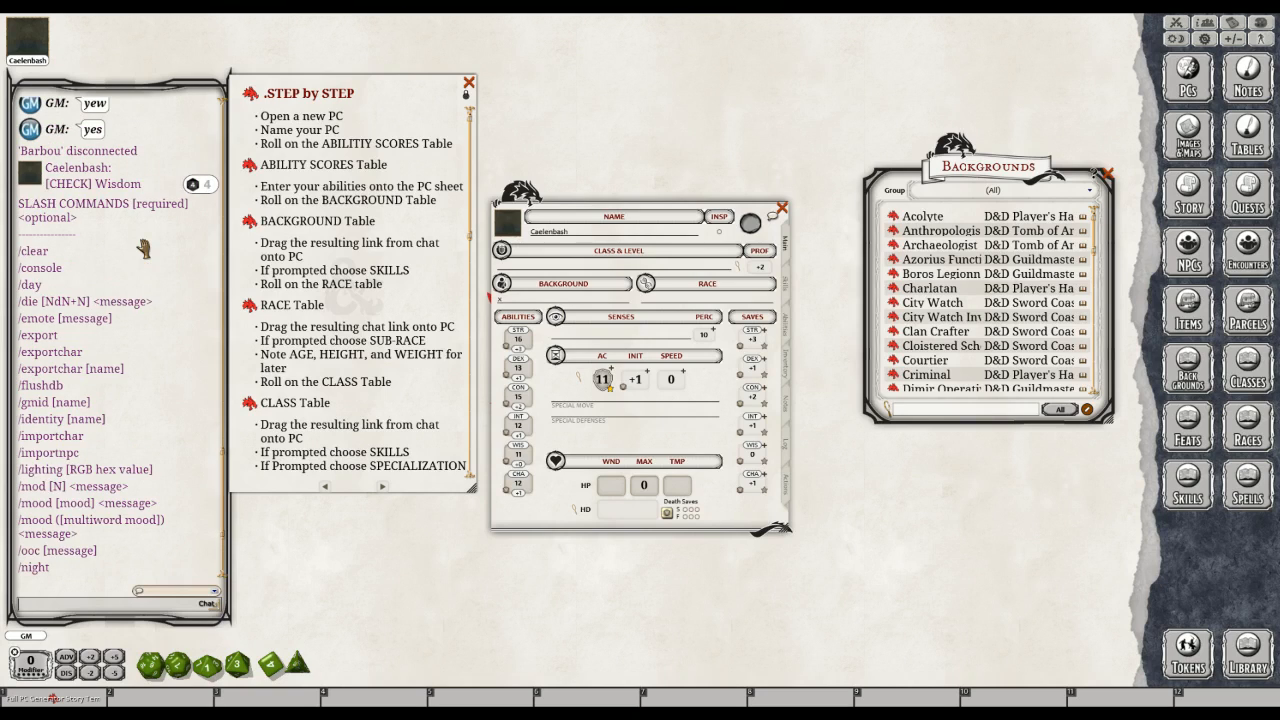
pyautogui.scroll(-1, 143, 249)
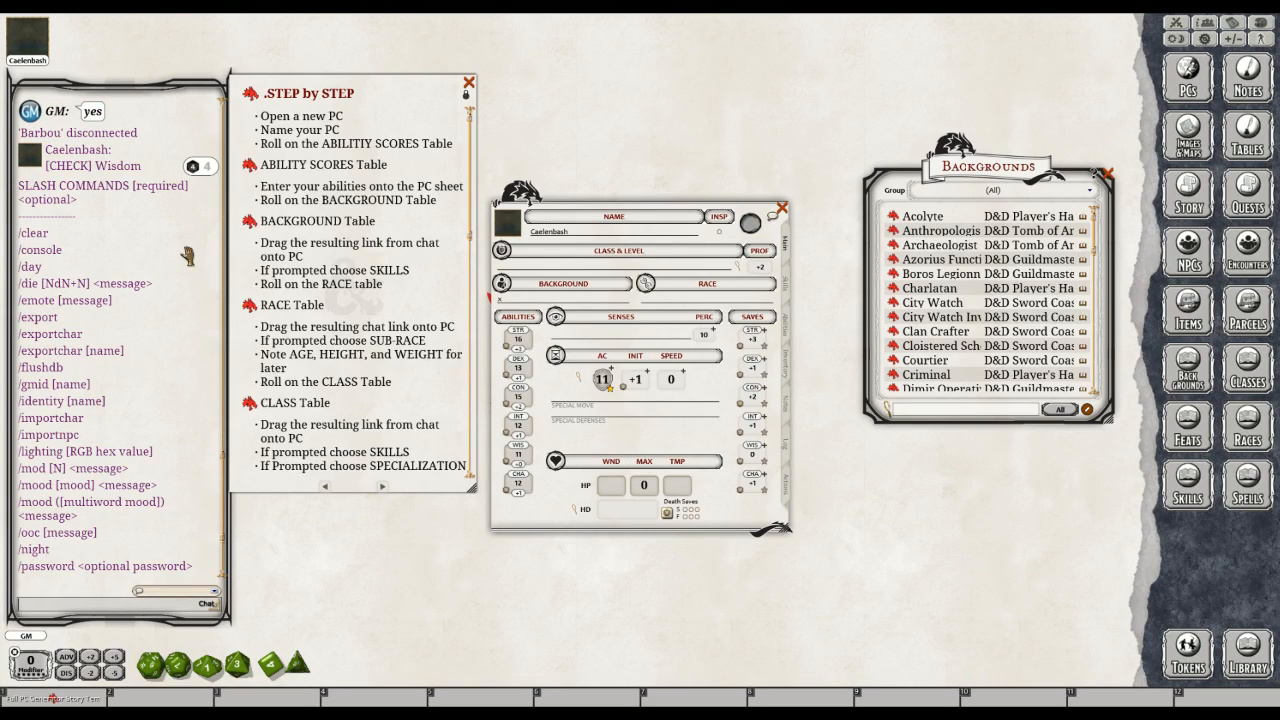
pyautogui.scroll(-2, 187, 257)
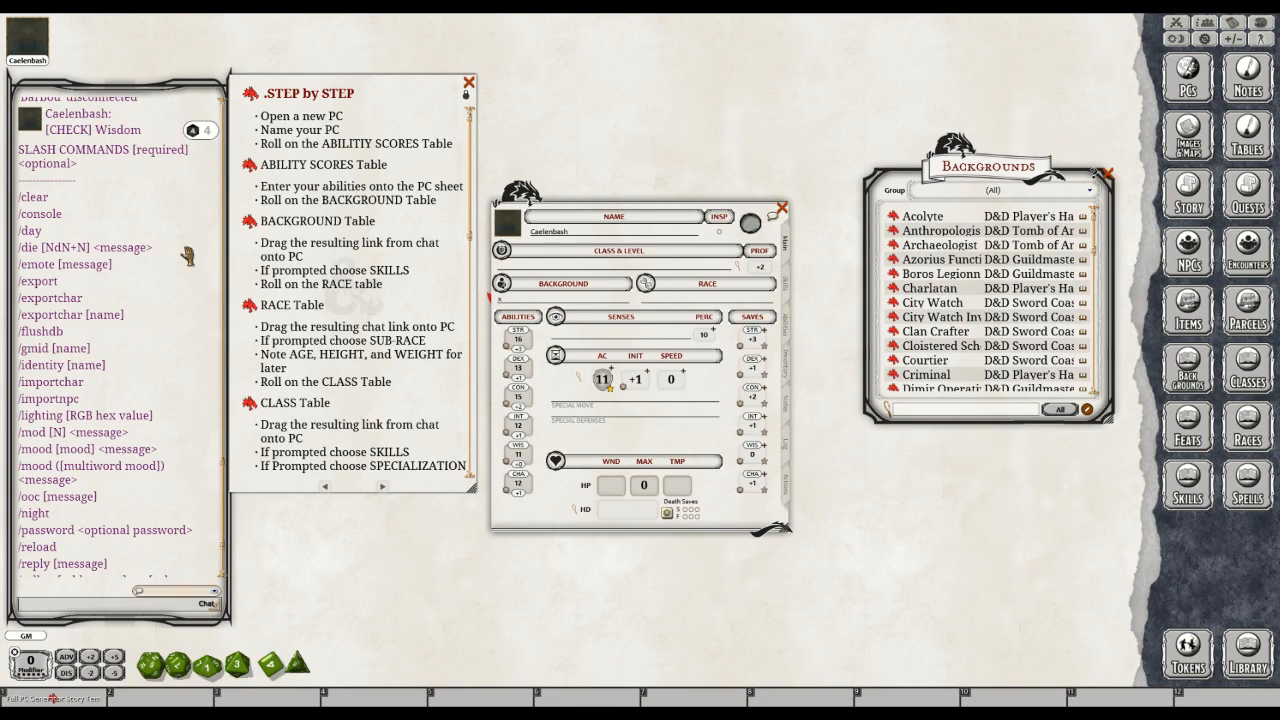
pyautogui.scroll(-1, 187, 257)
pyautogui.scroll(-1, 187, 257)
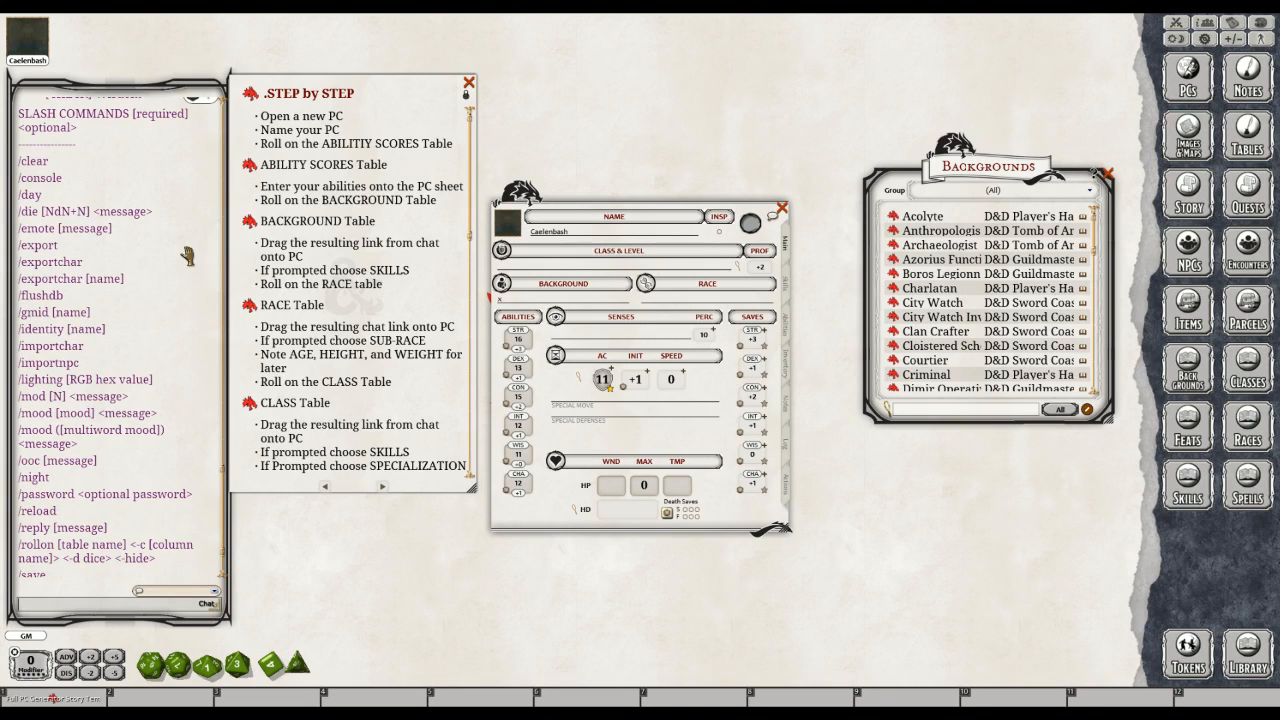
pyautogui.scroll(-1, 187, 257)
pyautogui.scroll(-1, 187, 257)
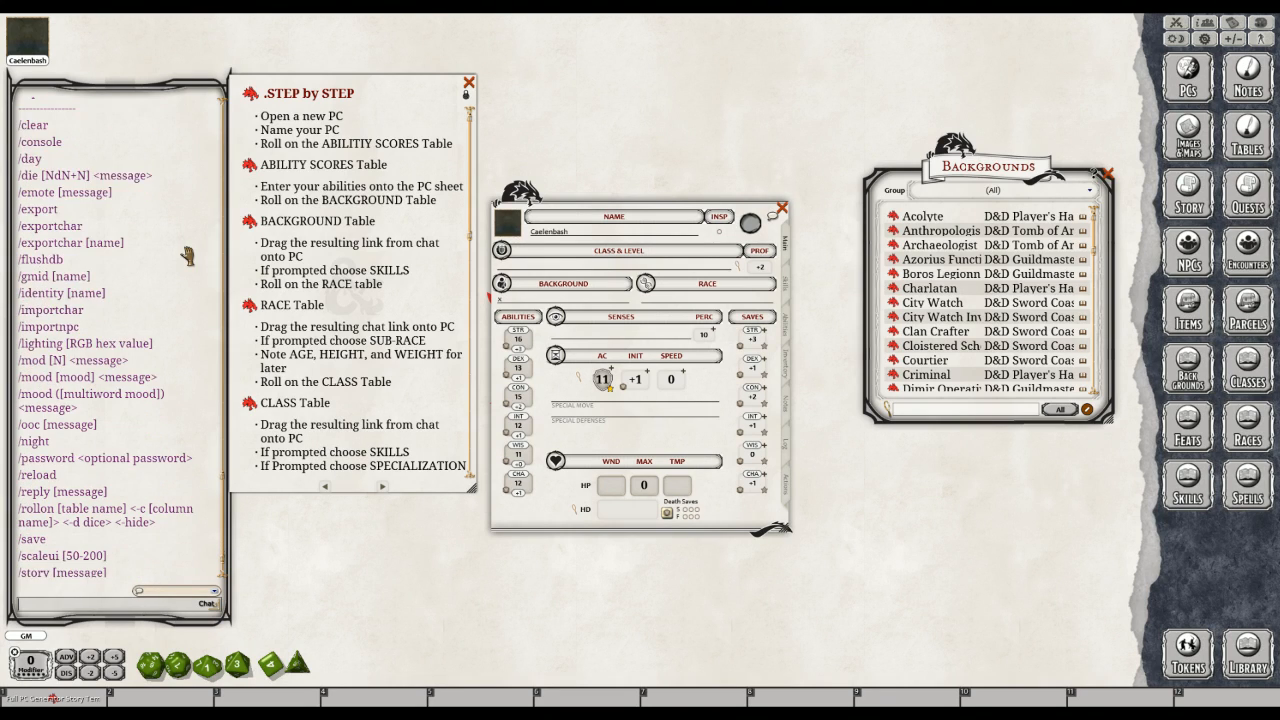
pyautogui.scroll(-1, 187, 257)
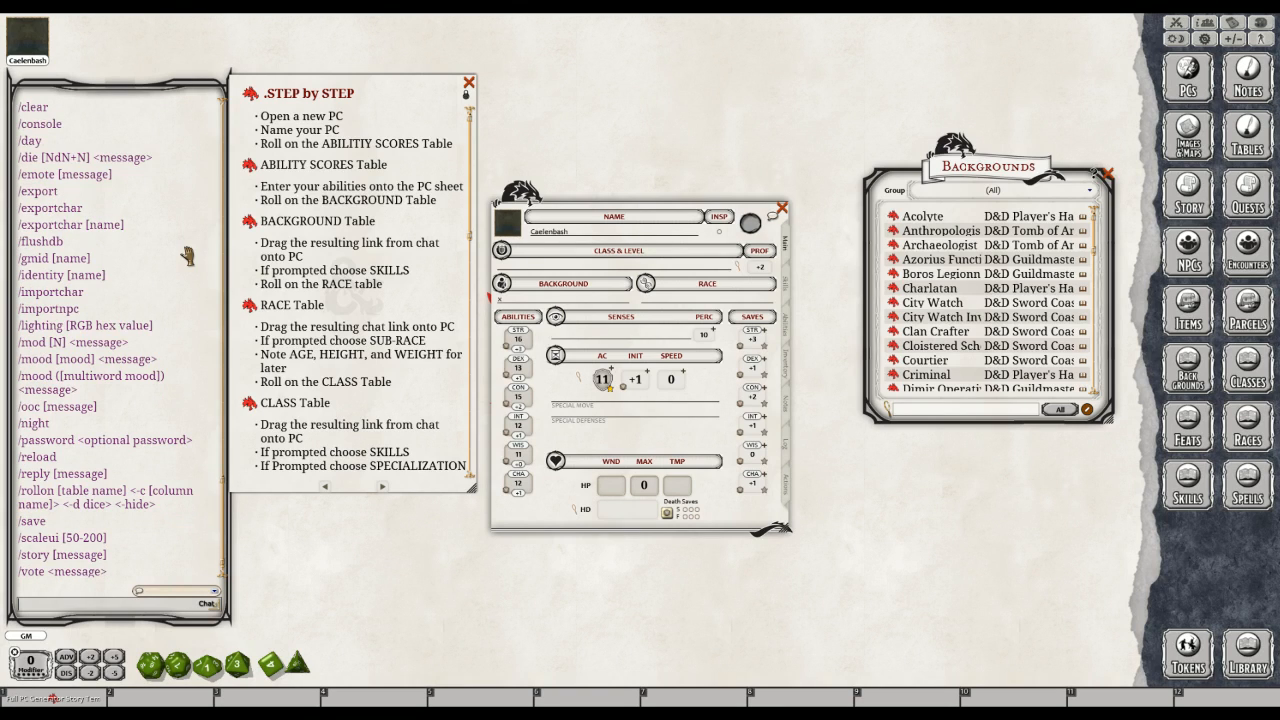
pyautogui.scroll(-1, 187, 257)
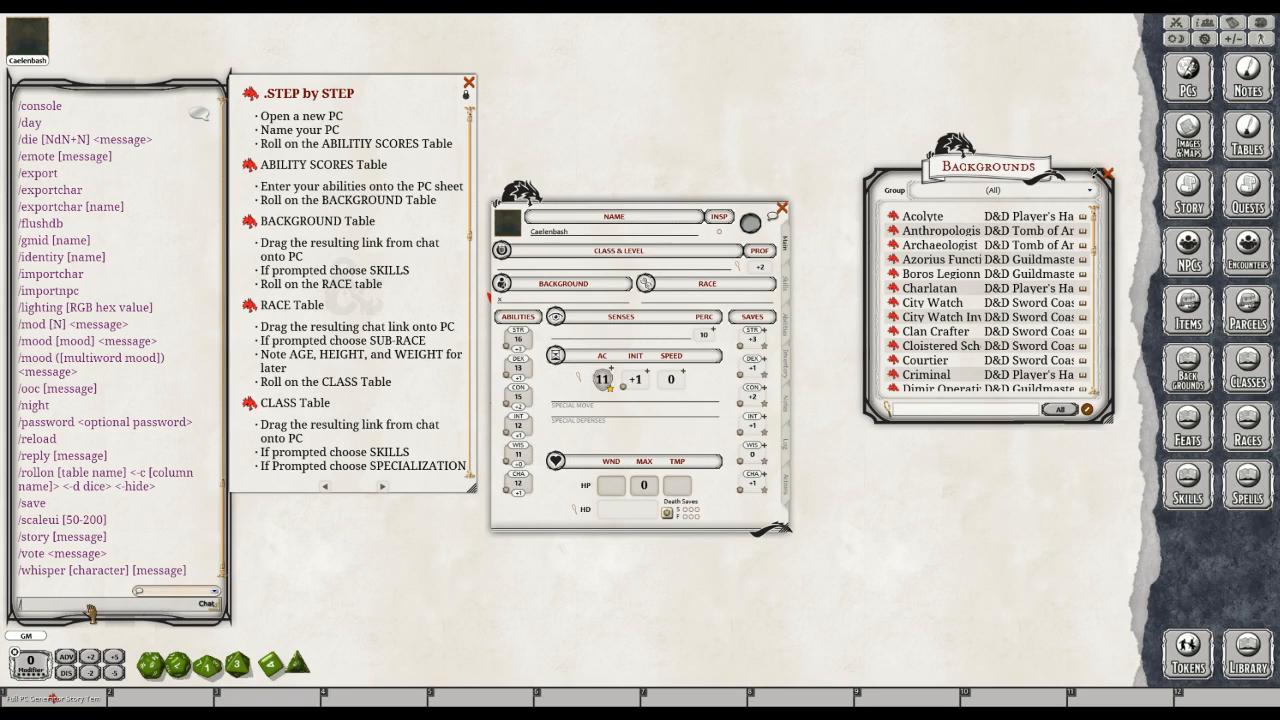
# Call a vote in the chat with the command "/vote ready"
pyautogui.write('/vote')
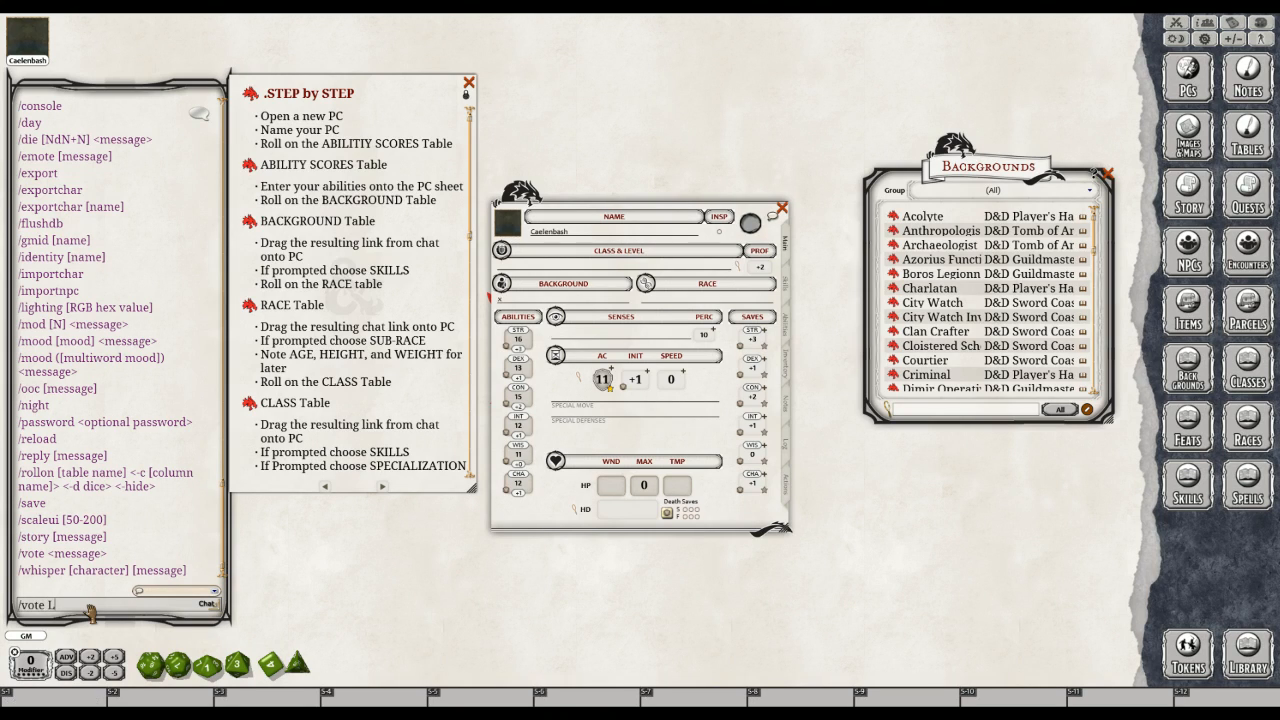
pyautogui.write(' Let')
pyautogui.press('BackSpace')
pyautogui.press('BackSpace')
pyautogui.press('BackSpace')
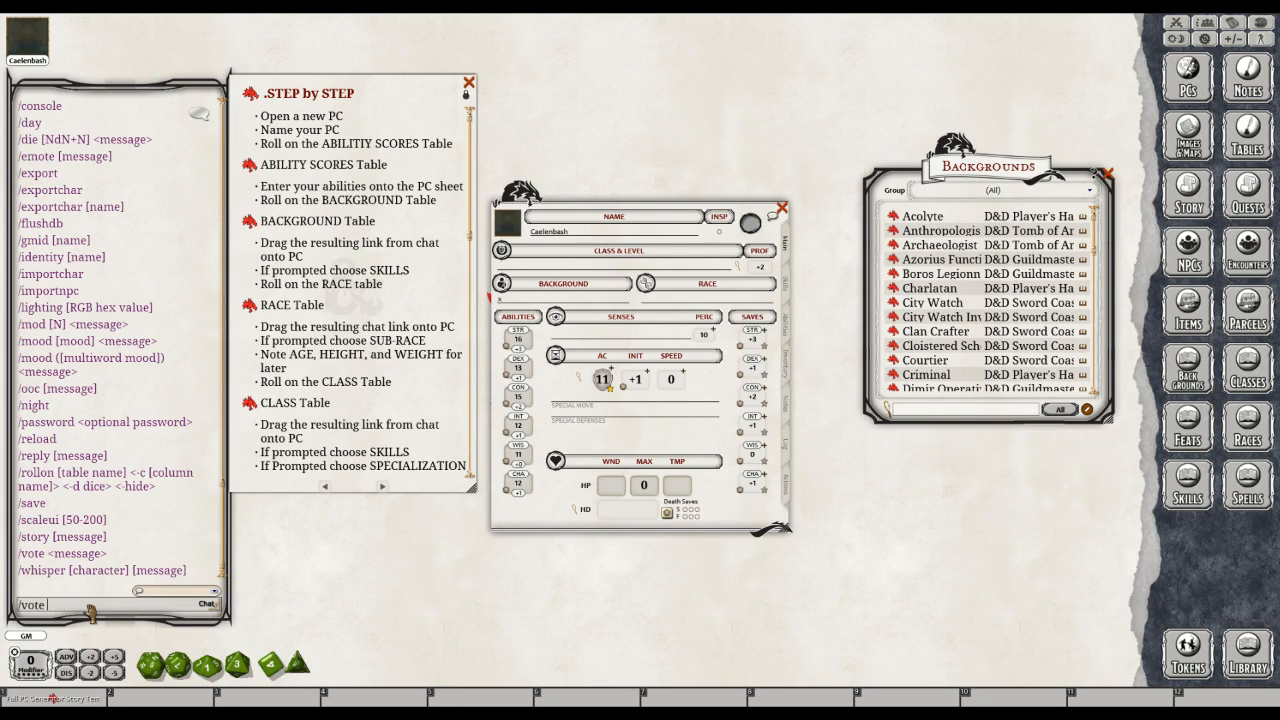
pyautogui.write('ready')
pyautogui.press('Return')
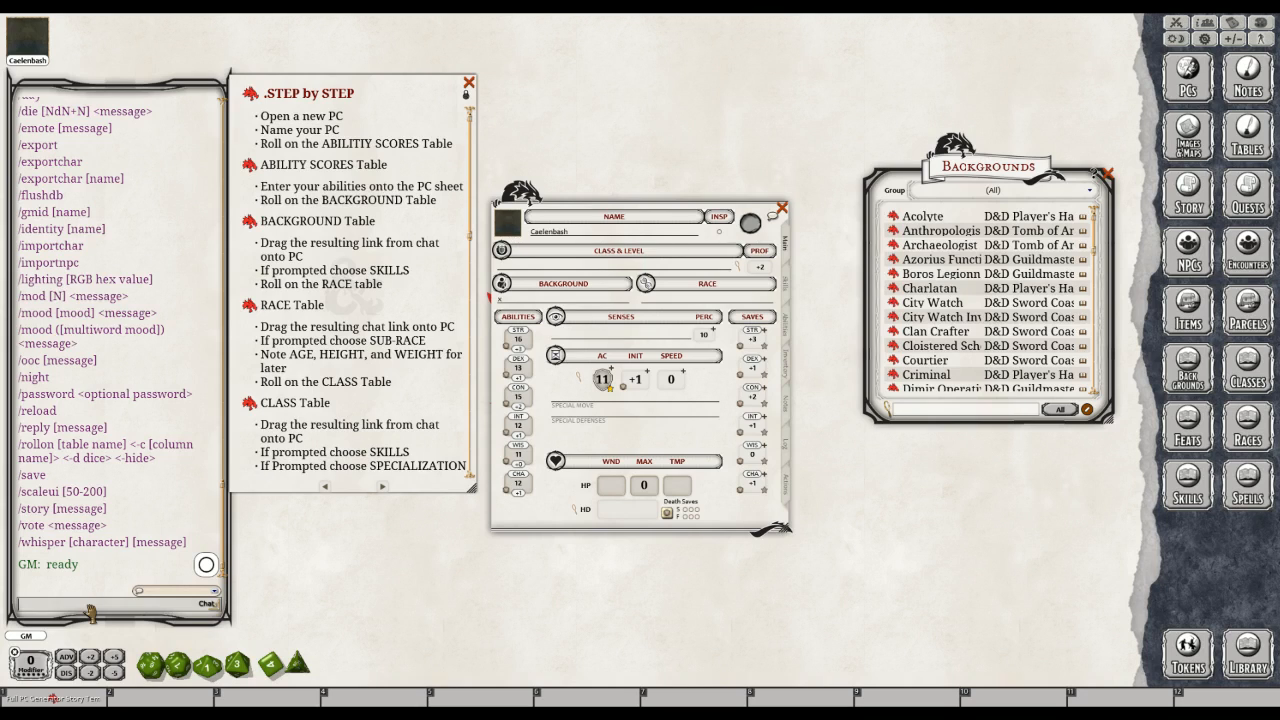
# Post "ready" as a chat message below the vote
pyautogui.press('ctrl')
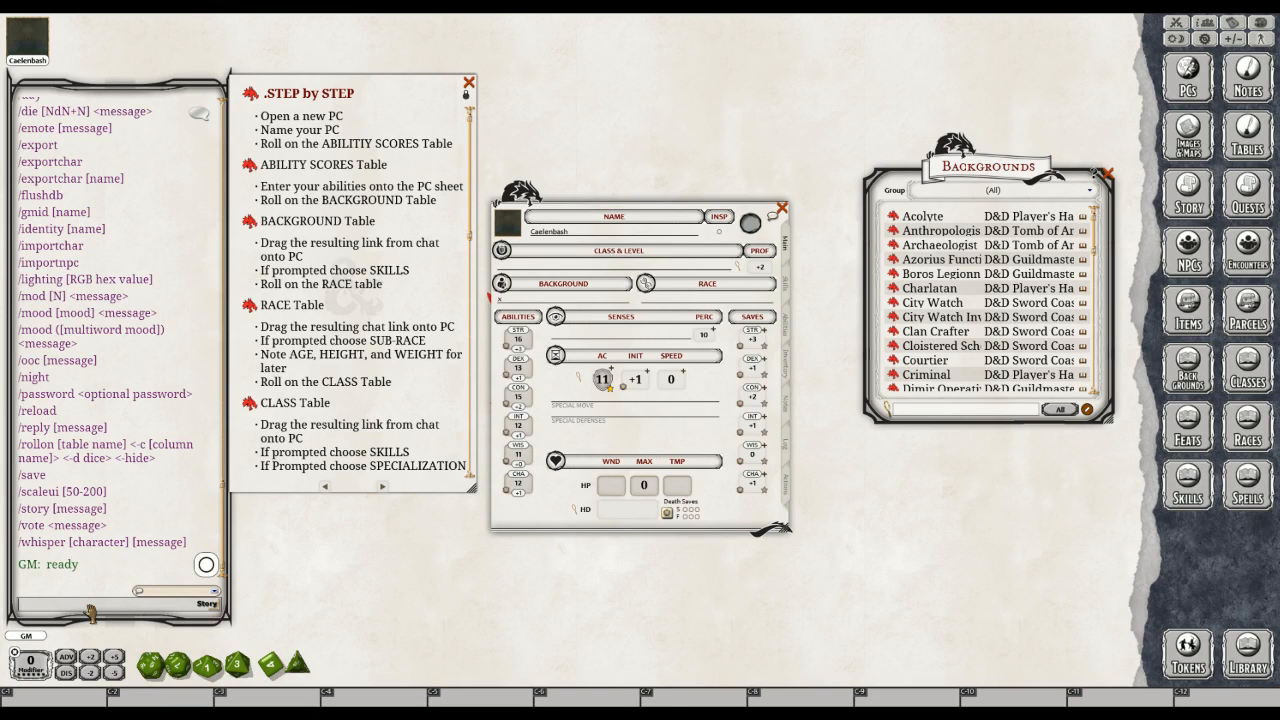
pyautogui.hotkey('ctrl', 'Up')
pyautogui.press('Return')
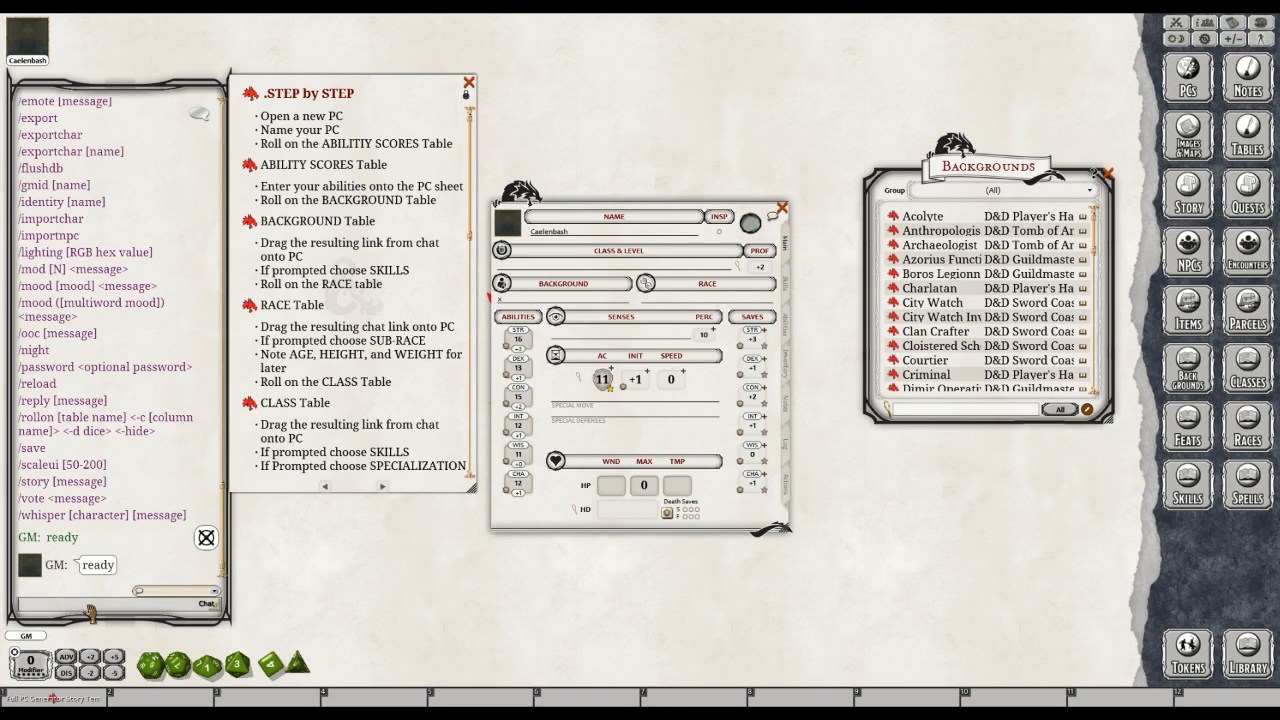
pyautogui.press('ctrl')
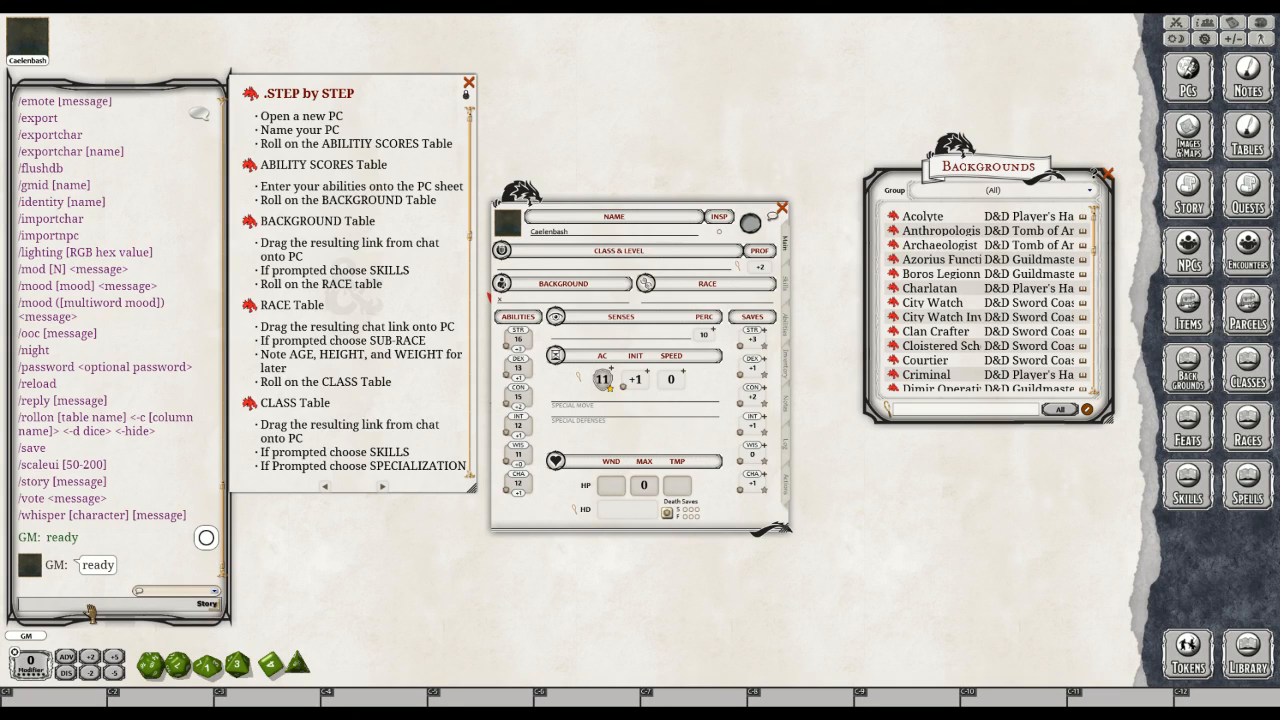
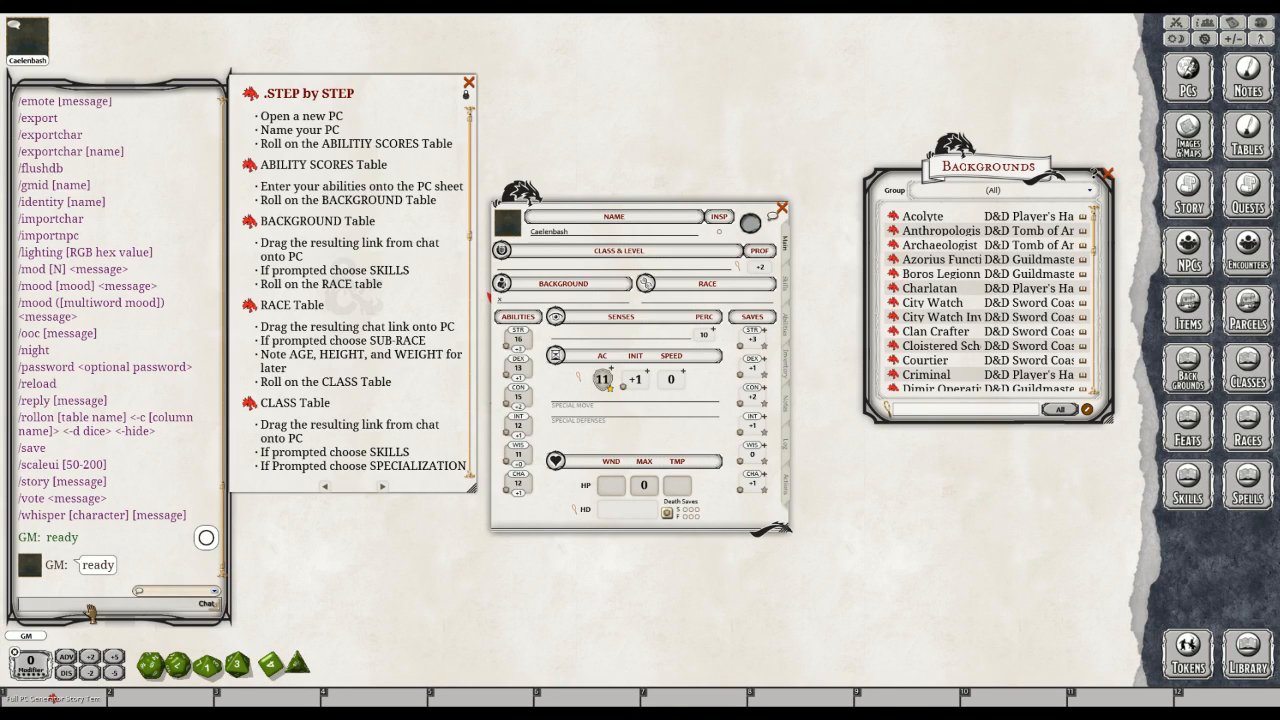
pyautogui.press('ctrl')
pyautogui.press('ctrl')
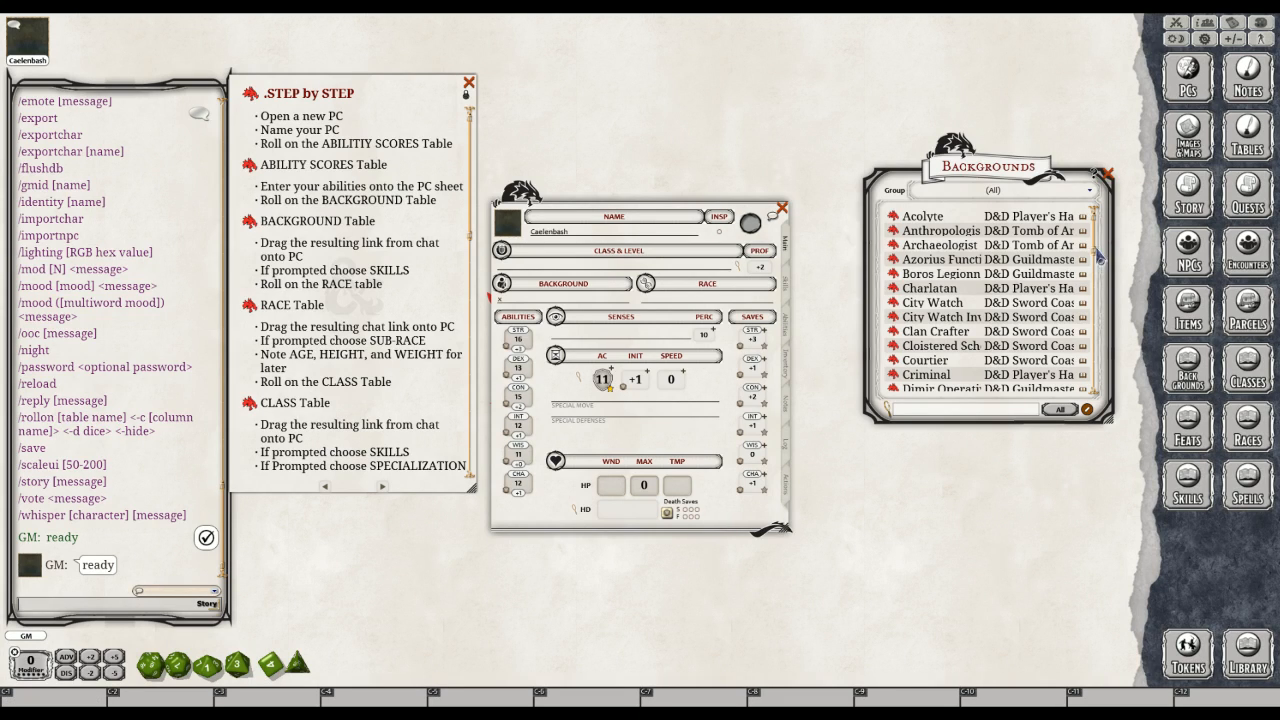
# Open the Far Traveler background from the Backgrounds list and move its window clear of the character sheet
pyautogui.scroll(-5, 1103, 316)
pyautogui.scroll(-3, 1103, 316)
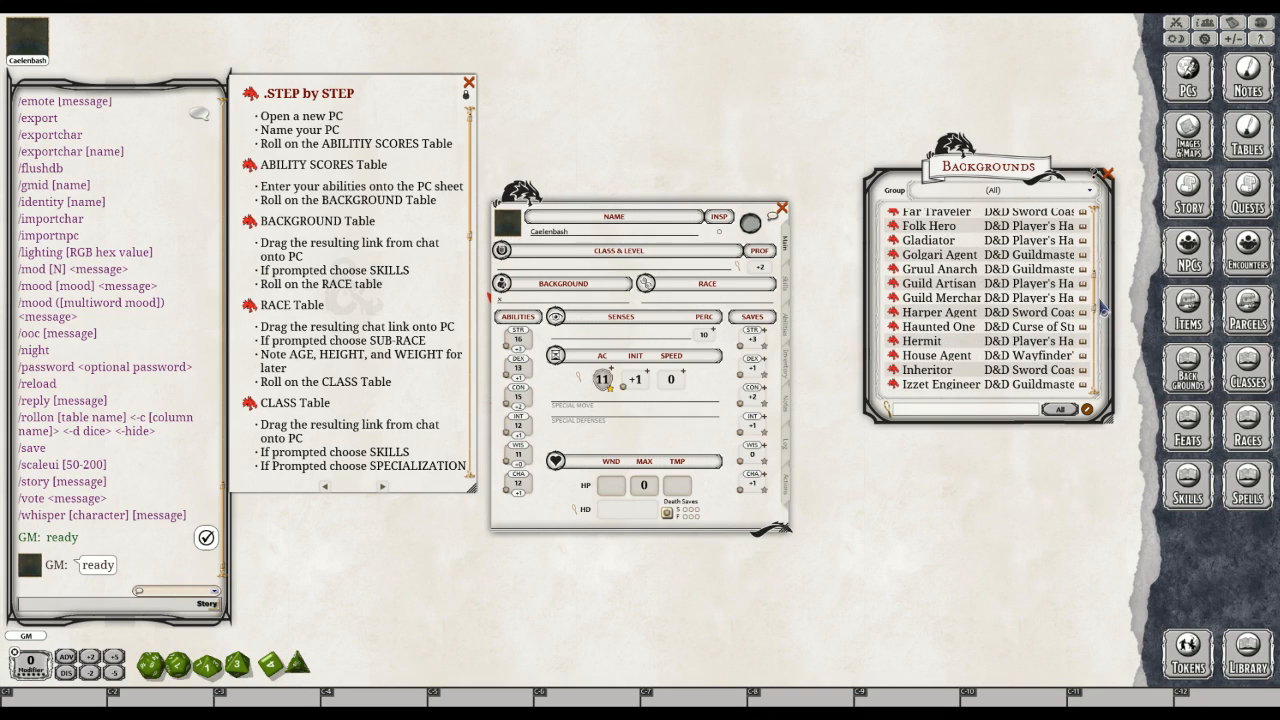
pyautogui.scroll(2, 1100, 305)
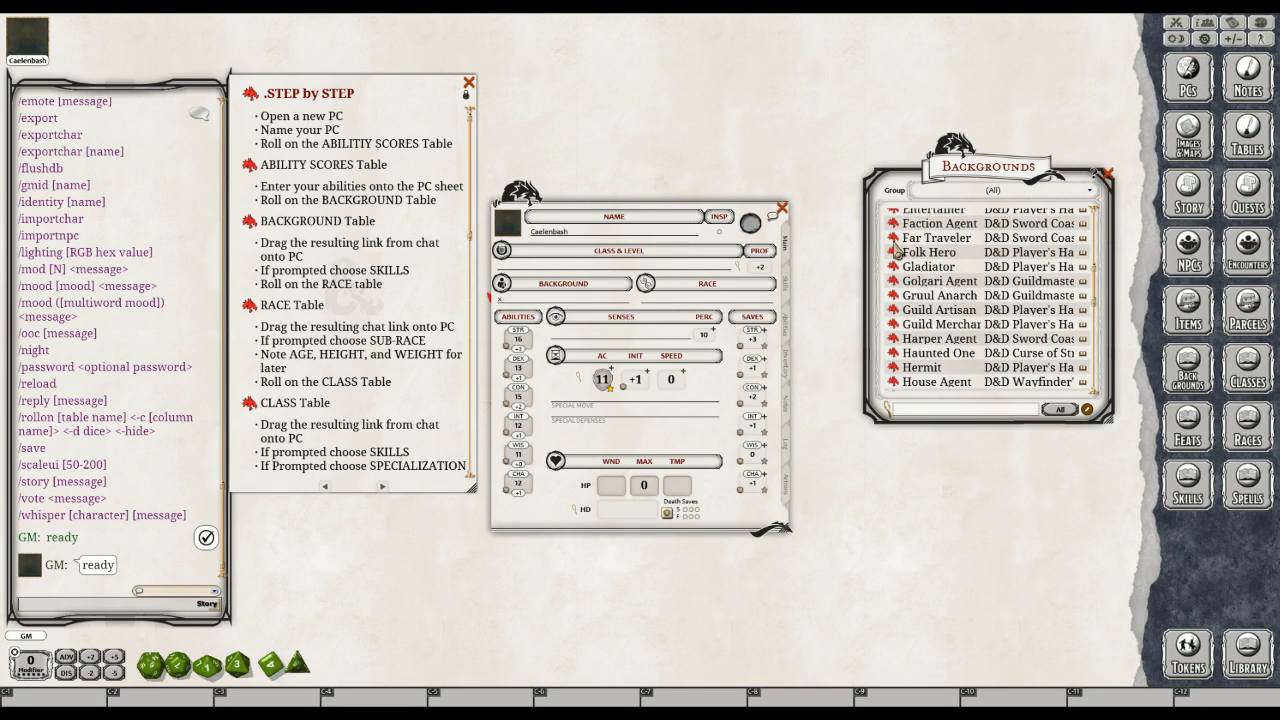
pyautogui.click(893, 238)
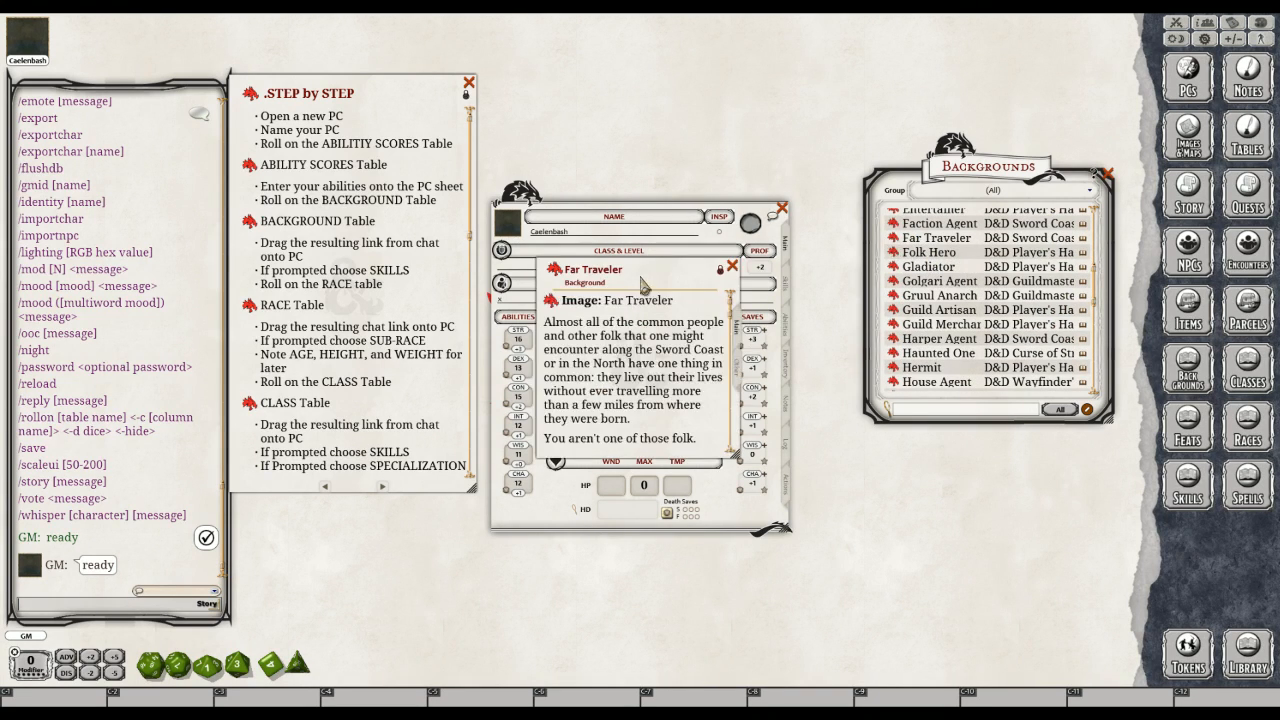
pyautogui.moveTo(562, 264); pyautogui.dragTo(232, 270)
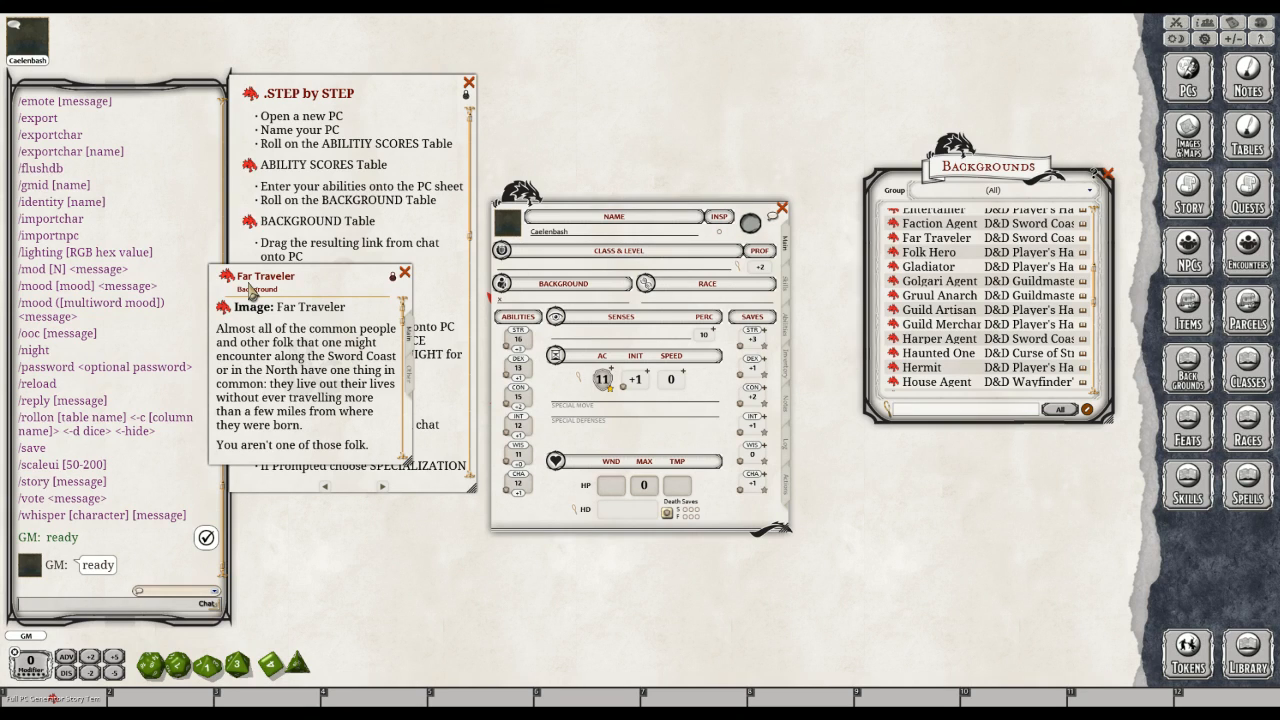
# Assign the Far Traveler background to the character, close its window and view the sheet's features and proficiencies
pyautogui.press('ctrl')
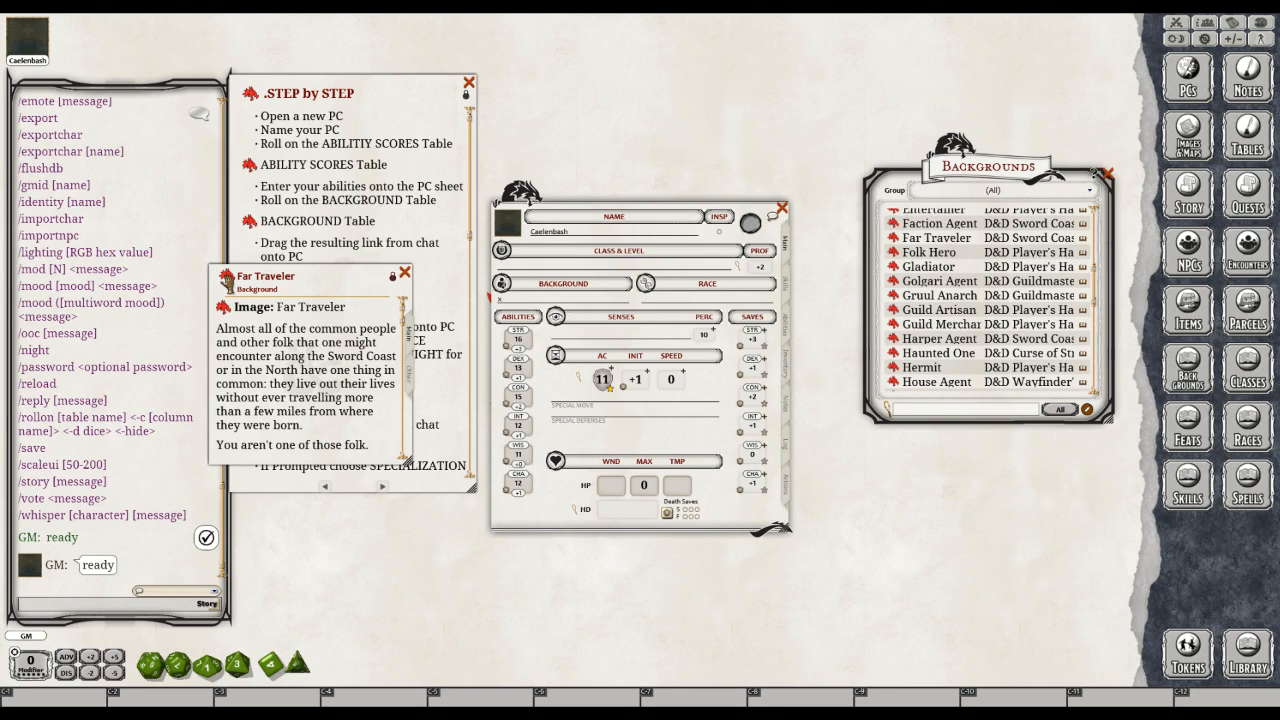
pyautogui.moveTo(226, 277); pyautogui.dragTo(530, 299)
pyautogui.click(405, 276)
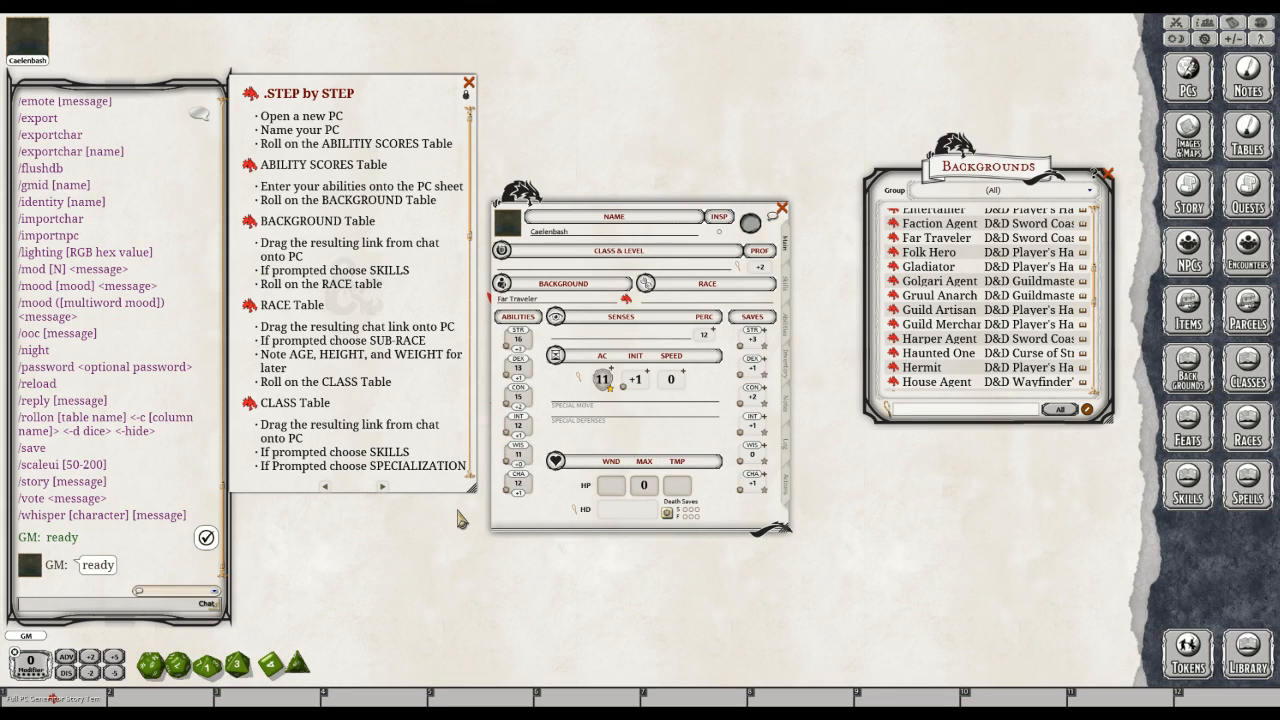
pyautogui.press('ctrl')
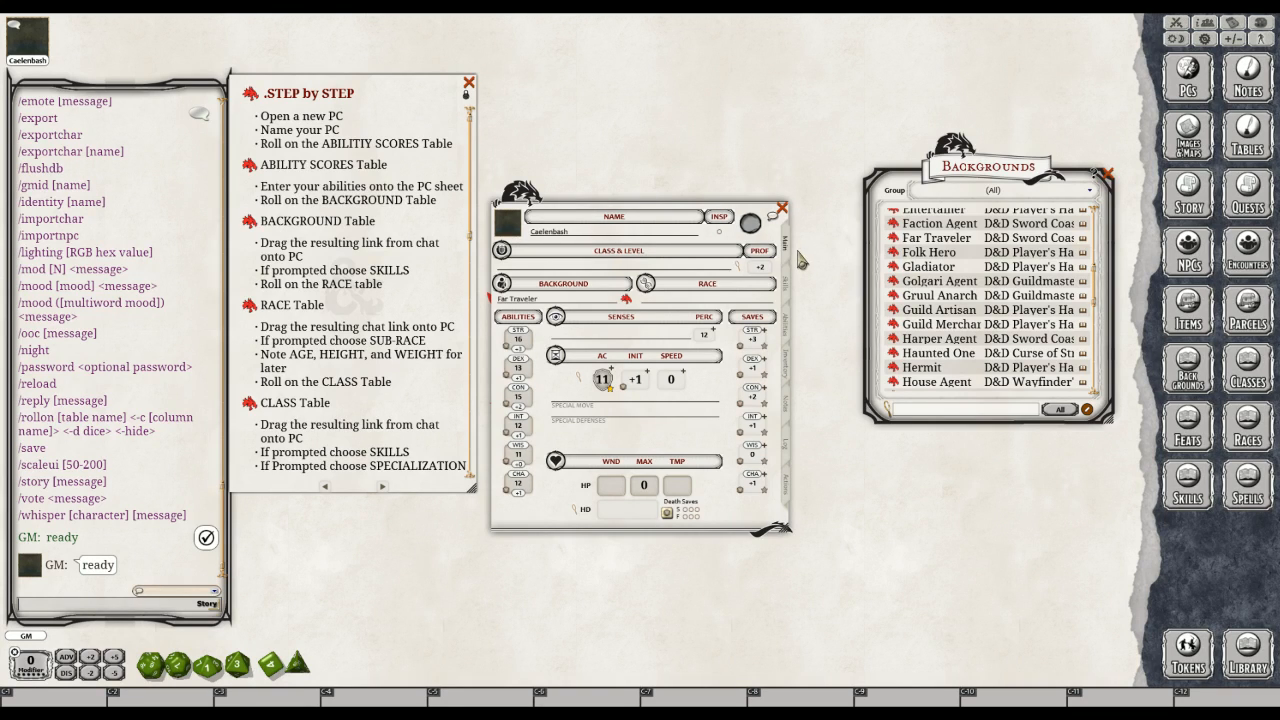
pyautogui.keyDown('ctrl'); pyautogui.click(789, 334); pyautogui.keyUp('ctrl')
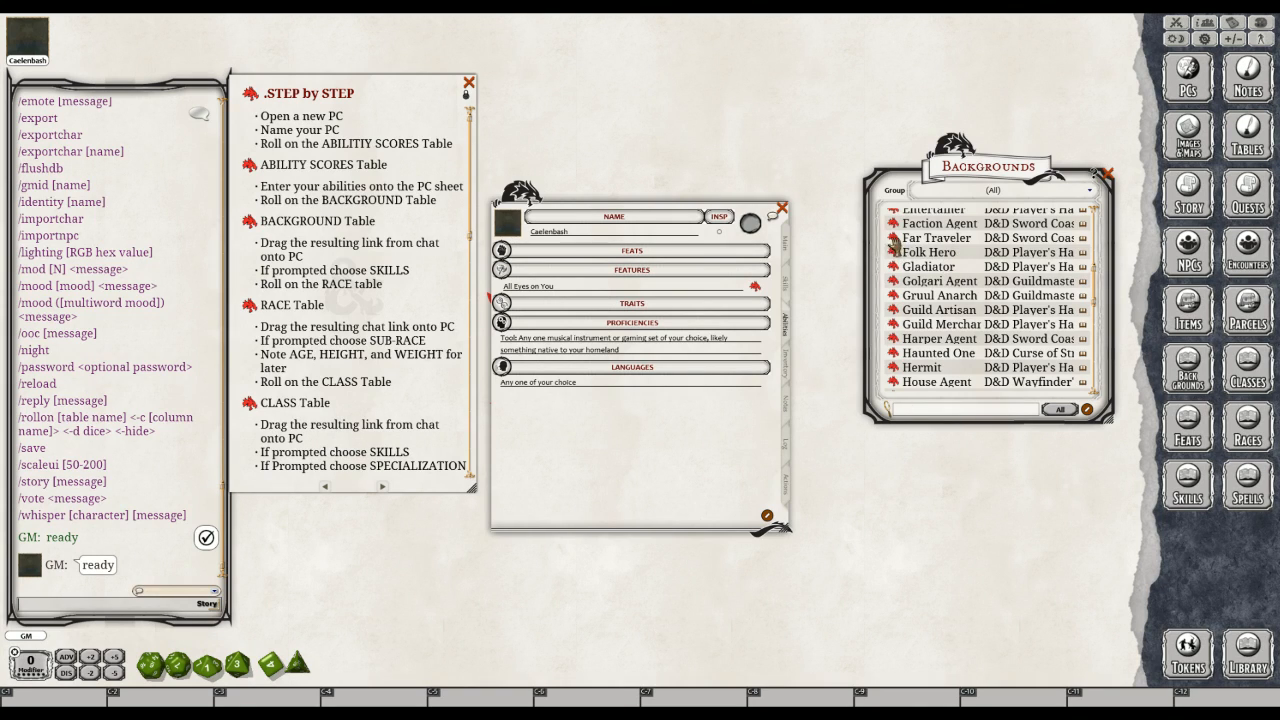
# Reopen the Far Traveler background, resize its window to read down to Suggested Characteristics, and show the character sheet's notes page
pyautogui.click(893, 238)
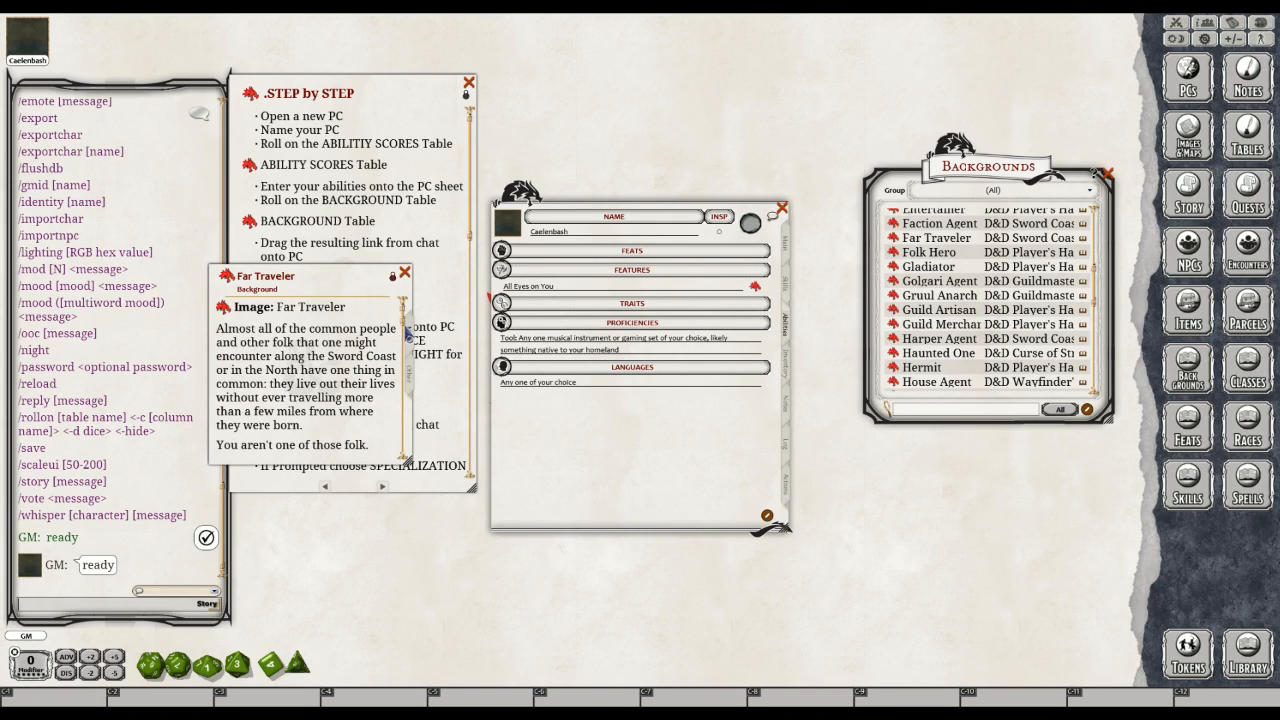
pyautogui.scroll(-5, 406, 350)
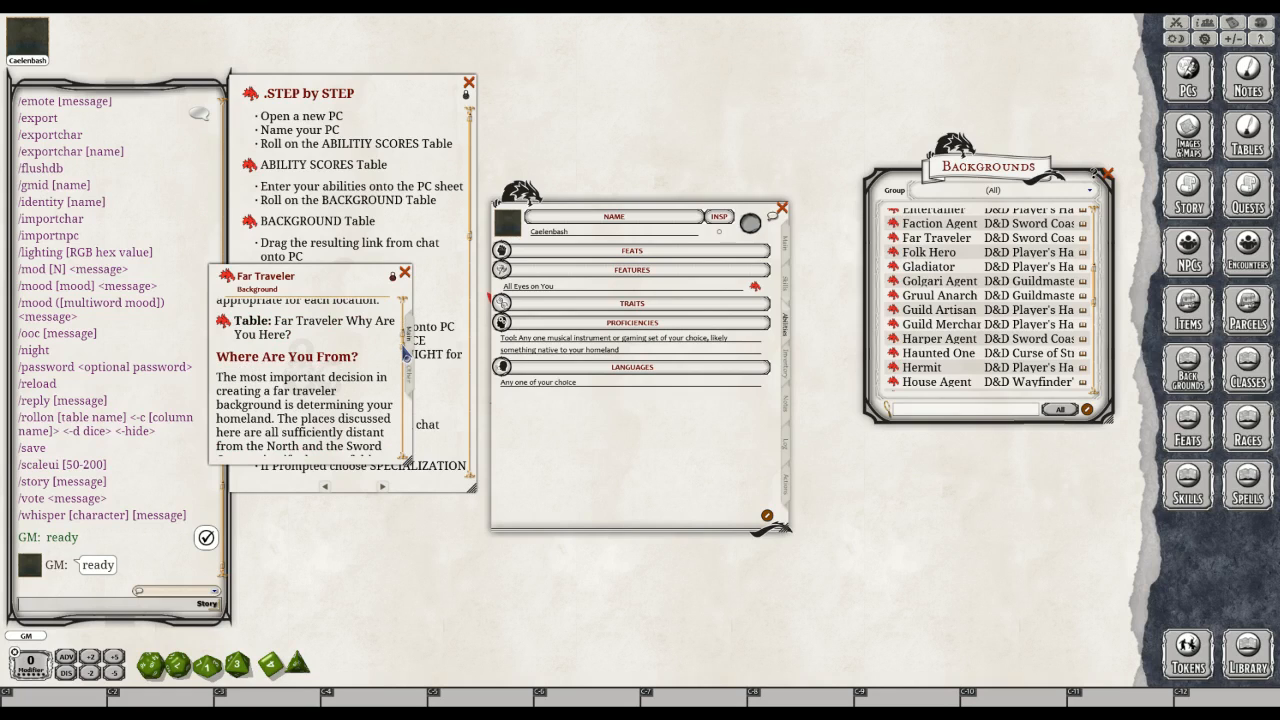
pyautogui.scroll(5, 406, 352)
pyautogui.scroll(-3, 406, 352)
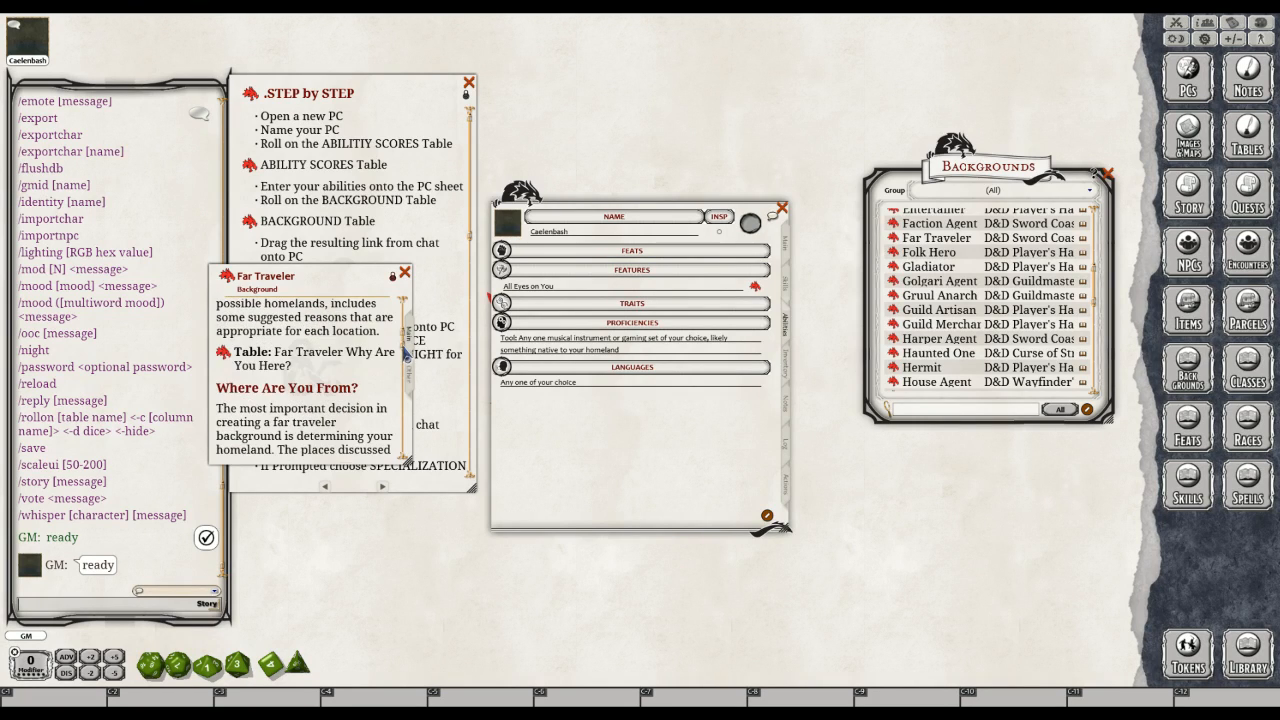
pyautogui.moveTo(402, 359); pyautogui.dragTo(405, 470)
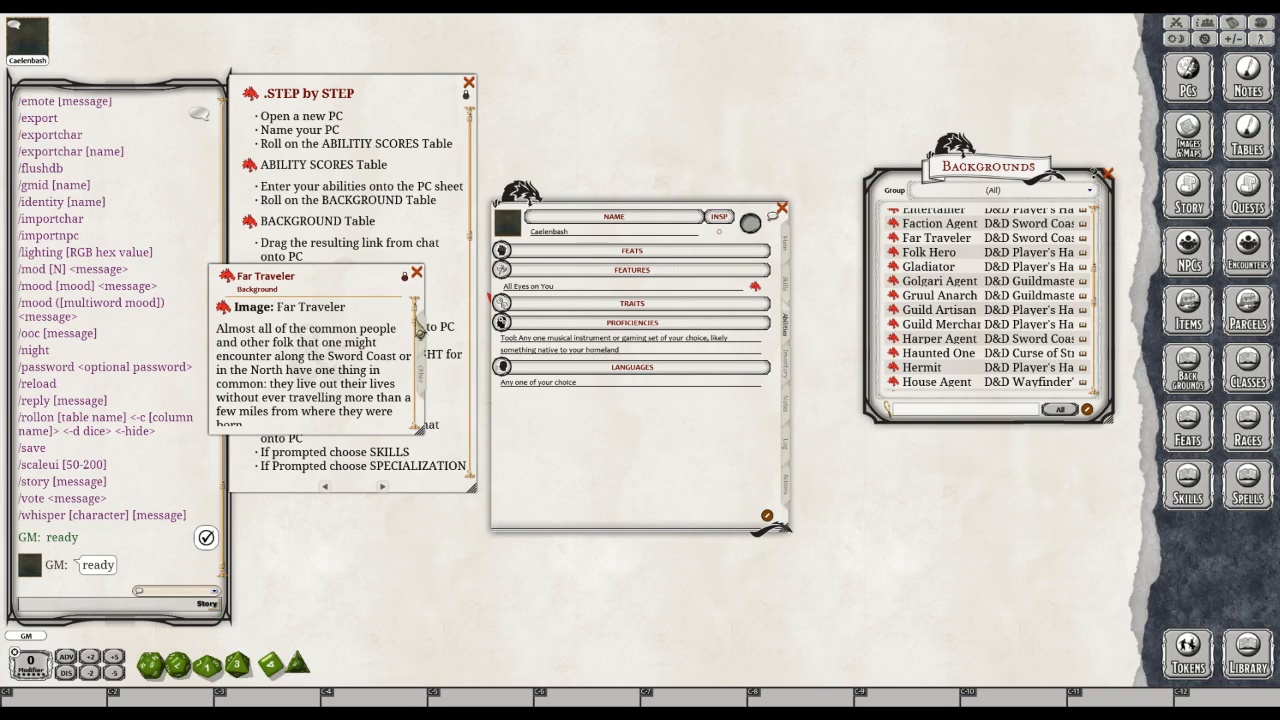
pyautogui.scroll(-5, 413, 392)
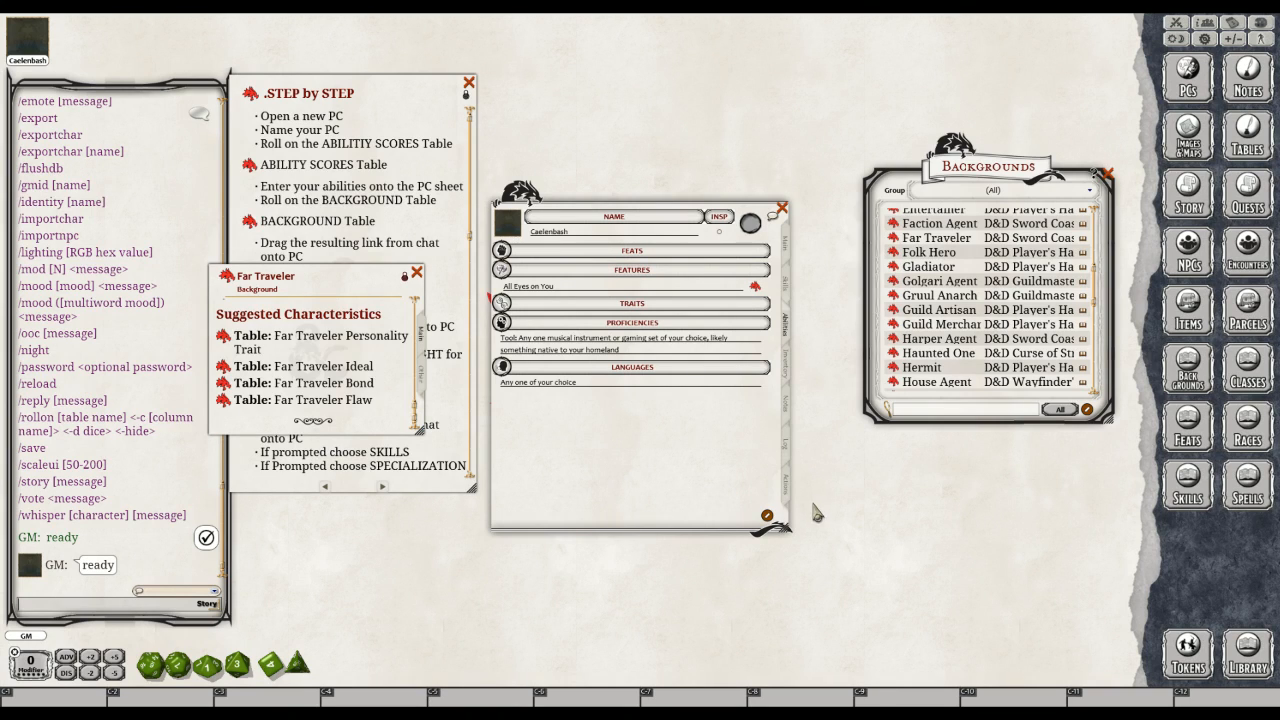
pyautogui.click(787, 406)
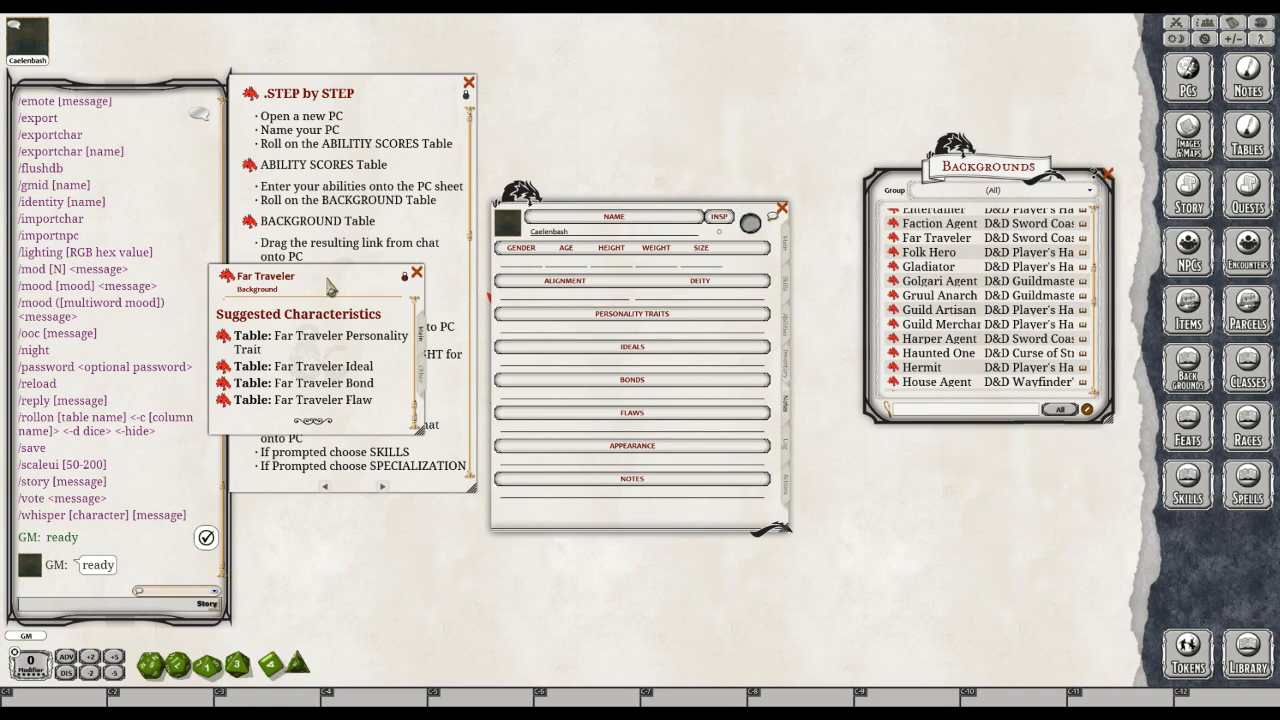
# Open the Far Traveler Personality Trait table from the background's Suggested Characteristics and roll on it with output to chat
pyautogui.moveTo(339, 269)
pyautogui.mouseDown()
pyautogui.moveTo(362, 269)
pyautogui.moveTo(320, 283)
pyautogui.mouseUp()
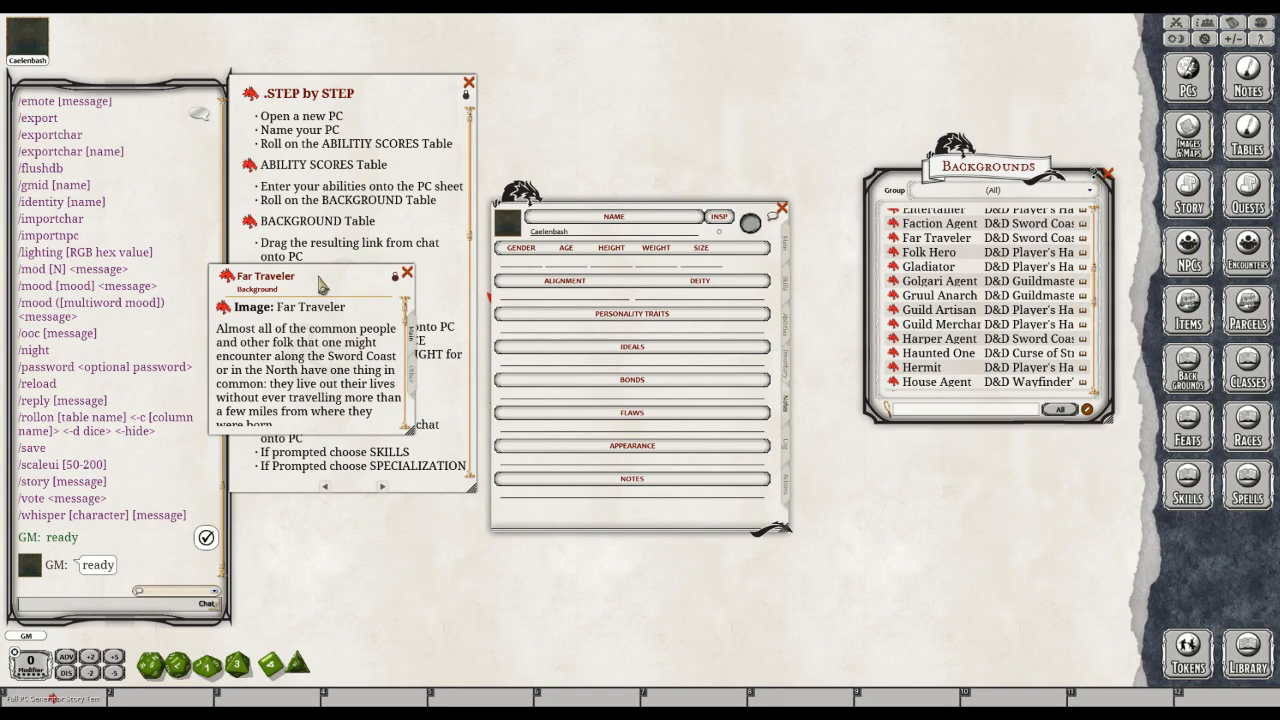
pyautogui.press('ctrl')
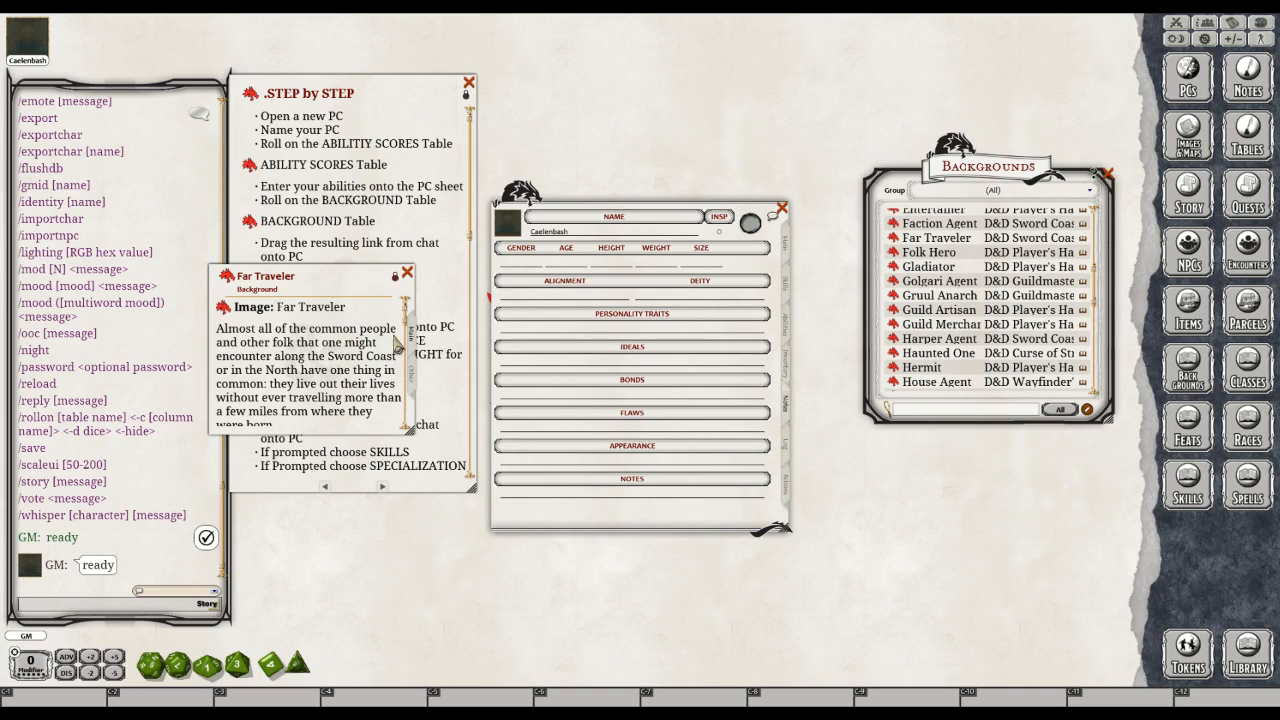
pyautogui.scroll(-5, 406, 410)
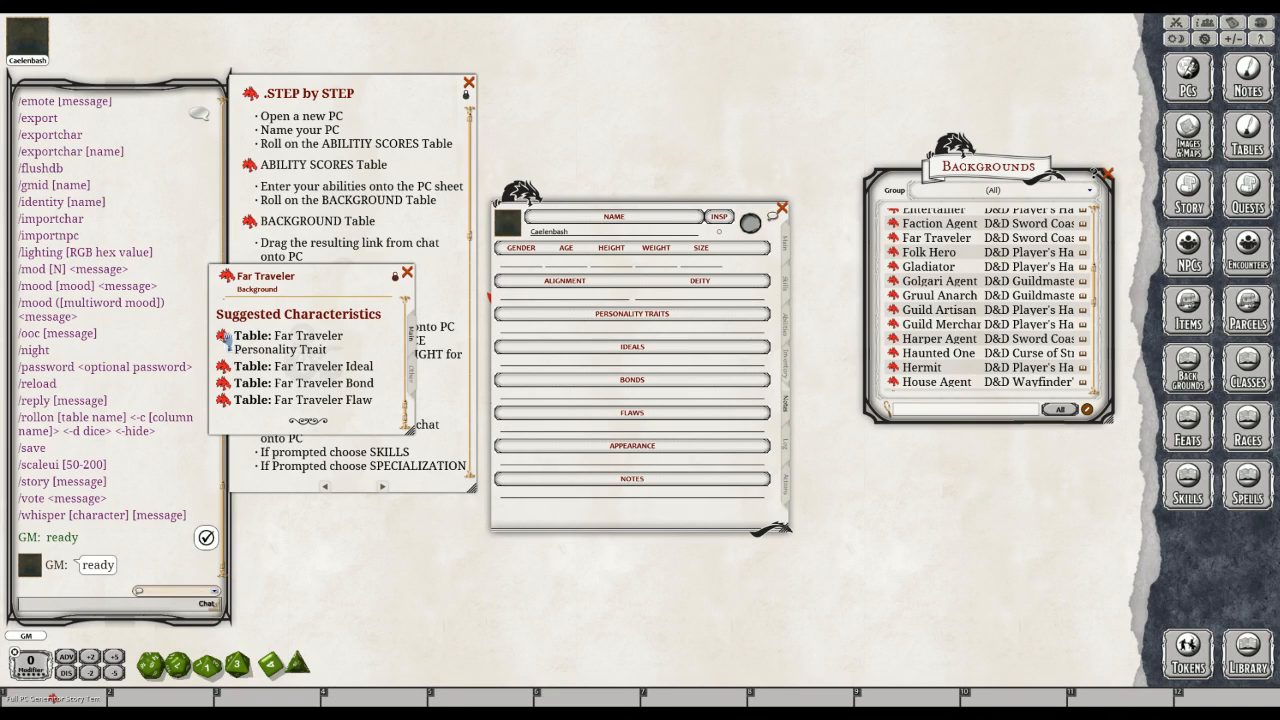
pyautogui.click(225, 337)
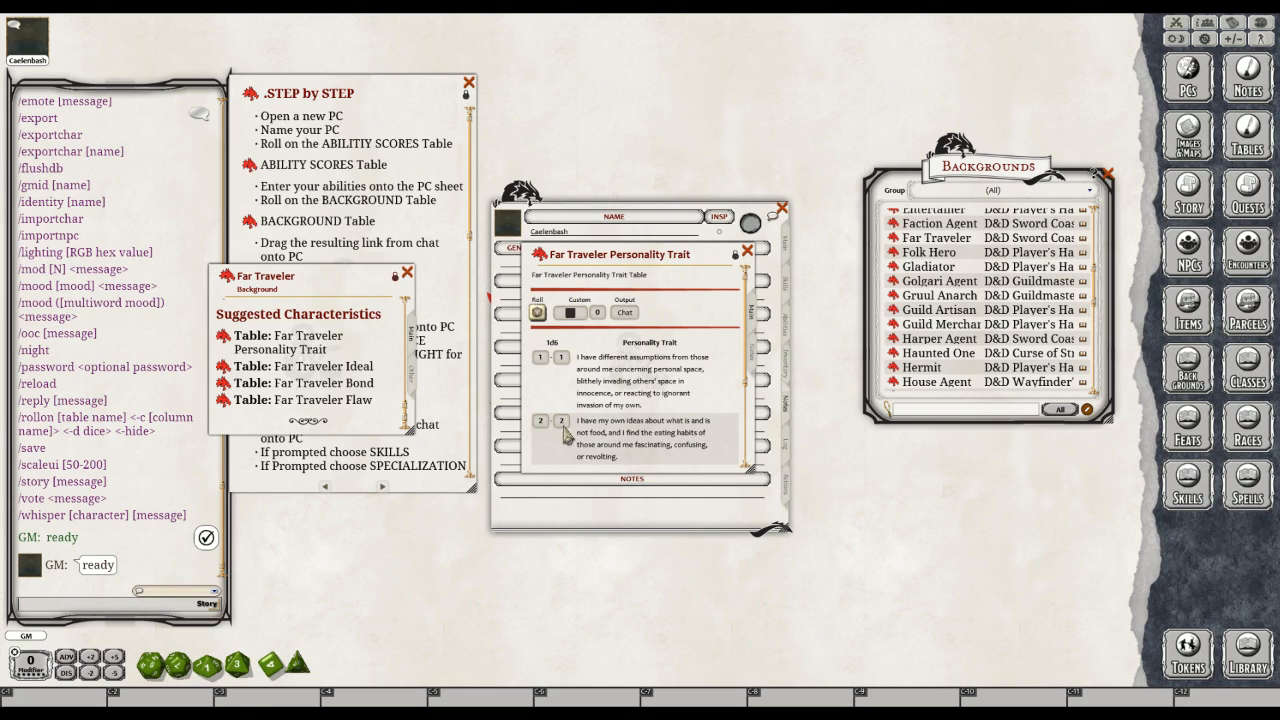
pyautogui.click(543, 322)
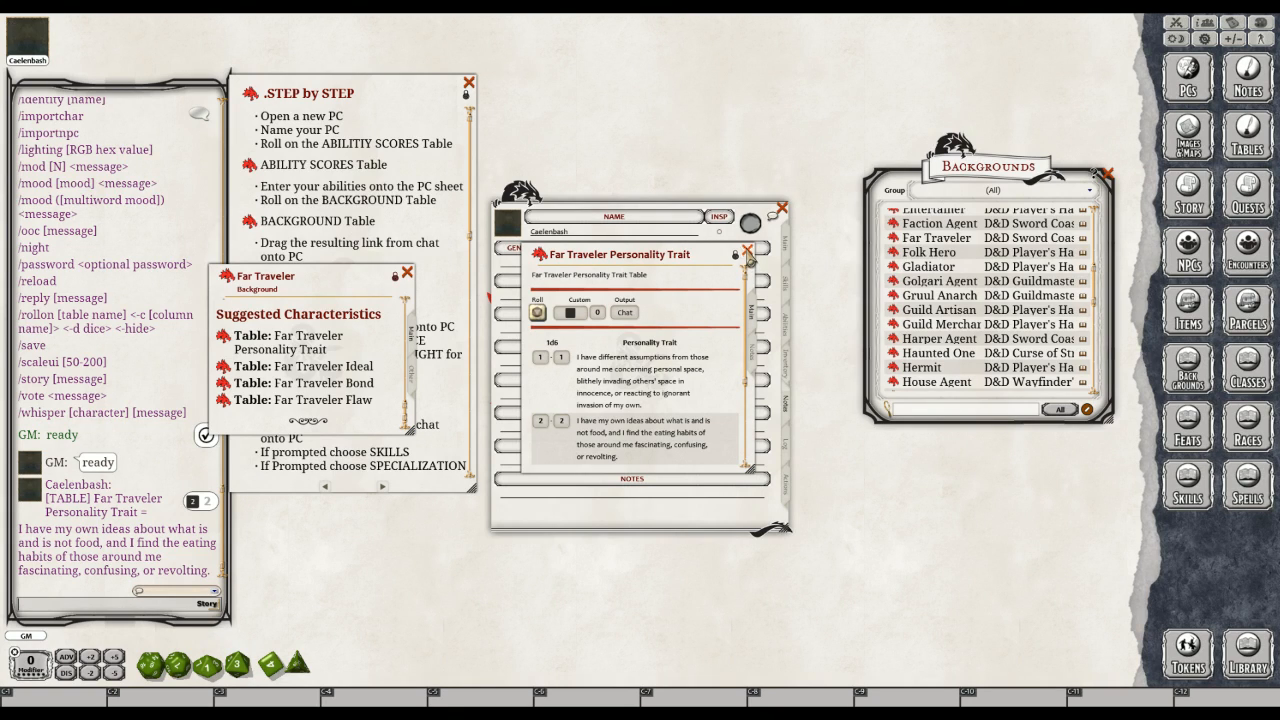
# Close the trait table and copy the rolled personality trait from chat into the sheet's Personality Traits
pyautogui.click(748, 252)
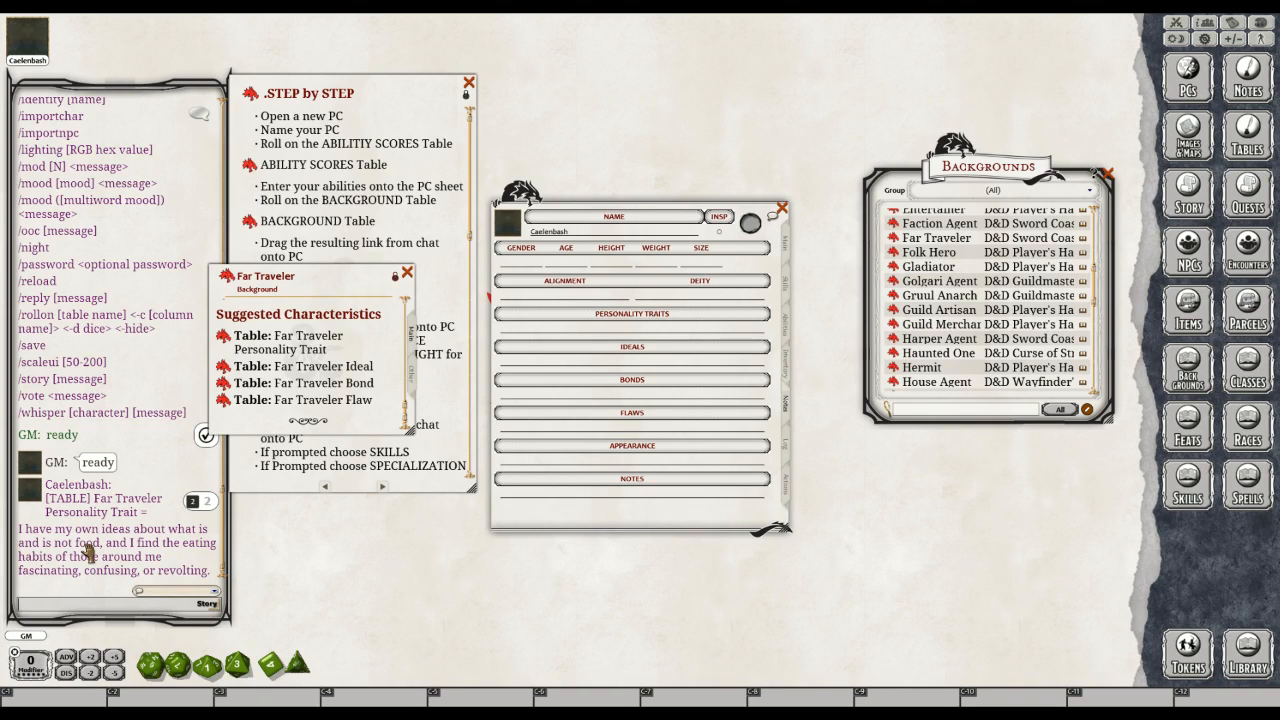
pyautogui.moveTo(89, 553); pyautogui.dragTo(632, 328)
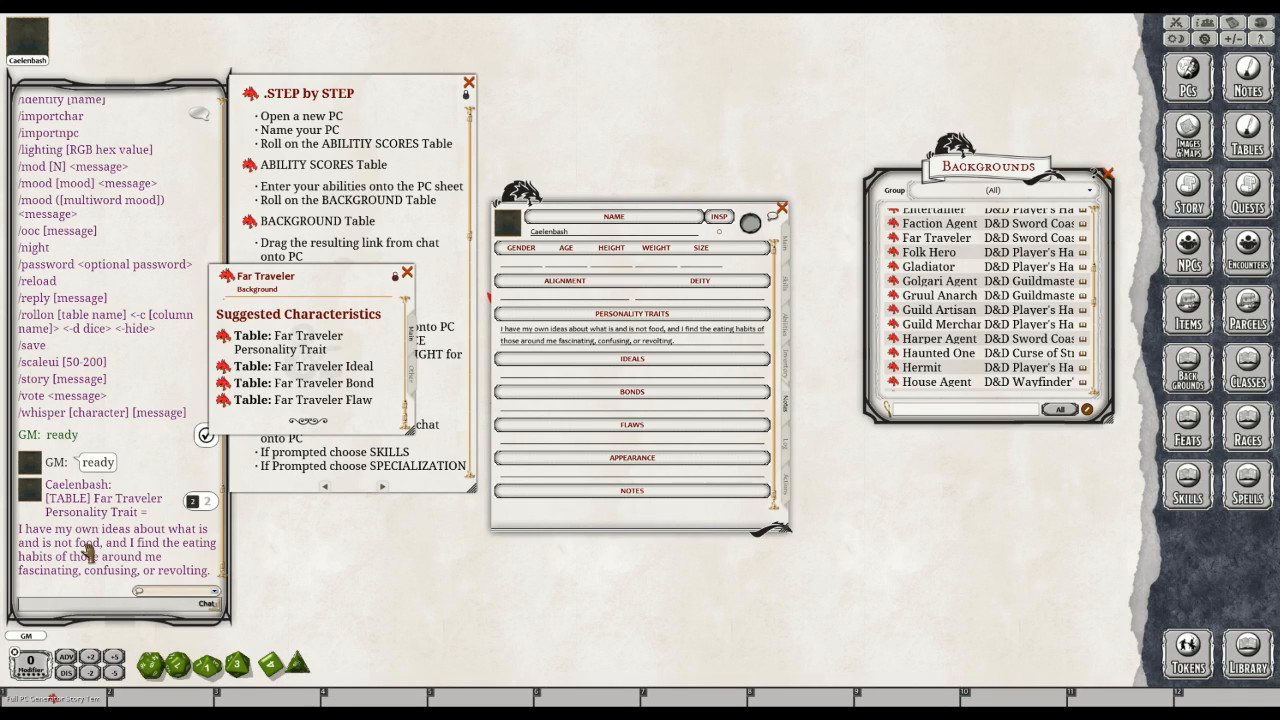
pyautogui.press('ctrl')
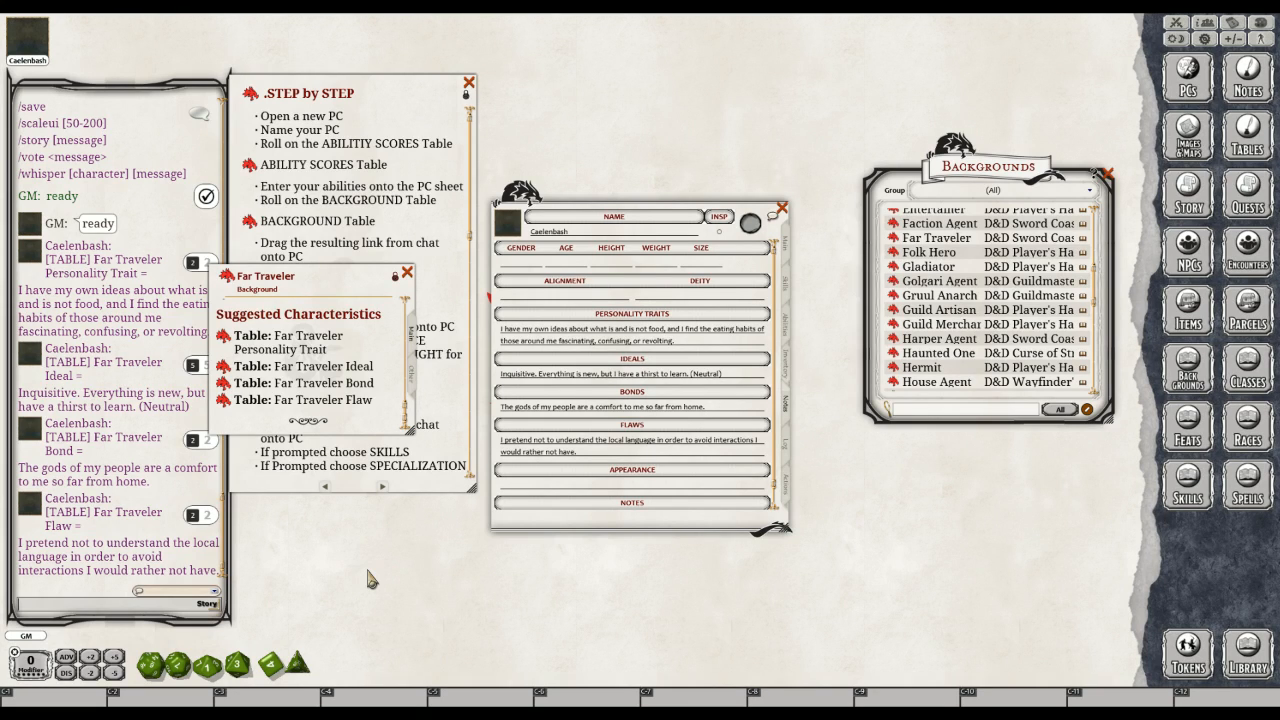
# Close the Far Traveler window and the Backgrounds list, and show the character sheet's main page
pyautogui.click(407, 273)
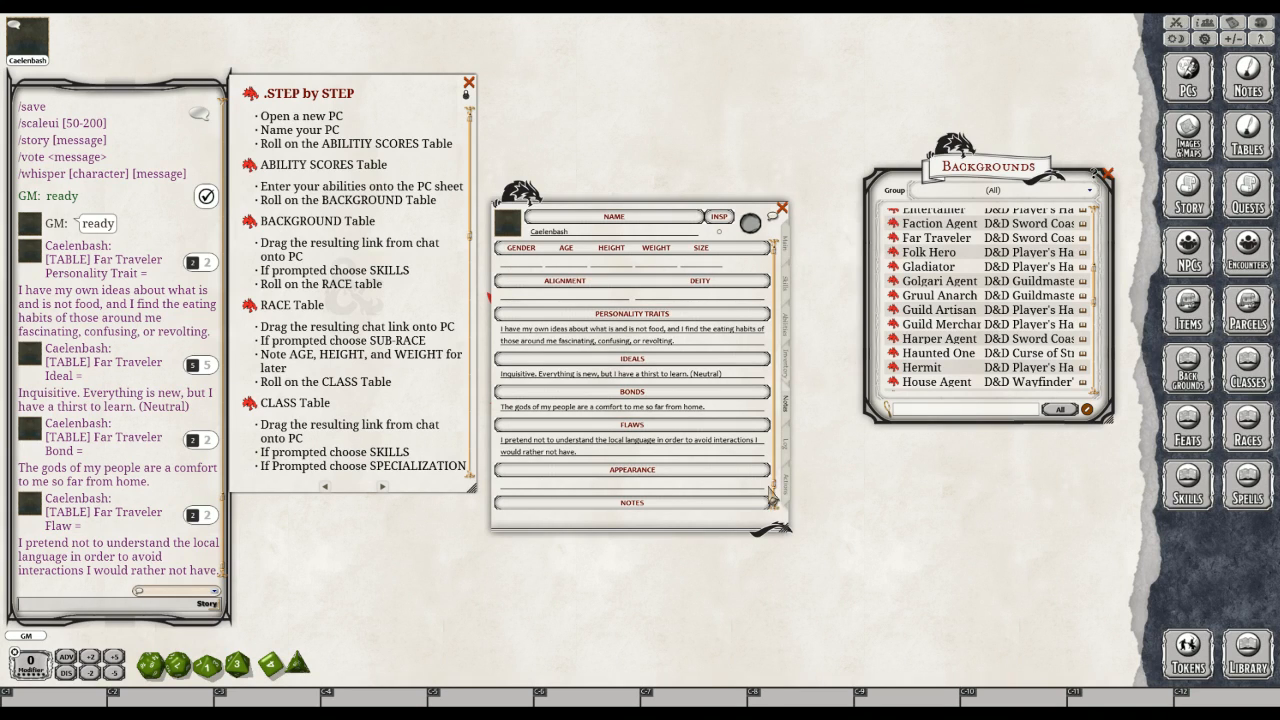
pyautogui.click(788, 250)
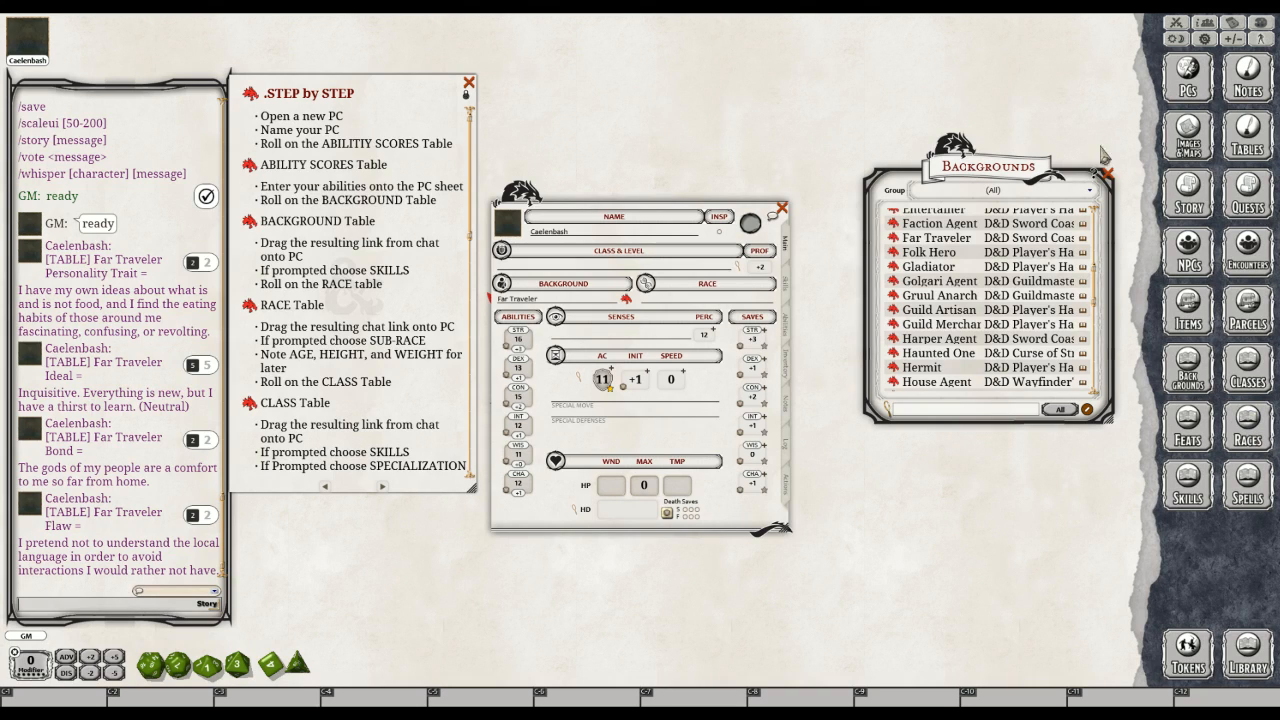
pyautogui.click(1107, 175)
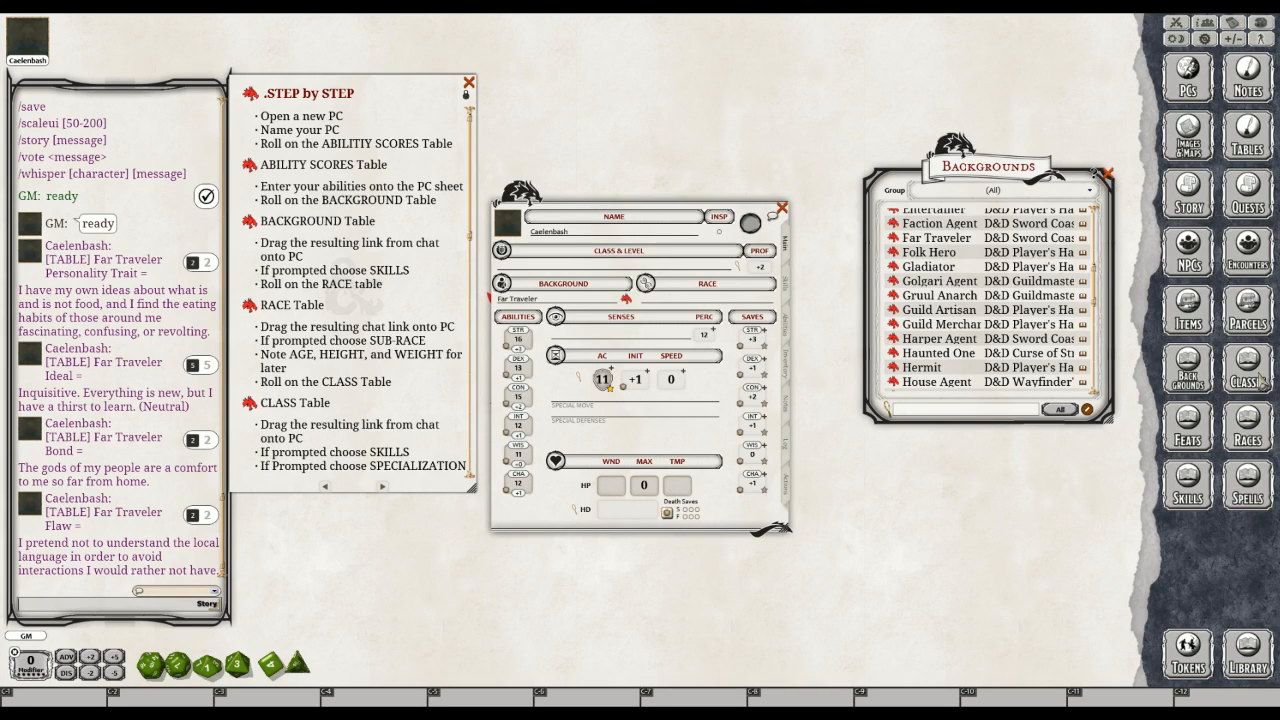
# Open the Races list and move its window into the free space beside the character sheet
pyautogui.click(1252, 441)
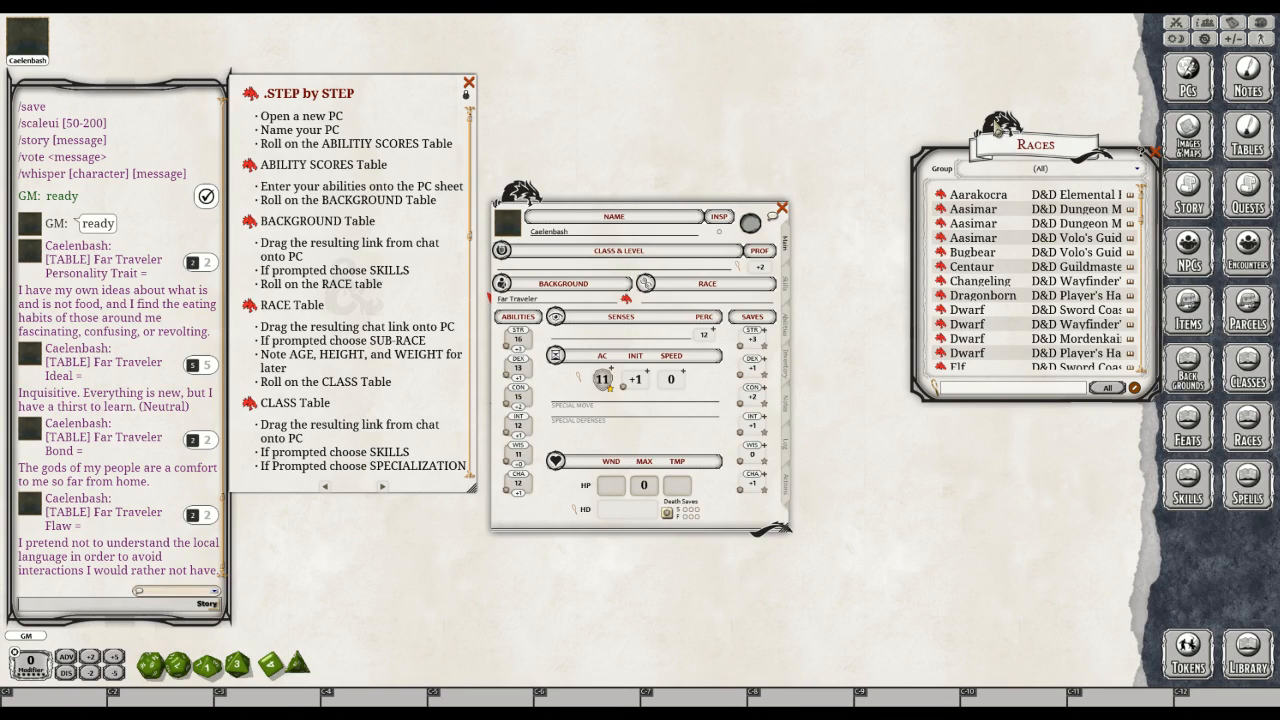
pyautogui.scroll(-2, 998, 132)
pyautogui.scroll(1, 1007, 130)
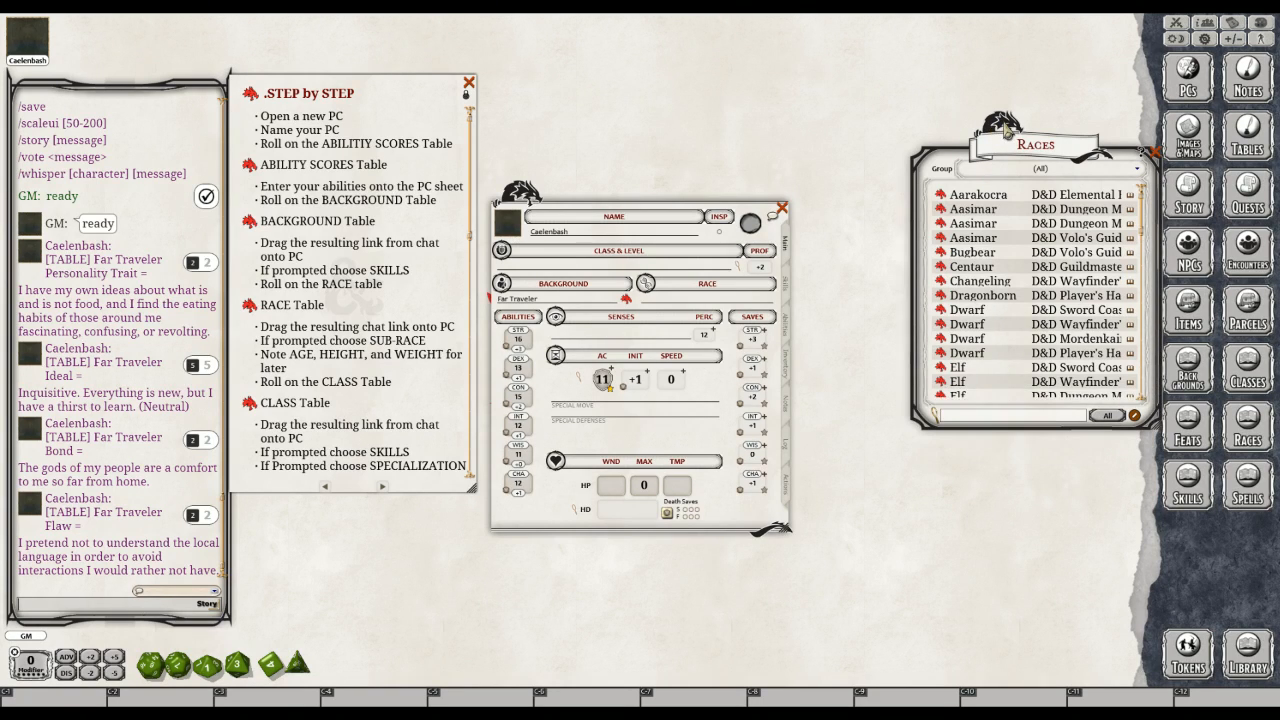
pyautogui.moveTo(1007, 130); pyautogui.dragTo(924, 102)
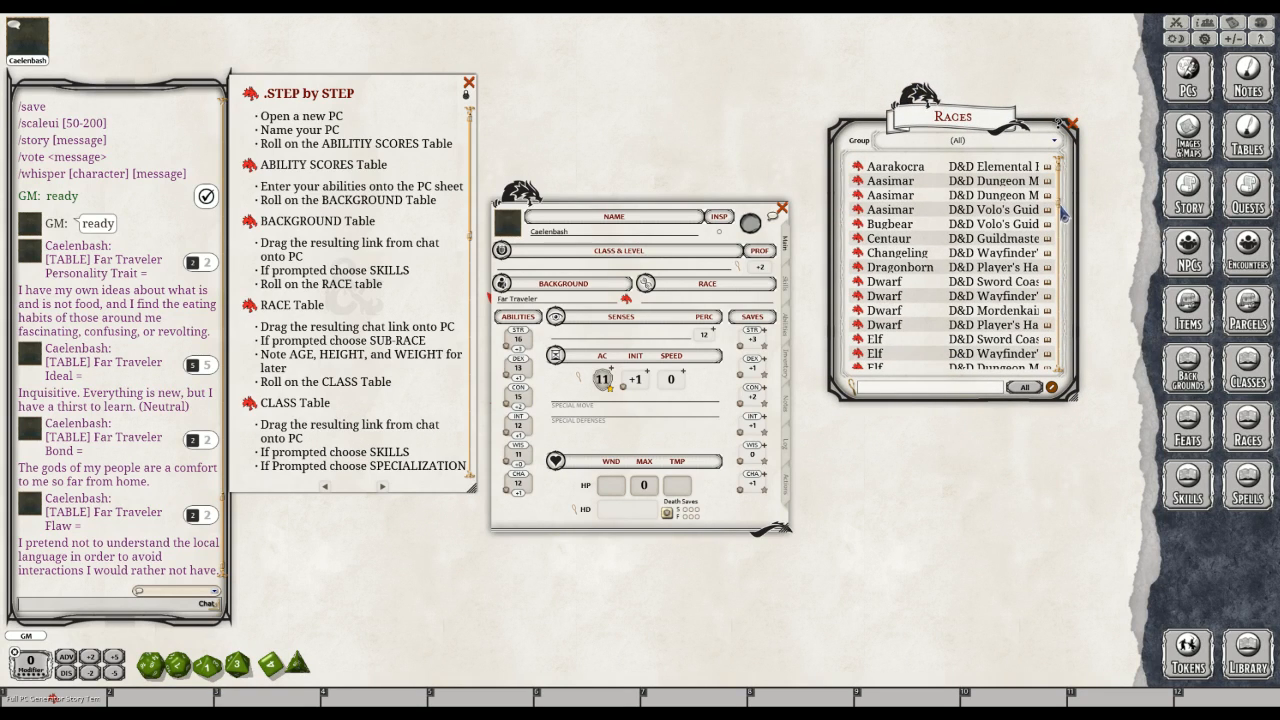
# Browse the Races list through the Halfling entries and return to its start
pyautogui.moveTo(1064, 212); pyautogui.dragTo(1078, 407)
pyautogui.moveTo(1086, 230); pyautogui.dragTo(1091, 116)
pyautogui.press('ctrl')
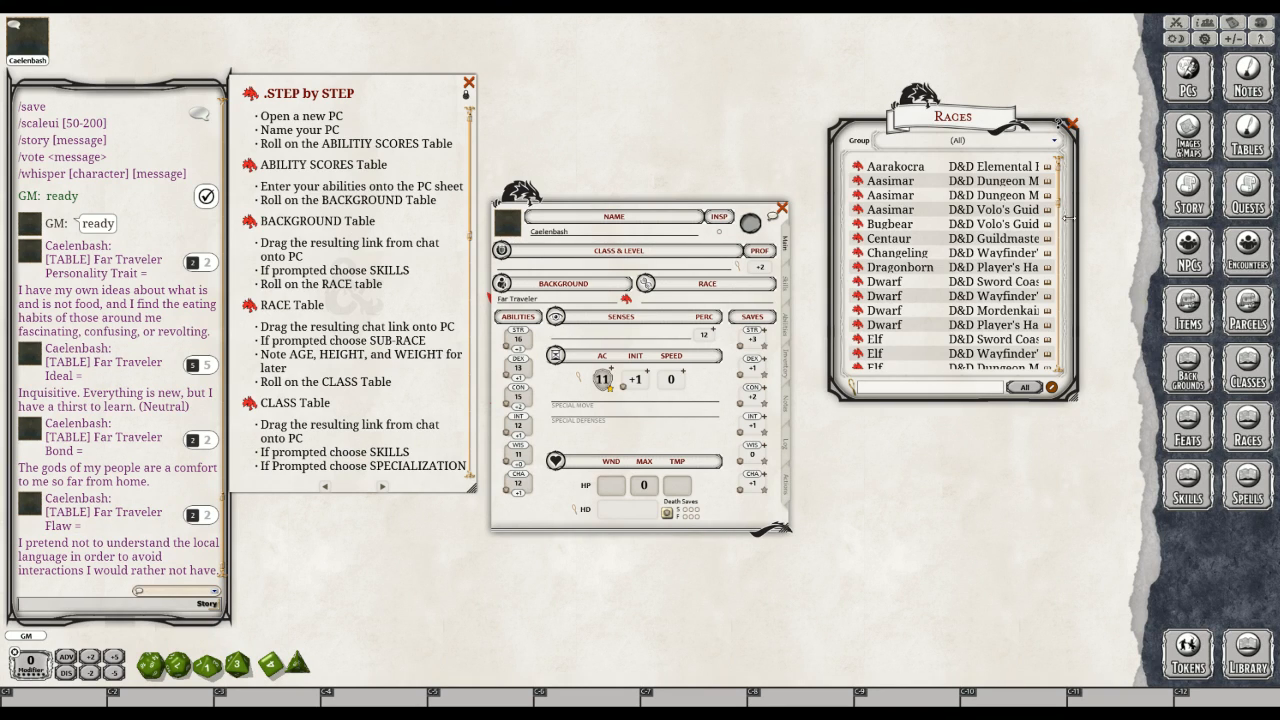
pyautogui.scroll(-4, 1064, 228)
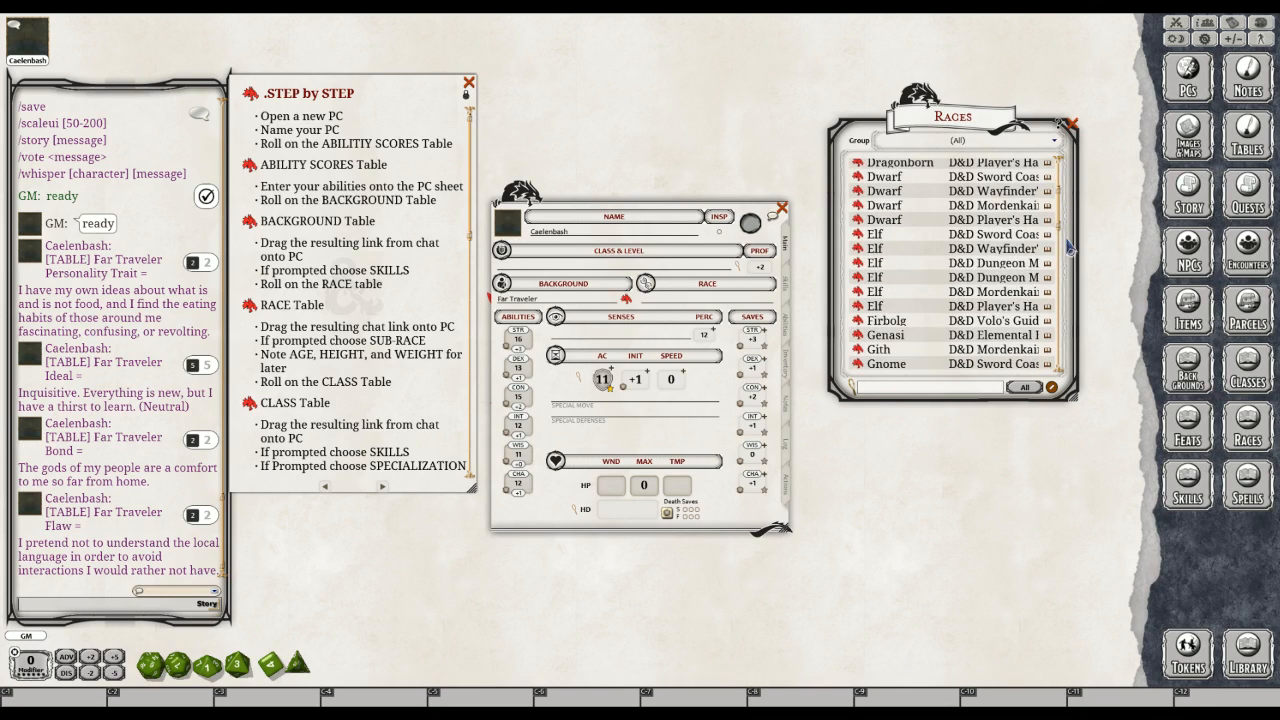
pyautogui.scroll(3, 1068, 235)
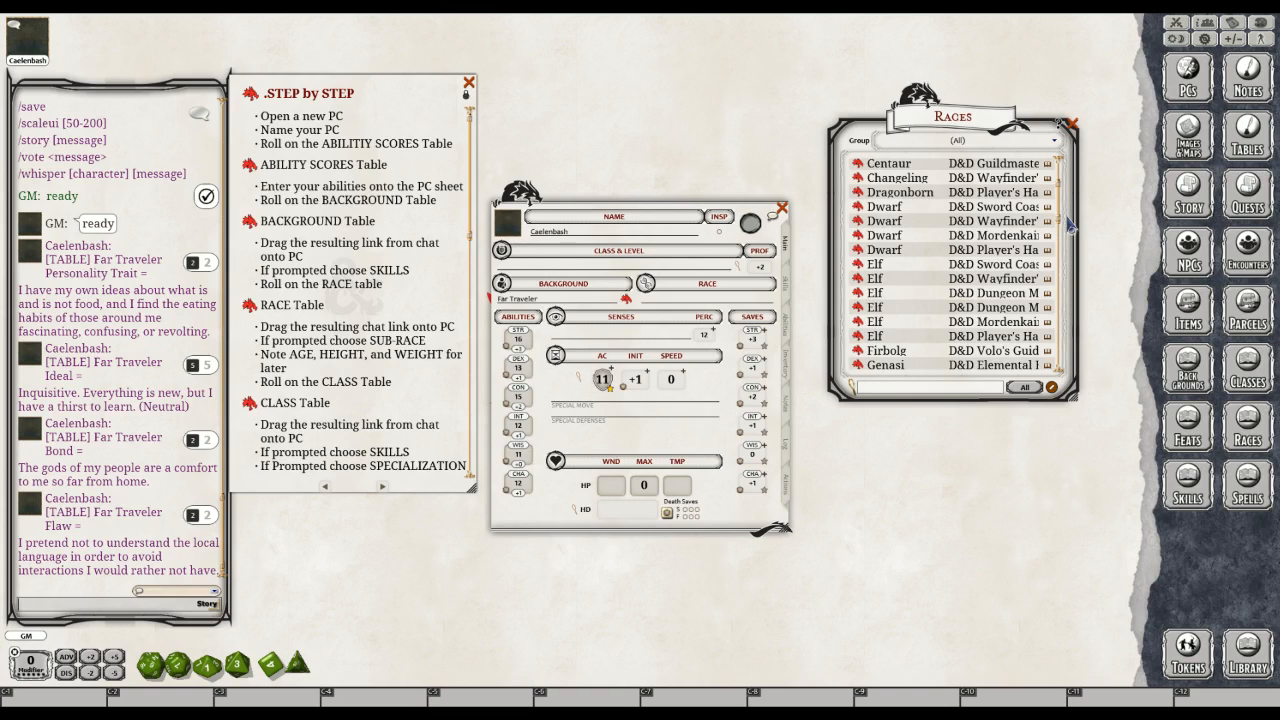
pyautogui.scroll(-1, 1072, 224)
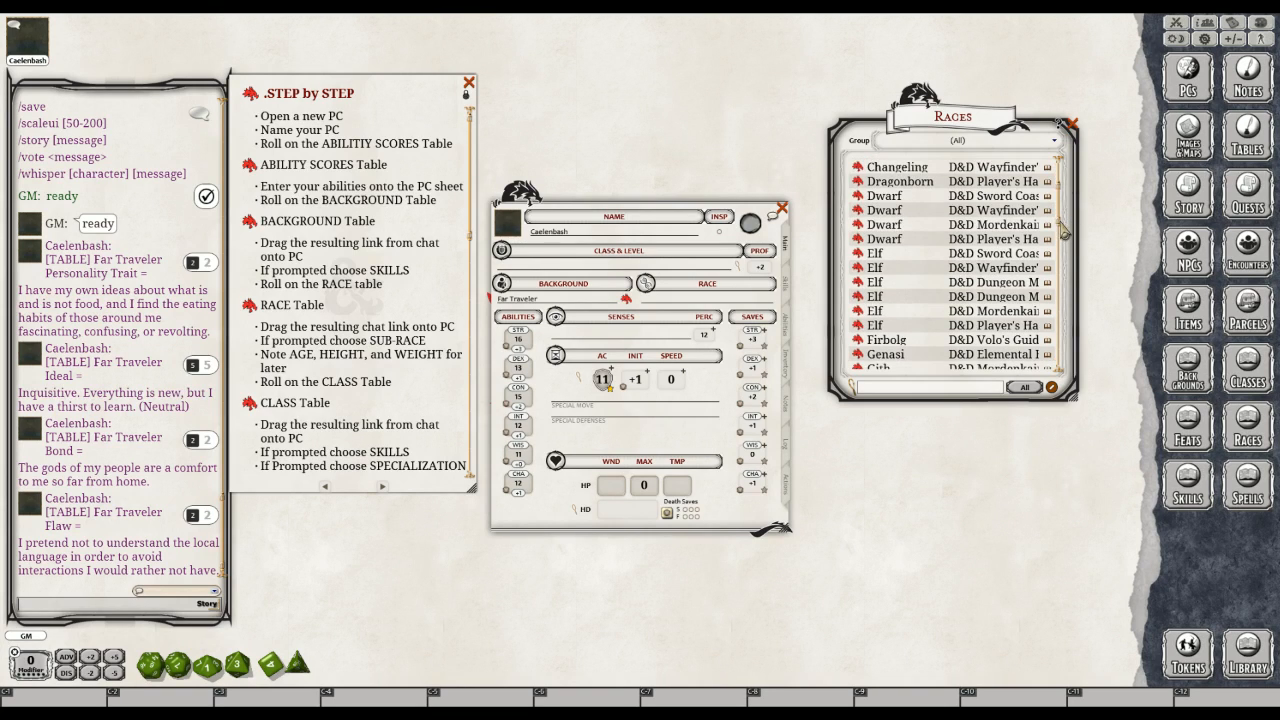
pyautogui.scroll(-1, 1065, 240)
pyautogui.scroll(-1, 1066, 240)
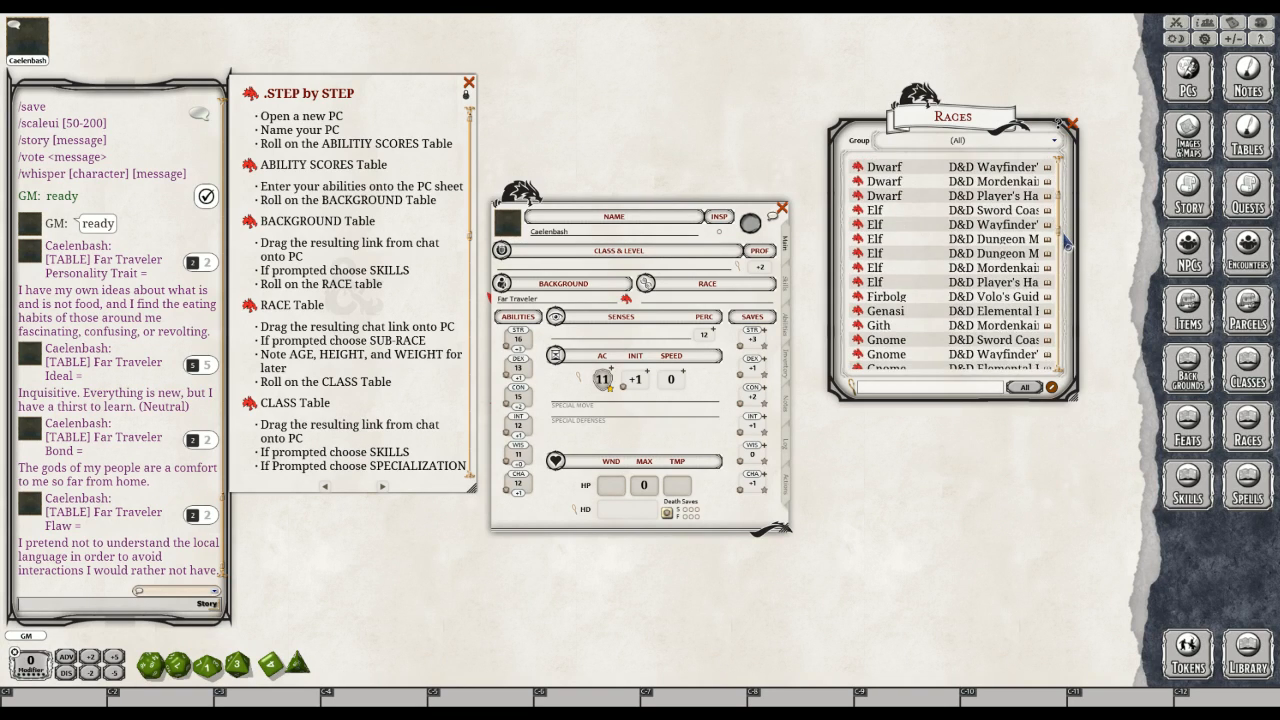
pyautogui.scroll(-4, 1069, 250)
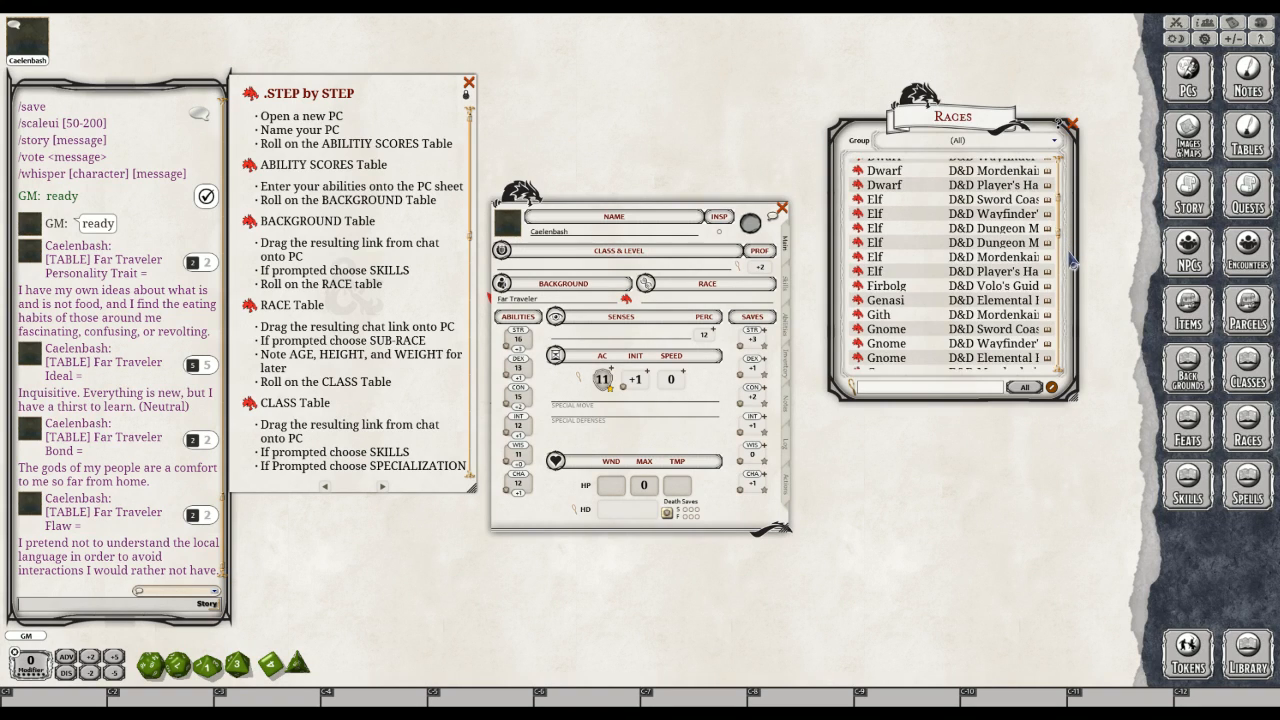
pyautogui.scroll(-3, 1073, 270)
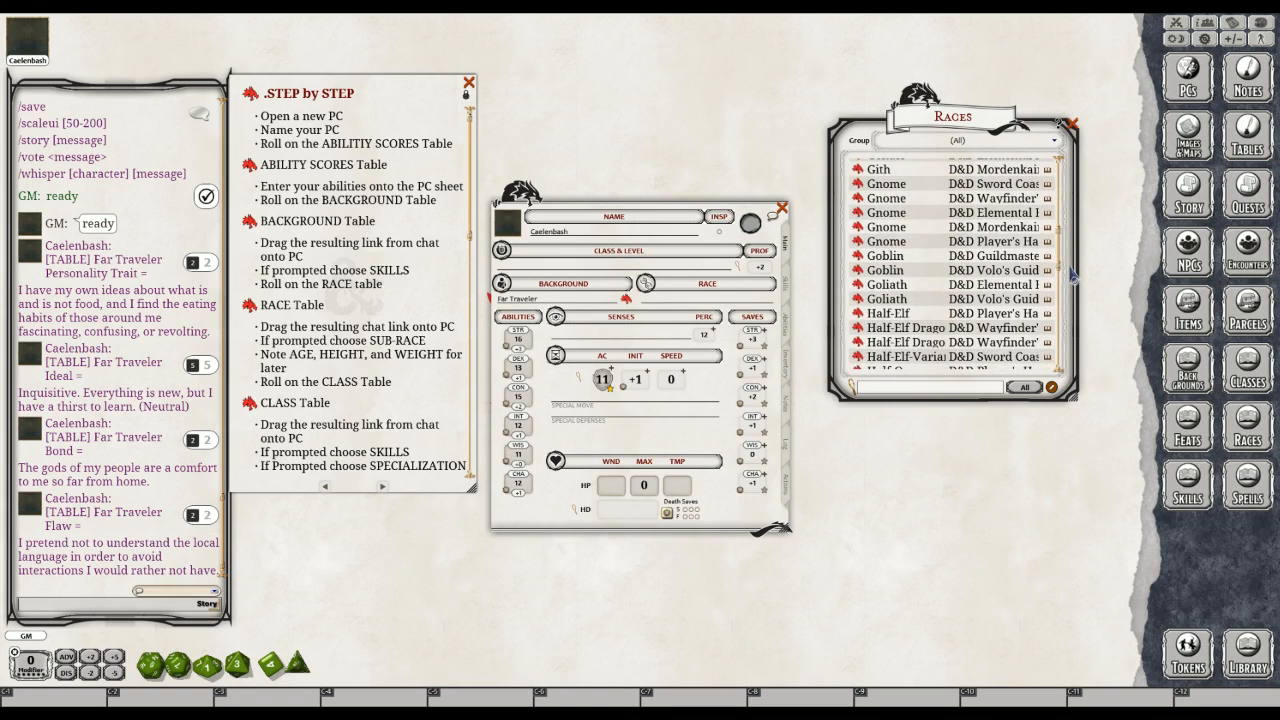
pyautogui.scroll(-3, 1073, 286)
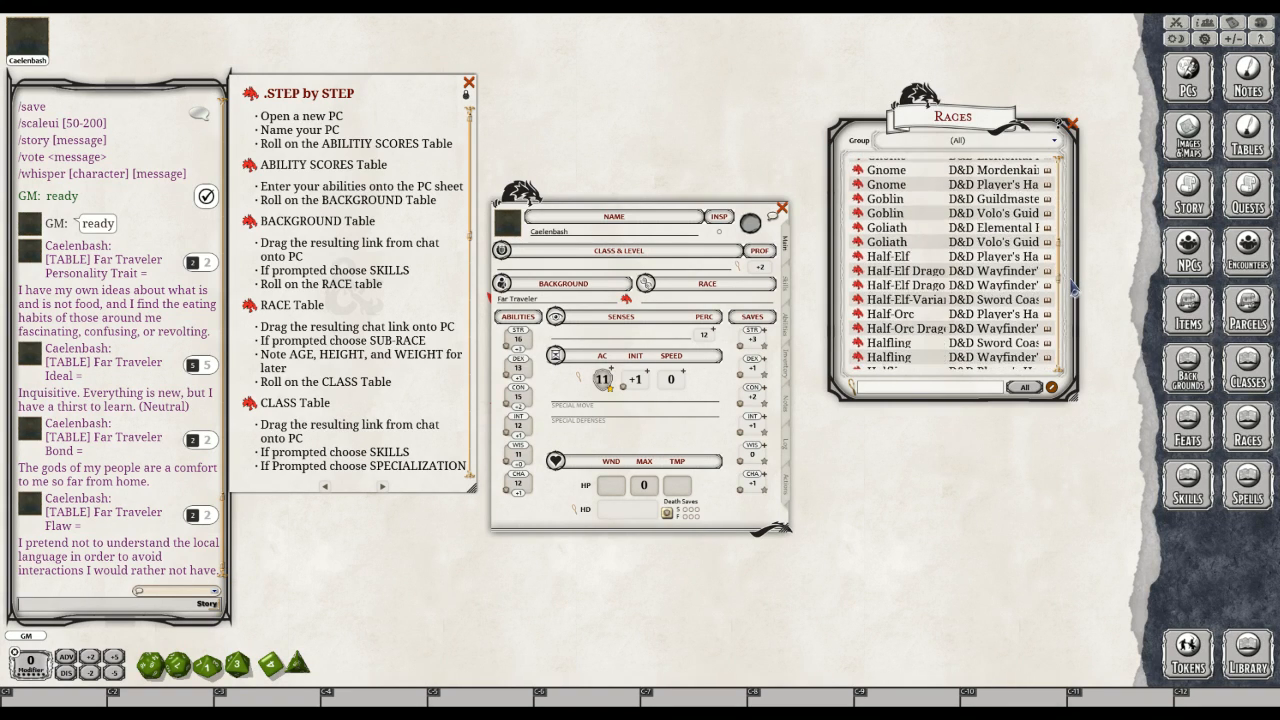
pyautogui.scroll(15, 1068, 190)
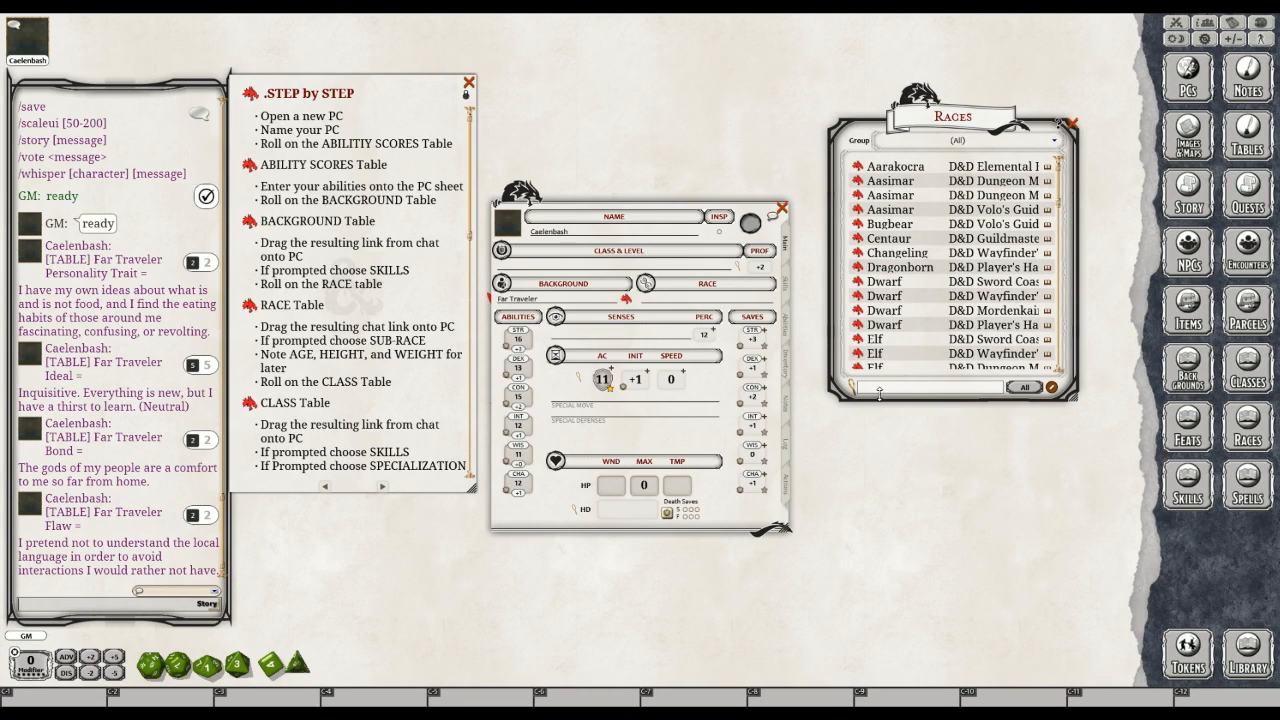
# Open the Sword Coast Dwarf race, read its description down to the racial traits, and close its window
pyautogui.click(859, 284)
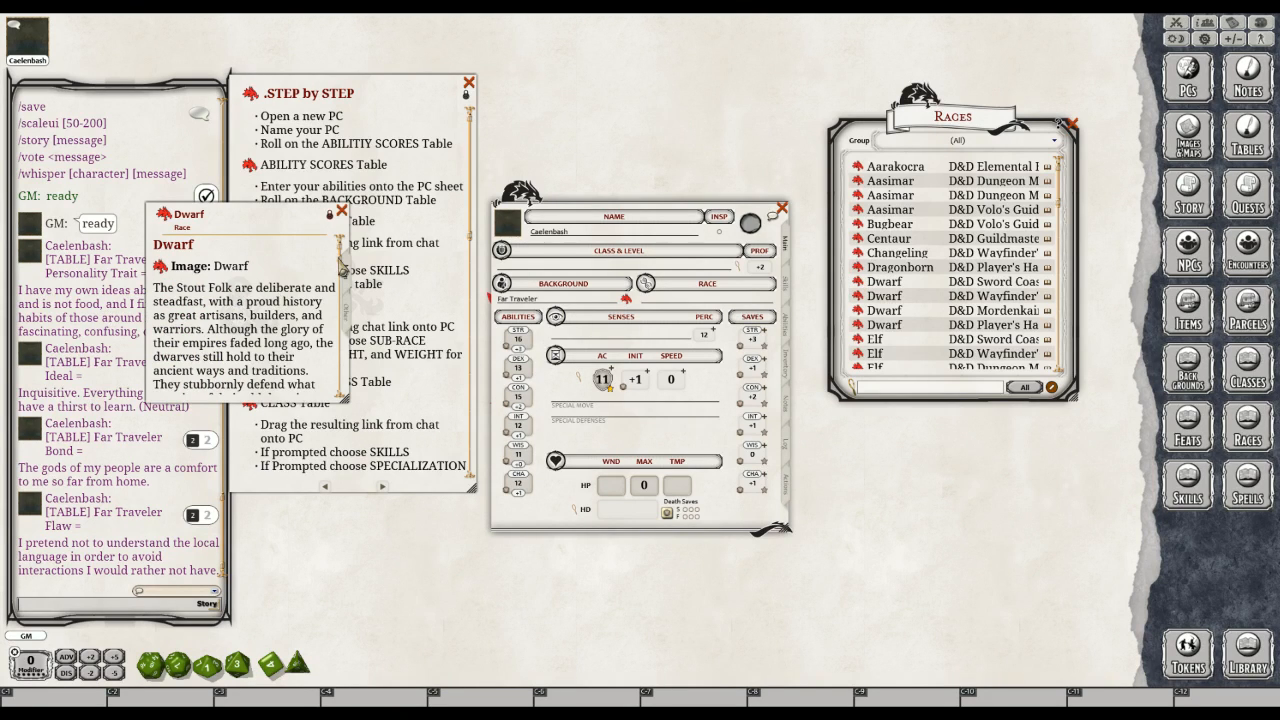
pyautogui.scroll(-3, 340, 285)
pyautogui.scroll(-5, 340, 285)
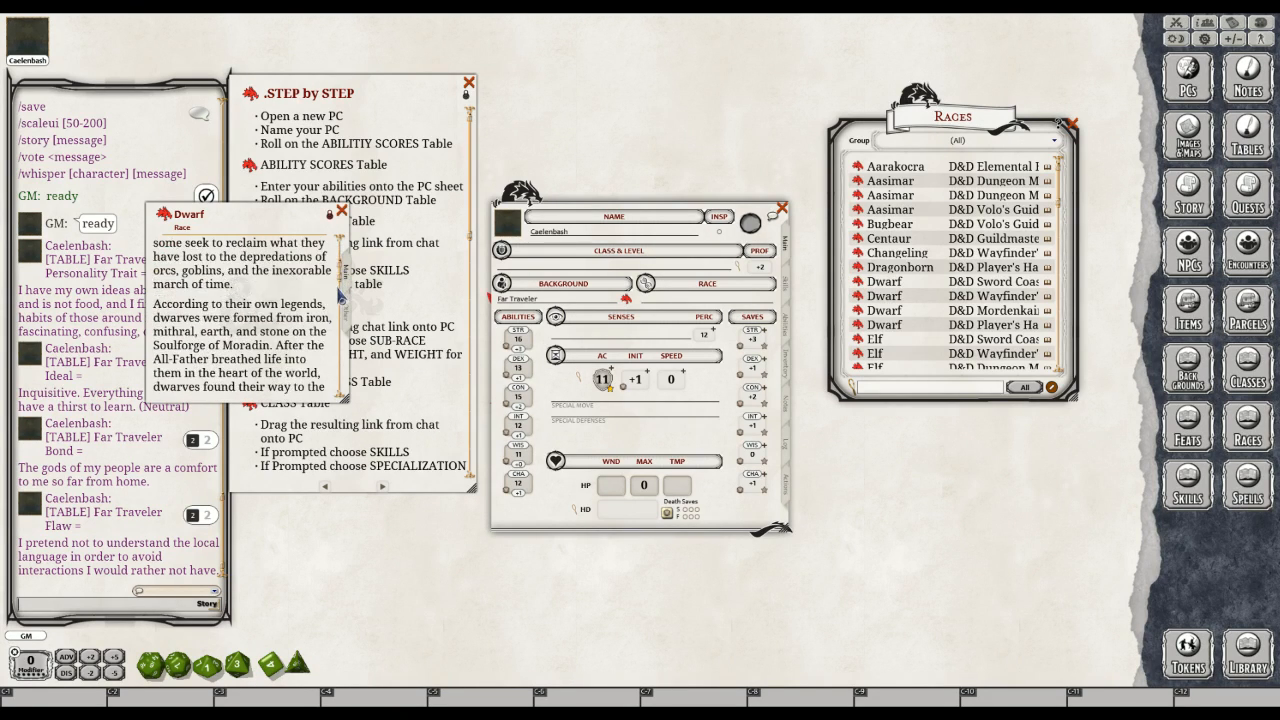
pyautogui.scroll(-5, 339, 318)
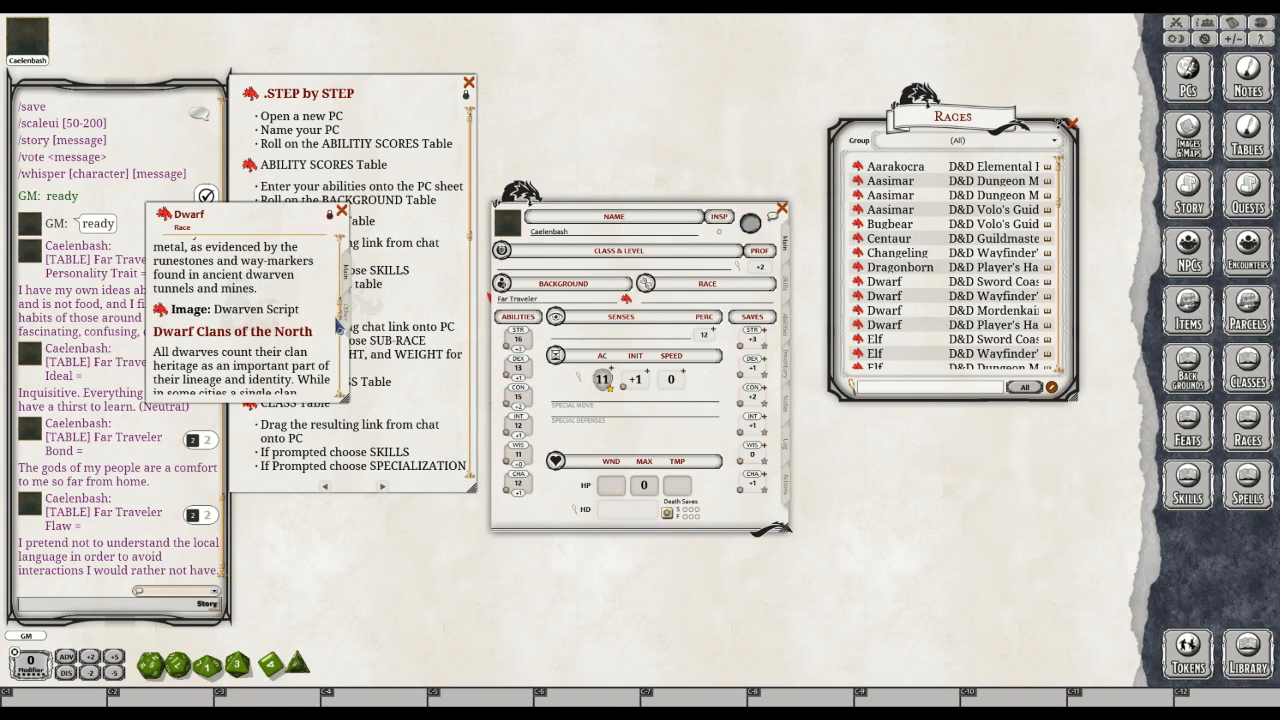
pyautogui.scroll(-1, 339, 322)
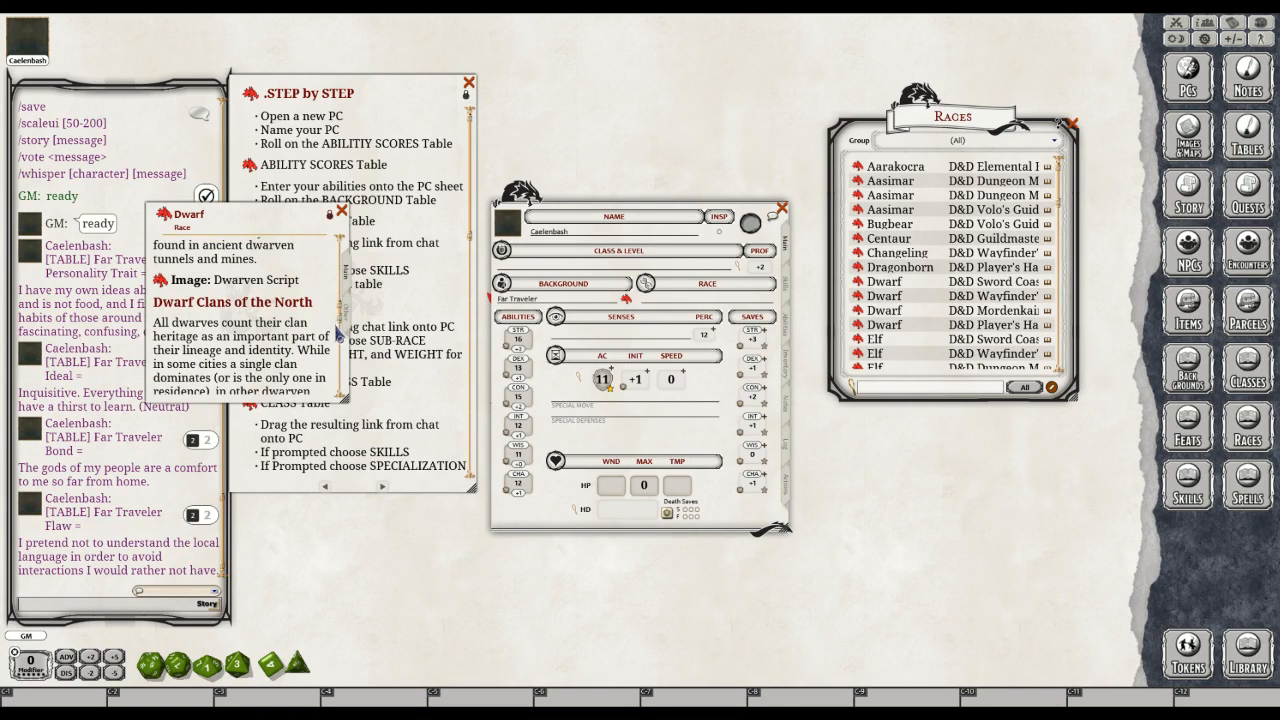
pyautogui.scroll(-6, 337, 330)
pyautogui.scroll(-10, 336, 354)
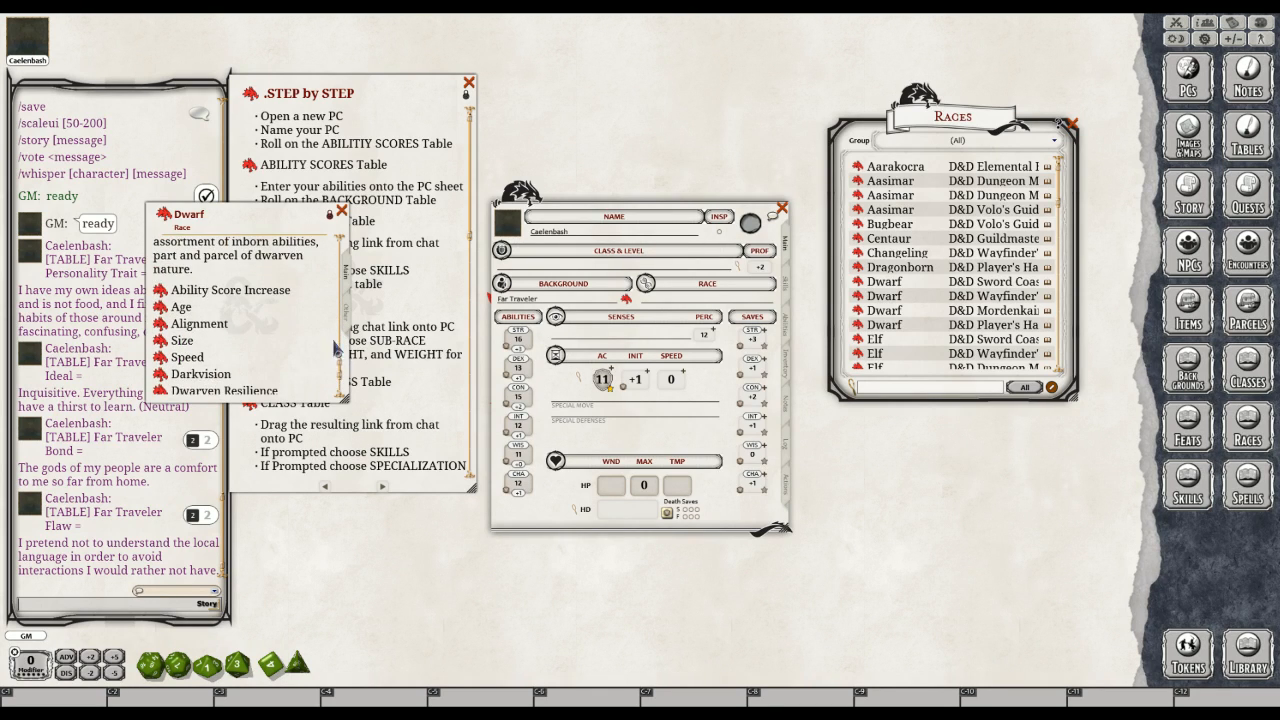
pyautogui.scroll(15, 330, 292)
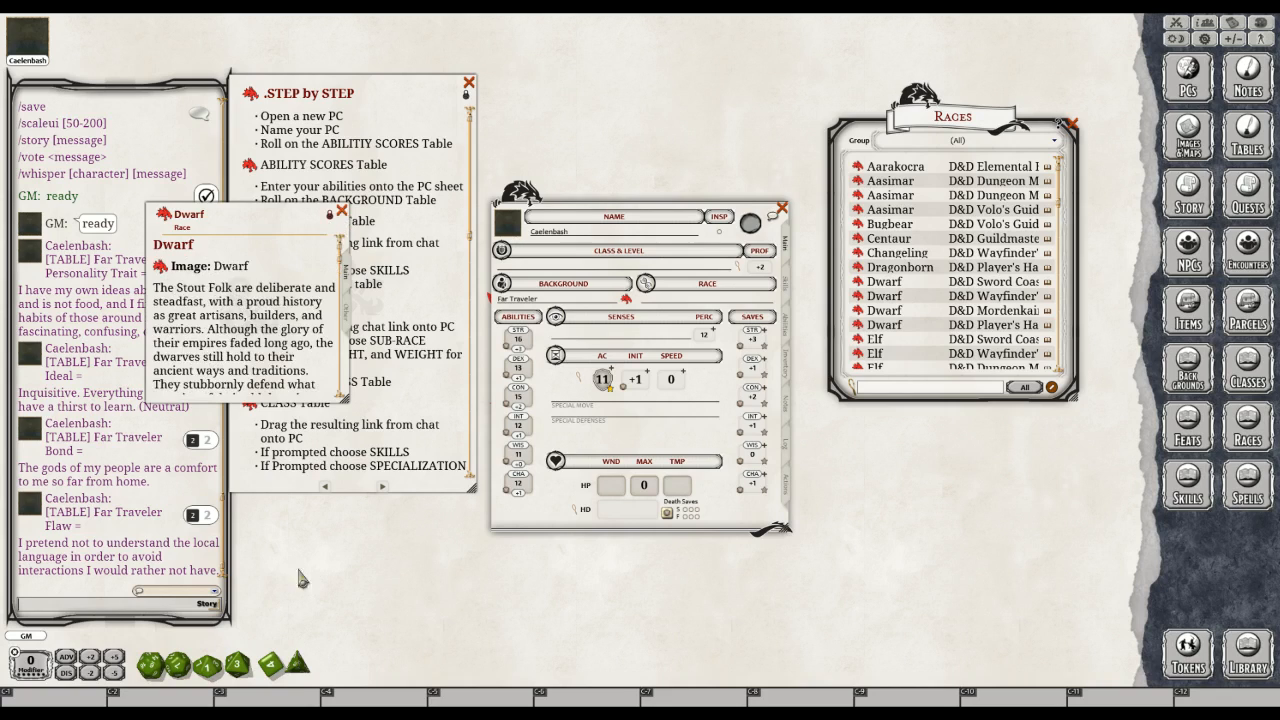
pyautogui.click(342, 212)
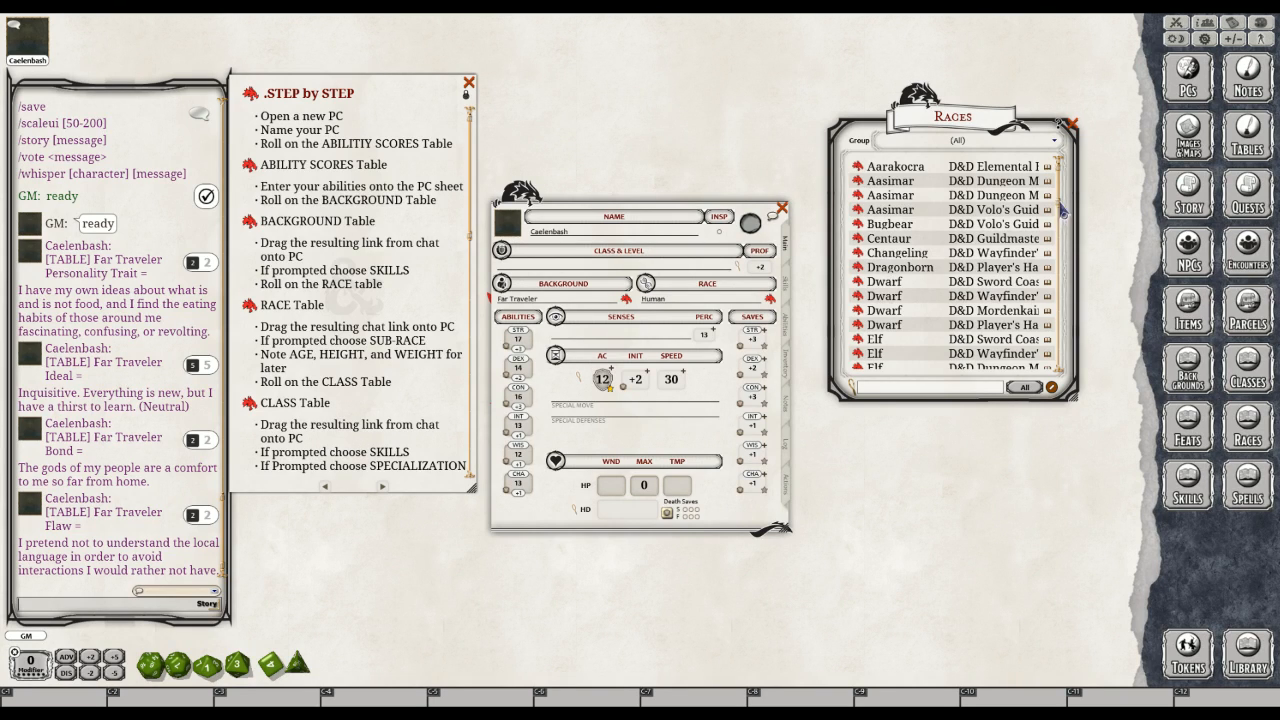
# Look through the Races list down to the Human variants, and close the list
pyautogui.scroll(-3, 1060, 214)
pyautogui.scroll(3, 1060, 214)
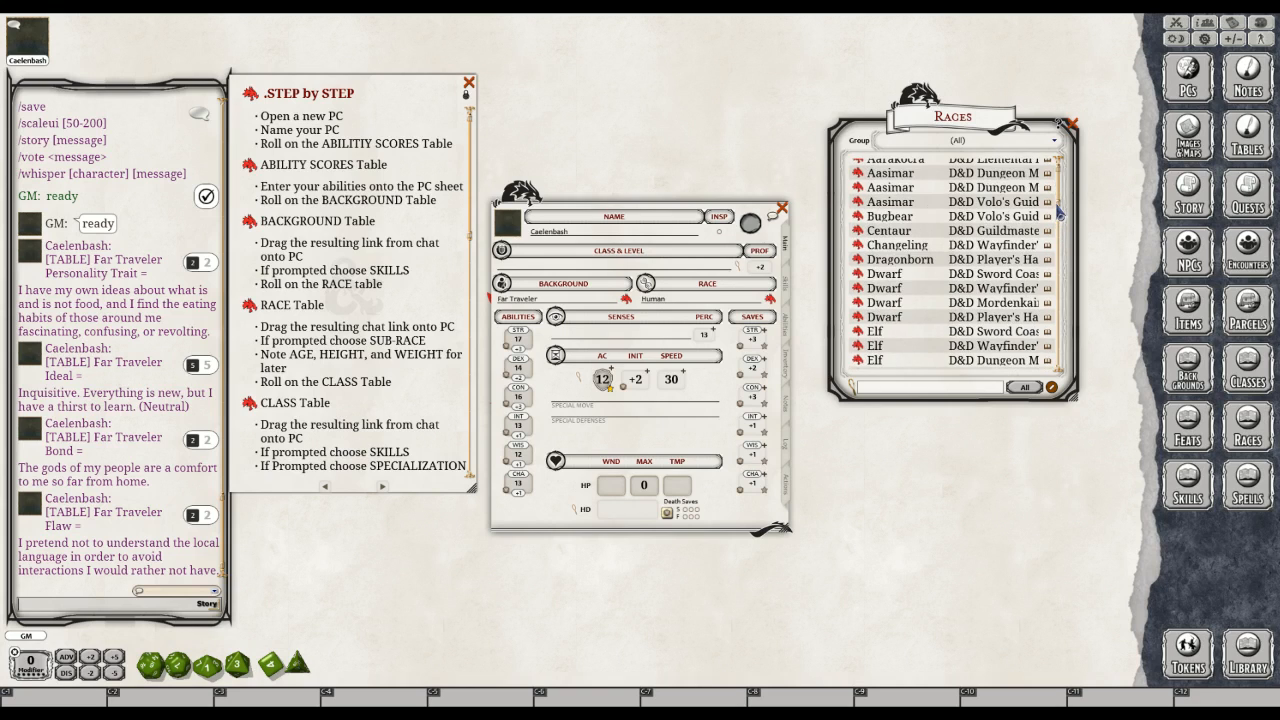
pyautogui.scroll(-1, 1066, 260)
pyautogui.scroll(-10, 1066, 260)
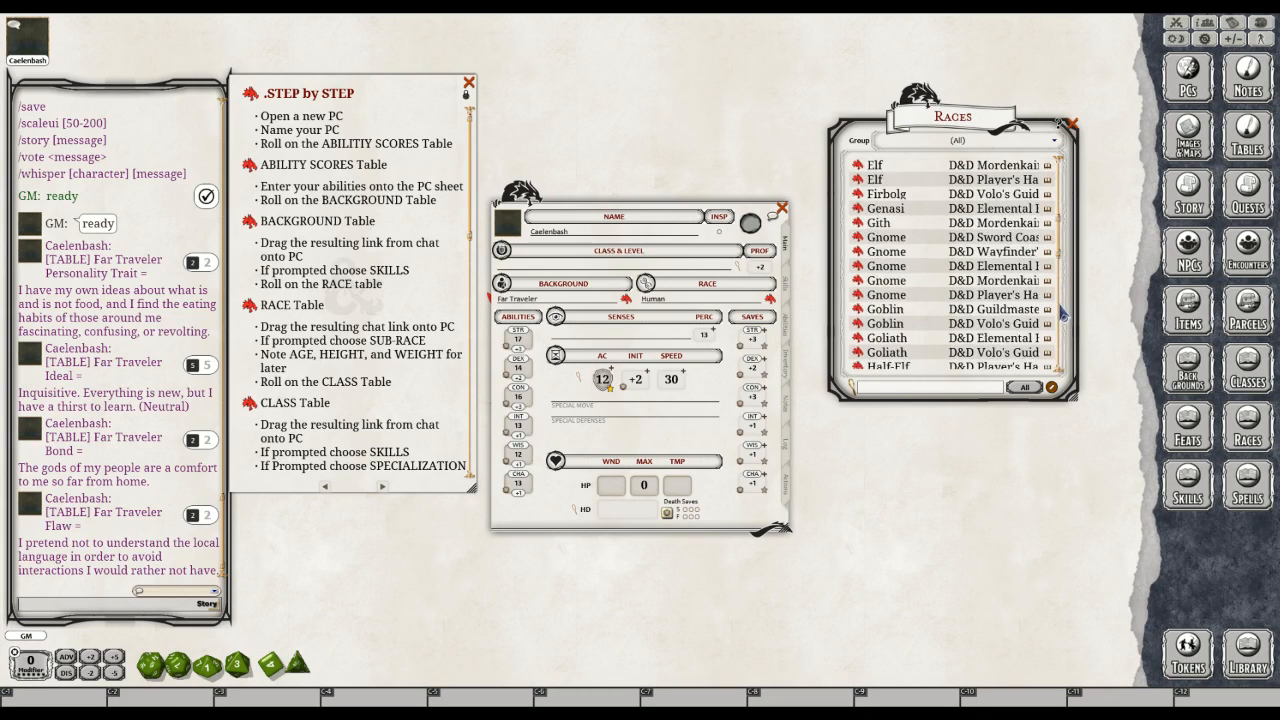
pyautogui.scroll(3, 1063, 296)
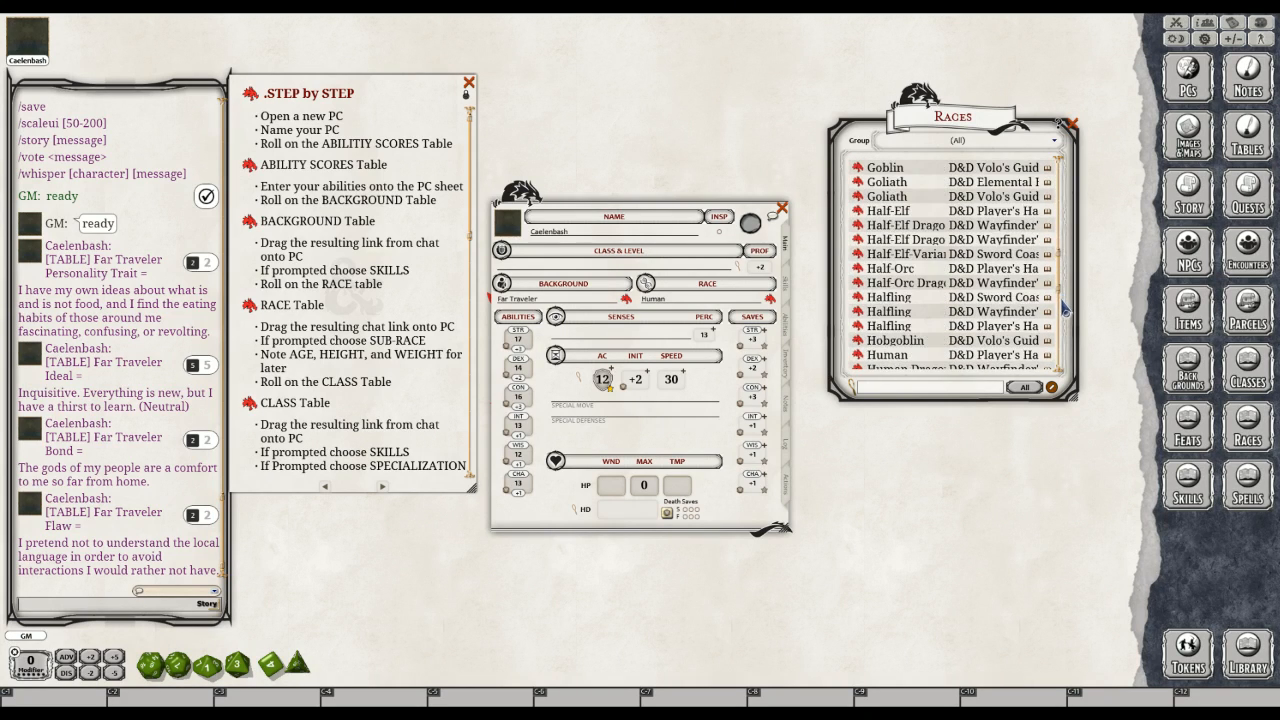
pyautogui.scroll(-2, 1066, 310)
pyautogui.scroll(-2, 1066, 313)
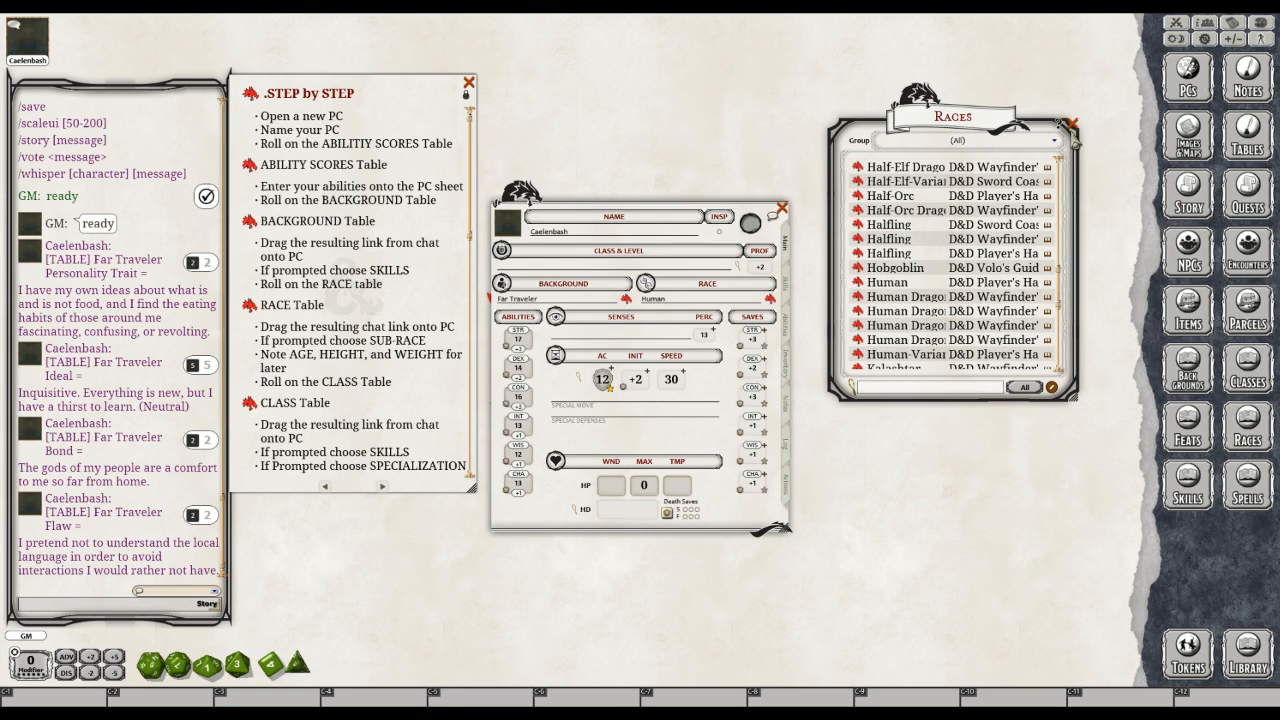
pyautogui.click(1072, 126)
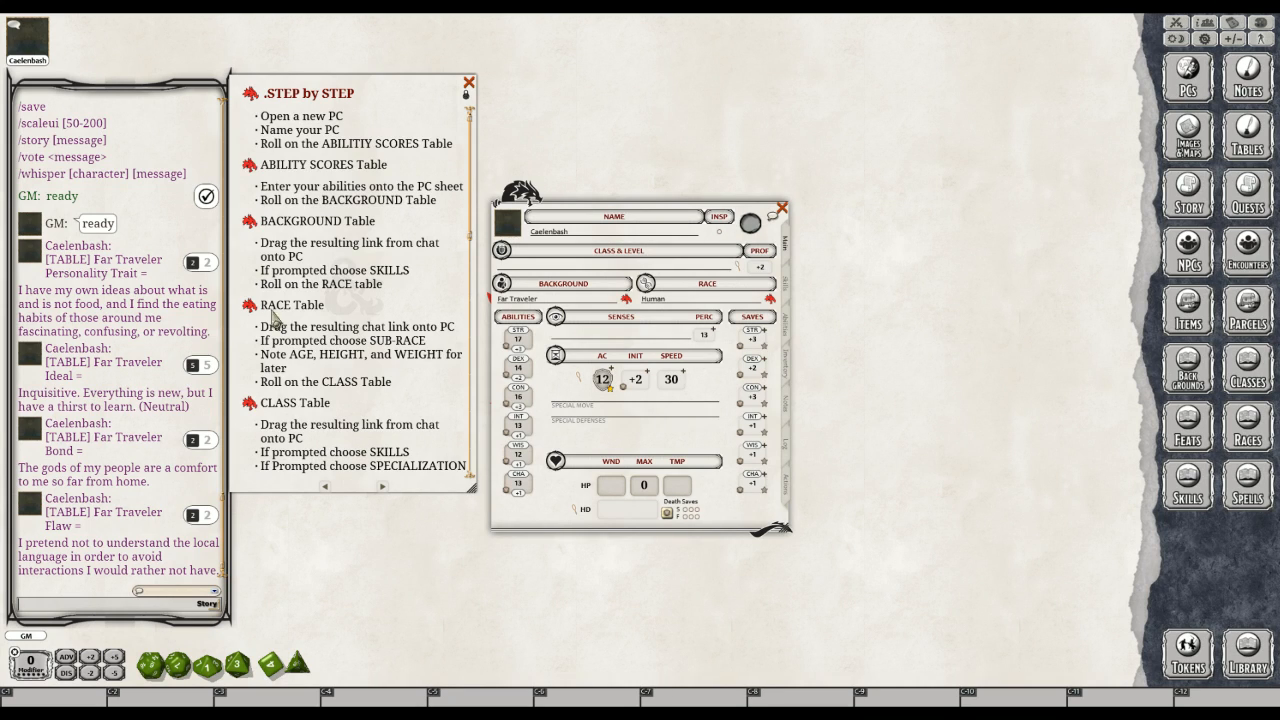
# Open the RACE Table from the step-by-step guide, look over its sourcebook entries, and close it
pyautogui.click(248, 311)
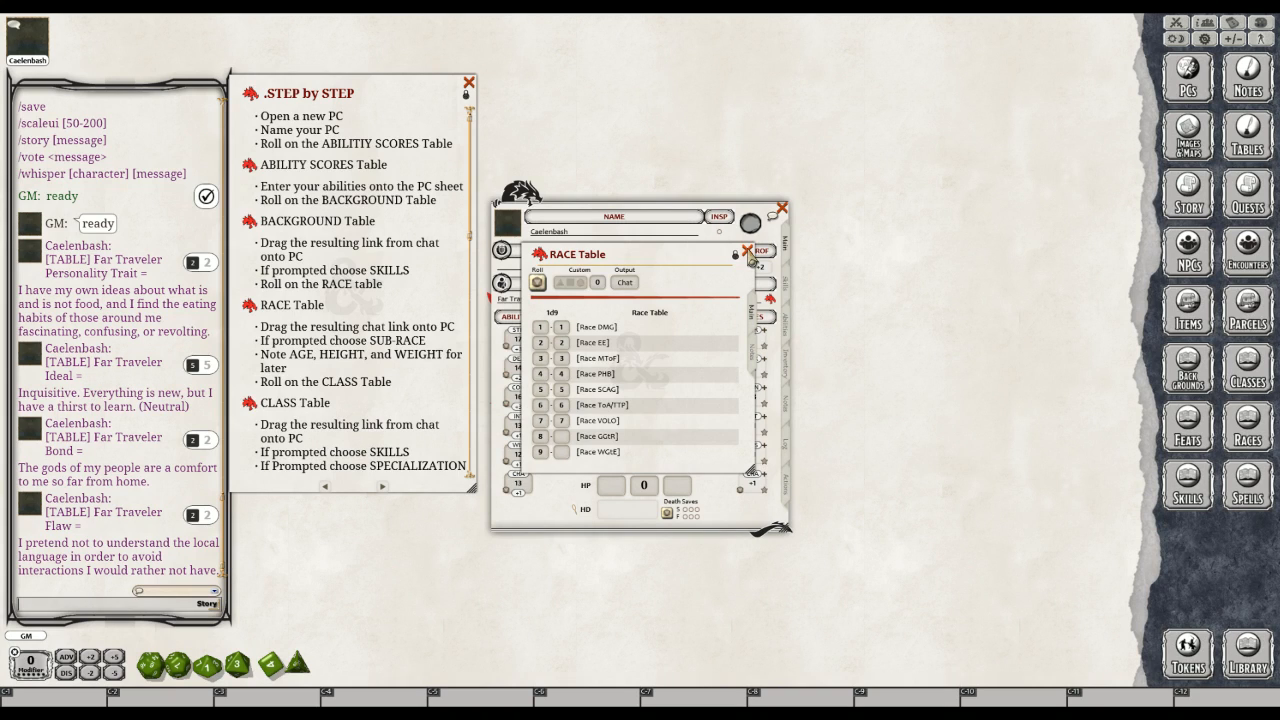
pyautogui.click(748, 252)
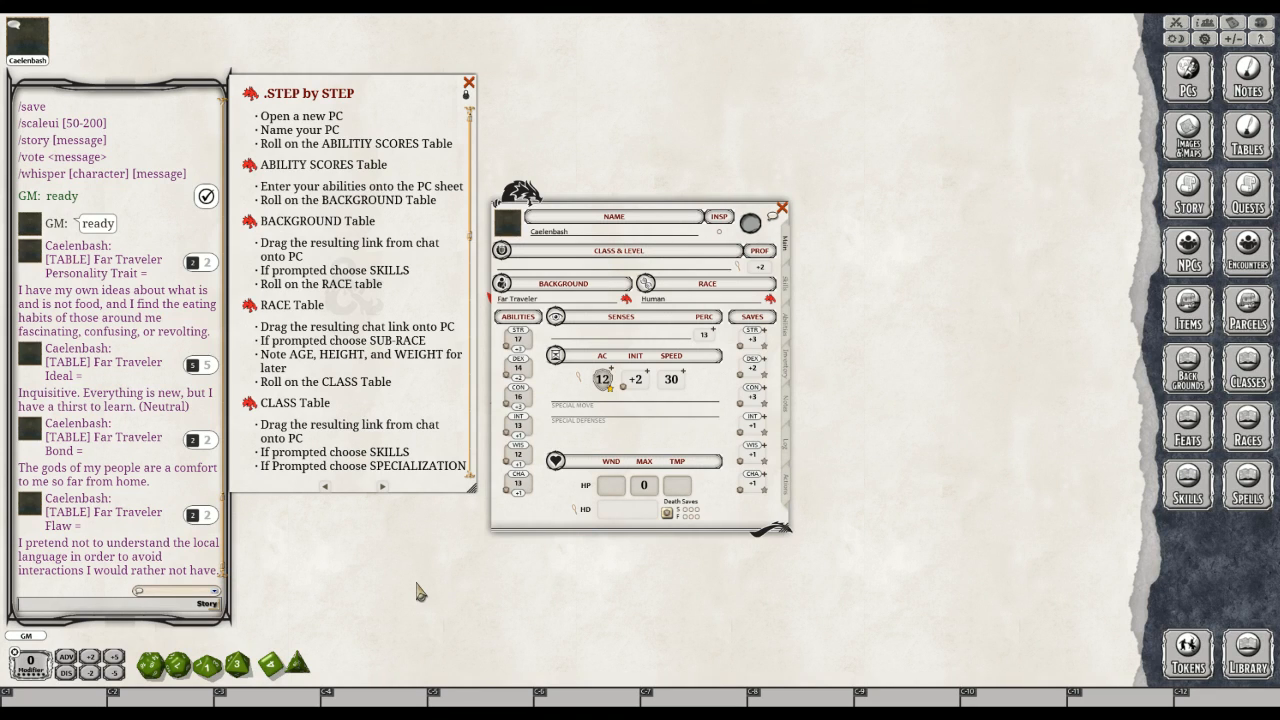
# Review the character's features, proficiencies, languages and skills on the sheet, and return to its main page
pyautogui.click(785, 323)
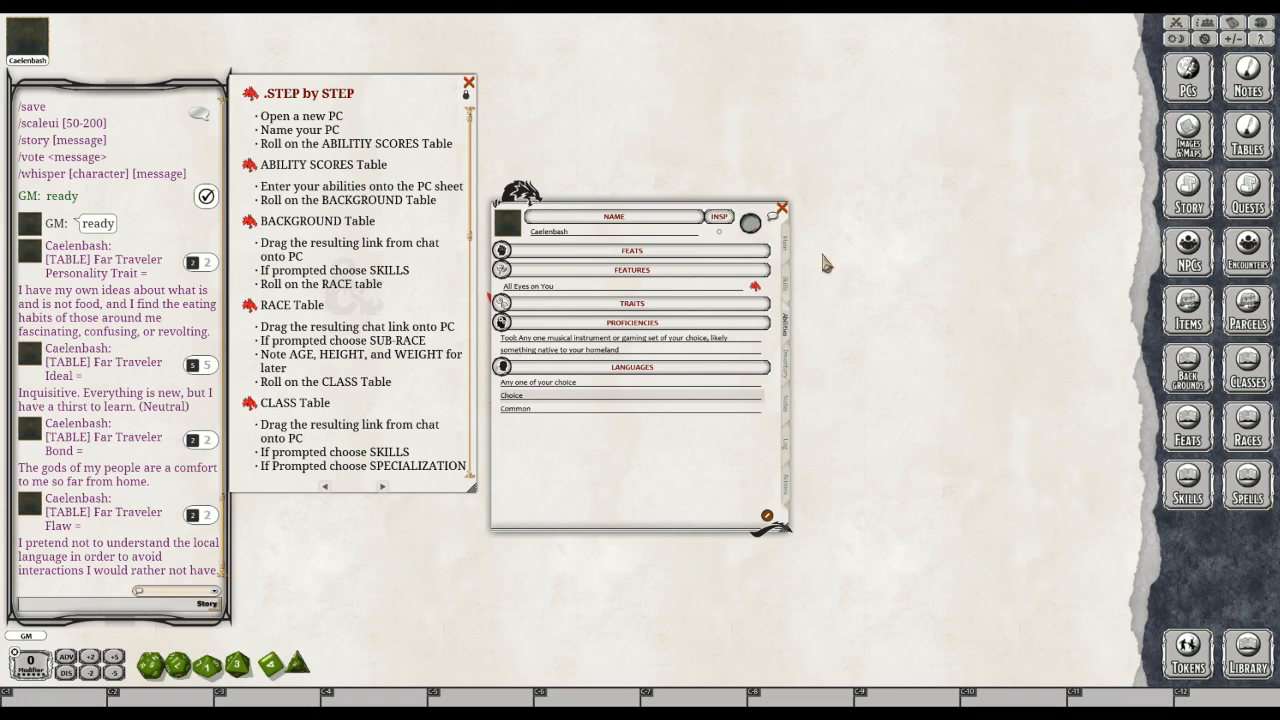
pyautogui.click(786, 286)
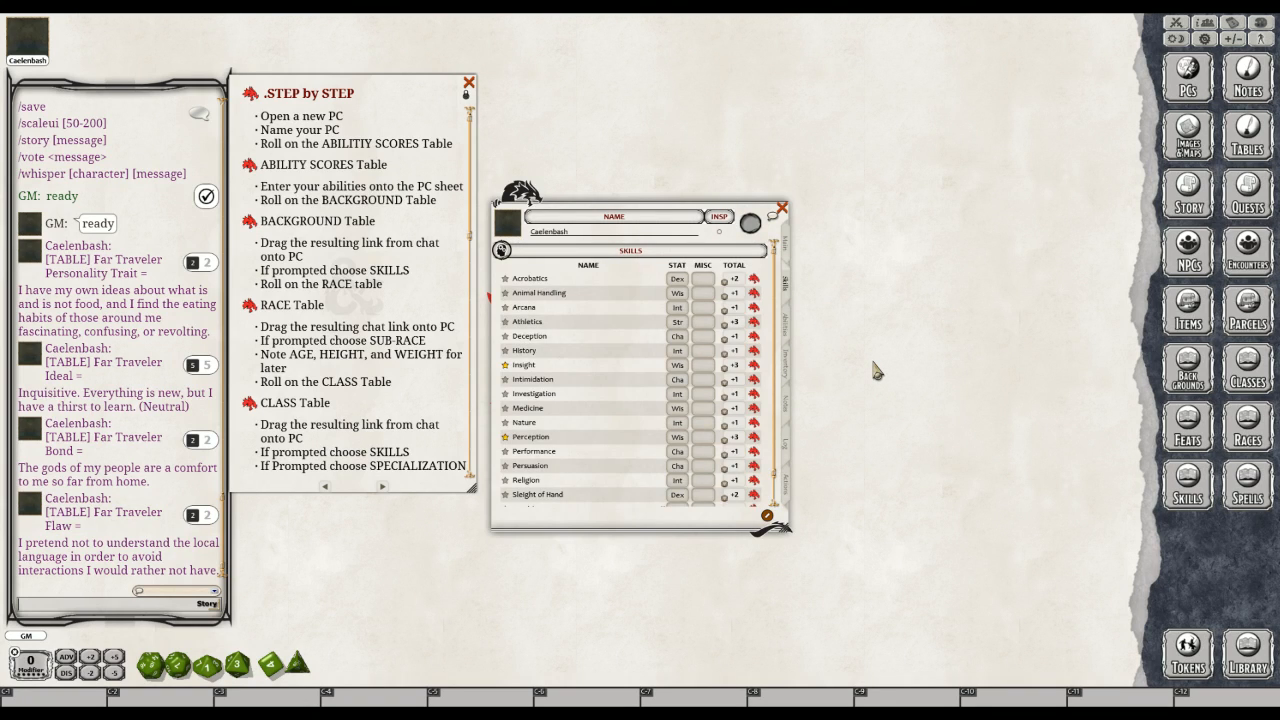
pyautogui.click(787, 248)
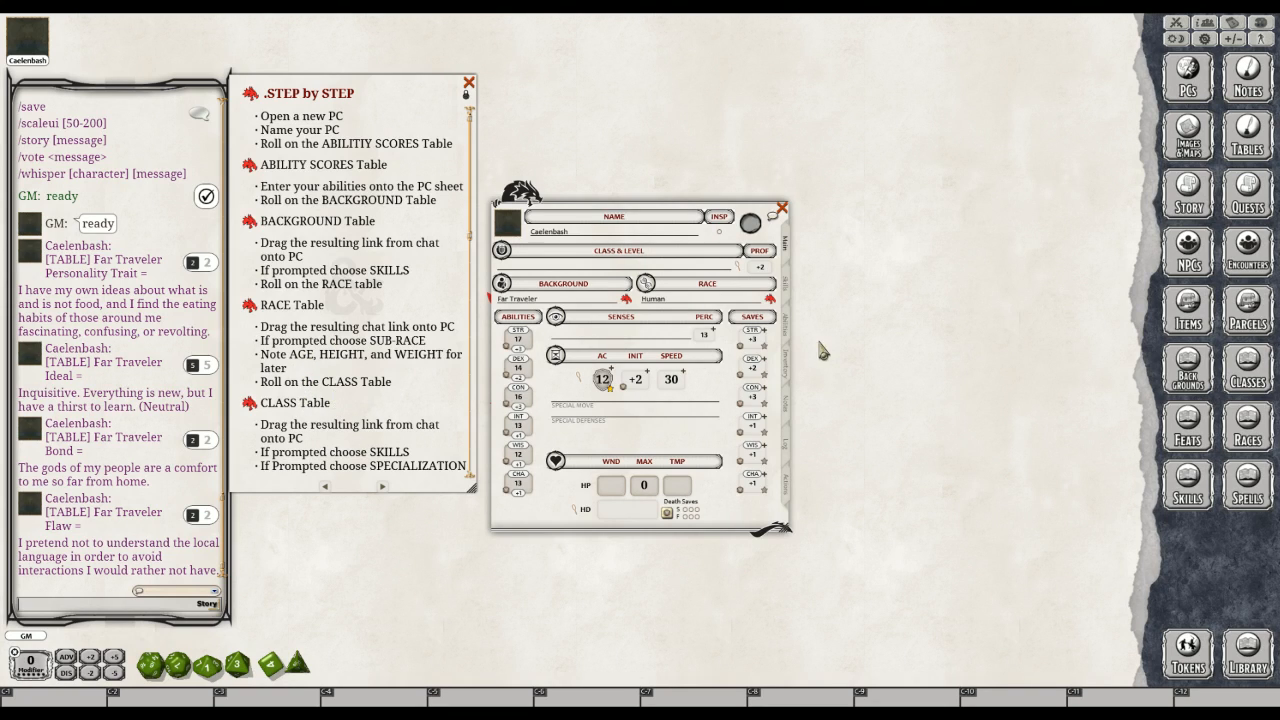
# Check the guide's RACE Table again, skim the beginning of the full Tables list, and close both windows
pyautogui.click(251, 313)
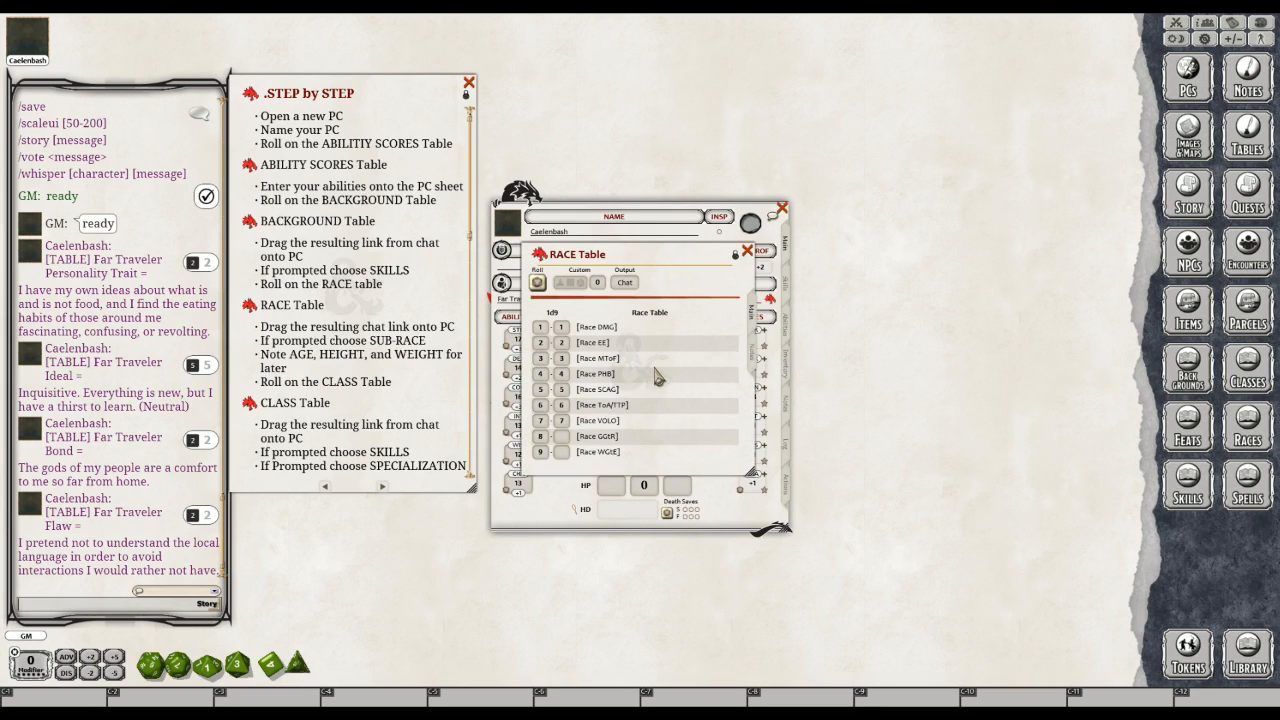
pyautogui.click(747, 251)
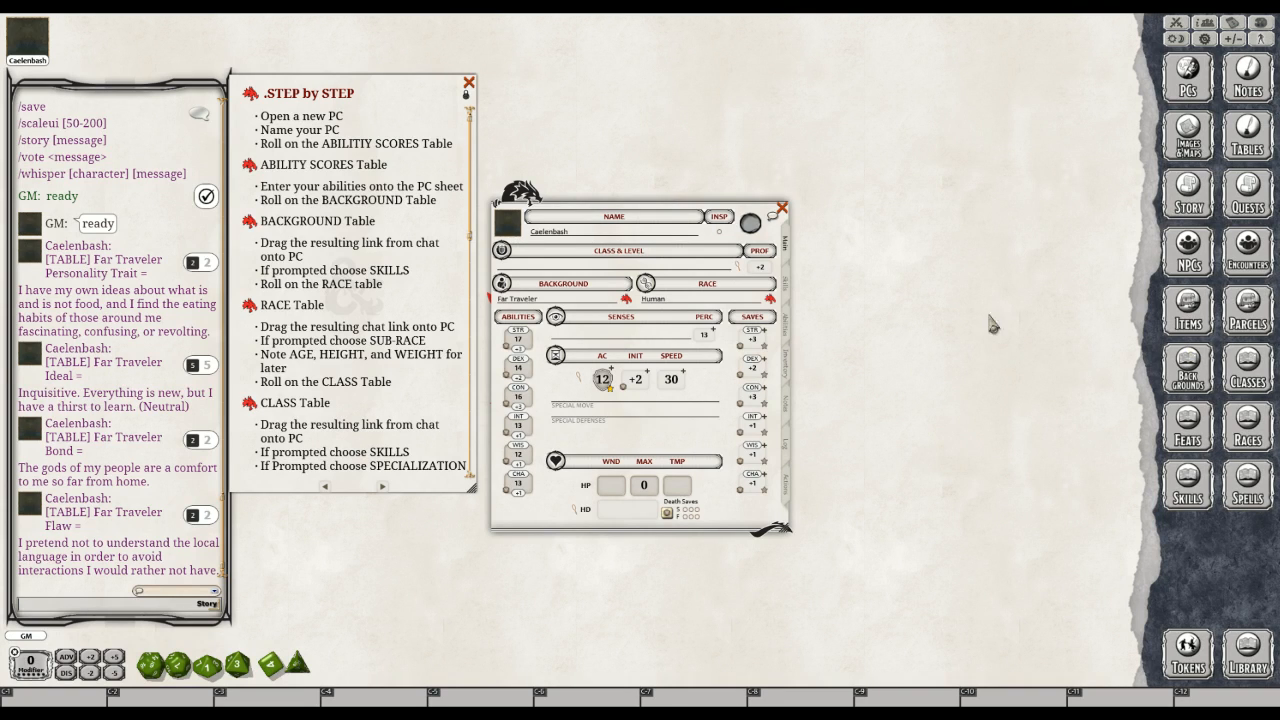
pyautogui.click(1262, 148)
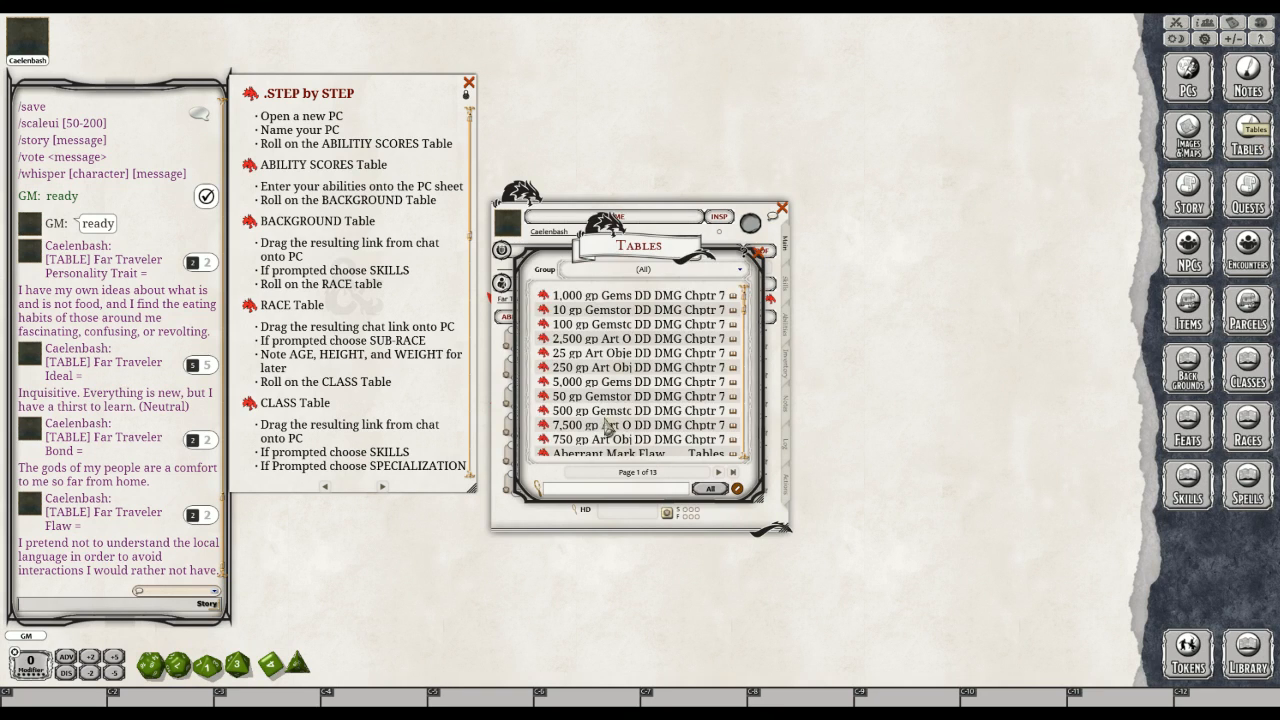
pyautogui.scroll(-2, 736, 282)
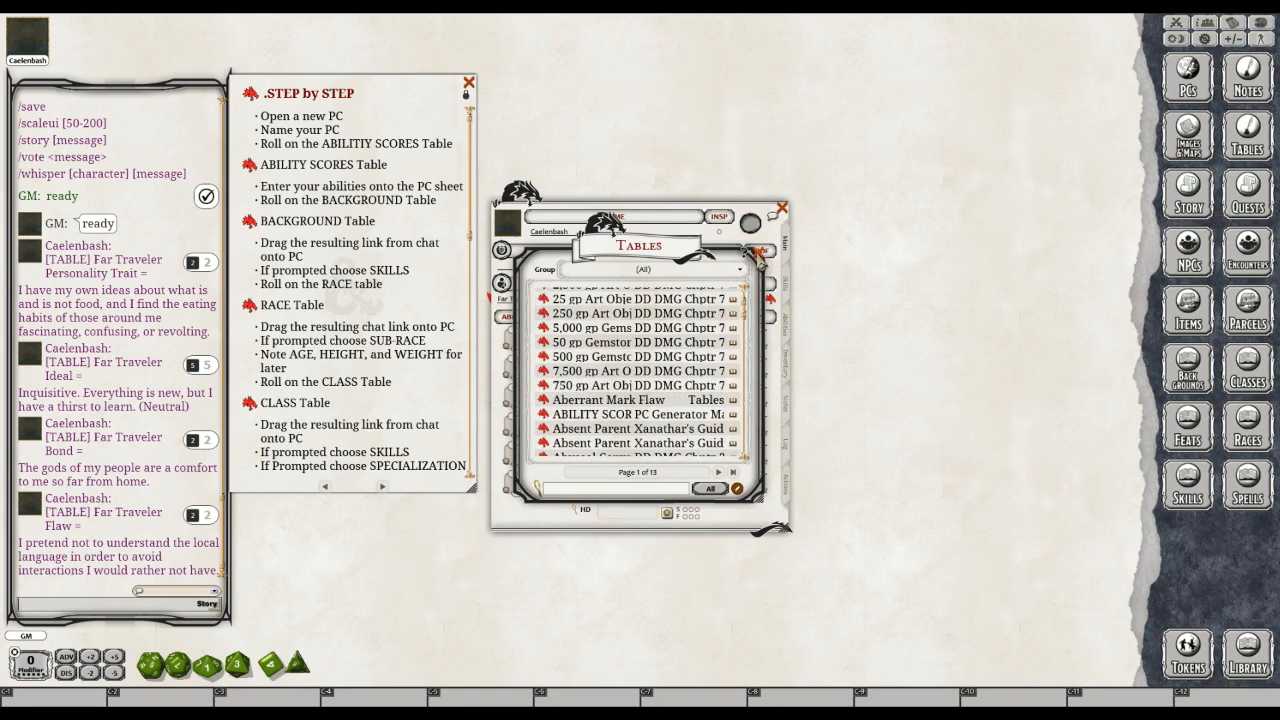
pyautogui.click(760, 257)
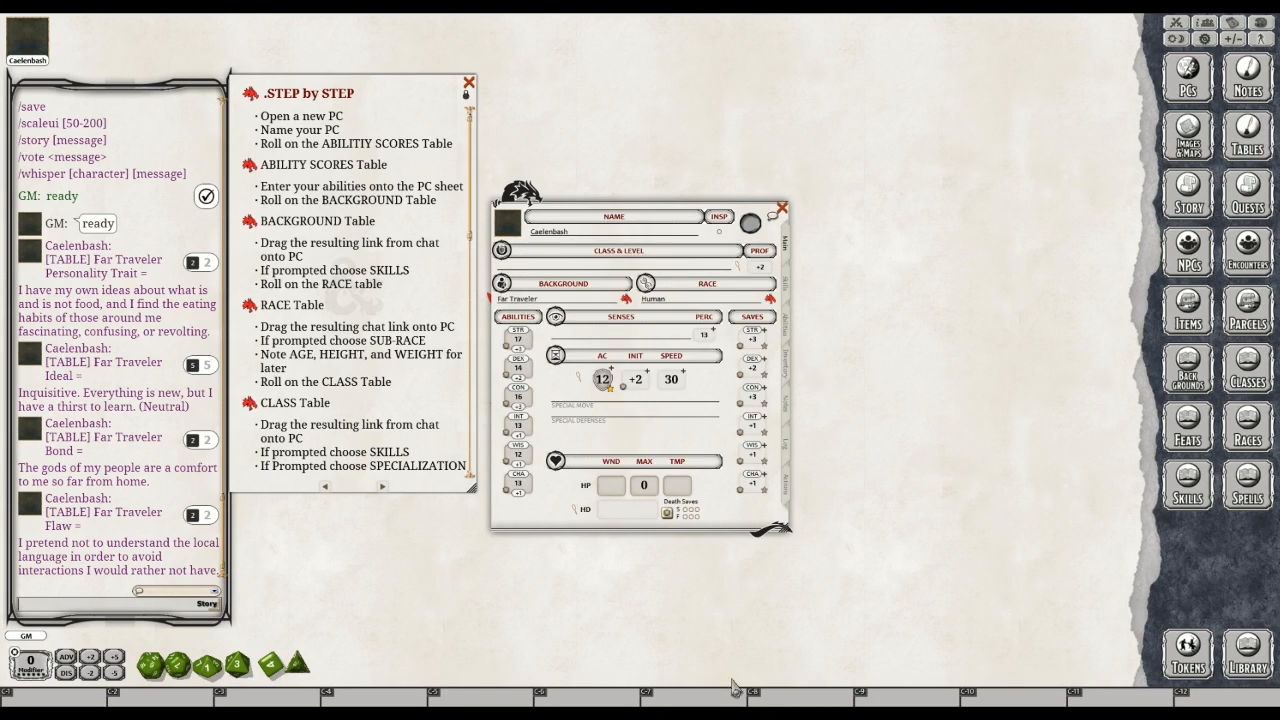
# Open the Library and bring up the tables contained in the 5E Random PC Generator - REVAMPED module
pyautogui.click(1245, 652)
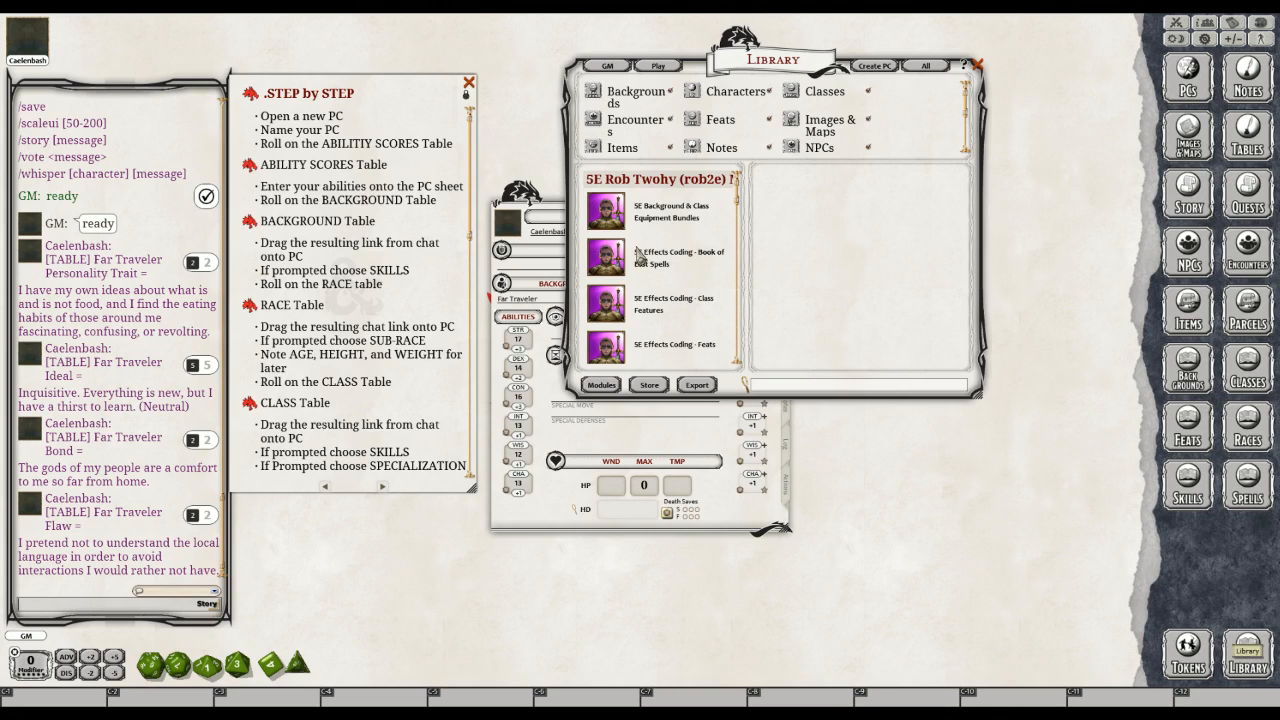
pyautogui.scroll(-2, 680, 250)
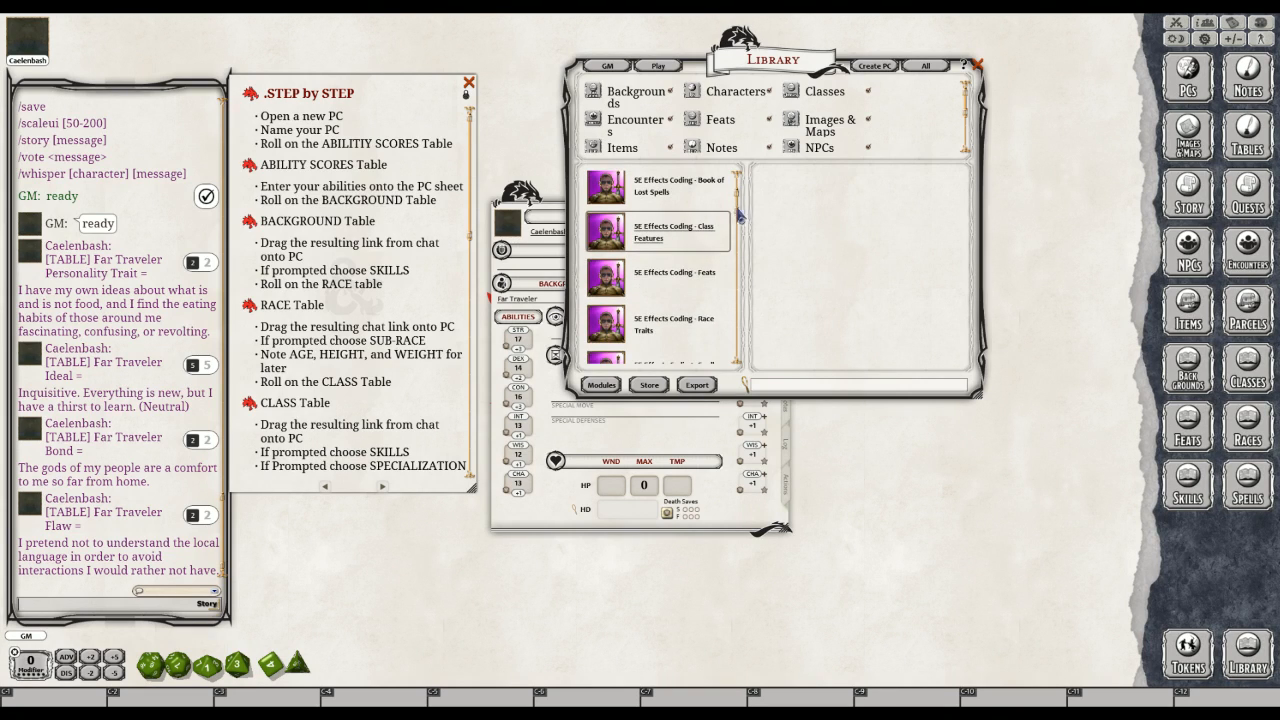
pyautogui.scroll(-6, 741, 264)
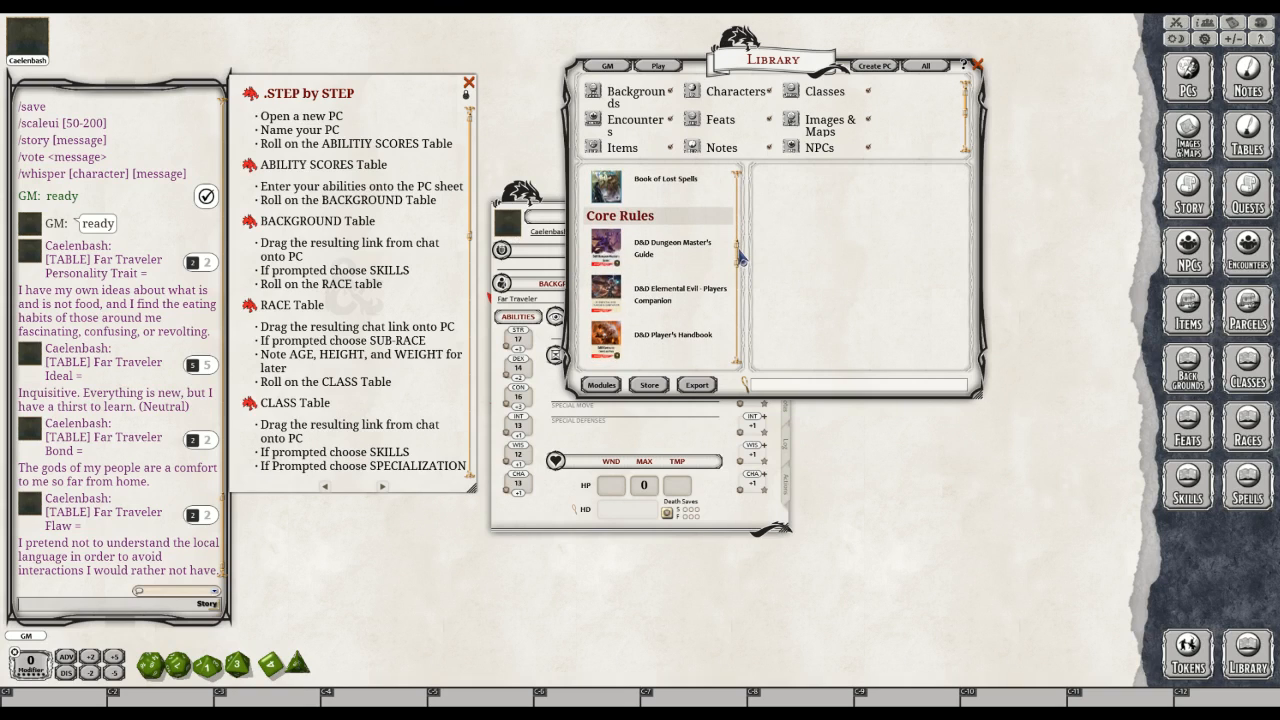
pyautogui.scroll(5, 741, 250)
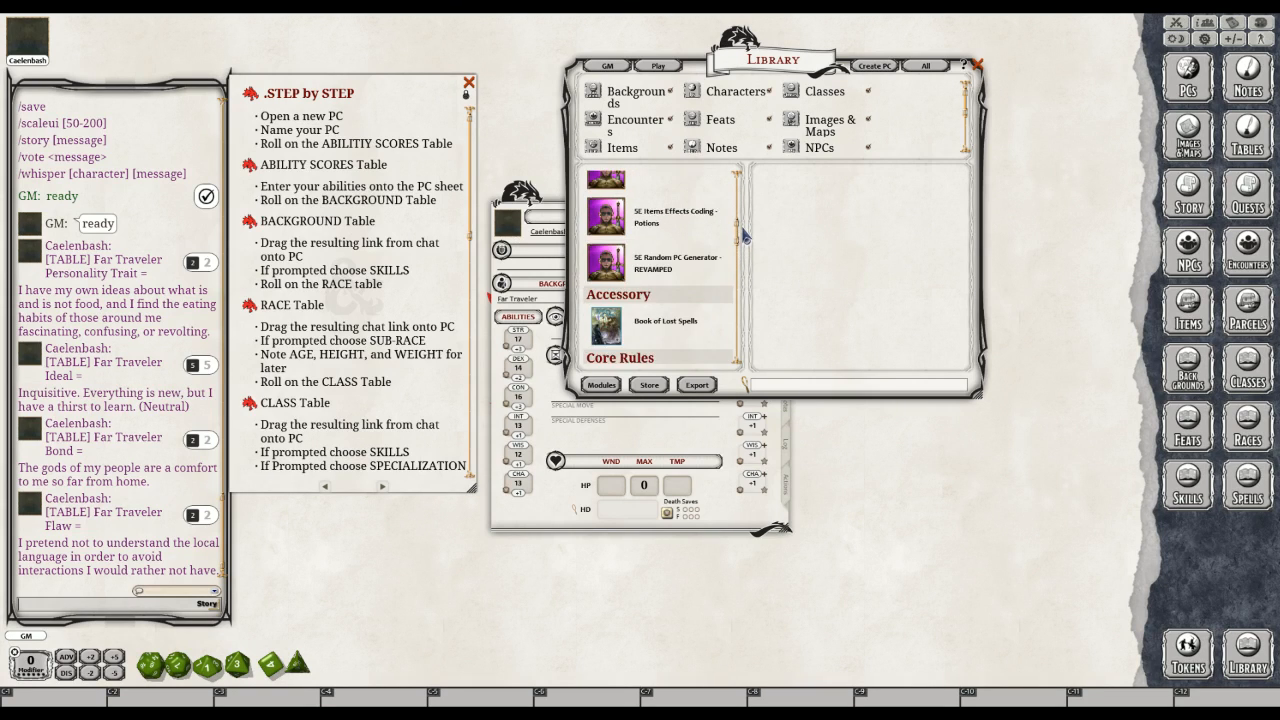
pyautogui.scroll(1, 744, 235)
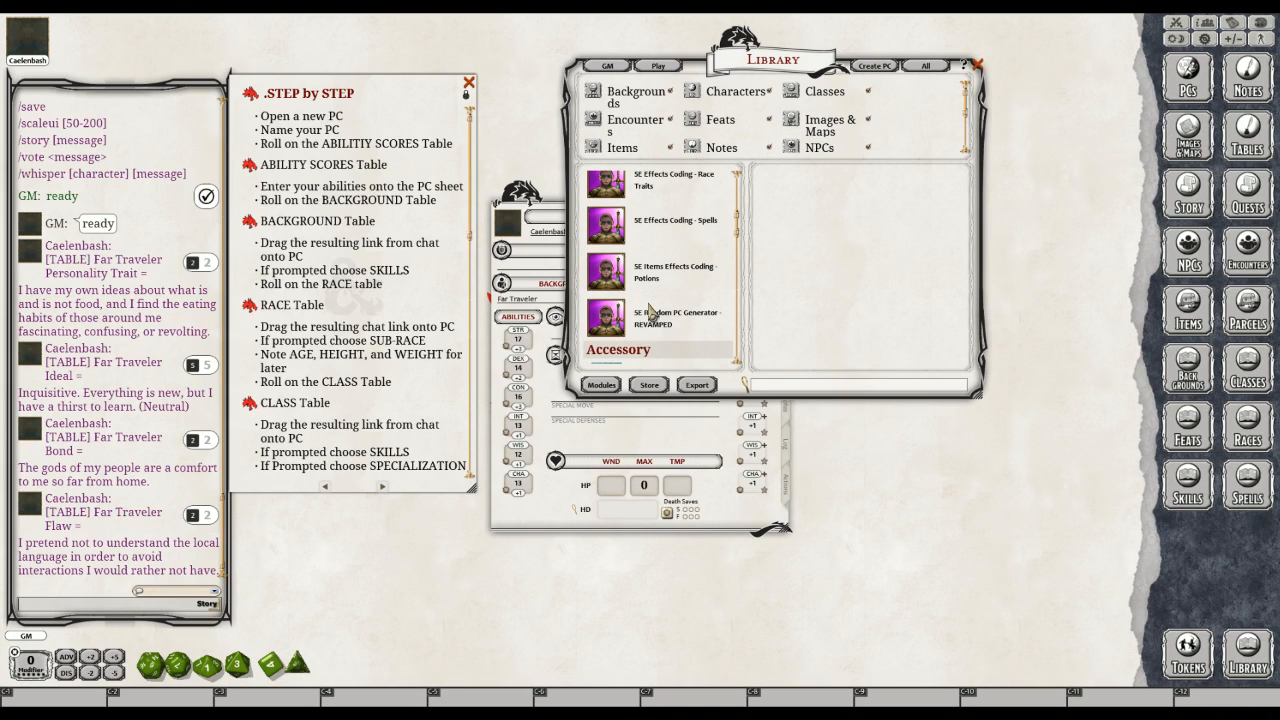
pyautogui.click(669, 336)
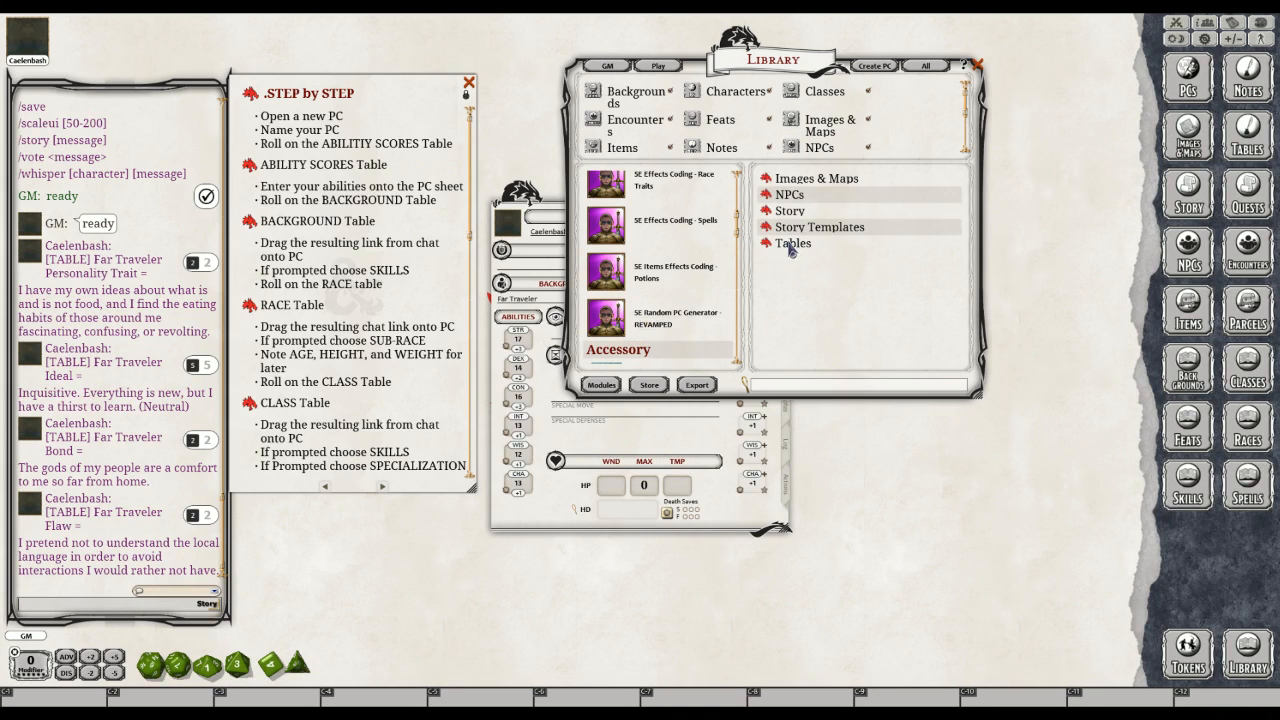
pyautogui.click(790, 250)
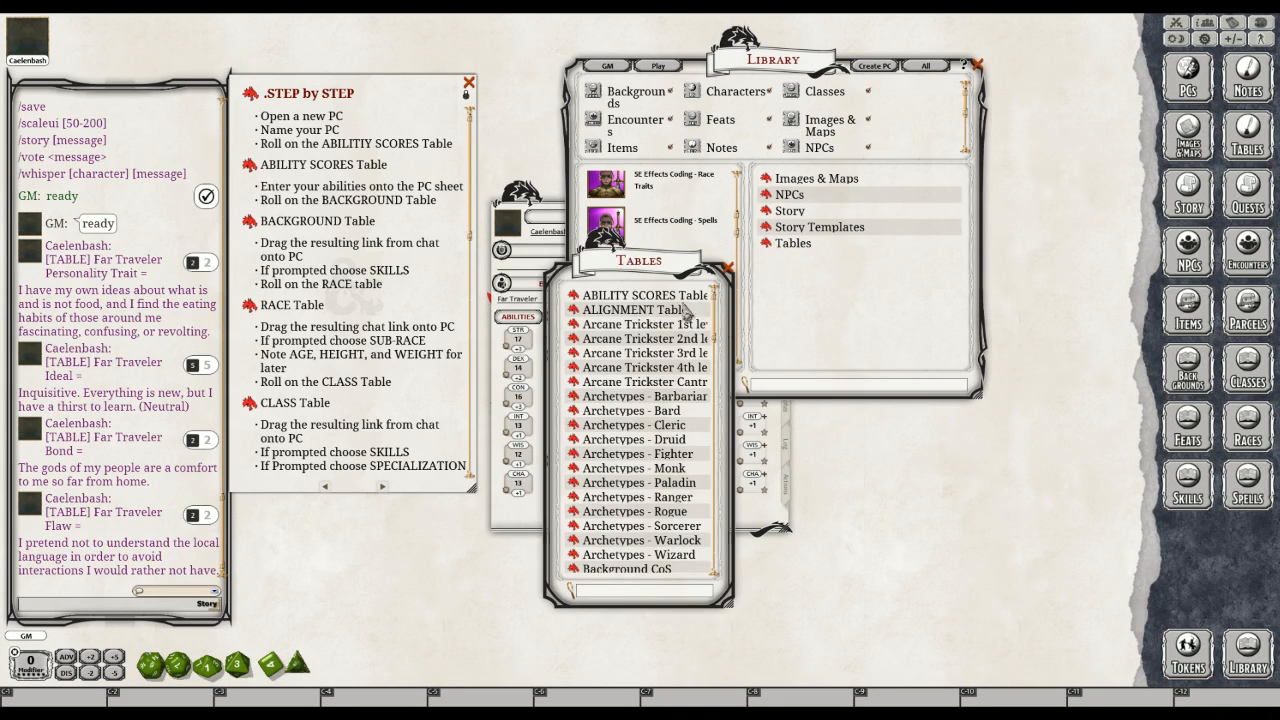
# Find the Race PHB table in the module's list of tables and open it
pyautogui.scroll(-3, 703, 348)
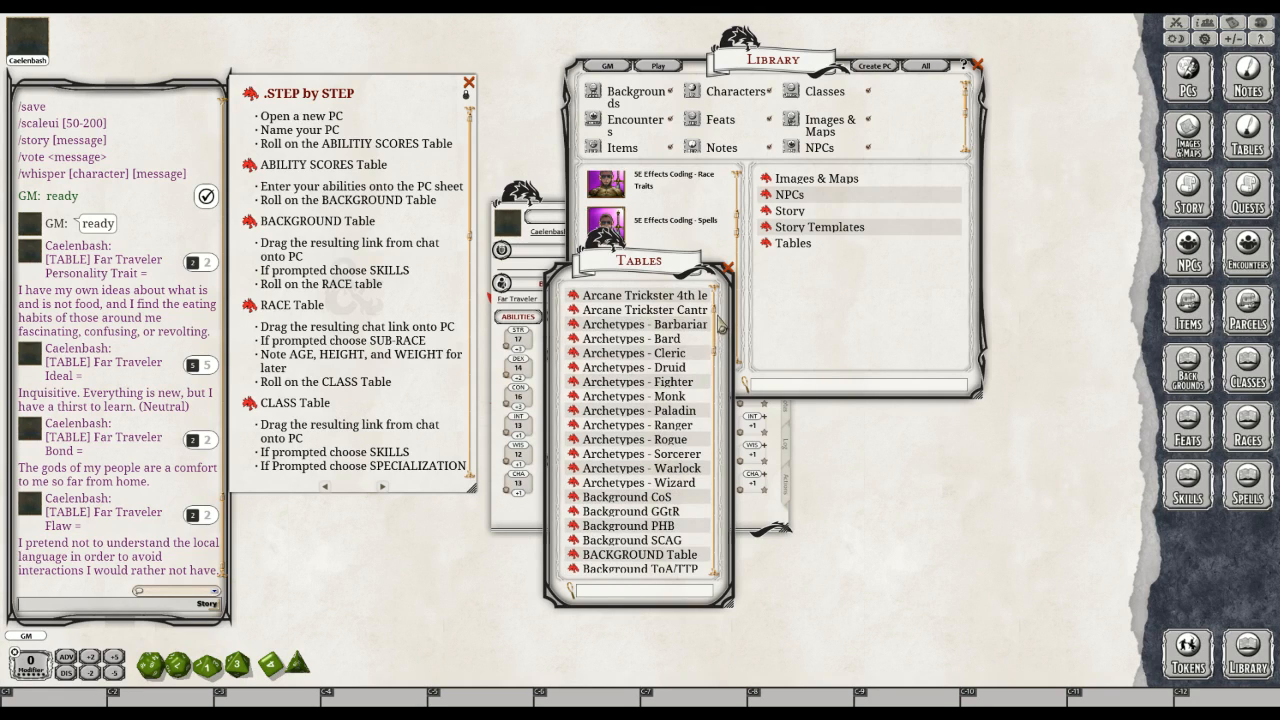
pyautogui.scroll(-15, 718, 450)
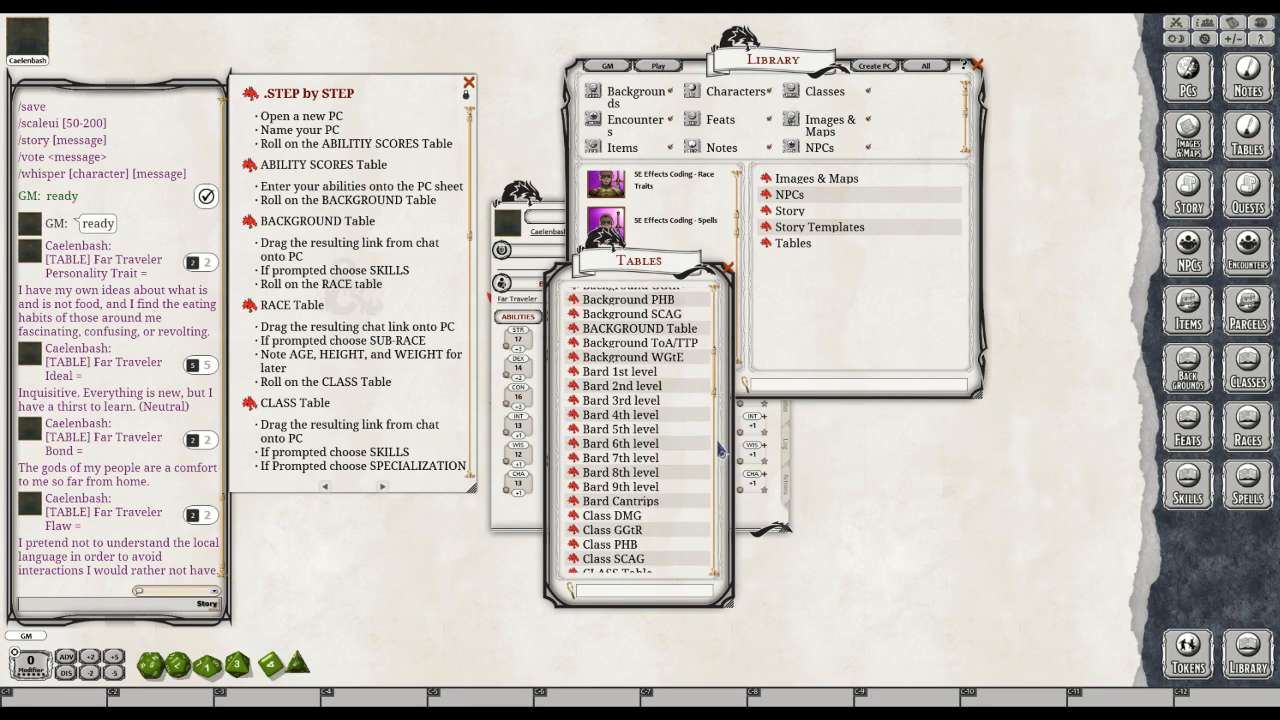
pyautogui.scroll(-15, 718, 480)
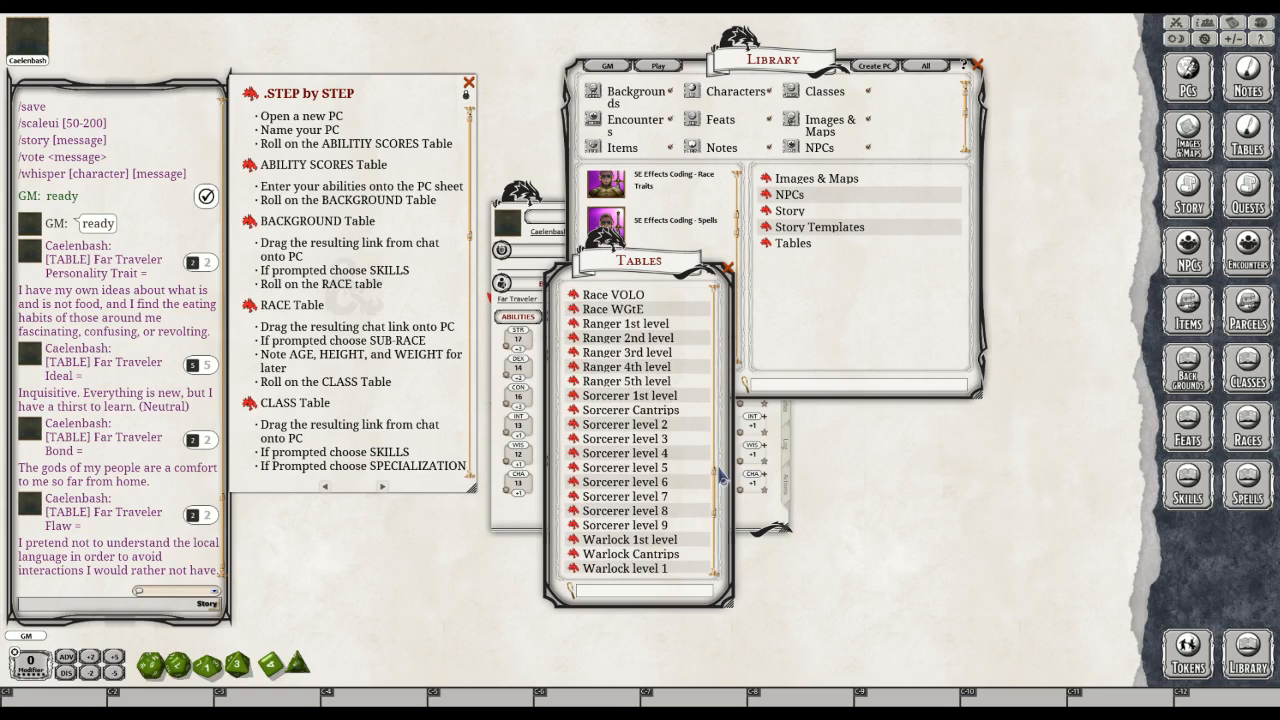
pyautogui.scroll(5, 728, 455)
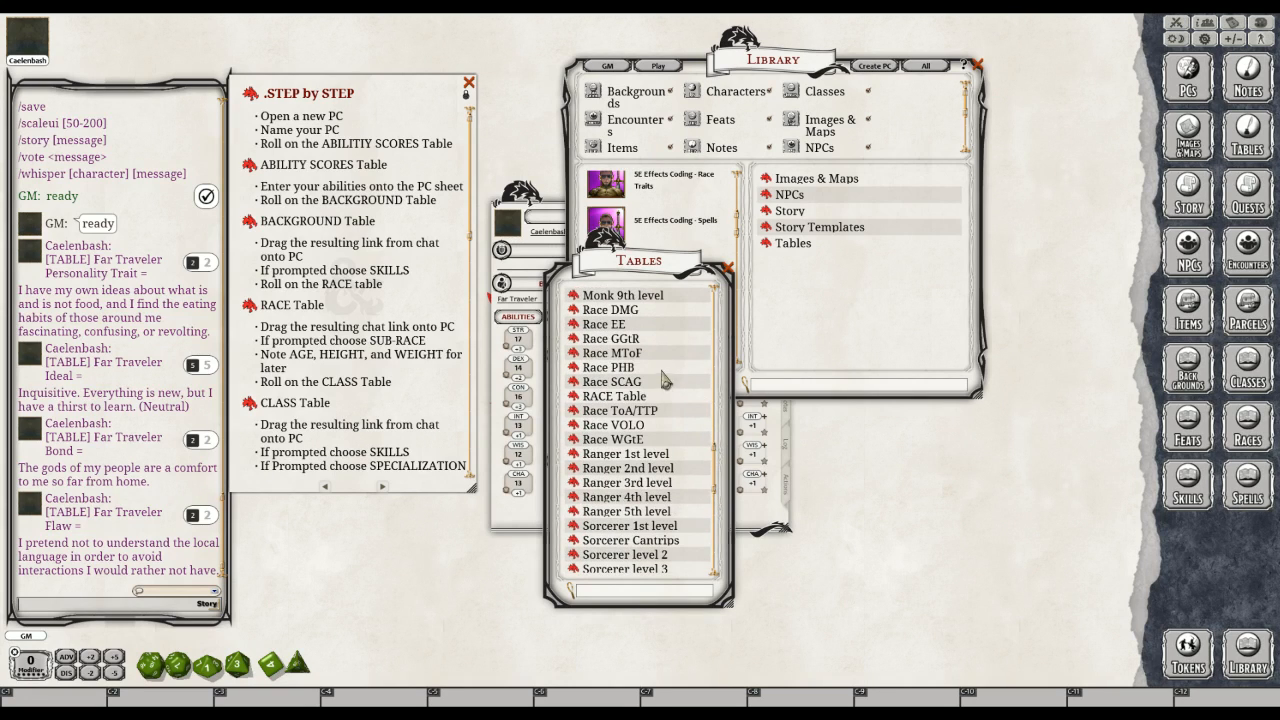
pyautogui.click(576, 372)
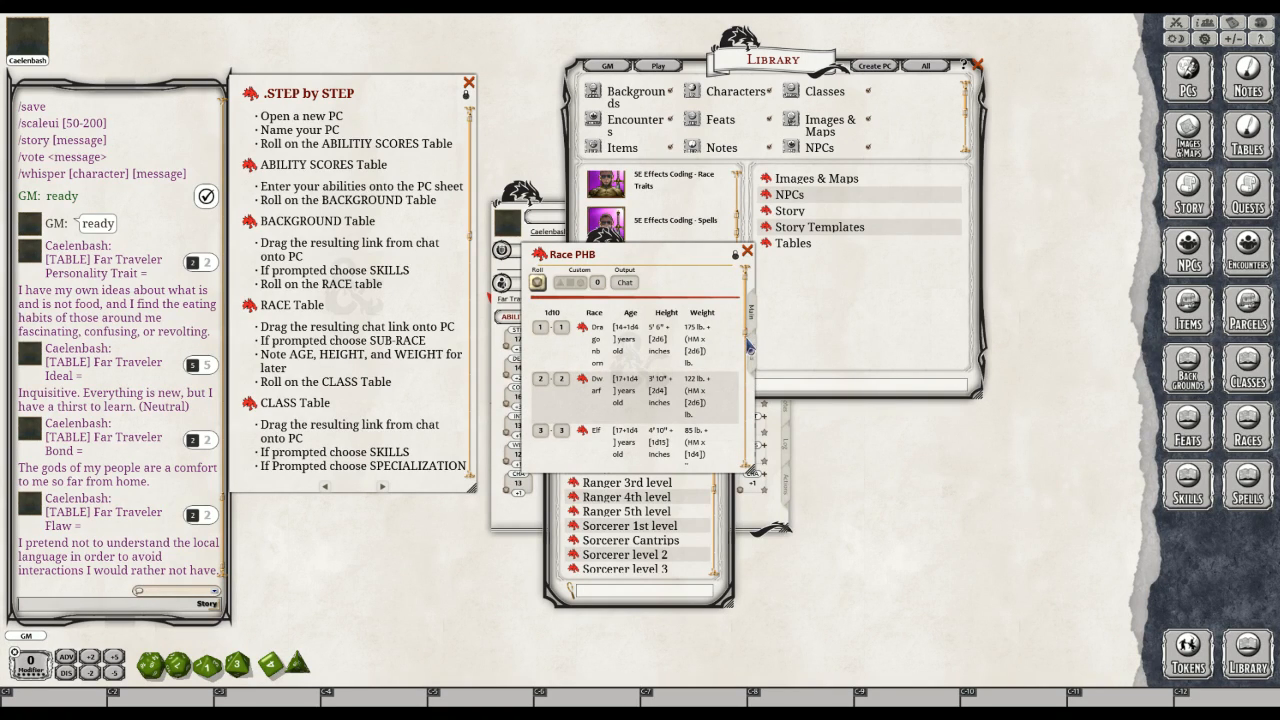
# Look through the race, age, height and weight entries of the Race PHB table down to Human
pyautogui.scroll(-1, 748, 346)
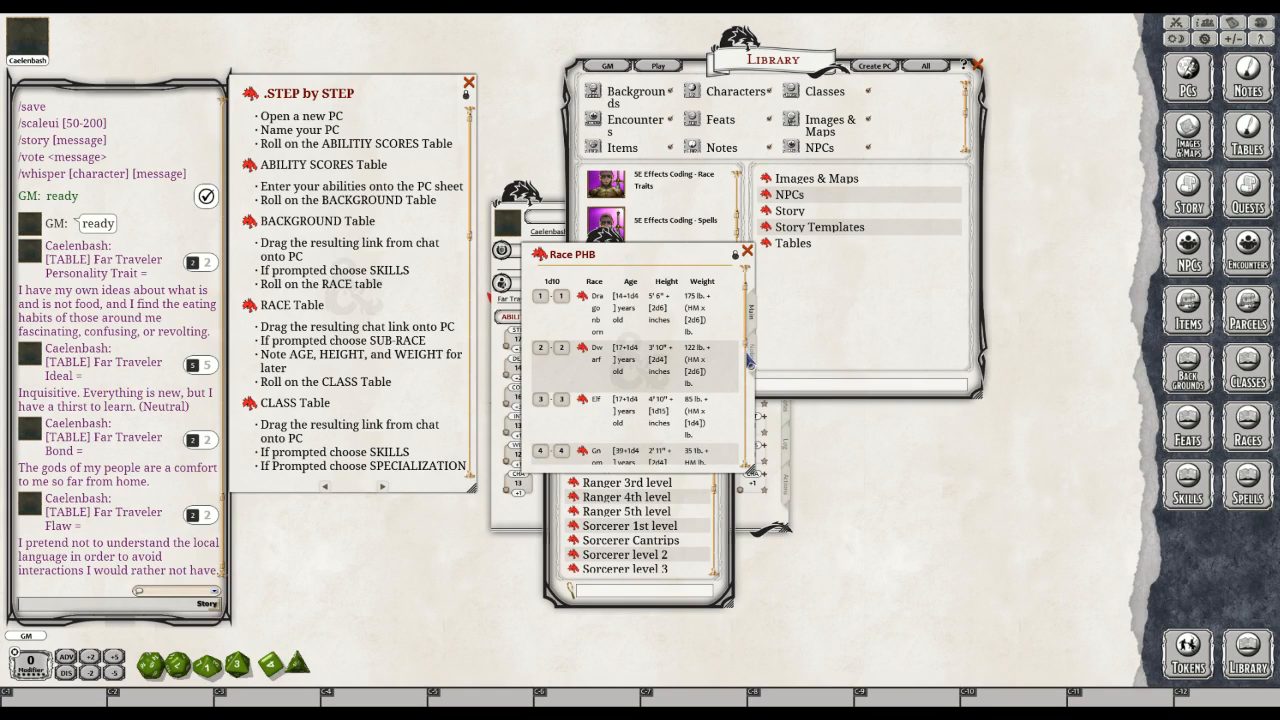
pyautogui.scroll(-3, 744, 377)
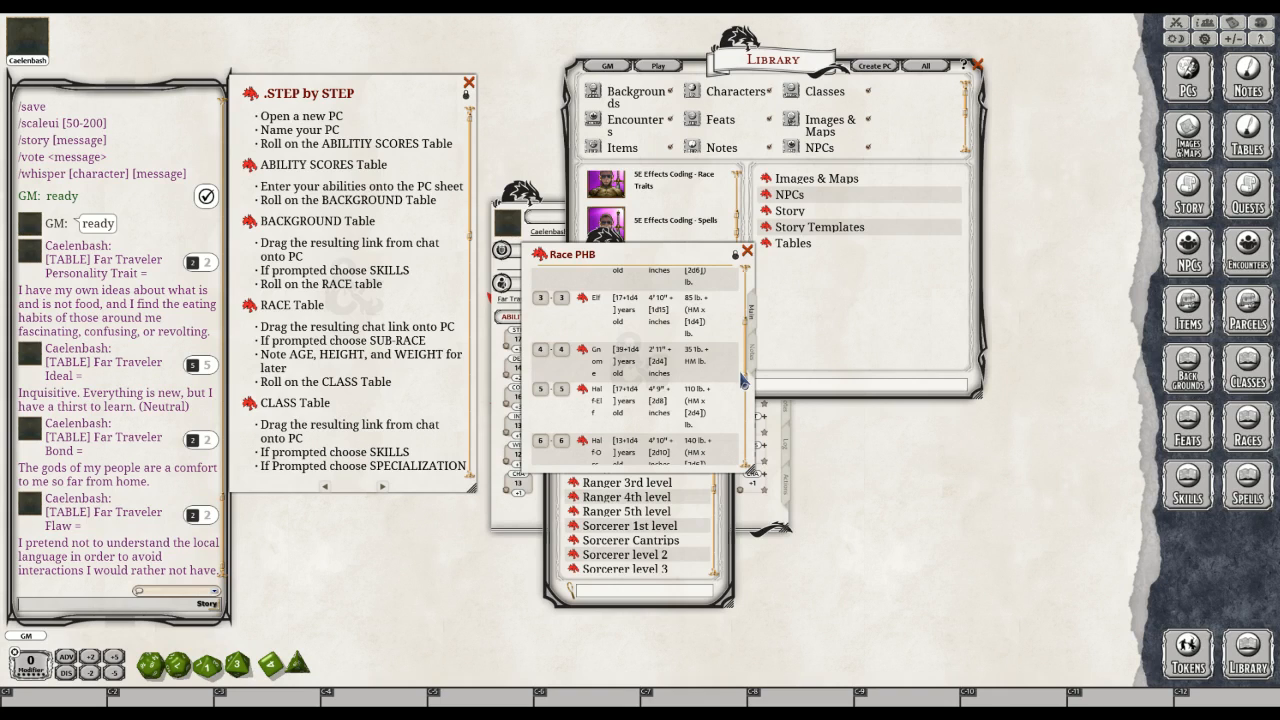
pyautogui.scroll(-2, 744, 399)
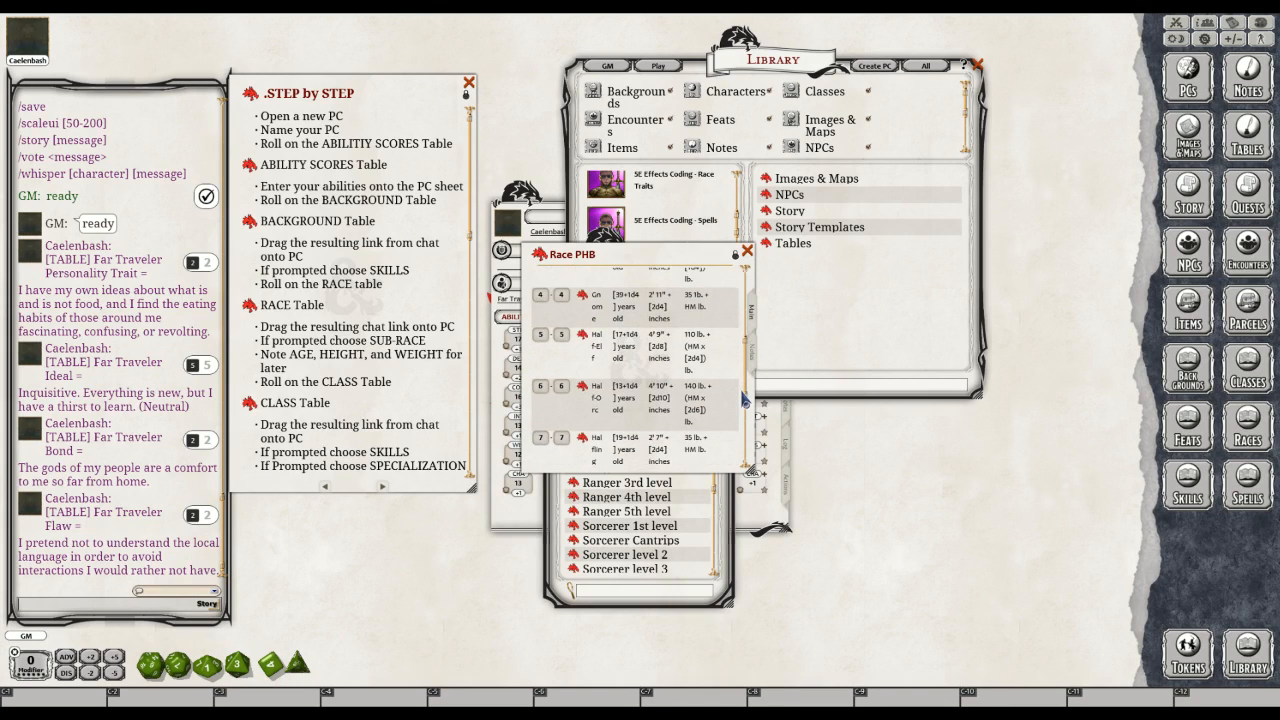
pyautogui.scroll(-3, 744, 425)
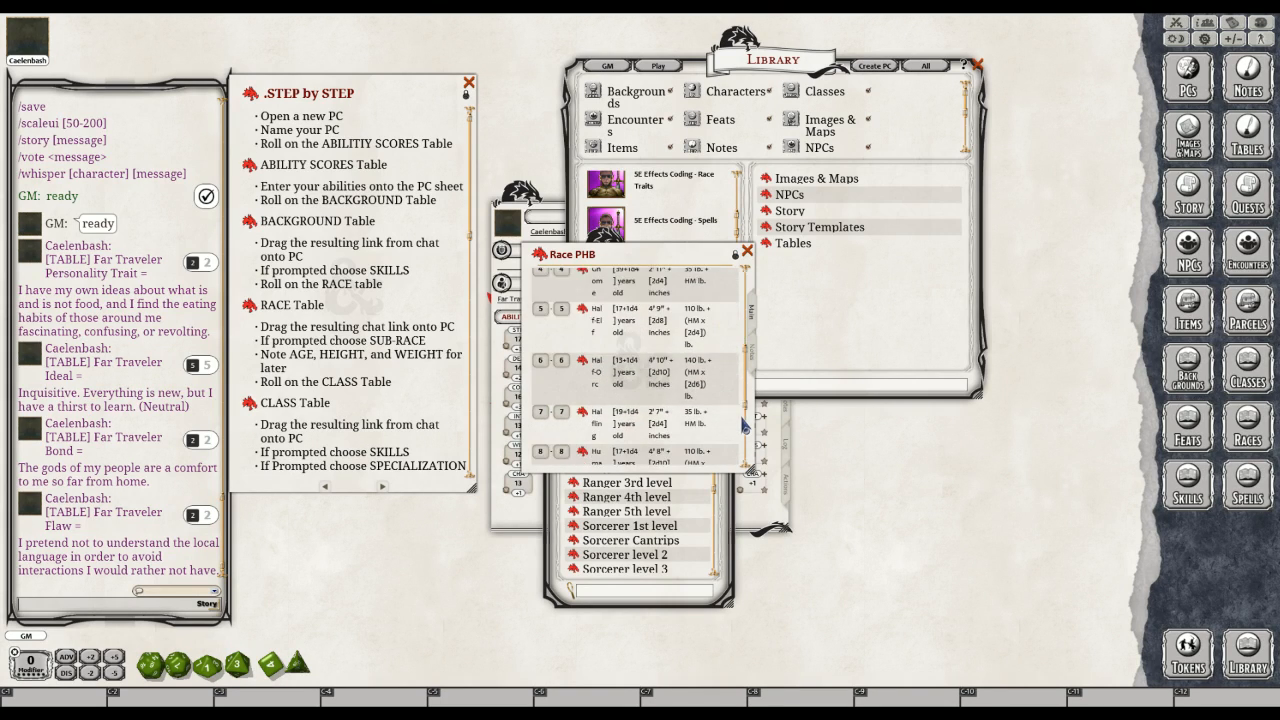
pyautogui.scroll(1, 549, 424)
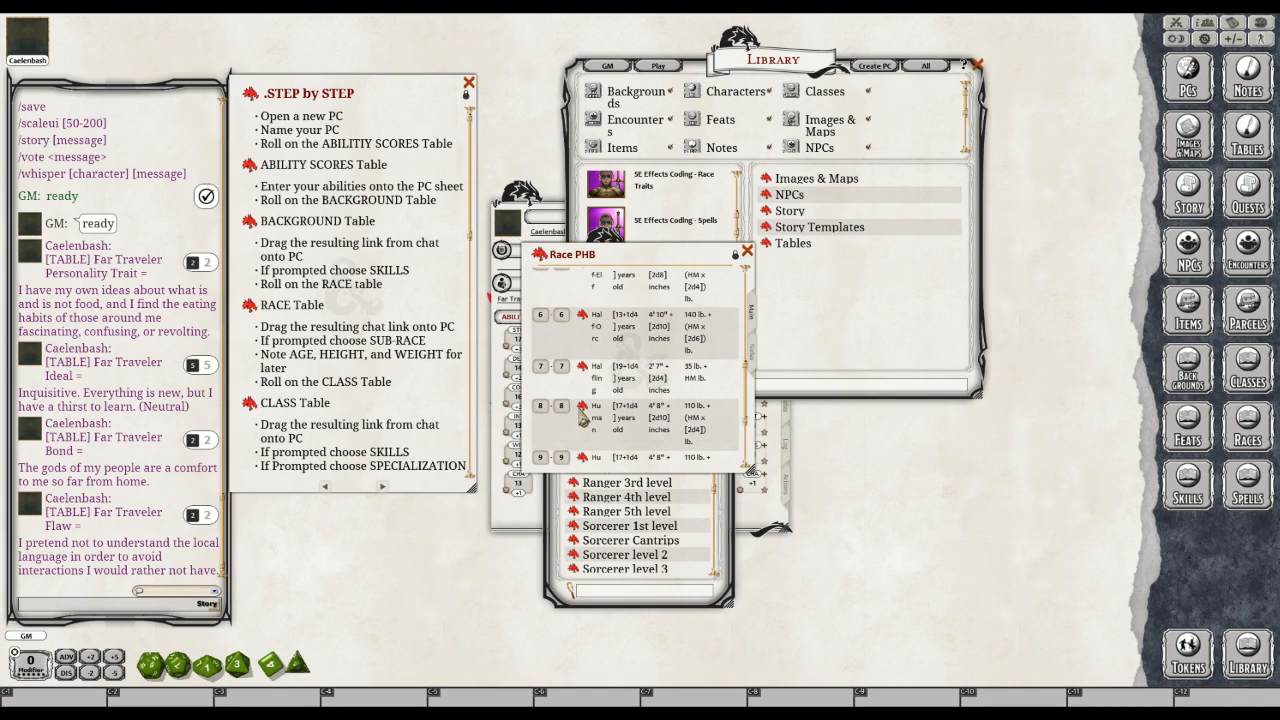
# Open the Human race linked in the table, read down to the end of its Human Traits, and close it
pyautogui.click(584, 411)
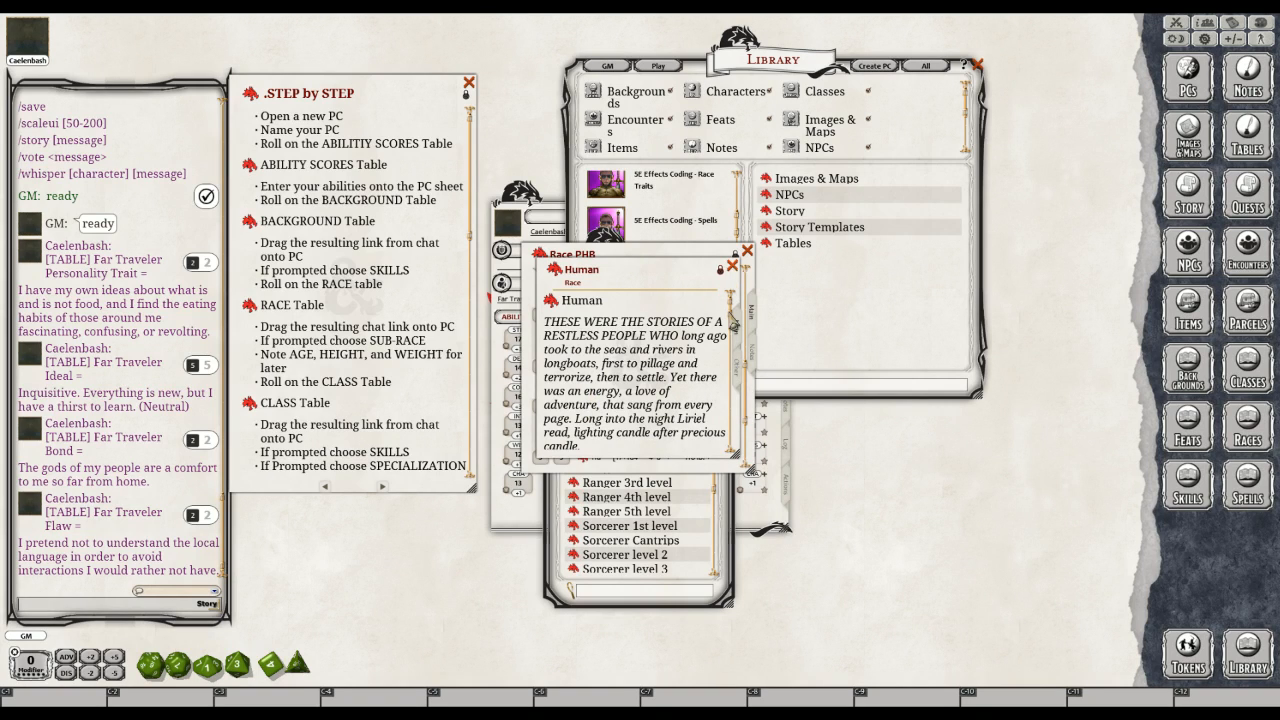
pyautogui.scroll(-10, 734, 447)
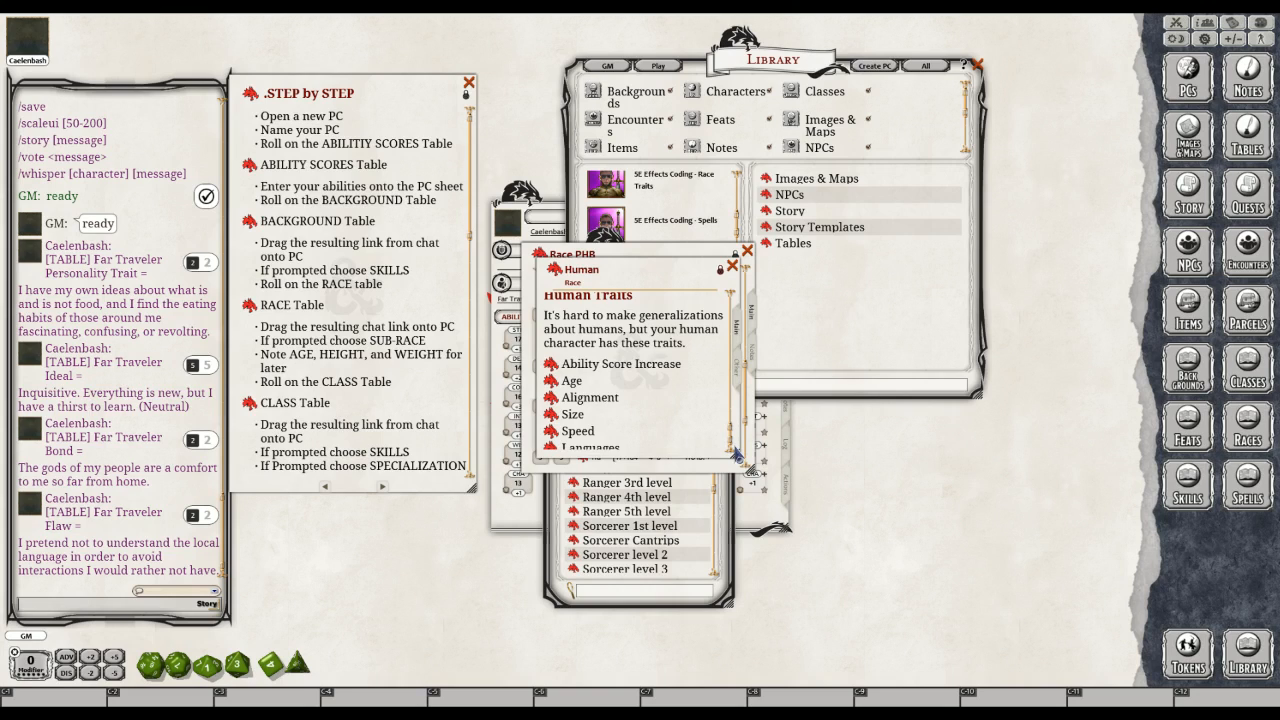
pyautogui.scroll(-1, 700, 405)
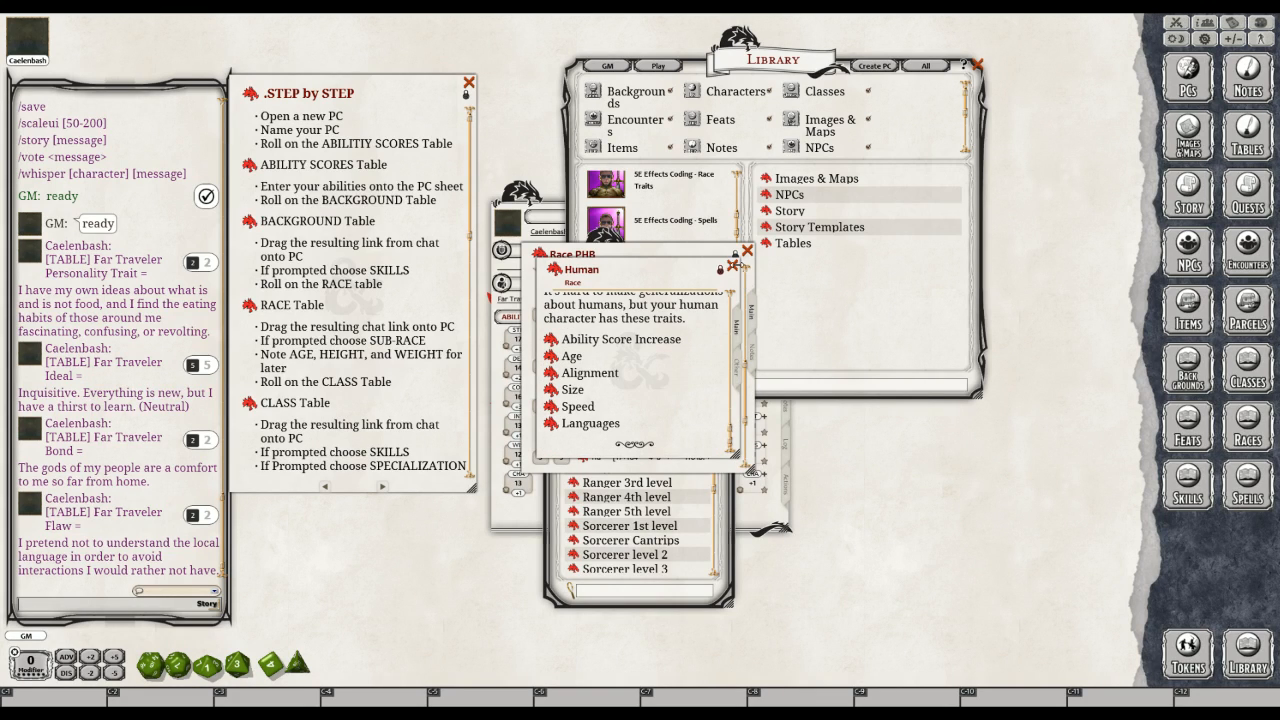
pyautogui.click(732, 267)
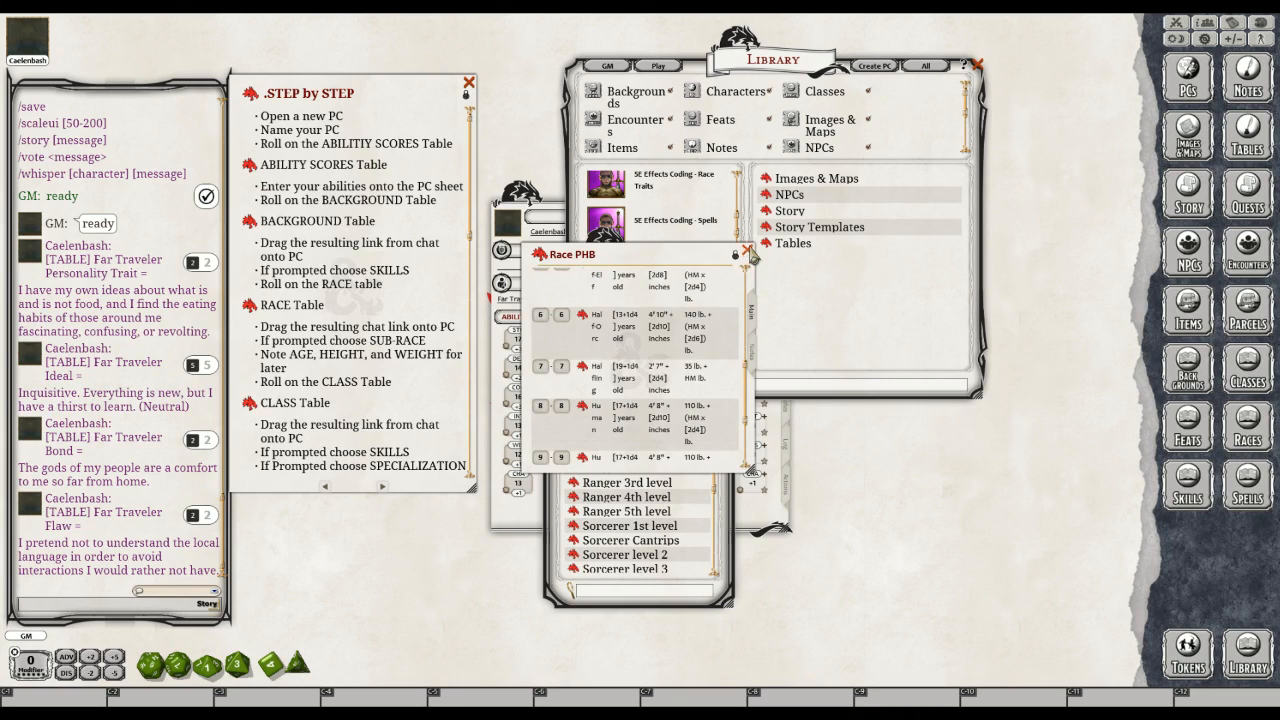
# Close the Race PHB table, the module's list of tables, and the Library
pyautogui.click(748, 253)
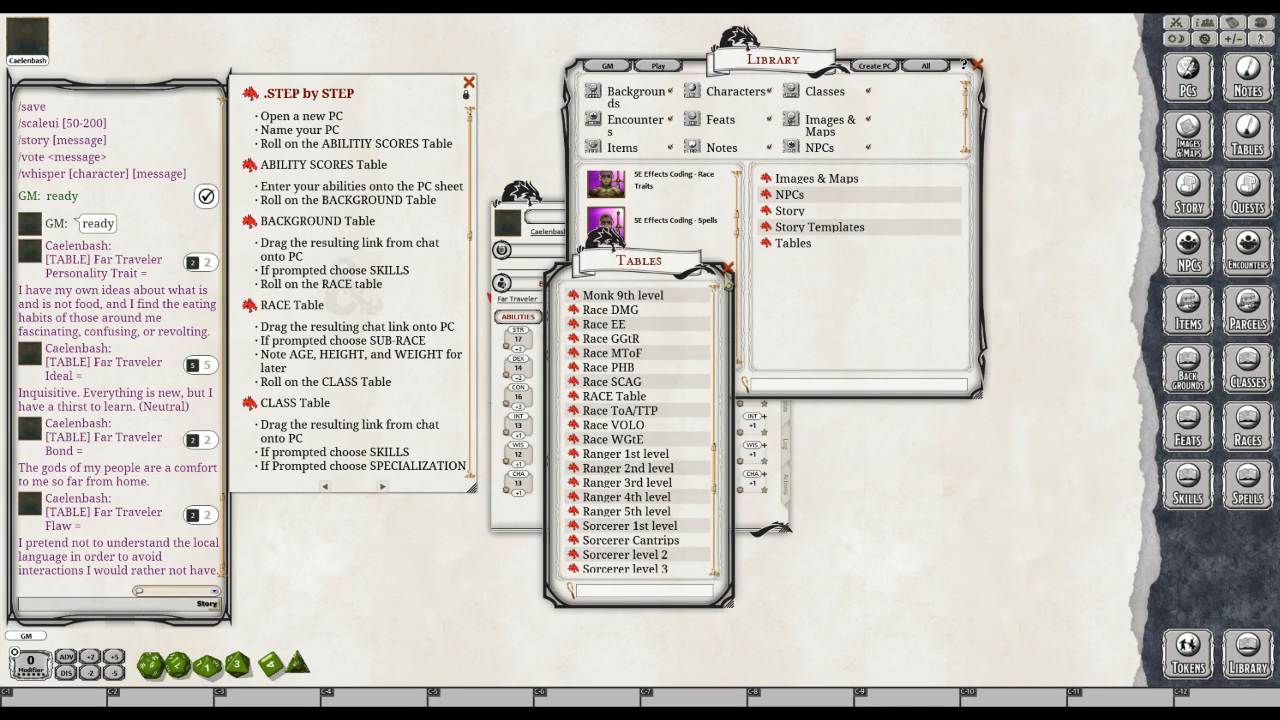
pyautogui.click(729, 269)
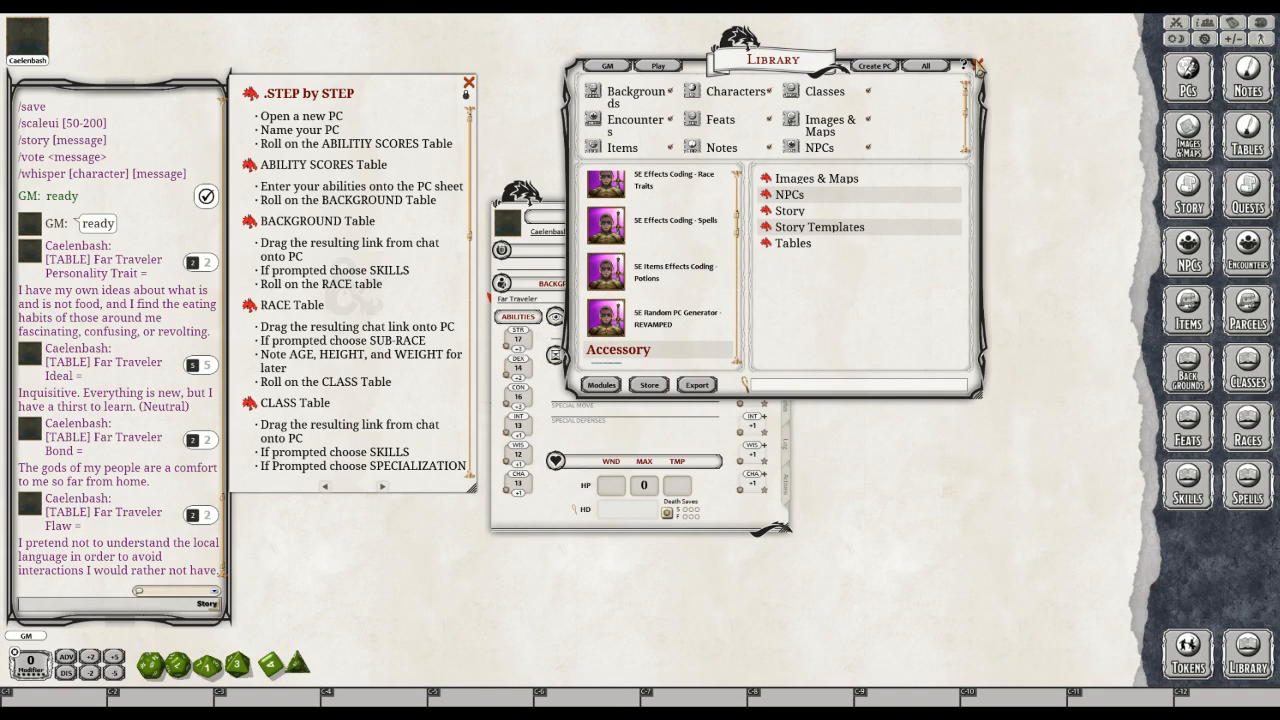
pyautogui.click(978, 66)
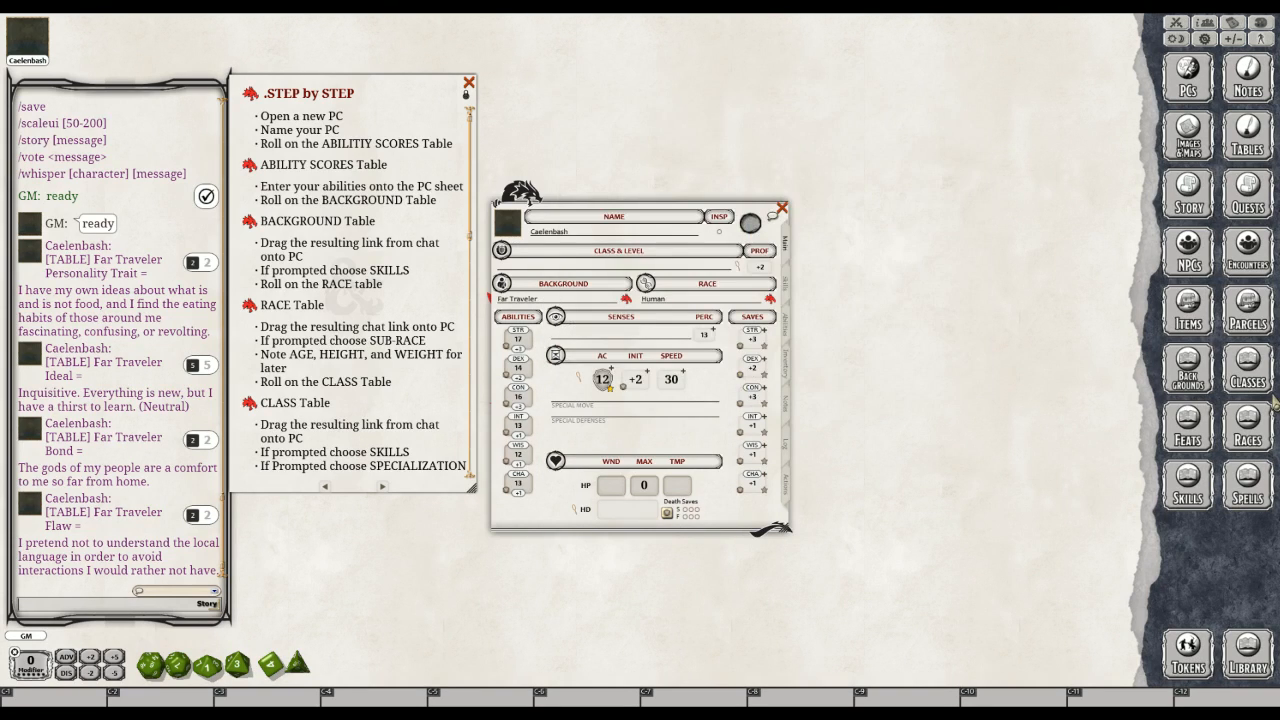
# Open the Player's Handbook Human race from the list of races, move and widen its window, look at the opening text, and close it
pyautogui.click(1248, 432)
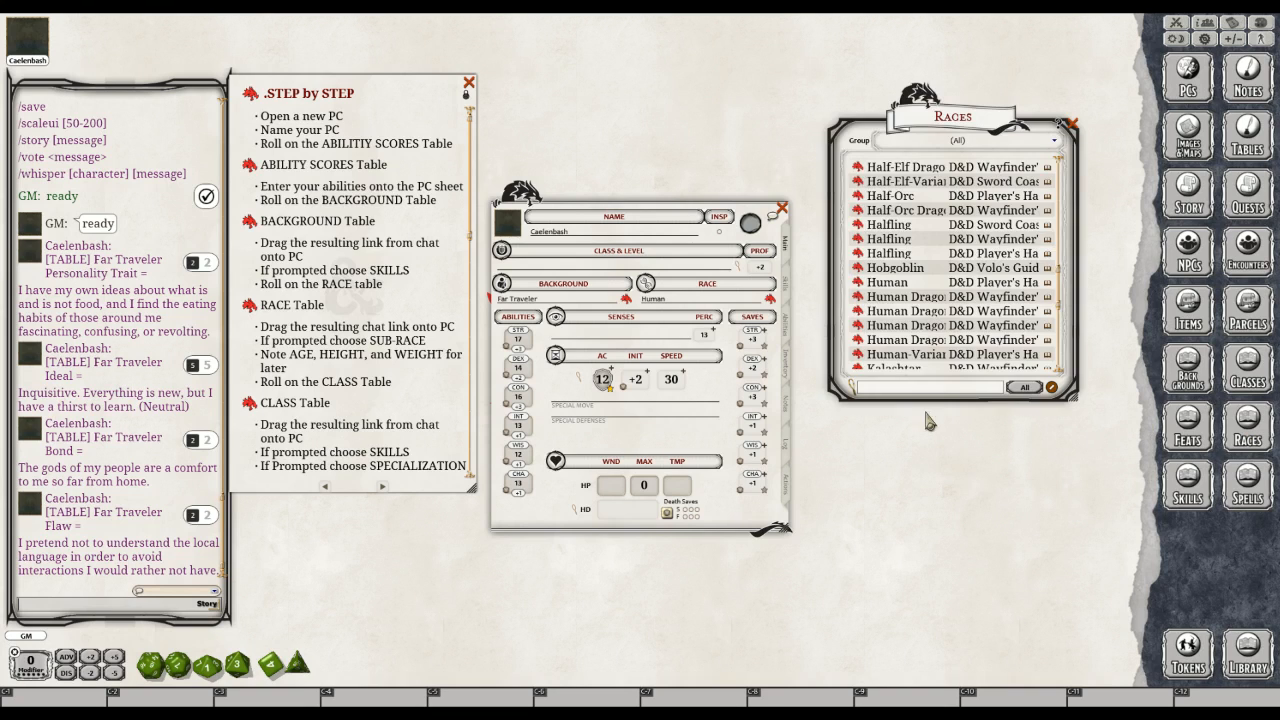
pyautogui.click(858, 285)
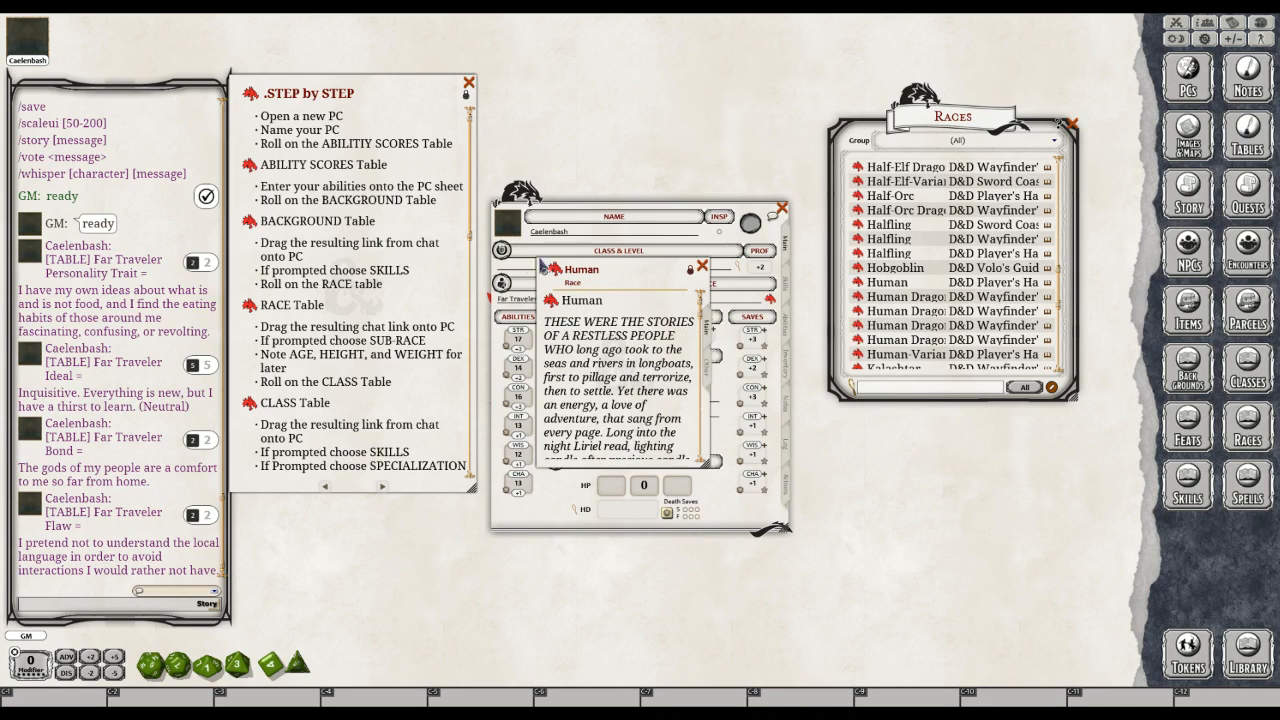
pyautogui.moveTo(612, 269); pyautogui.dragTo(357, 263)
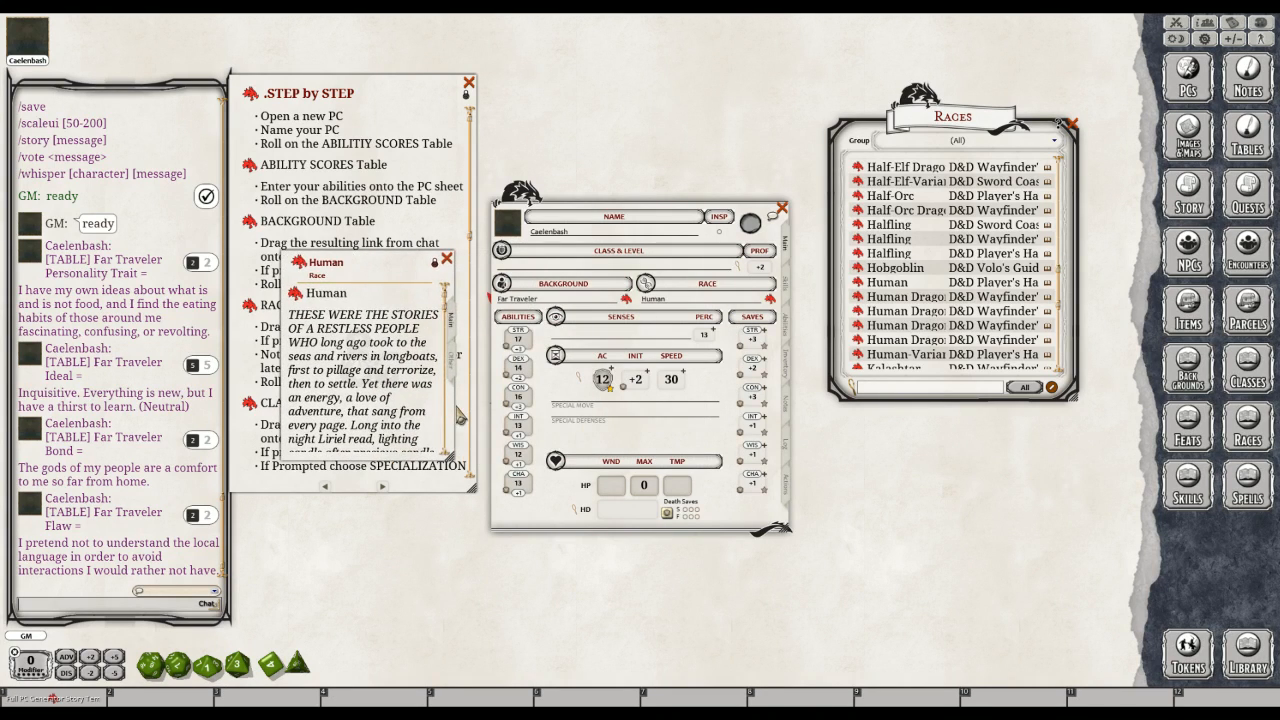
pyautogui.moveTo(451, 455); pyautogui.dragTo(519, 455)
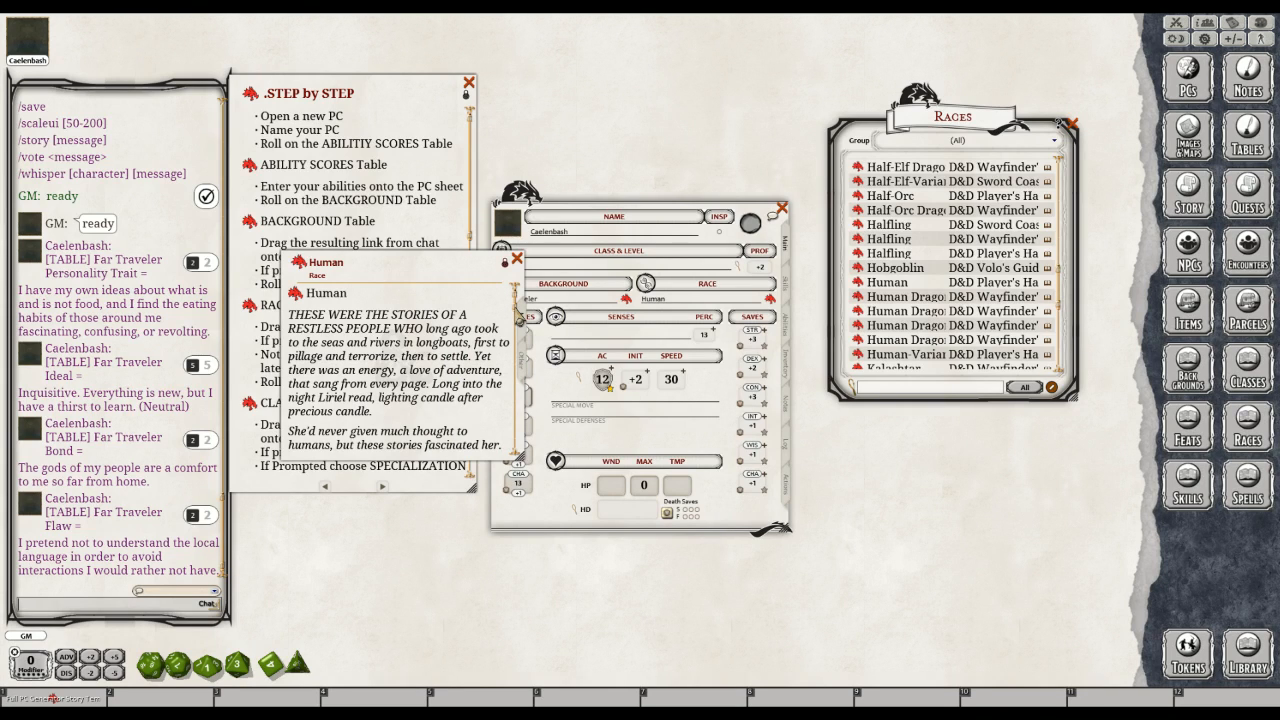
pyautogui.press('ctrl')
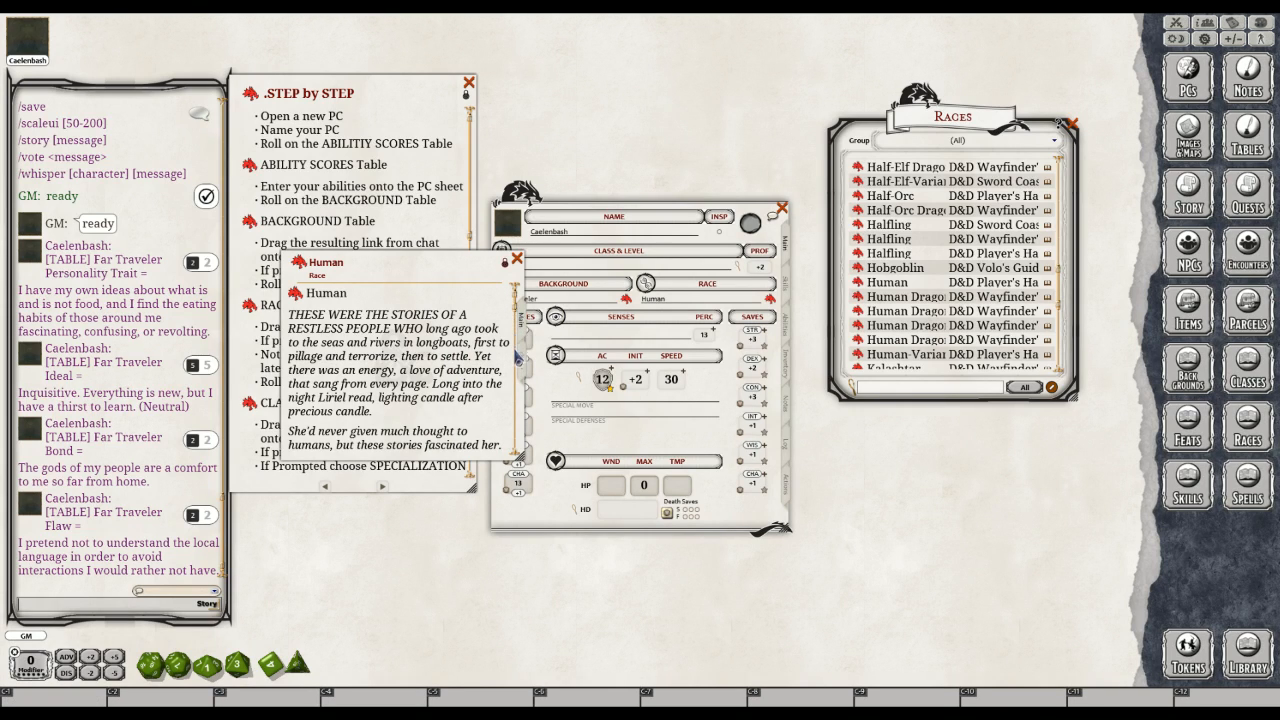
pyautogui.moveTo(516, 352); pyautogui.dragTo(516, 297)
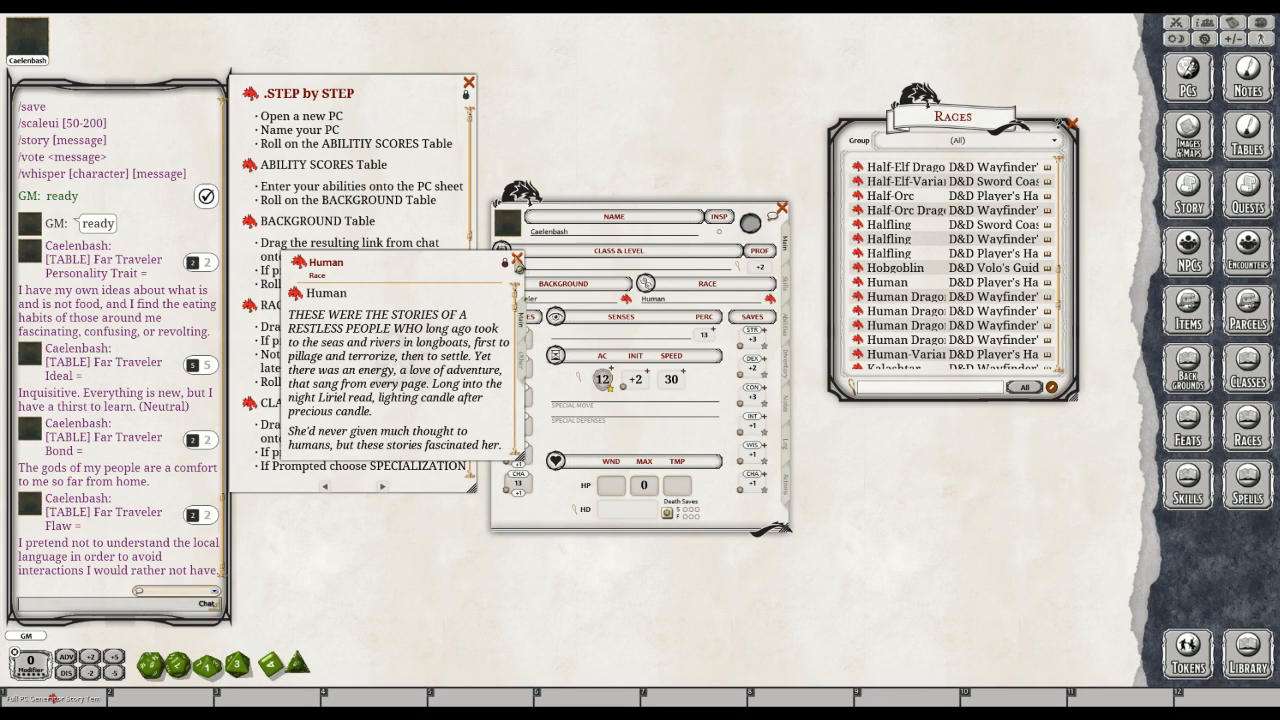
pyautogui.click(516, 259)
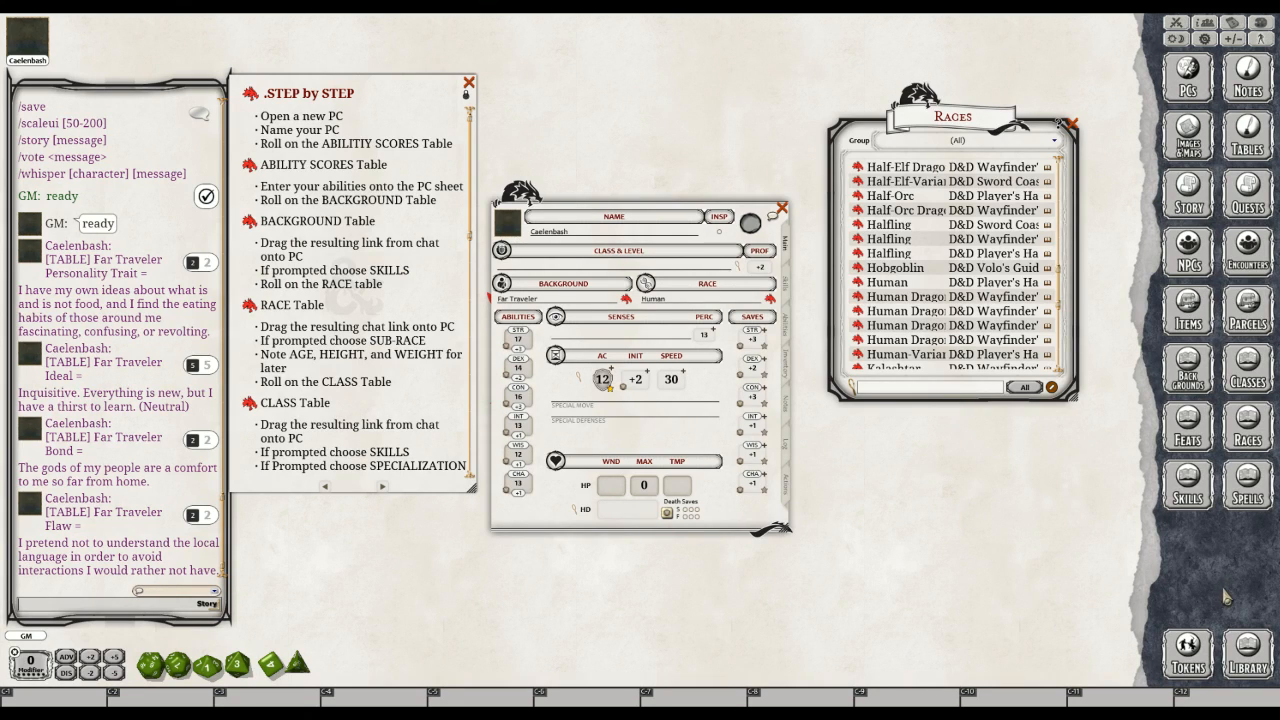
pyautogui.click(1258, 658)
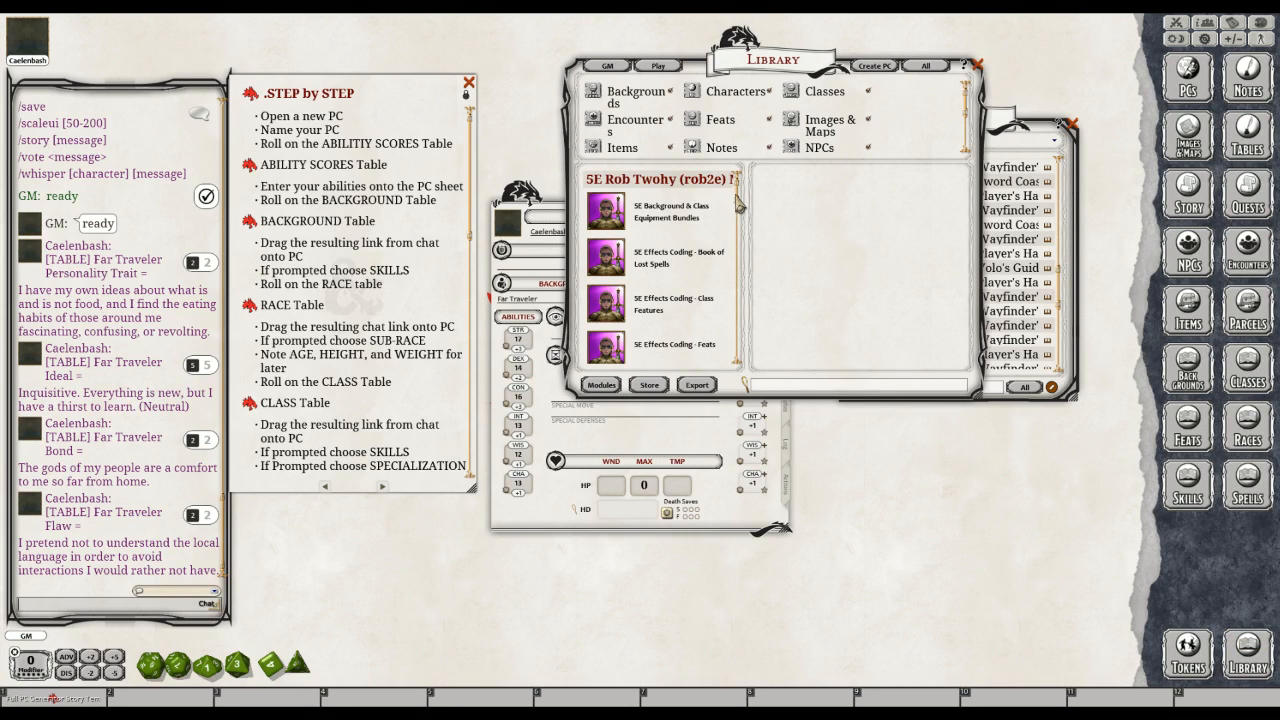
pyautogui.scroll(-10, 733, 275)
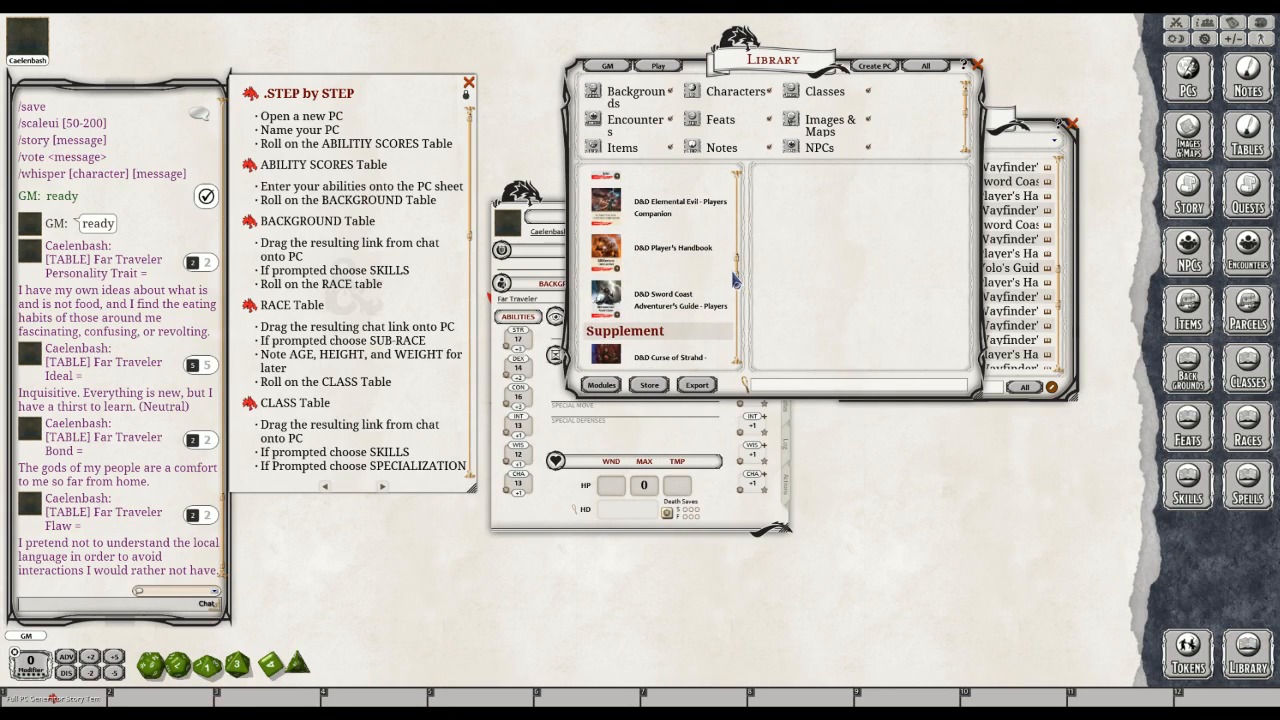
pyautogui.scroll(-5, 737, 300)
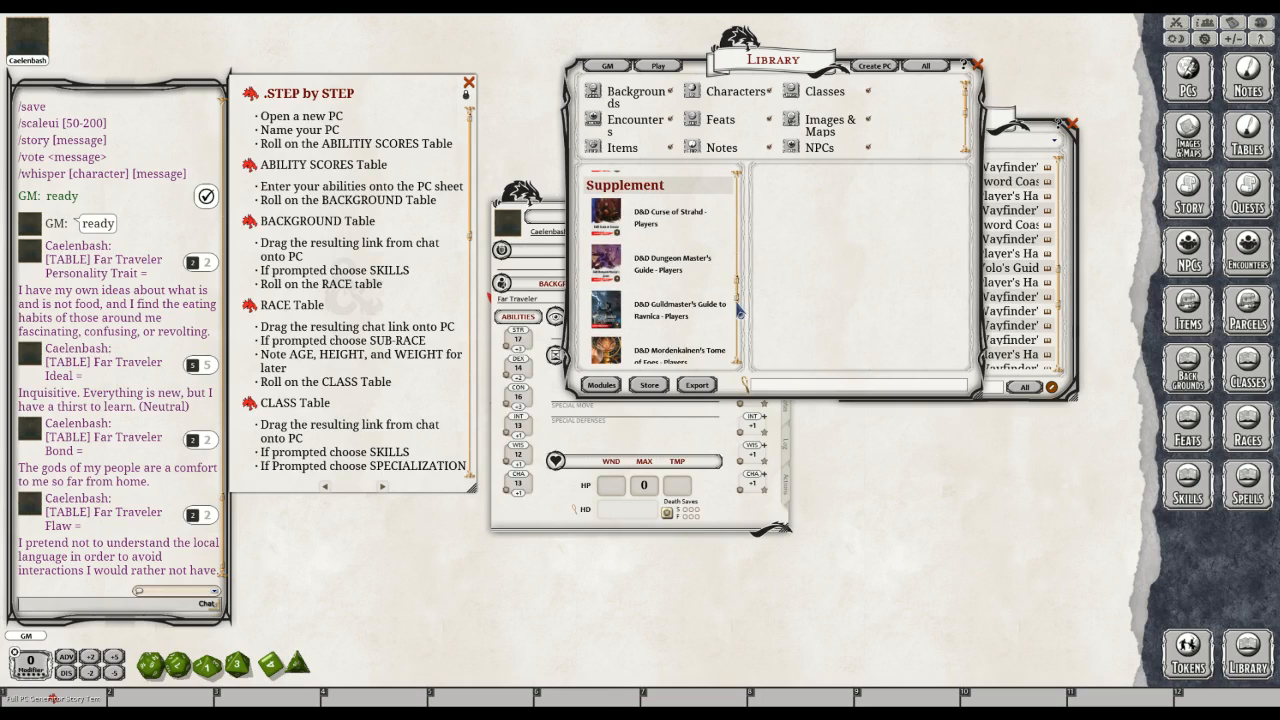
pyautogui.scroll(-2, 737, 300)
pyautogui.scroll(4, 738, 300)
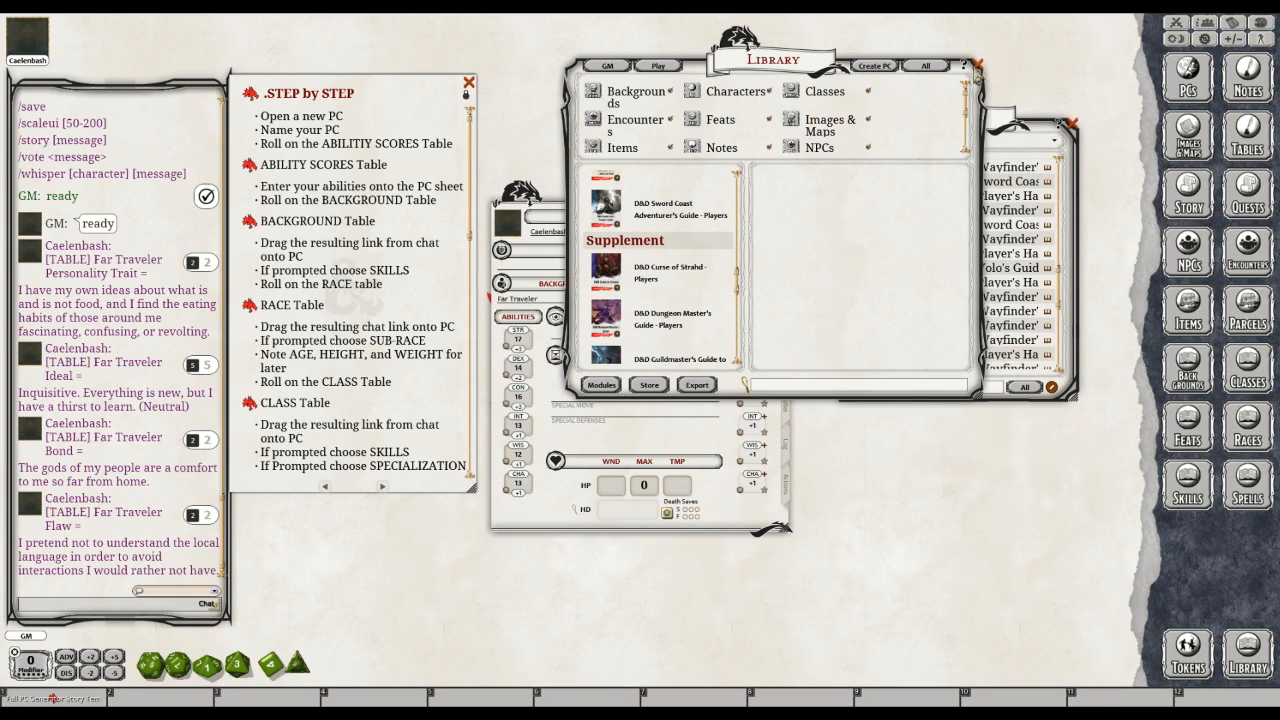
pyautogui.click(977, 64)
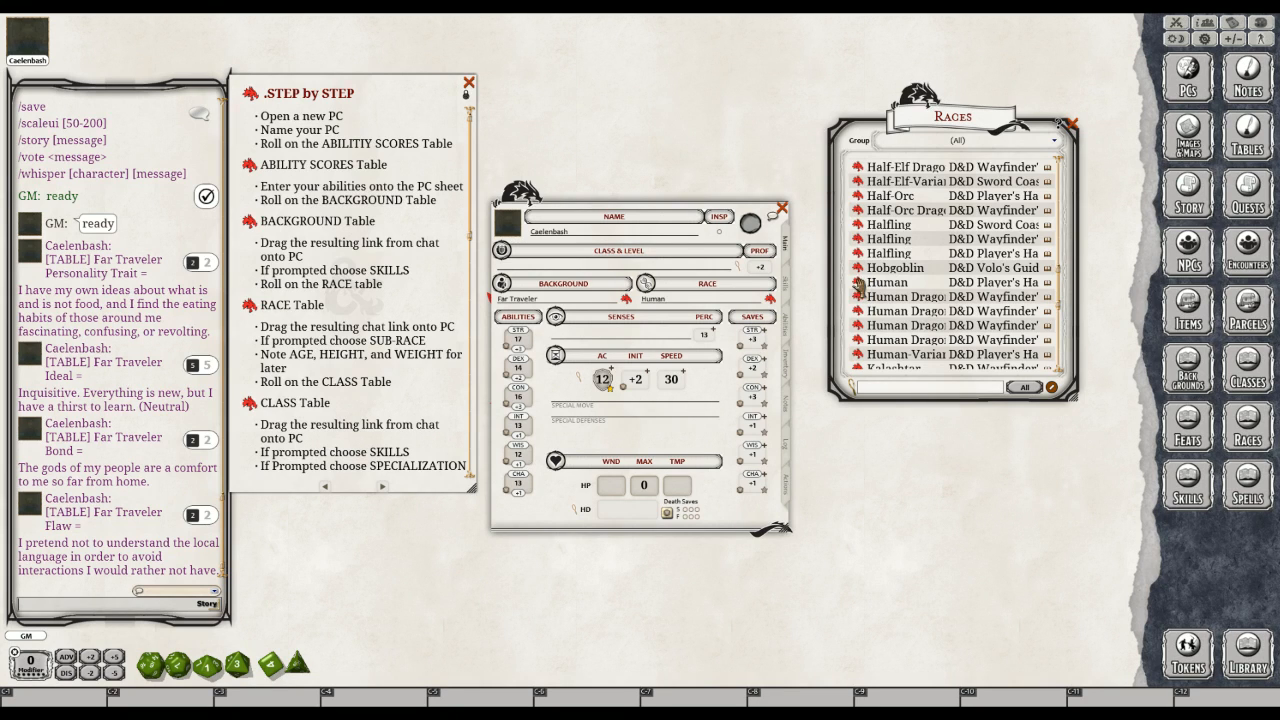
# Reopen the Player's Handbook Human race, go to its traits at the end, and read the Age trait
pyautogui.click(858, 284)
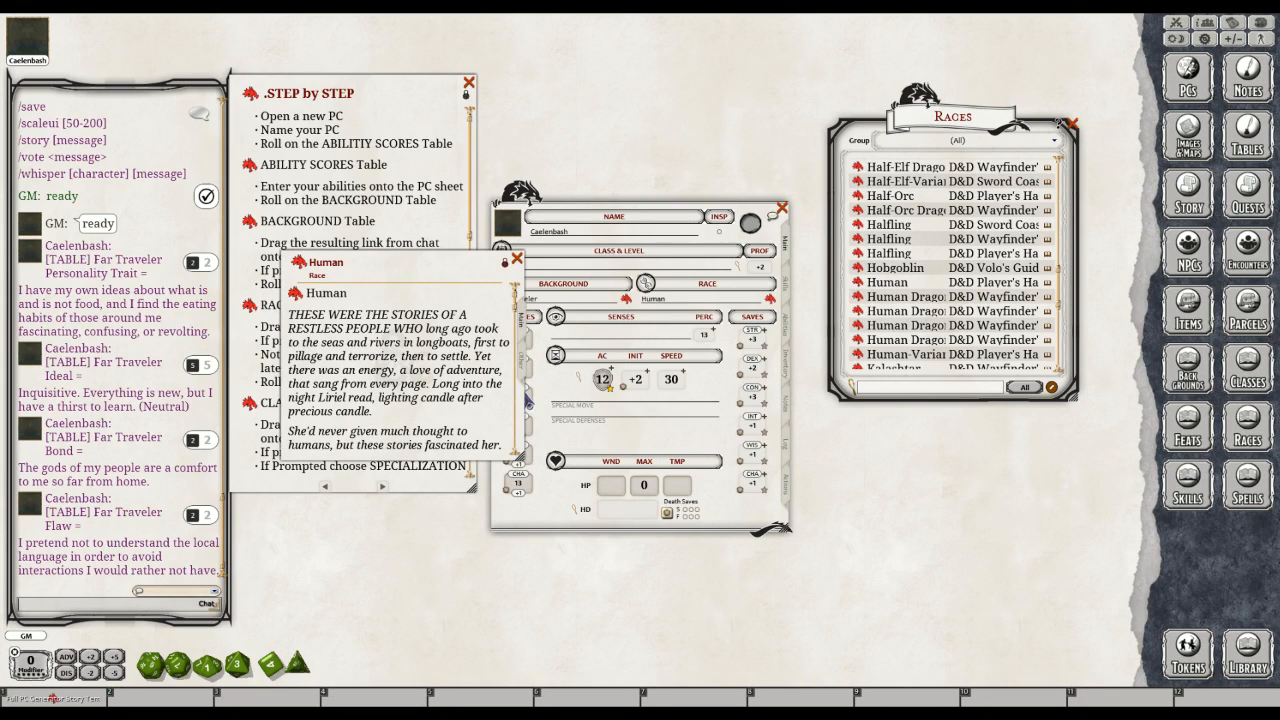
pyautogui.moveTo(515, 300); pyautogui.dragTo(511, 467)
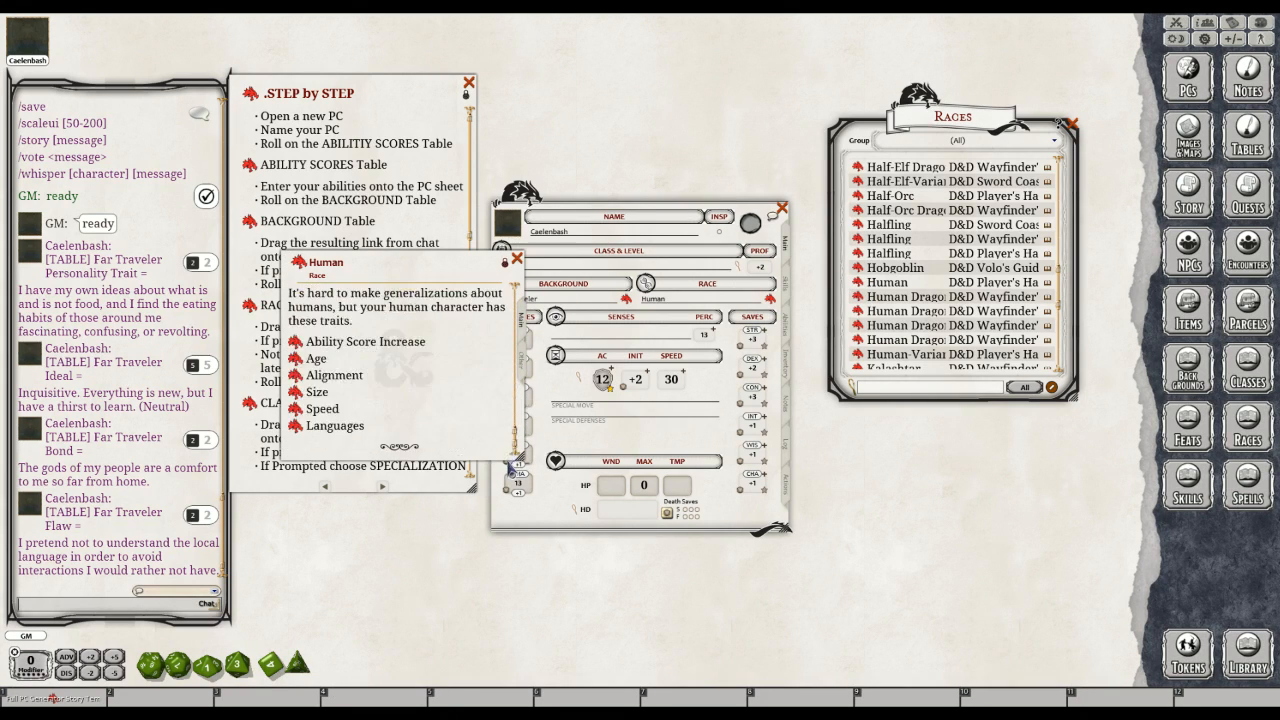
pyautogui.press('ctrl')
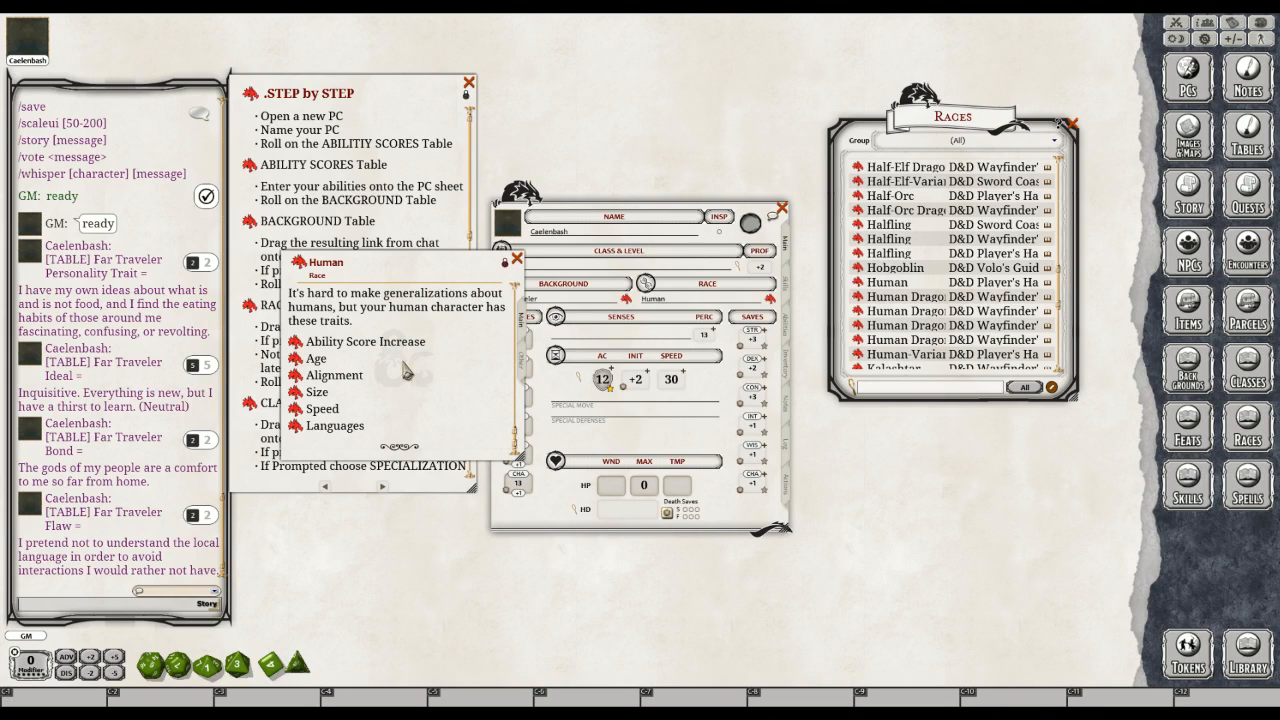
pyautogui.click(294, 362)
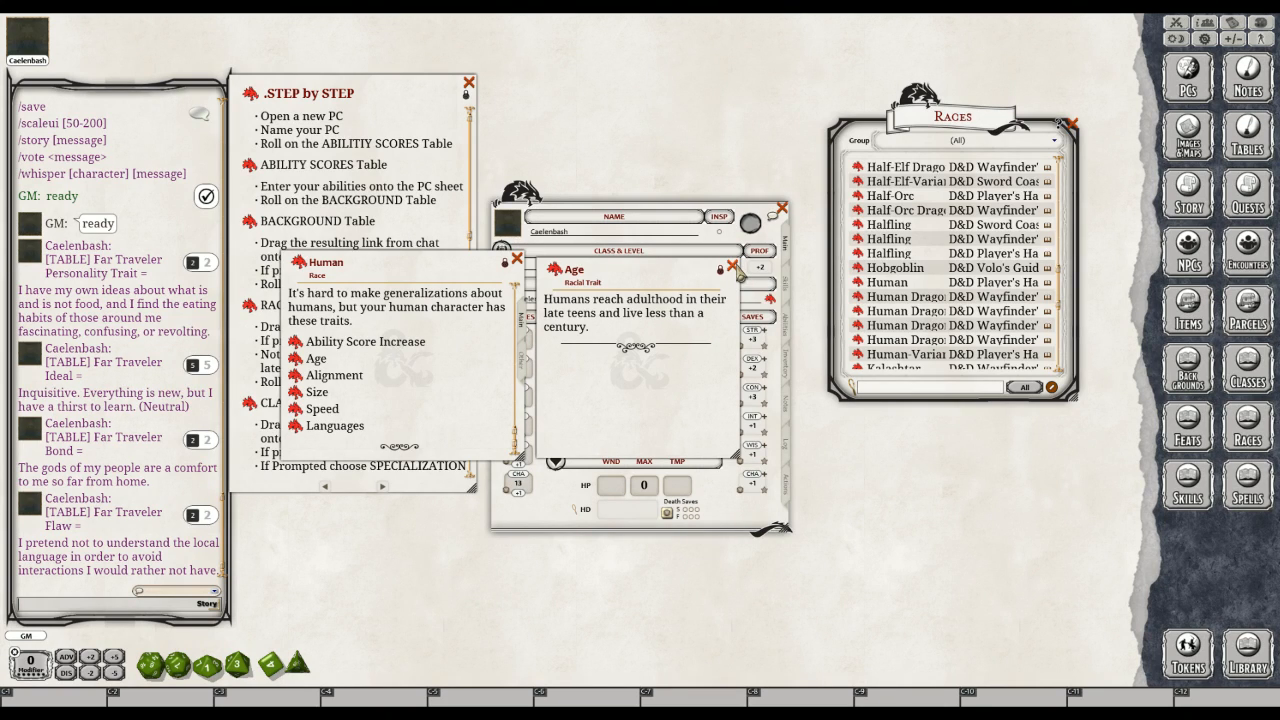
pyautogui.click(732, 267)
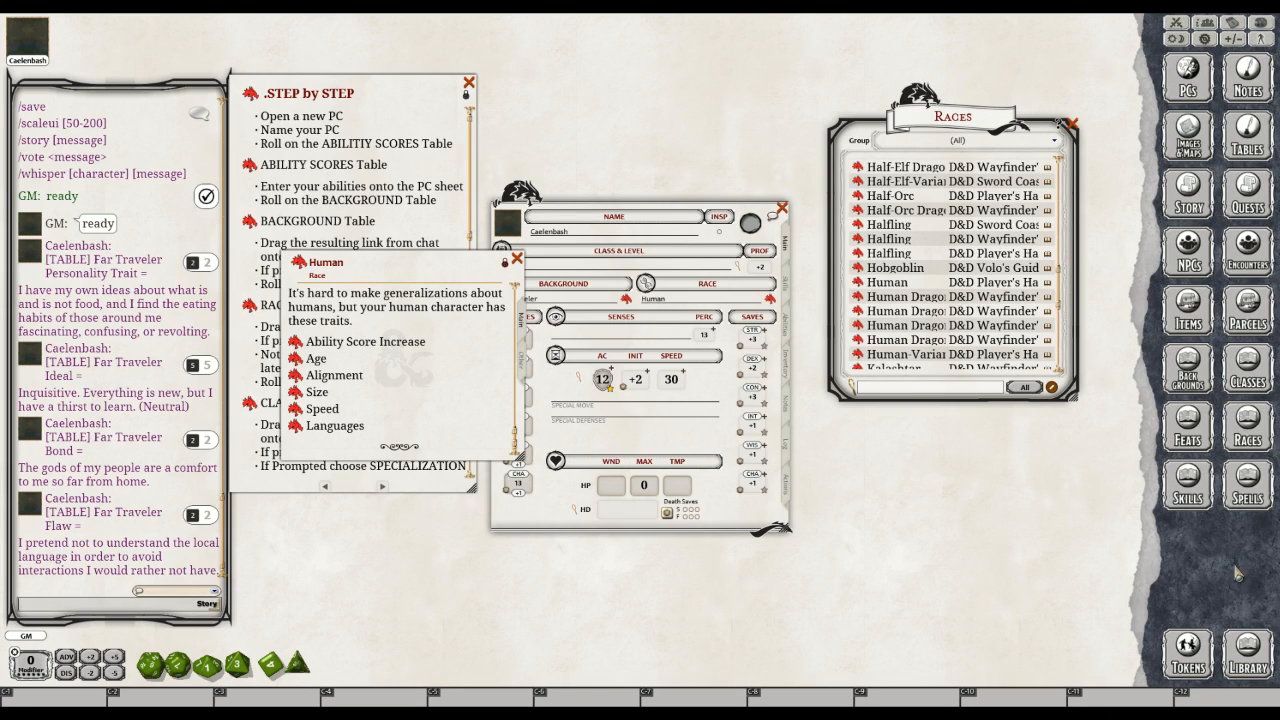
# Open the list of tables of the 5E Random PC Generator - REVAMPED module from the Library
pyautogui.click(1257, 658)
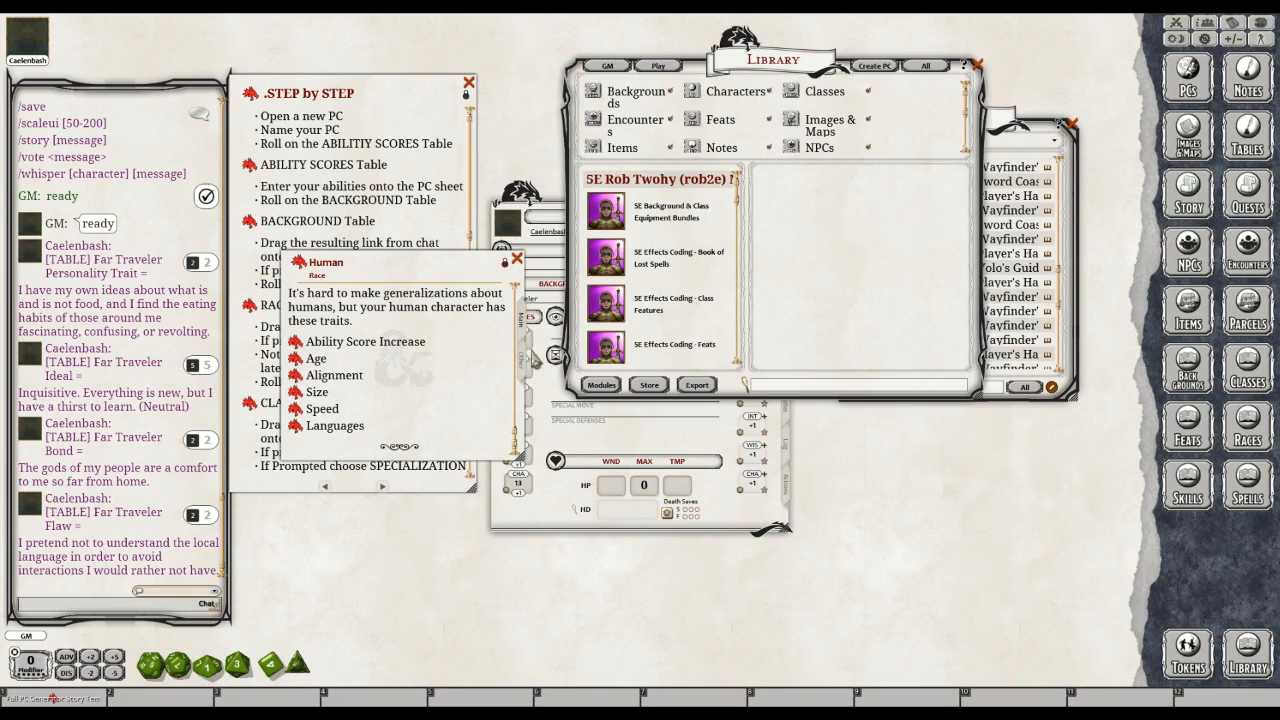
pyautogui.scroll(-5, 727, 320)
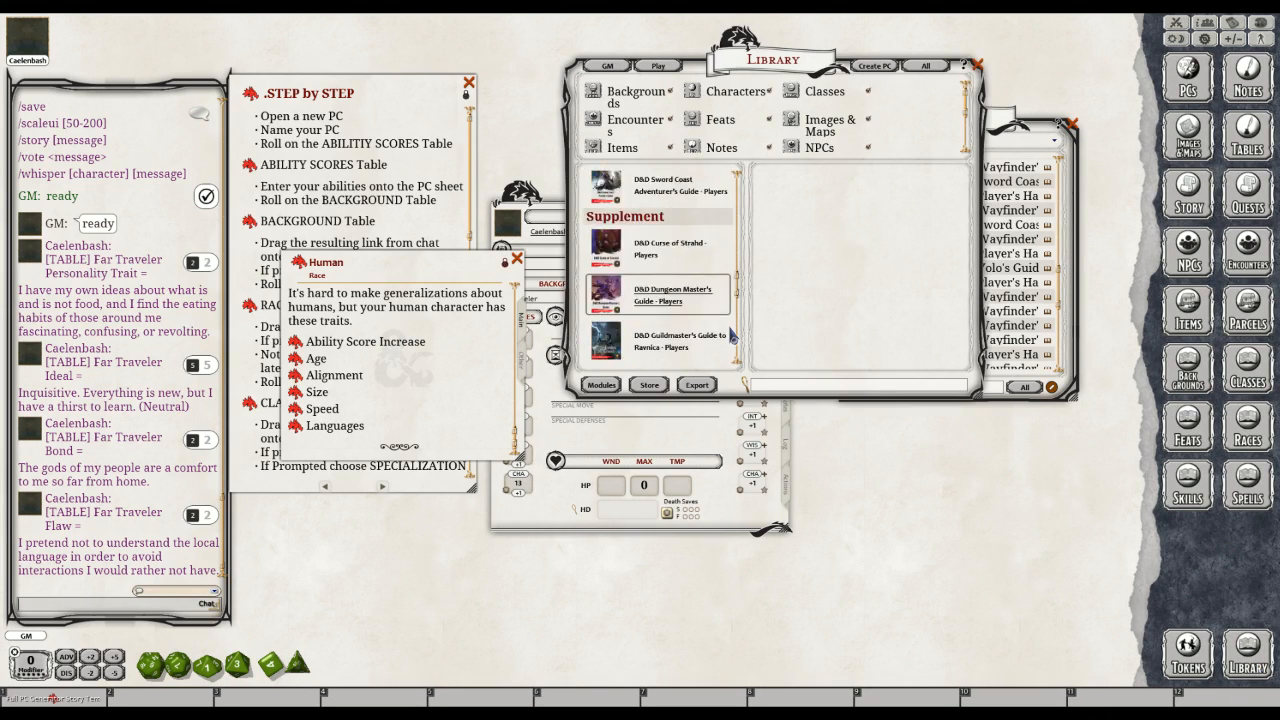
pyautogui.scroll(-3, 736, 353)
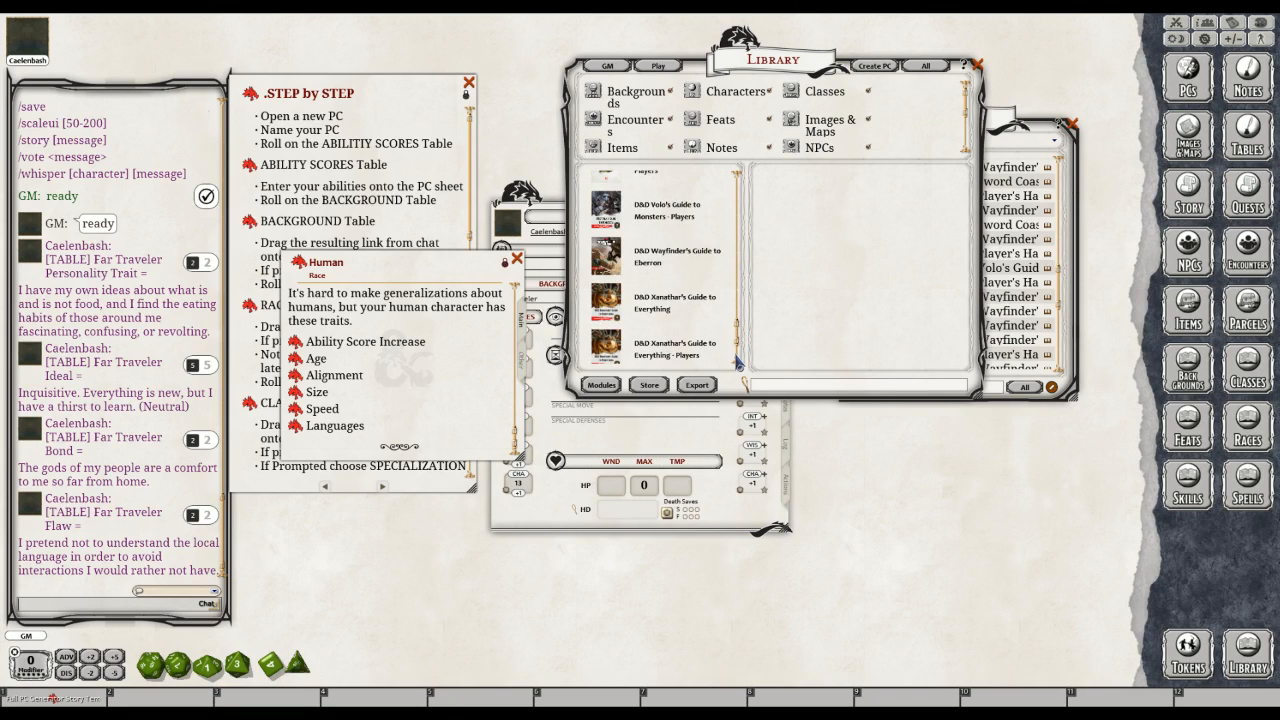
pyautogui.scroll(5, 737, 363)
pyautogui.scroll(-2, 737, 300)
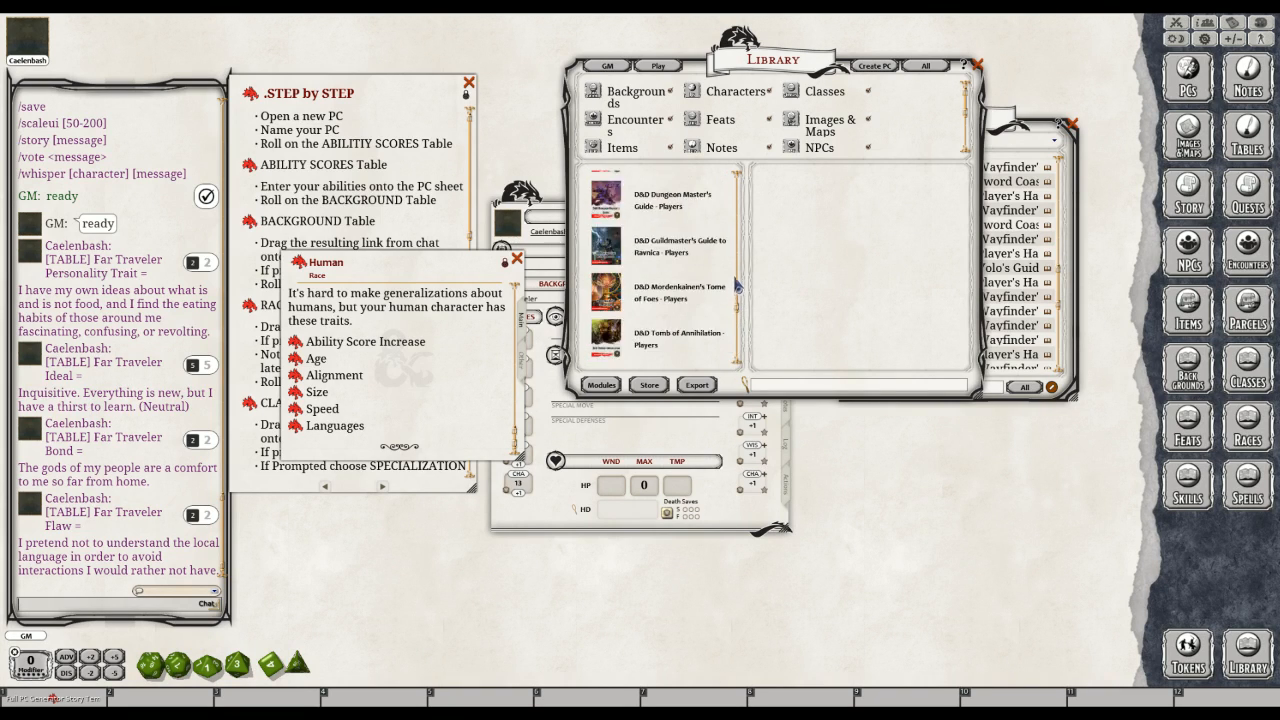
pyautogui.scroll(5, 737, 285)
pyautogui.scroll(3, 737, 253)
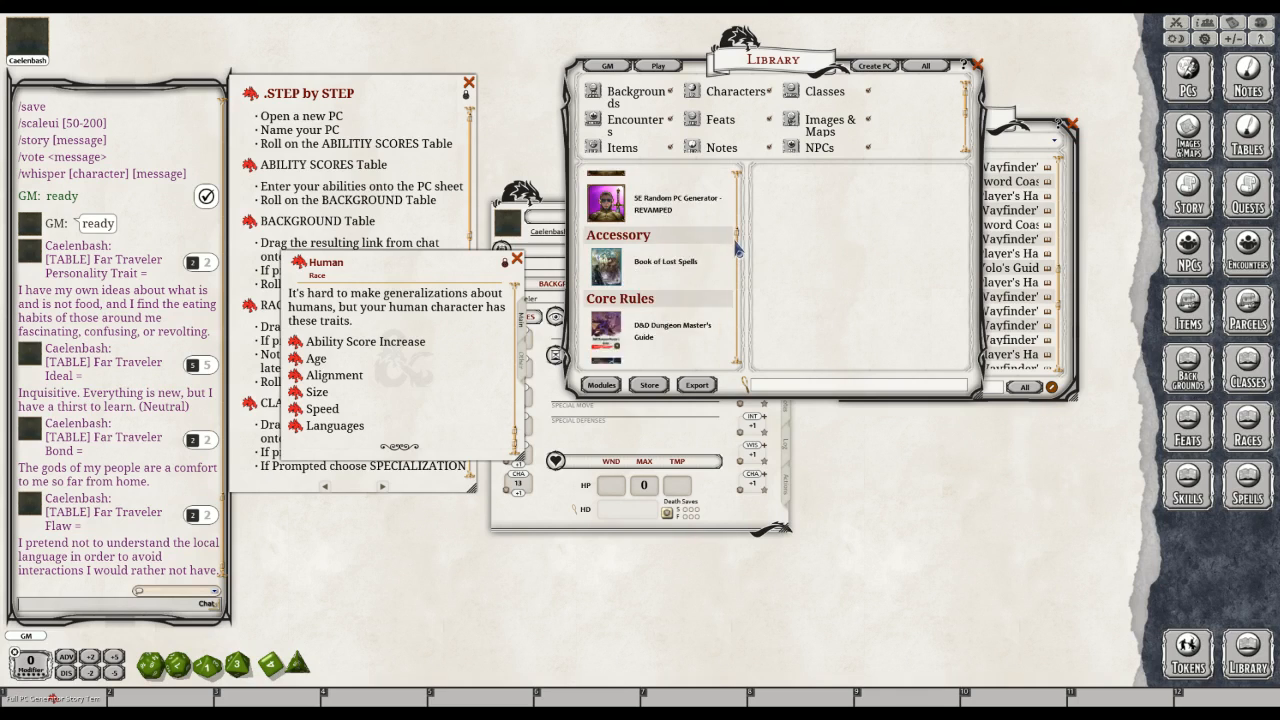
pyautogui.click(660, 285)
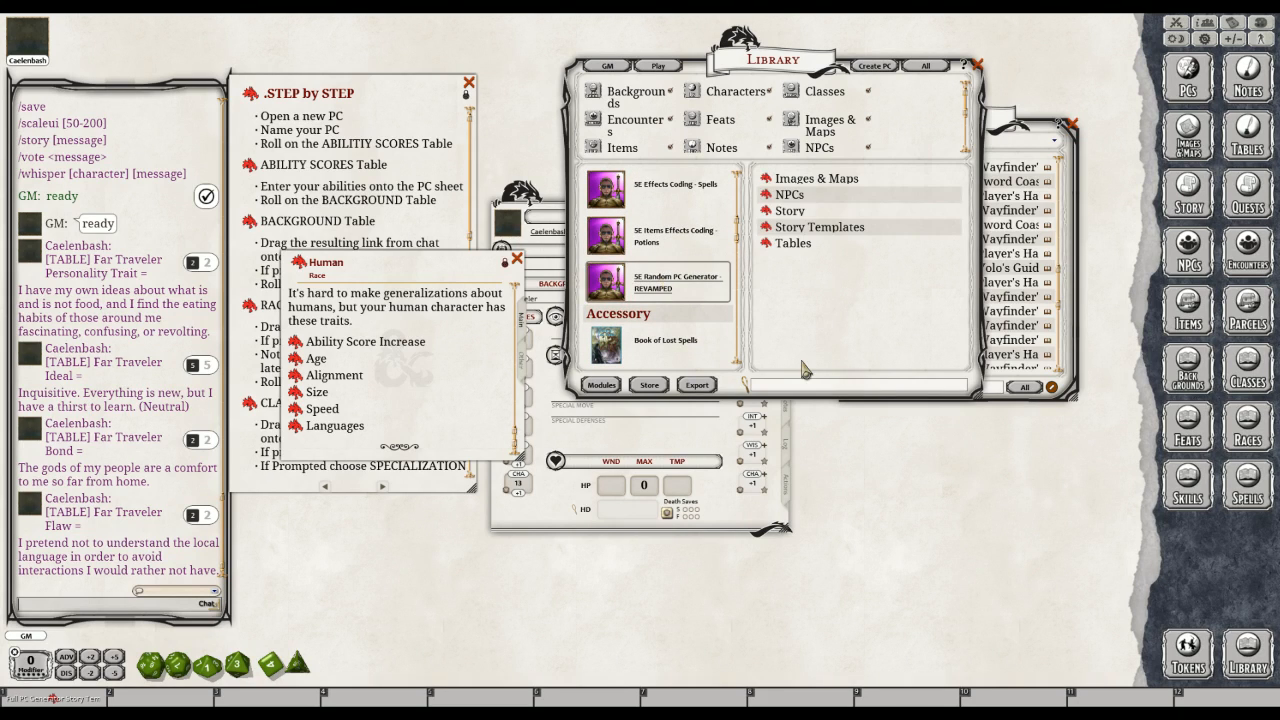
pyautogui.press('ctrl')
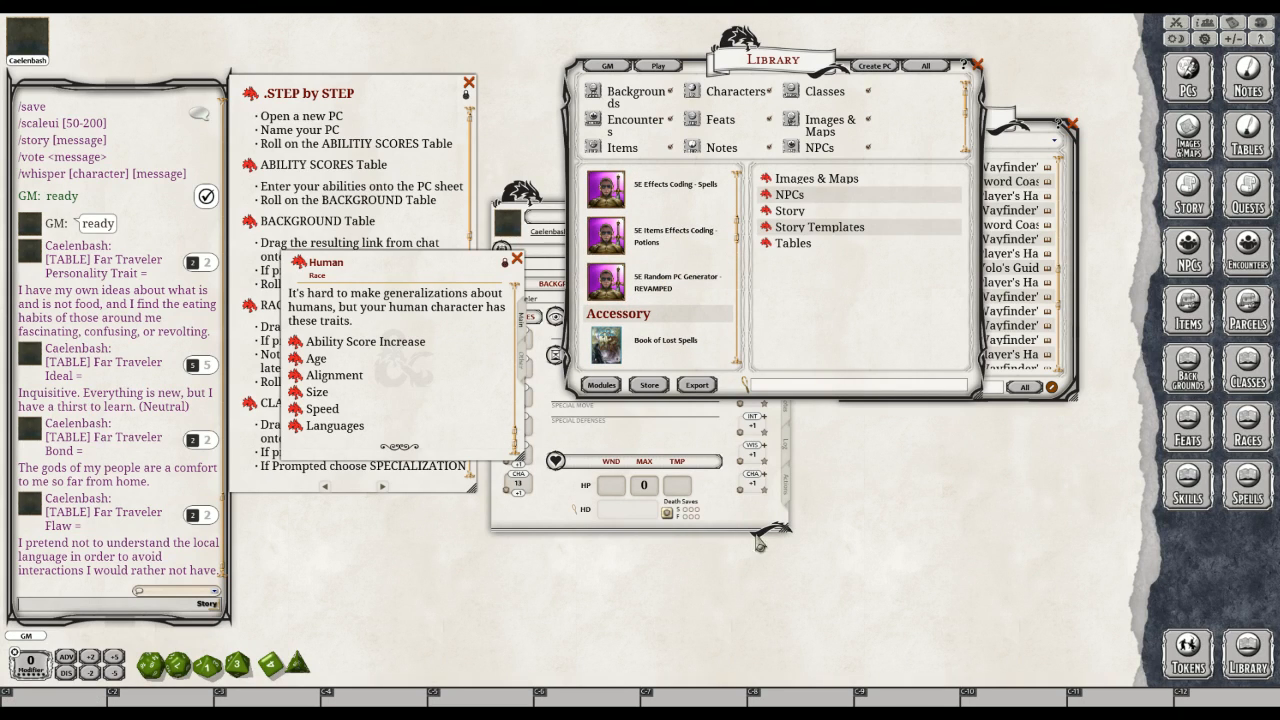
pyautogui.click(772, 252)
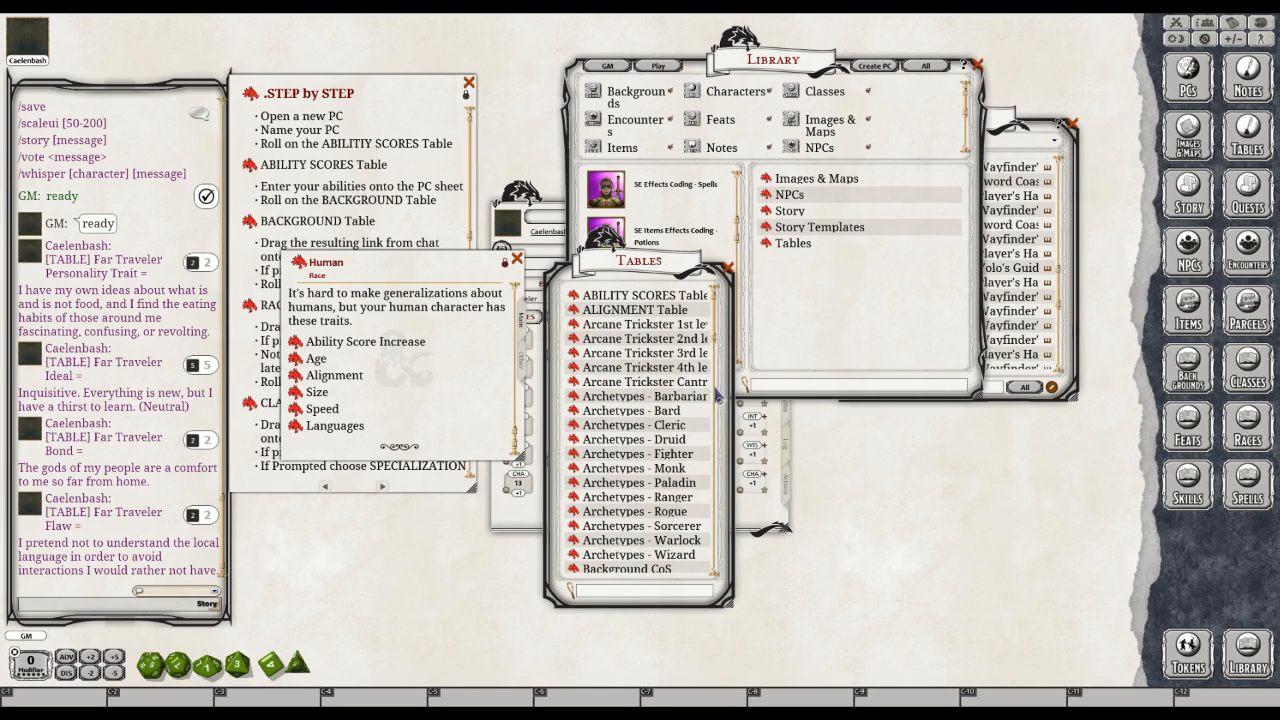
# Find the Race PHB table in the module's list of tables and open it
pyautogui.scroll(-10, 720, 430)
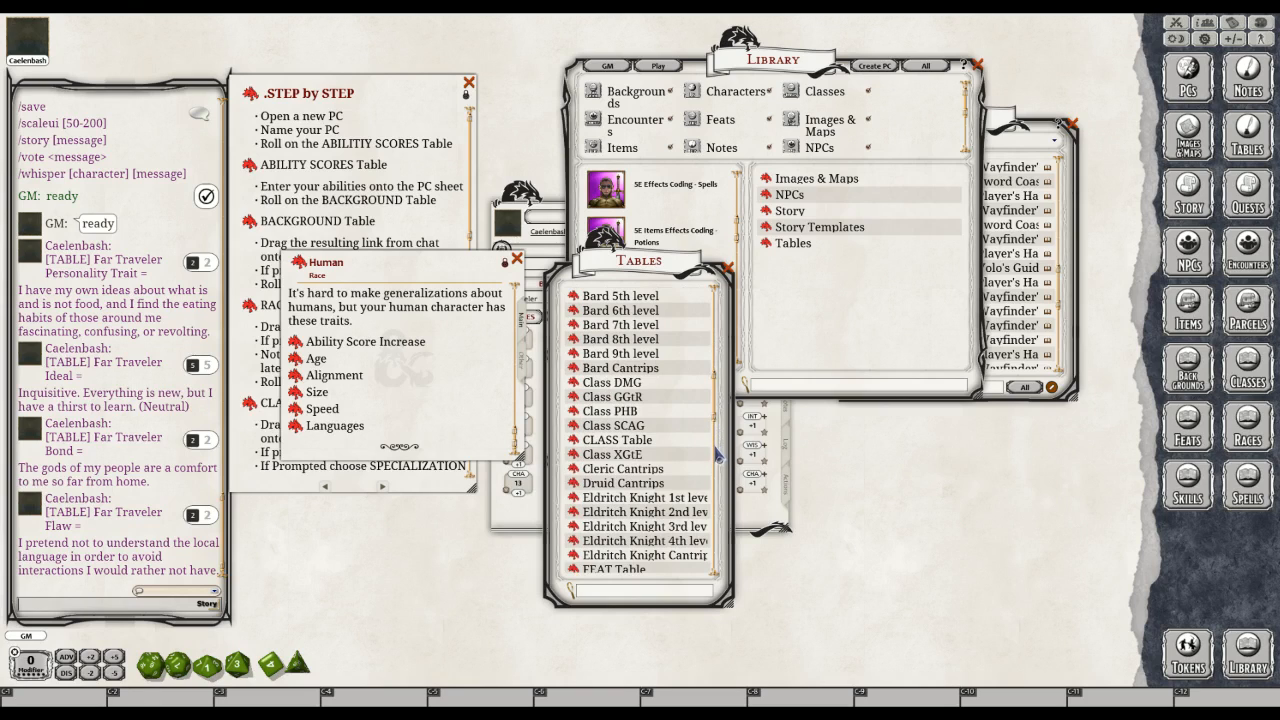
pyautogui.scroll(-9, 720, 480)
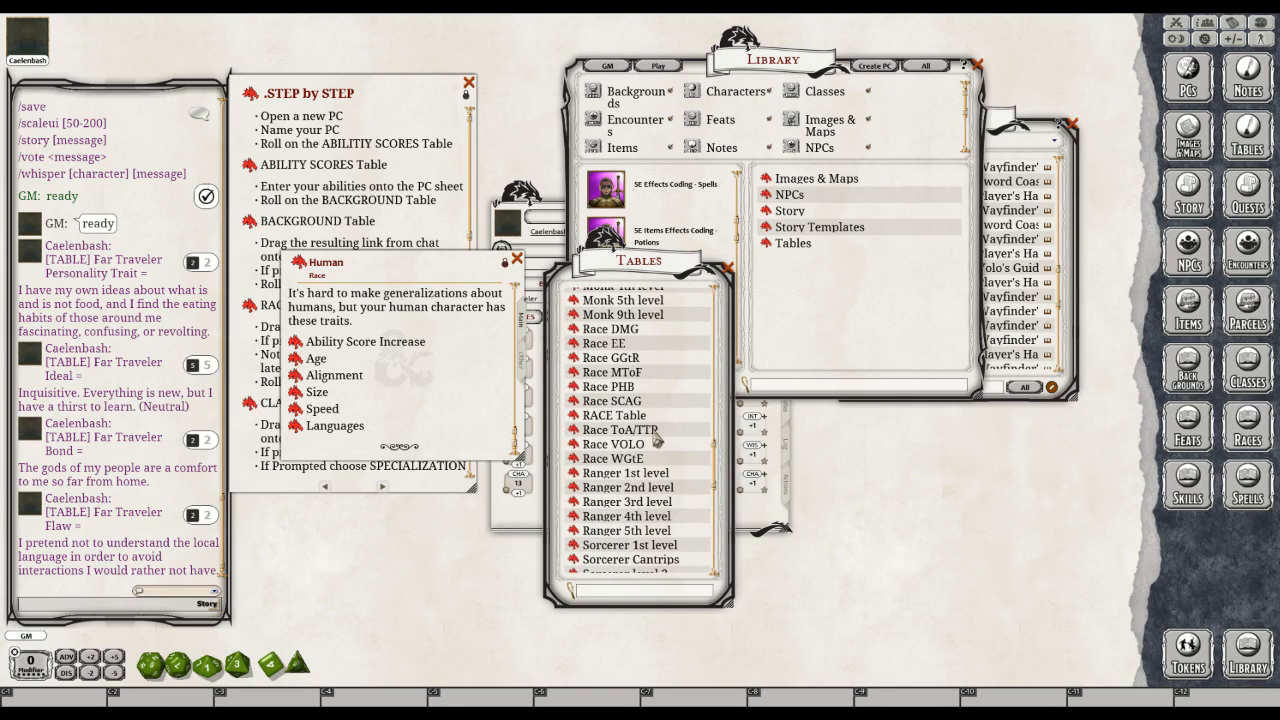
pyautogui.click(573, 389)
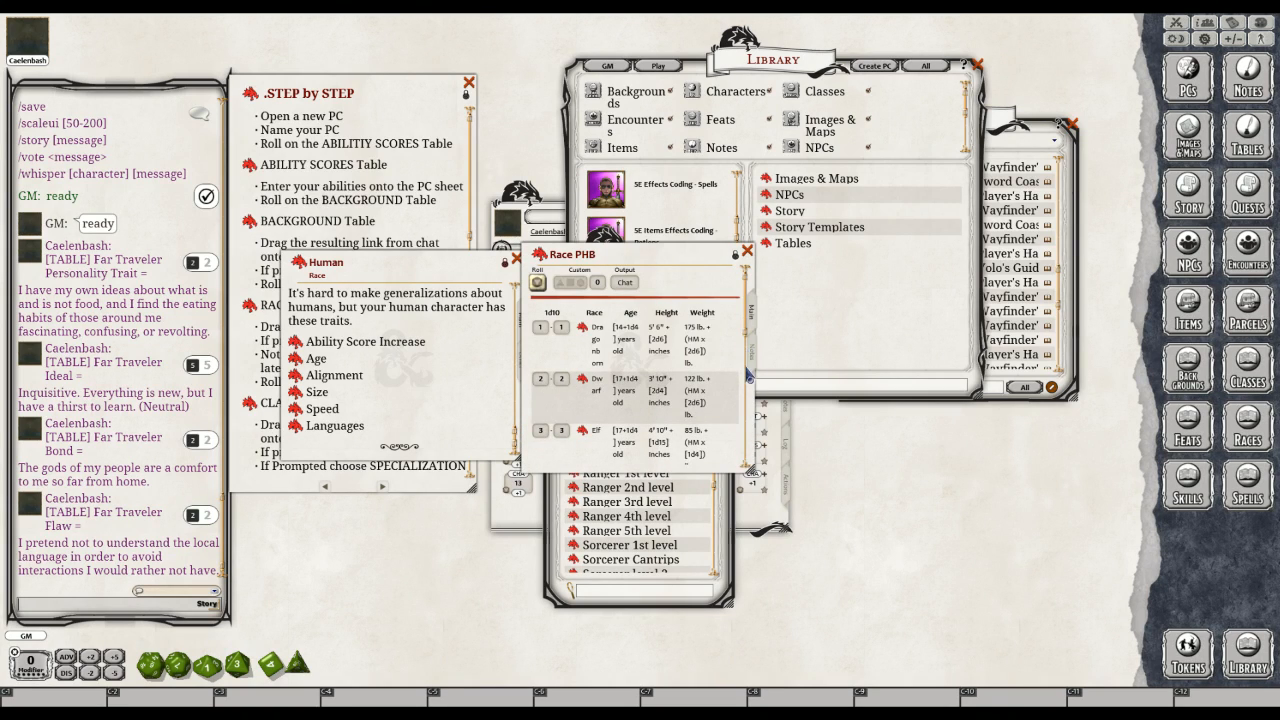
# Locate the Human entry in the Race PHB table and roll 1d4 for its age formula
pyautogui.scroll(-2, 748, 372)
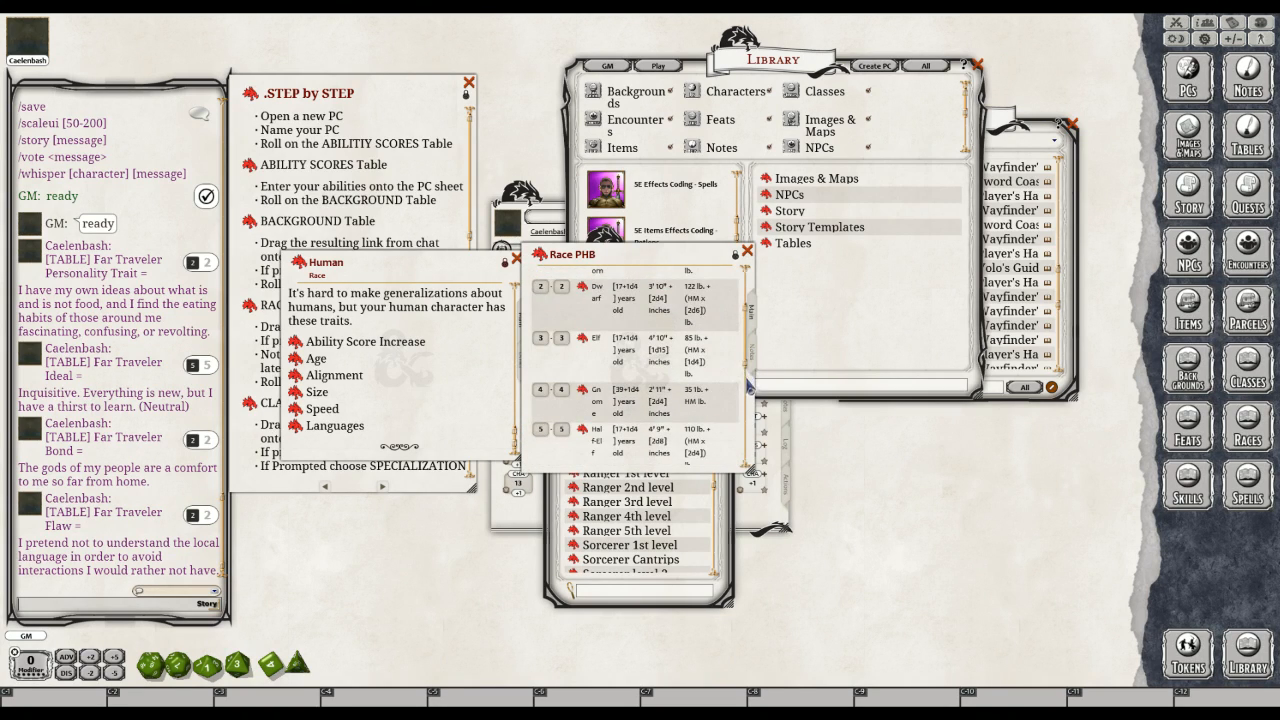
pyautogui.scroll(-2, 752, 398)
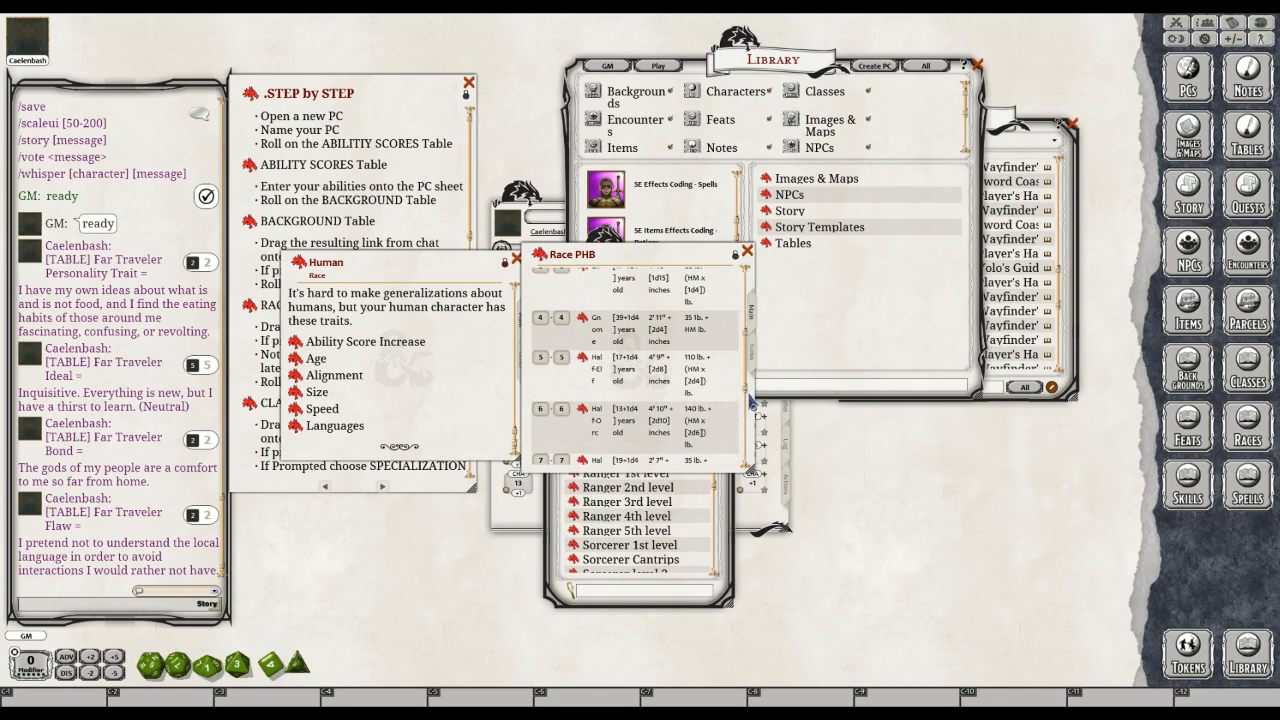
pyautogui.scroll(-2, 752, 400)
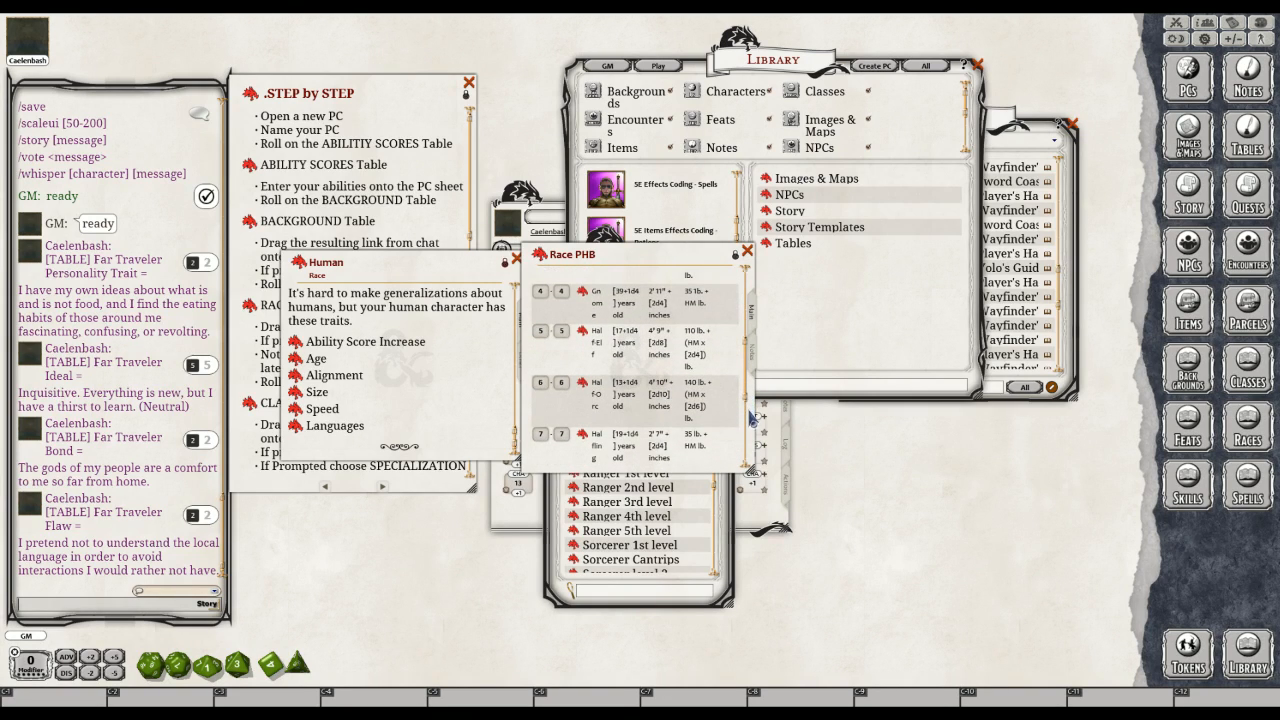
pyautogui.scroll(-2, 752, 425)
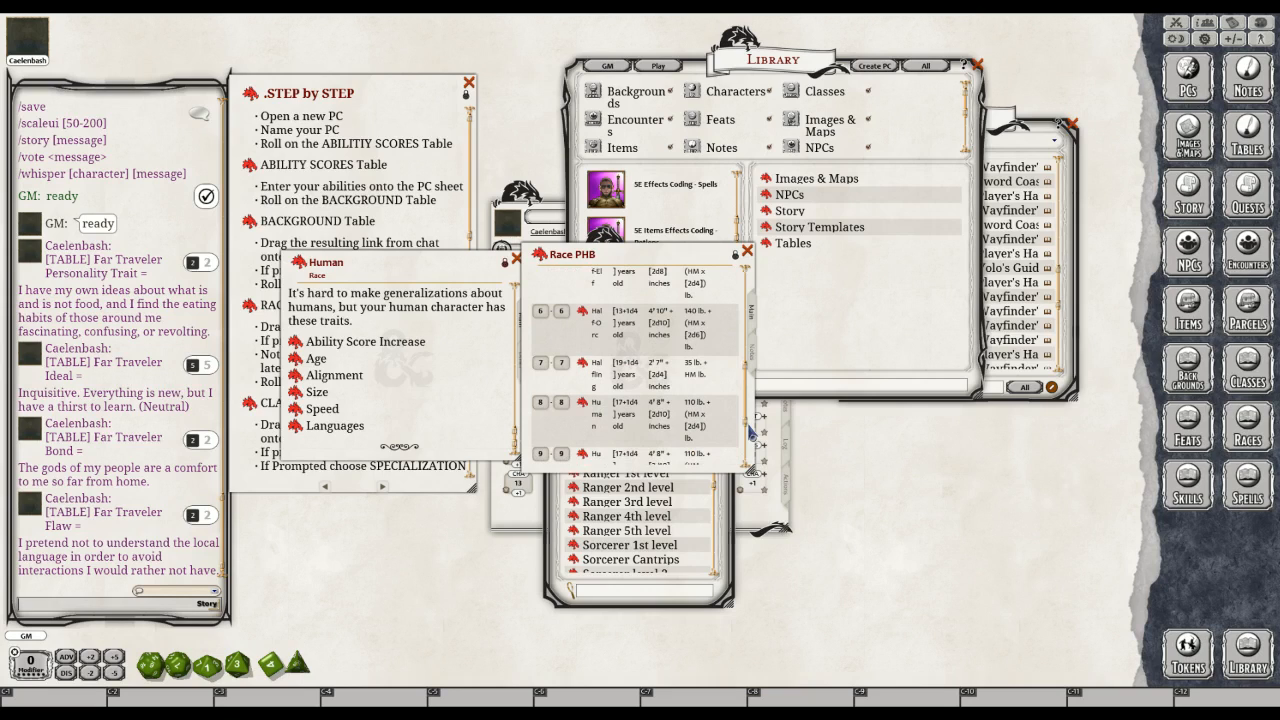
pyautogui.scroll(-1, 627, 437)
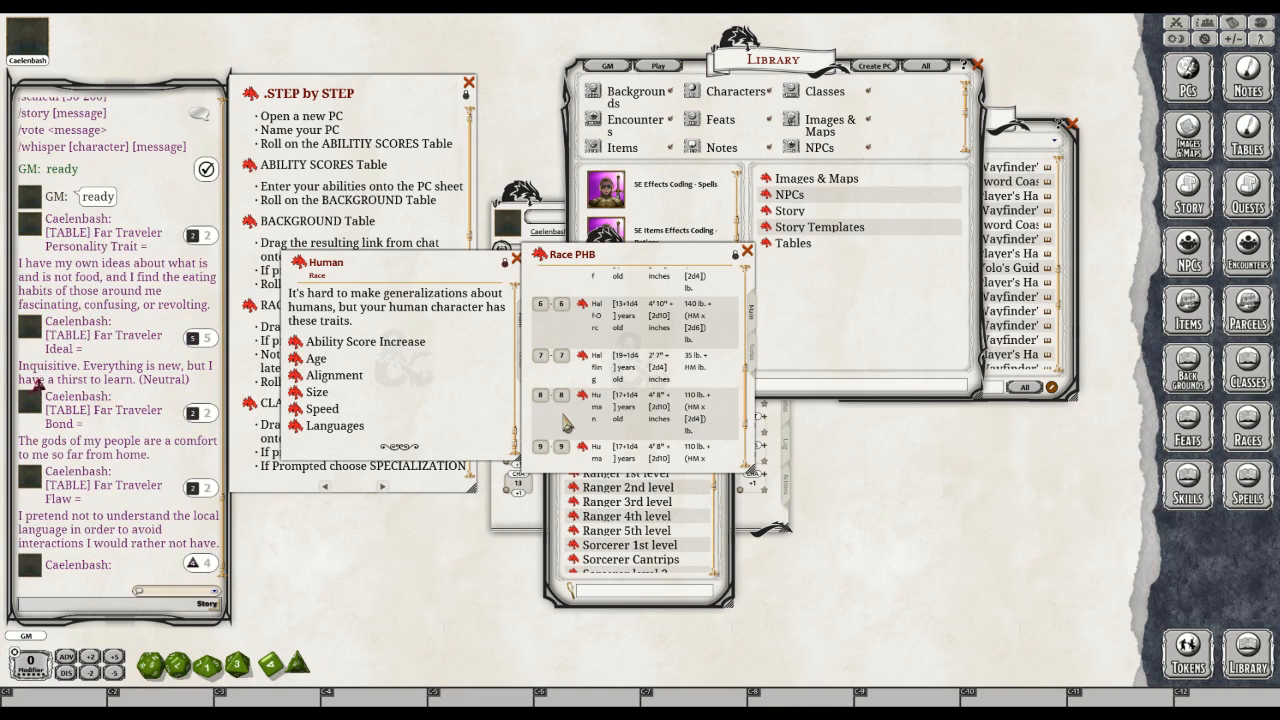
# Bring the character sheet to the front and enter 21 as the character's age in its notes
pyautogui.click(765, 520)
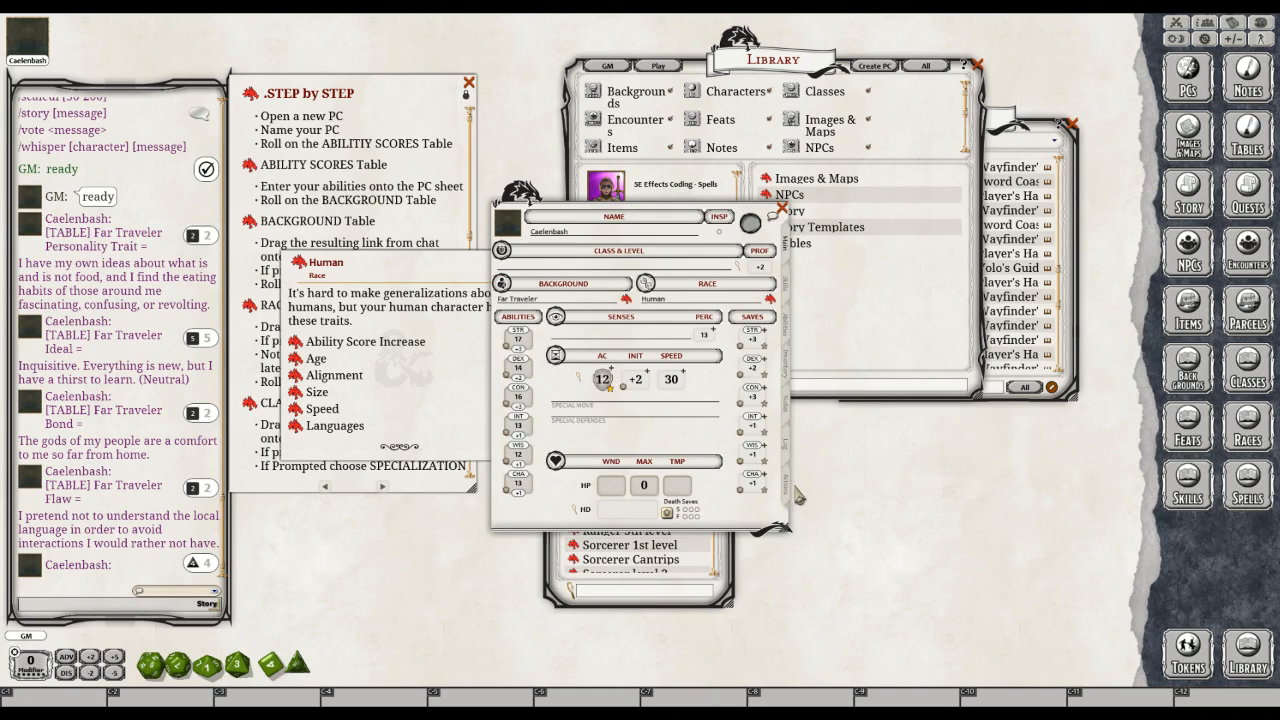
pyautogui.click(788, 404)
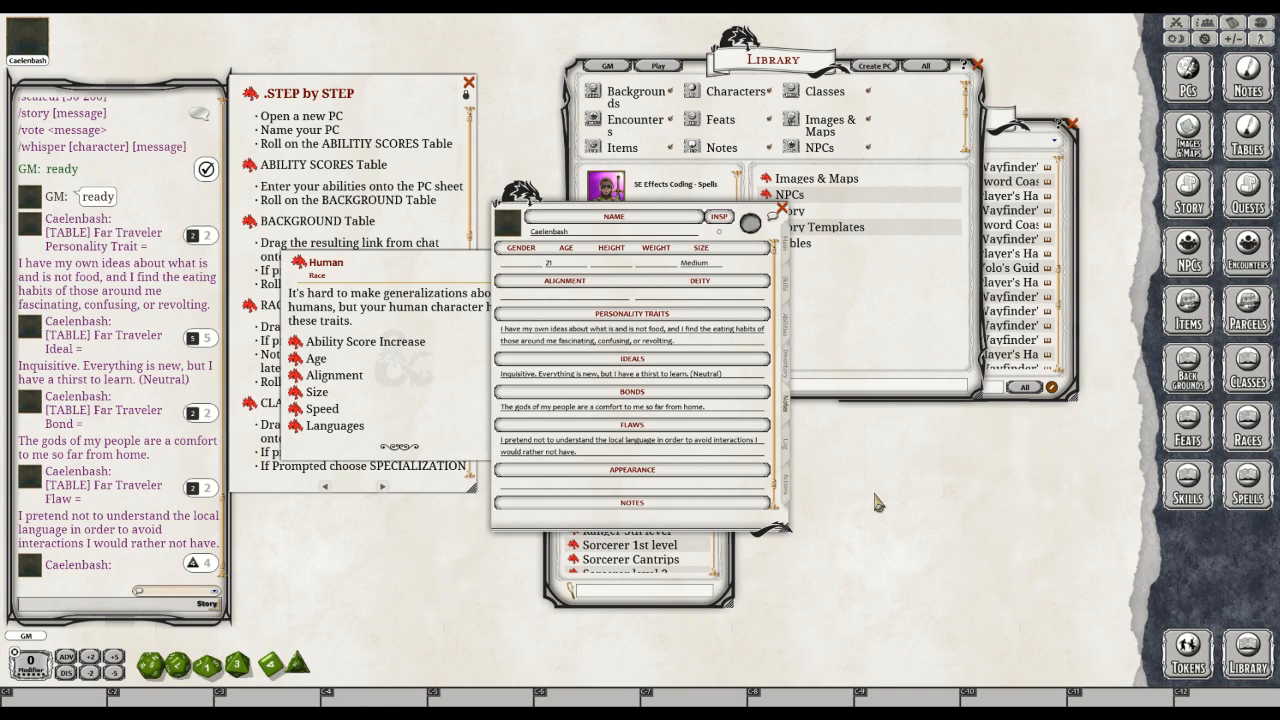
# Move the Tables list and the character sheet aside and bring the Race PHB table to the front
pyautogui.click(725, 608)
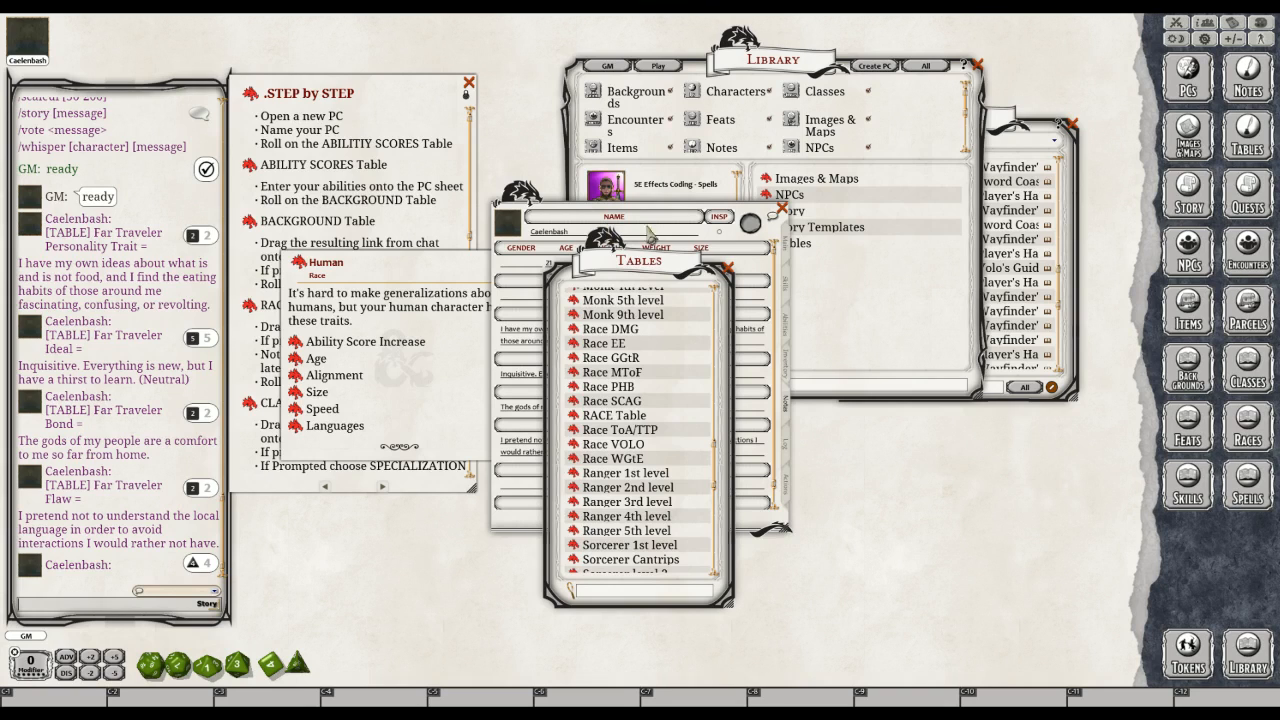
pyautogui.moveTo(606, 248); pyautogui.dragTo(891, 259)
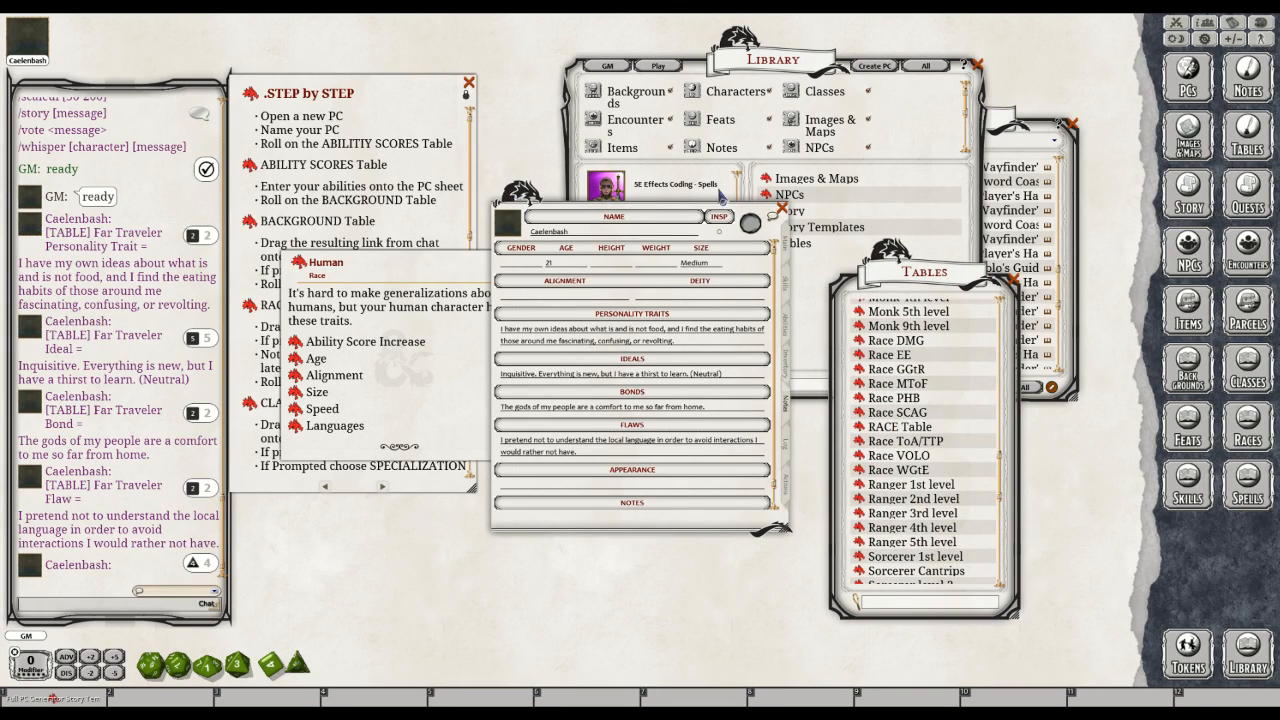
pyautogui.moveTo(720, 195); pyautogui.dragTo(925, 194)
pyautogui.click(619, 262)
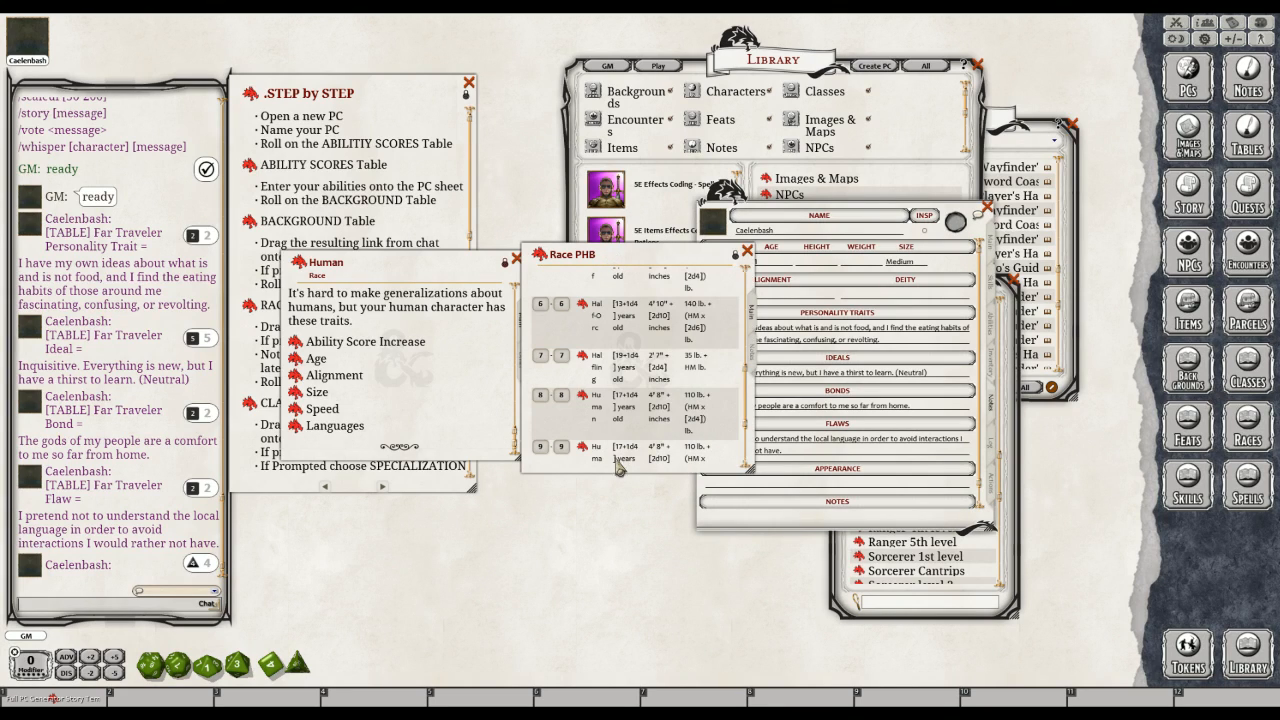
pyautogui.press('ctrl')
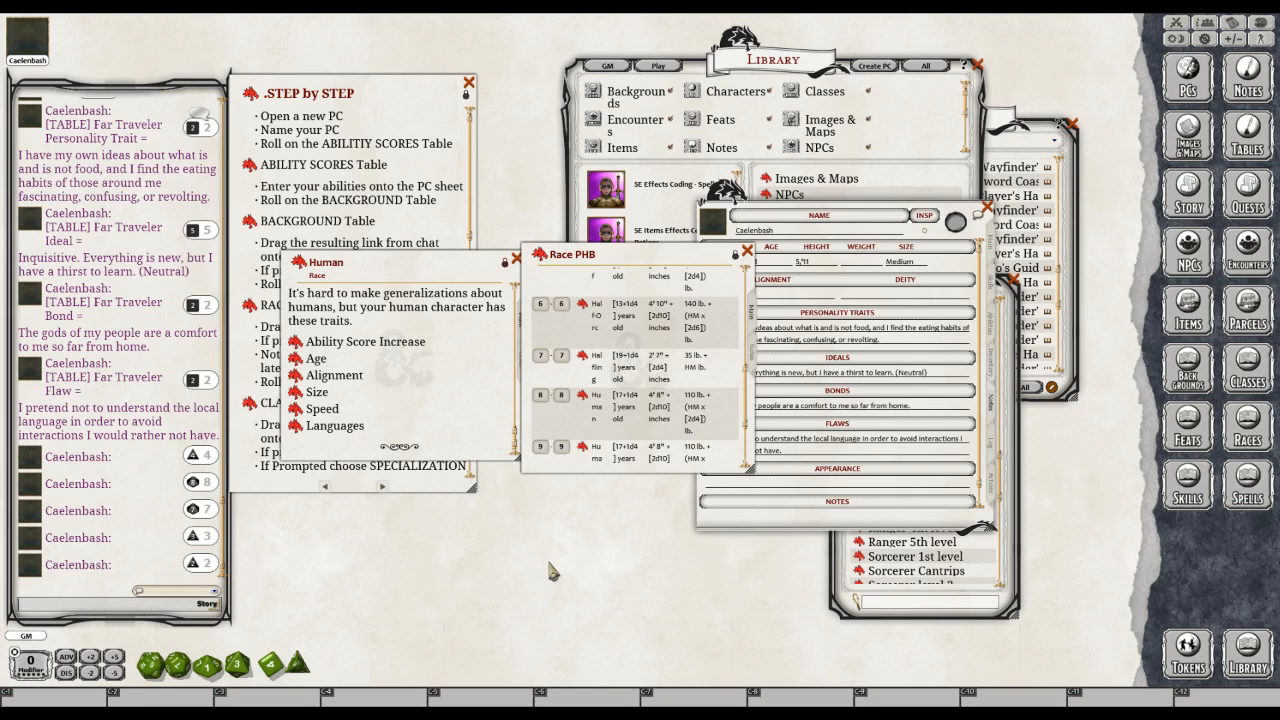
# Set the character's weight to 195 and close the Race PHB table and the Human race entry
pyautogui.write('195')
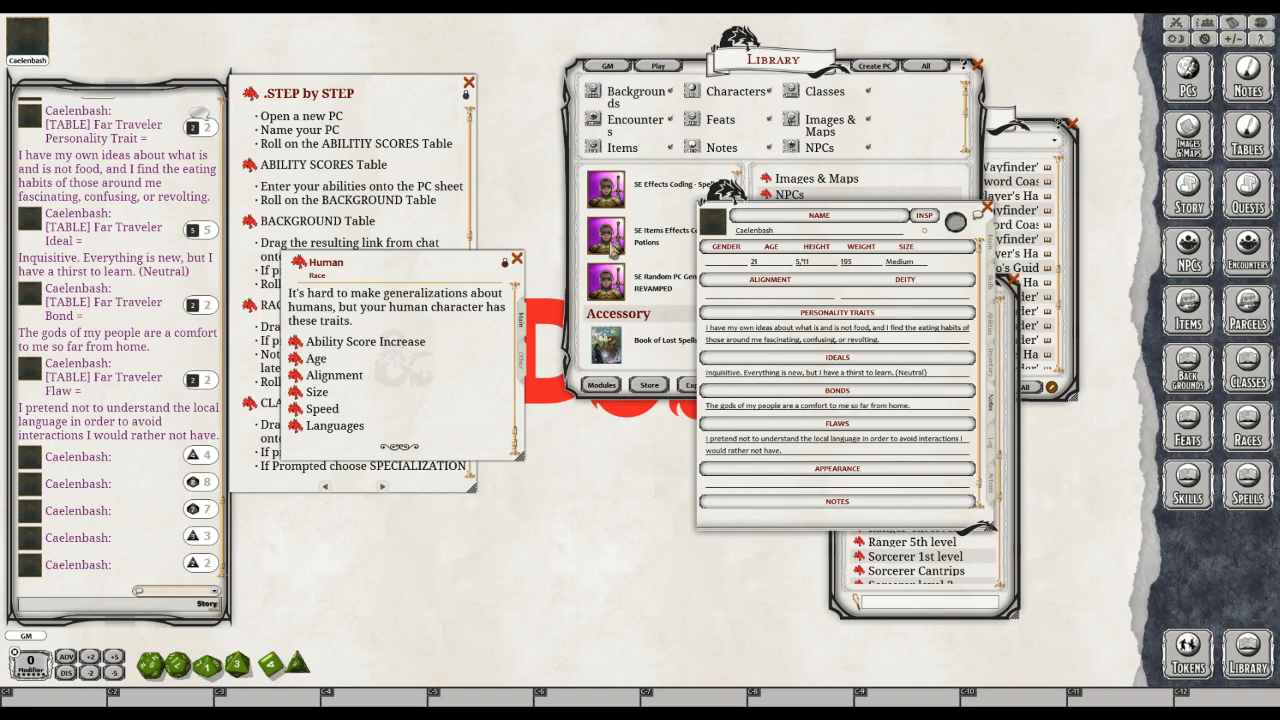
pyautogui.click(746, 251)
pyautogui.click(517, 259)
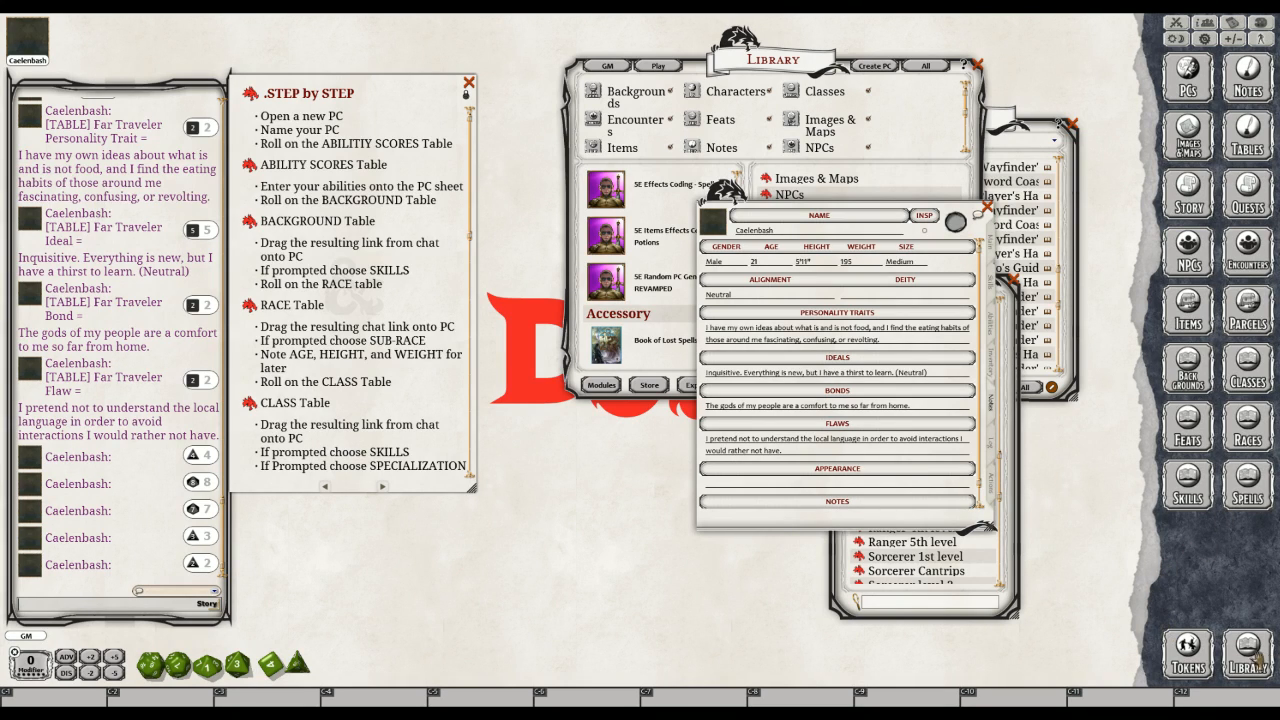
# Bring the Library to the front and show the contents of the D&D Player's Handbook module
pyautogui.click(1252, 656)
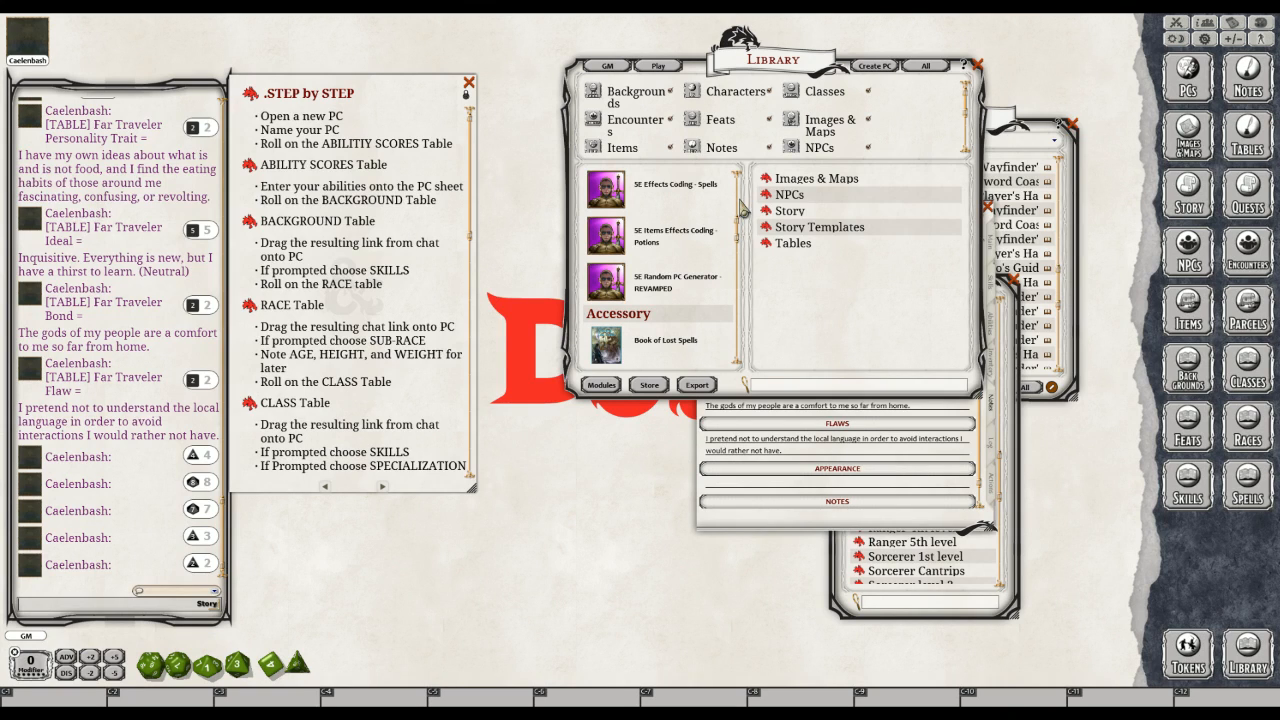
pyautogui.scroll(3, 741, 205)
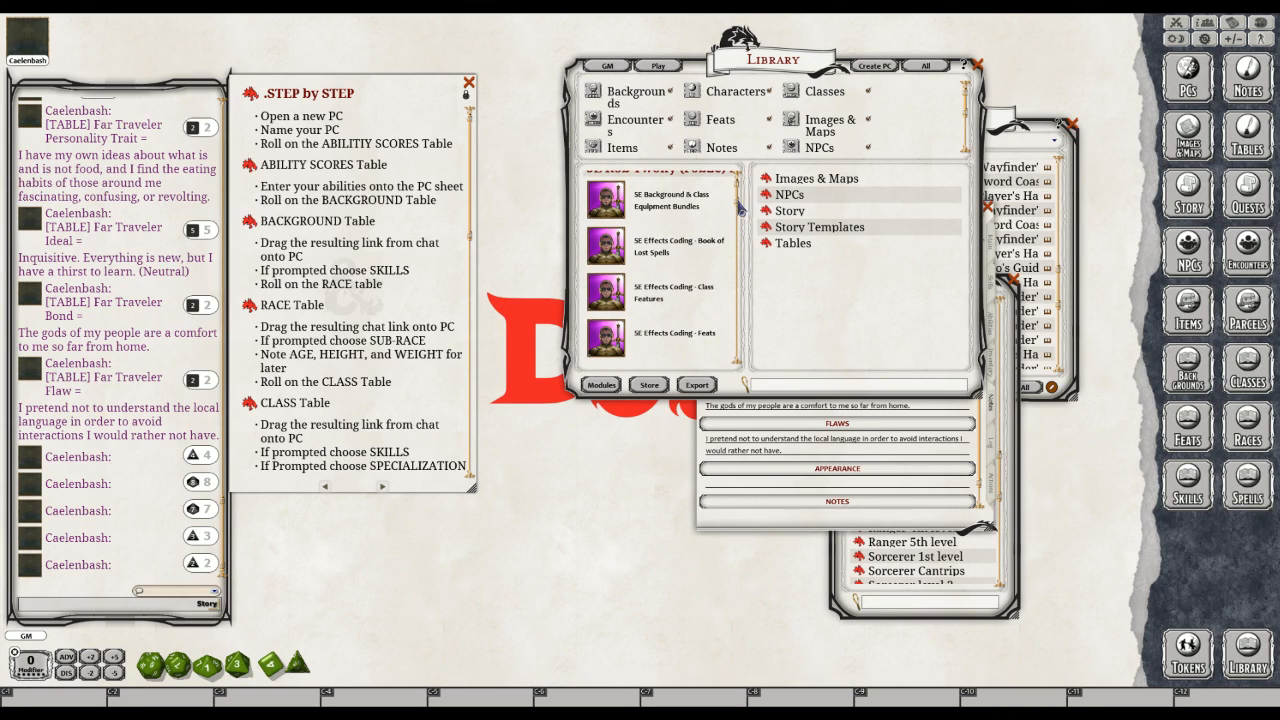
pyautogui.scroll(-3, 740, 244)
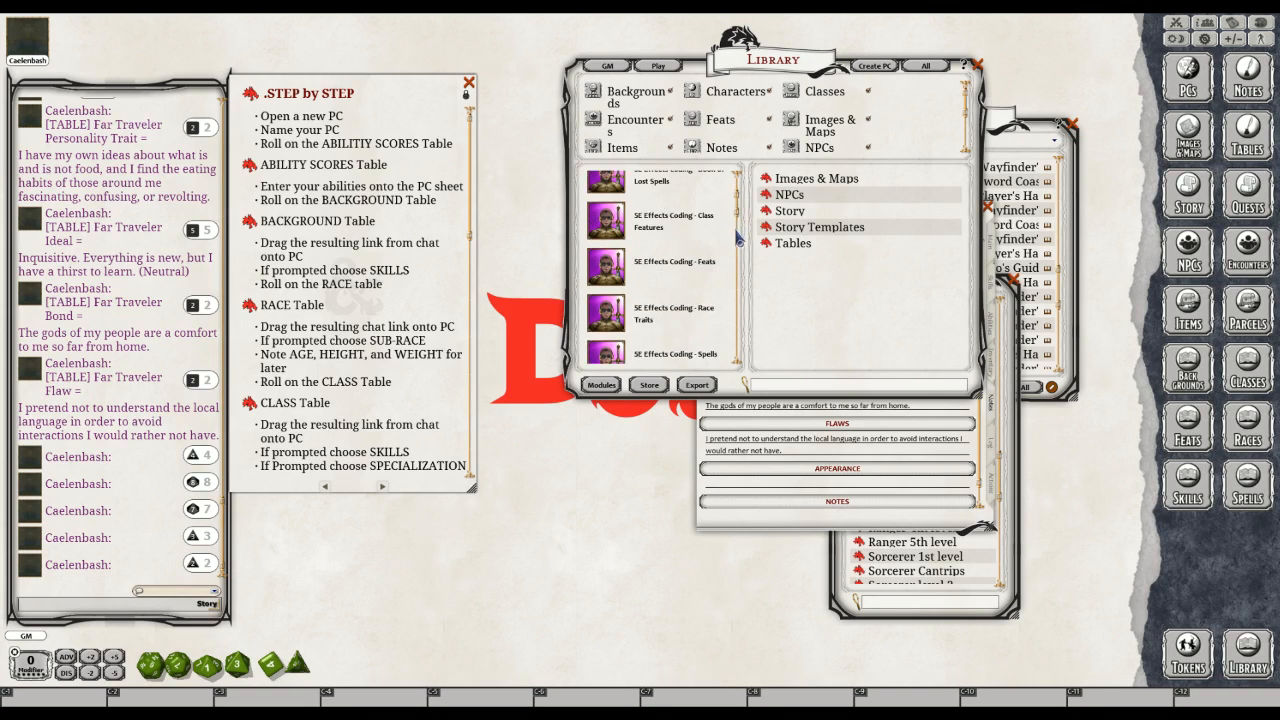
pyautogui.scroll(-5, 740, 254)
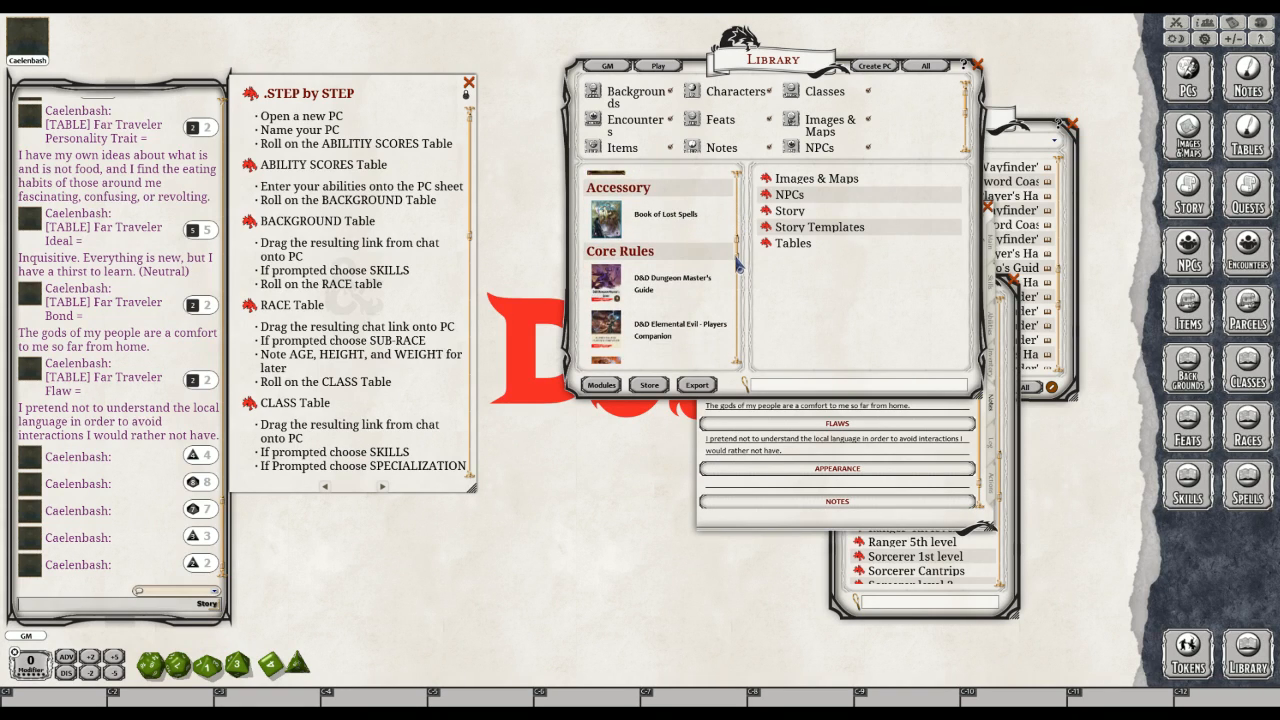
pyautogui.scroll(-4, 739, 280)
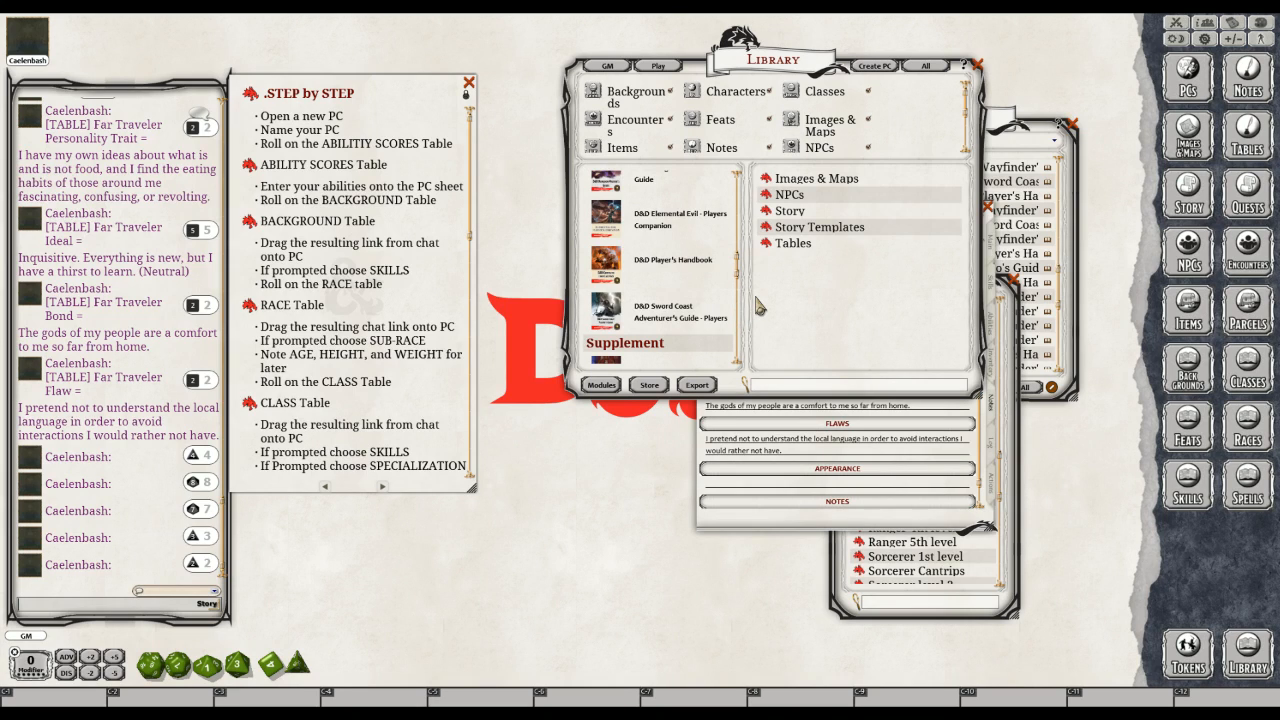
pyautogui.click(681, 262)
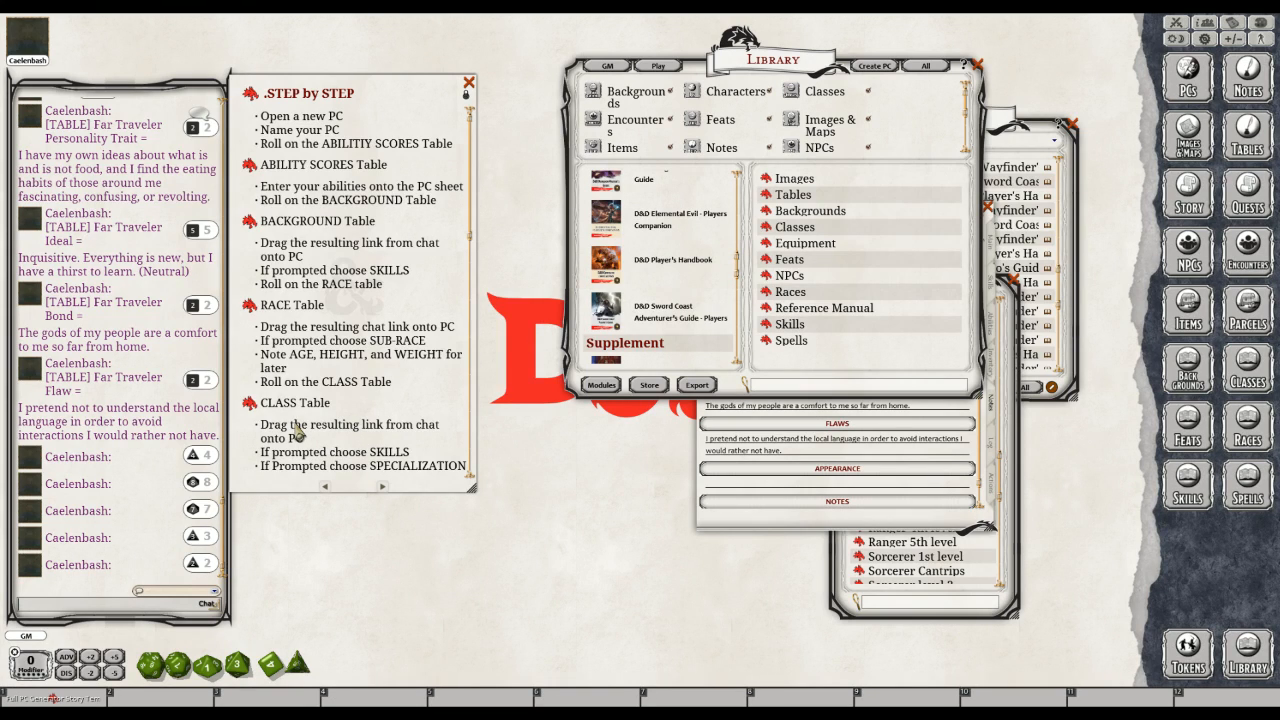
# Open the Reference Manual of the D&D Player's Handbook and expand its list of chapters
pyautogui.press('ctrl')
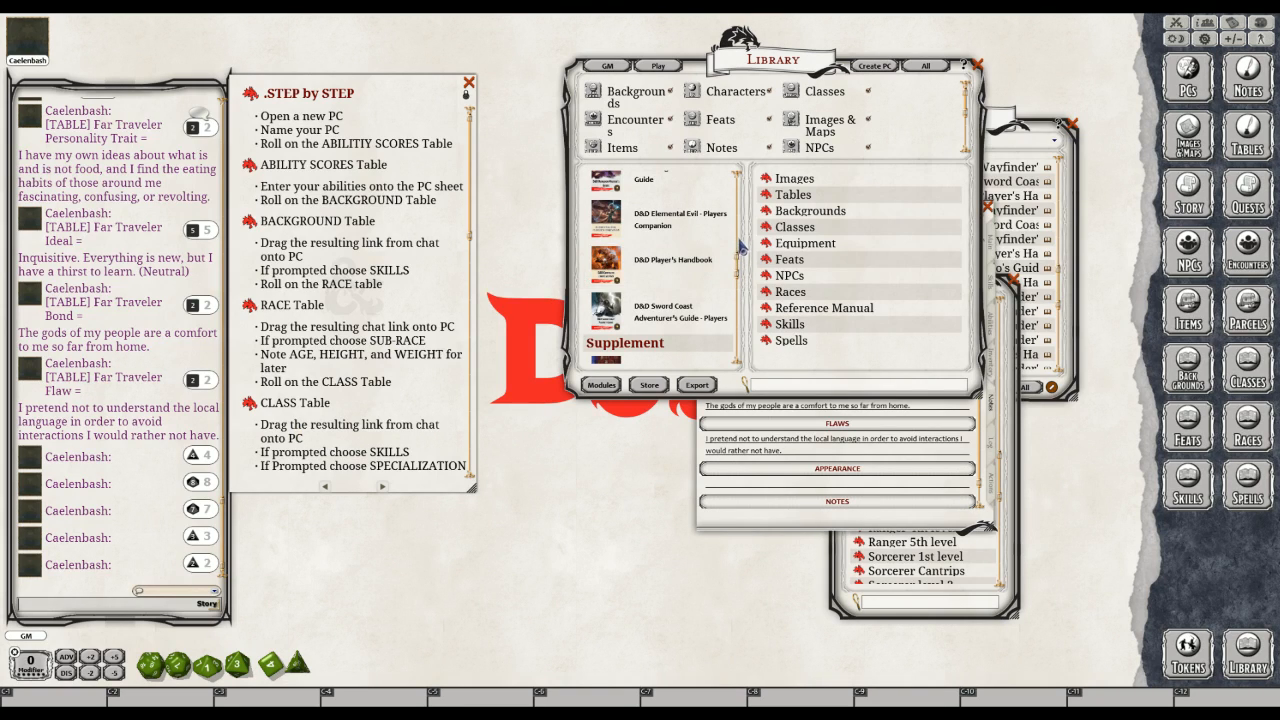
pyautogui.scroll(2, 743, 200)
pyautogui.scroll(3, 741, 200)
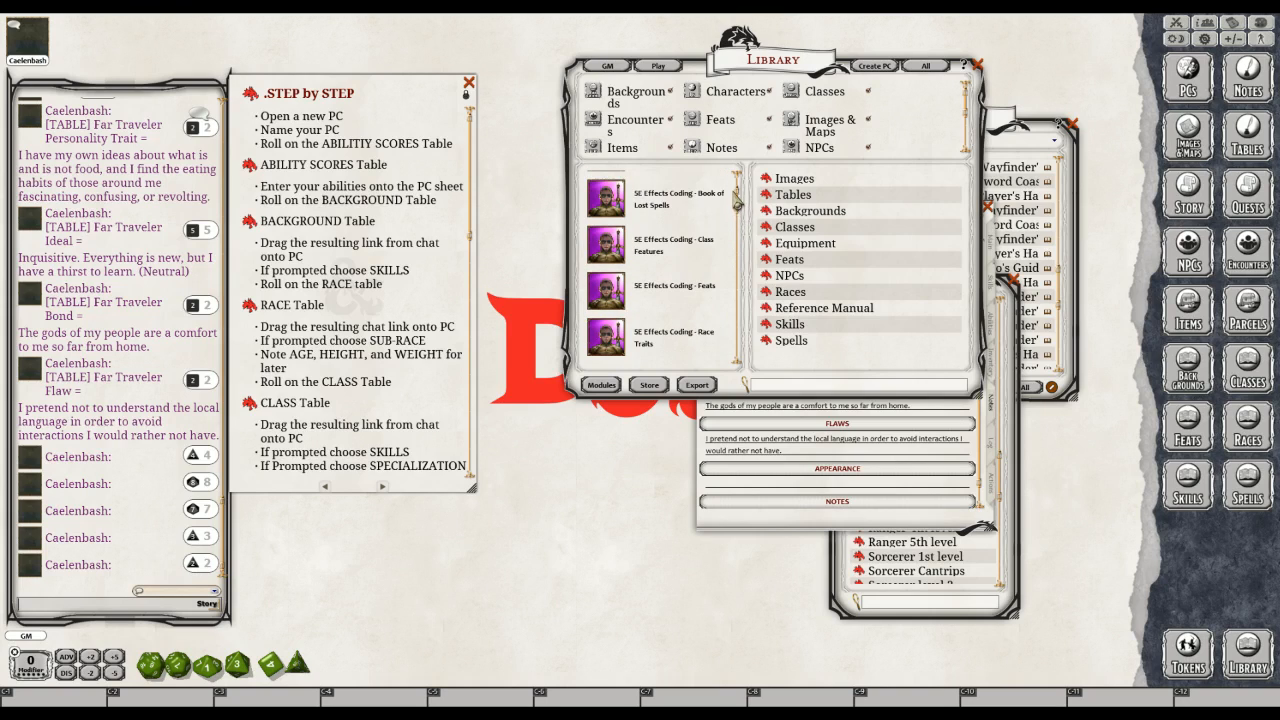
pyautogui.scroll(6, 738, 235)
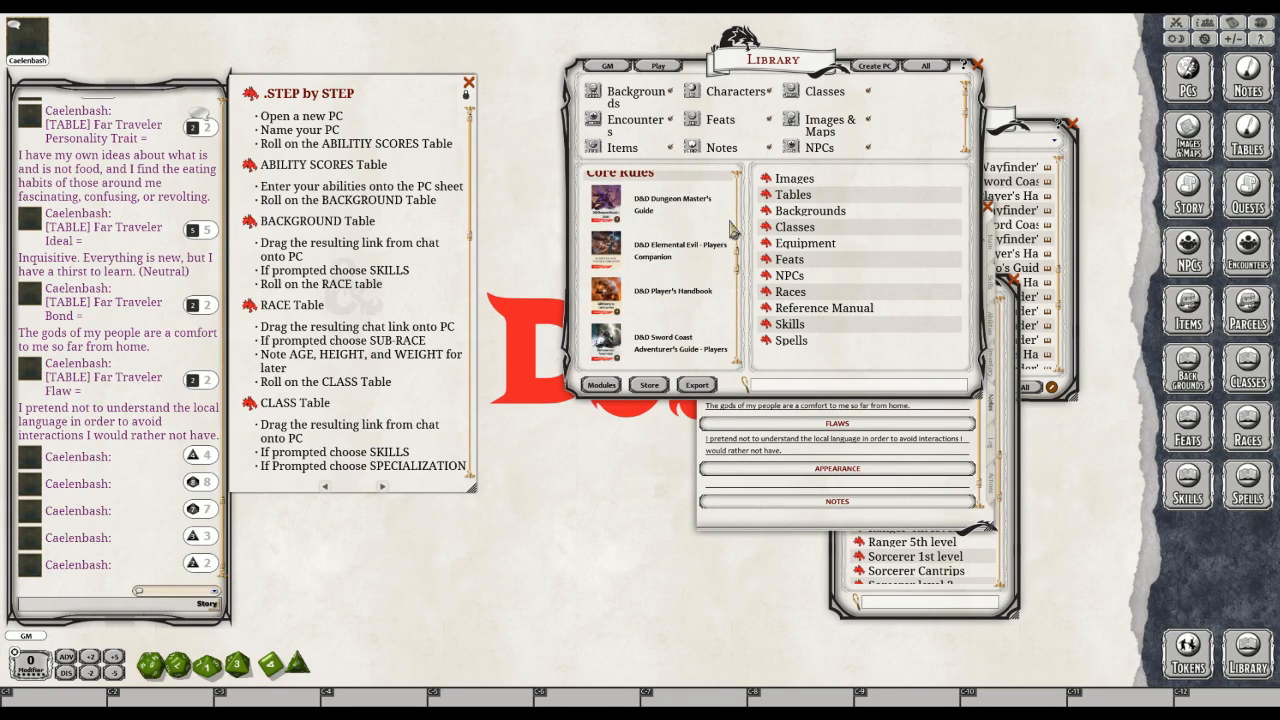
pyautogui.scroll(3, 735, 235)
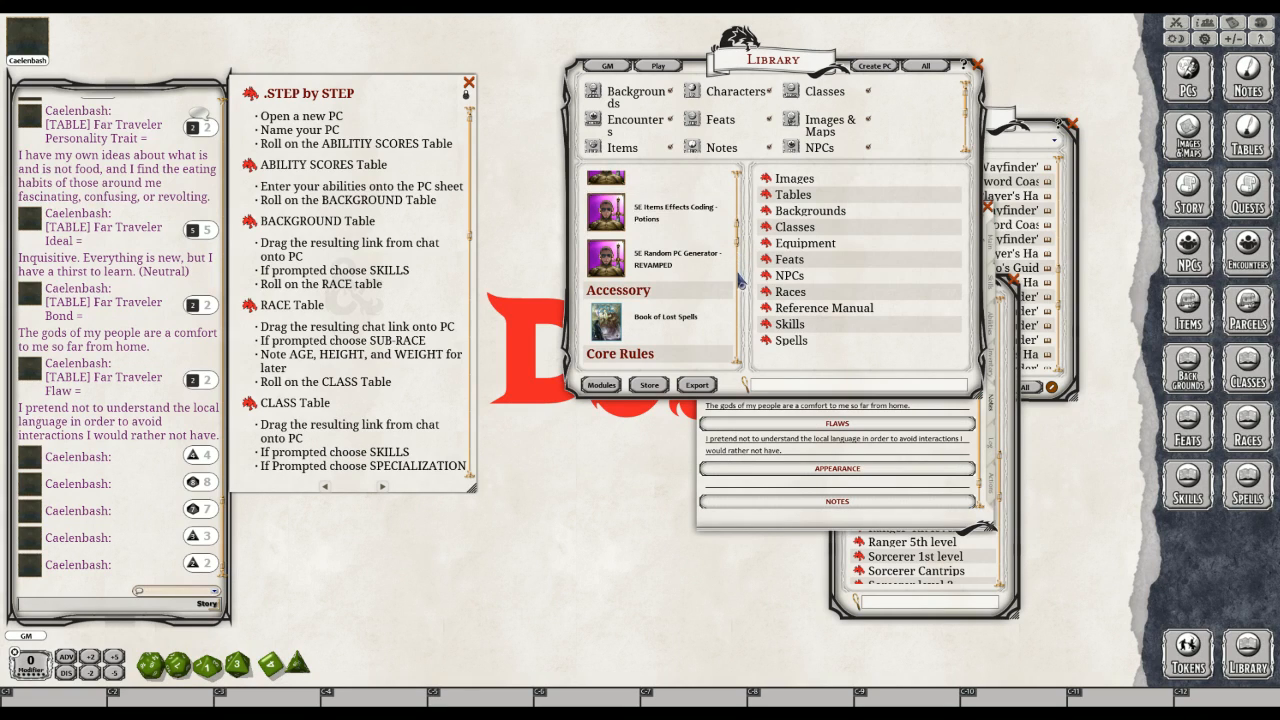
pyautogui.scroll(-6, 741, 275)
pyautogui.scroll(-2, 741, 290)
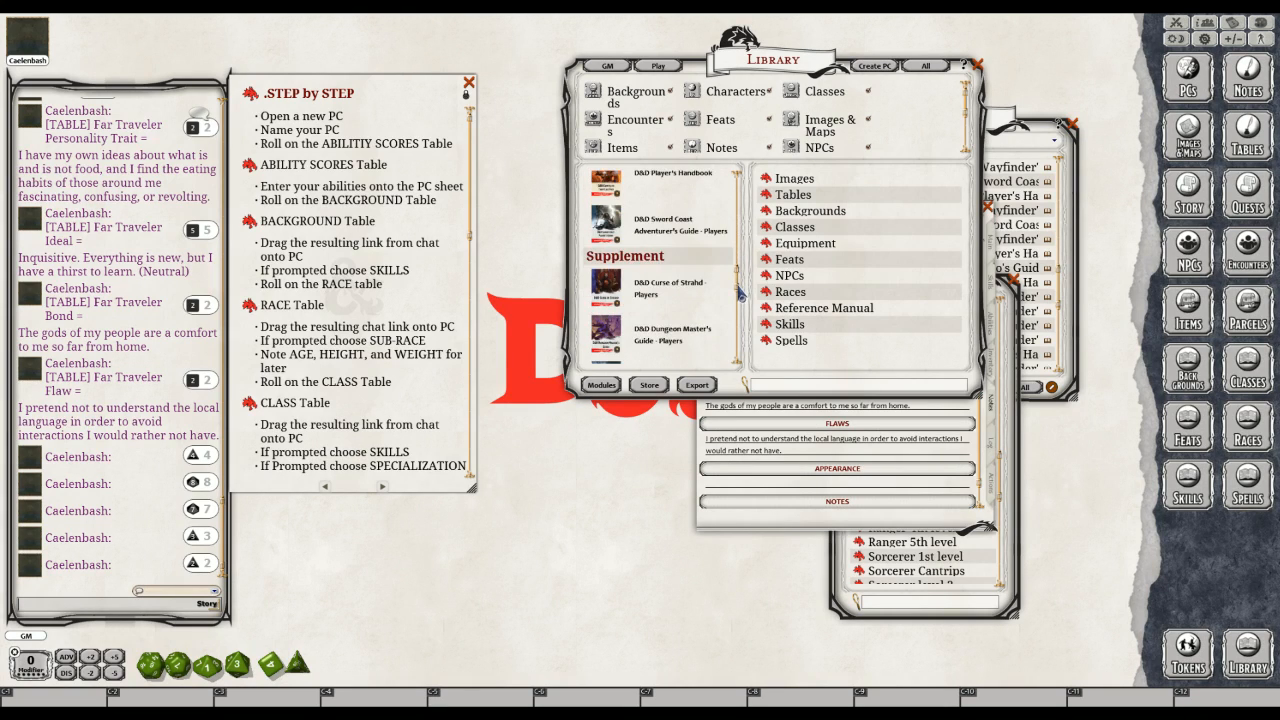
pyautogui.scroll(3, 741, 288)
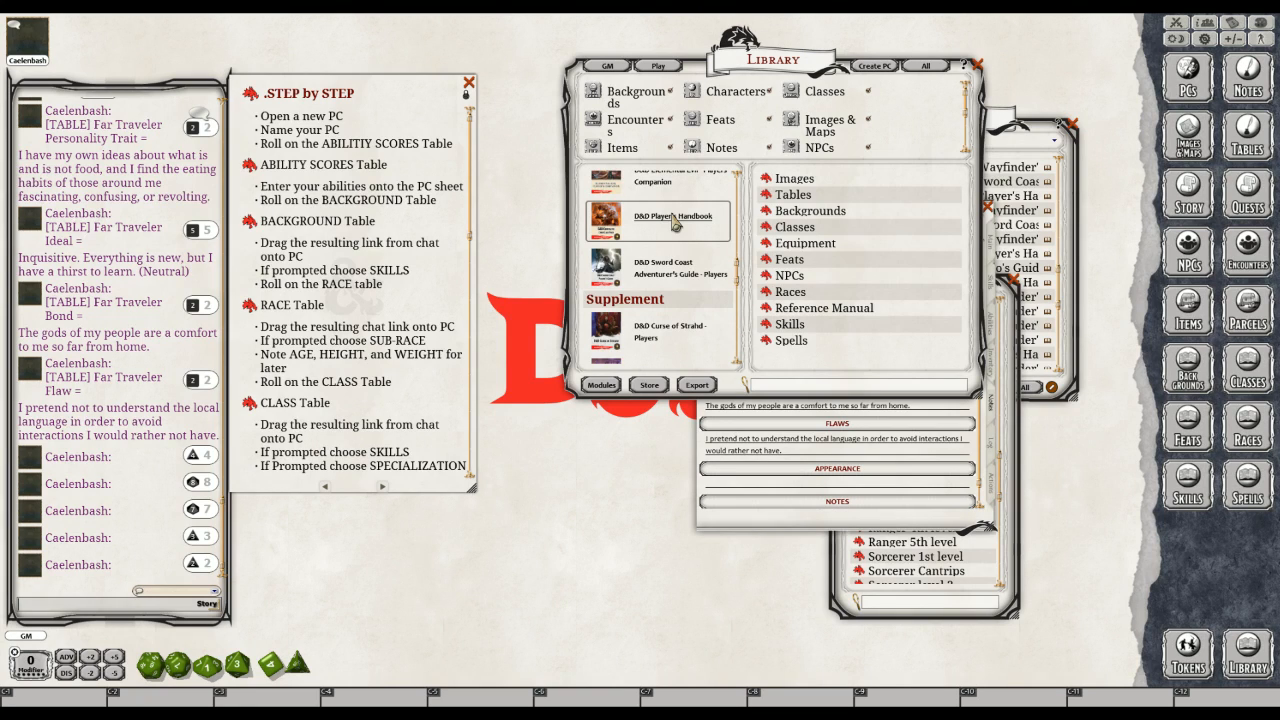
pyautogui.click(770, 316)
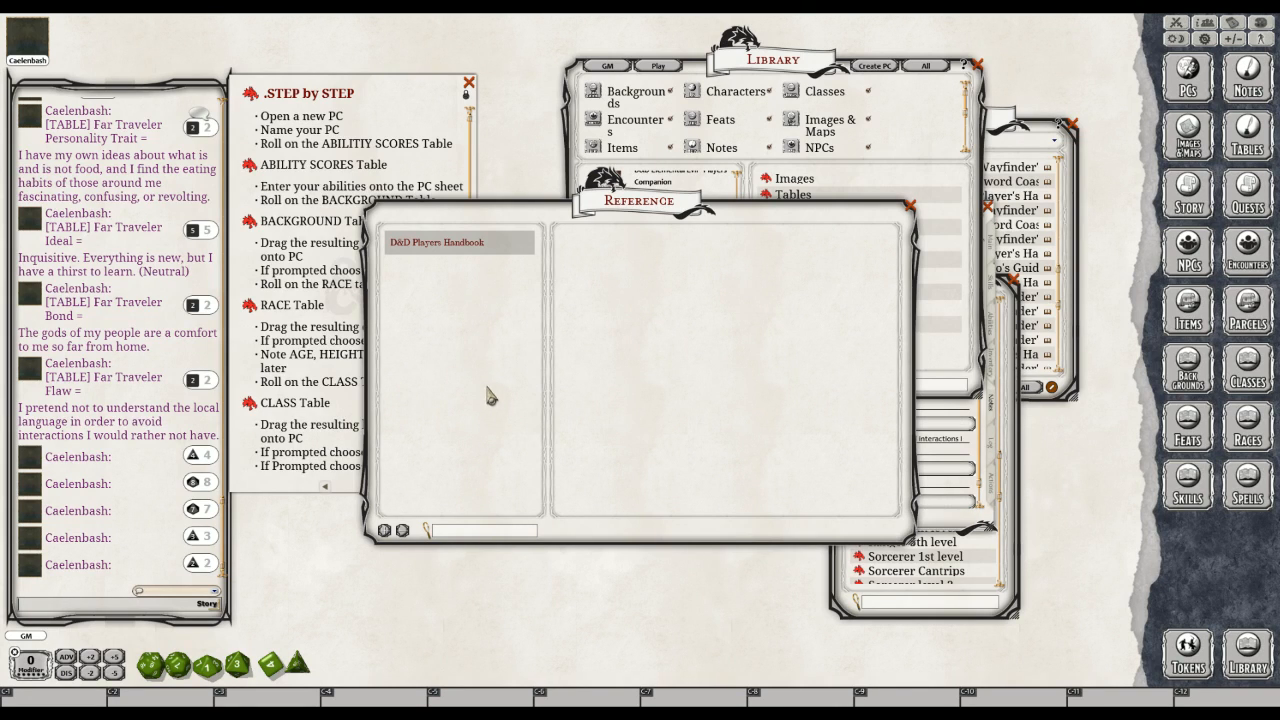
pyautogui.click(414, 246)
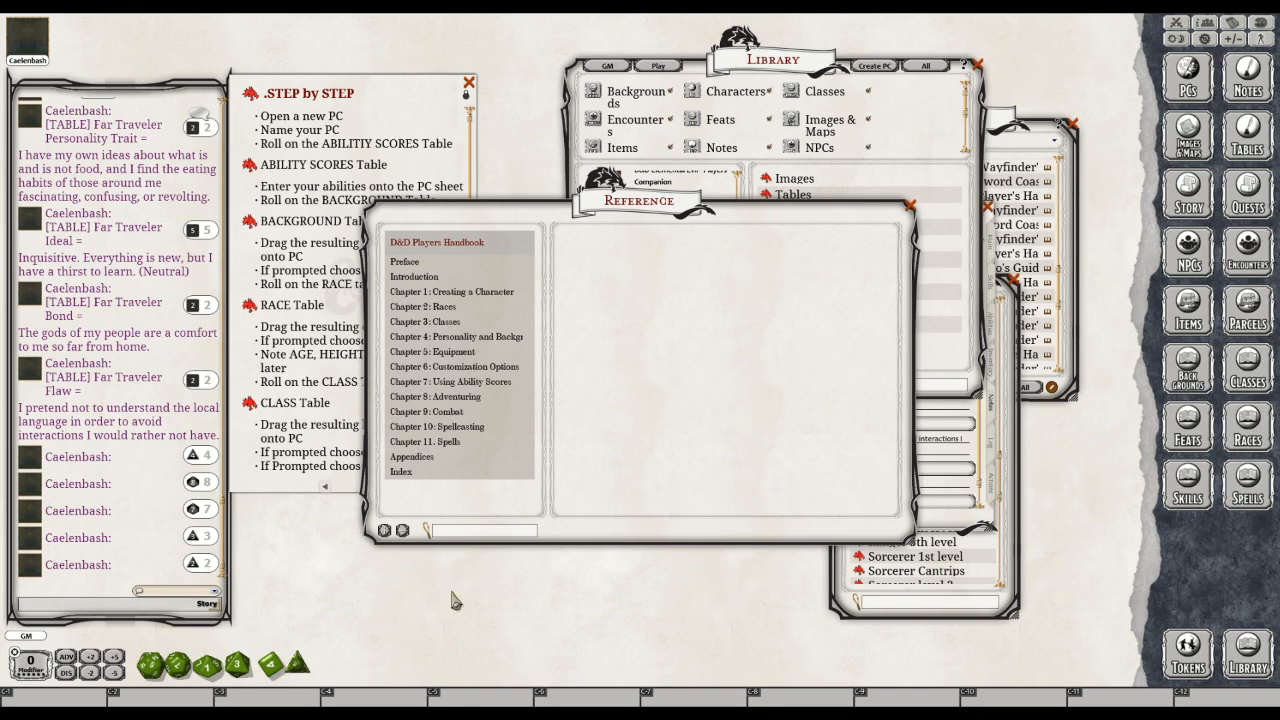
# Close the Library and move the Reference window clear of the character sheet
pyautogui.click(441, 532)
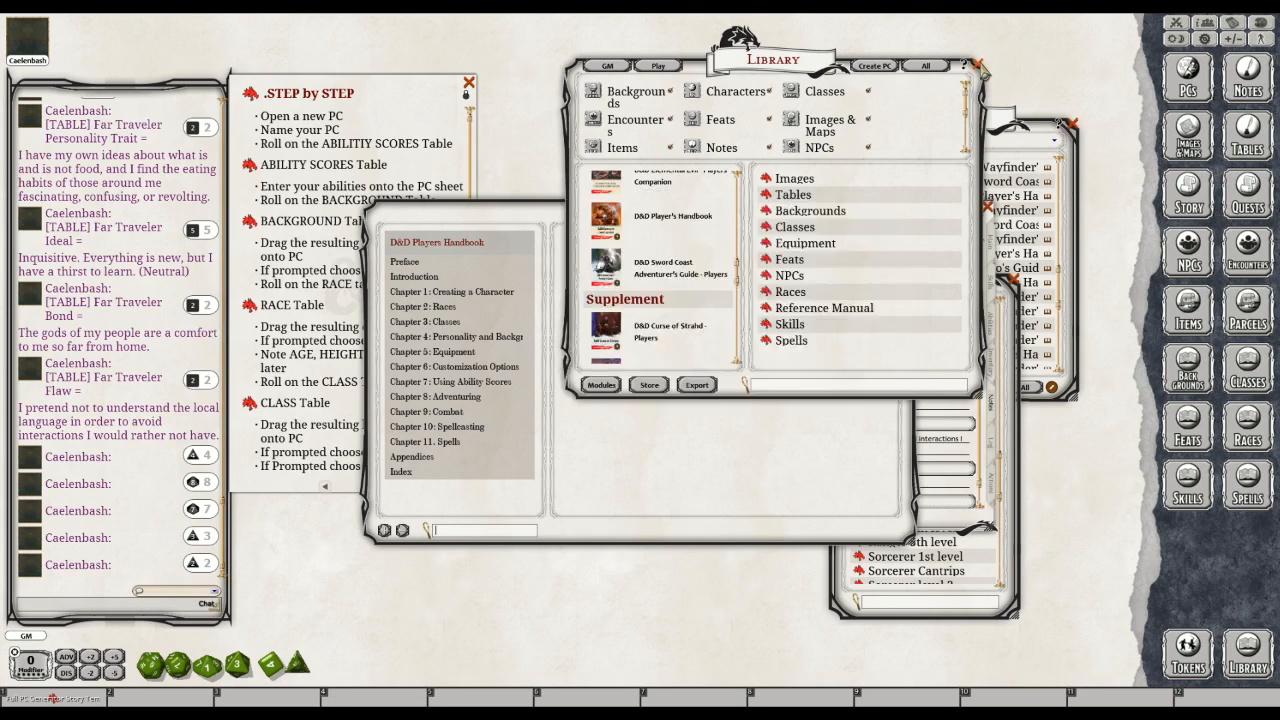
pyautogui.click(977, 63)
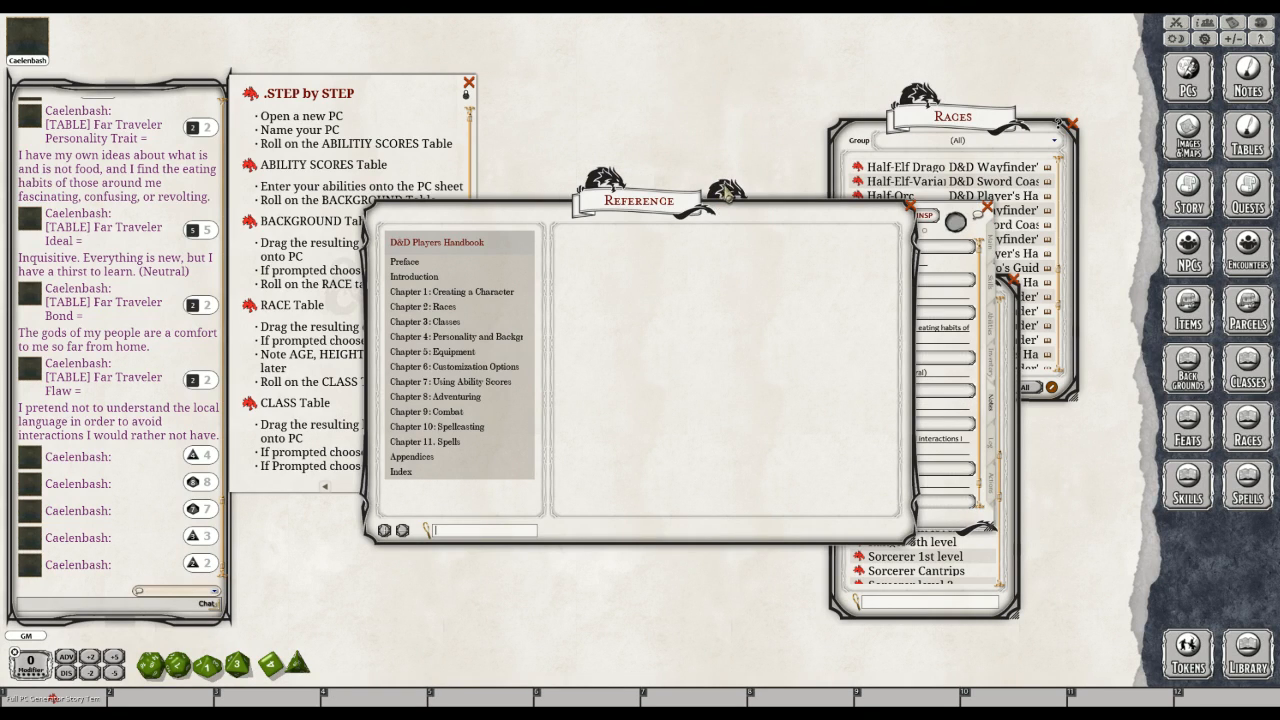
pyautogui.moveTo(726, 195); pyautogui.dragTo(509, 257)
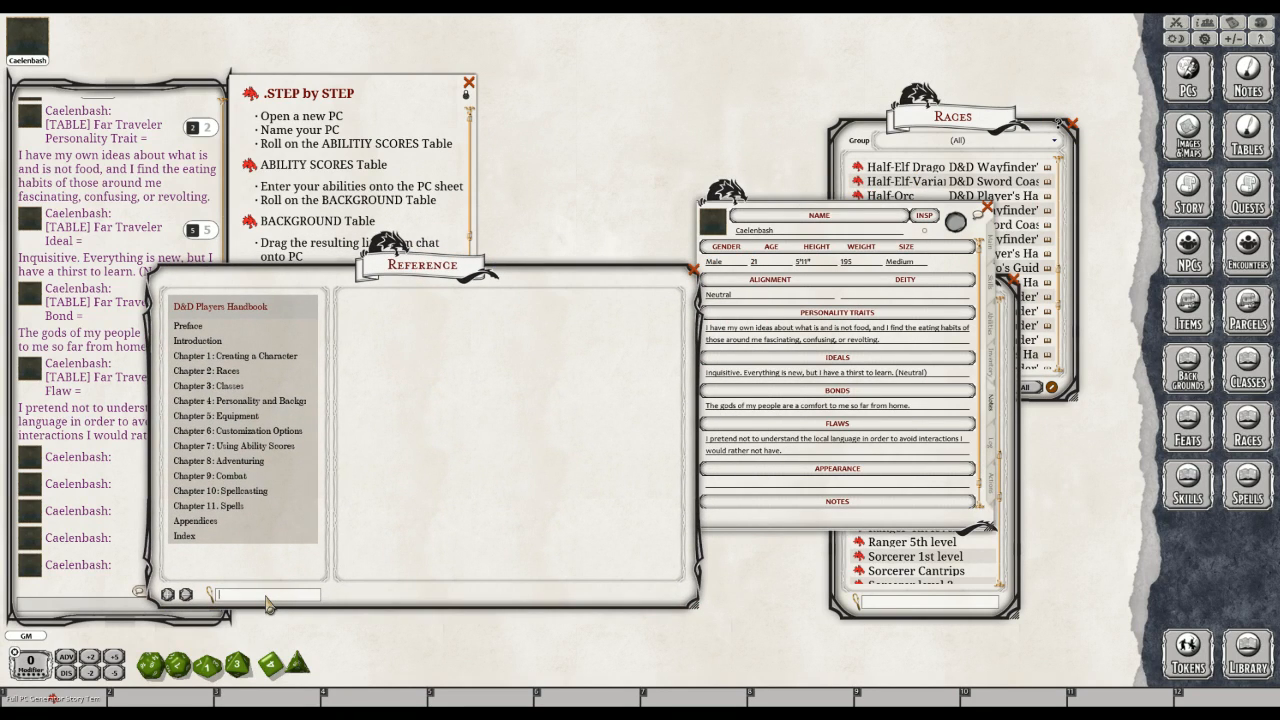
# Search the Player's Handbook reference for "Alignment" and open the Alignment page
pyautogui.write('Alignment')
pyautogui.press('Return')
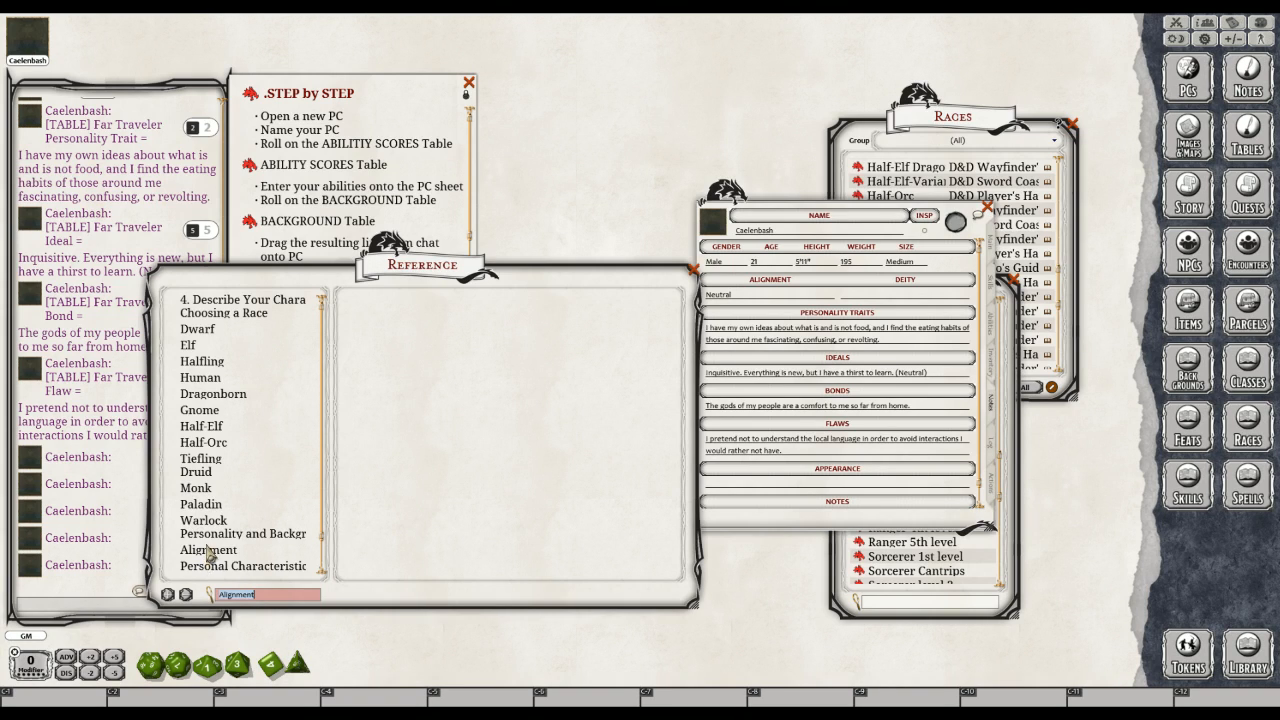
pyautogui.click(206, 552)
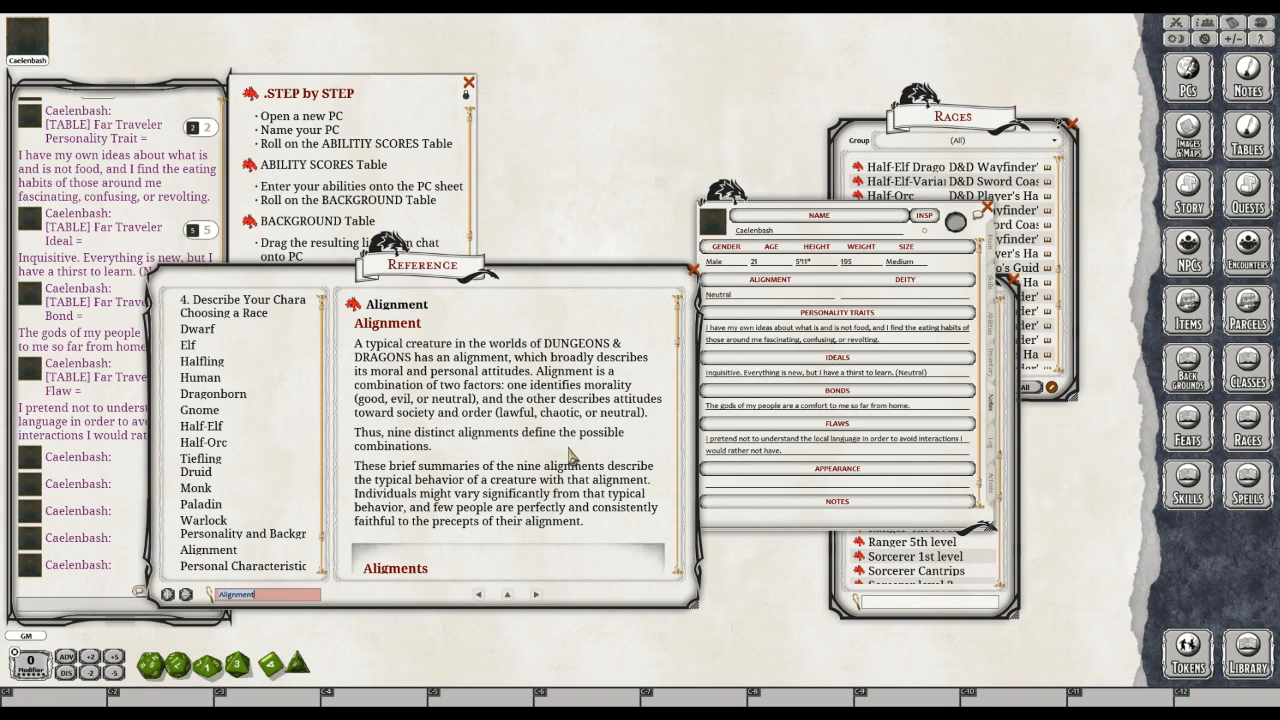
# Read the descriptions of the alignments on the Alignment page, from Lawful good to Neutral evil
pyautogui.scroll(-3, 568, 455)
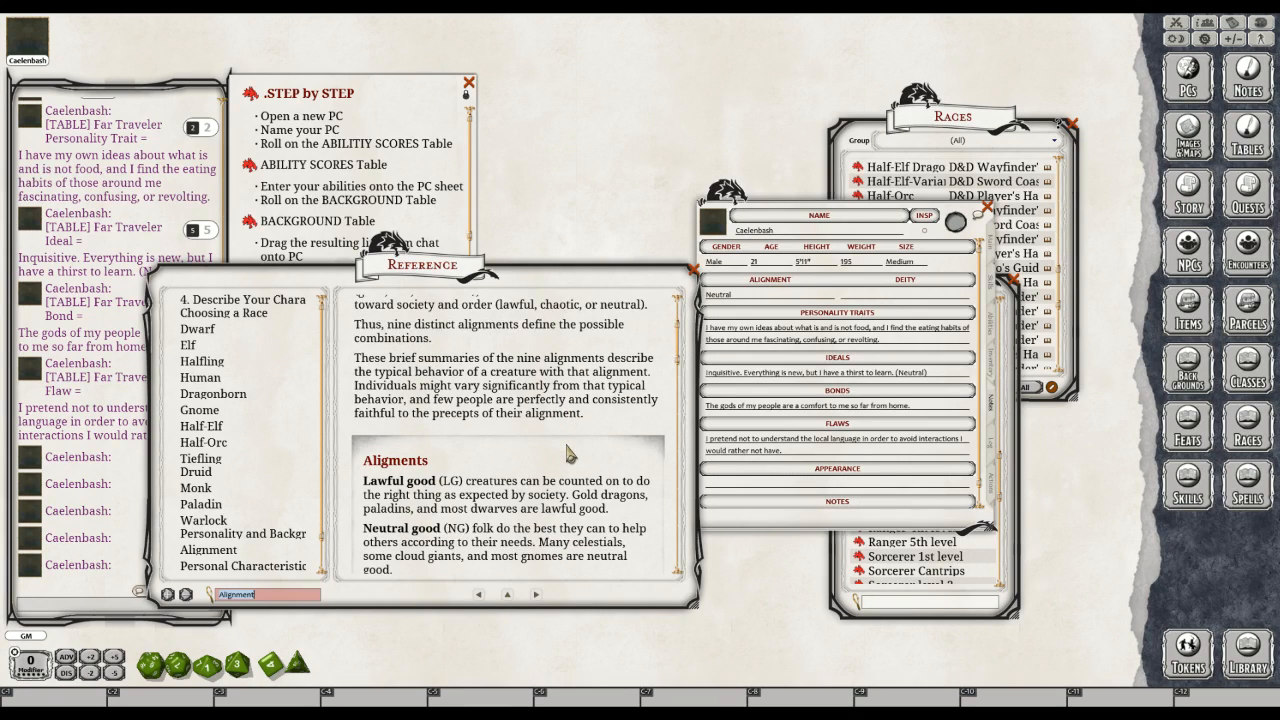
pyautogui.scroll(-1, 568, 454)
pyautogui.scroll(-1, 568, 454)
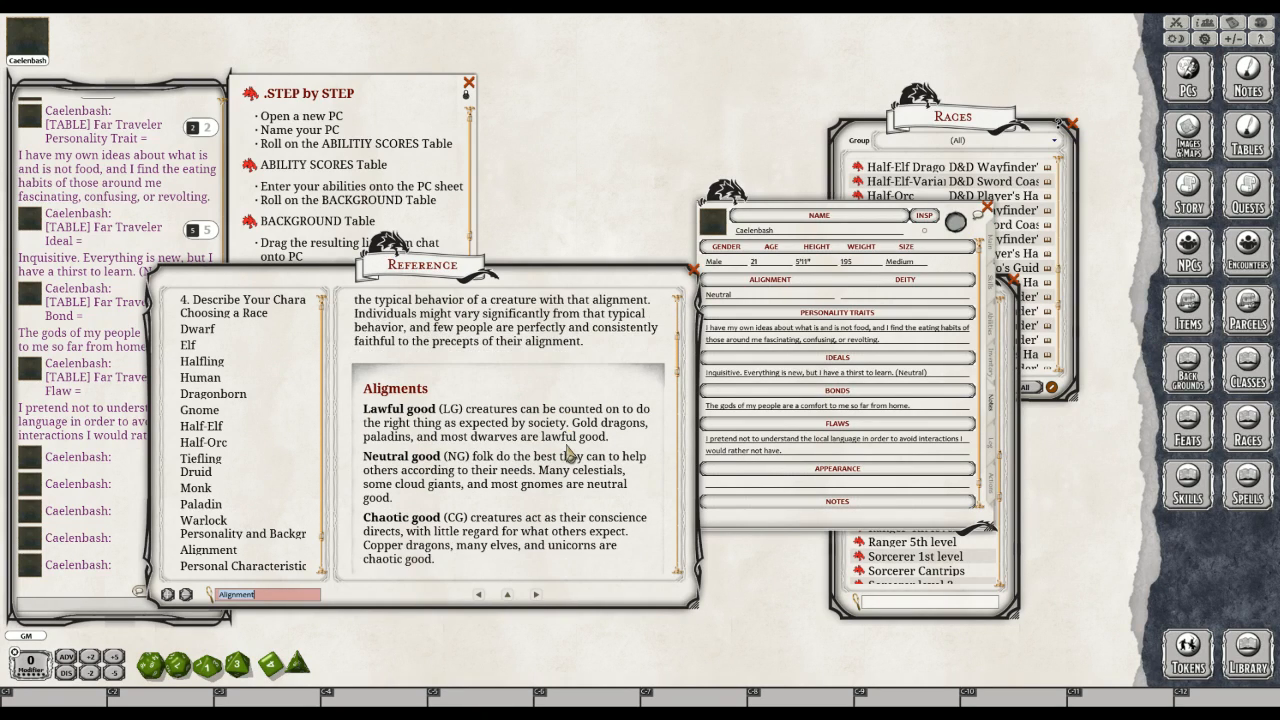
pyautogui.scroll(-2, 568, 455)
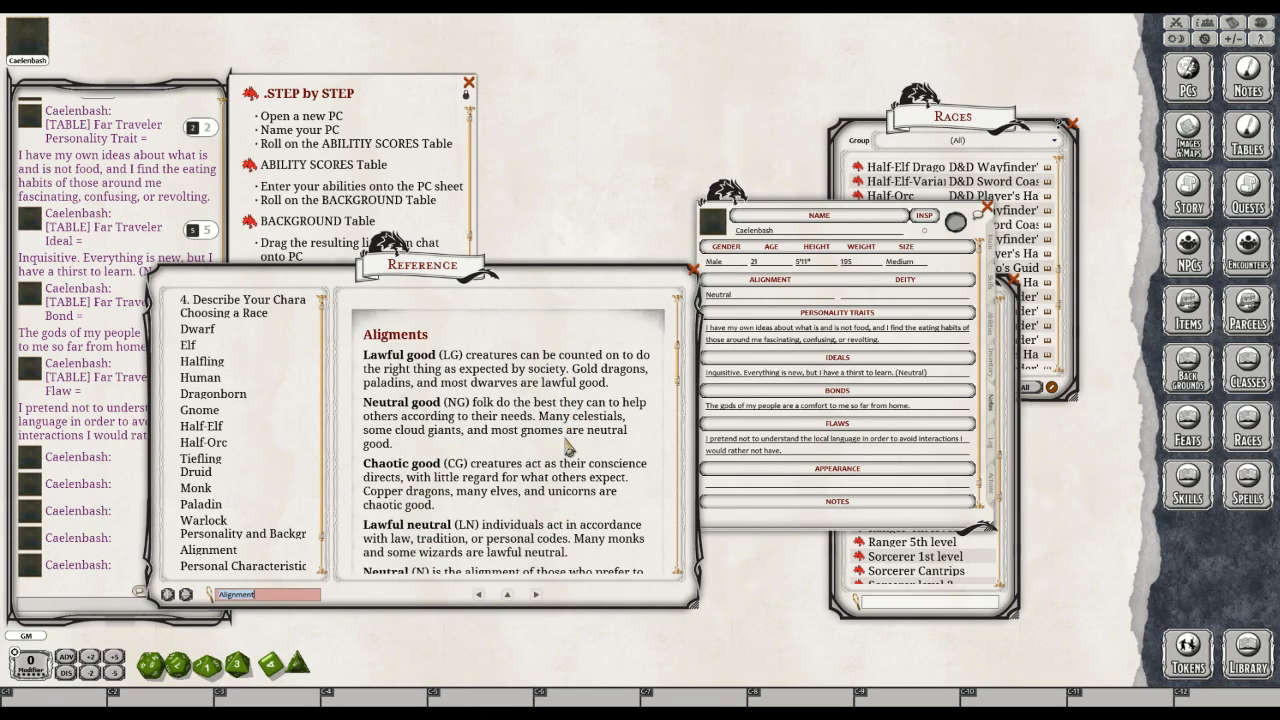
pyautogui.scroll(-1, 568, 446)
pyautogui.scroll(-1, 568, 446)
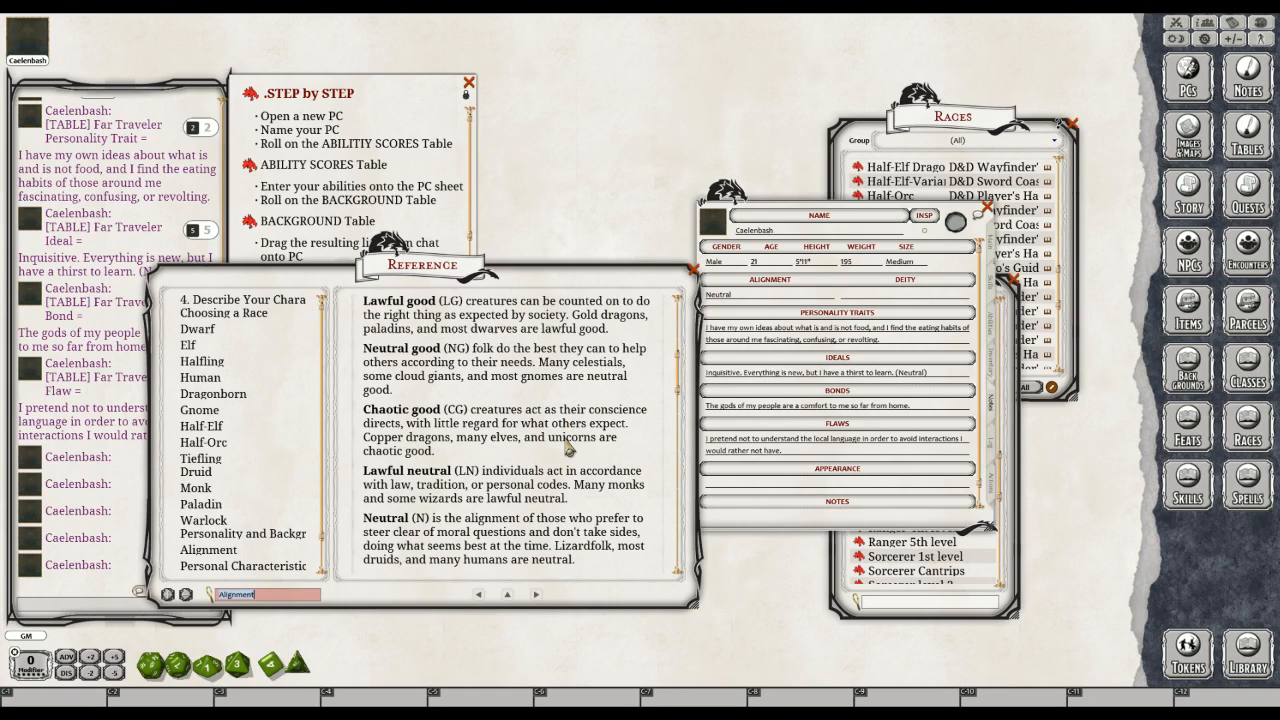
pyautogui.scroll(-1, 568, 447)
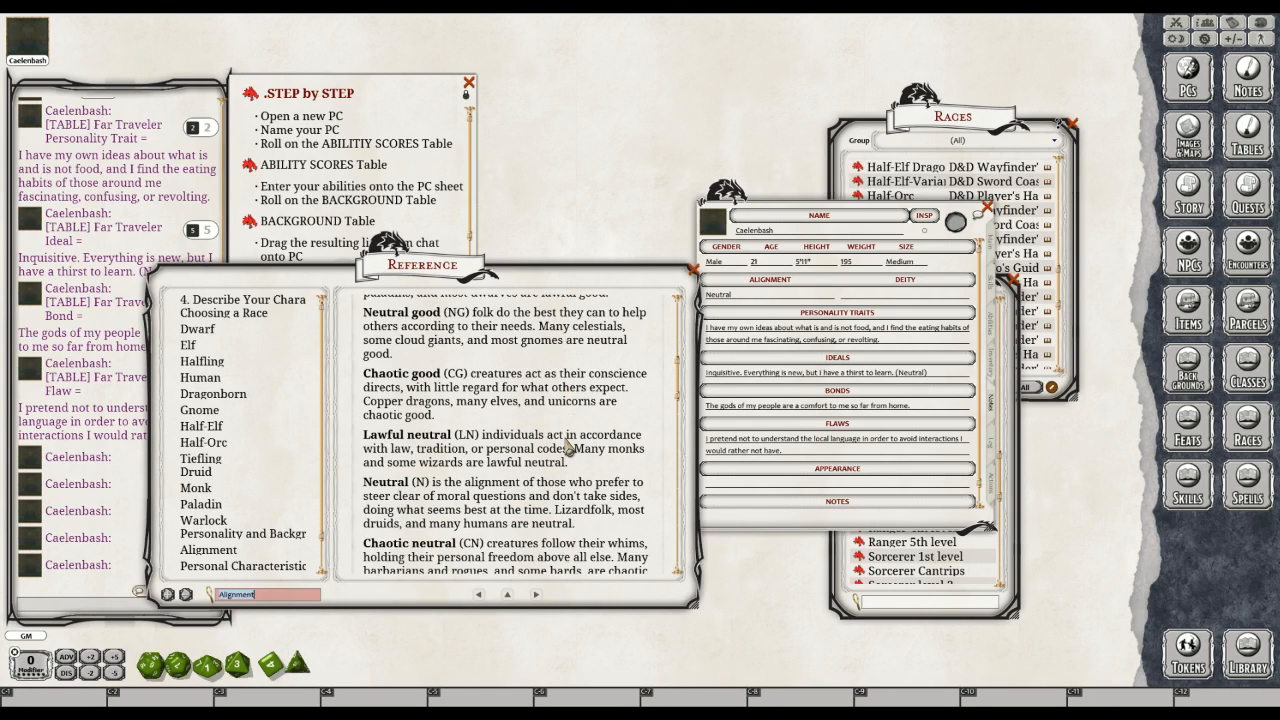
pyautogui.scroll(-1, 568, 447)
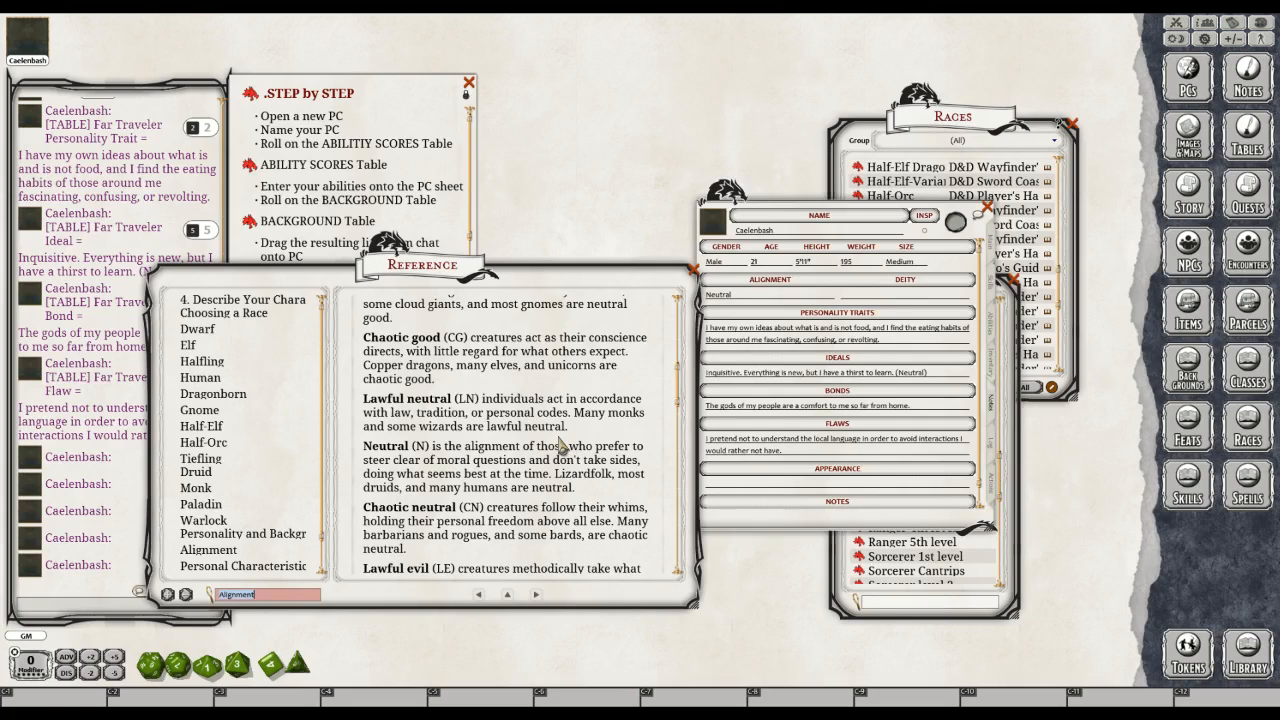
pyautogui.scroll(-1, 562, 447)
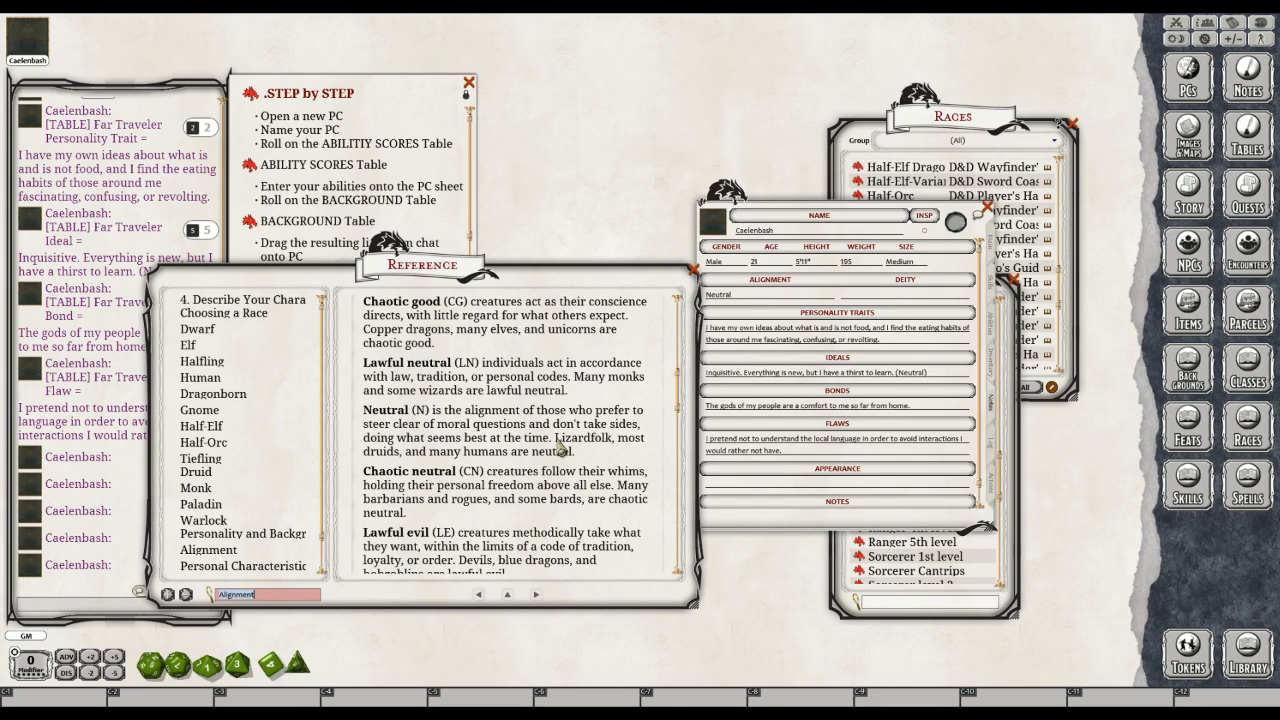
pyautogui.scroll(-1, 562, 447)
pyautogui.scroll(-2, 562, 450)
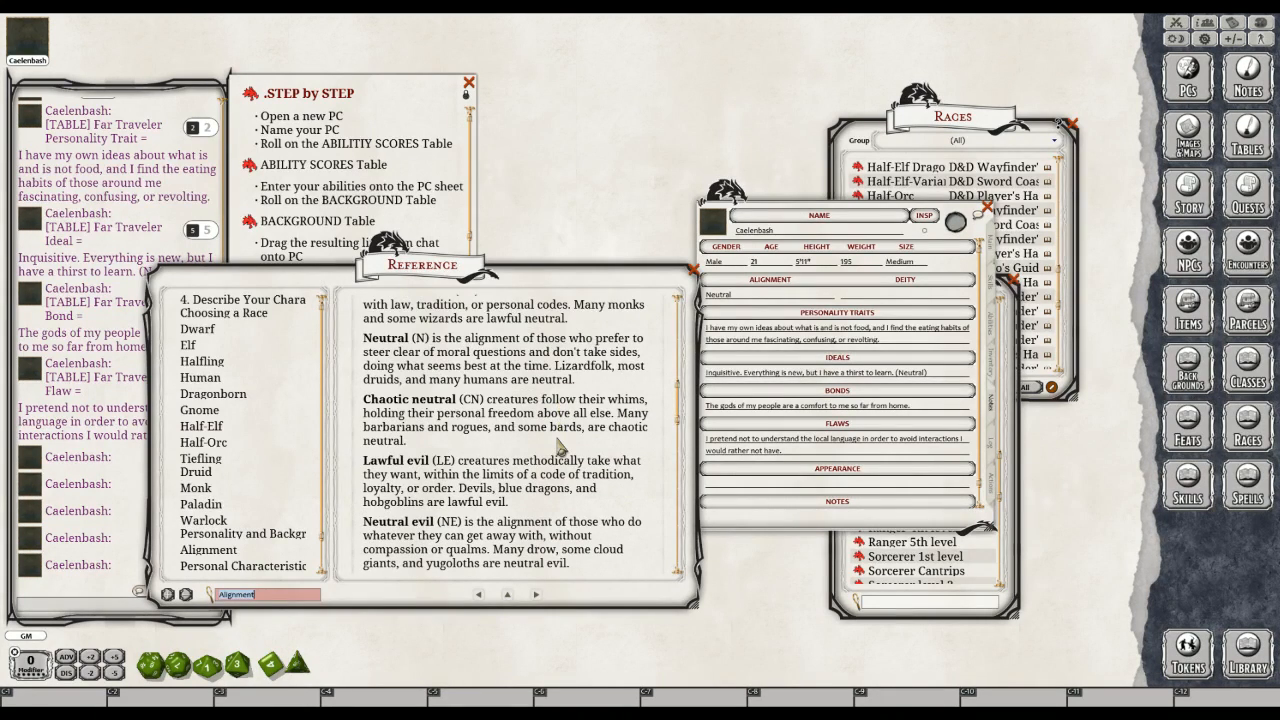
pyautogui.scroll(2, 562, 450)
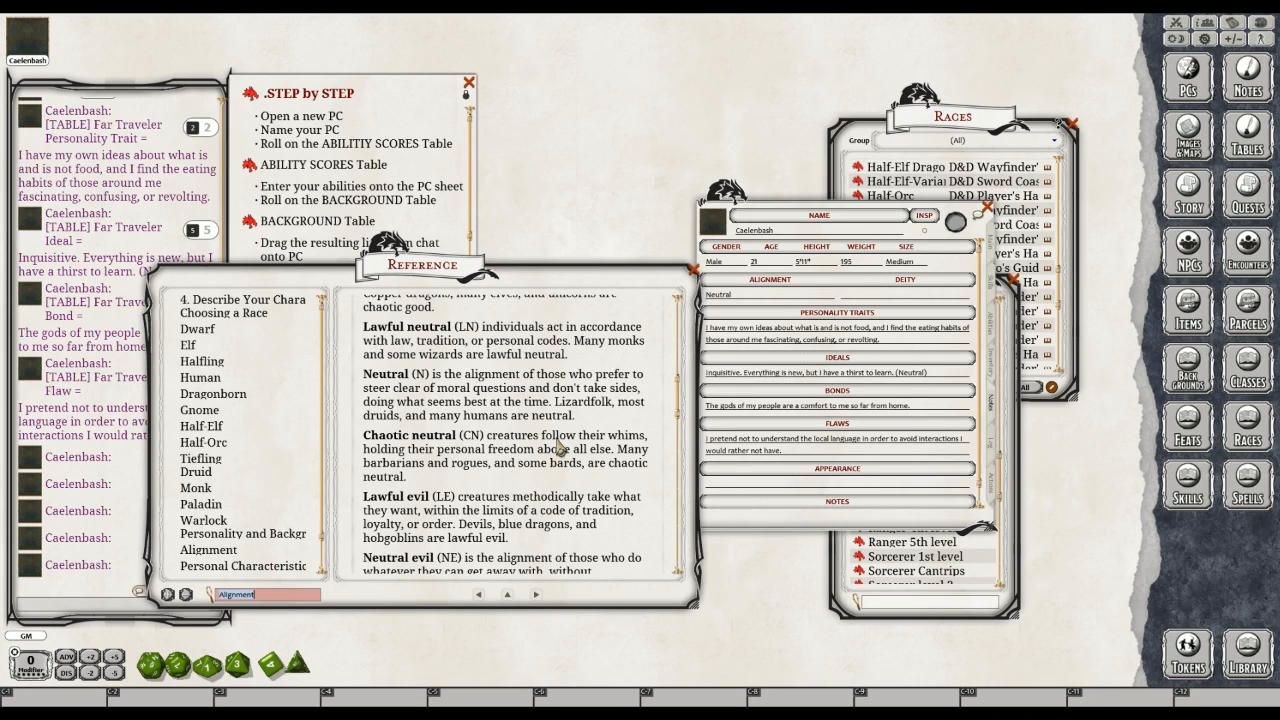
# Set the character's alignment to "Lawful neutral" on the sheet and close the Reference window
pyautogui.press('BackSpace')
pyautogui.press('BackSpace')
pyautogui.press('BackSpace')
pyautogui.press('BackSpace')
pyautogui.press('BackSpace')
pyautogui.press('BackSpace')
pyautogui.write('Lawful Neut')
pyautogui.press('BackSpace')
pyautogui.press('BackSpace')
pyautogui.press('BackSpace')
pyautogui.press('BackSpace')
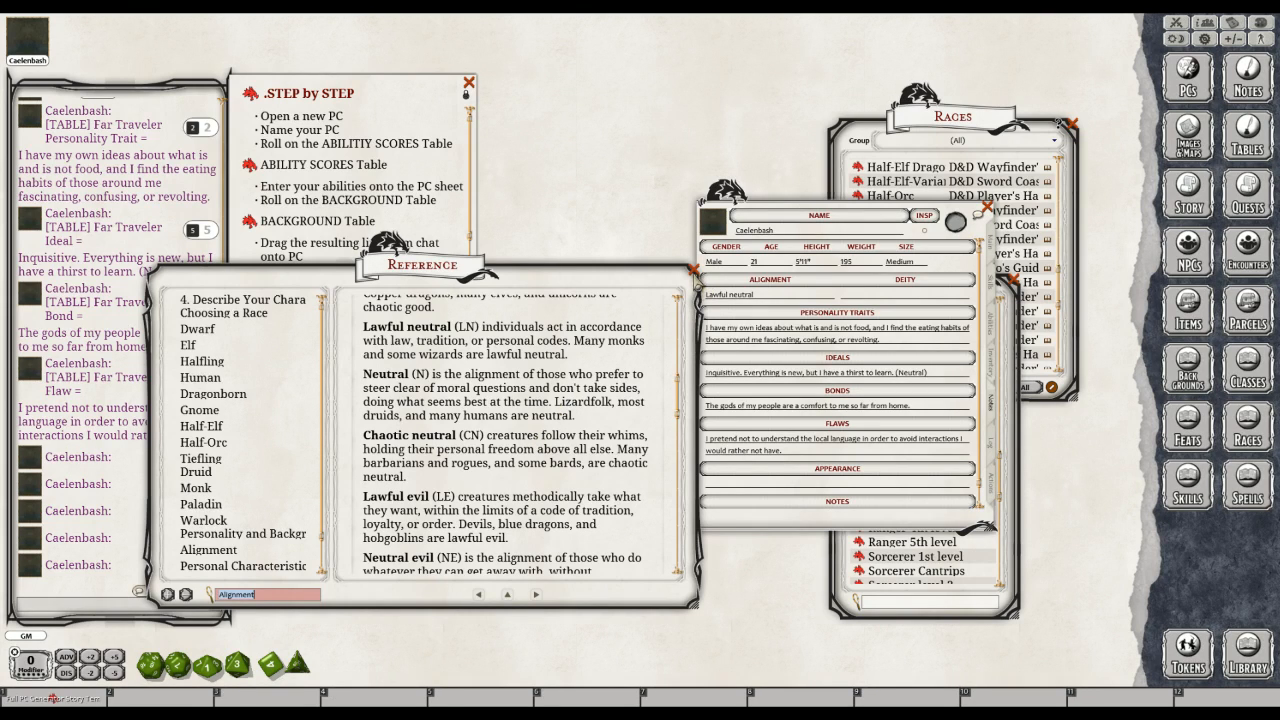
pyautogui.click(694, 270)
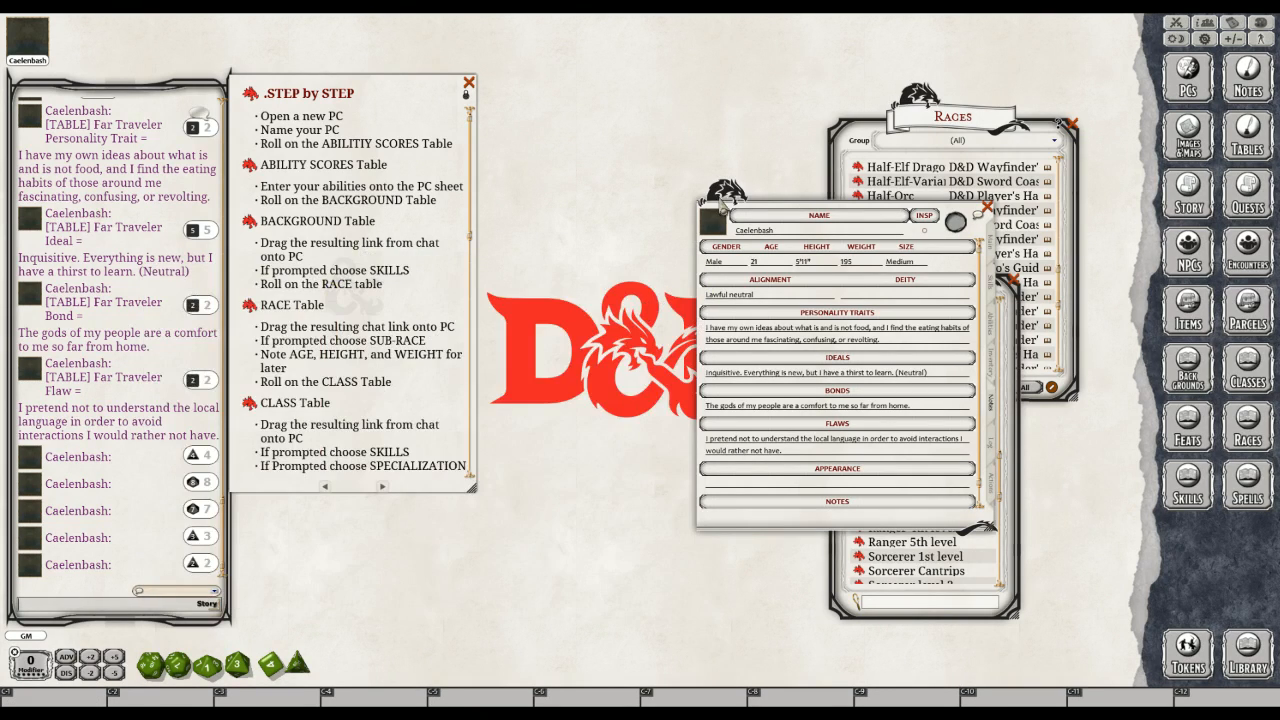
# Move the character sheet beside the STEP by STEP instructions and close the Tables and Races windows
pyautogui.moveTo(718, 195); pyautogui.dragTo(524, 150)
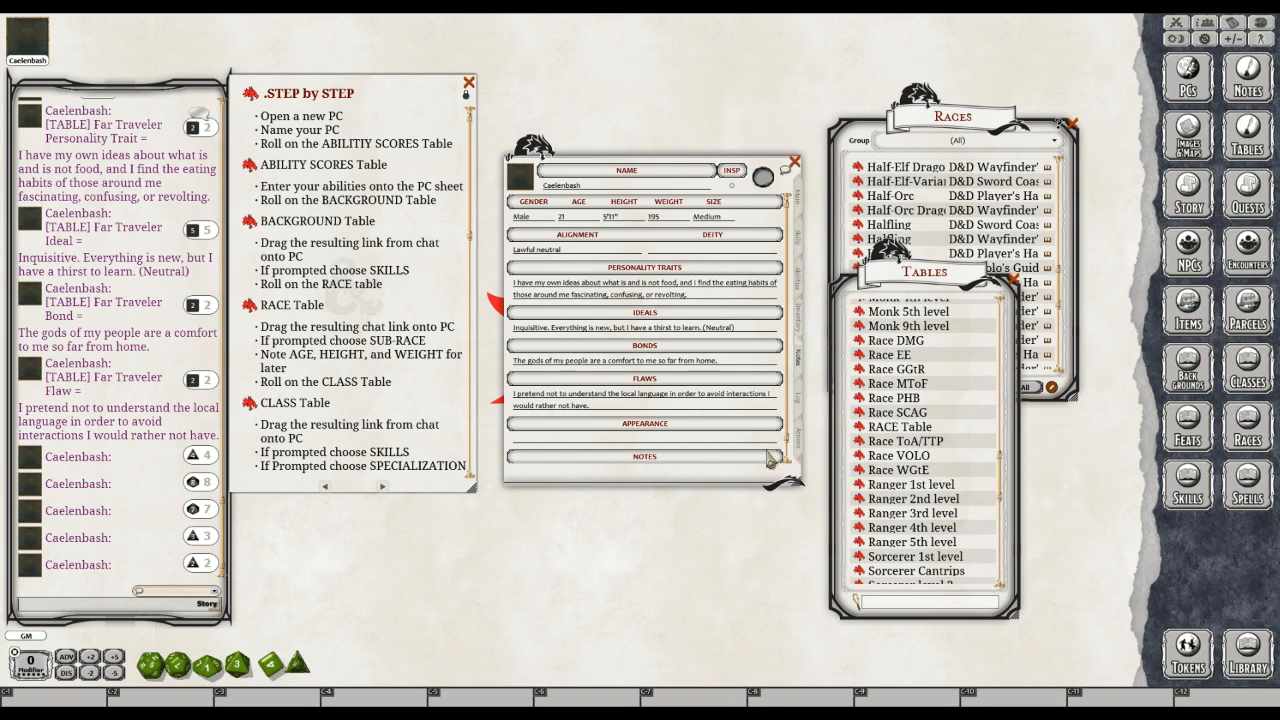
pyautogui.click(1012, 281)
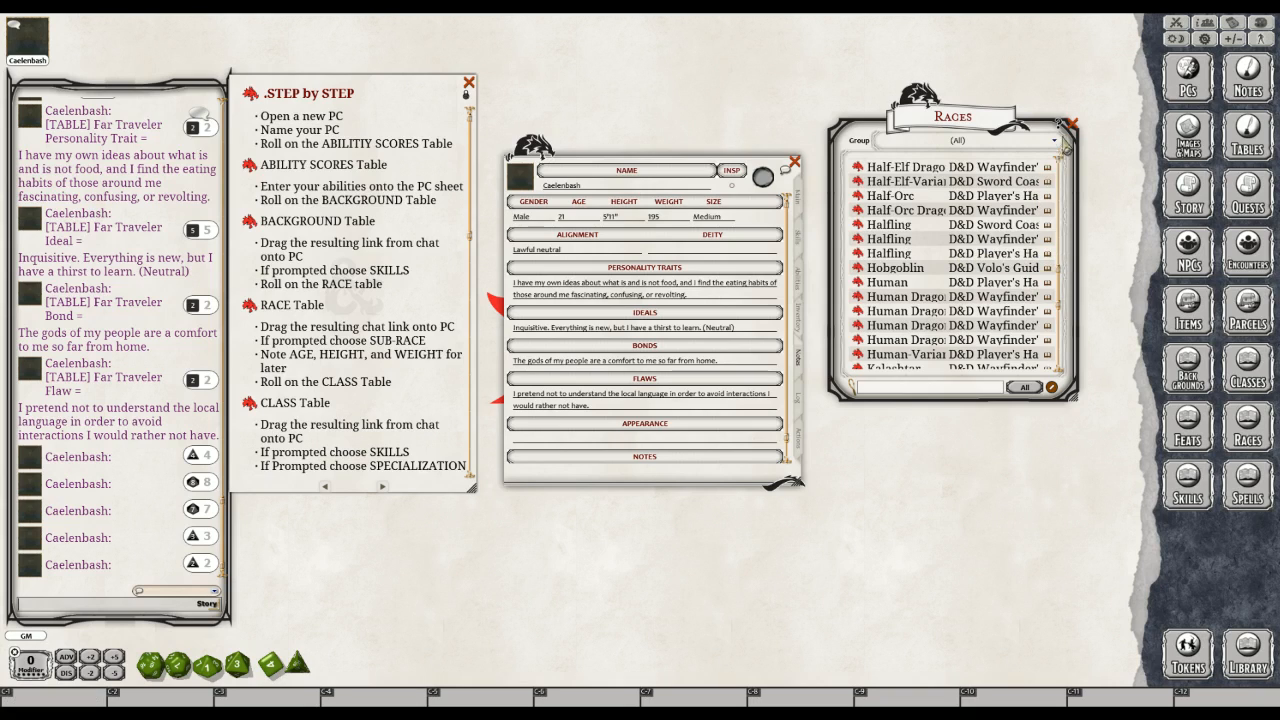
pyautogui.click(1071, 125)
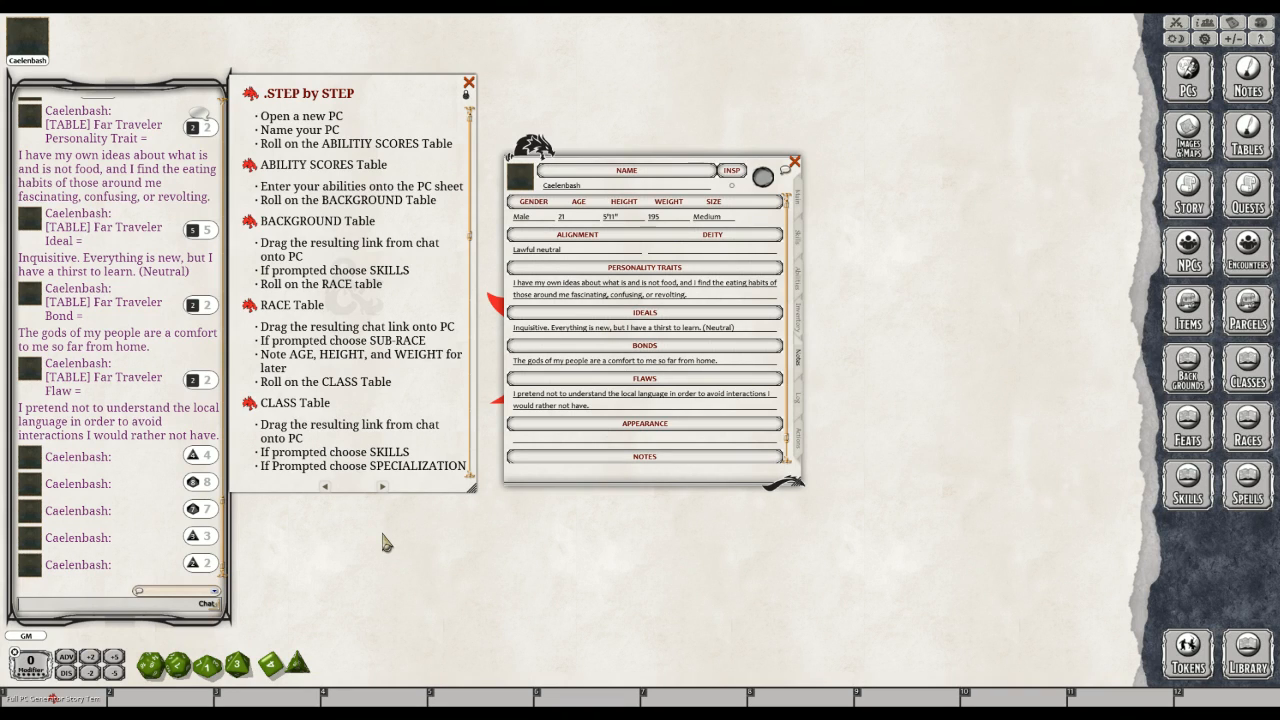
pyautogui.press('ctrl')
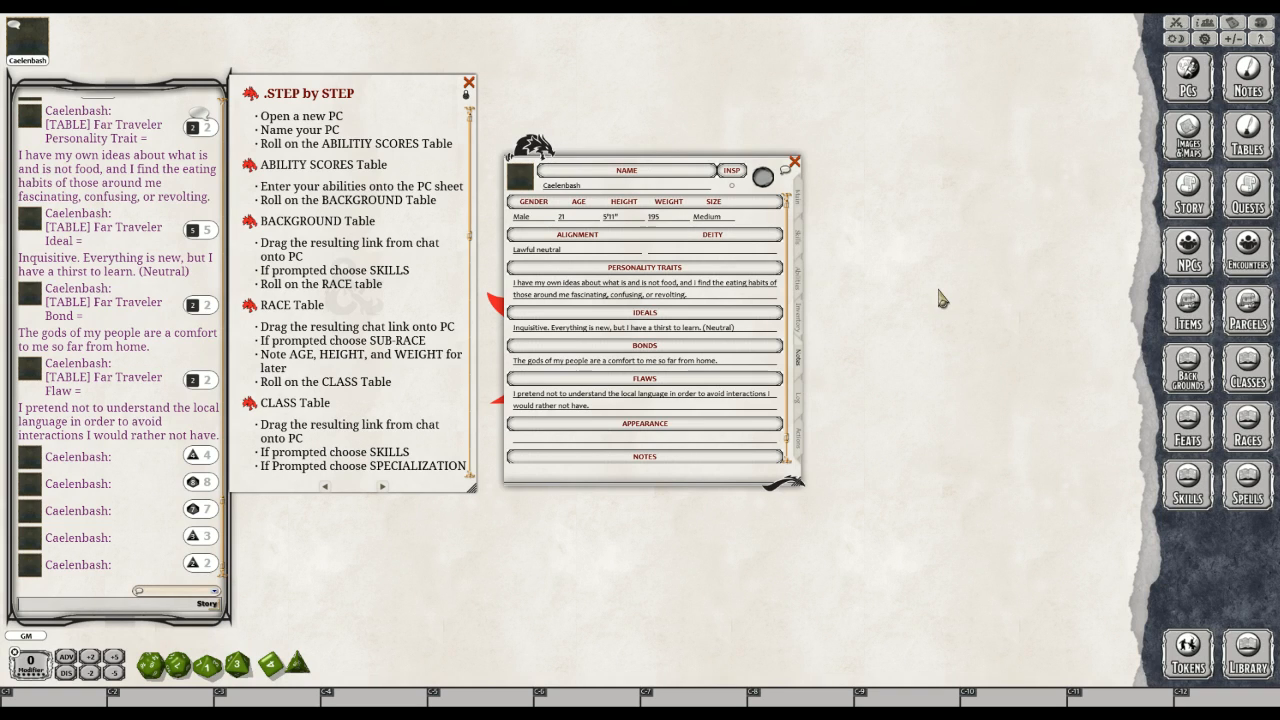
# Show the main page of the character sheet and bring up the CLASS Table section of the instructions
pyautogui.click(798, 197)
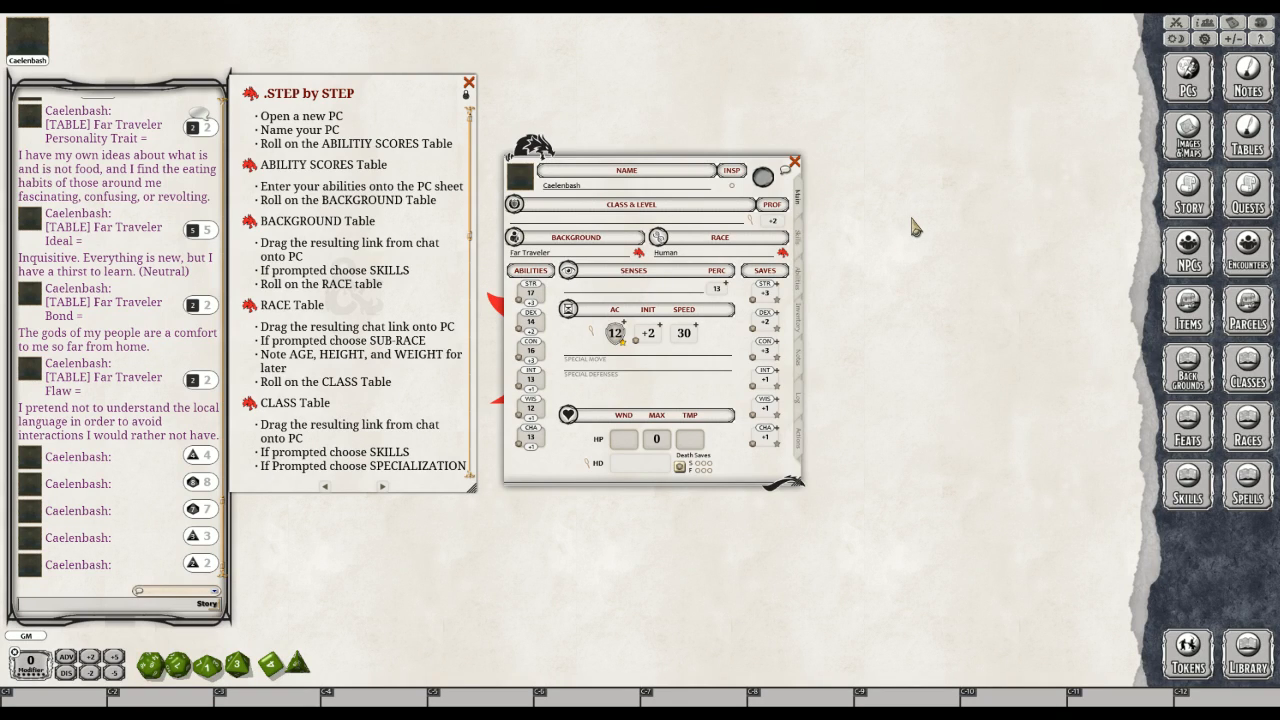
pyautogui.scroll(-2, 360, 374)
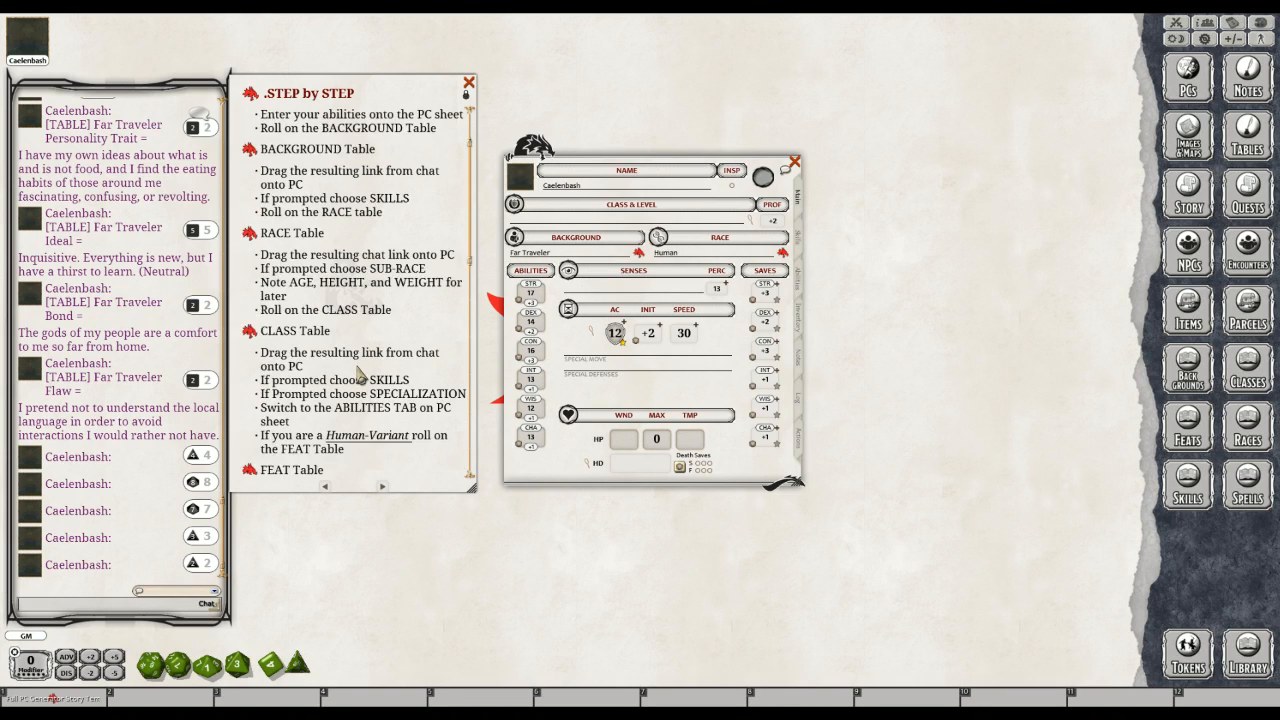
pyautogui.scroll(-4, 360, 374)
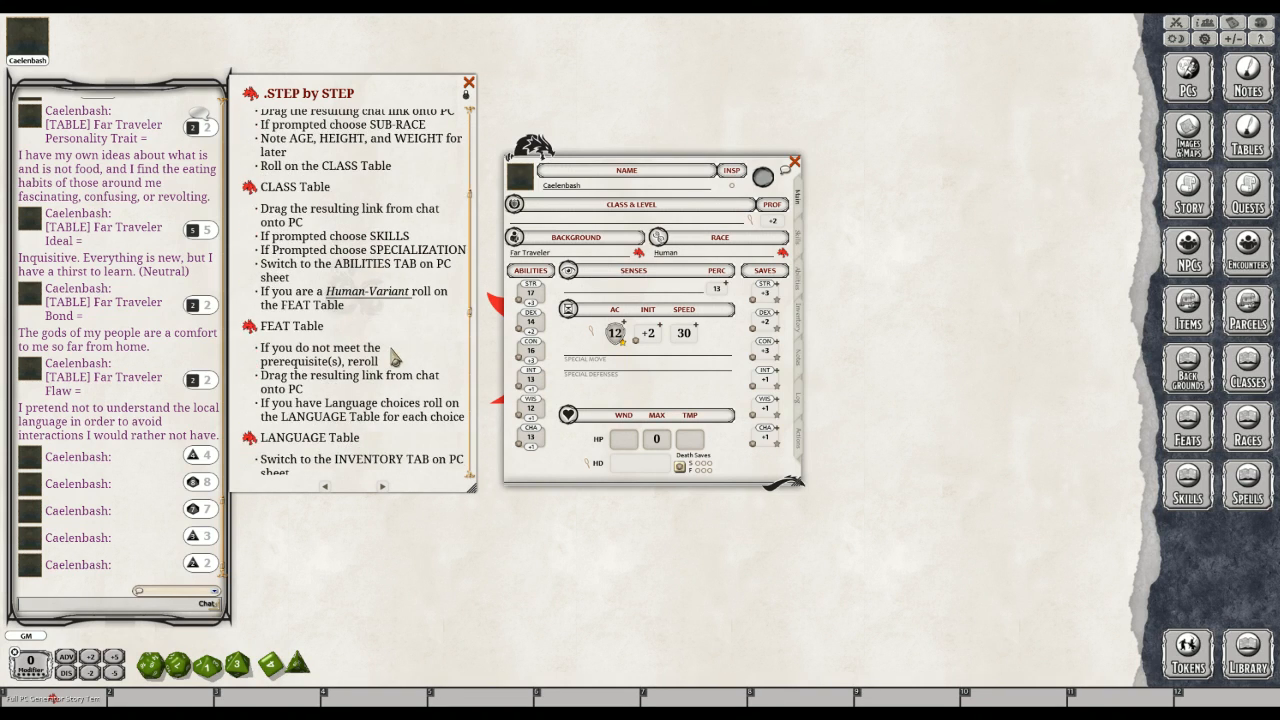
pyautogui.press('ctrl')
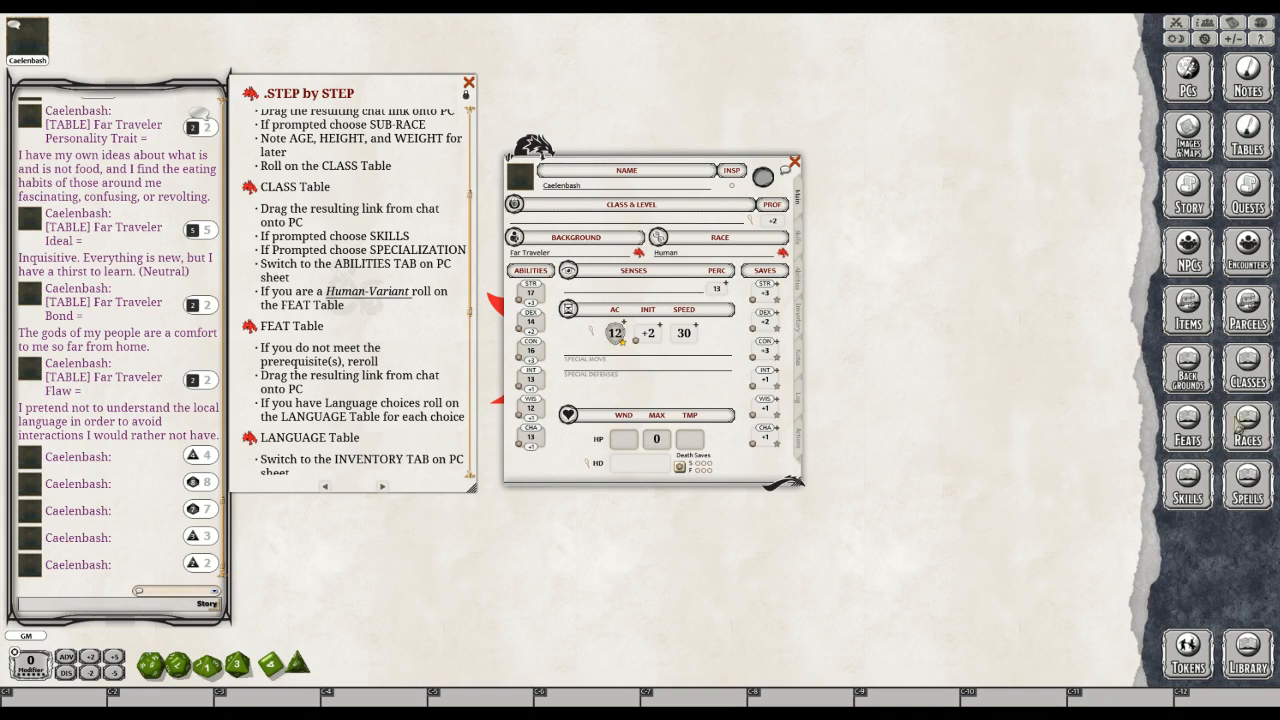
# Browse the class list across all groups, add the Fighter class to the character sheet, and close the list
pyautogui.click(1248, 362)
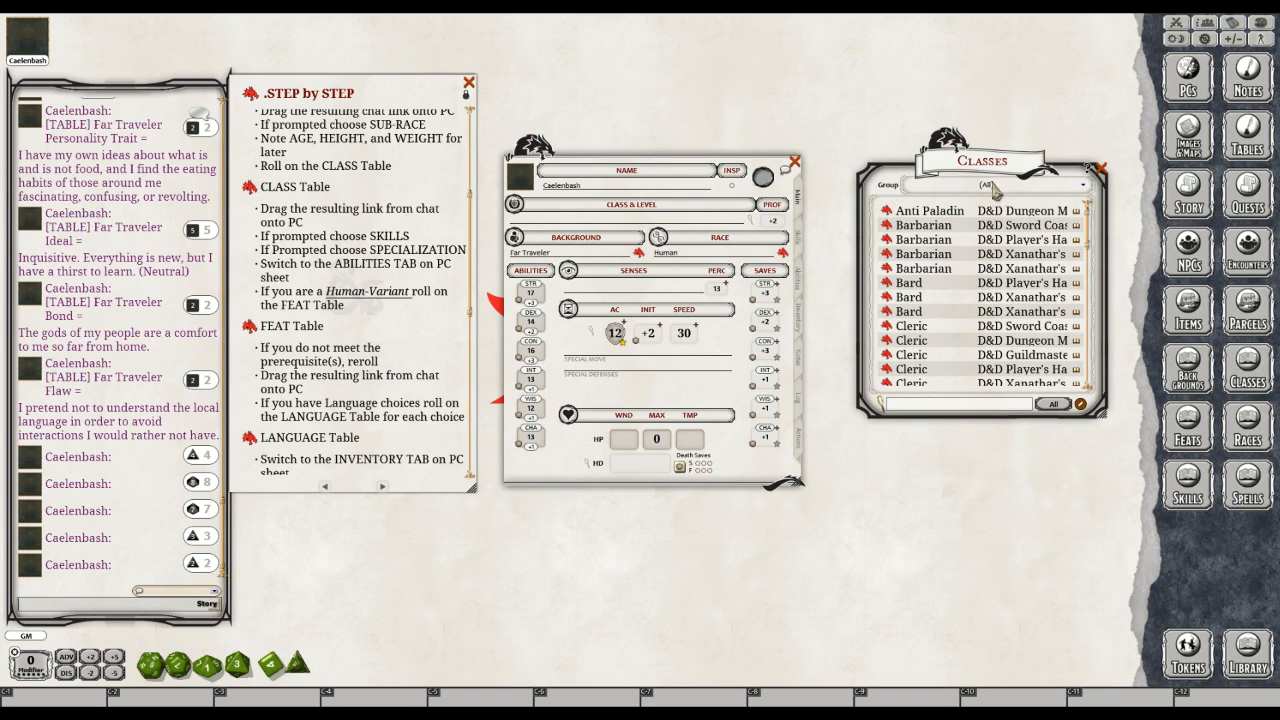
pyautogui.scroll(-2, 940, 310)
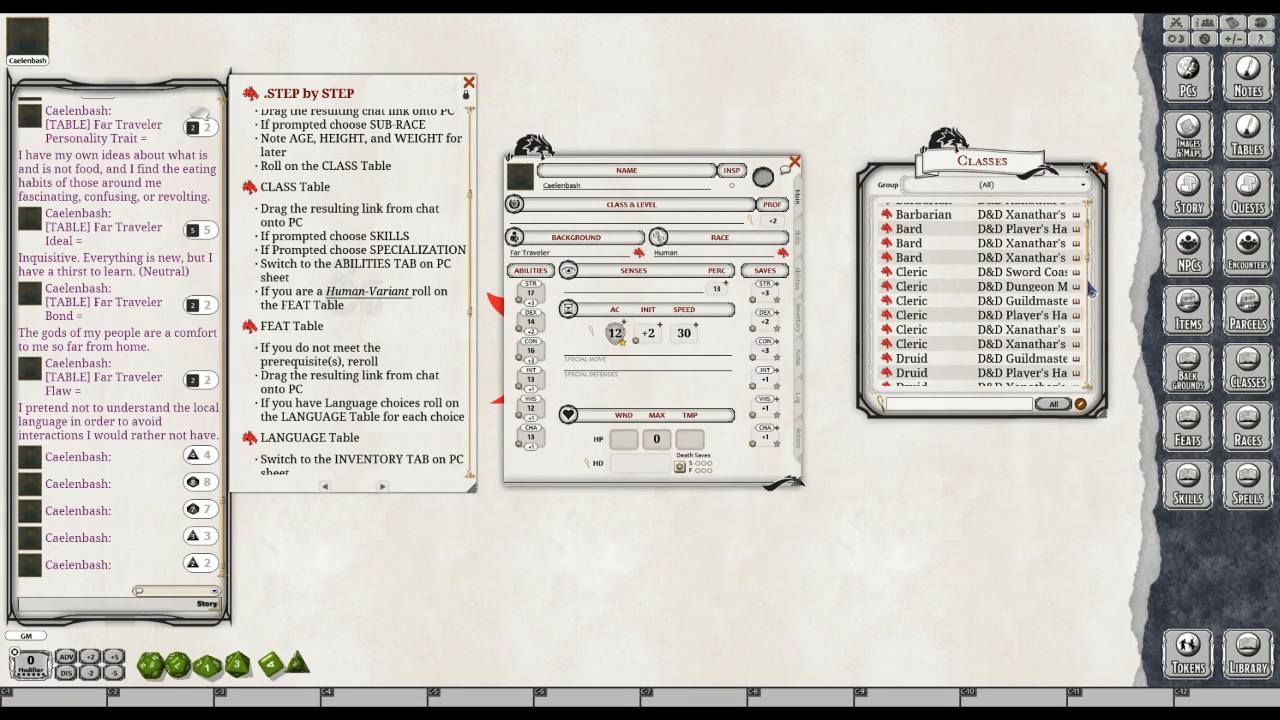
pyautogui.scroll(-5, 1092, 312)
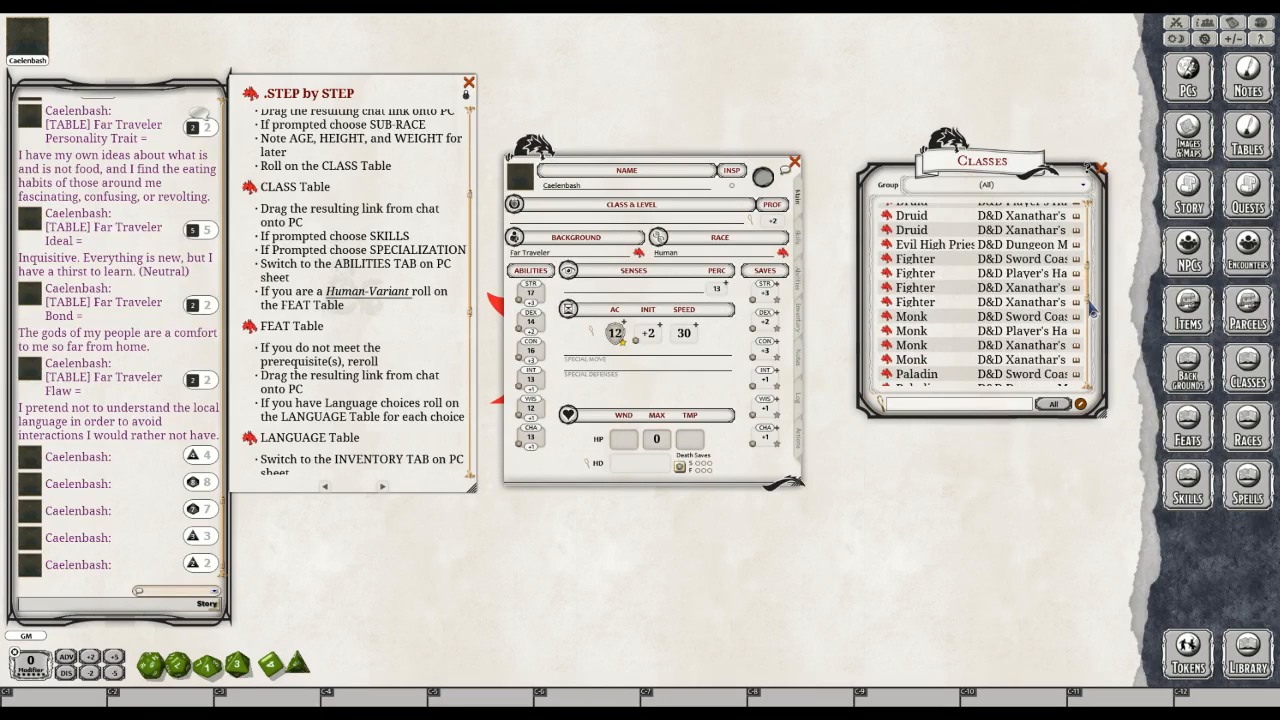
pyautogui.scroll(-1, 1093, 312)
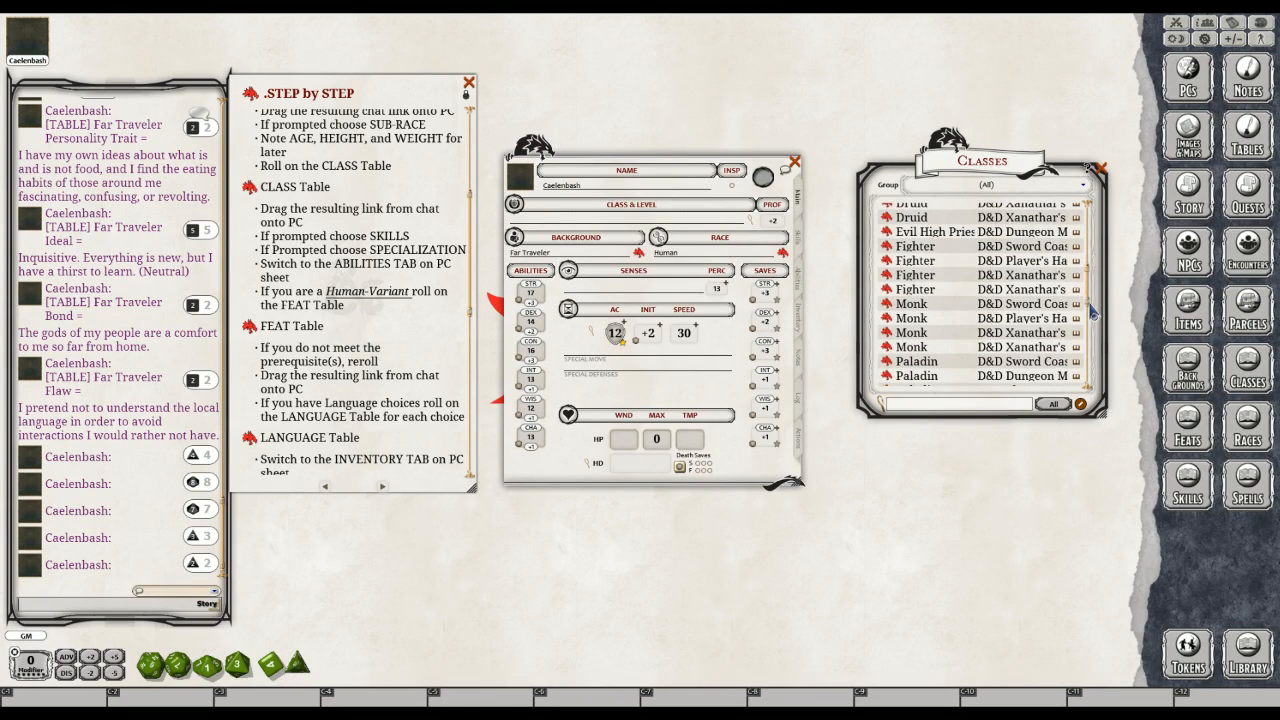
pyautogui.scroll(-1, 1093, 312)
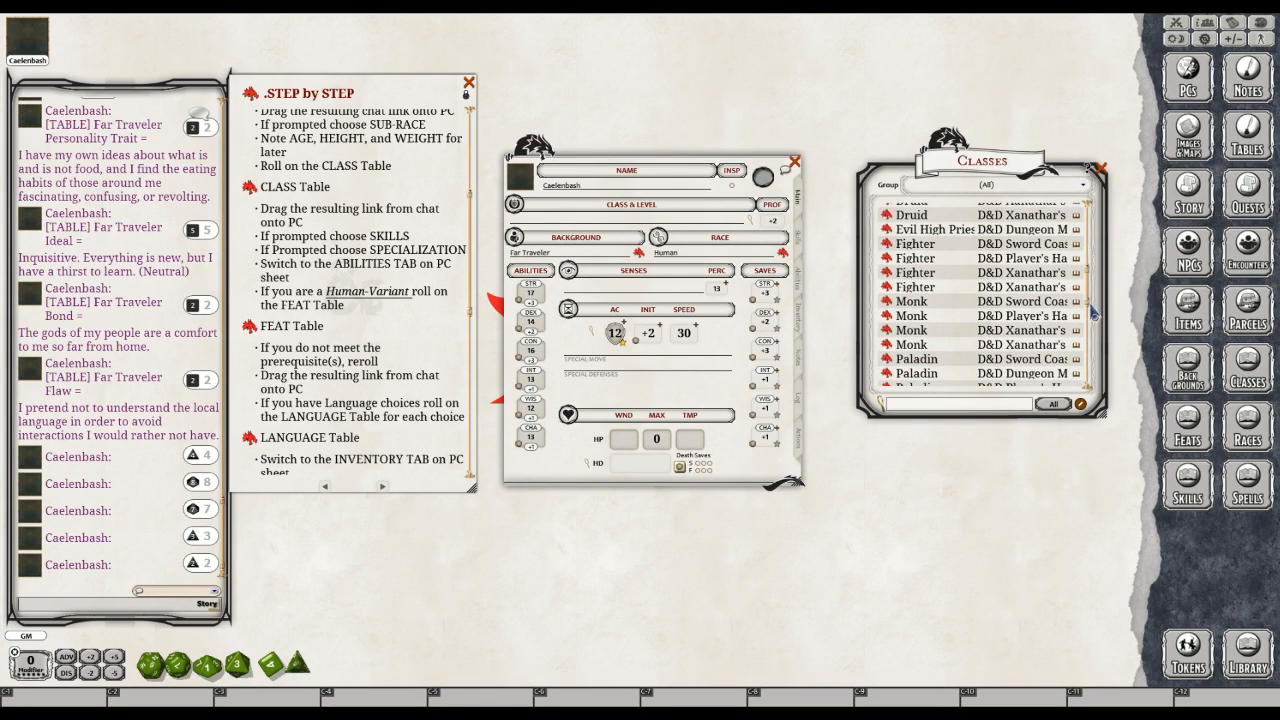
pyautogui.moveTo(1093, 312); pyautogui.dragTo(1097, 222)
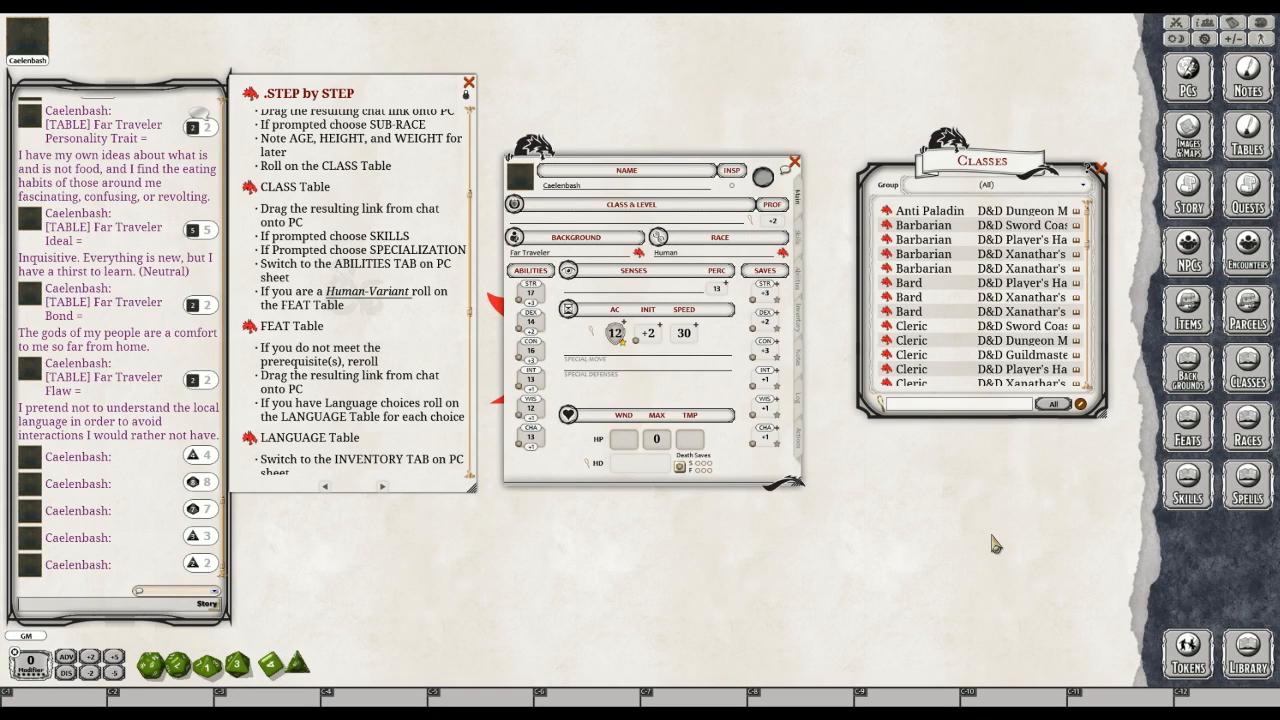
pyautogui.click(1085, 189)
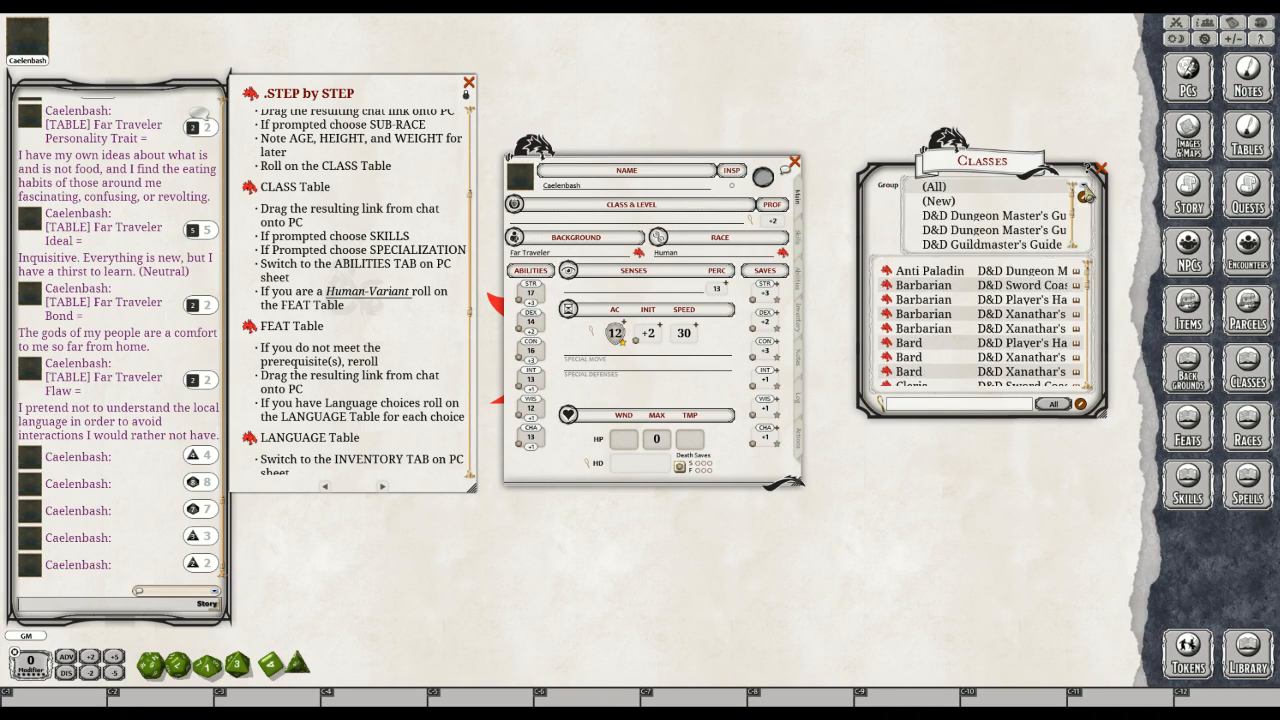
pyautogui.click(975, 189)
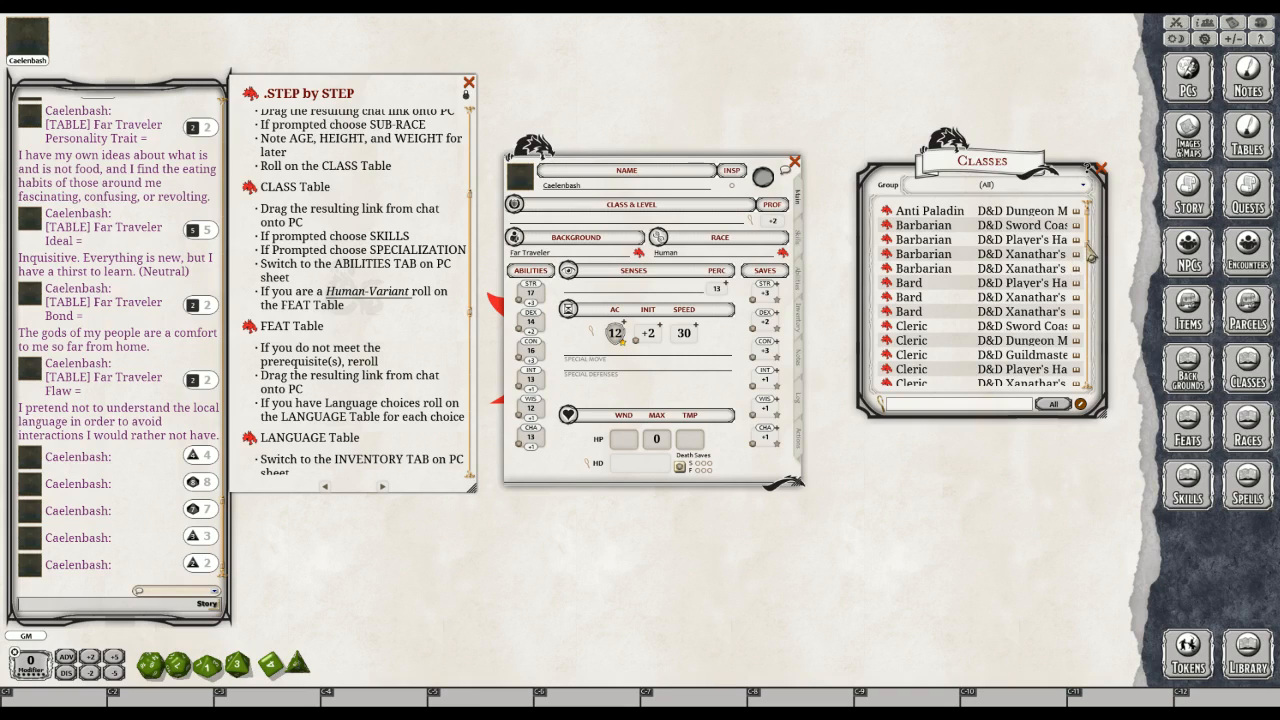
pyautogui.scroll(-3, 1082, 294)
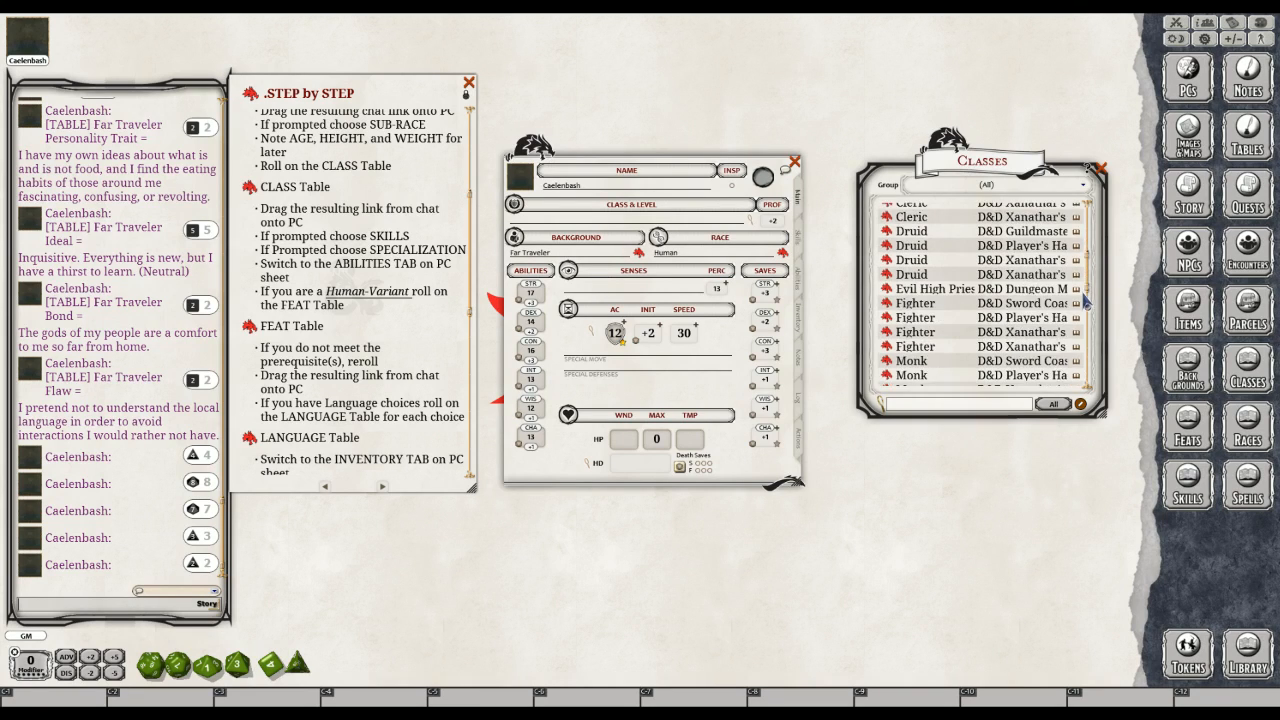
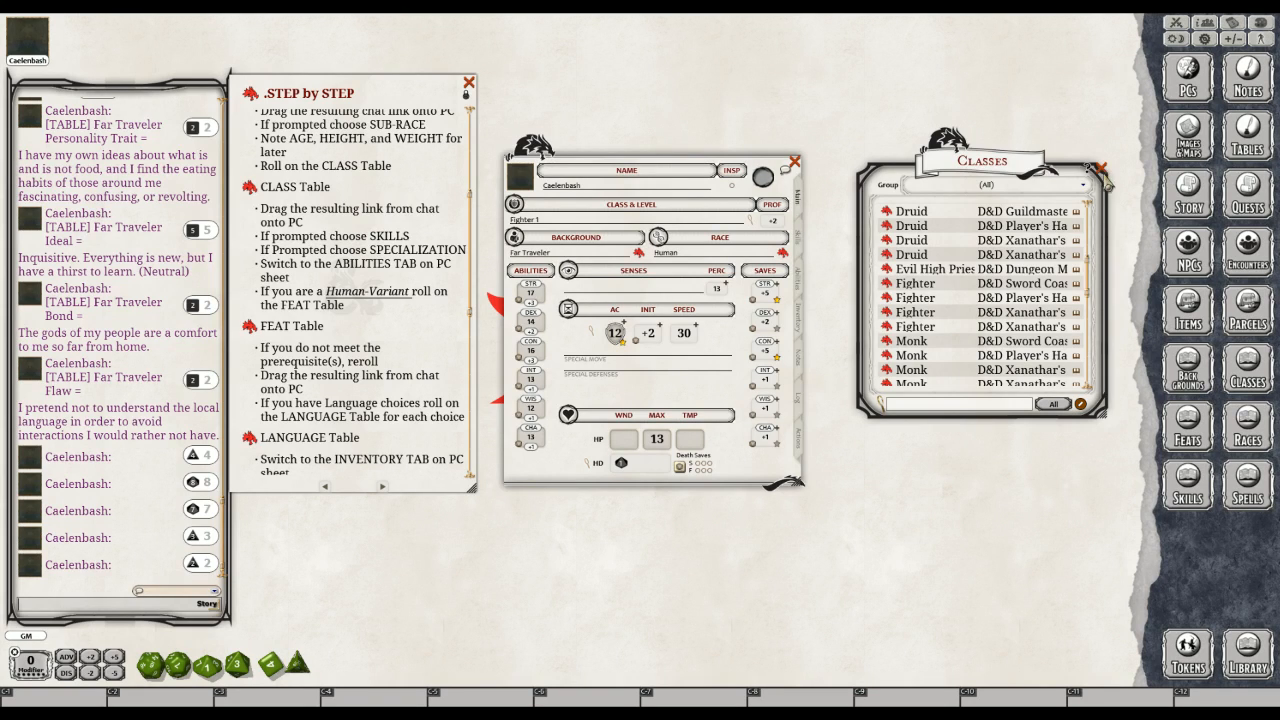
pyautogui.click(1101, 170)
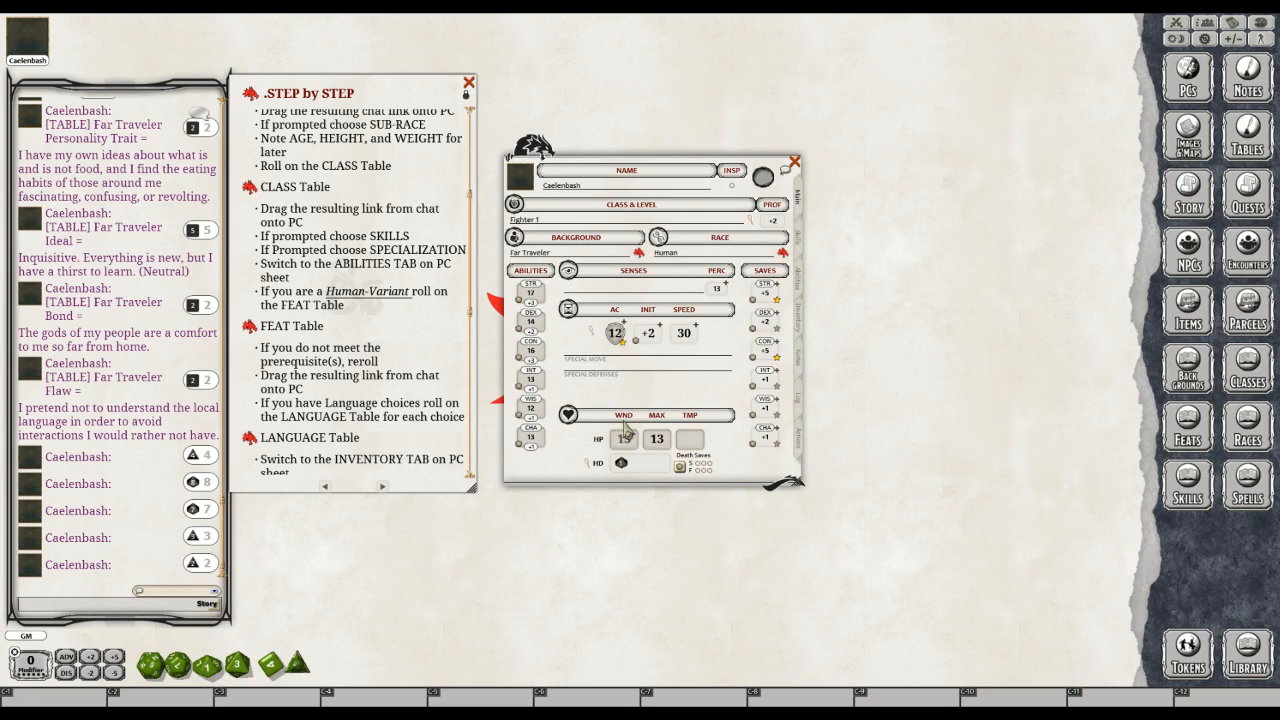
# Clear the wounds value on the sheet and bring up the instructions following the CLASS Table section
pyautogui.press('BackSpace')
pyautogui.scroll(-3, 425, 372)
pyautogui.scroll(-3, 425, 378)
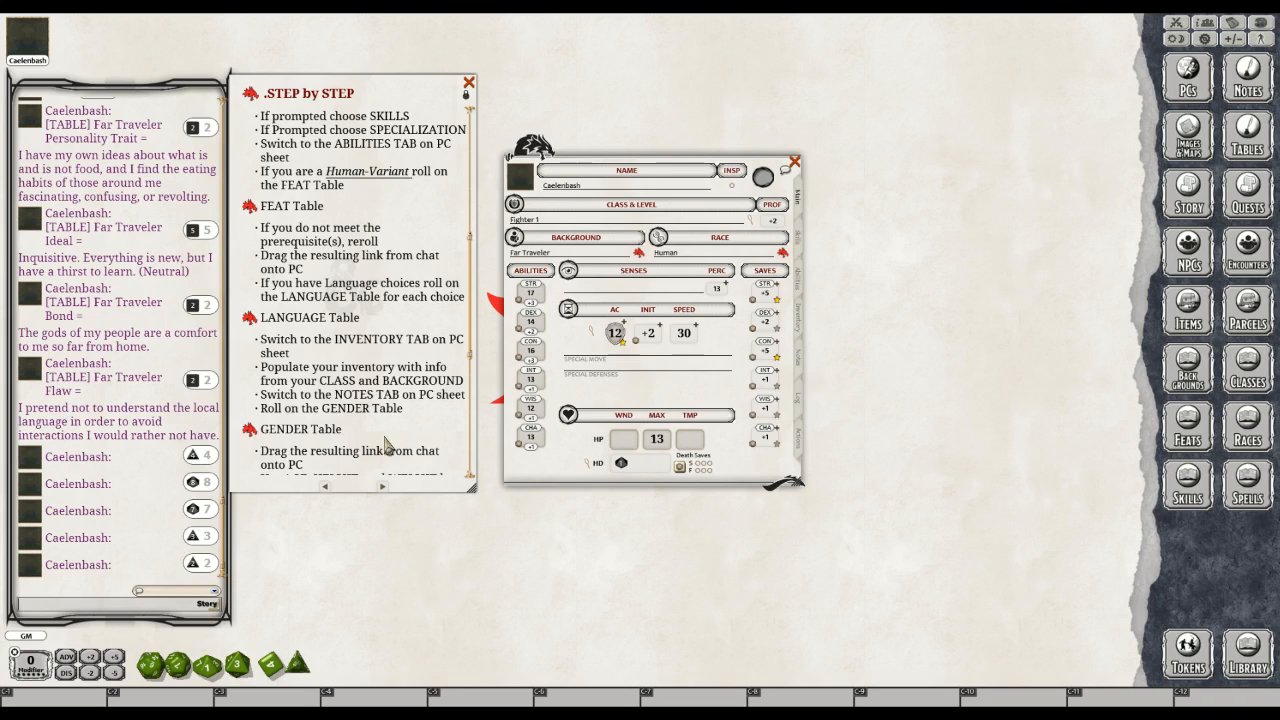
pyautogui.scroll(-2, 370, 462)
pyautogui.scroll(-2, 418, 428)
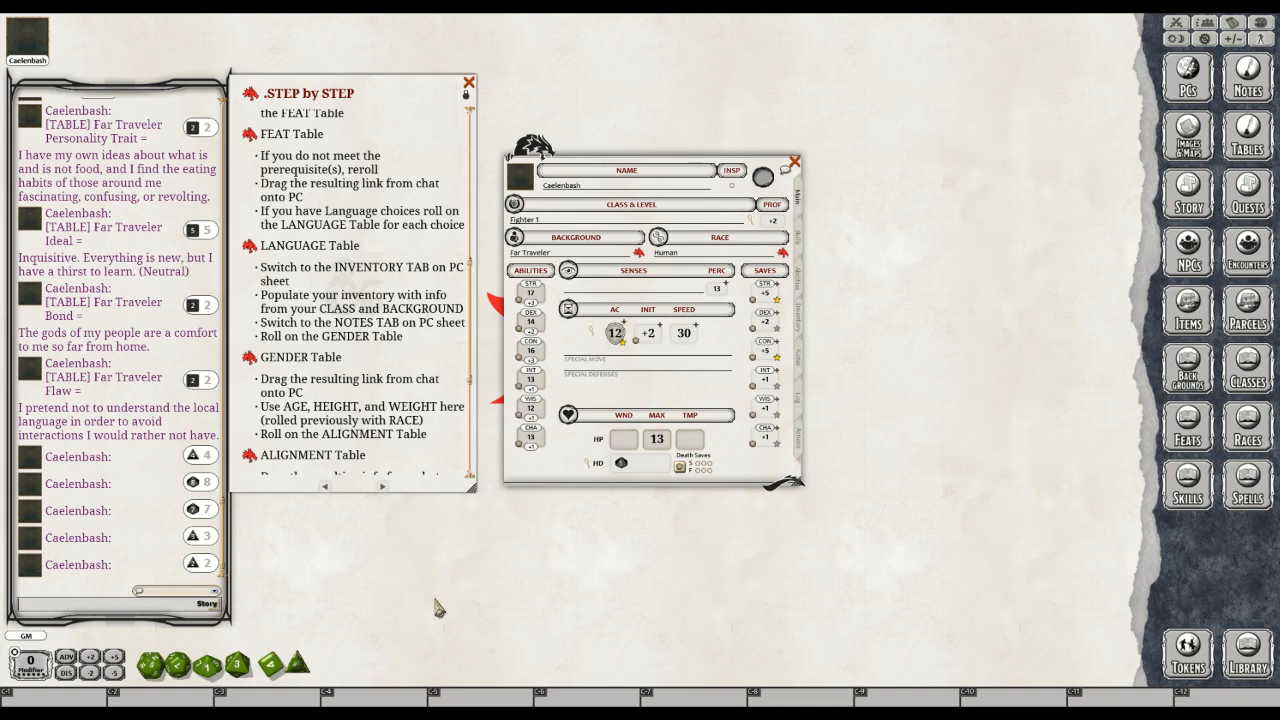
# In the sheet's skills list, set the Insight and Intimidation misc modifiers to -1, and roll Survival and Investigation checks
pyautogui.click(801, 239)
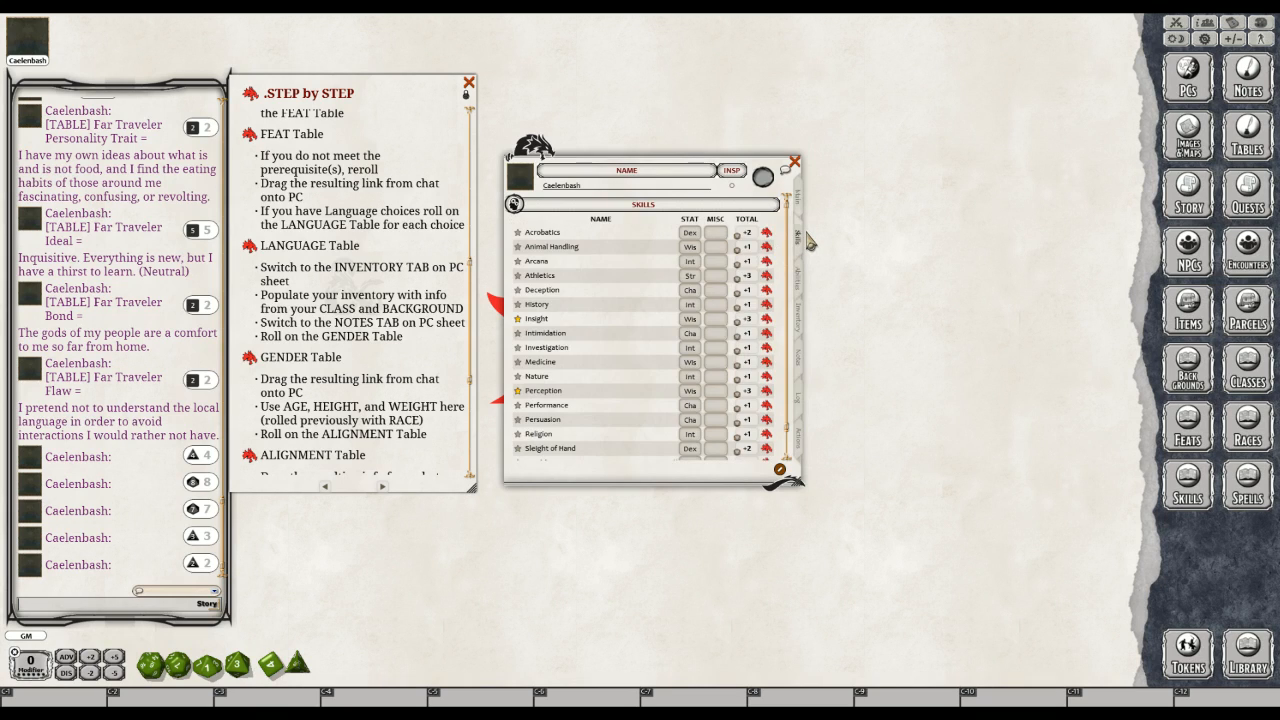
pyautogui.scroll(-1, 646, 386)
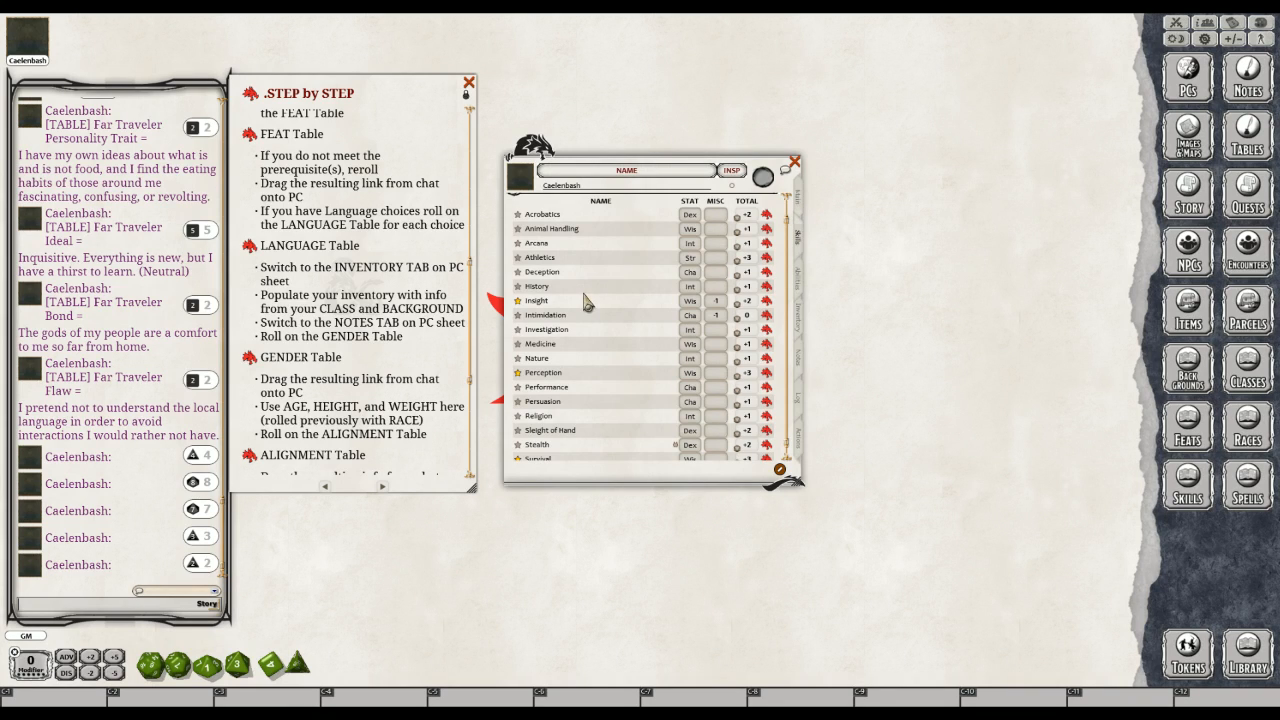
pyautogui.scroll(-1, 603, 265)
pyautogui.scroll(2, 603, 265)
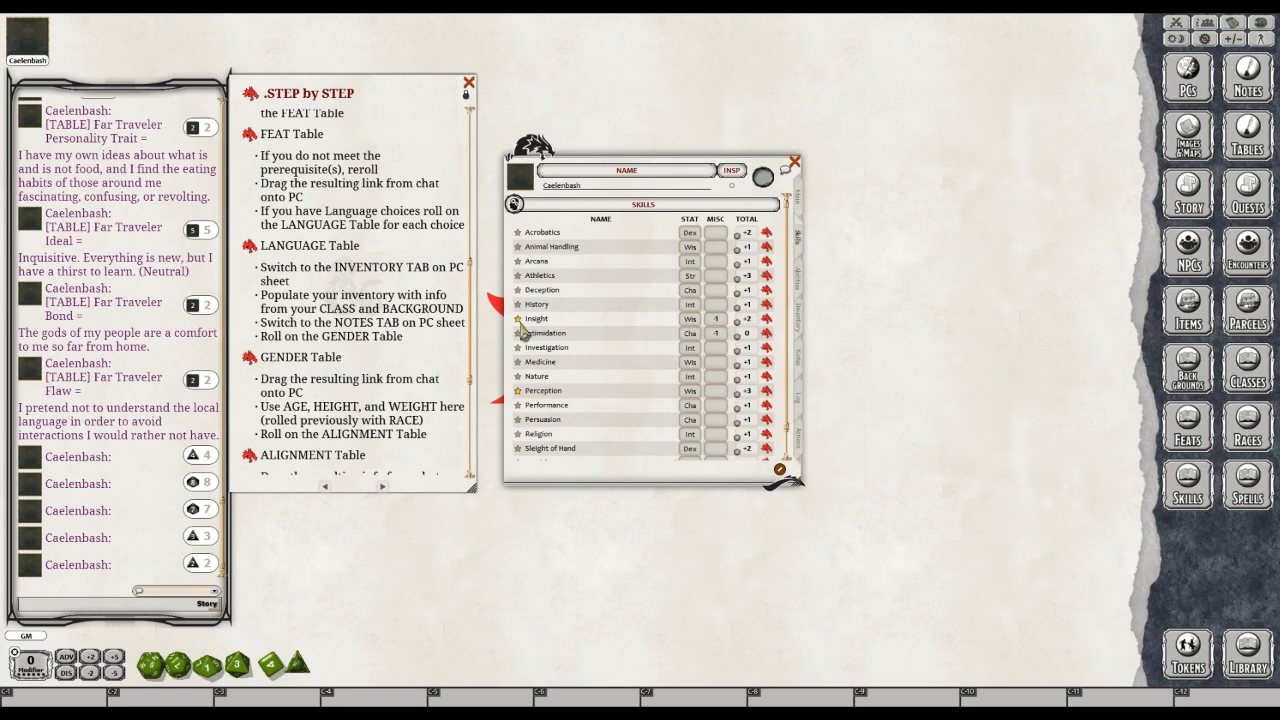
pyautogui.click(719, 320)
pyautogui.scroll(-1, 557, 388)
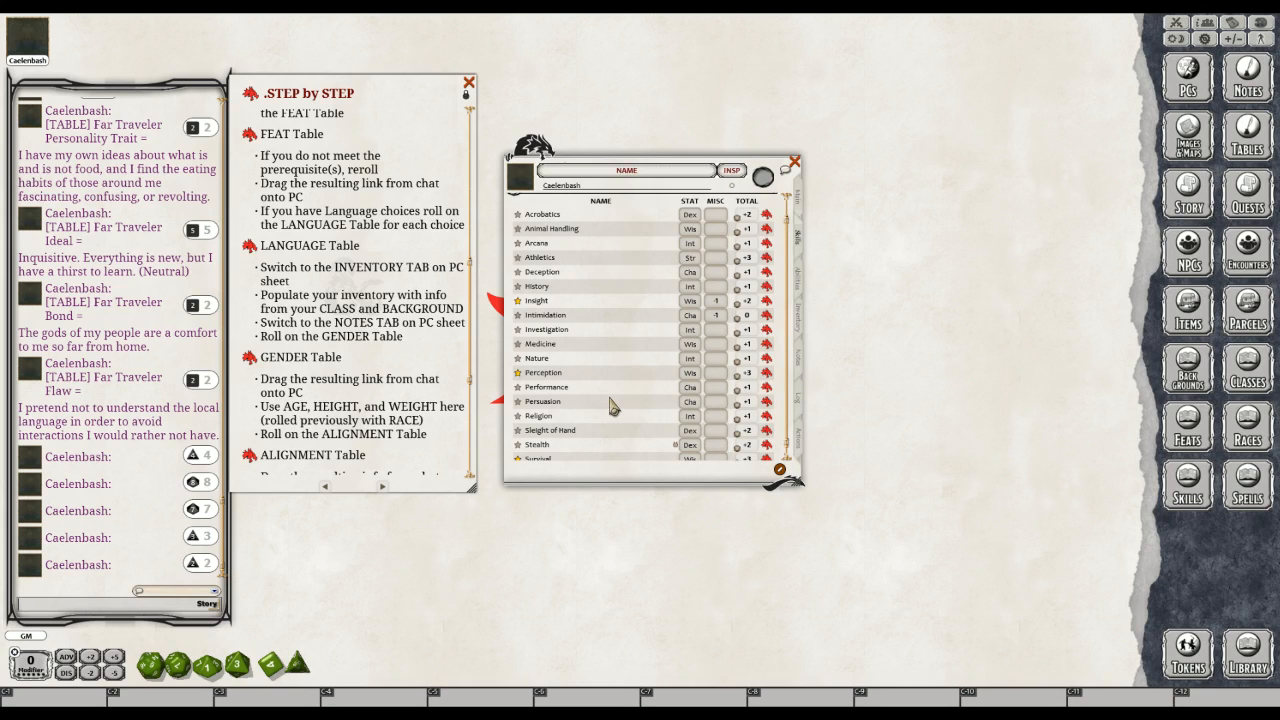
pyautogui.scroll(-1, 612, 405)
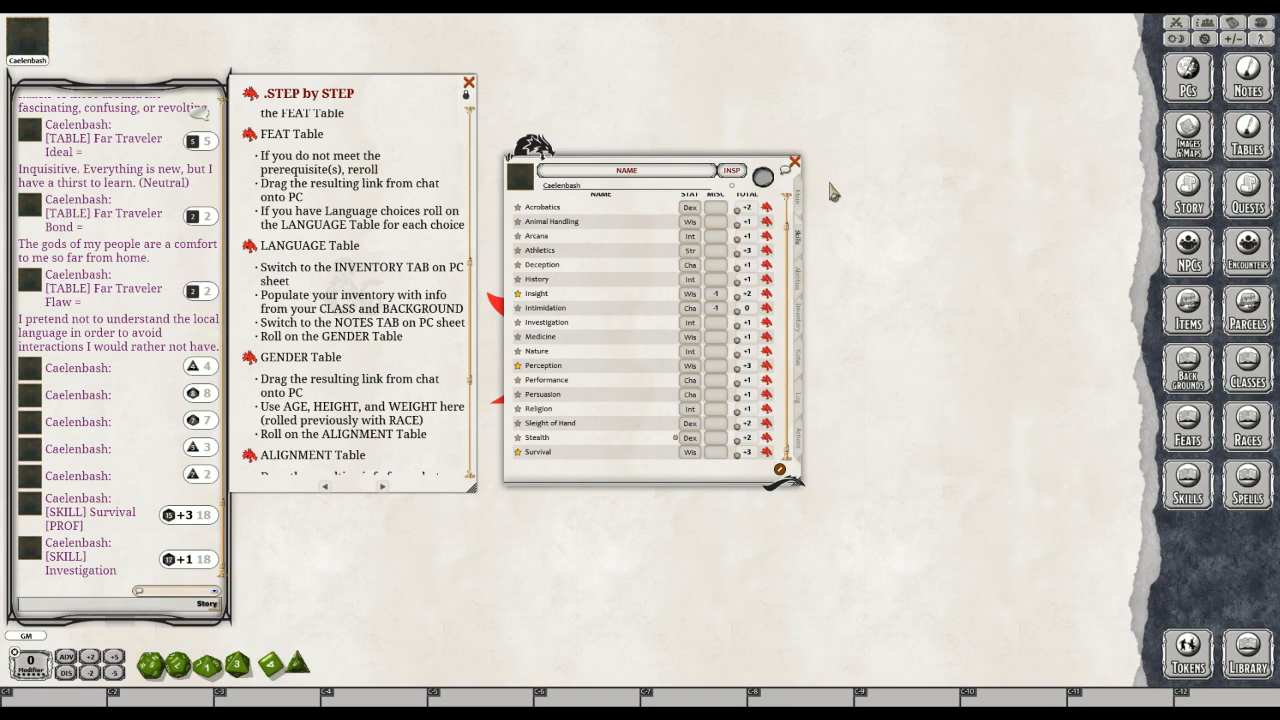
# Return to the sheet's main page and review the remaining instructions from the LANGUAGE Table through SPELL USERS
pyautogui.click(800, 197)
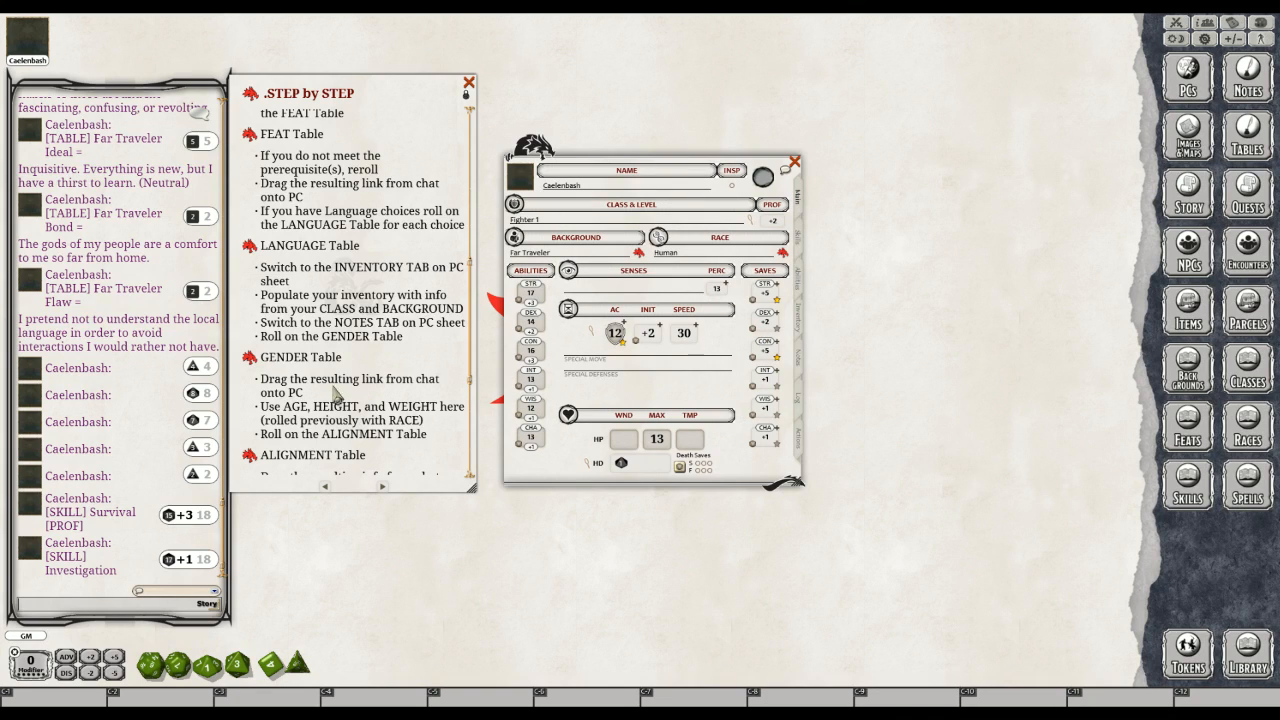
pyautogui.scroll(-2, 316, 300)
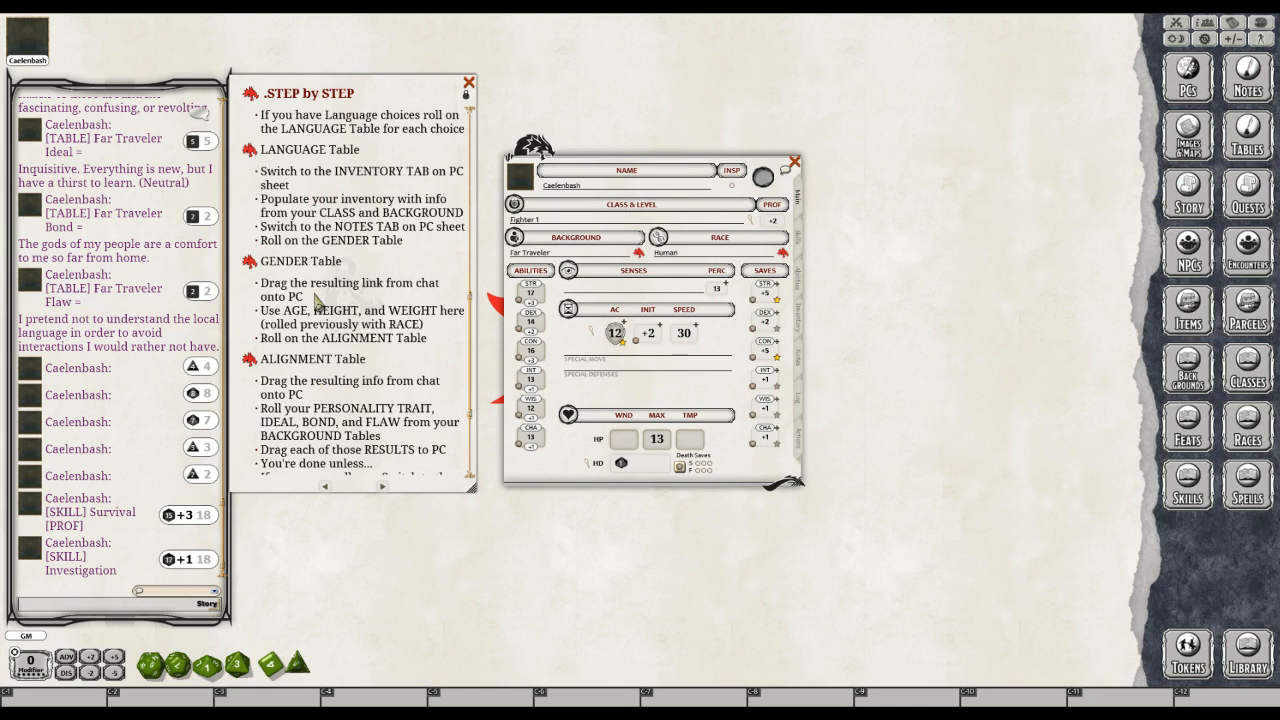
pyautogui.scroll(-1, 316, 300)
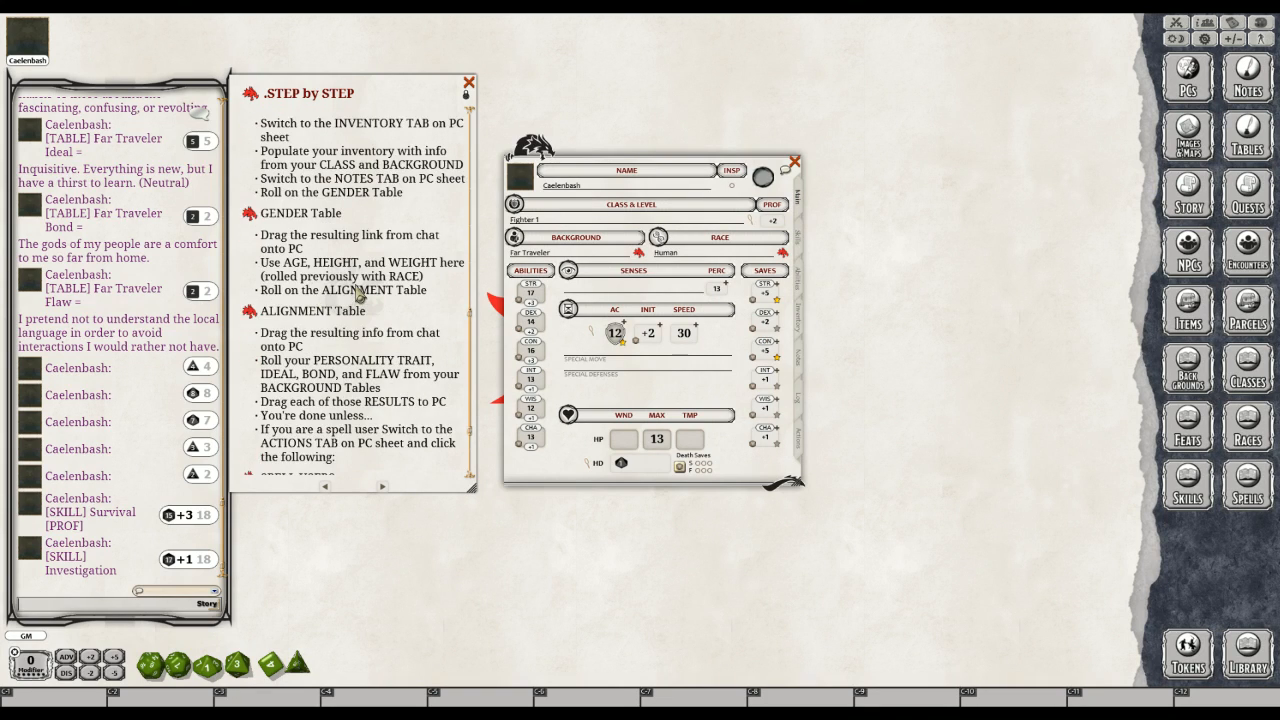
pyautogui.scroll(1, 358, 291)
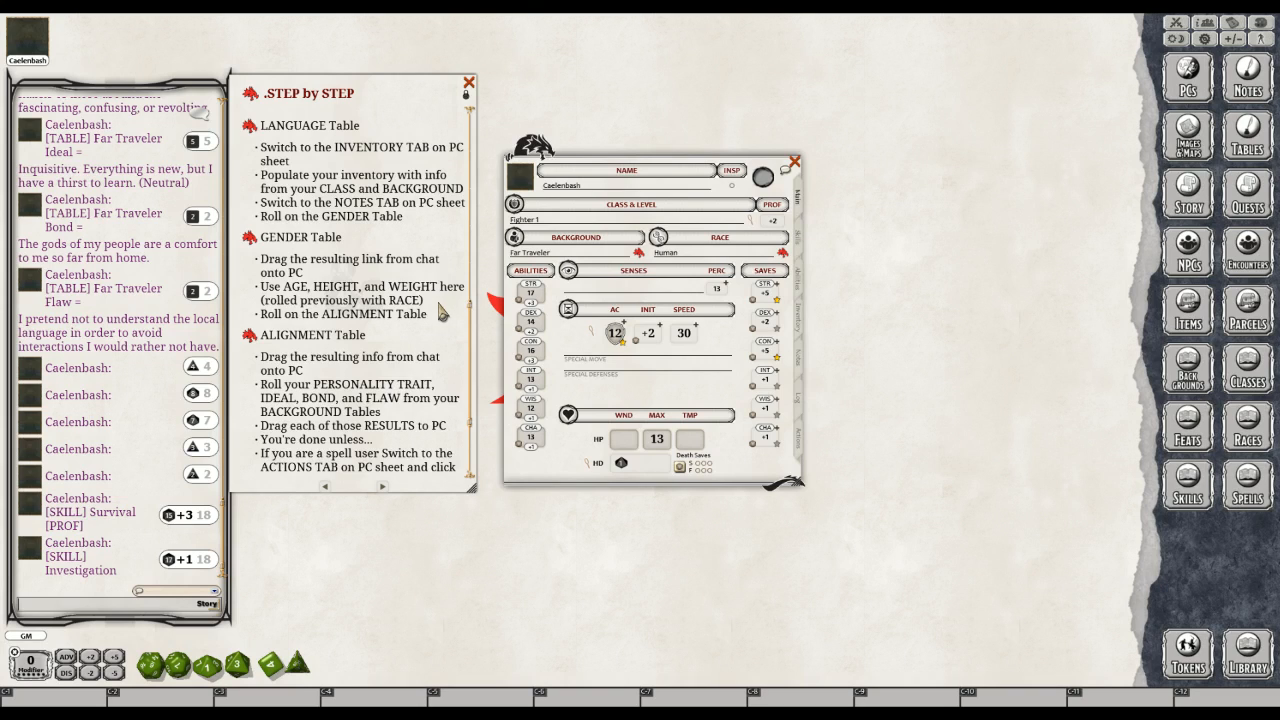
pyautogui.scroll(-1, 440, 310)
pyautogui.scroll(-3, 418, 320)
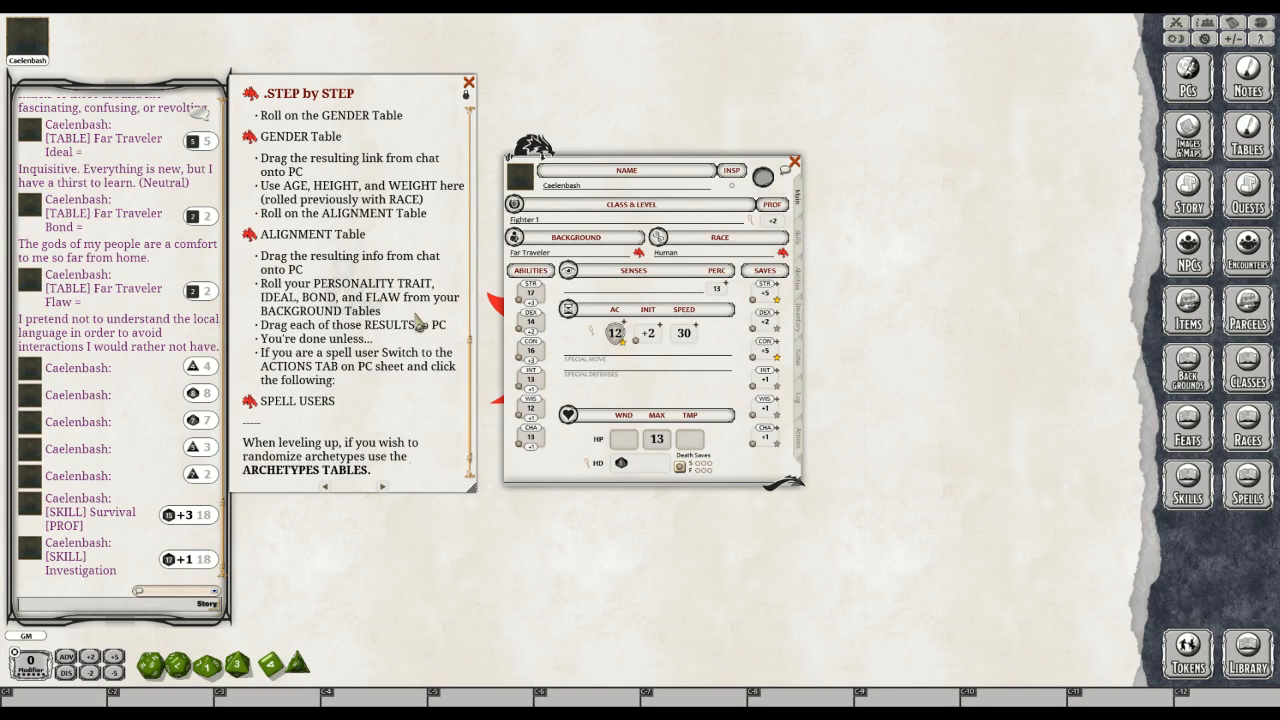
pyautogui.scroll(4, 415, 320)
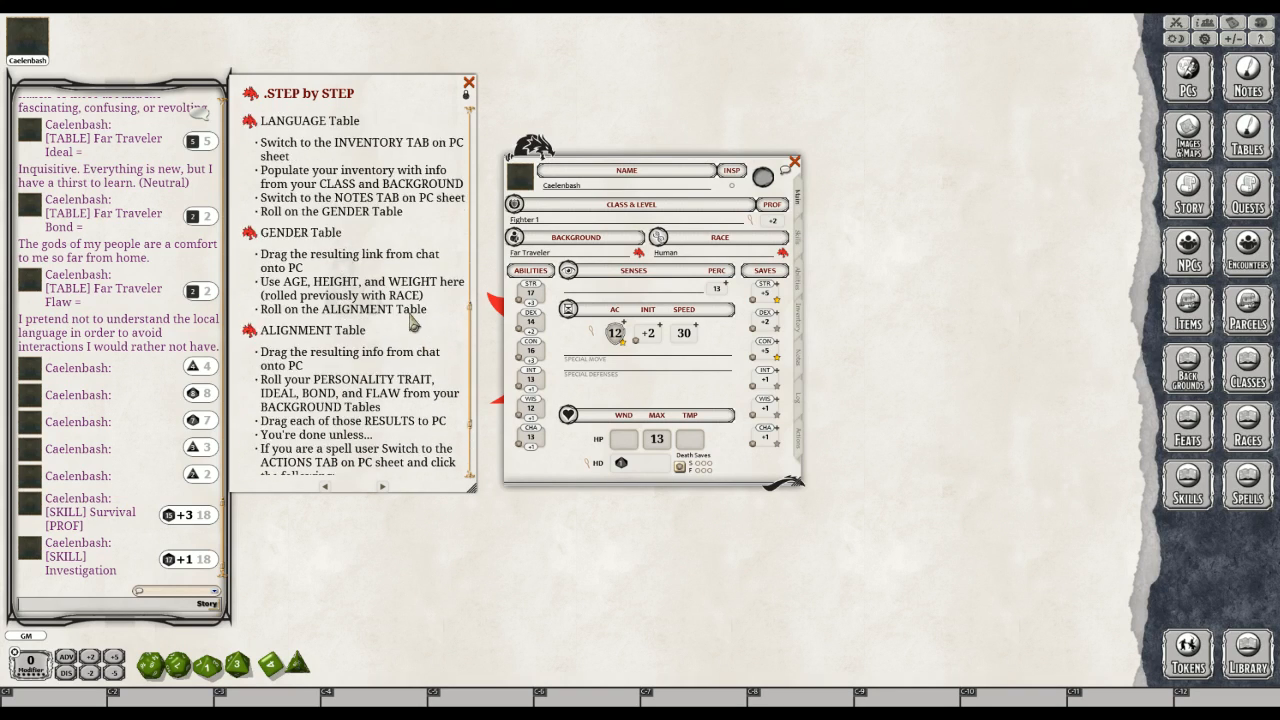
# Open the LANGUAGE Table from the instructions beside the sheet's languages list, and look through the table's full list of languages
pyautogui.scroll(1, 415, 320)
pyautogui.scroll(3, 411, 320)
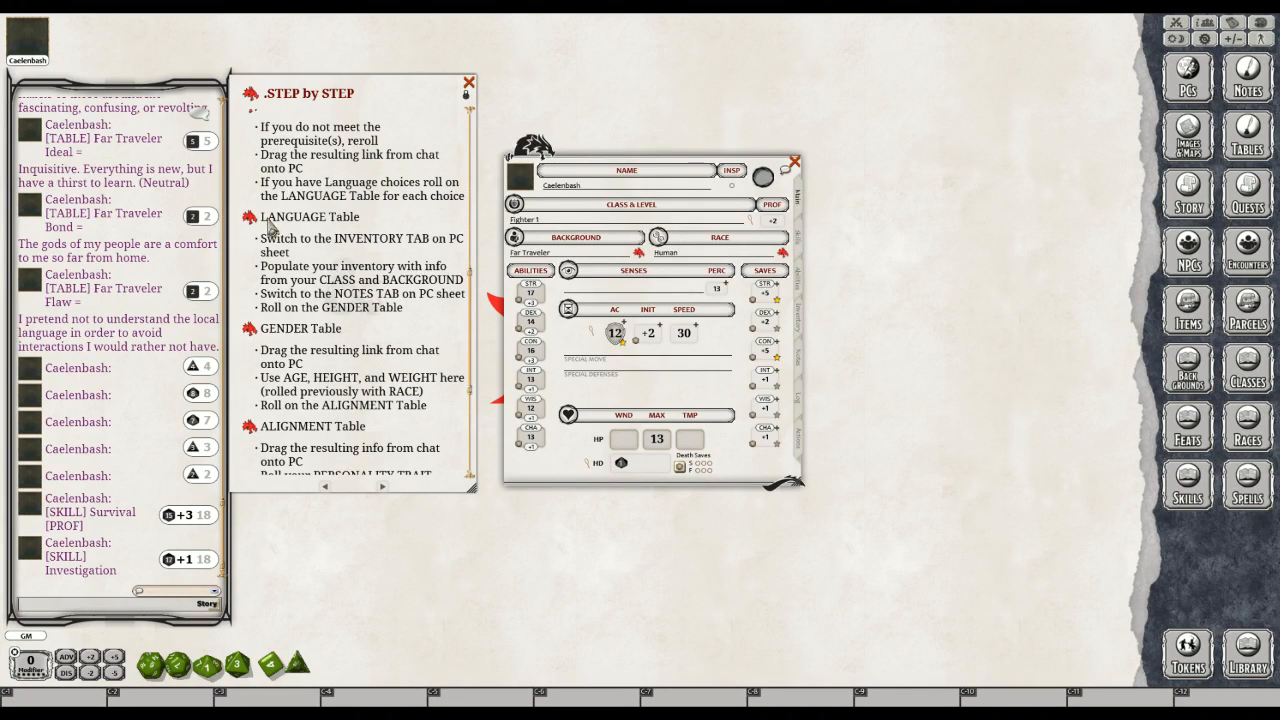
pyautogui.click(247, 225)
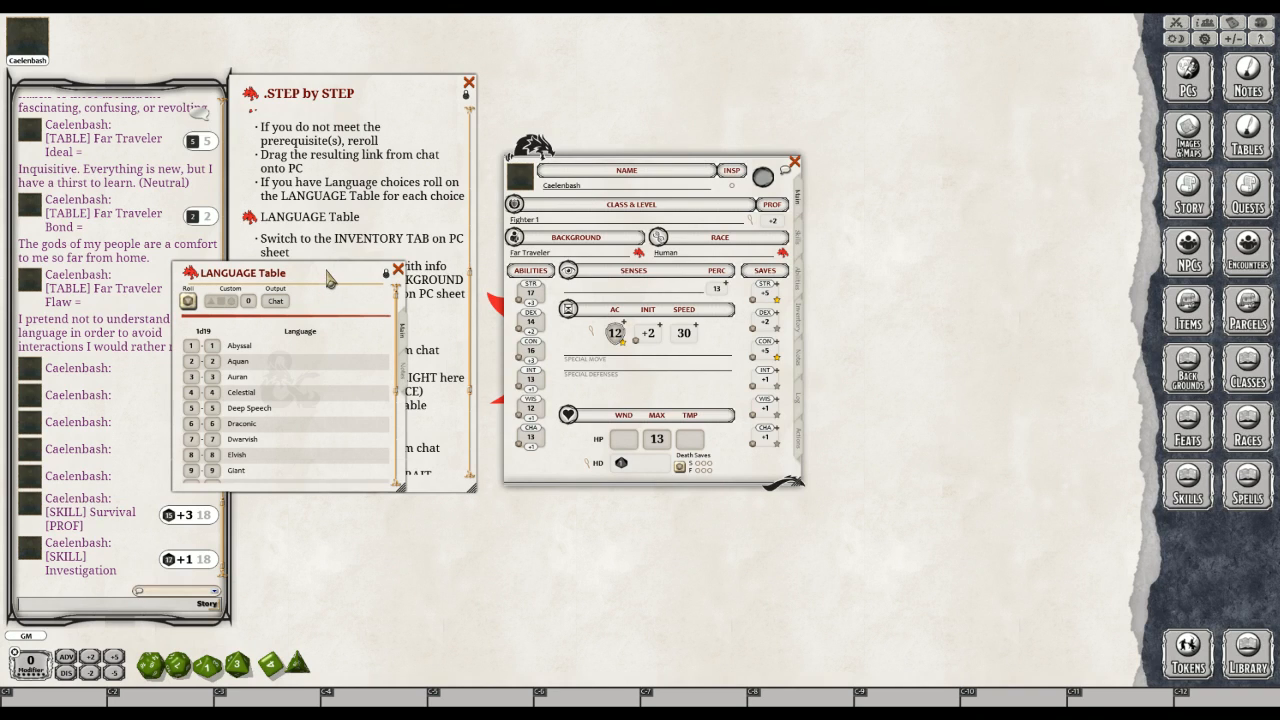
pyautogui.click(802, 280)
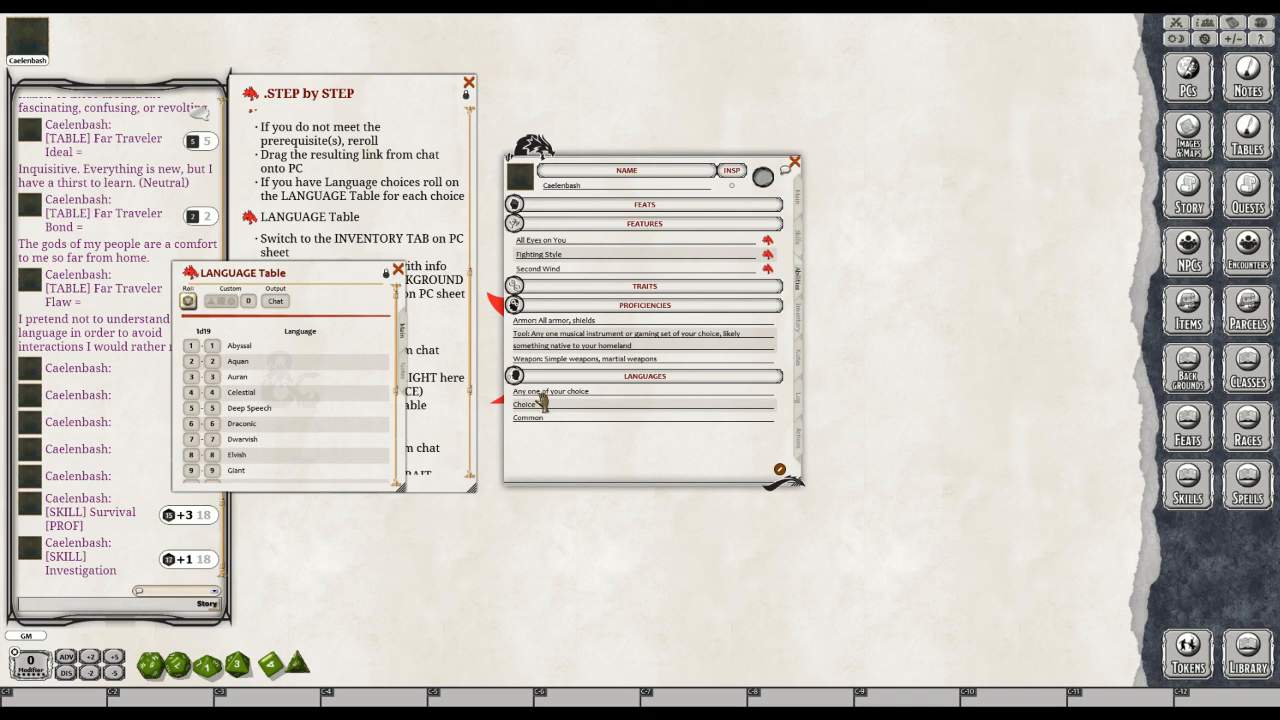
pyautogui.click(598, 393)
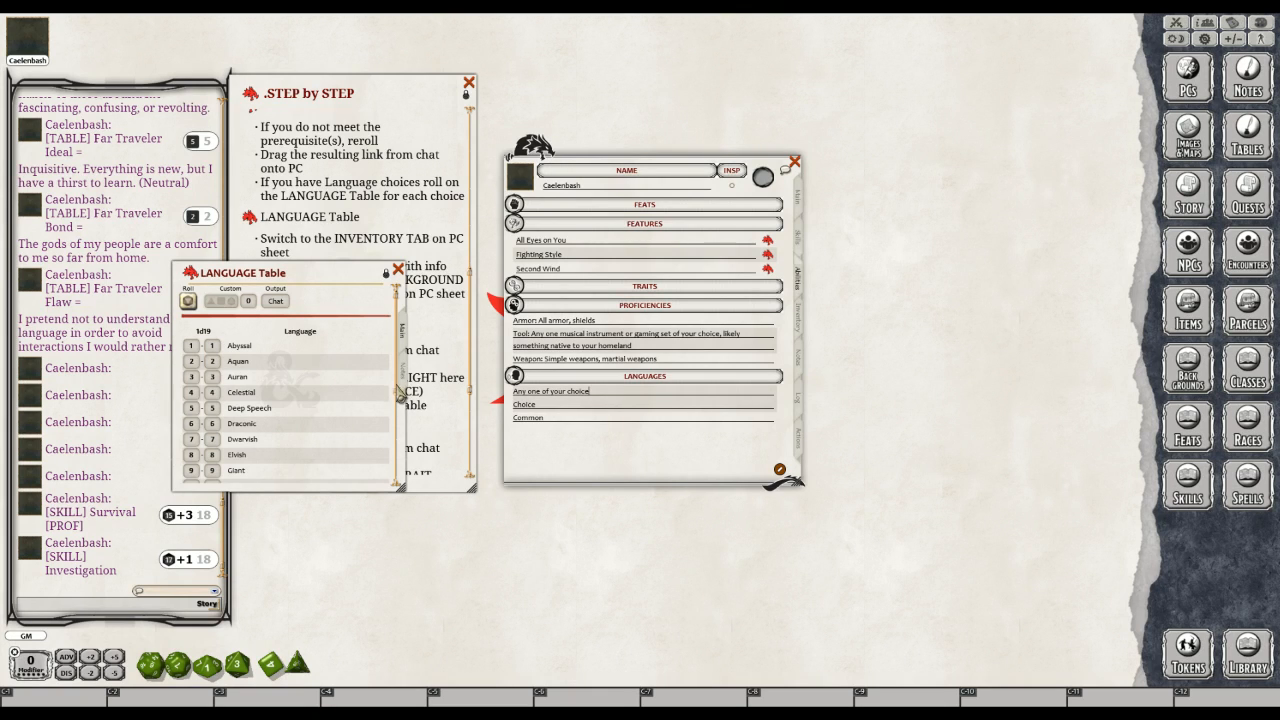
pyautogui.scroll(-3, 397, 418)
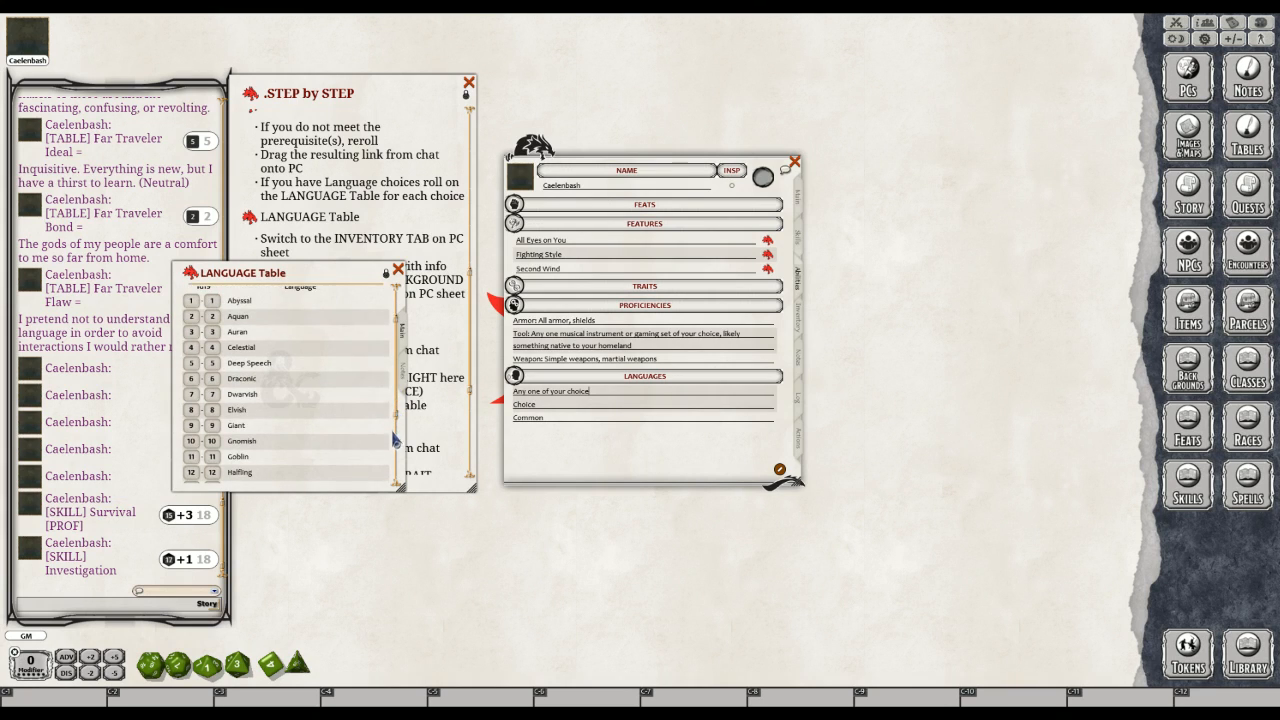
pyautogui.scroll(-5, 395, 458)
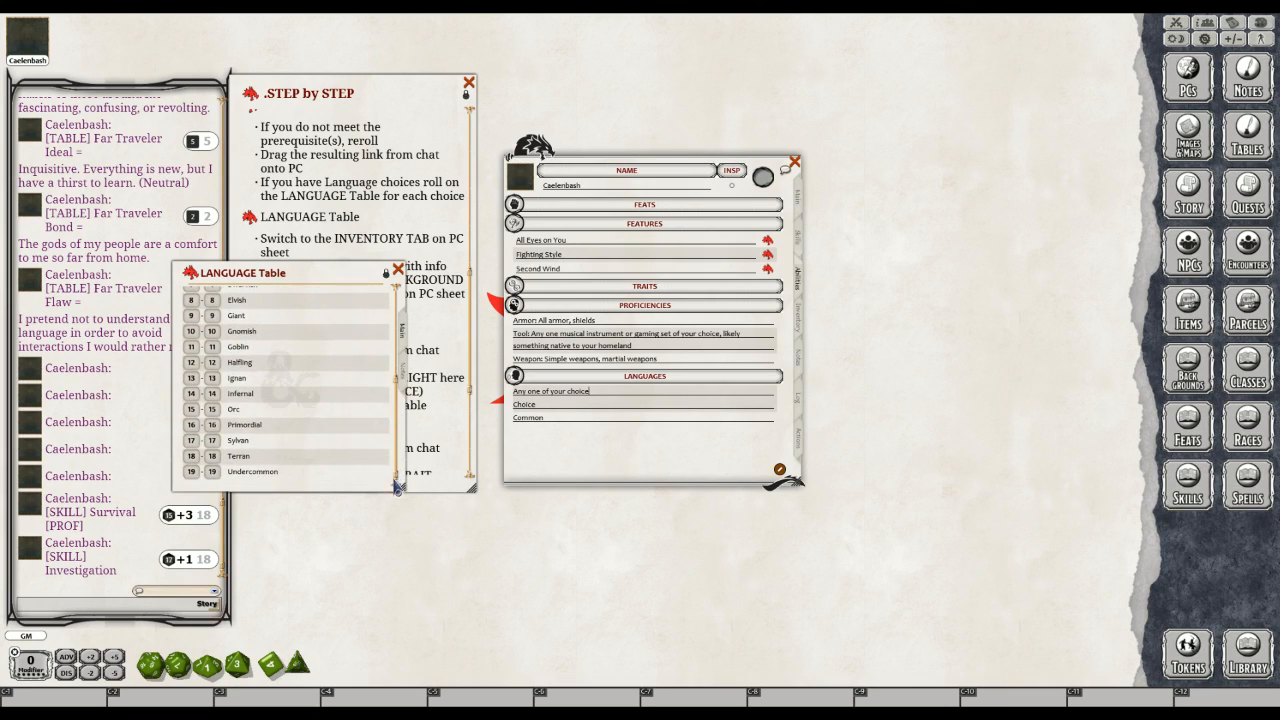
pyautogui.scroll(8, 399, 302)
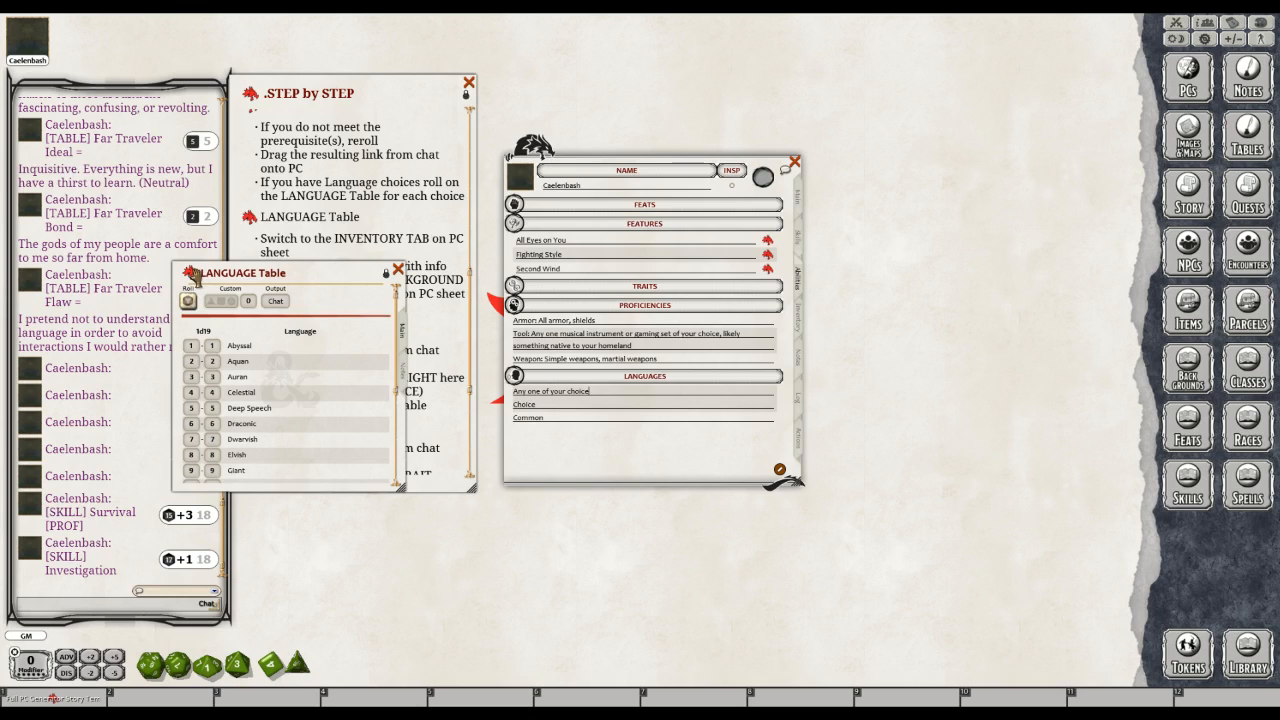
# Replace the "Choice" language on the sheet with Sossal and delete the blank language entry
pyautogui.rightClick(191, 273)
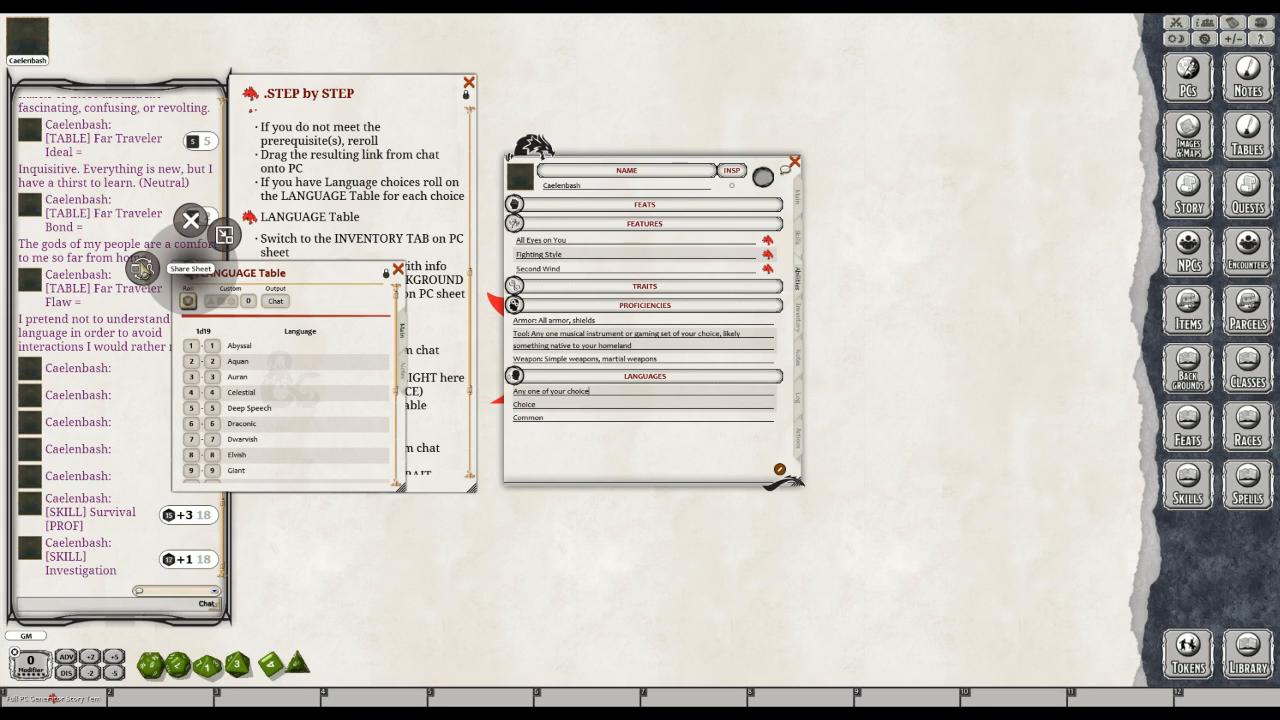
pyautogui.click(348, 277)
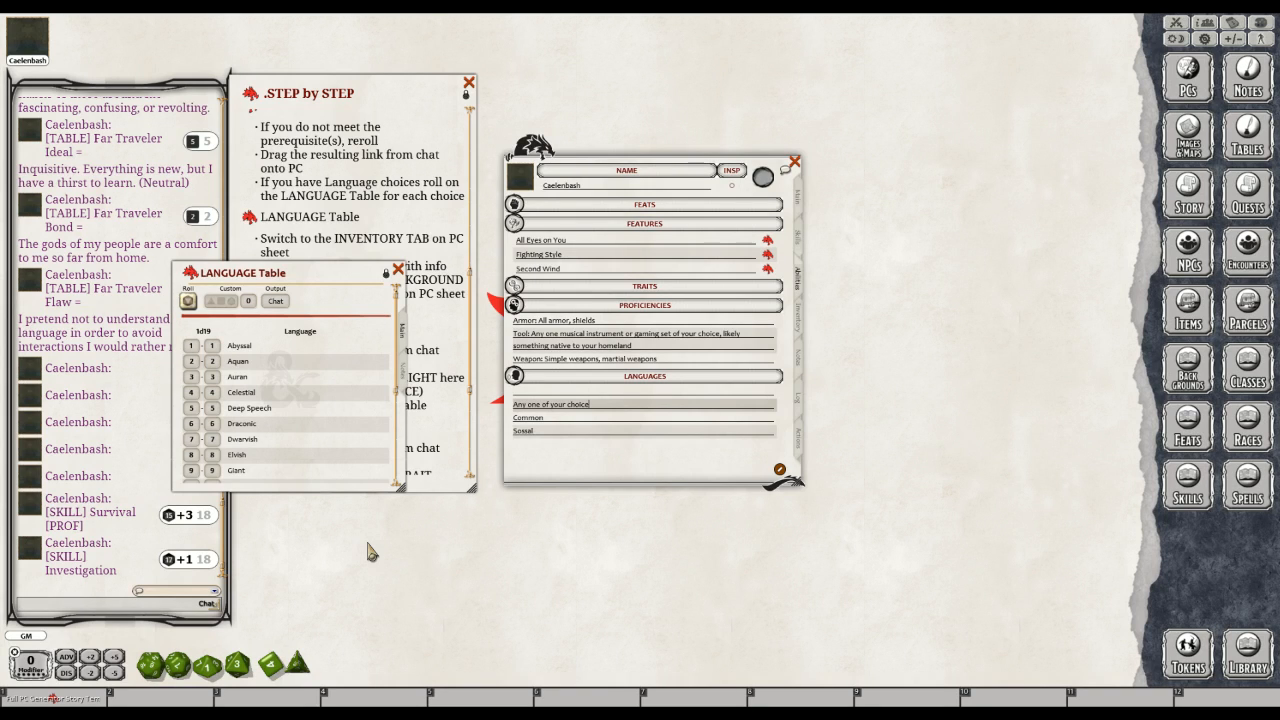
pyautogui.press('ctrl')
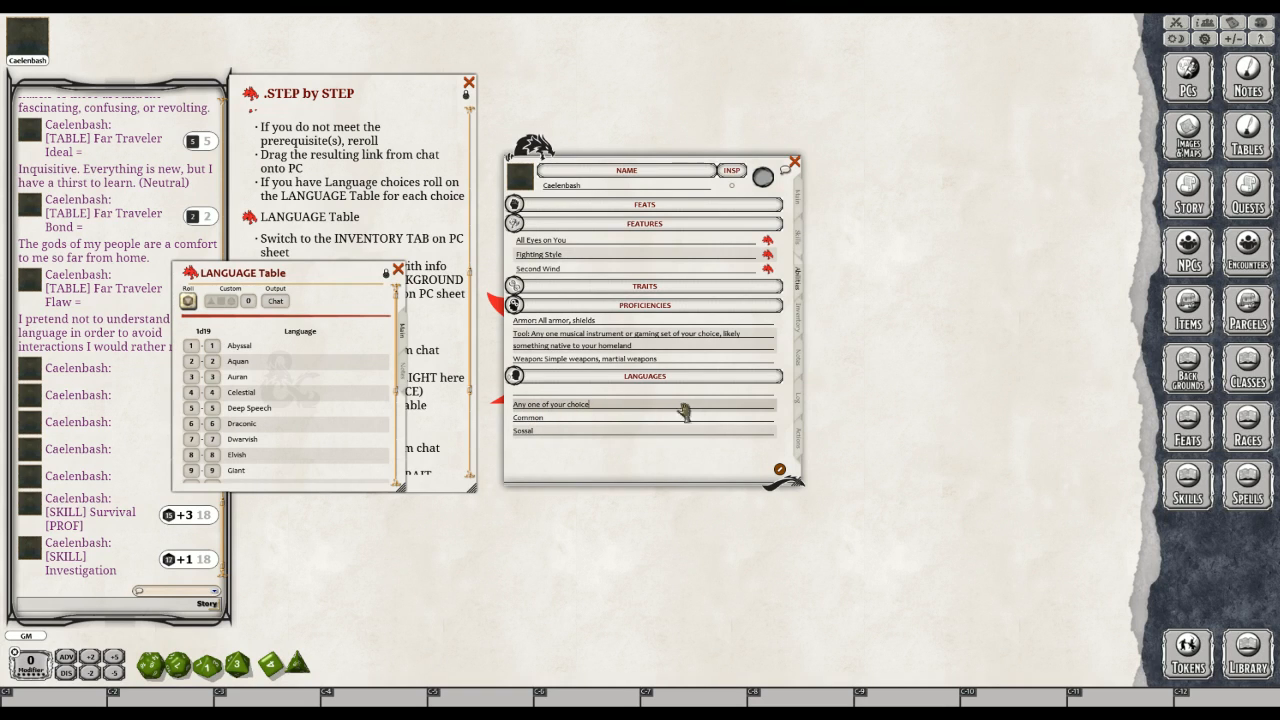
pyautogui.rightClick(566, 396)
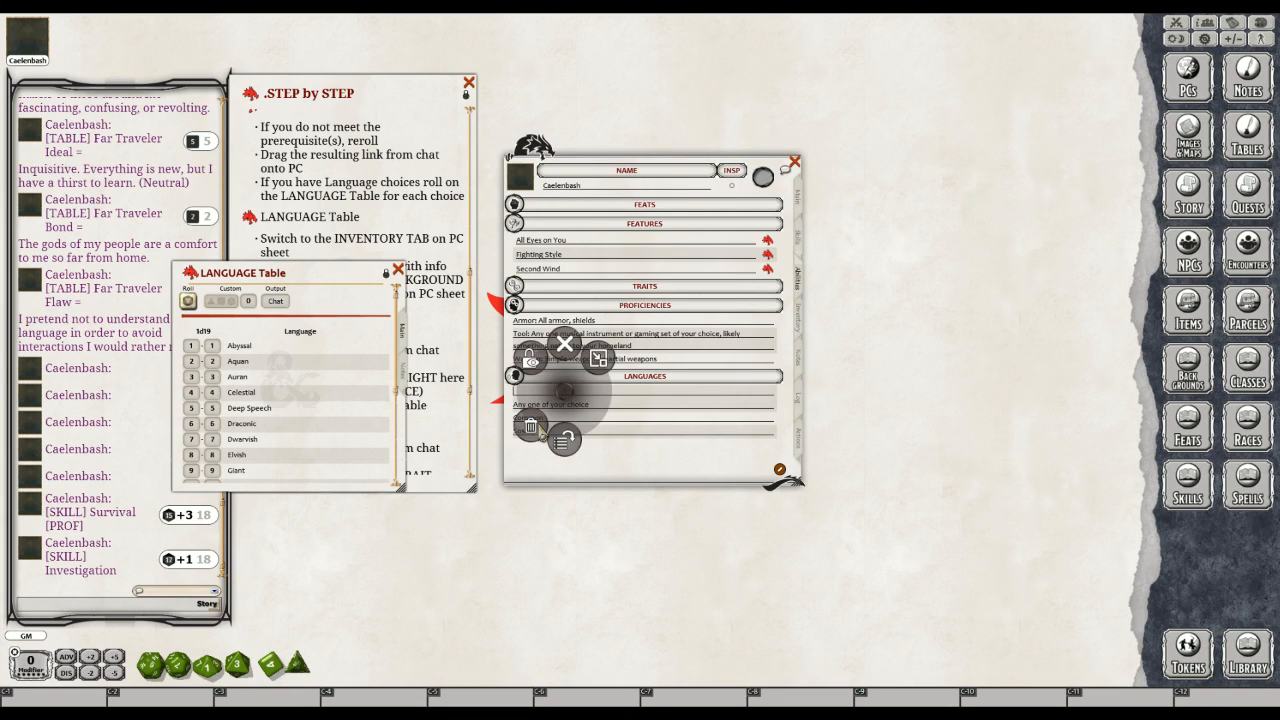
pyautogui.click(531, 428)
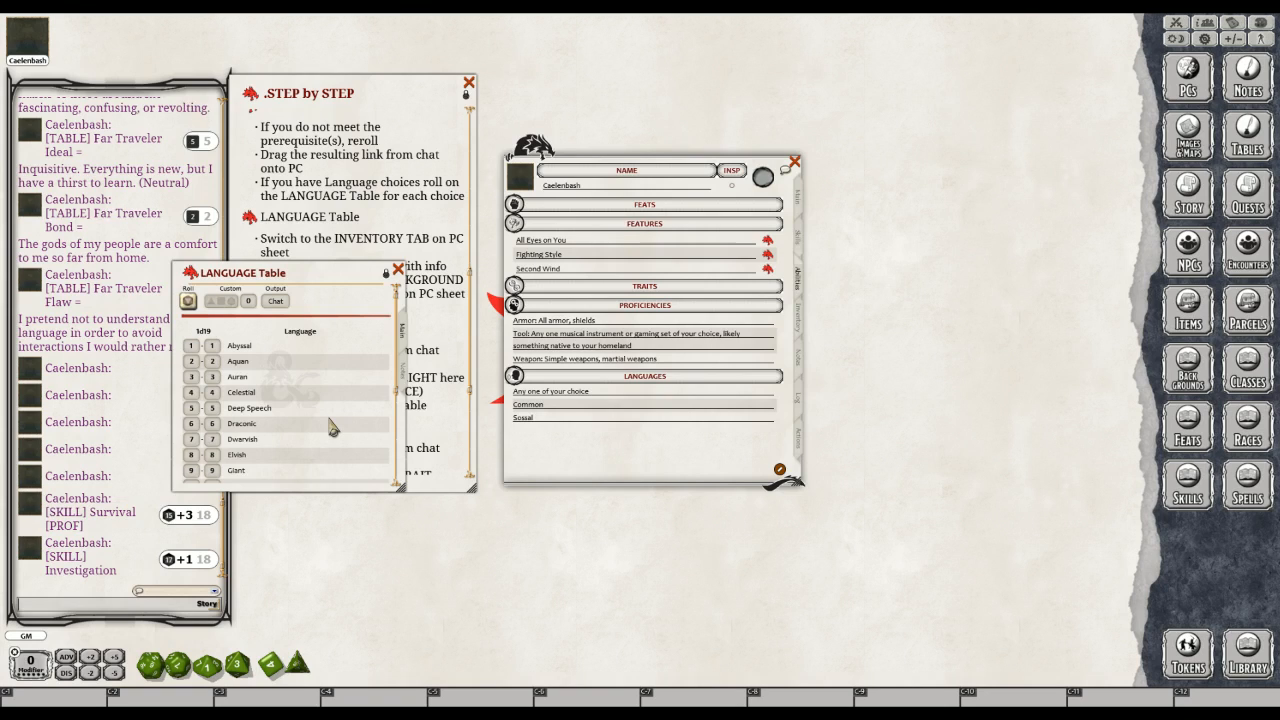
# Roll on the LANGUAGE Table and replace the "Any one of your choice" language with Aquan
pyautogui.rightClick(190, 274)
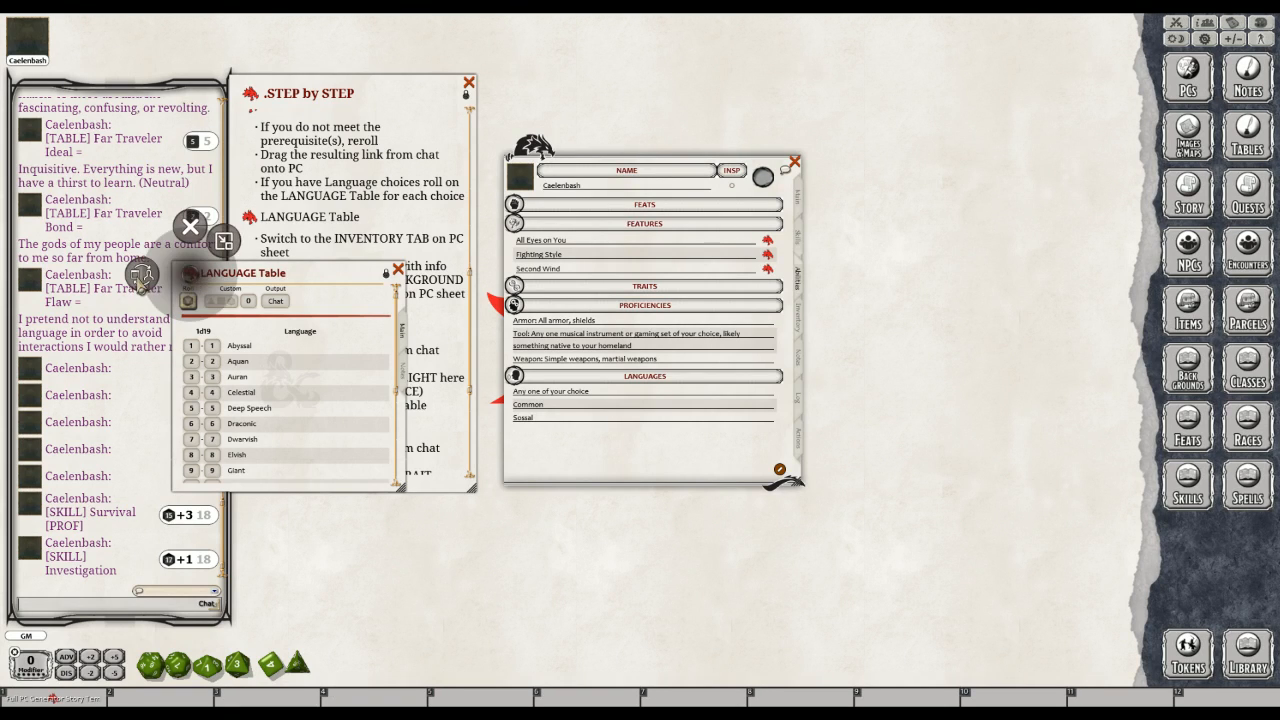
pyautogui.click(143, 287)
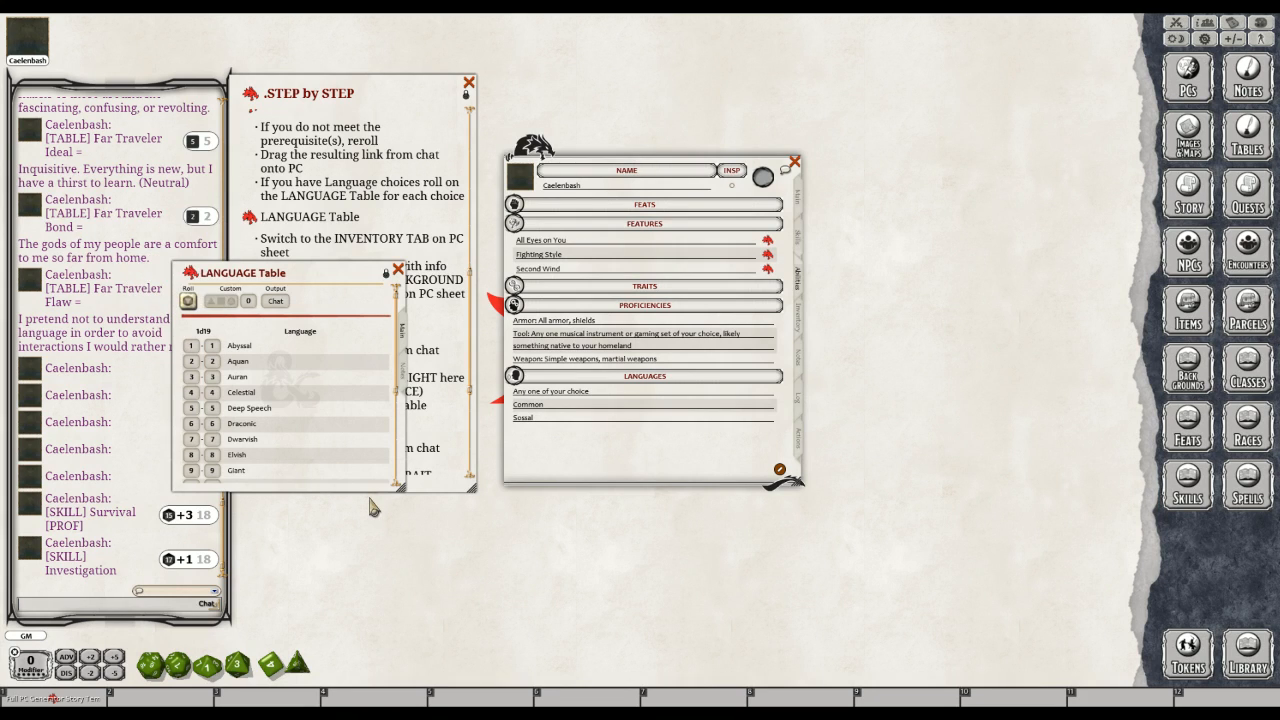
pyautogui.press('ctrl')
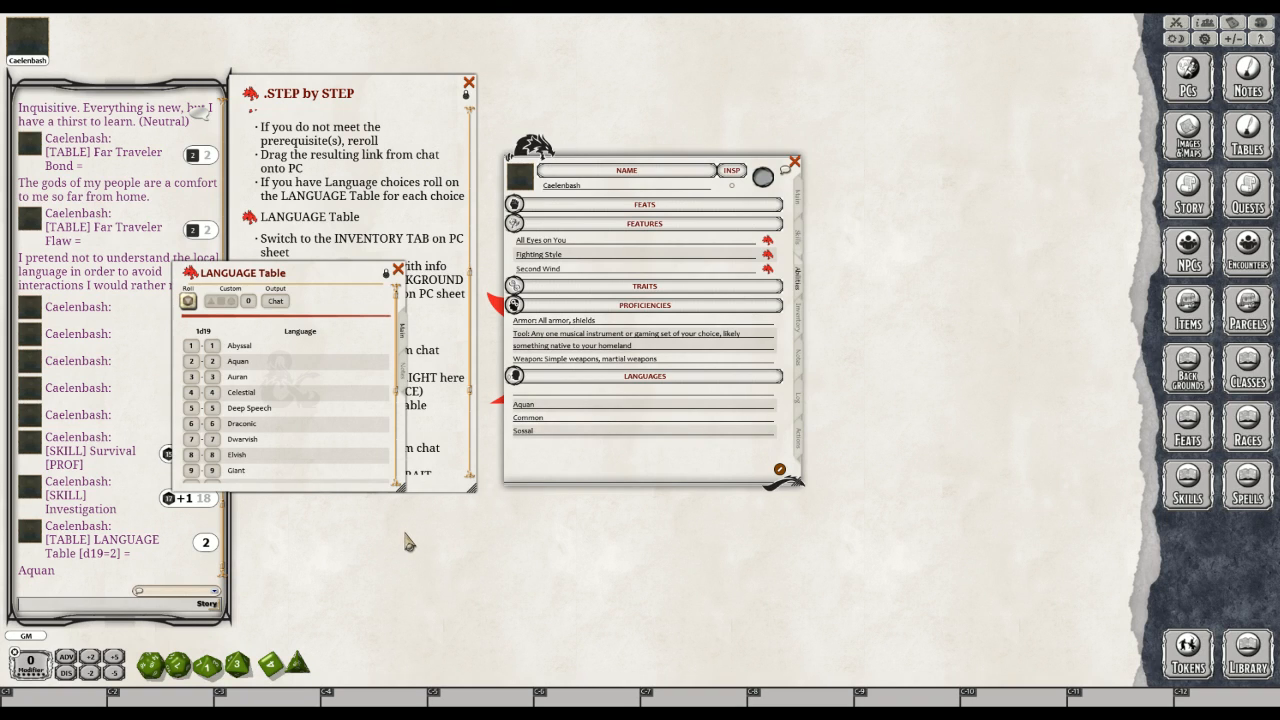
# Close the LANGUAGE Table and delete the blank entry from the sheet's languages list
pyautogui.click(563, 391)
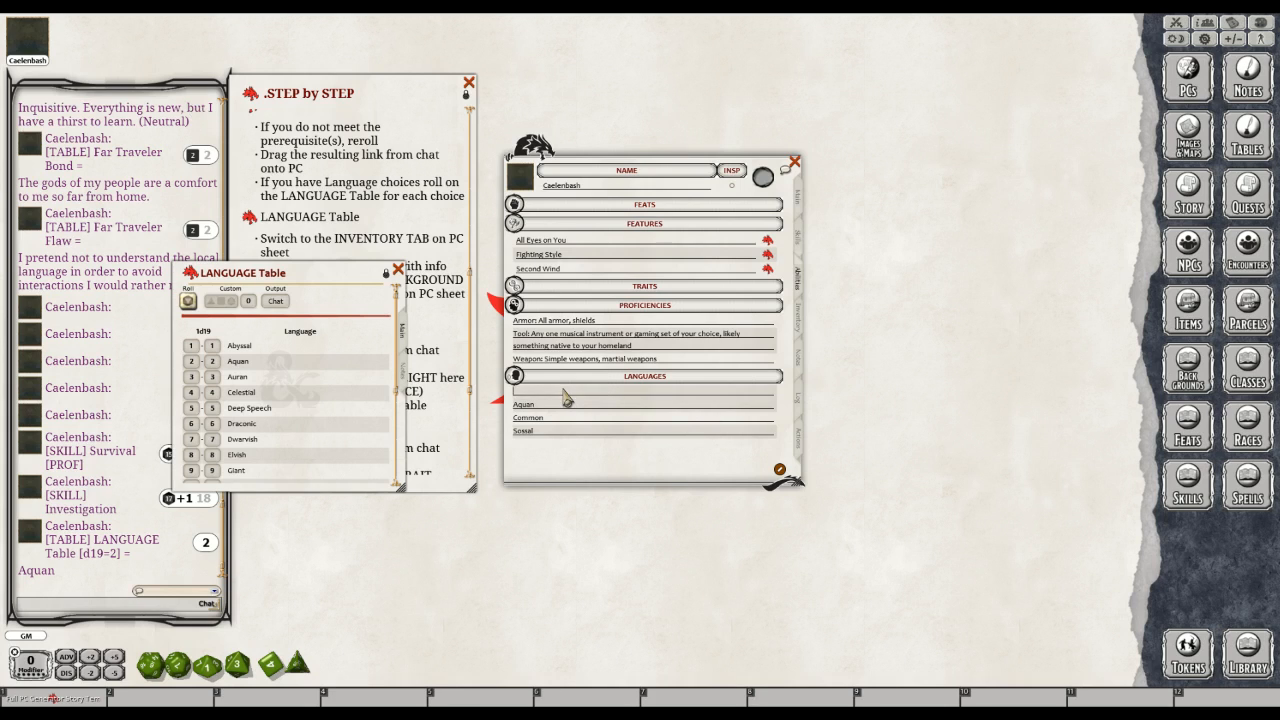
pyautogui.rightClick(563, 390)
pyautogui.click(521, 476)
pyautogui.press('ctrl')
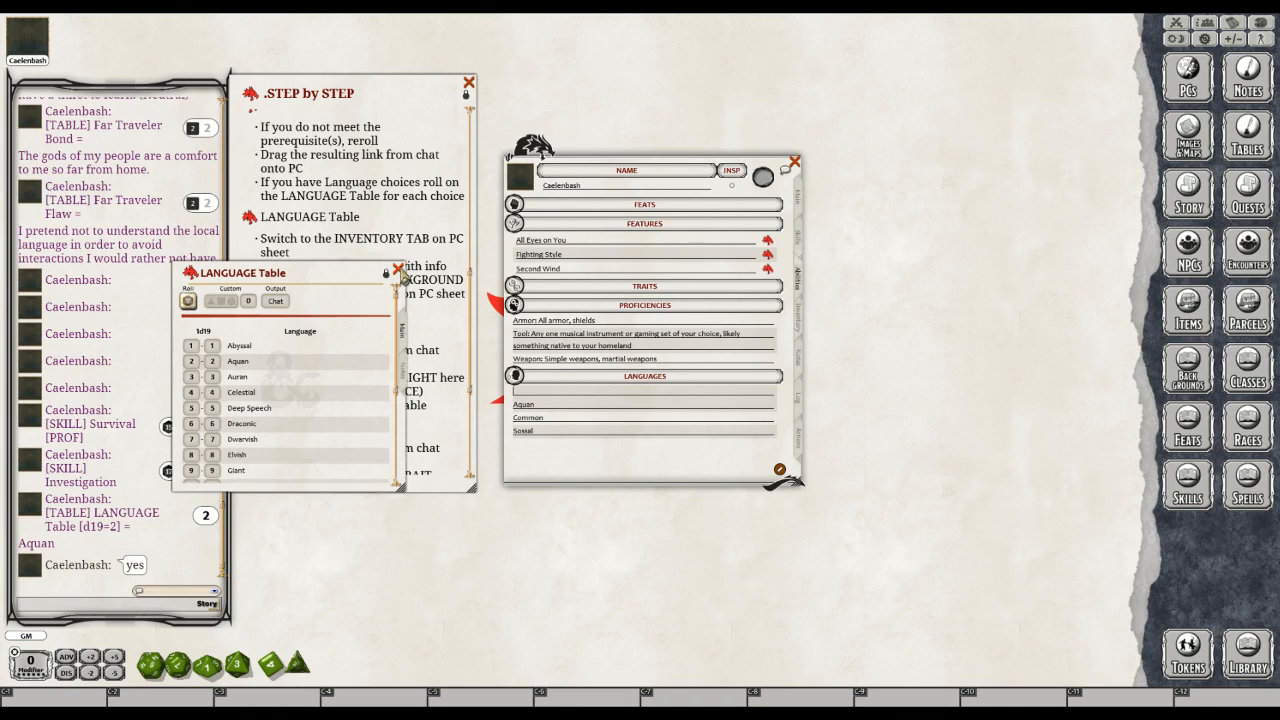
pyautogui.click(398, 270)
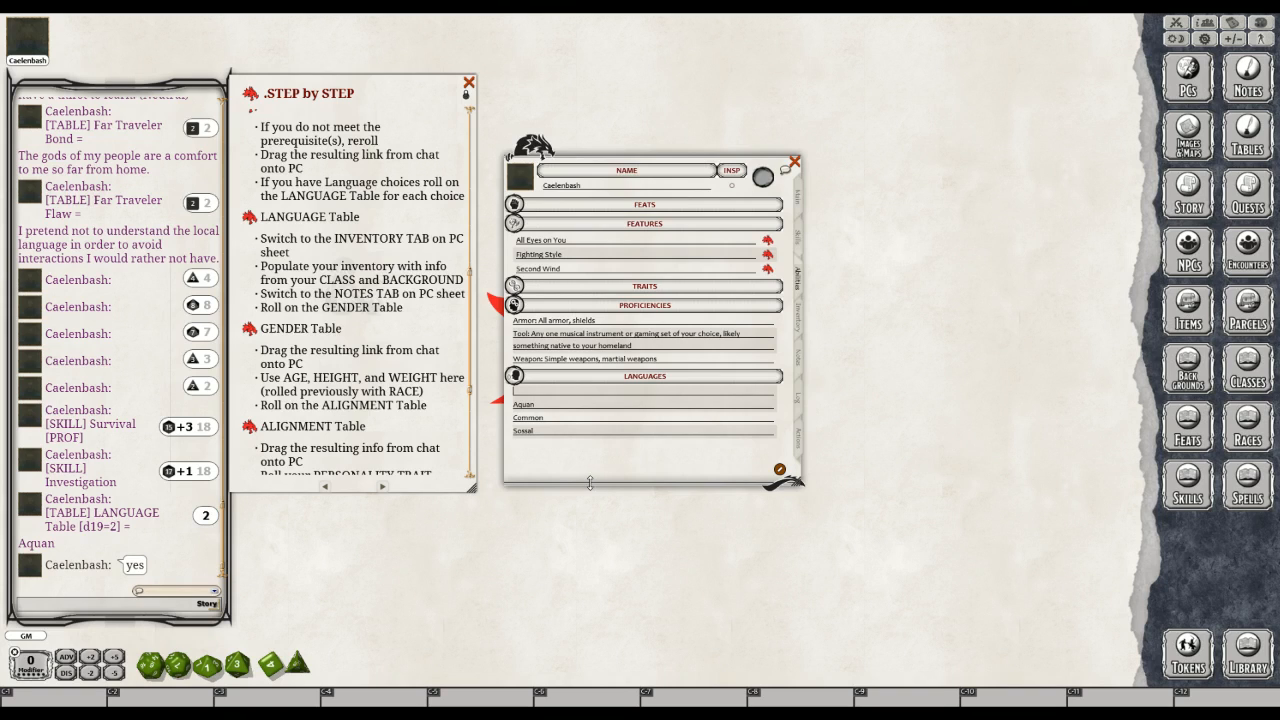
pyautogui.rightClick(555, 398)
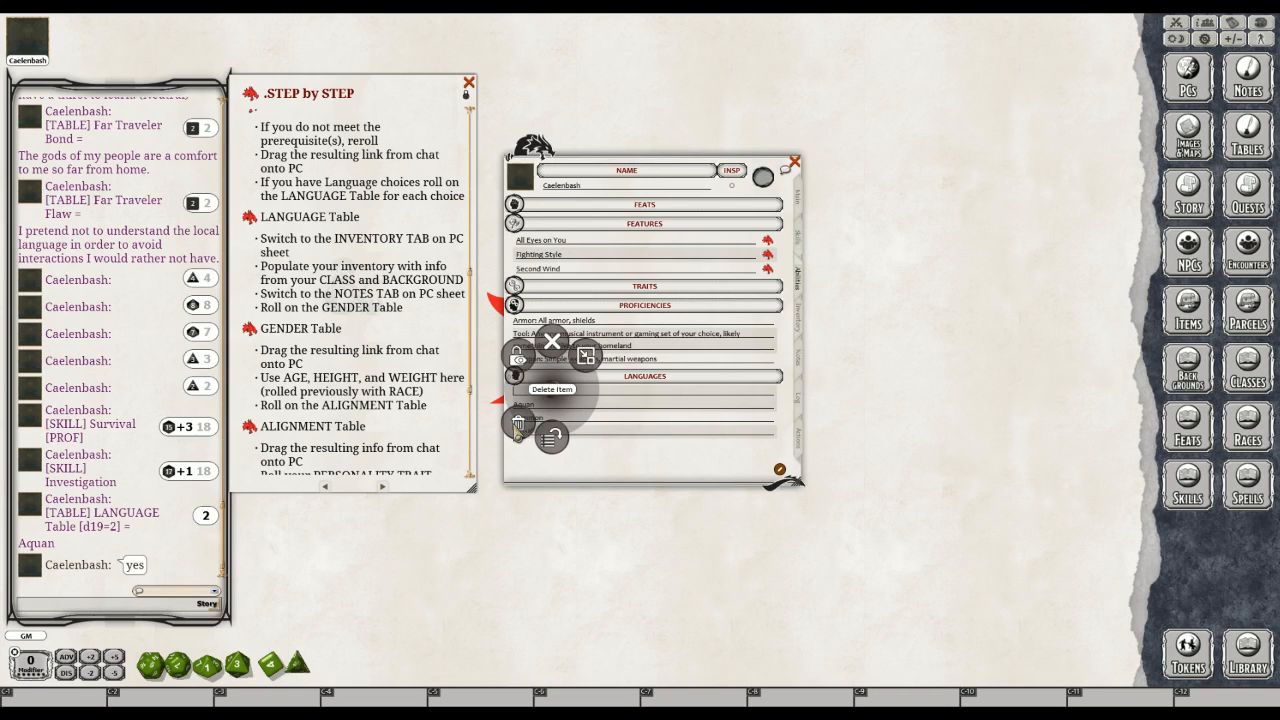
pyautogui.click(622, 468)
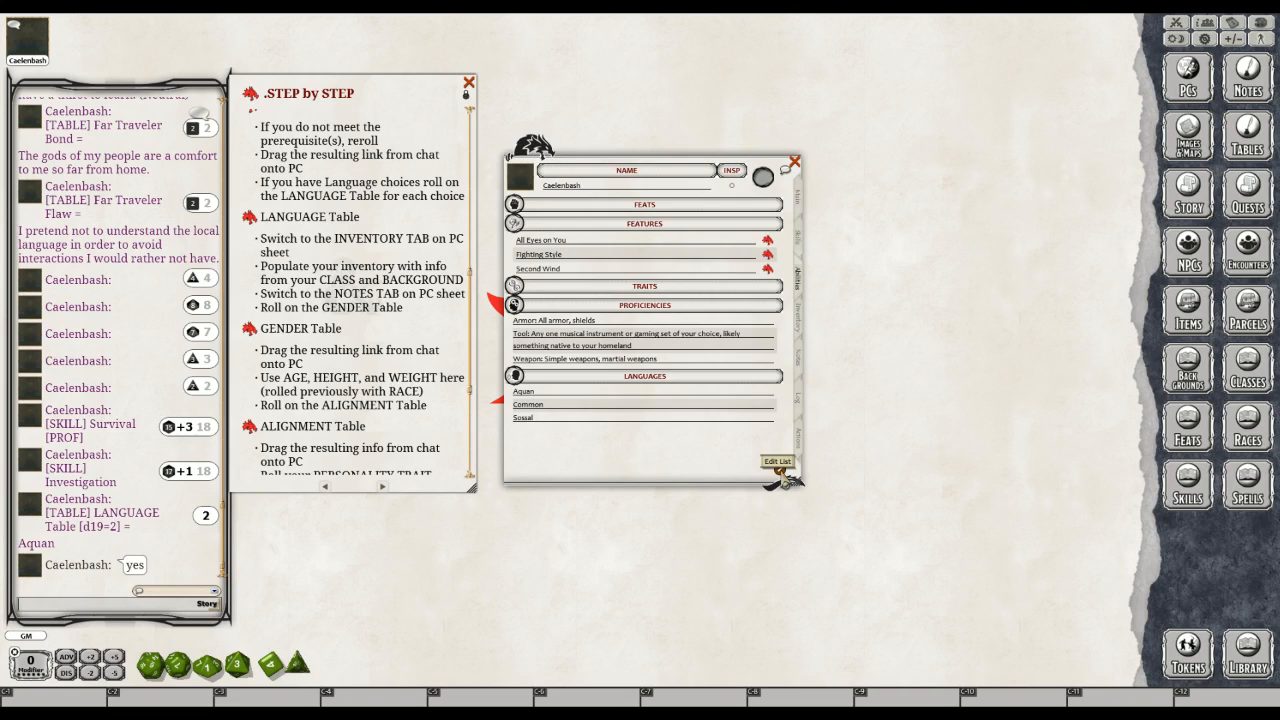
pyautogui.click(779, 469)
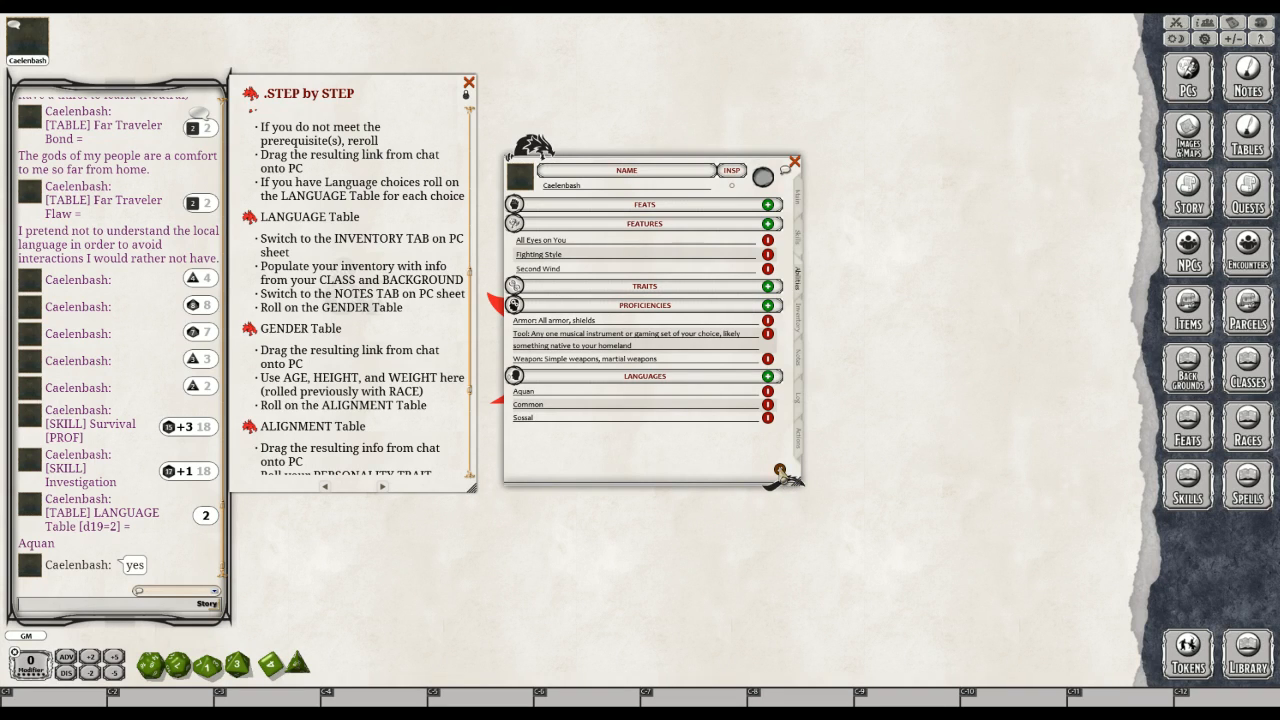
pyautogui.click(780, 470)
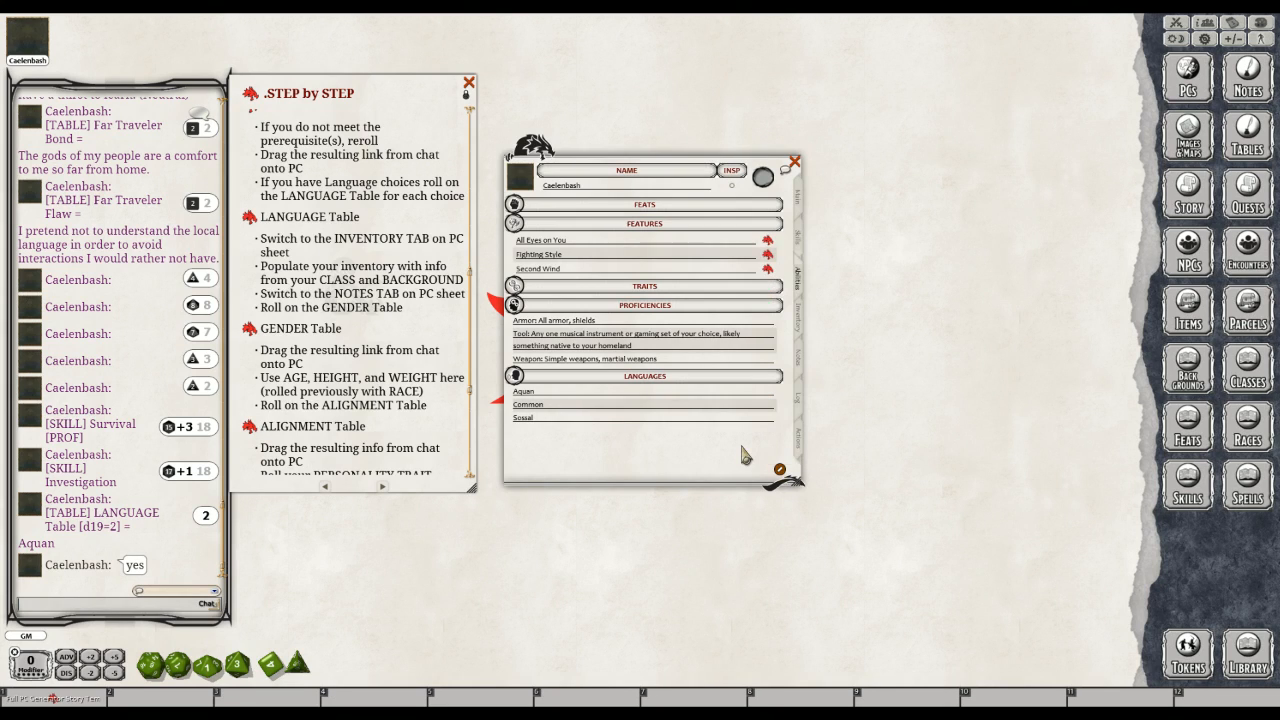
pyautogui.press('ctrl')
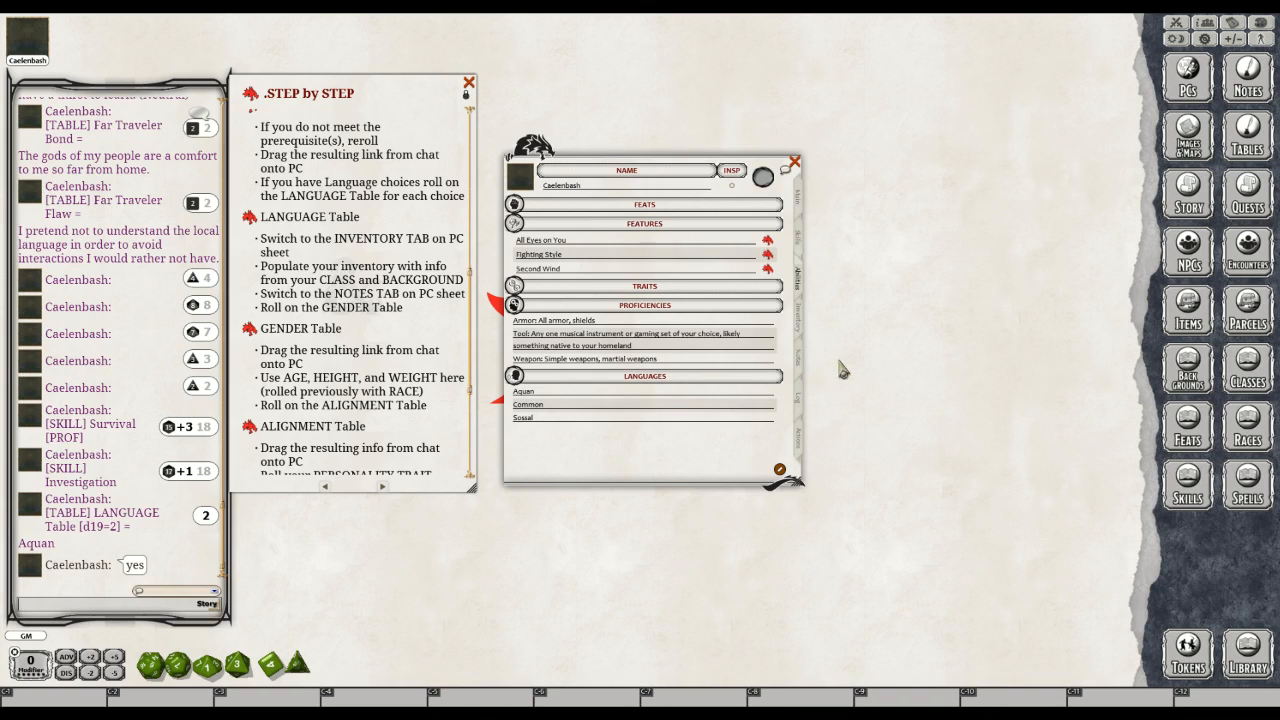
# Open the sheet's inventory page and check its treasure section against another 1st level character's inventory, closing that character and the selection list
pyautogui.click(805, 314)
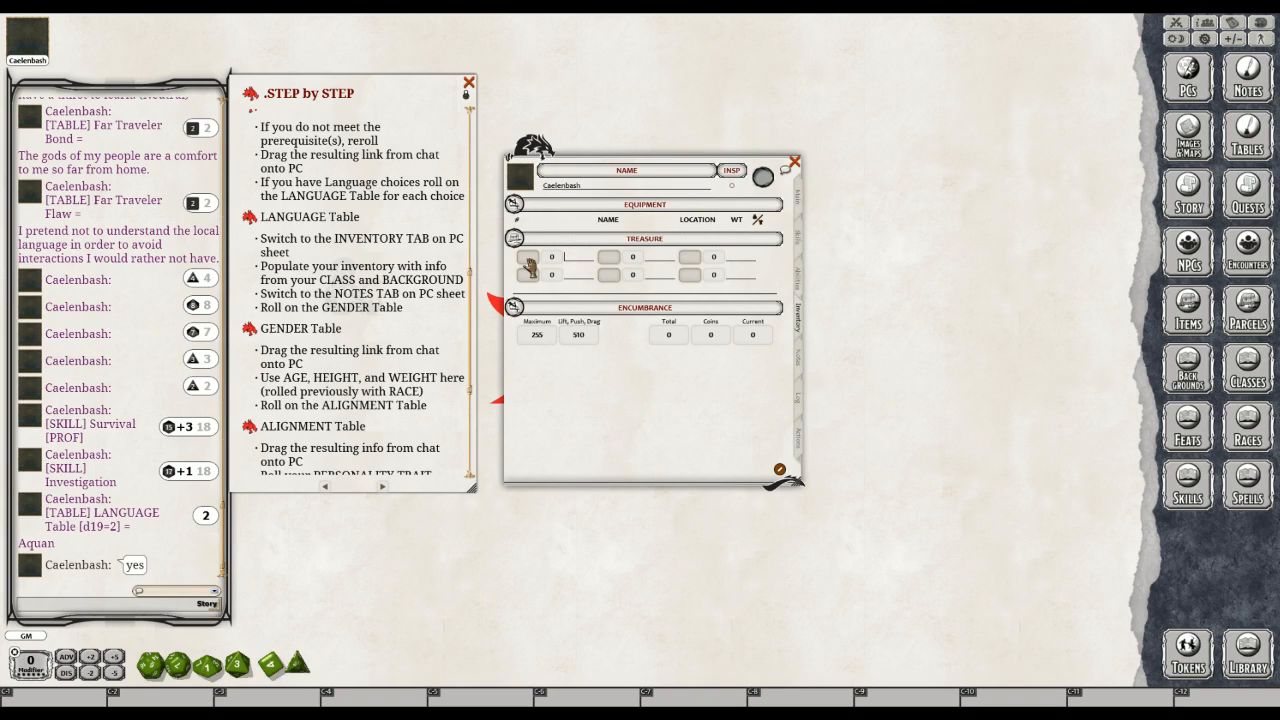
pyautogui.click(566, 262)
pyautogui.click(1189, 88)
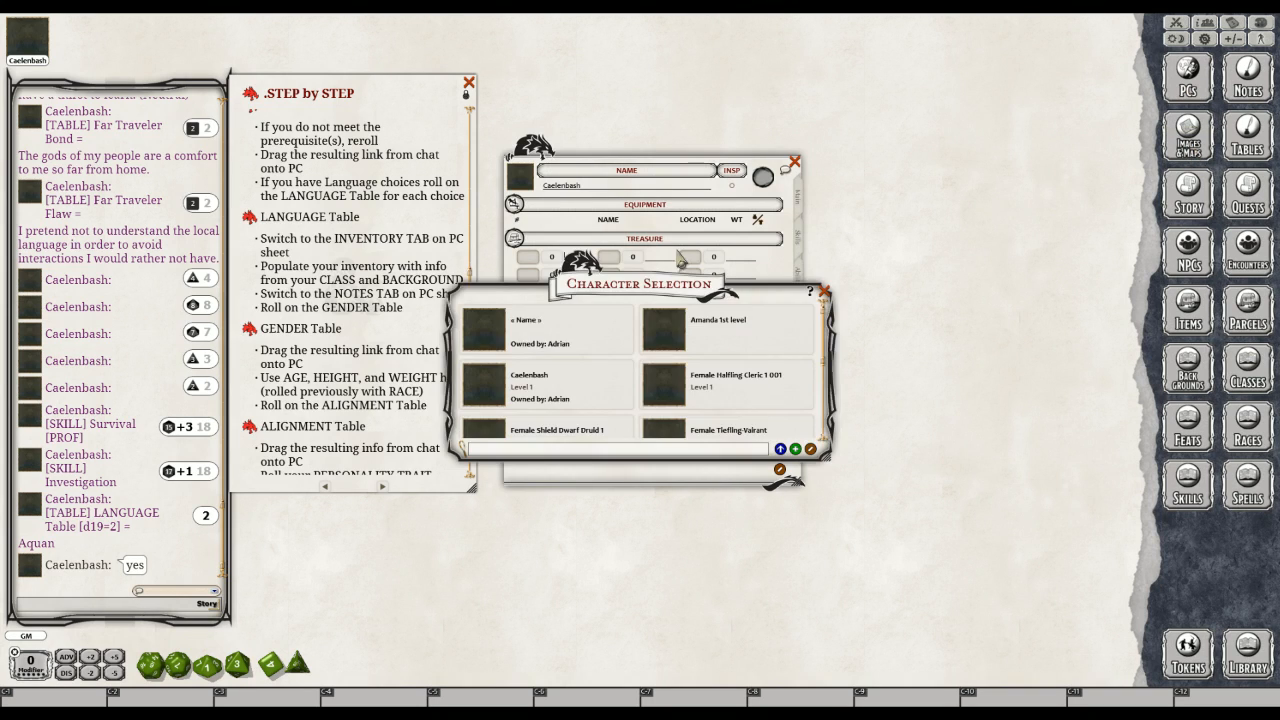
pyautogui.click(706, 341)
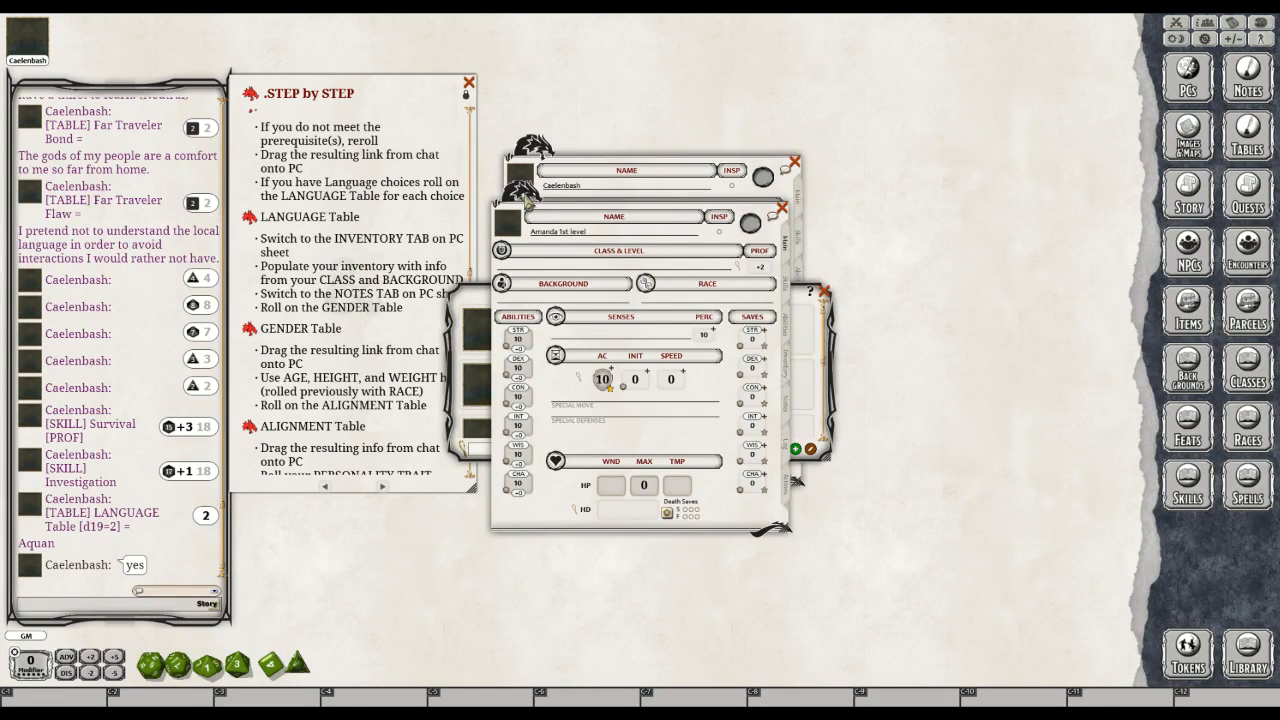
pyautogui.moveTo(522, 196); pyautogui.dragTo(902, 118)
pyautogui.click(1170, 301)
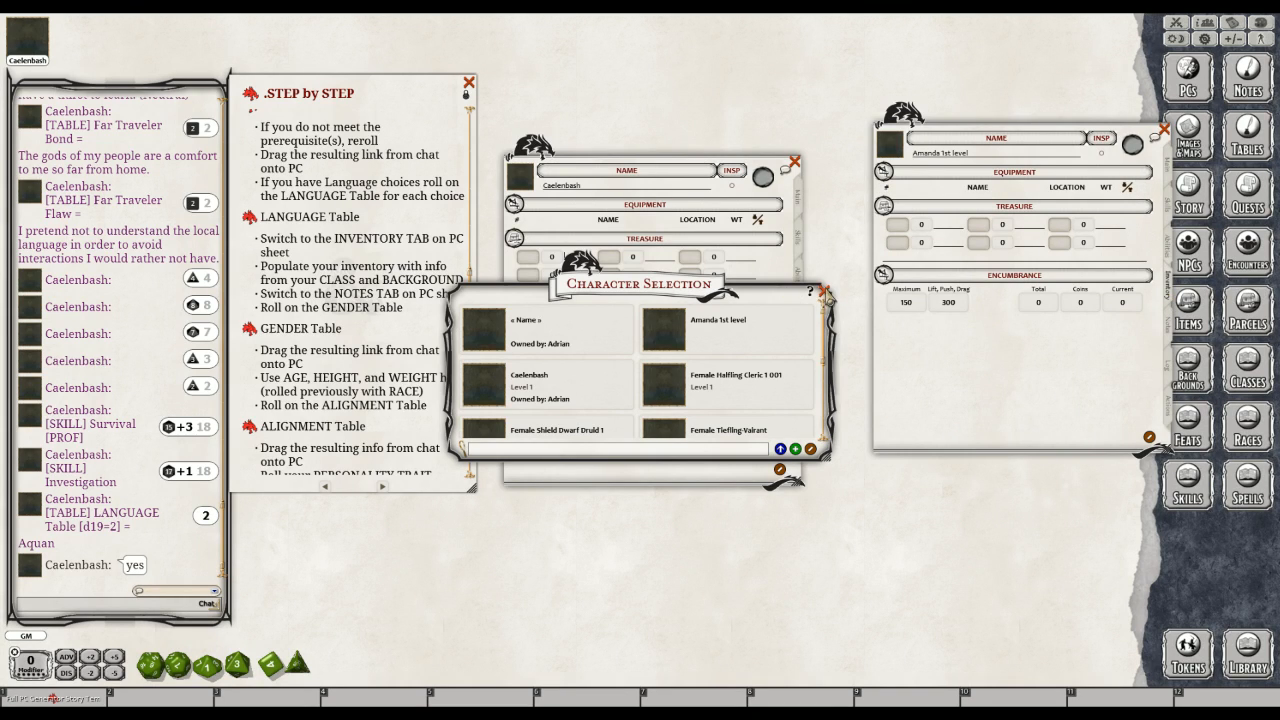
pyautogui.click(824, 291)
pyautogui.click(1164, 130)
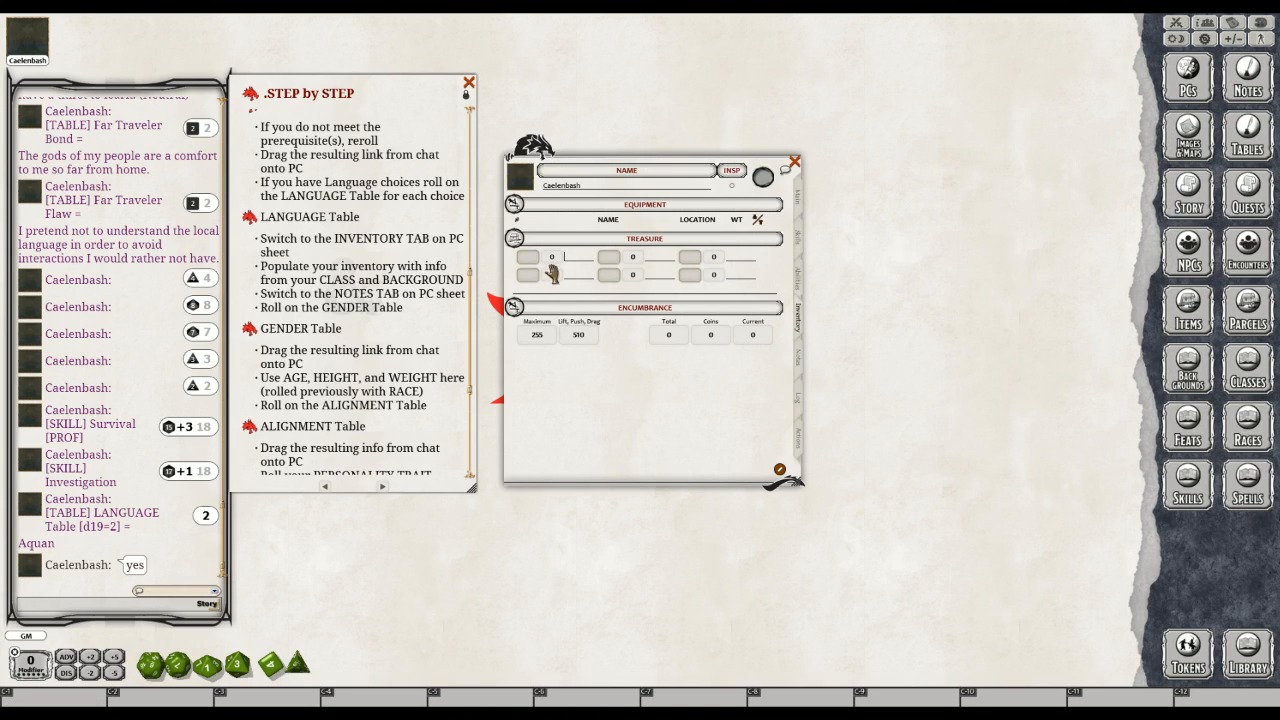
# Label the treasure section's coin fields cp, sp, gp, ep and pp
pyautogui.click(563, 257)
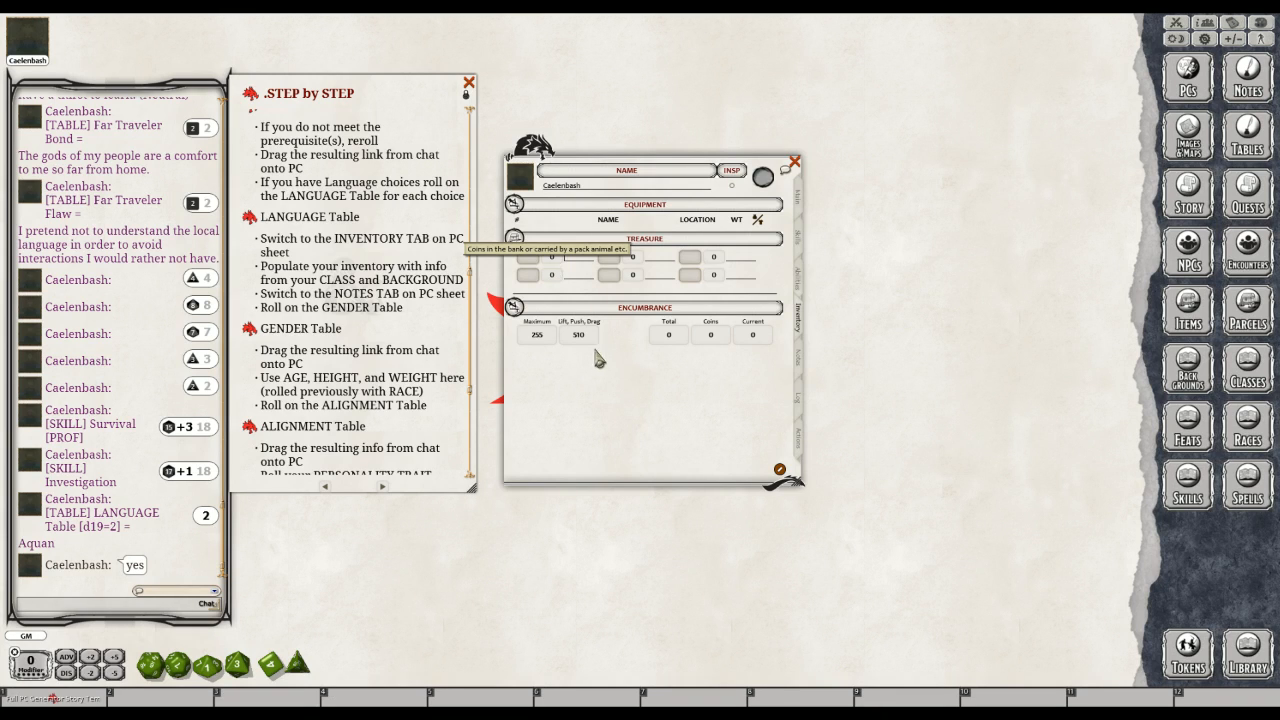
pyautogui.write('sp')
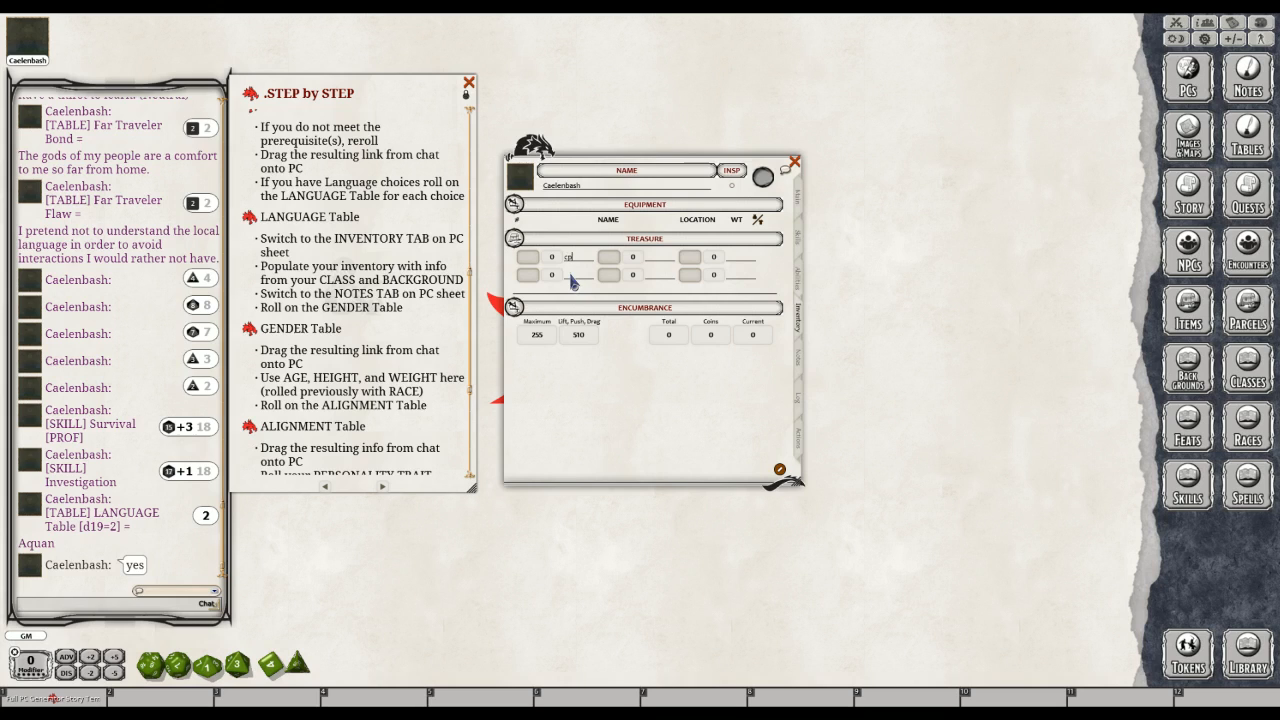
pyautogui.click(568, 276)
pyautogui.press('ctrl')
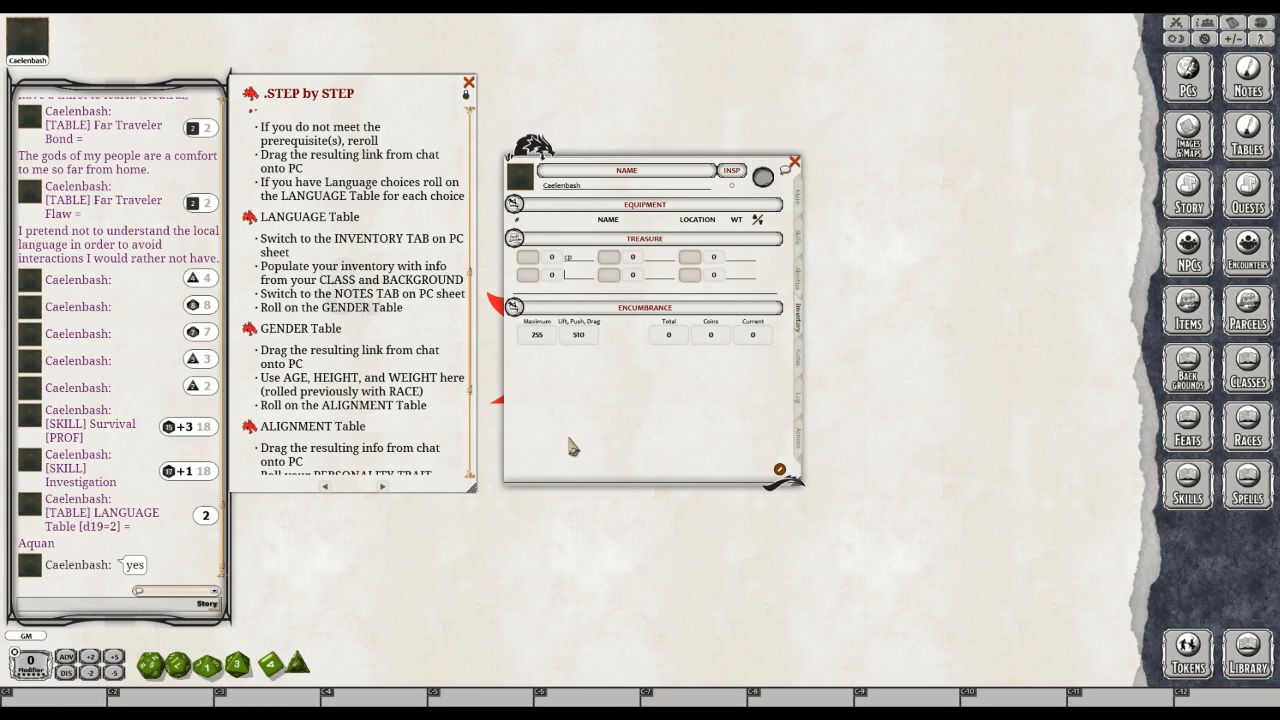
pyautogui.write('sp')
pyautogui.press('BackSpace')
pyautogui.press('BackSpace')
pyautogui.press('BackSpace')
pyautogui.press('BackSpace')
pyautogui.press('BackSpace')
pyautogui.press('BackSpace')
# Open the parcels list and filter it by "far Trav" to find the background's equipment parcel
pyautogui.click(1250, 312)
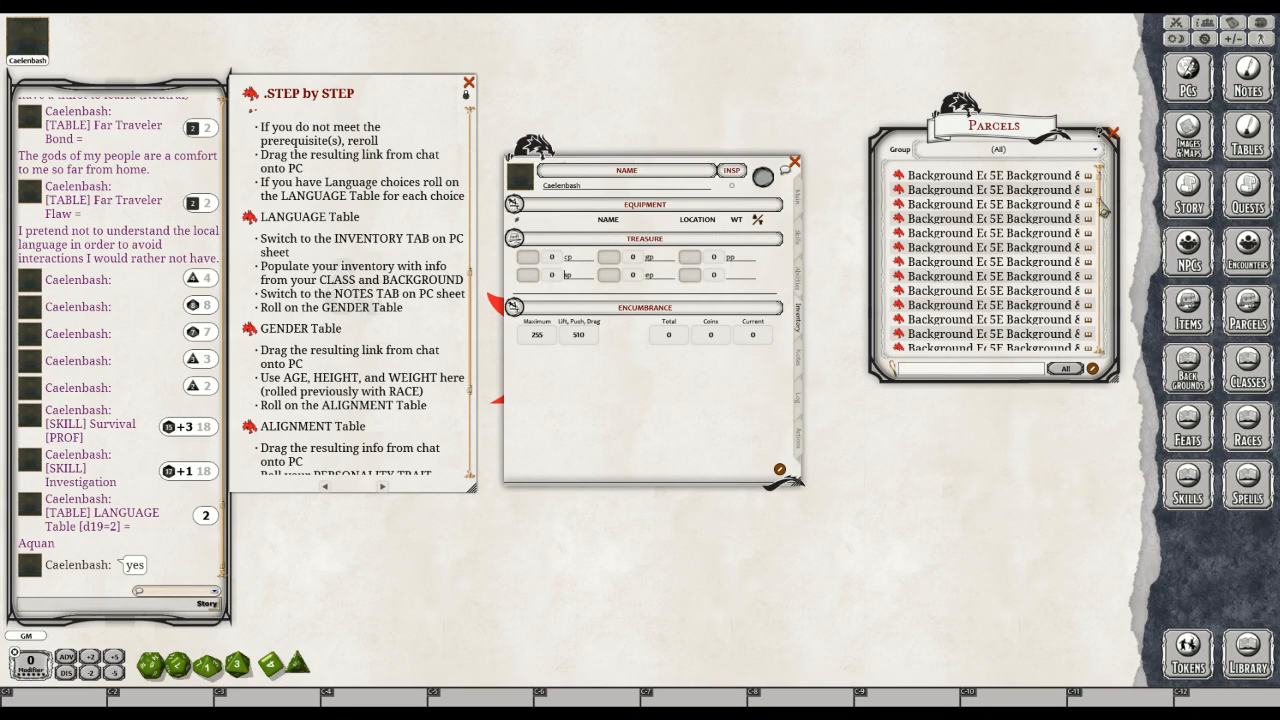
pyautogui.moveTo(1104, 252); pyautogui.dragTo(1110, 362)
pyautogui.moveTo(1113, 253); pyautogui.dragTo(1114, 160)
pyautogui.click(904, 370)
pyautogui.write('fa')
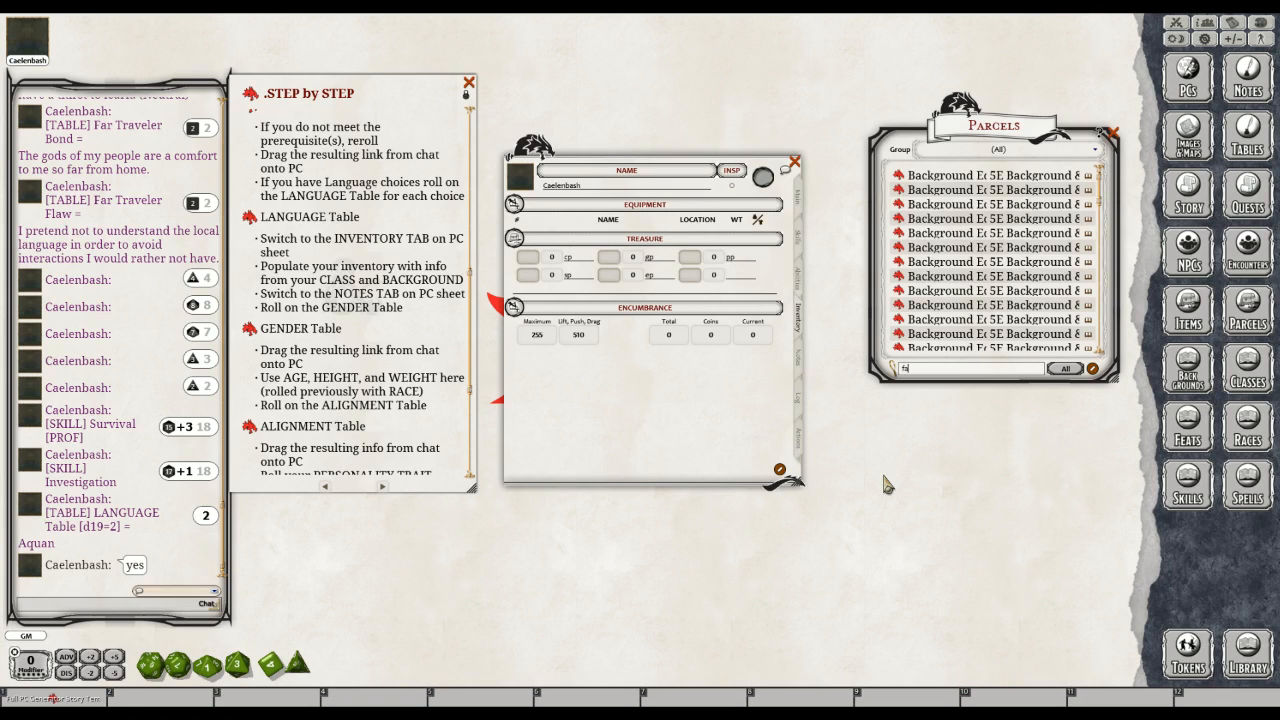
pyautogui.write('r tra')
pyautogui.press('BackSpace')
pyautogui.press('BackSpace')
pyautogui.press('BackSpace')
pyautogui.press('BackSpace')
pyautogui.write('Trav')
pyautogui.press('Return')
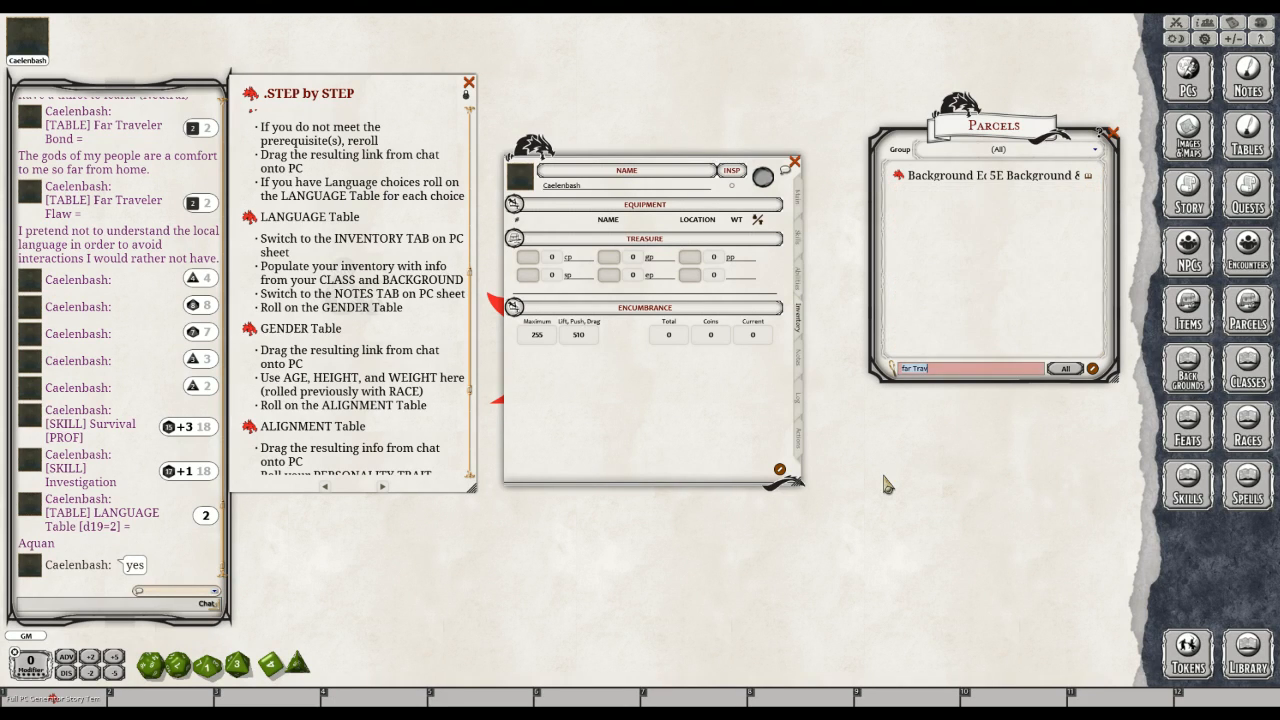
pyautogui.press('ctrl')
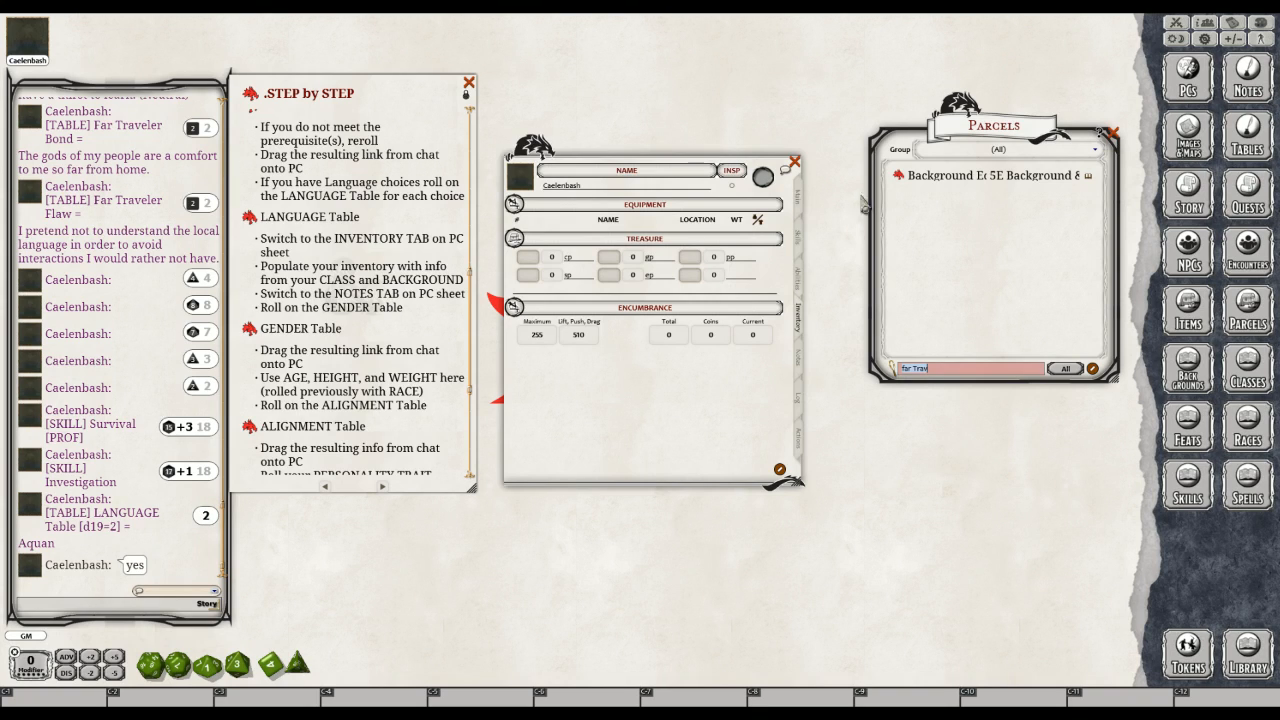
# Open the Far Traveler background equipment parcel and add its contents to the character's inventory
pyautogui.click(902, 178)
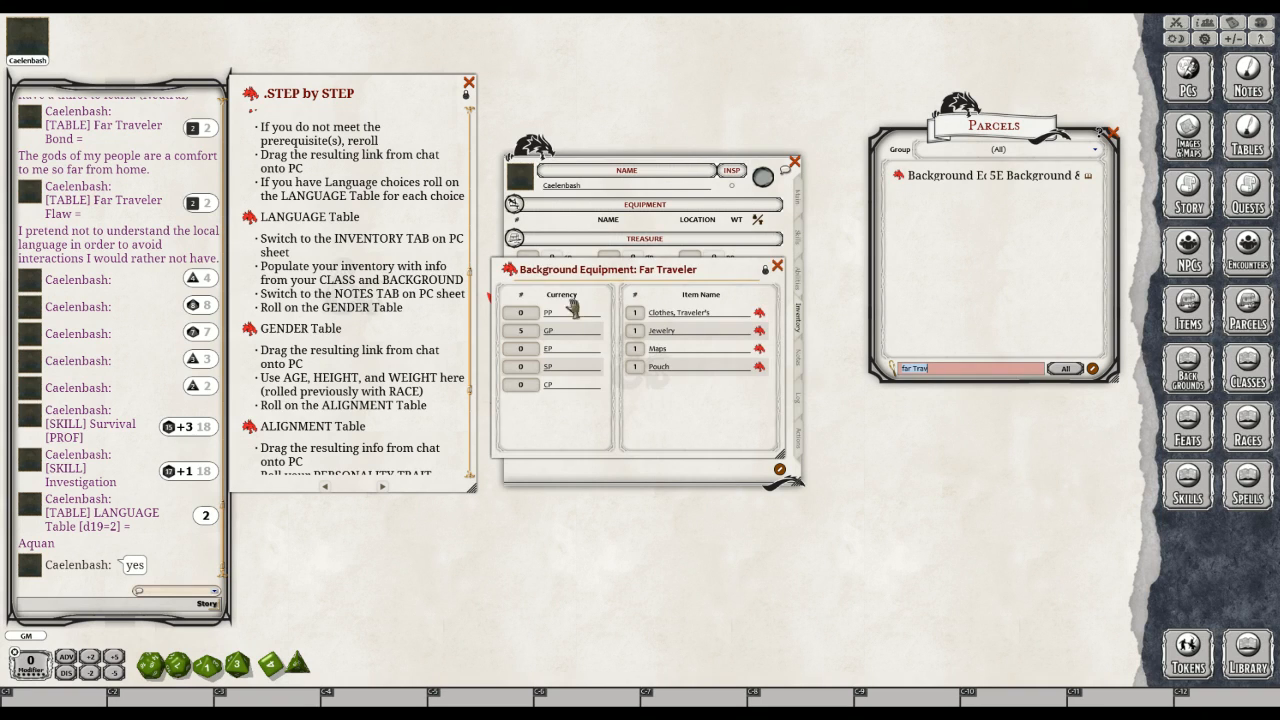
pyautogui.moveTo(716, 256); pyautogui.dragTo(1089, 233)
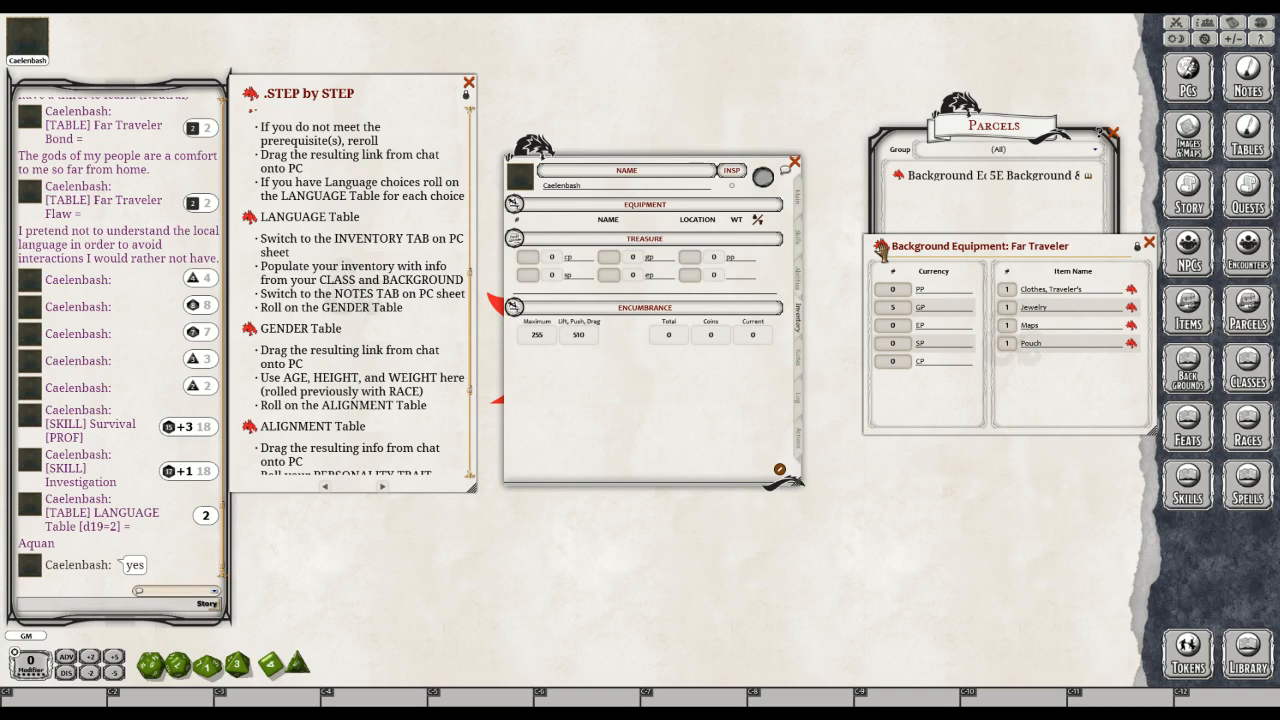
pyautogui.moveTo(881, 248); pyautogui.dragTo(745, 362)
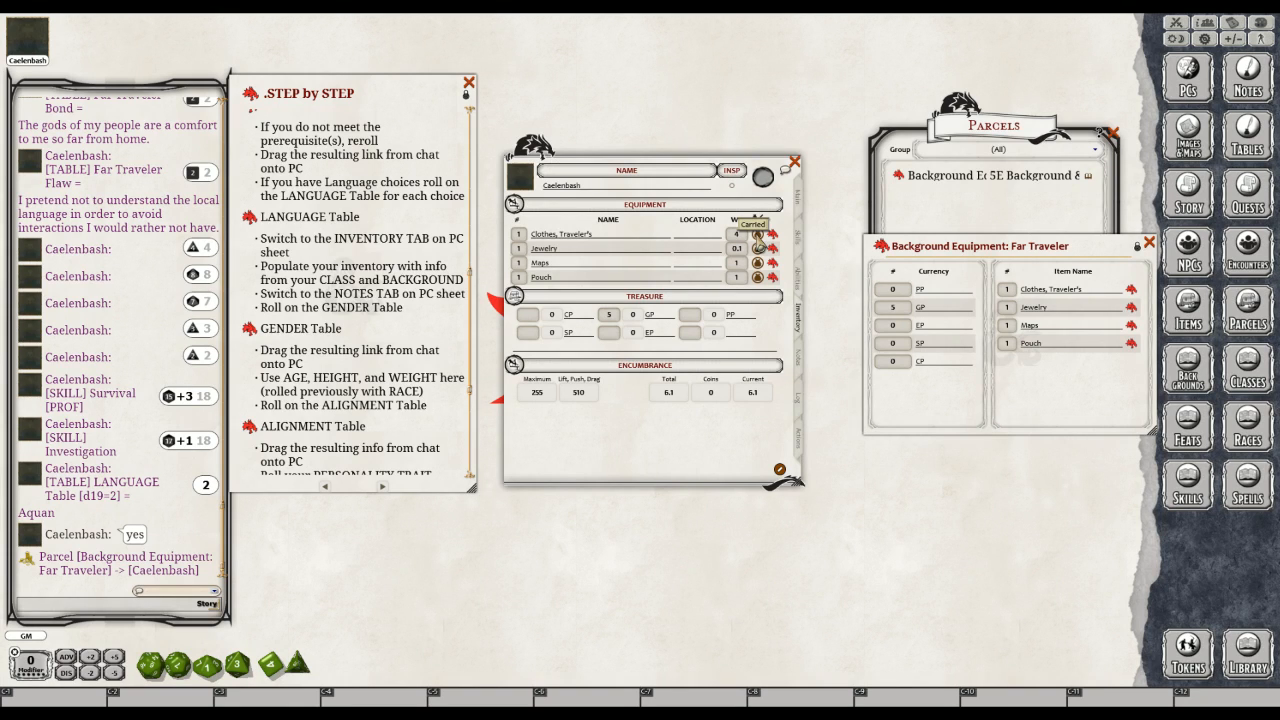
# Mark the Traveler's Clothes as equipped in the inventory and close the Far Traveler parcel
pyautogui.click(758, 236)
pyautogui.click(758, 237)
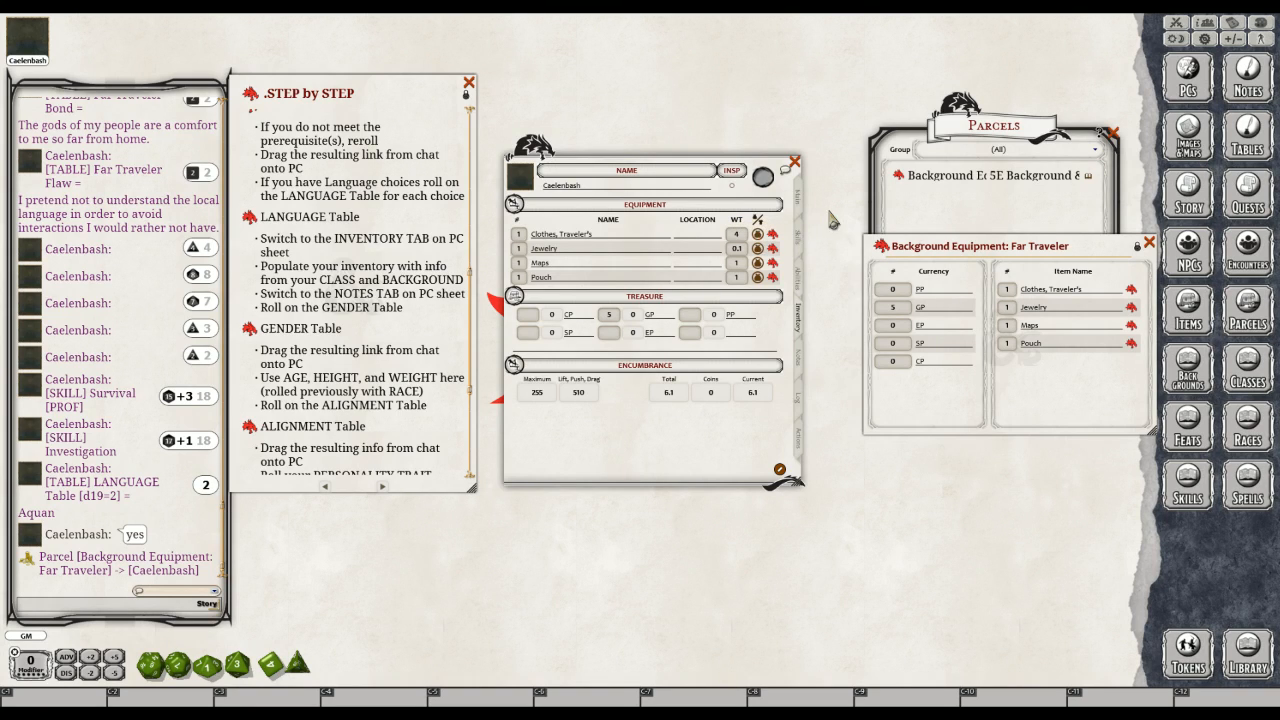
pyautogui.click(758, 250)
pyautogui.click(758, 250)
pyautogui.click(757, 234)
pyautogui.click(757, 234)
pyautogui.click(1150, 244)
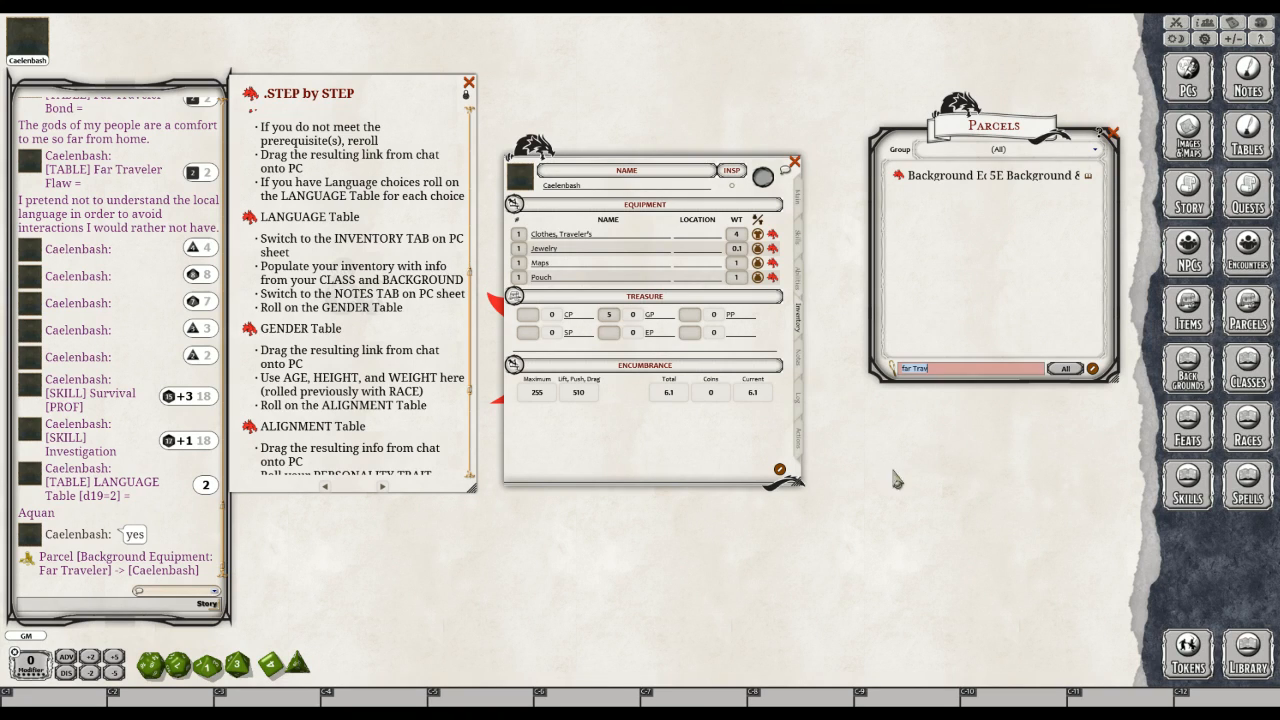
# Filter the parcels list by "fighter" and add the Starting Equipment: Fighter parcel to the character's inventory
pyautogui.click(940, 376)
pyautogui.click(940, 376)
pyautogui.press('BackSpace')
pyautogui.press('BackSpace')
pyautogui.press('BackSpace')
pyautogui.press('BackSpace')
pyautogui.press('BackSpace')
pyautogui.press('BackSpace')
pyautogui.press('BackSpace')
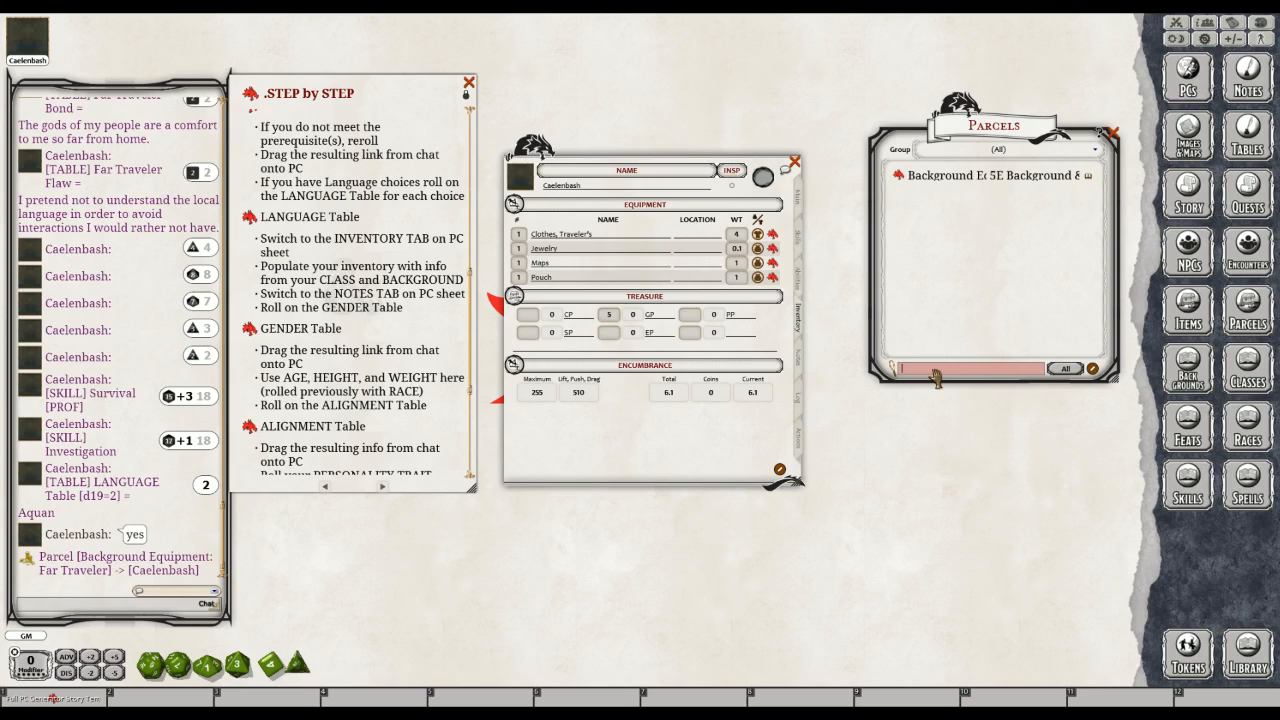
pyautogui.write('fighter')
pyautogui.press('Return')
pyautogui.press('ctrl')
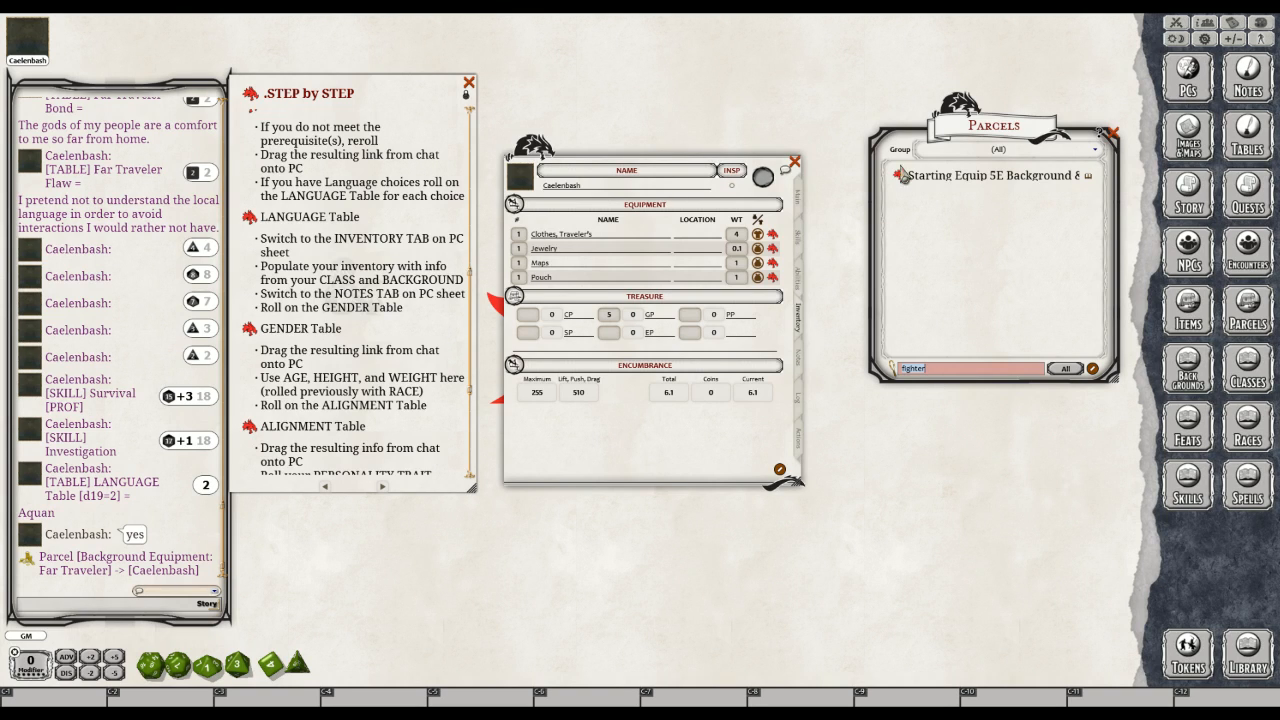
pyautogui.click(898, 180)
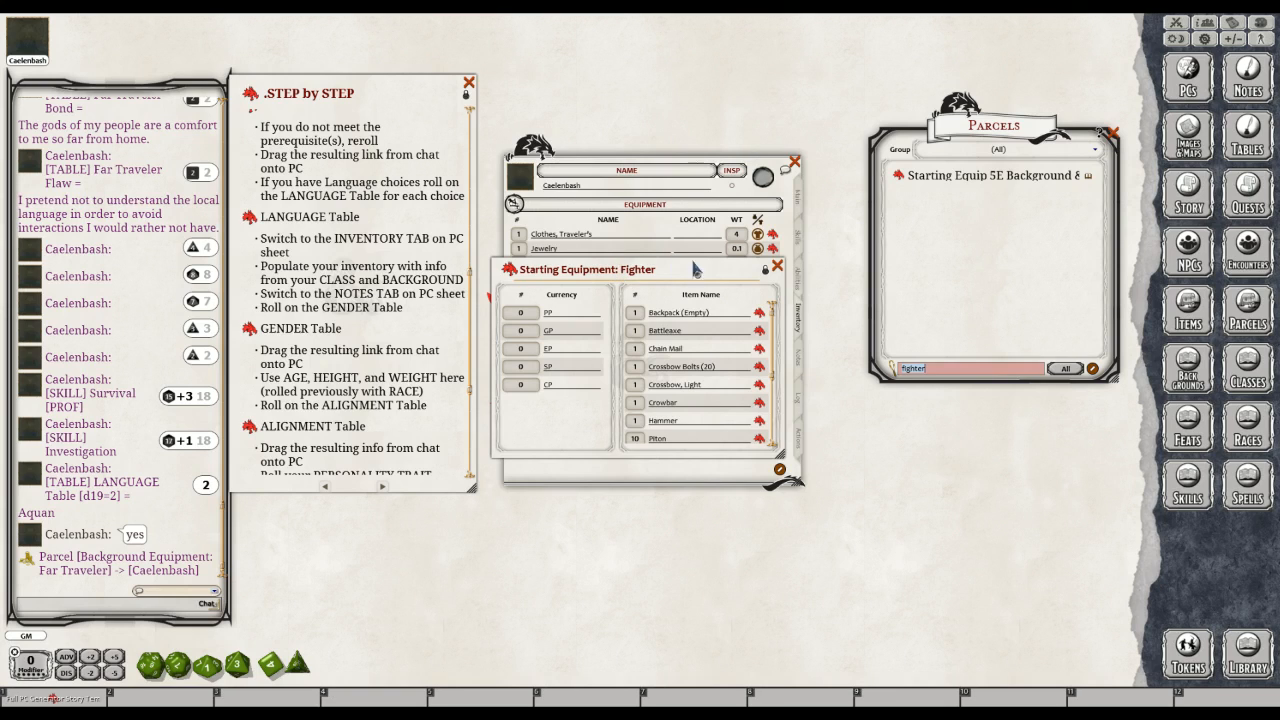
pyautogui.moveTo(633, 265); pyautogui.dragTo(1002, 223)
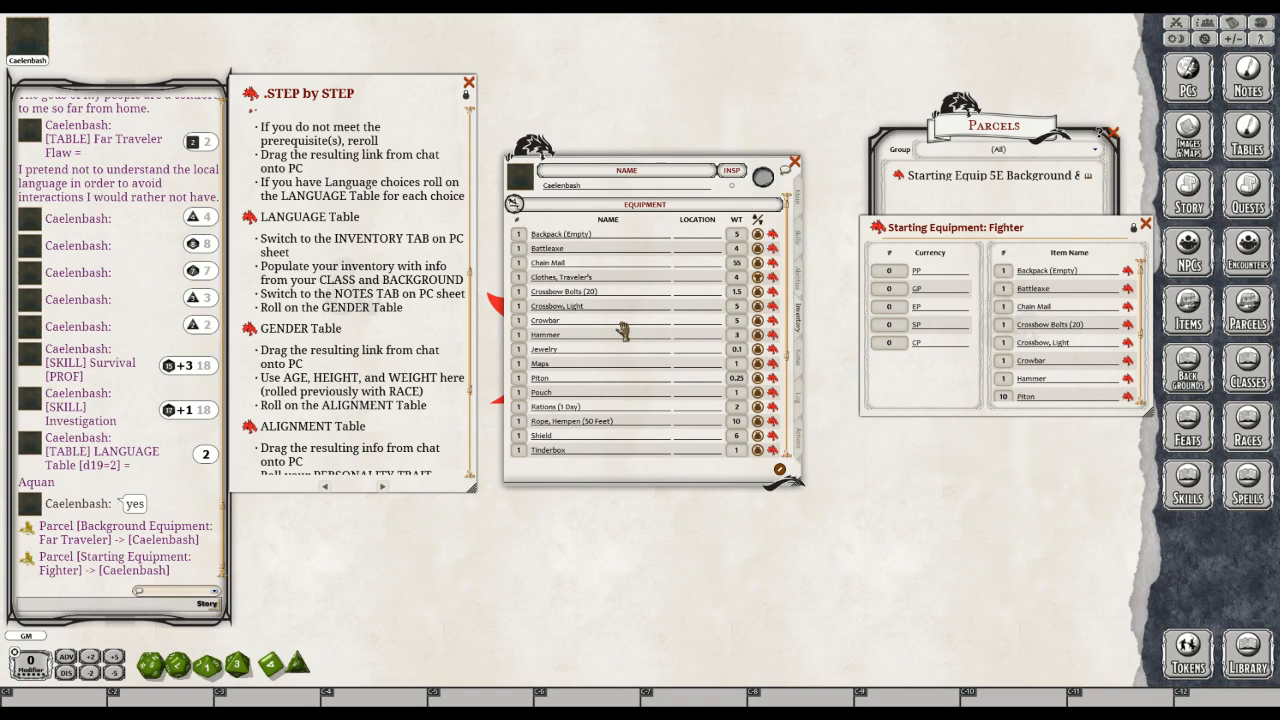
# Look at the Hammer's item details and close them
pyautogui.click(774, 336)
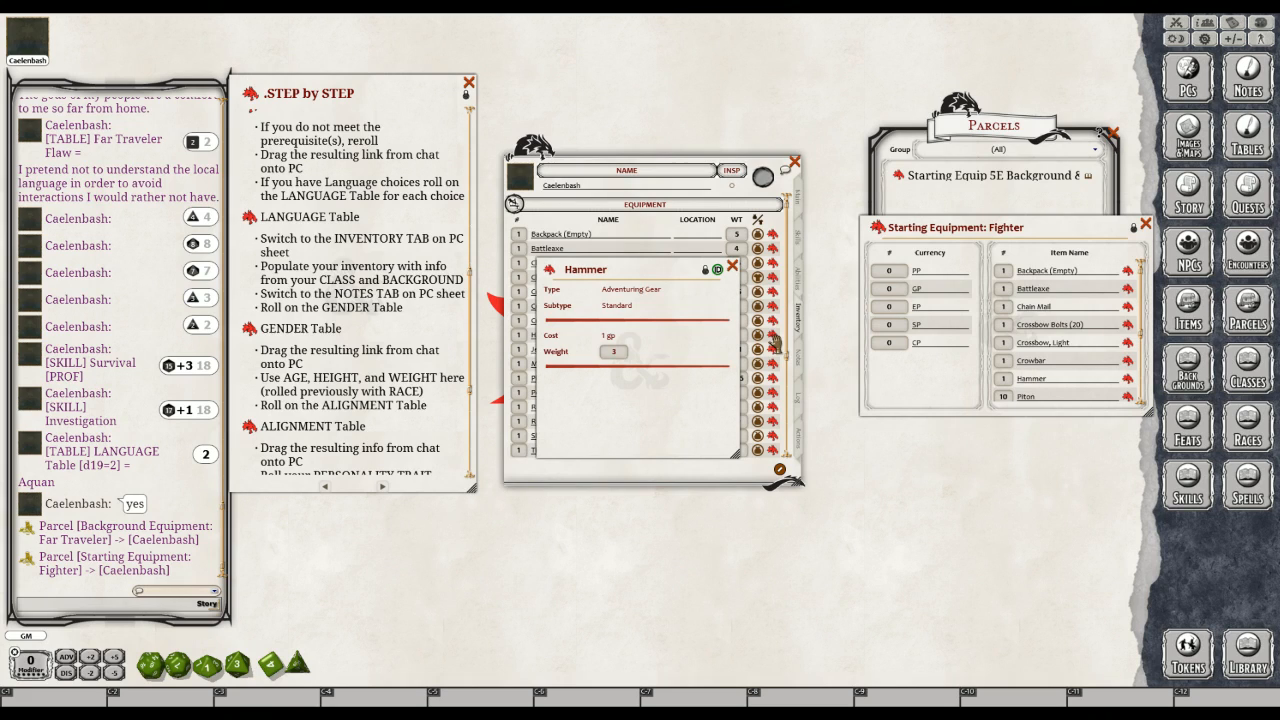
pyautogui.click(732, 266)
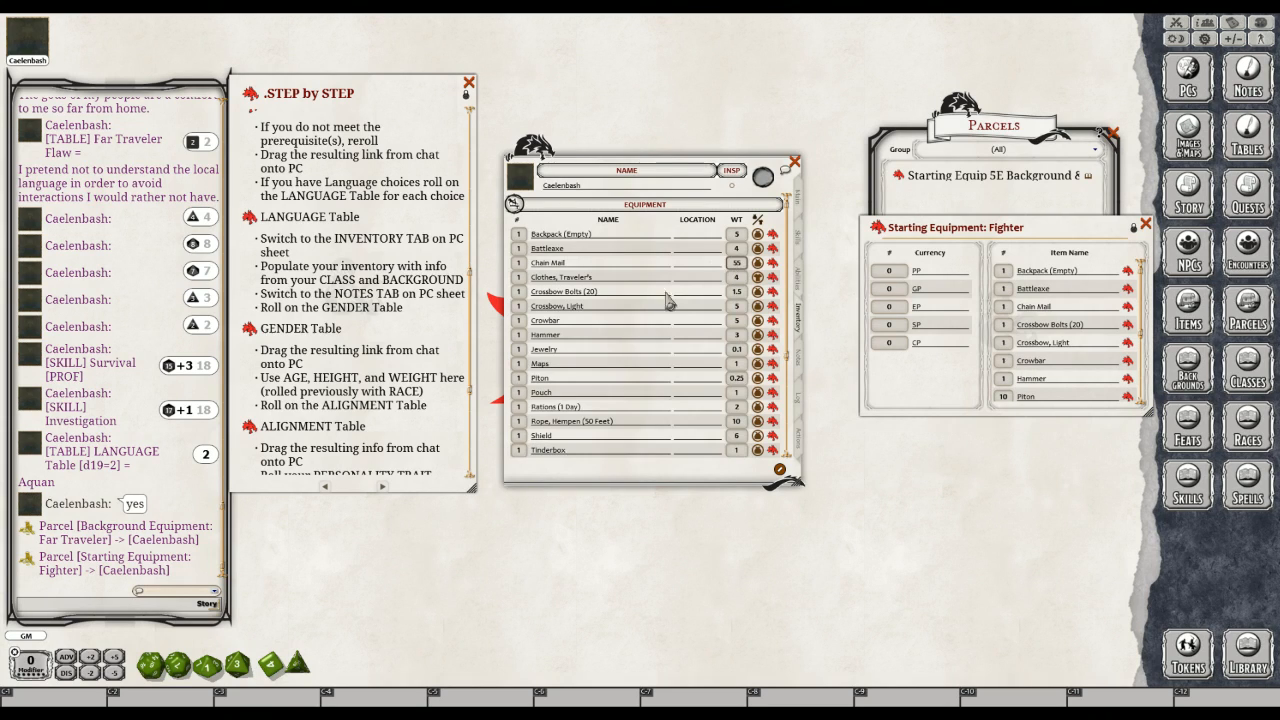
pyautogui.click(594, 330)
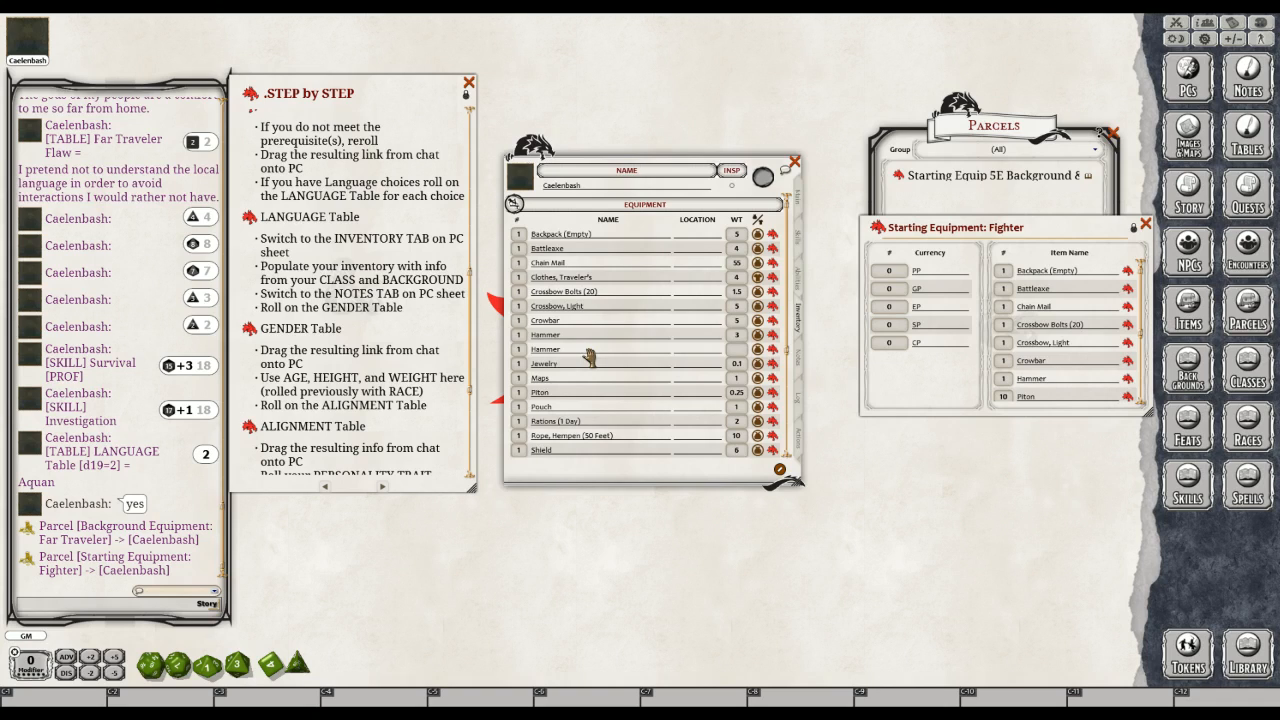
pyautogui.rightClick(587, 350)
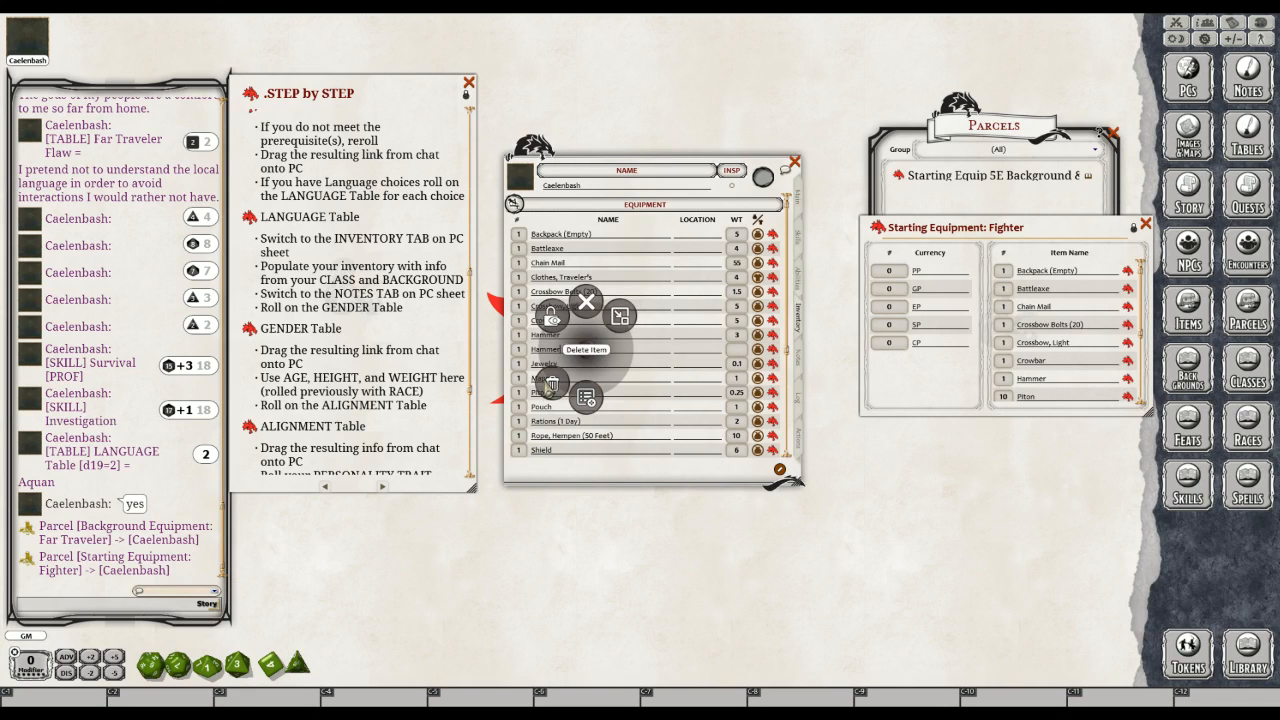
pyautogui.click(551, 386)
pyautogui.click(524, 378)
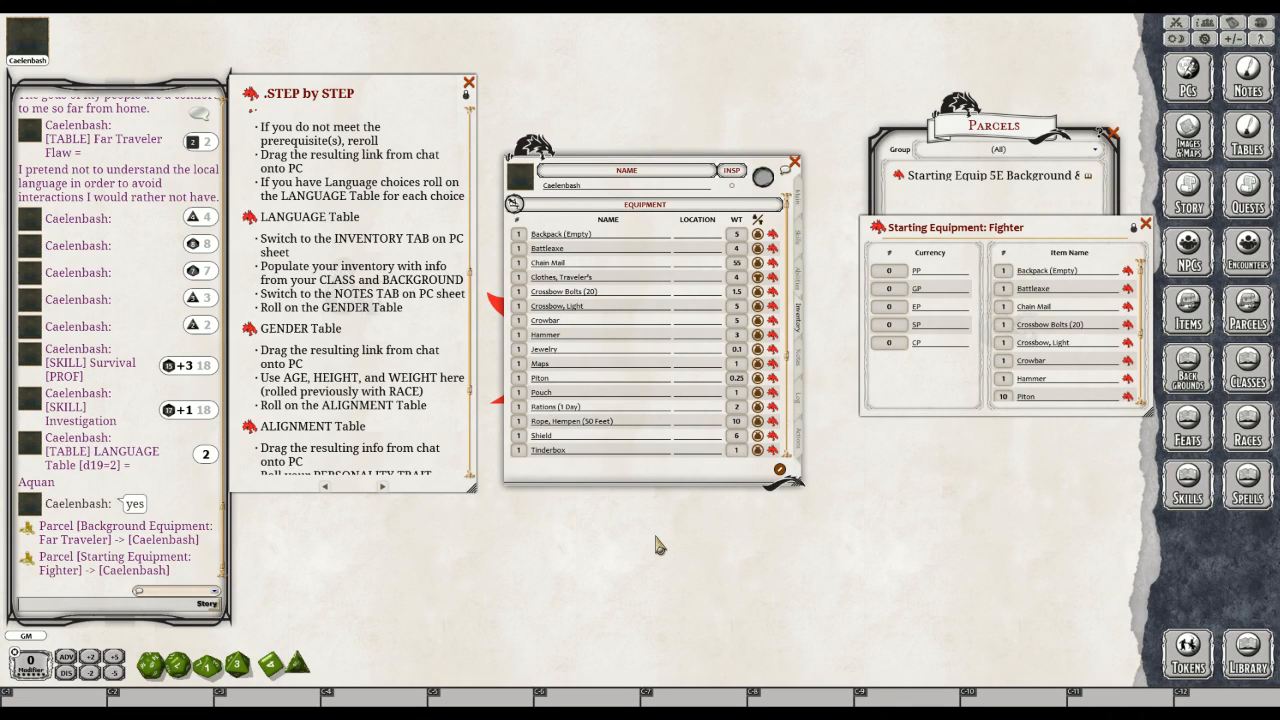
# Set the Hammer's location to the empty backpack and rename that backpack item Backpack
pyautogui.write('Backpack (Em')
pyautogui.press('Return')
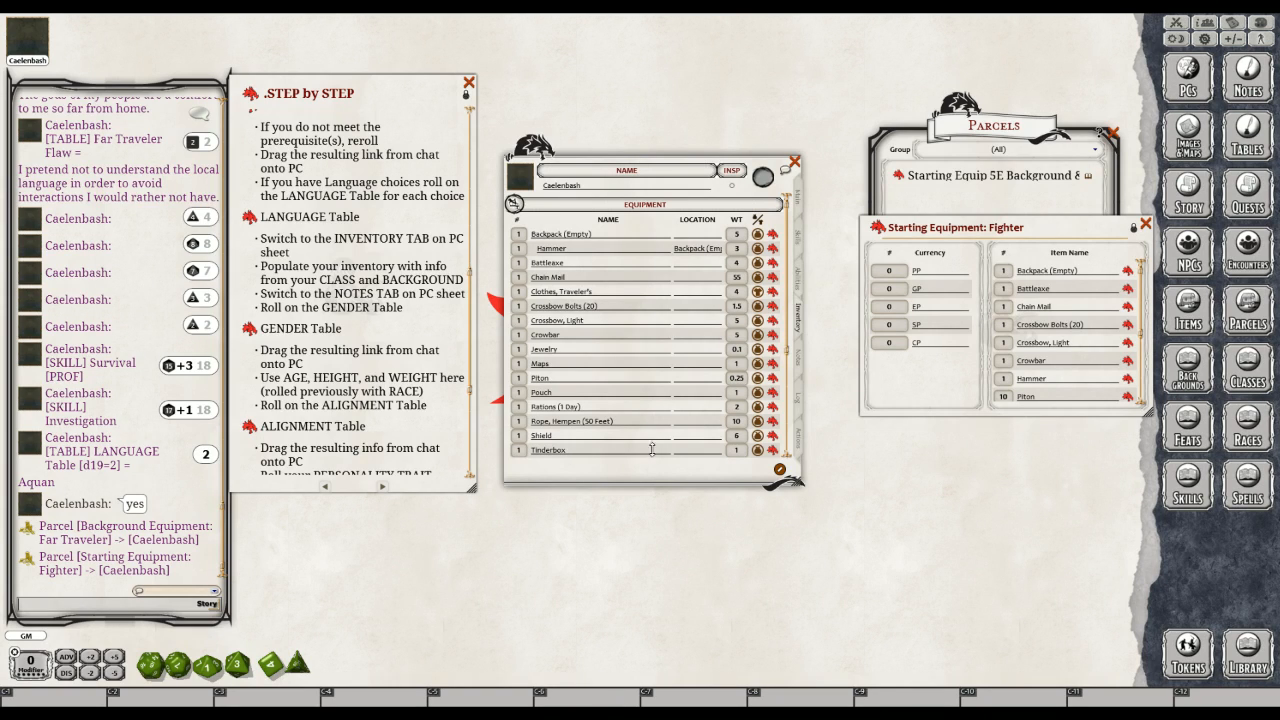
pyautogui.click(598, 236)
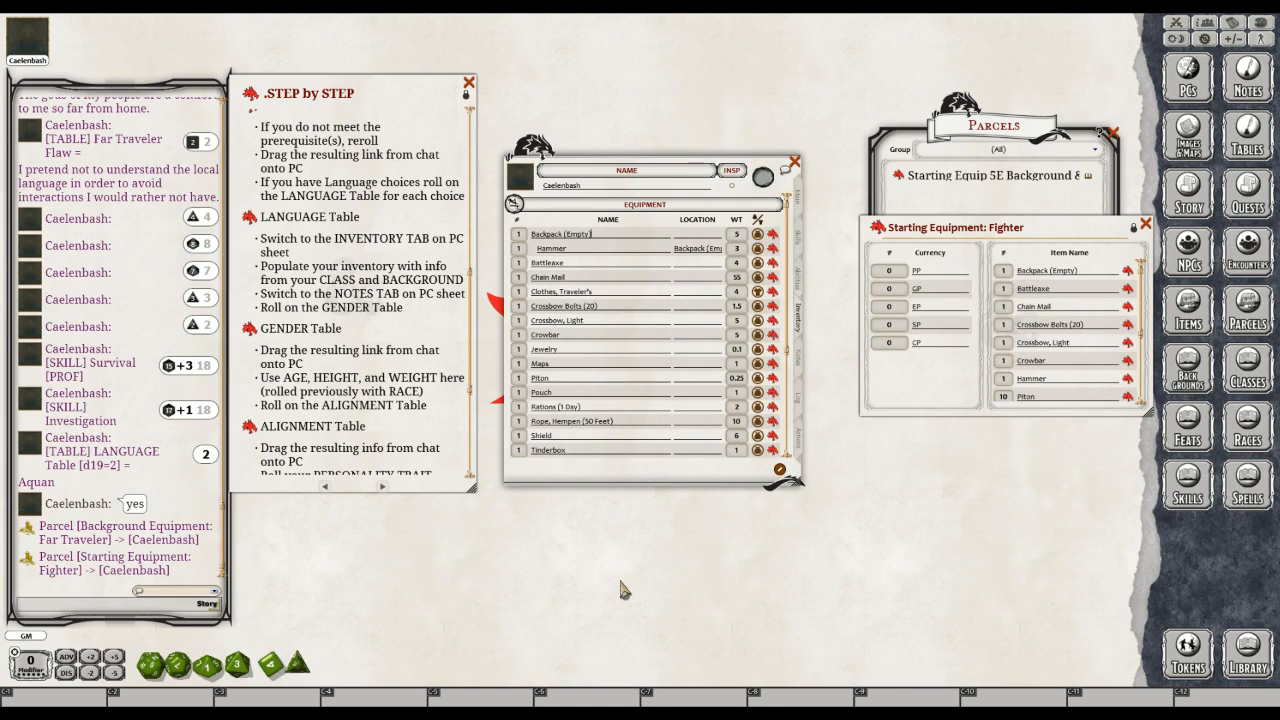
pyautogui.press('BackSpace')
pyautogui.press('BackSpace')
pyautogui.press('BackSpace')
pyautogui.press('BackSpace')
pyautogui.press('BackSpace')
pyautogui.press('BackSpace')
pyautogui.press('BackSpace')
pyautogui.press('BackSpace')
# Correct the Hammer's location to Backpack so that it matches the renamed item
pyautogui.write('bACKPAX')
pyautogui.press('BackSpace')
pyautogui.press('BackSpace')
pyautogui.press('BackSpace')
pyautogui.press('BackSpace')
pyautogui.press('BackSpace')
pyautogui.press('BackSpace')
pyautogui.press('BackSpace')
pyautogui.press('BackSpace')
pyautogui.press('BackSpace')
pyautogui.press('BackSpace')
pyautogui.press('BackSpace')
pyautogui.press('BackSpace')
pyautogui.write('bACKpack')
pyautogui.press('BackSpace')
pyautogui.press('BackSpace')
pyautogui.press('BackSpace')
pyautogui.press('BackSpace')
pyautogui.write('K')
pyautogui.press('BackSpace')
pyautogui.press('BackSpace')
pyautogui.press('BackSpace')
pyautogui.press('BackSpace')
pyautogui.press('BackSpace')
pyautogui.press('BackSpace')
pyautogui.write('bACKPACK')
pyautogui.press('BackSpace')
pyautogui.press('BackSpace')
pyautogui.press('BackSpace')
pyautogui.press('BackSpace')
pyautogui.press('BackSpace')
pyautogui.press('BackSpace')
# Mark the Battleaxe and Chain Mail as equipped, and check the Armor Class on the sheet's main page
pyautogui.click(758, 263)
pyautogui.click(758, 263)
pyautogui.click(758, 263)
pyautogui.click(758, 277)
pyautogui.click(758, 277)
pyautogui.click(798, 203)
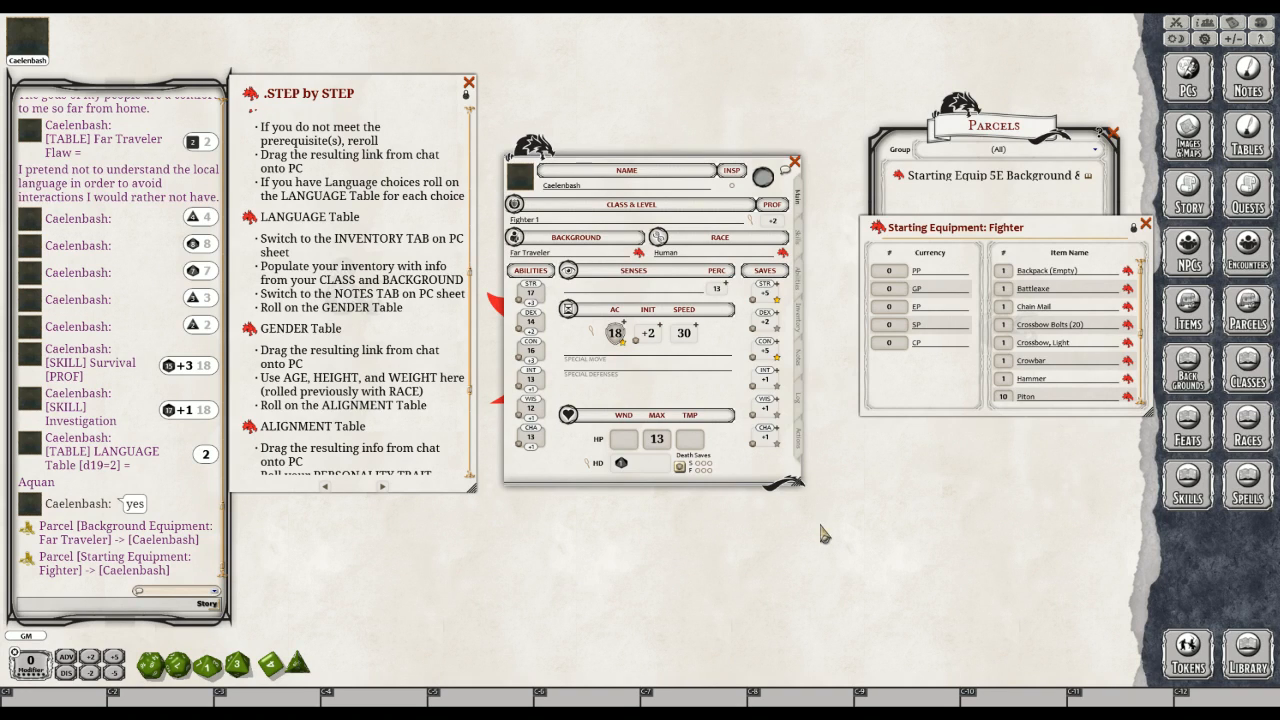
pyautogui.click(799, 316)
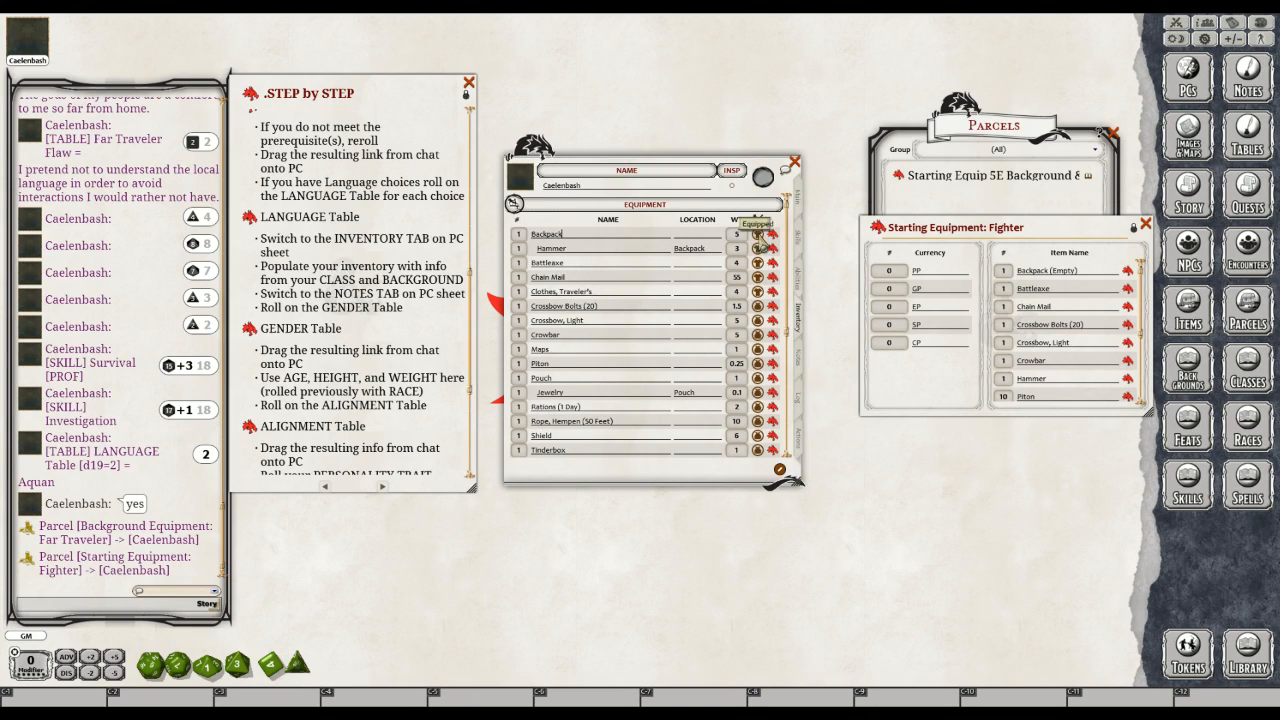
# Cycle the Backpack through its equipped, not carried and carried states
pyautogui.click(757, 235)
pyautogui.click(757, 235)
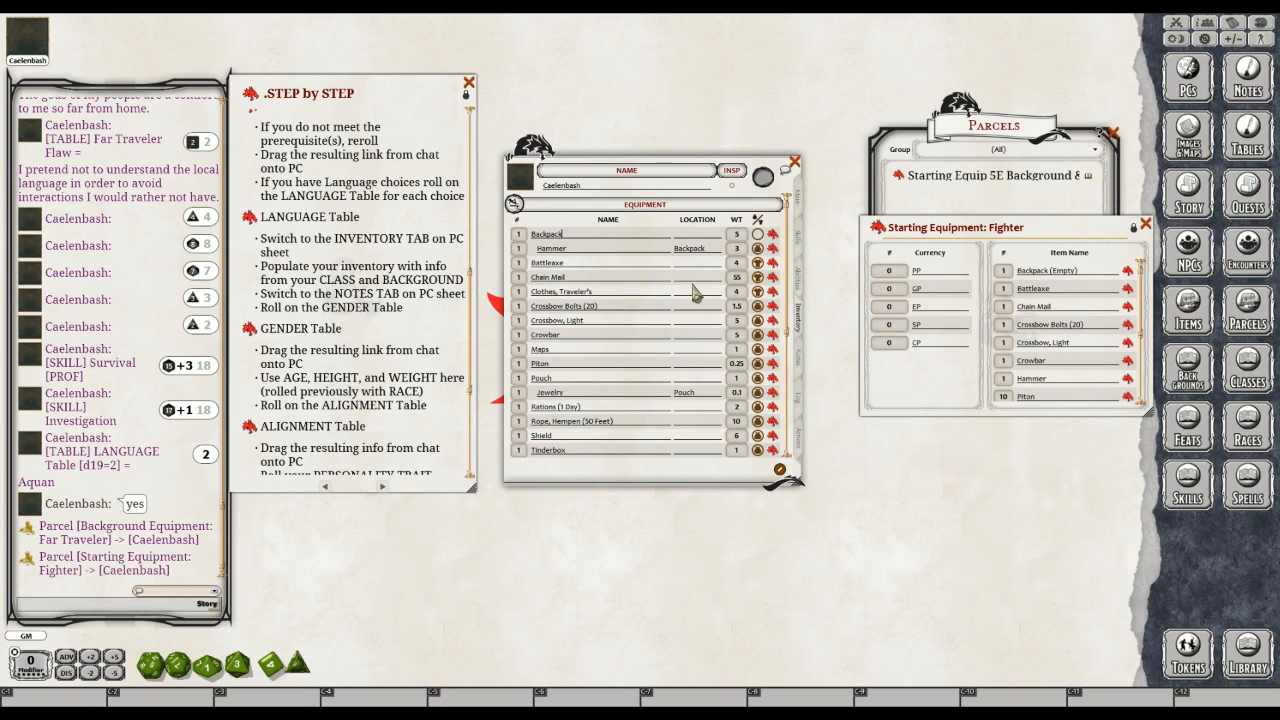
pyautogui.click(758, 236)
# Mark the Shield as equipped and check the Armor Class on the main page, returning to the inventory
pyautogui.scroll(-1, 653, 360)
pyautogui.scroll(-1, 653, 361)
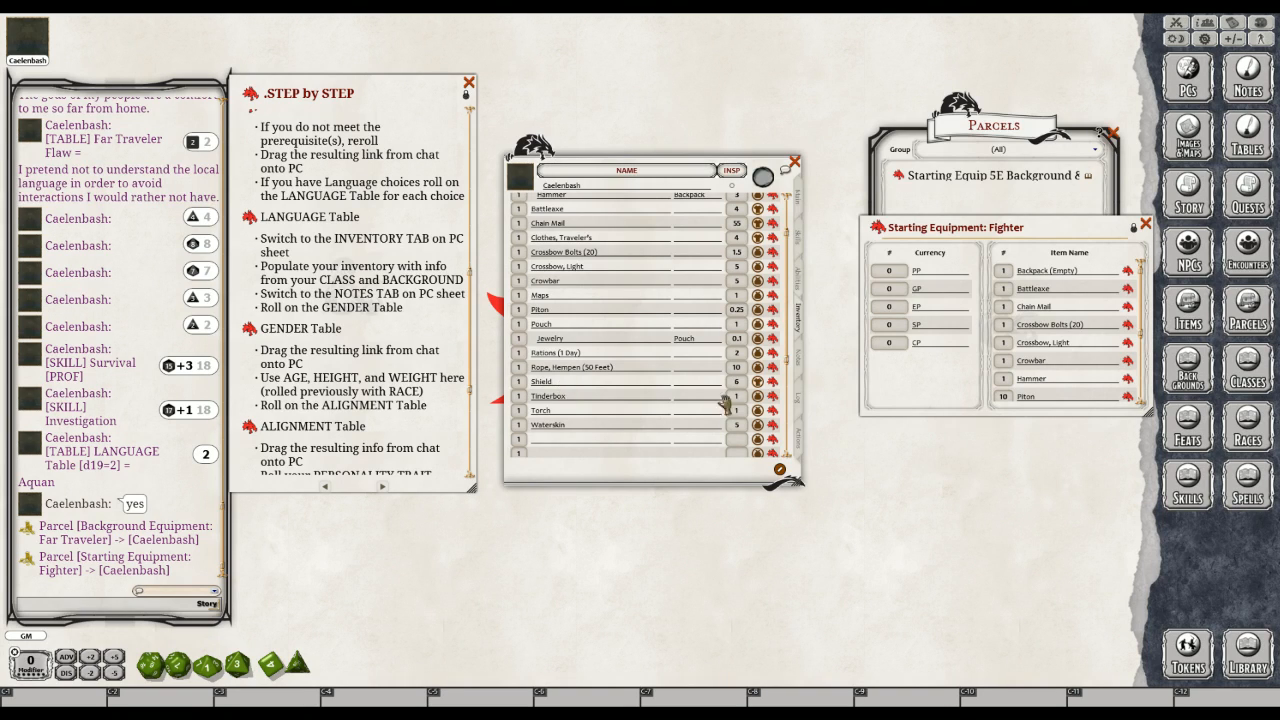
pyautogui.click(757, 382)
pyautogui.click(758, 382)
pyautogui.click(802, 204)
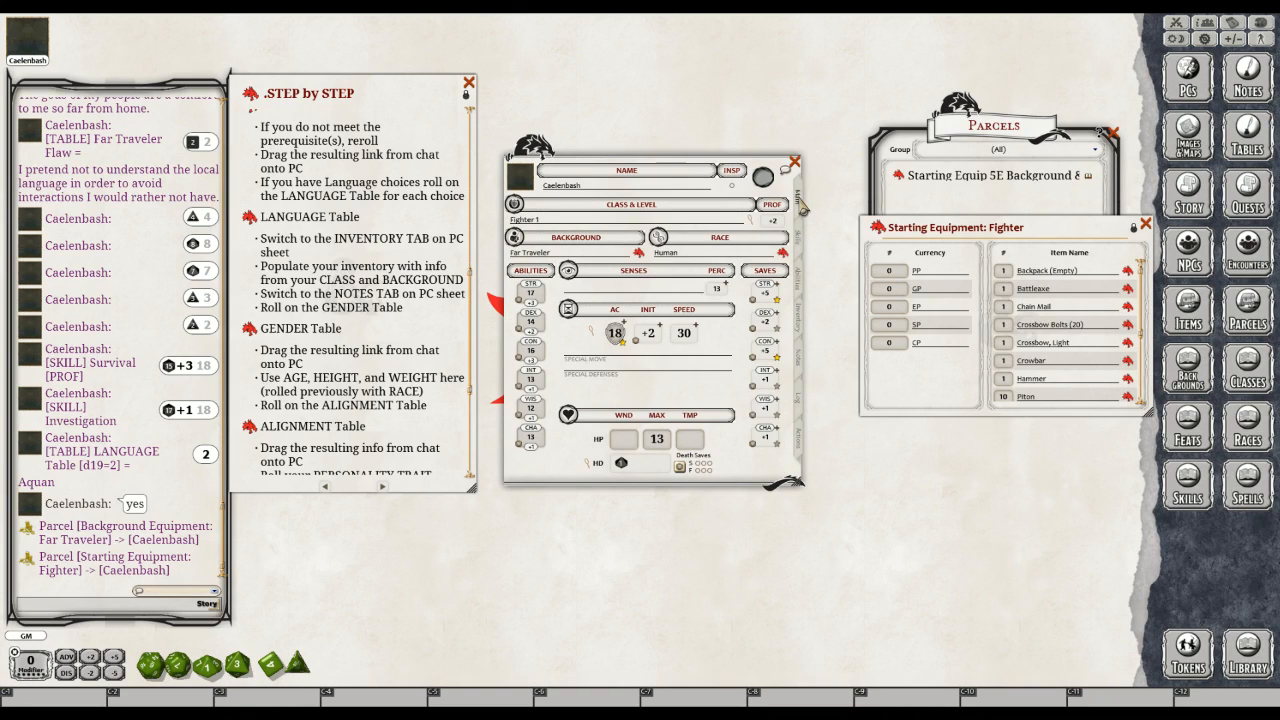
pyautogui.click(800, 322)
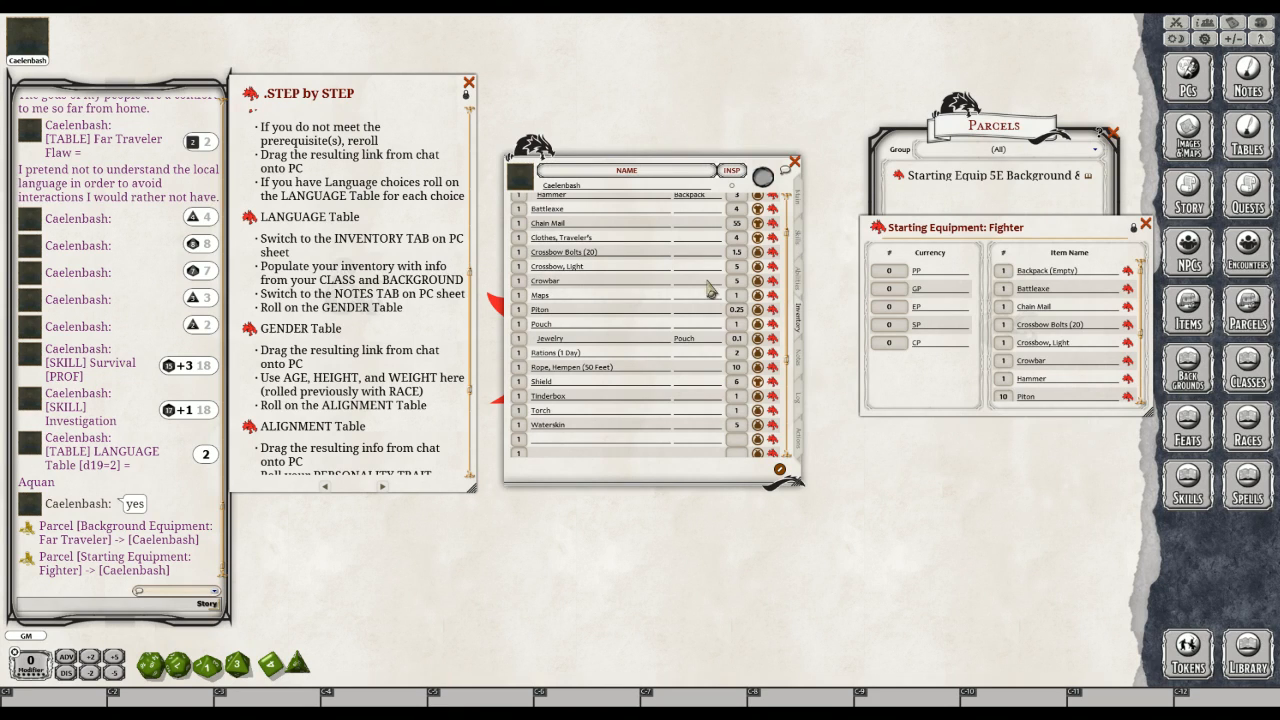
# Read the Shield's item details, including its AC base and description, and close them
pyautogui.click(774, 384)
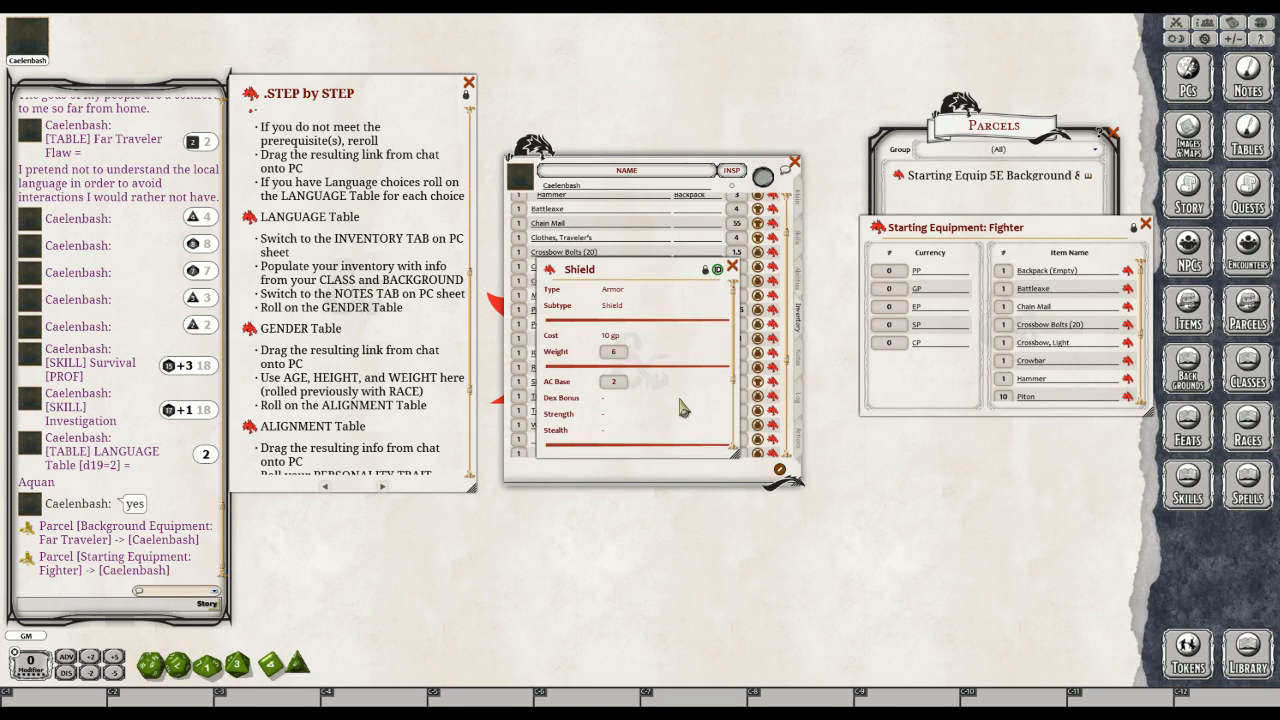
pyautogui.scroll(-1, 680, 407)
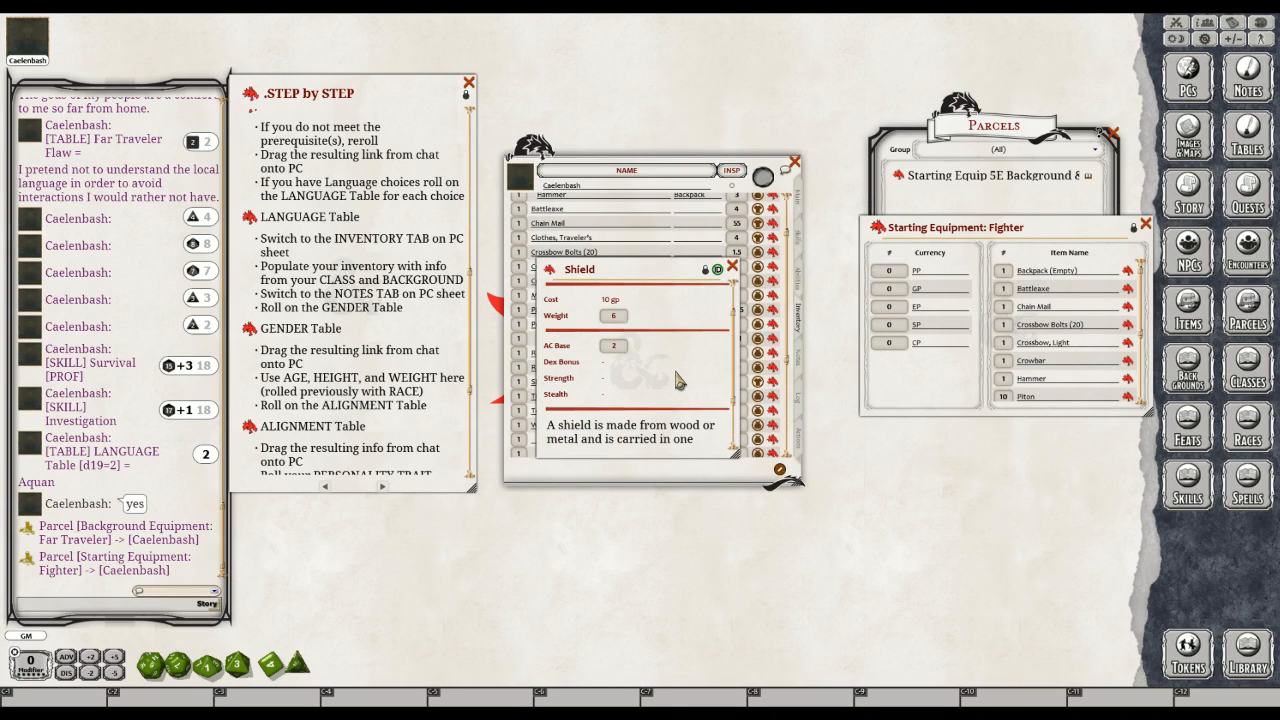
pyautogui.scroll(-2, 677, 381)
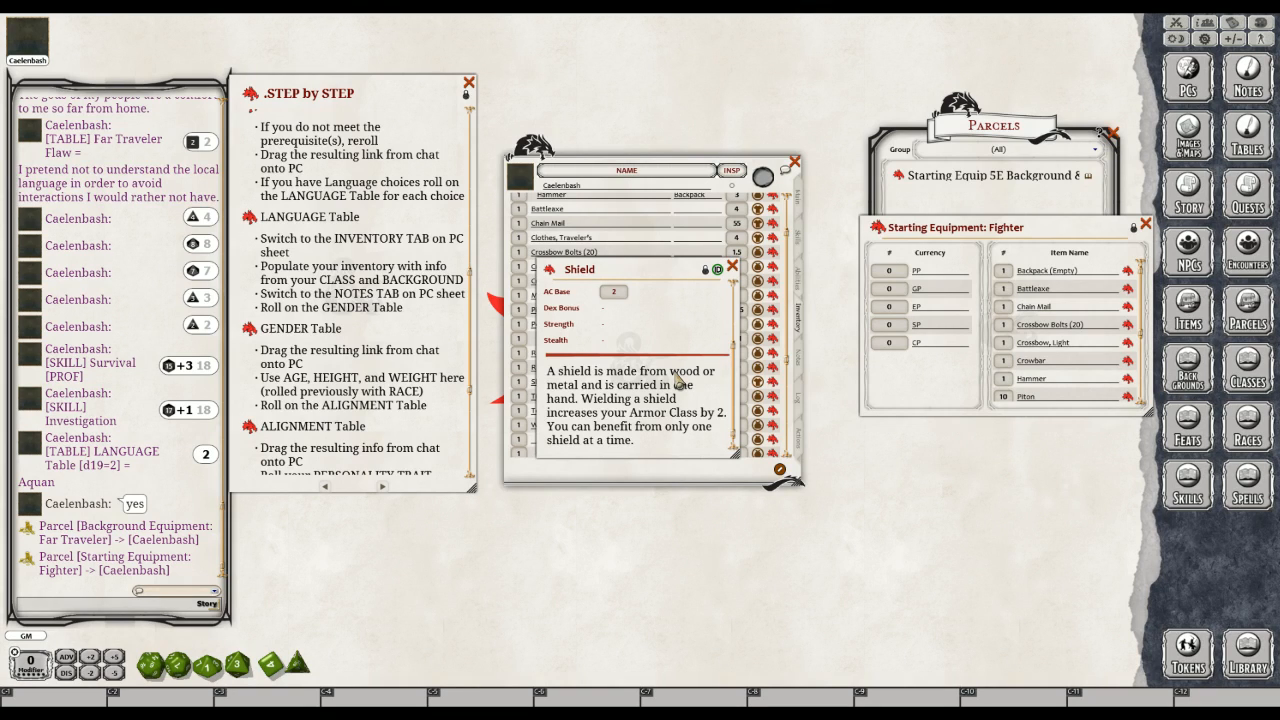
pyautogui.scroll(-1, 679, 381)
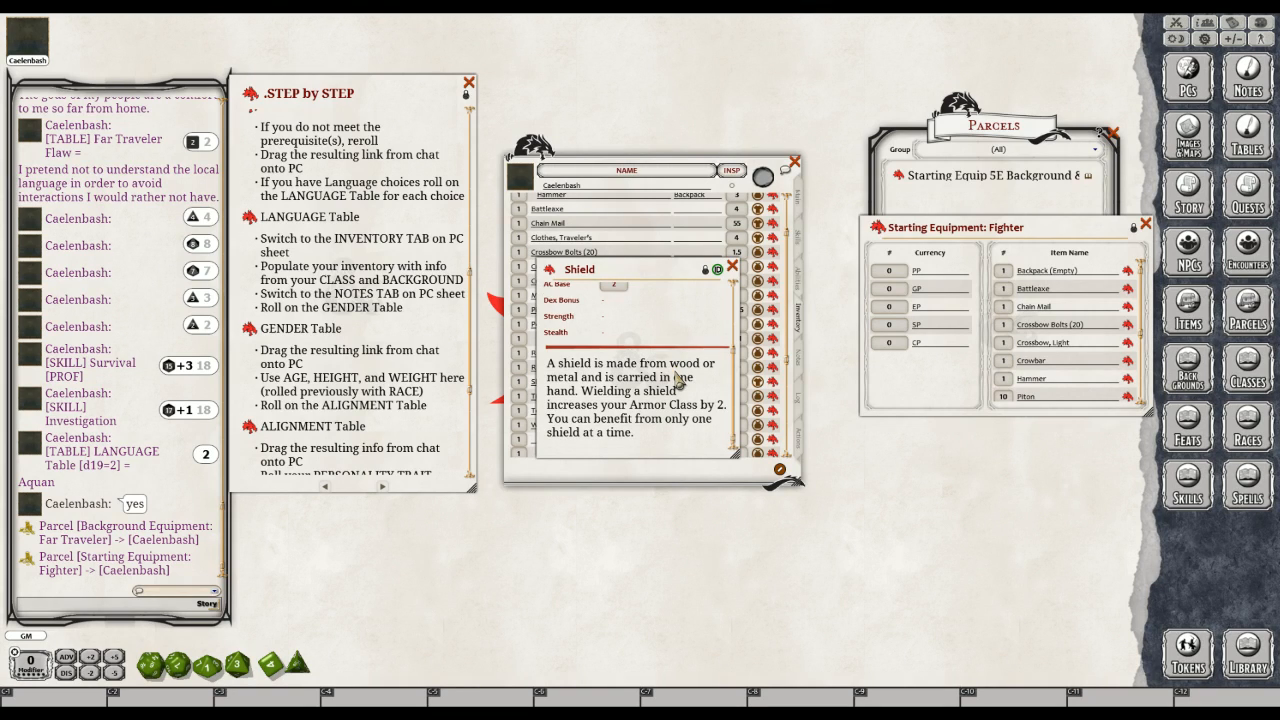
pyautogui.scroll(3, 677, 378)
pyautogui.click(732, 268)
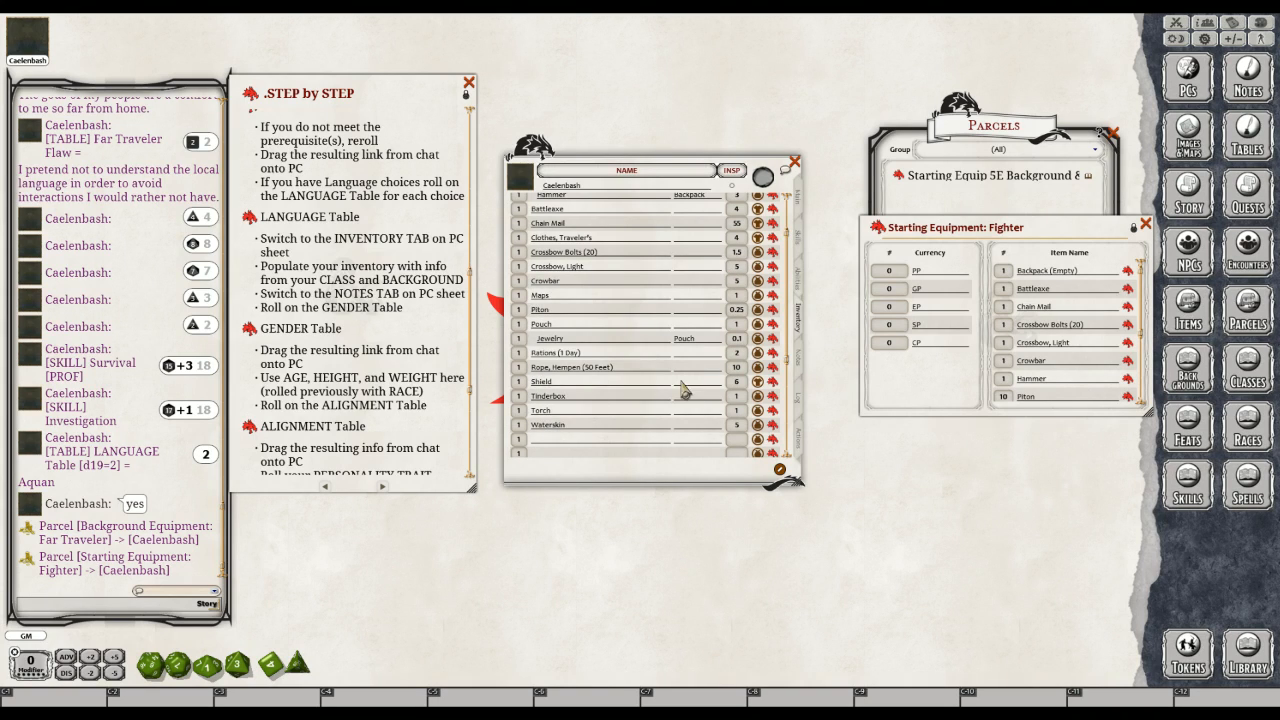
# Compare the Armor Class on the main page with the Shield not carried and with it equipped again
pyautogui.click(757, 383)
pyautogui.click(800, 207)
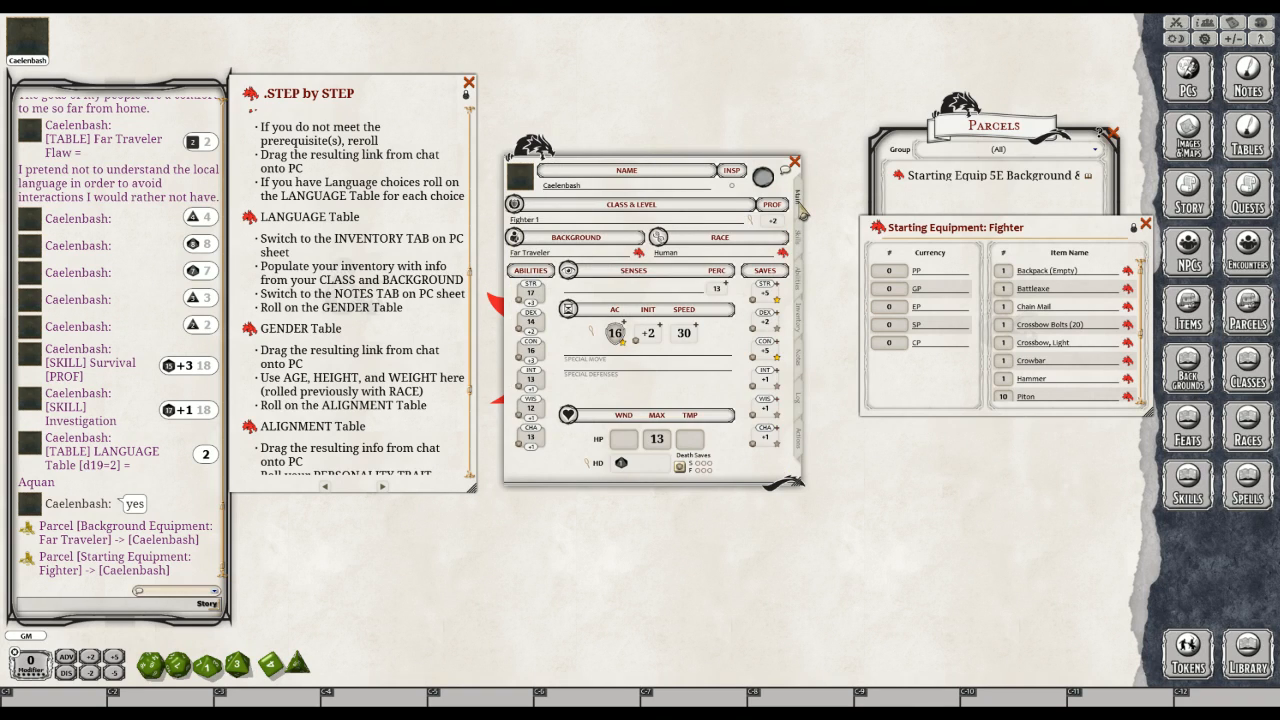
pyautogui.click(803, 331)
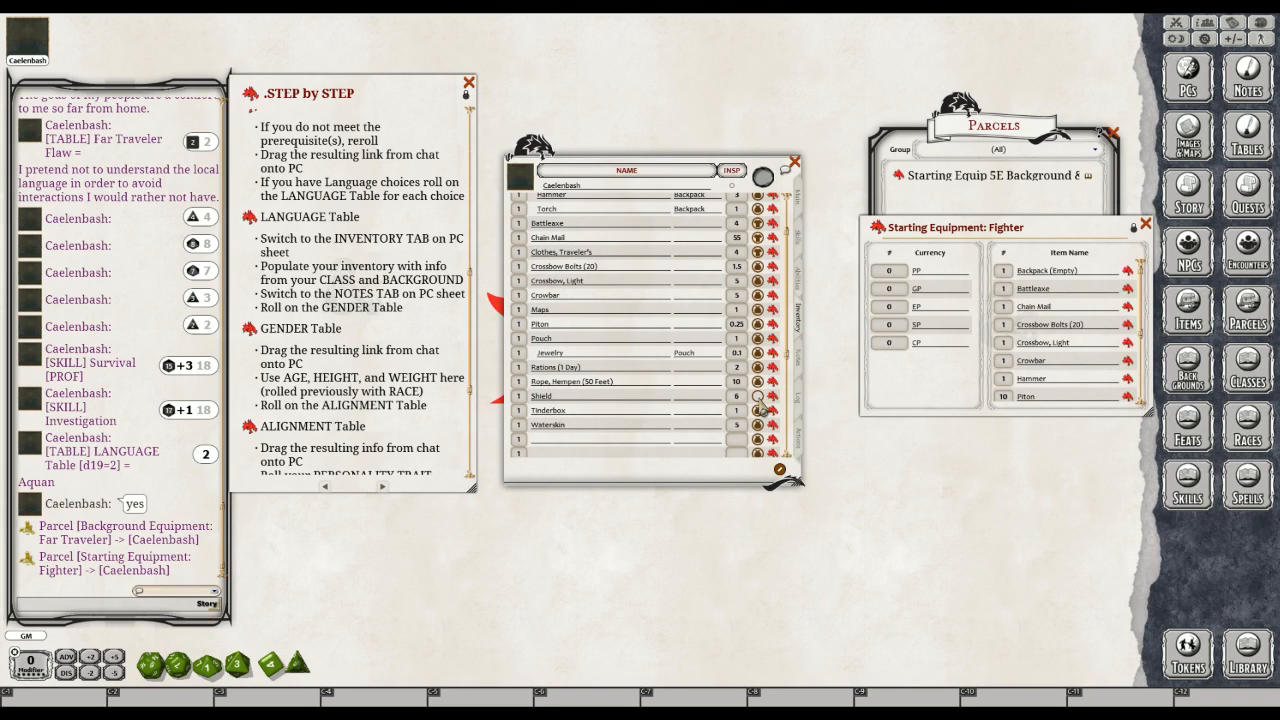
pyautogui.click(757, 396)
pyautogui.click(801, 204)
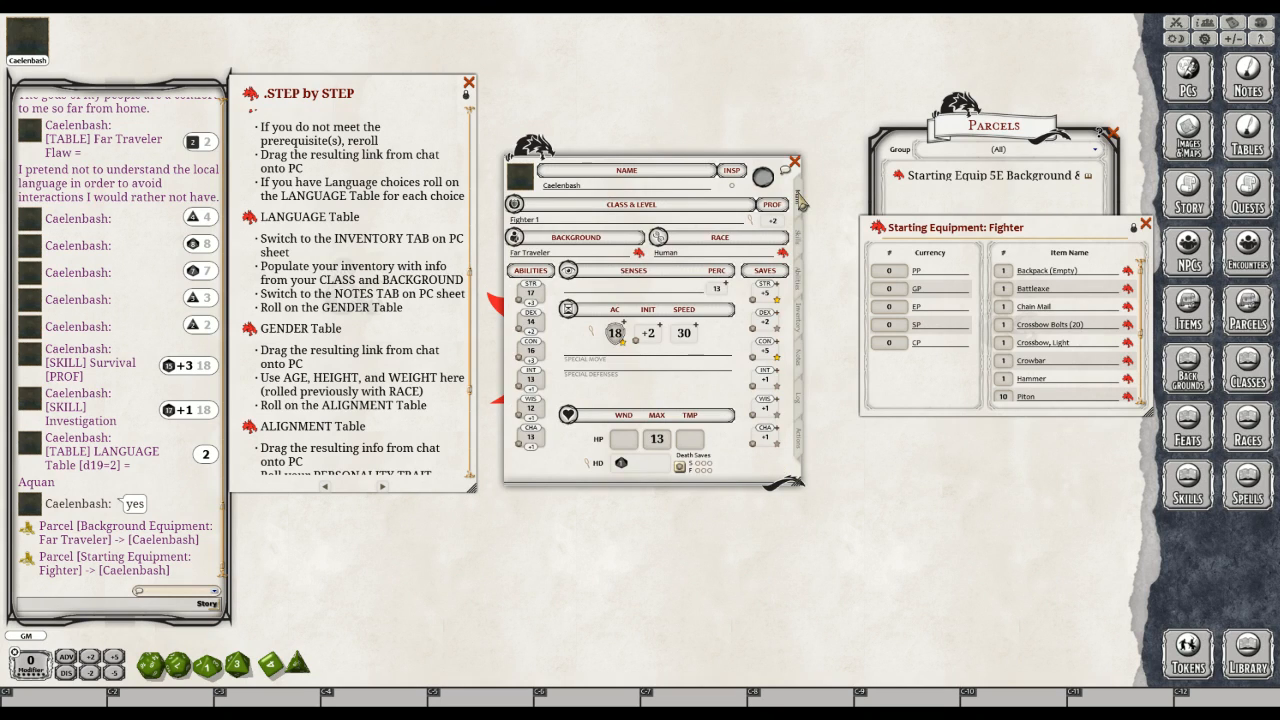
pyautogui.click(801, 322)
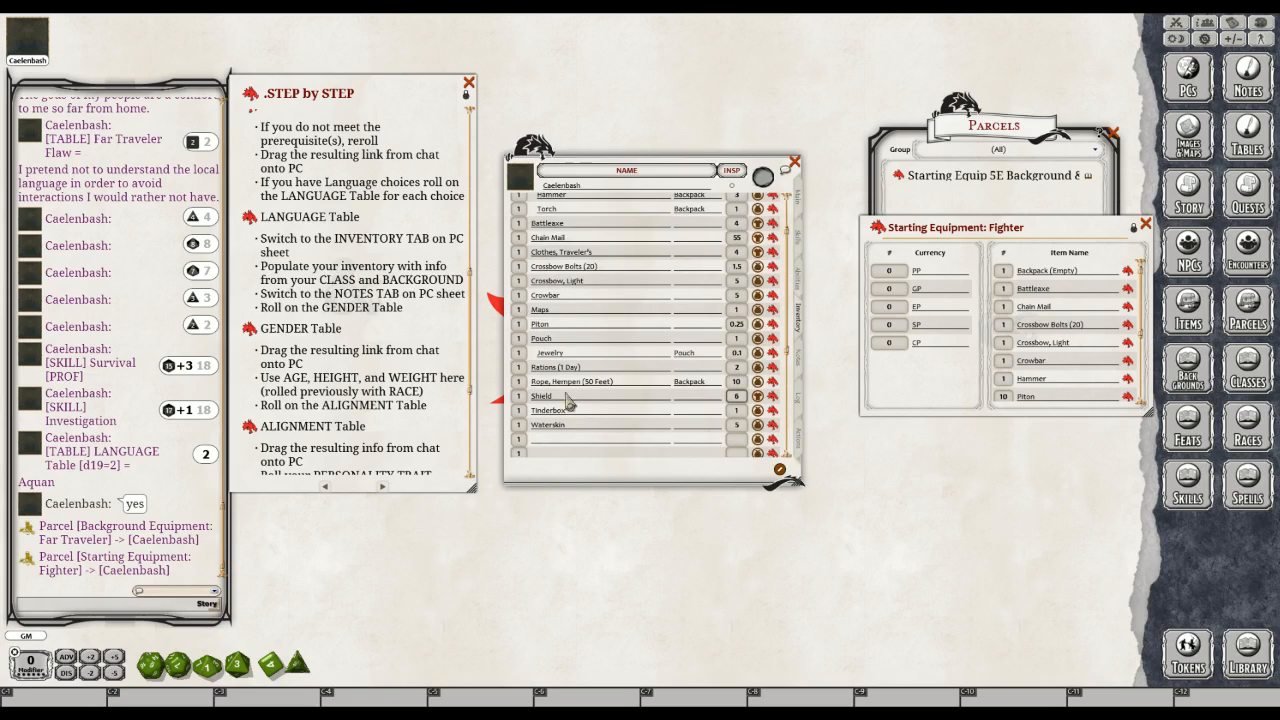
# Set the Piton's location to Backpack in the equipment list
pyautogui.scroll(1, 571, 403)
pyautogui.scroll(-1, 573, 452)
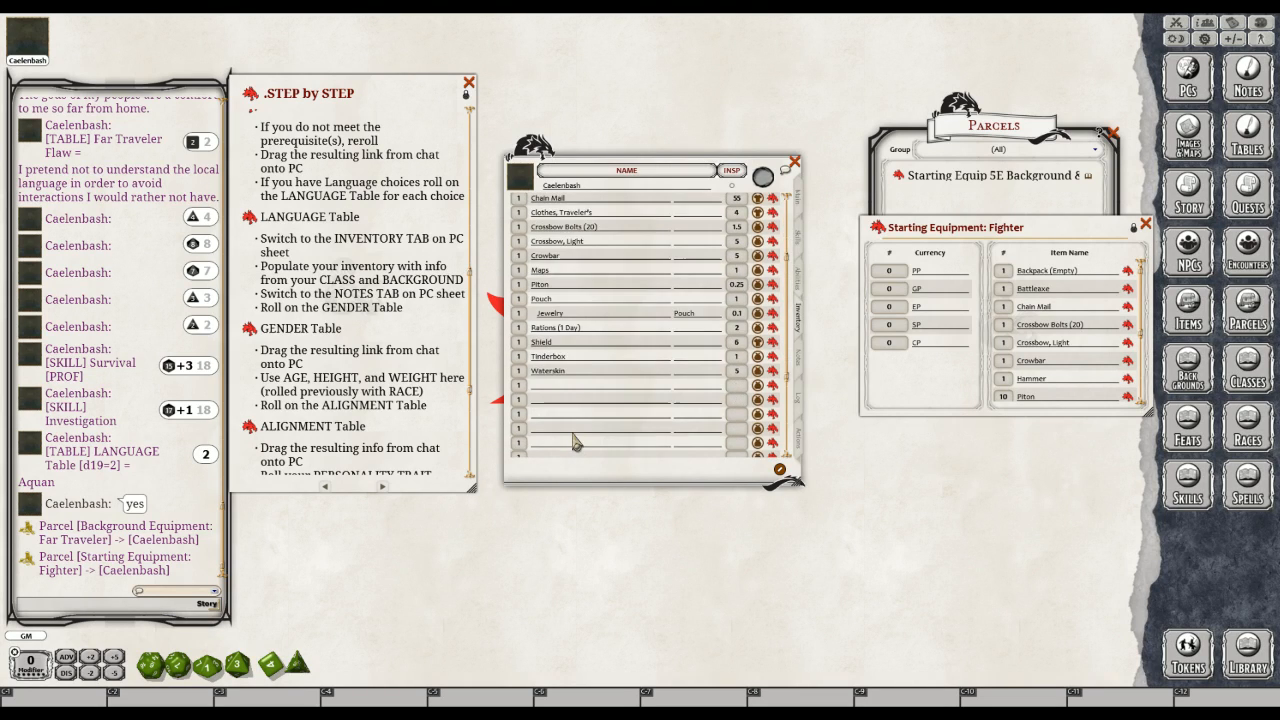
pyautogui.scroll(-1, 578, 440)
pyautogui.write('Backpack')
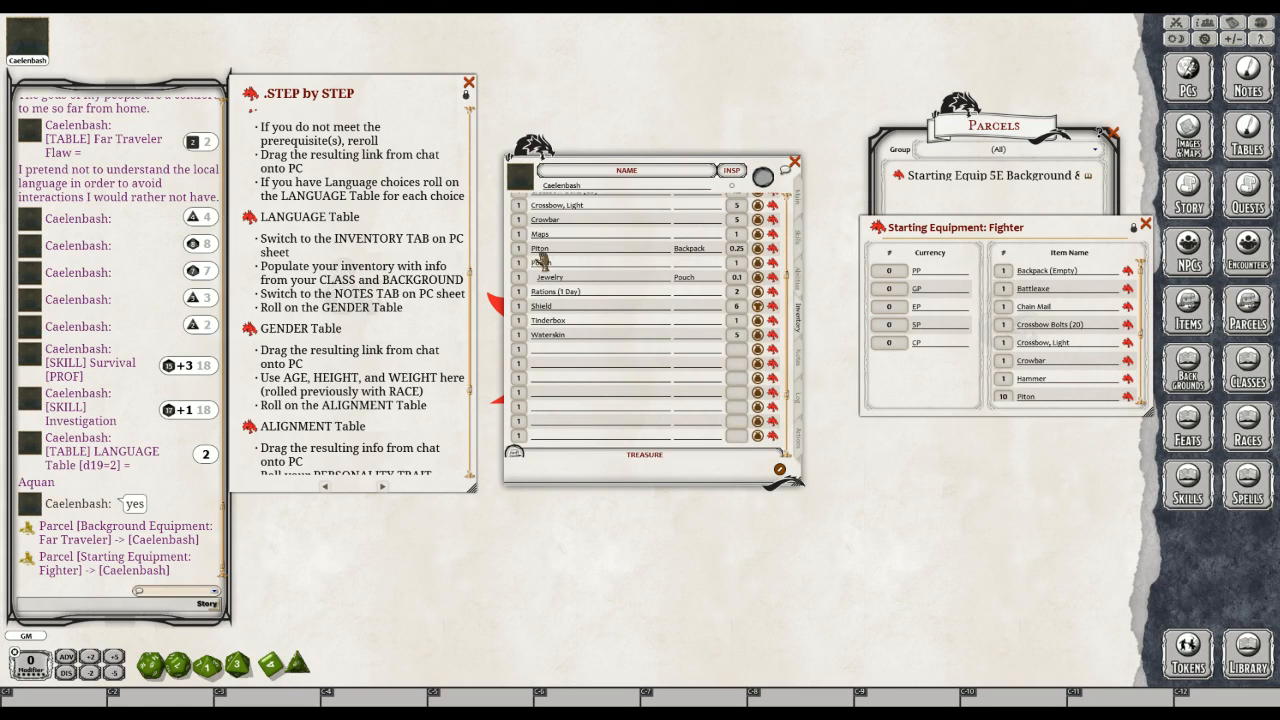
pyautogui.press('Return')
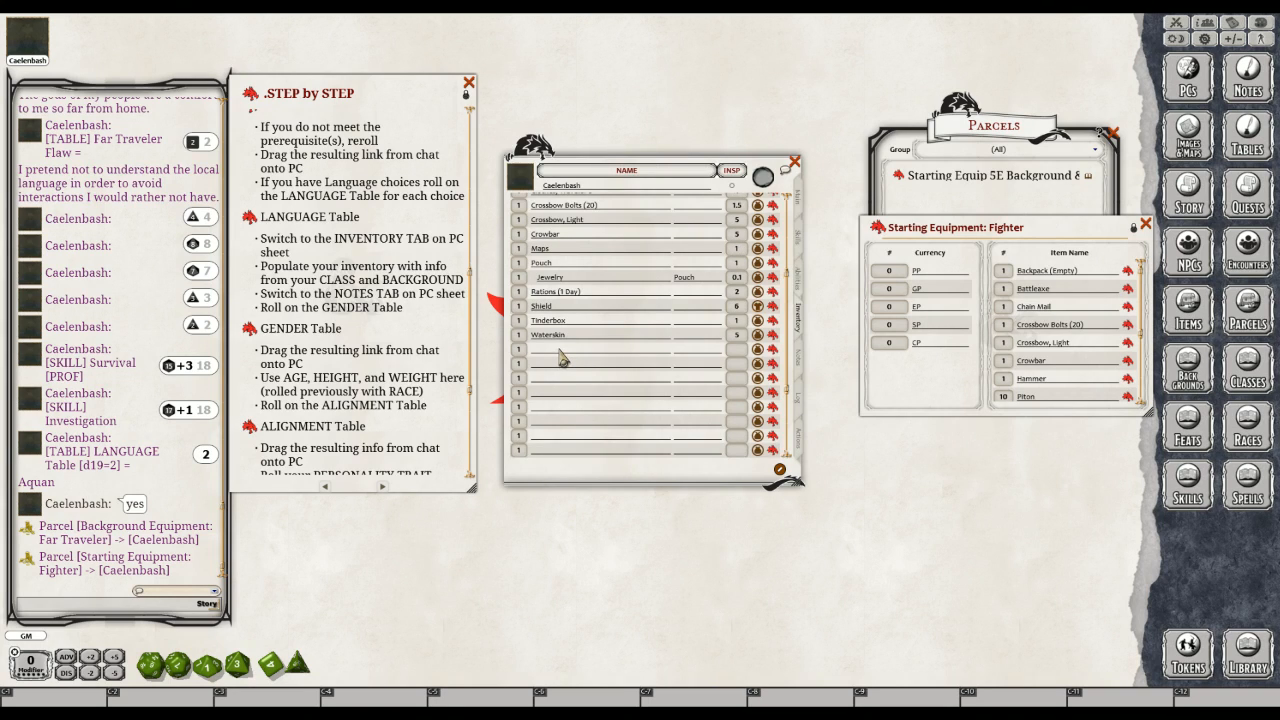
# Delete three of the blank item rows directly below the Waterskin in the character's equipment list
pyautogui.rightClick(560, 352)
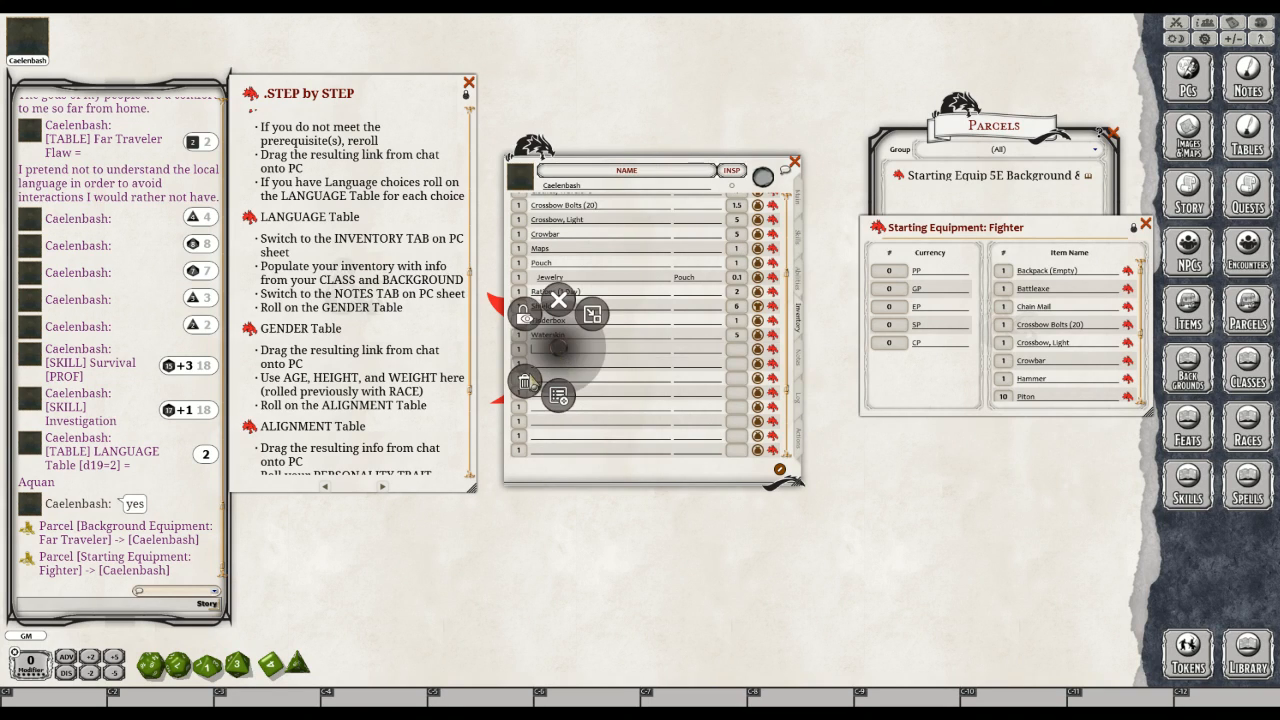
pyautogui.click(524, 381)
pyautogui.click(541, 381)
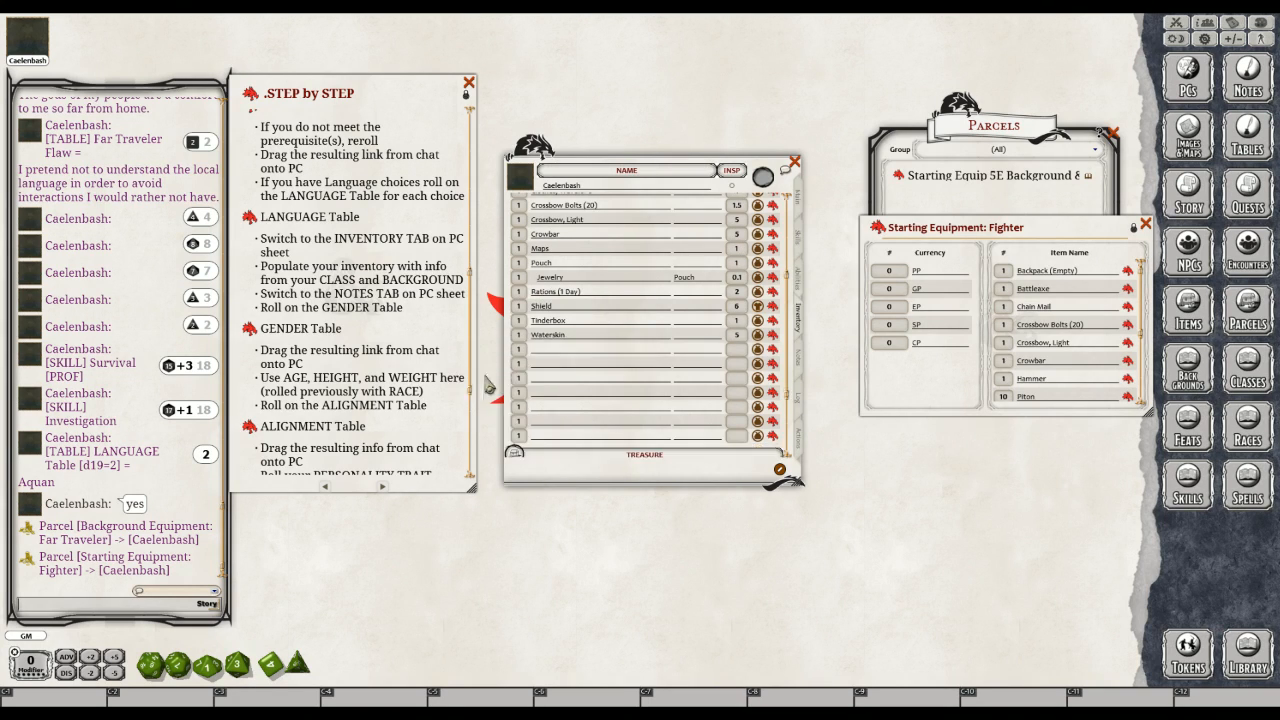
pyautogui.rightClick(561, 349)
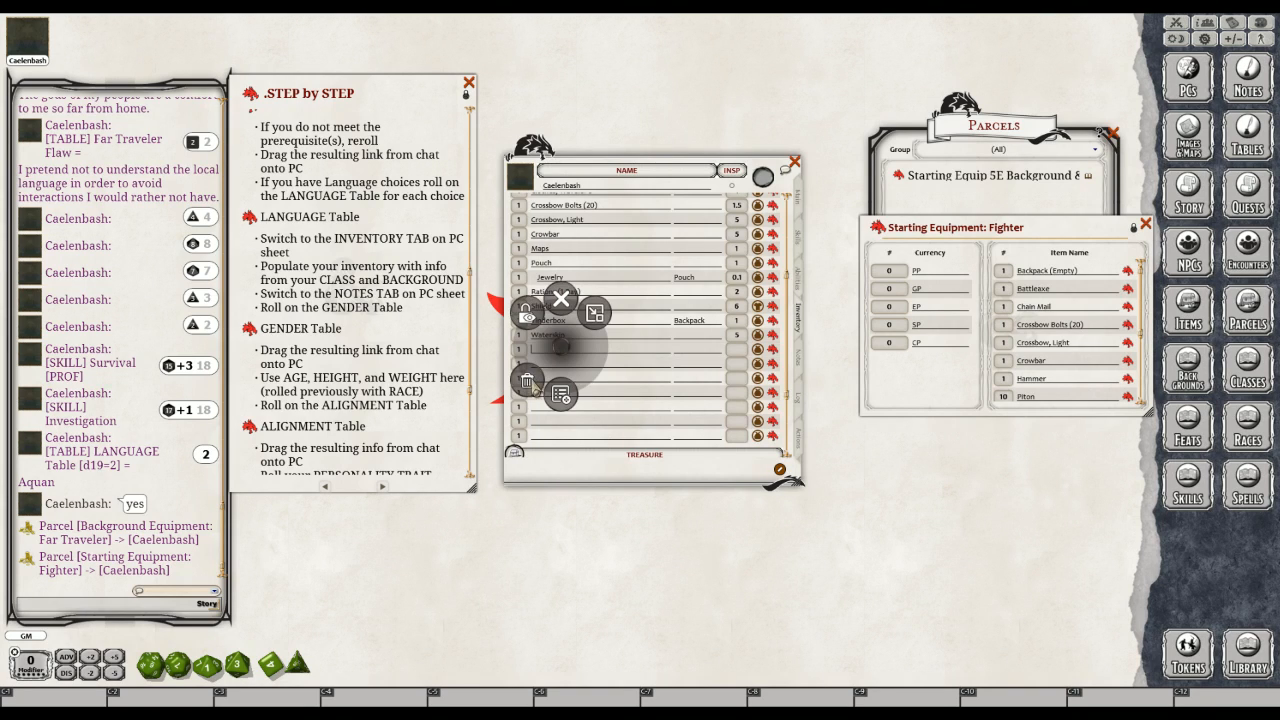
pyautogui.click(527, 381)
pyautogui.click(488, 386)
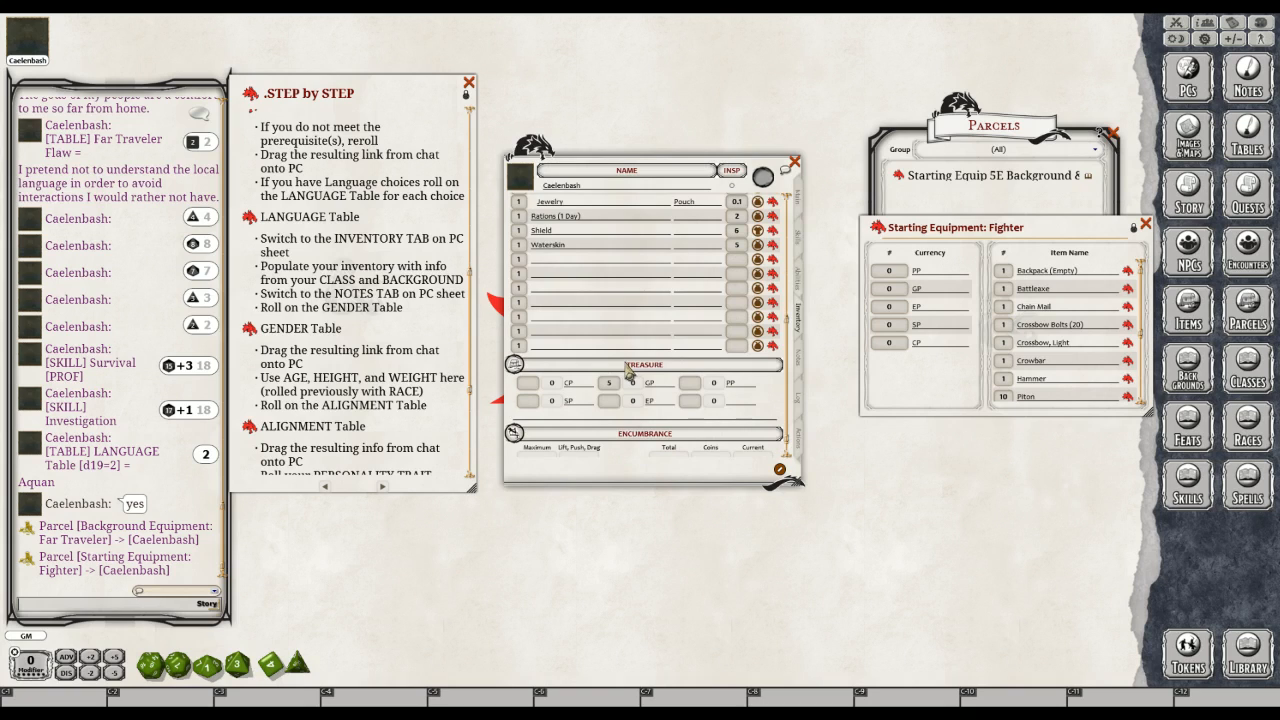
pyautogui.scroll(-1, 628, 370)
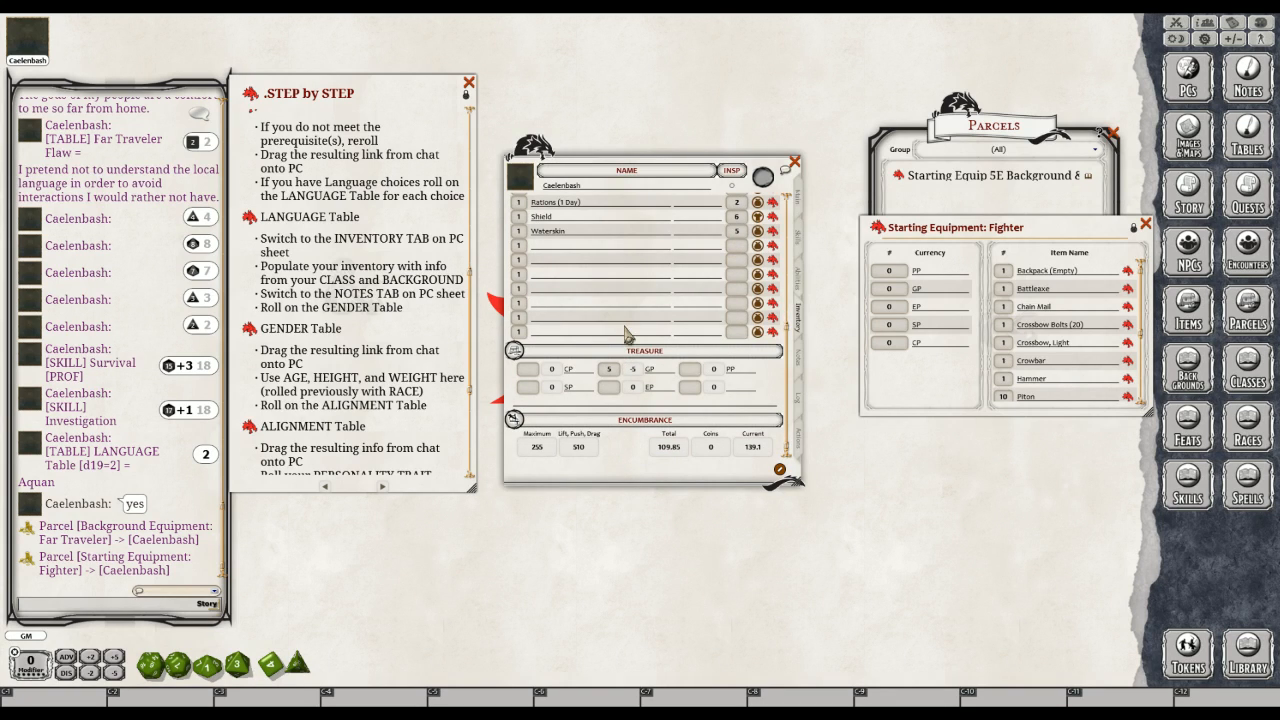
pyautogui.rightClick(548, 242)
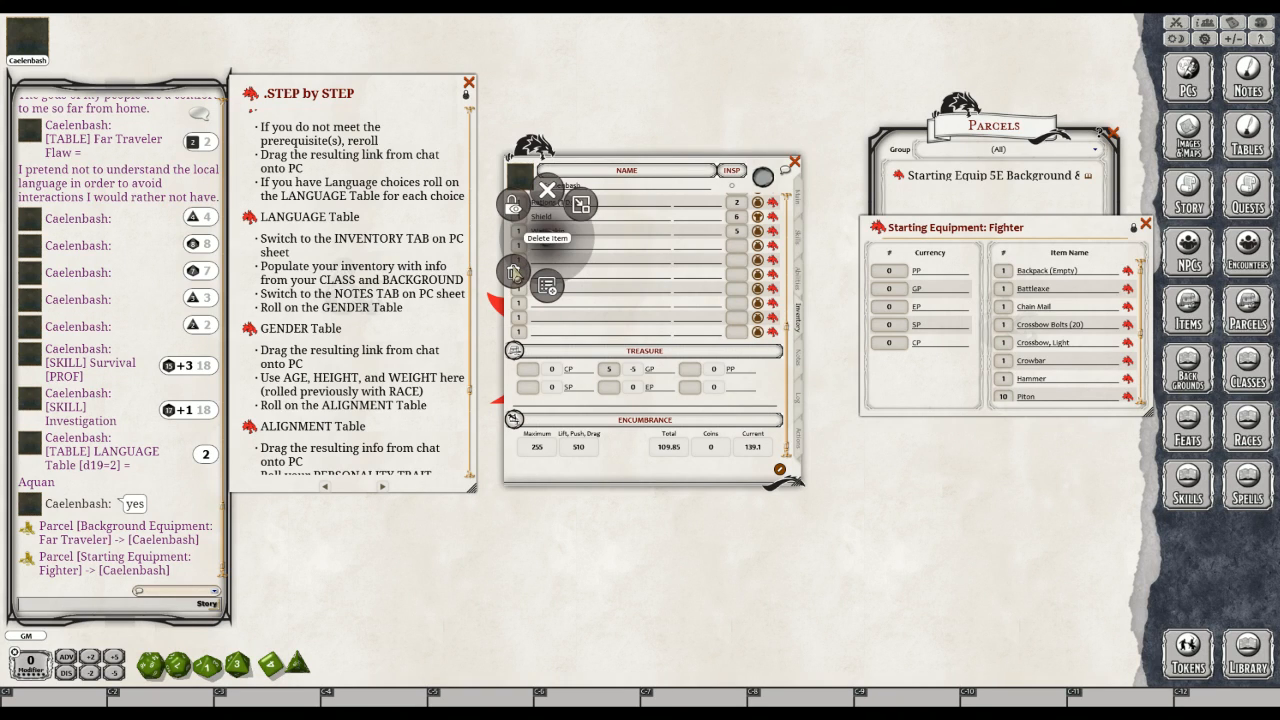
pyautogui.click(512, 268)
pyautogui.click(469, 269)
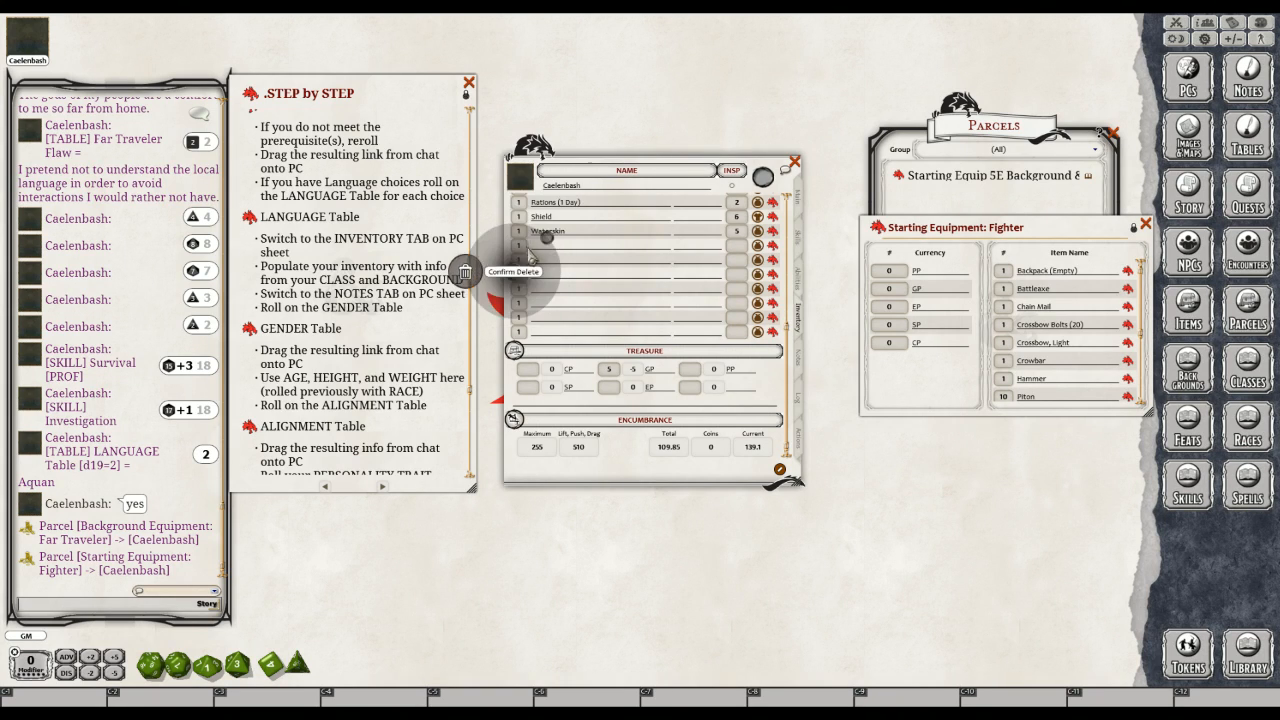
# Delete the remaining blank item rows below the Shield so that it ends the equipment list
pyautogui.rightClick(539, 246)
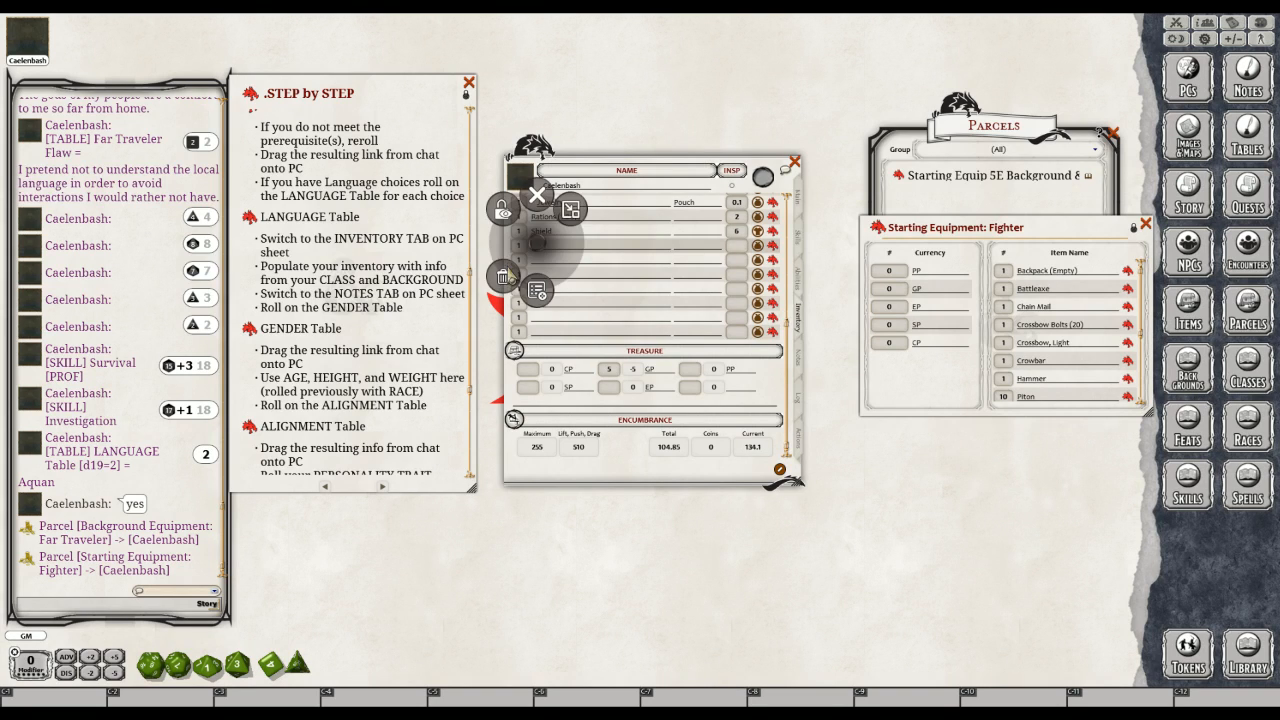
pyautogui.click(503, 277)
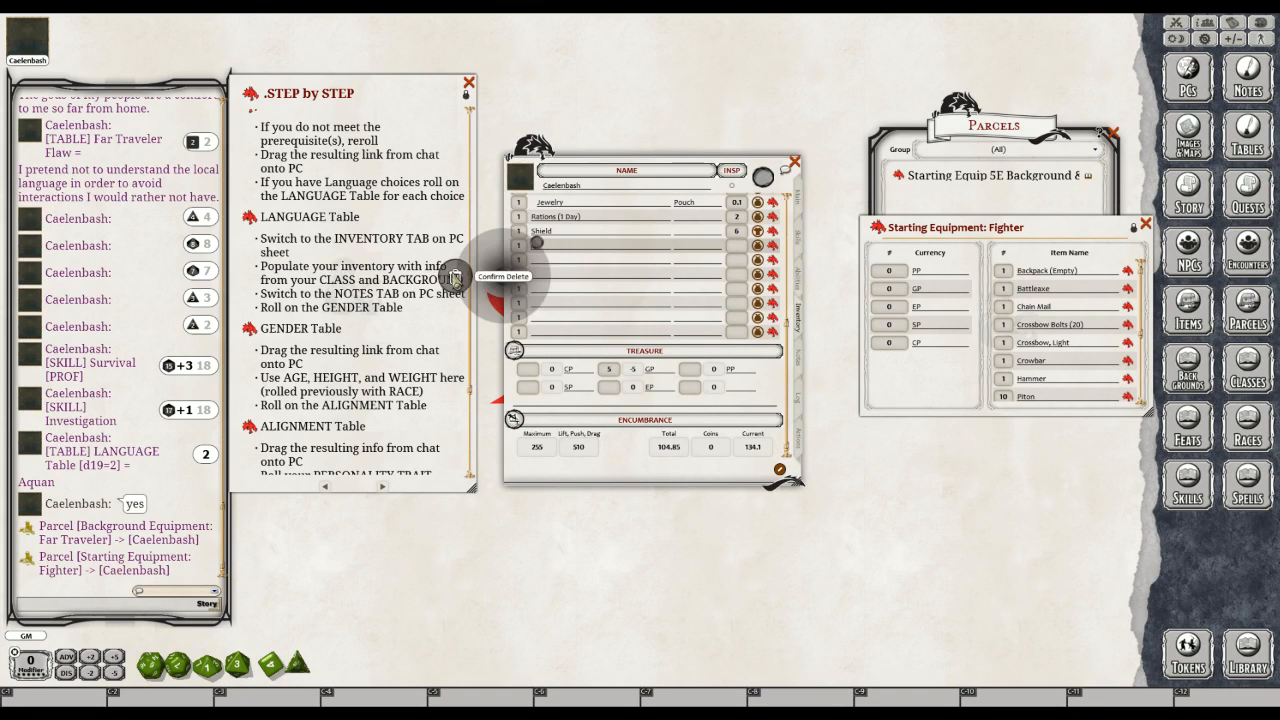
pyautogui.click(460, 281)
pyautogui.rightClick(538, 257)
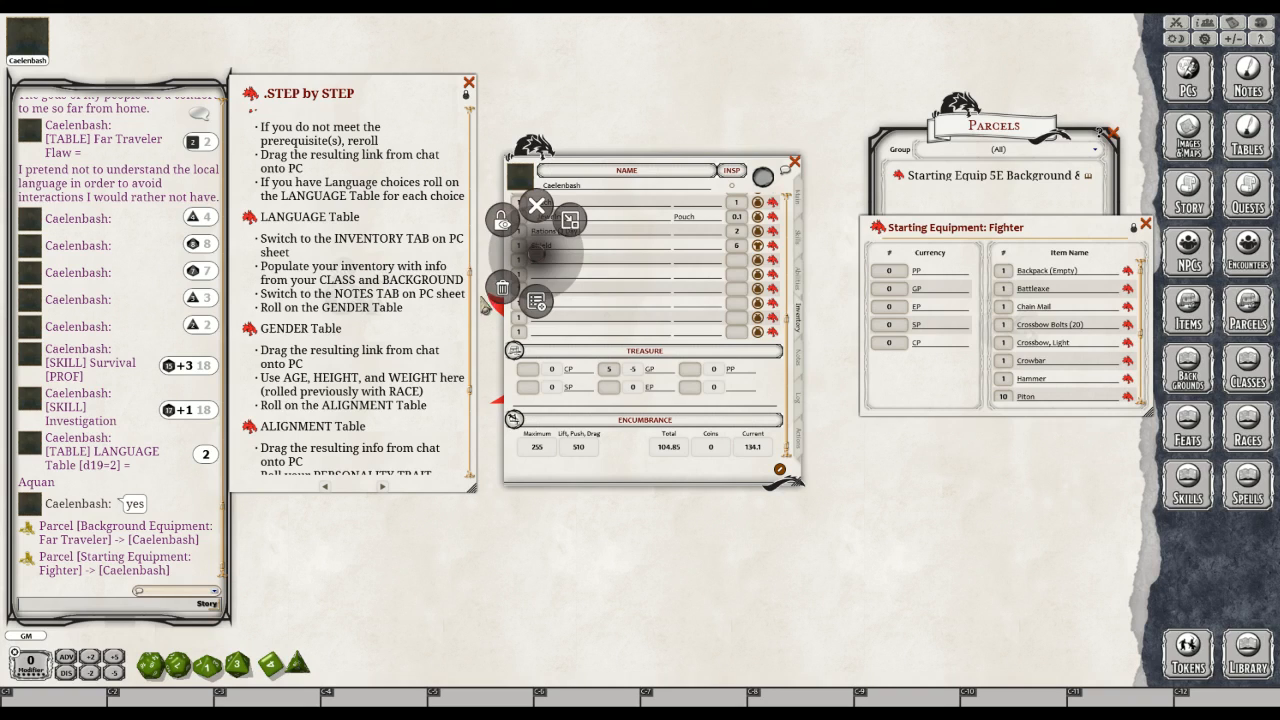
pyautogui.click(502, 289)
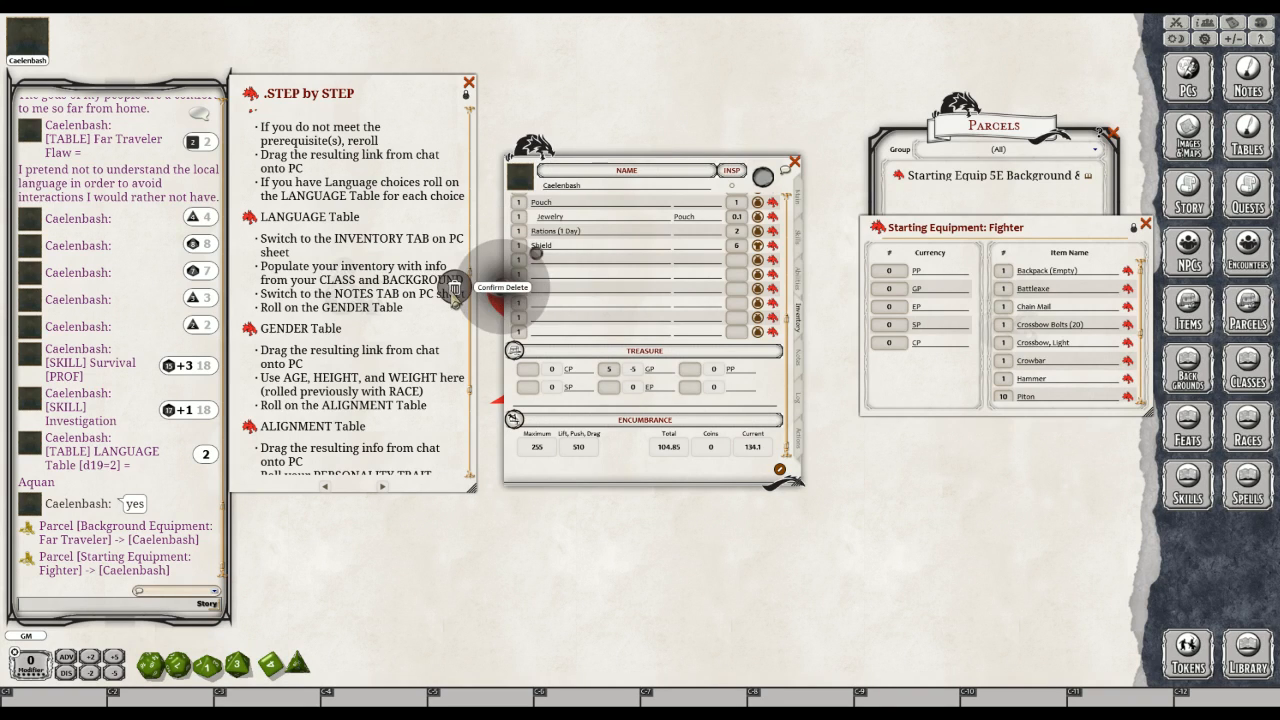
pyautogui.click(456, 301)
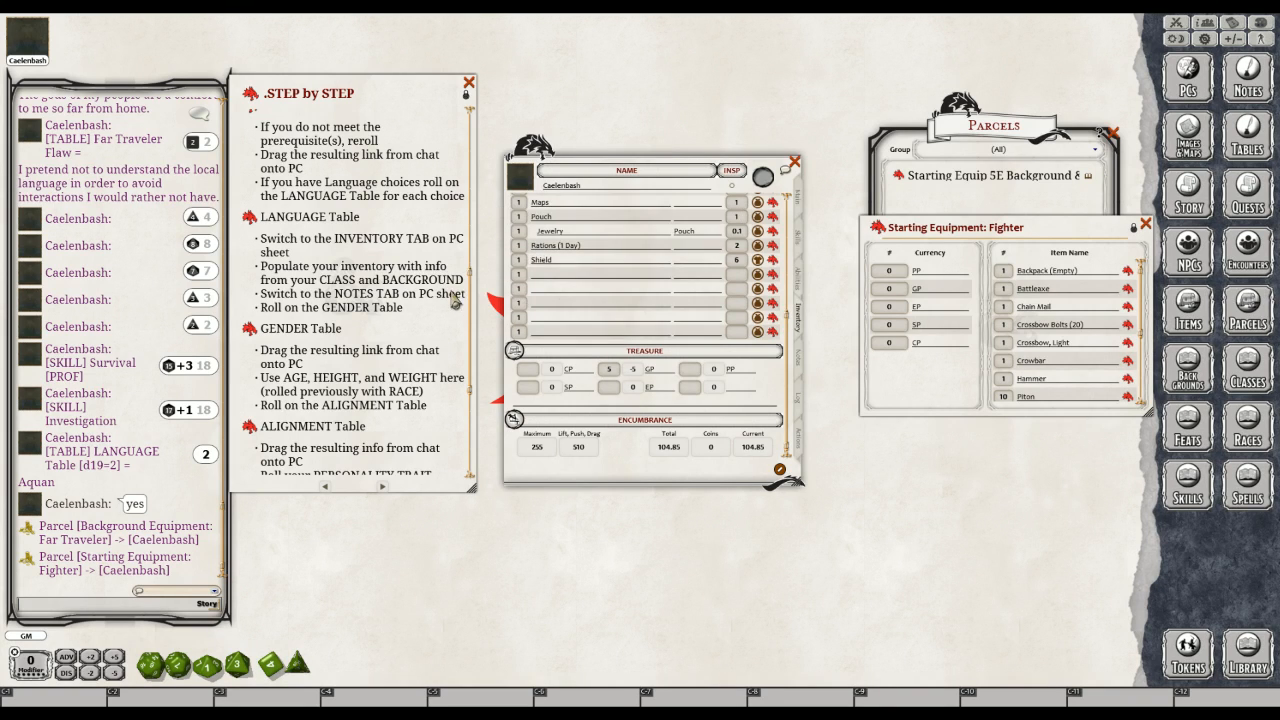
pyautogui.rightClick(538, 280)
pyautogui.click(506, 306)
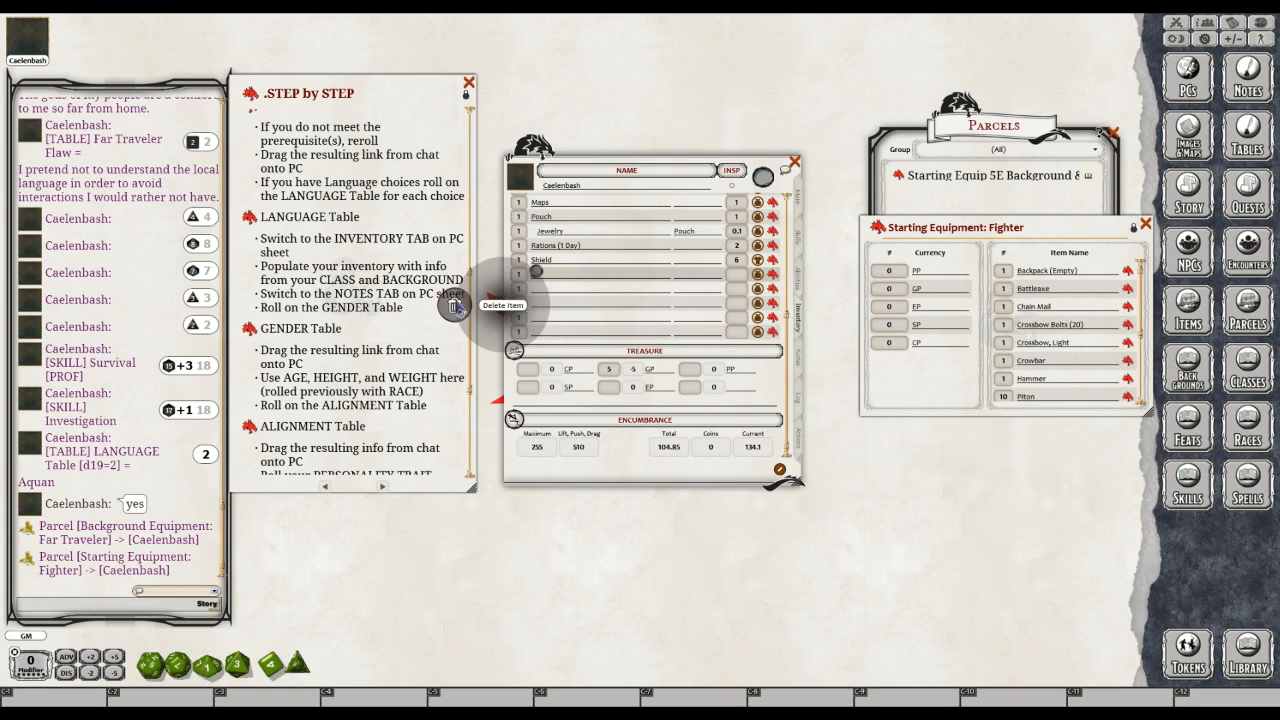
pyautogui.click(455, 306)
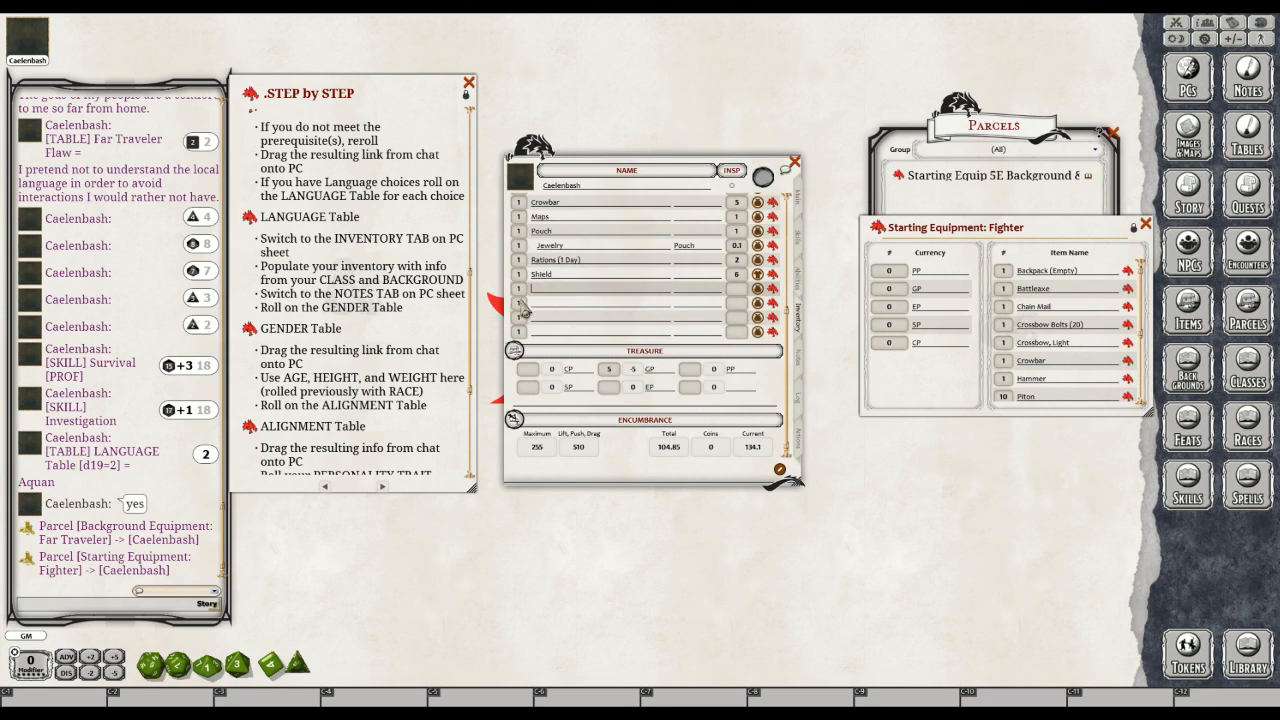
pyautogui.rightClick(542, 288)
pyautogui.click(507, 323)
pyautogui.click(459, 323)
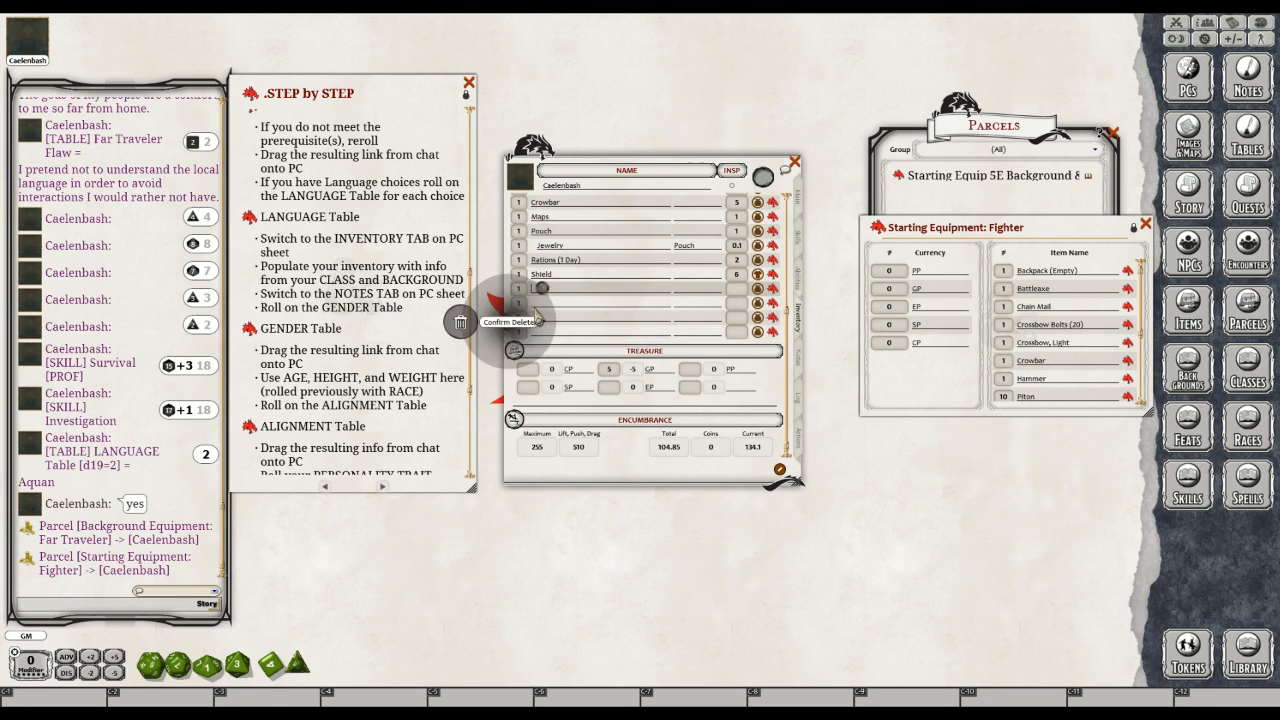
pyautogui.rightClick(533, 304)
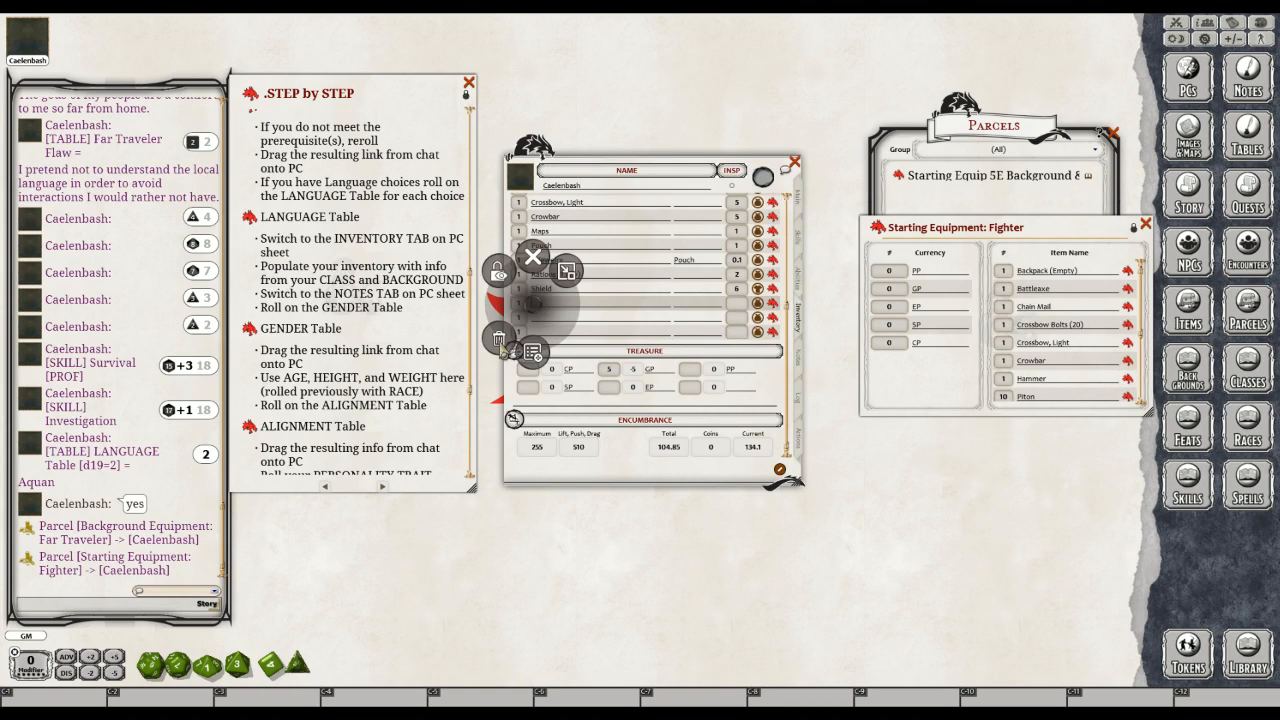
pyautogui.click(498, 341)
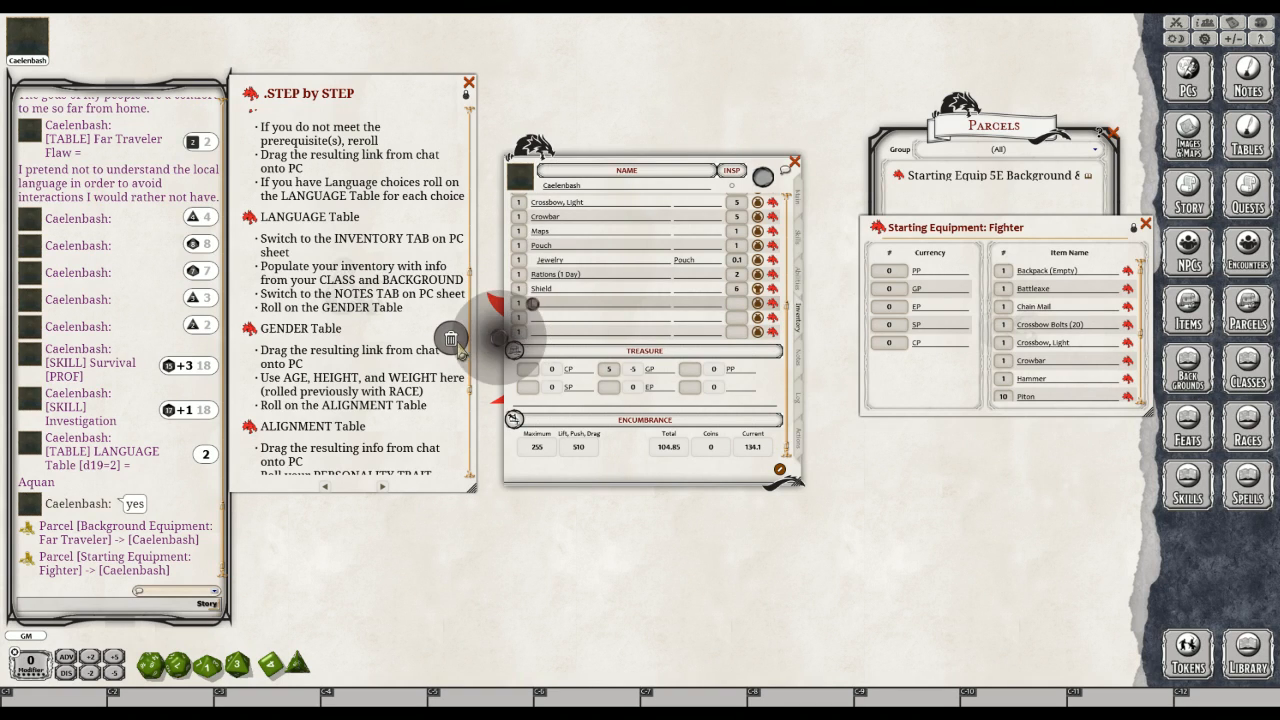
pyautogui.click(452, 341)
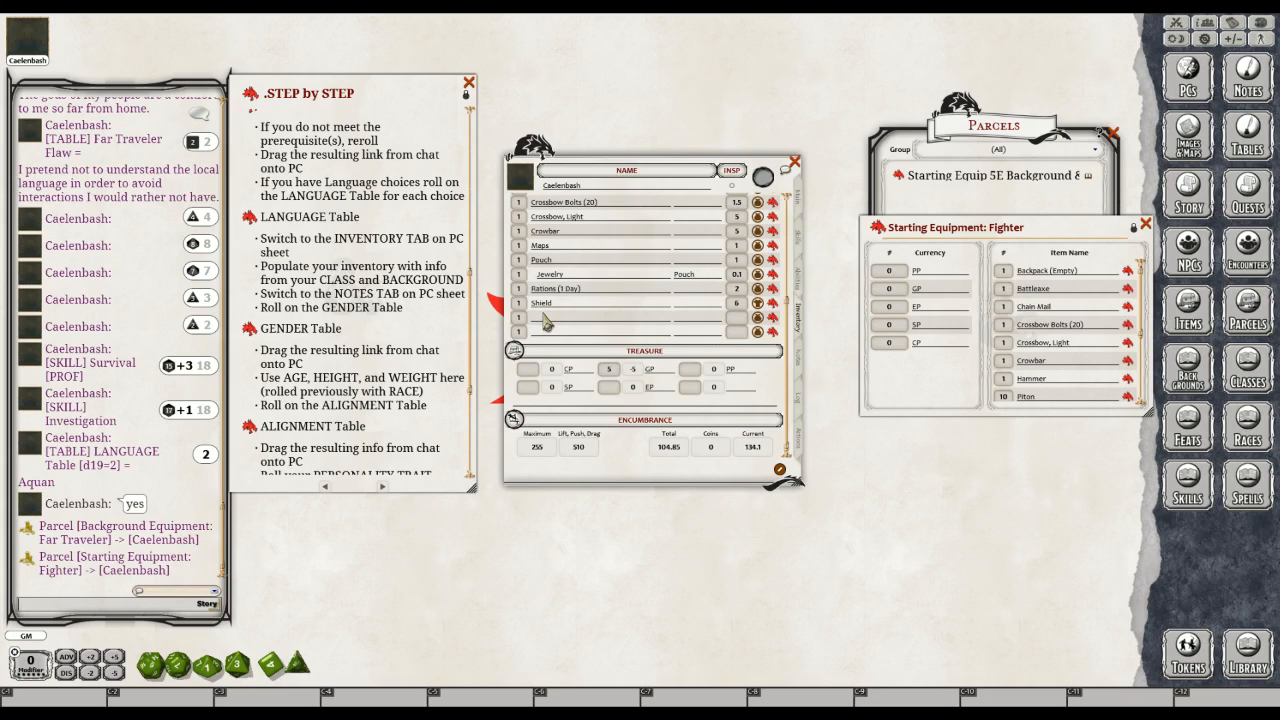
pyautogui.rightClick(546, 320)
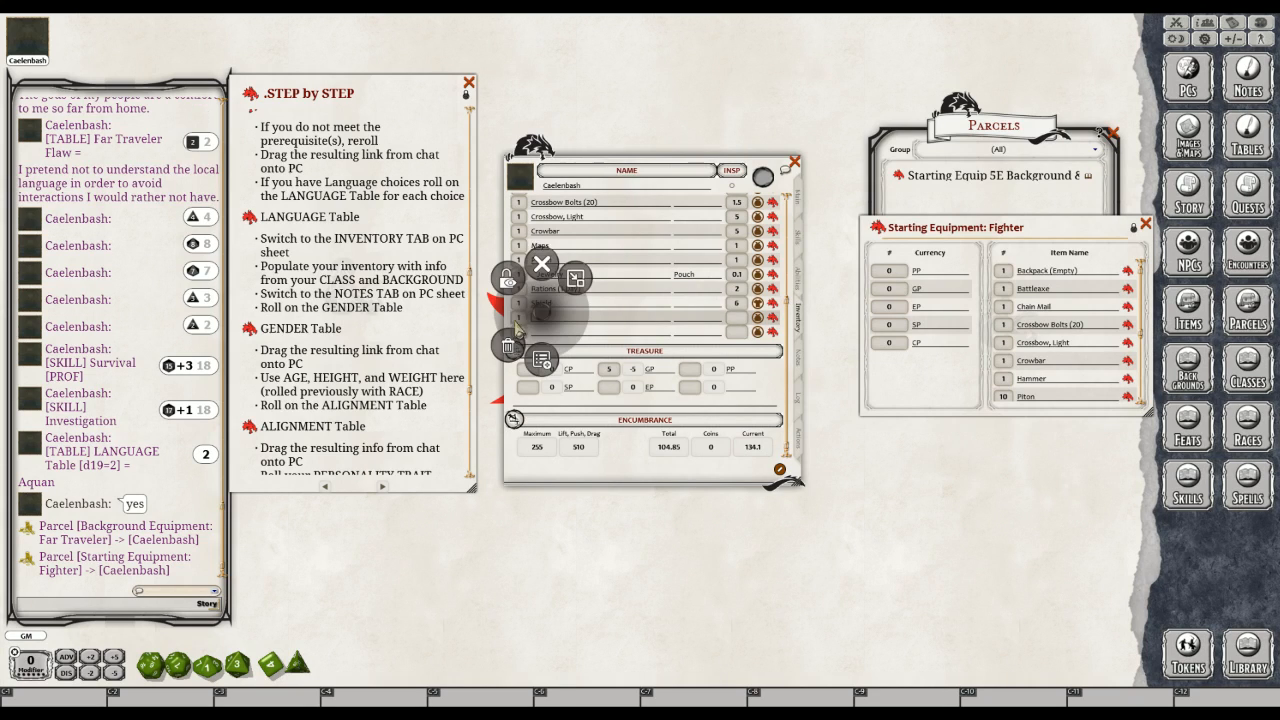
pyautogui.click(440, 358)
pyautogui.click(459, 346)
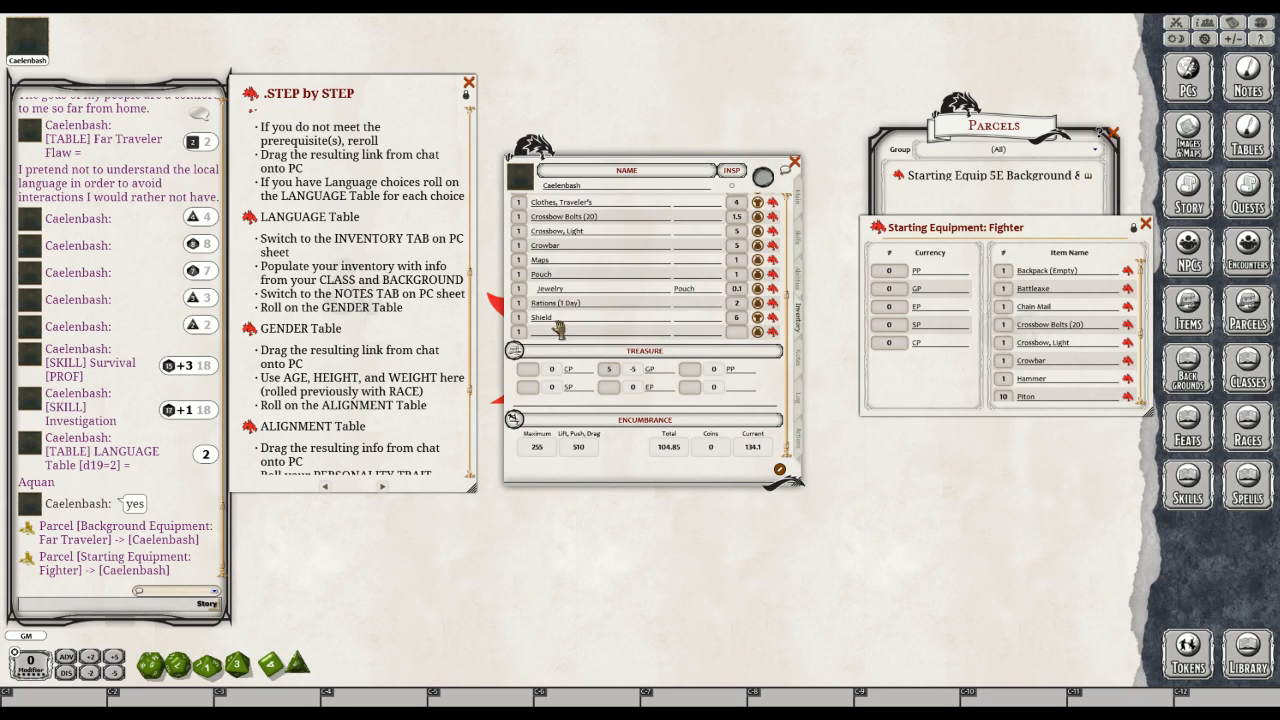
pyautogui.rightClick(537, 334)
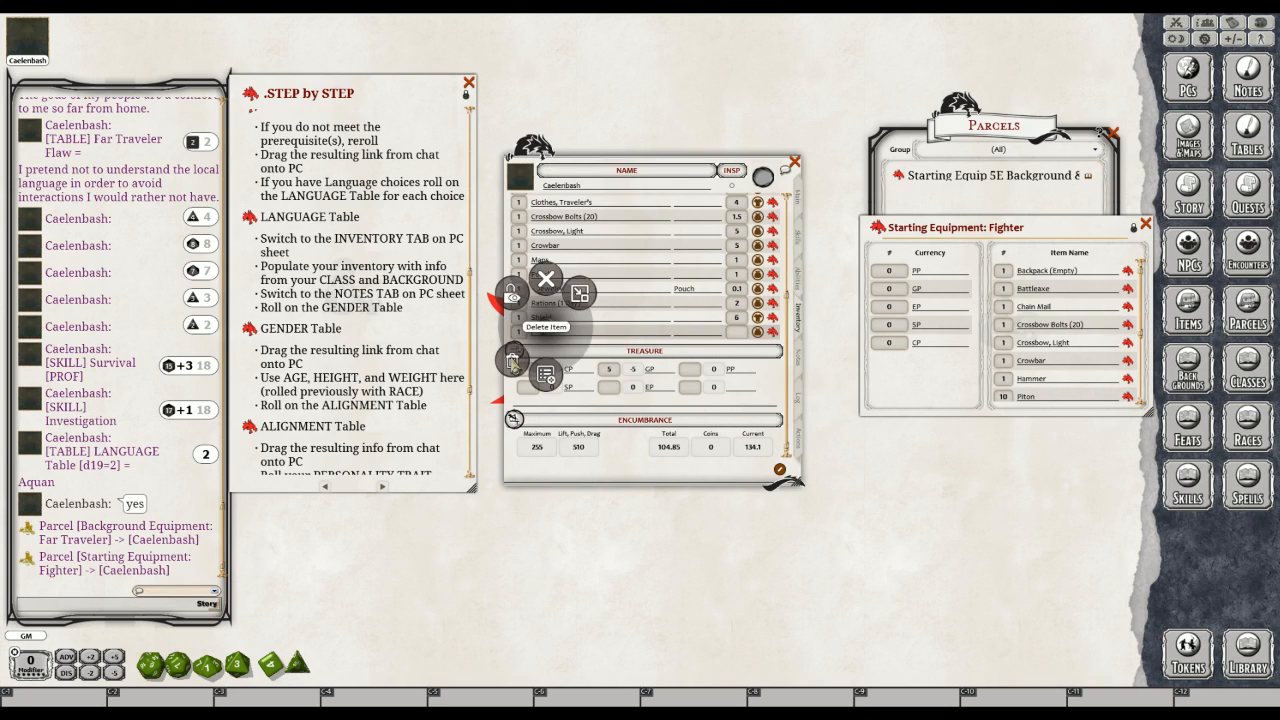
pyautogui.click(493, 382)
pyautogui.click(468, 361)
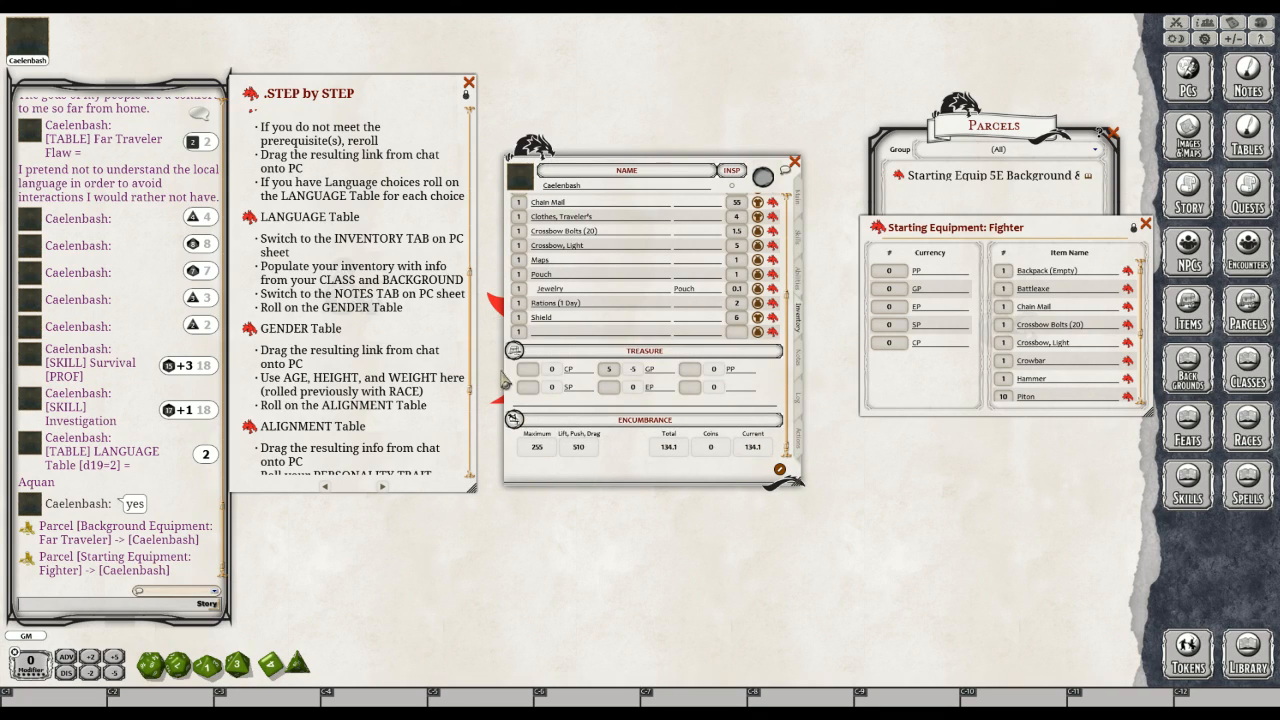
pyautogui.click(545, 336)
pyautogui.rightClick(545, 339)
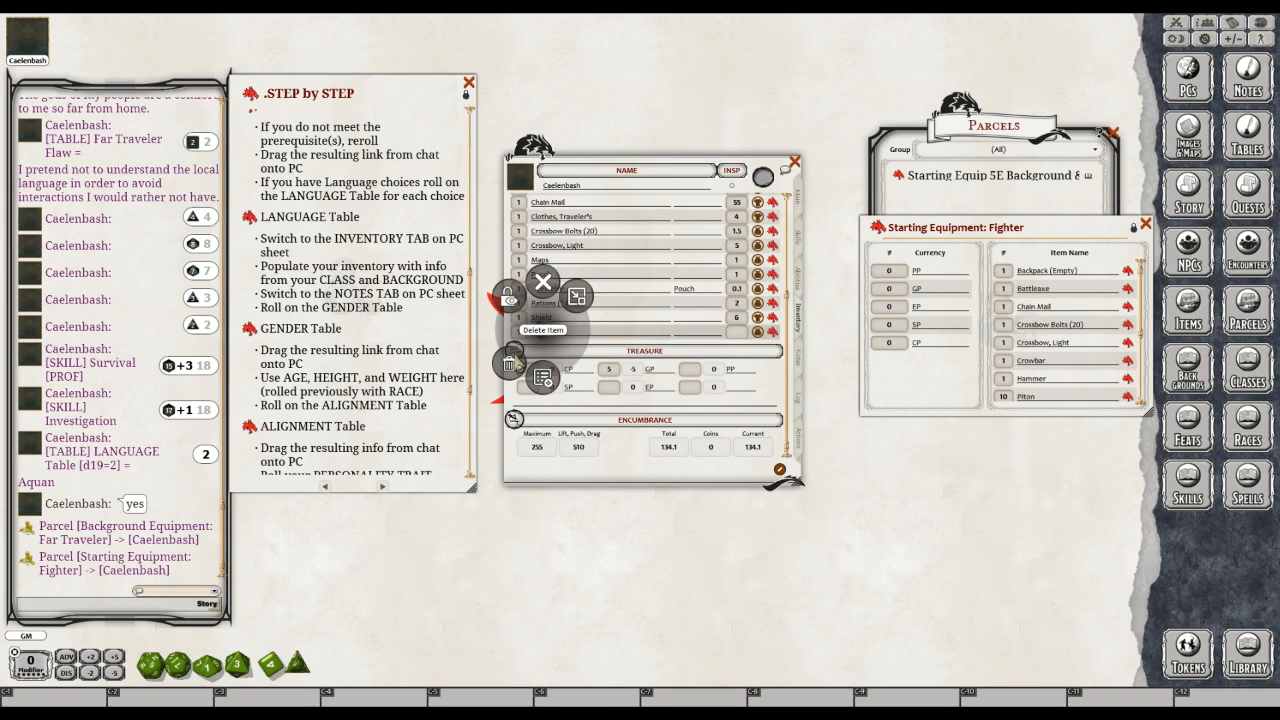
pyautogui.click(493, 381)
pyautogui.click(461, 365)
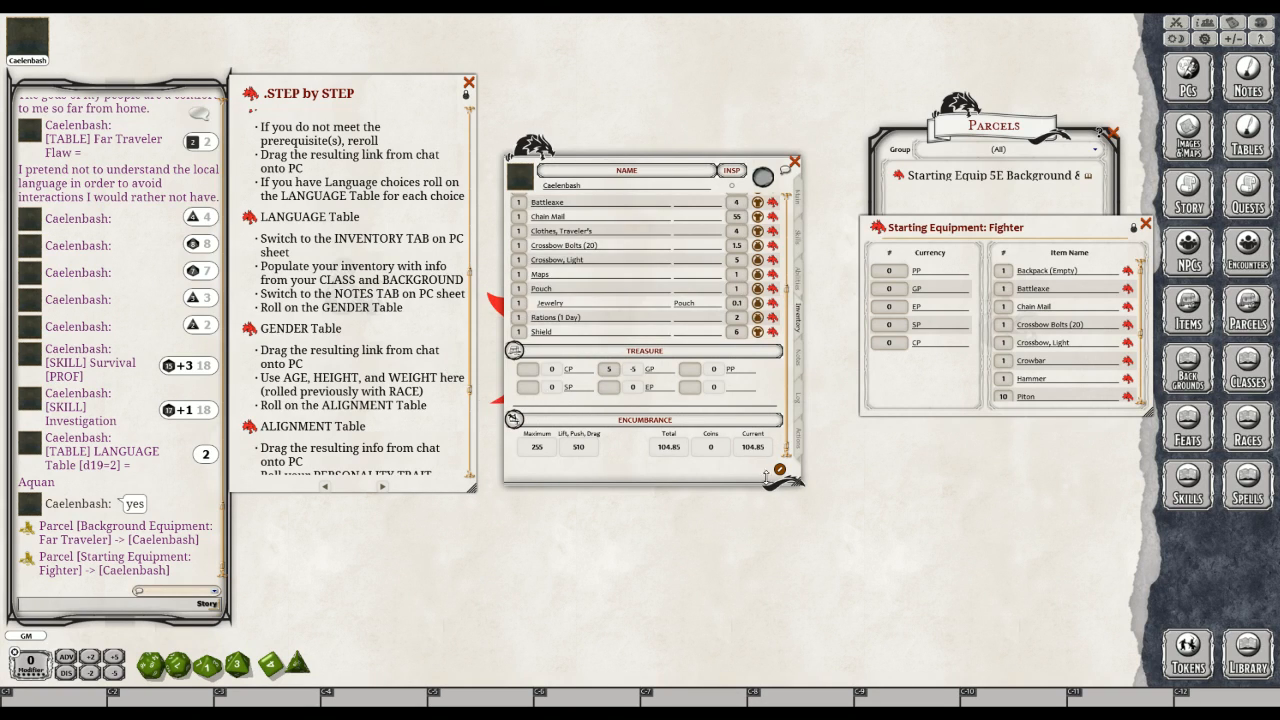
# Look over the weapons on the Actions page and delete the blank row below the Shield in the inventory
pyautogui.click(799, 441)
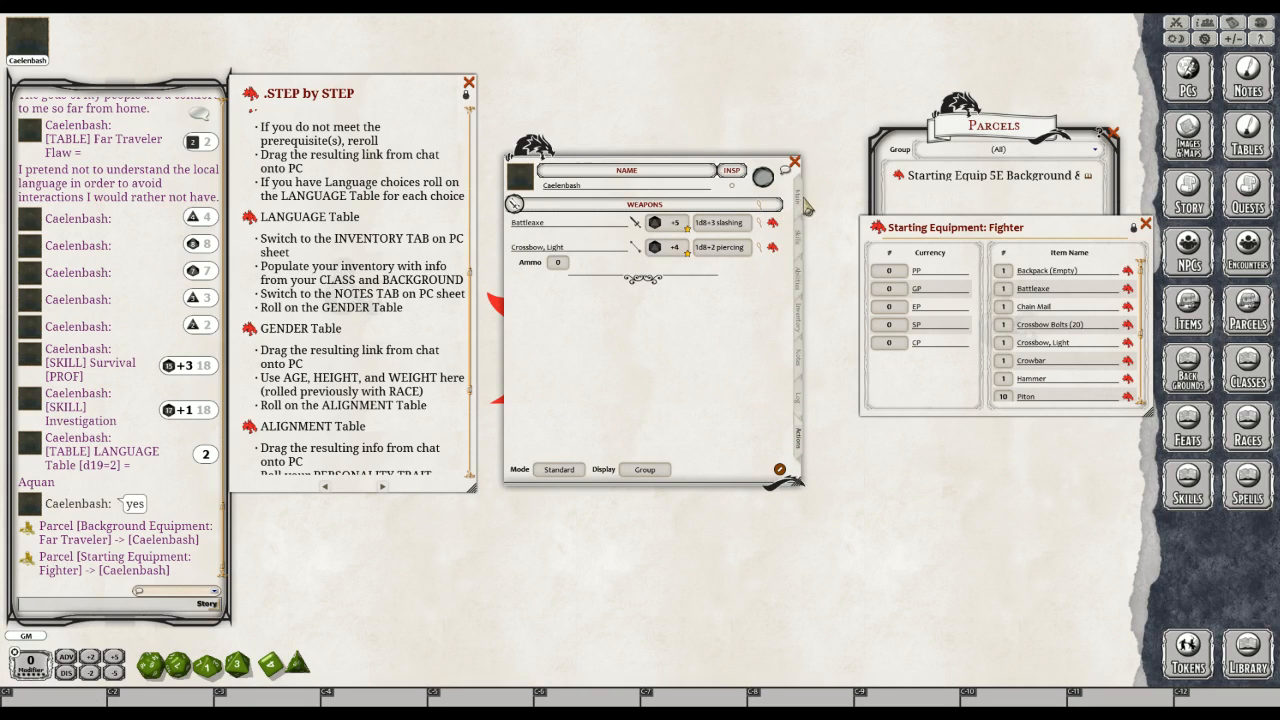
pyautogui.click(801, 338)
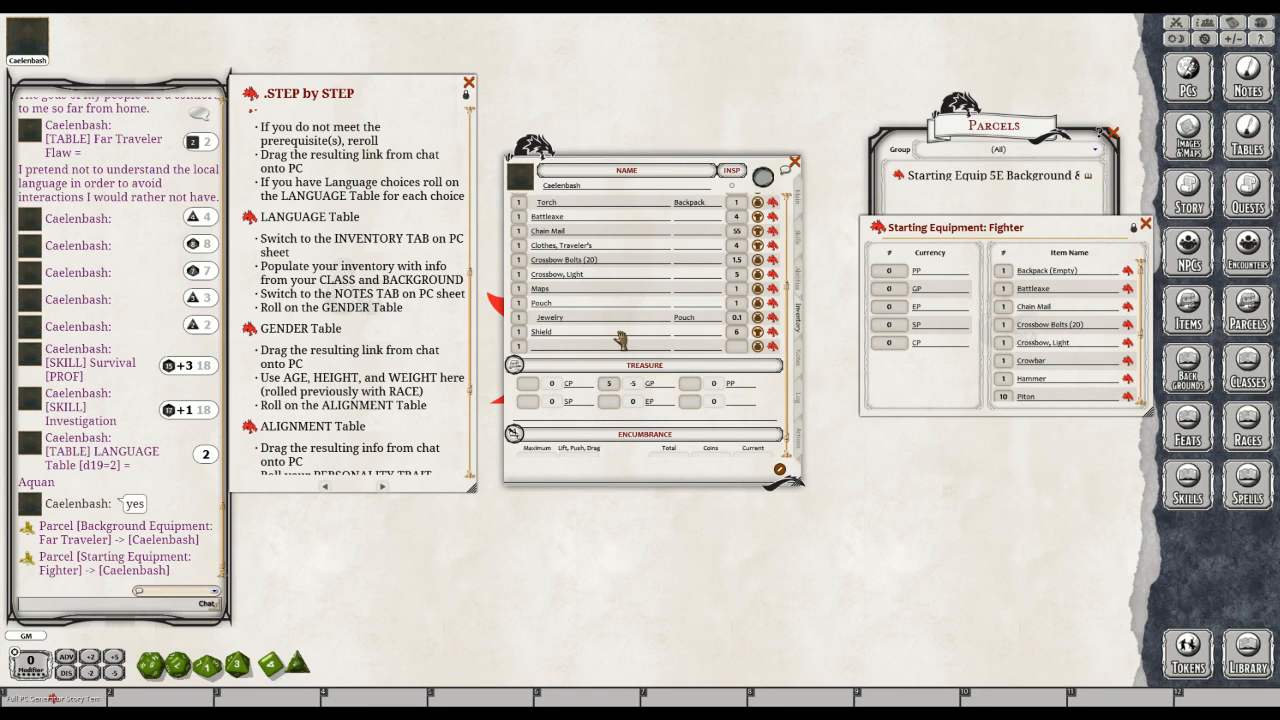
pyautogui.scroll(-1, 612, 310)
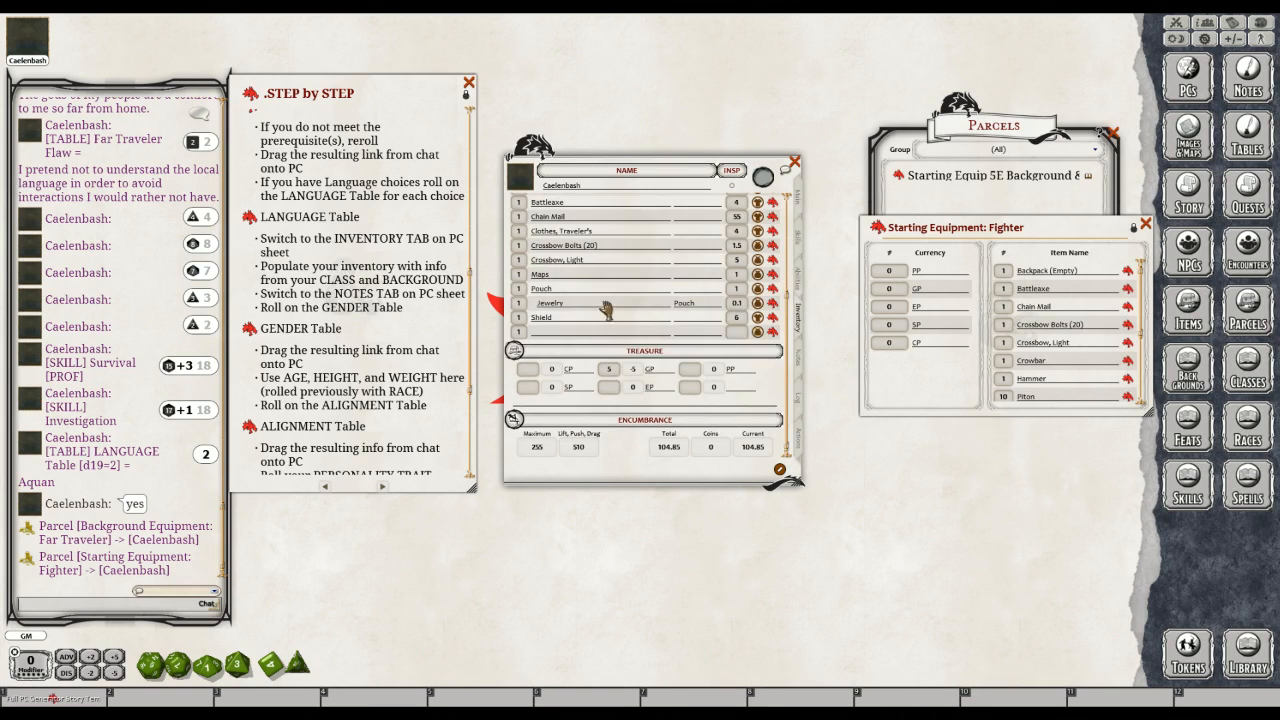
pyautogui.rightClick(548, 341)
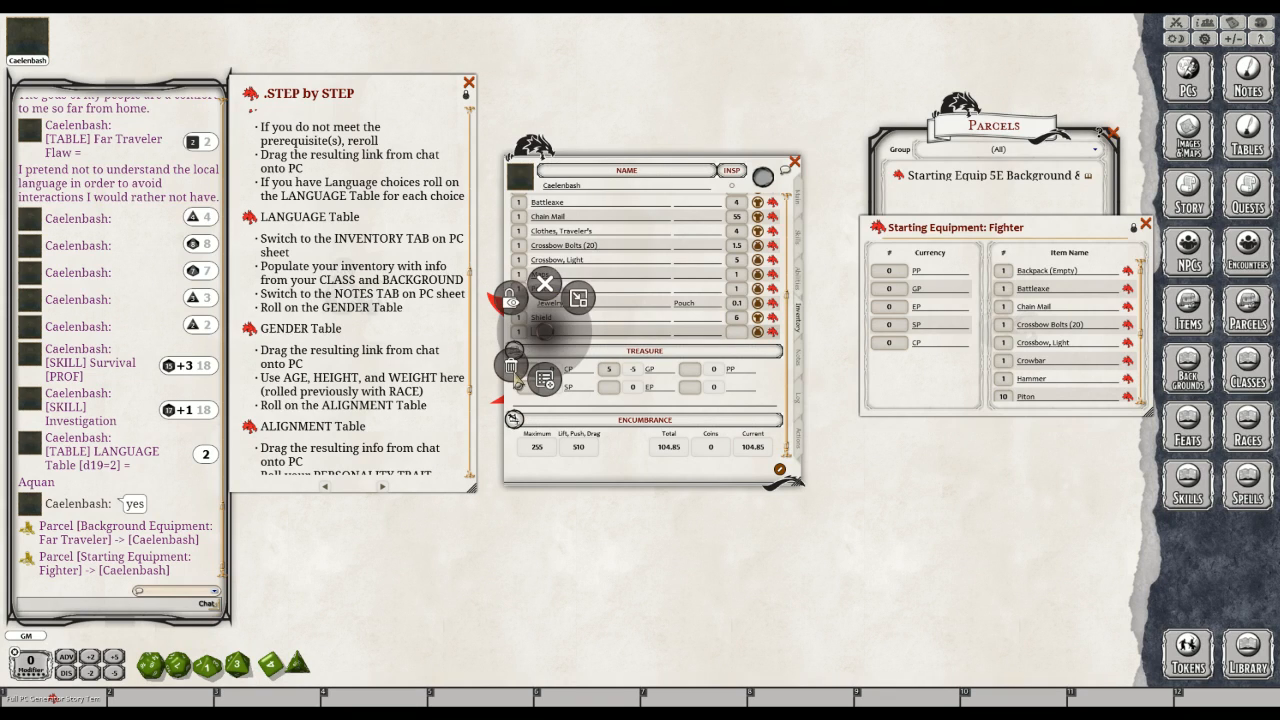
pyautogui.click(464, 370)
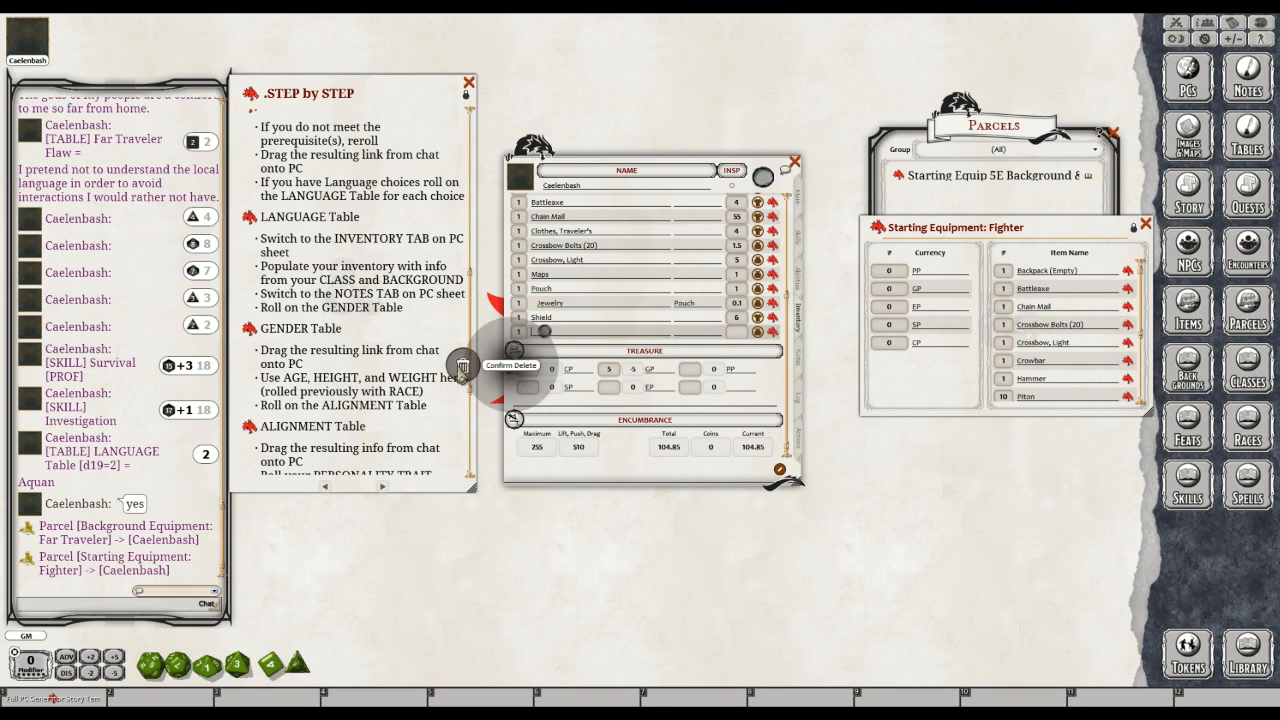
pyautogui.click(462, 371)
# Read the Maps item's weight and description in its details and close them
pyautogui.scroll(1, 630, 285)
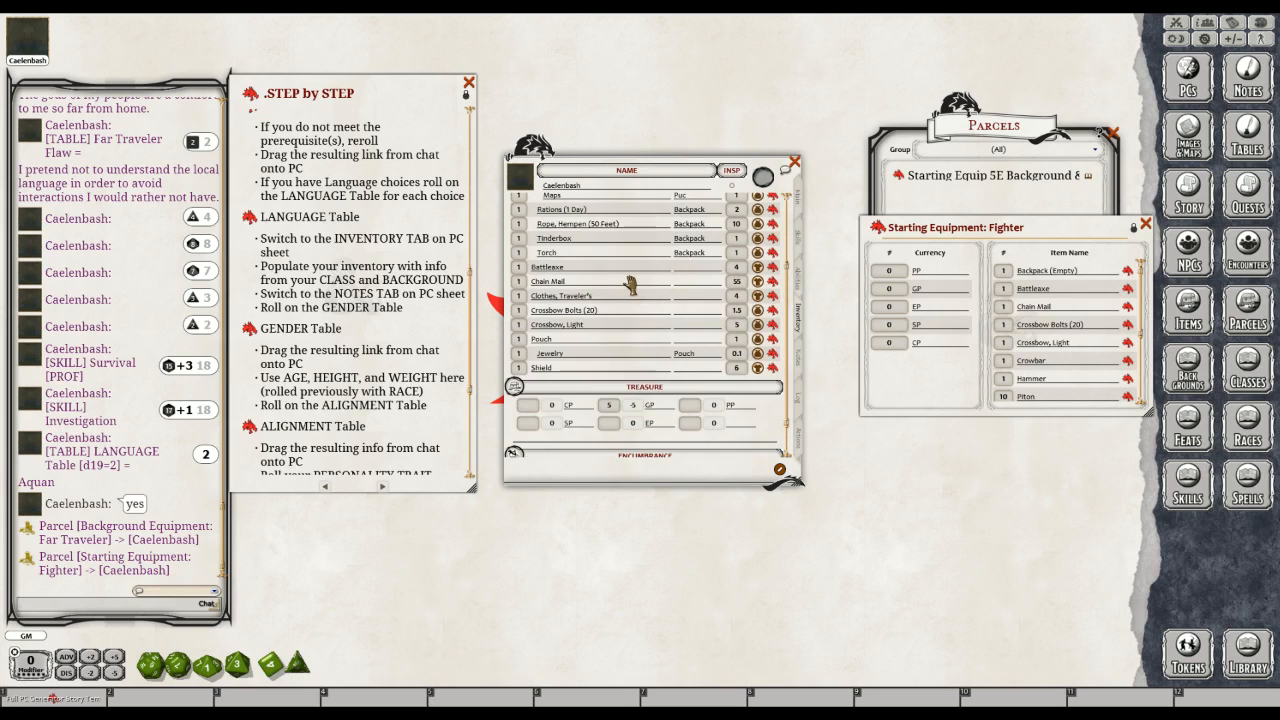
pyautogui.scroll(1, 630, 285)
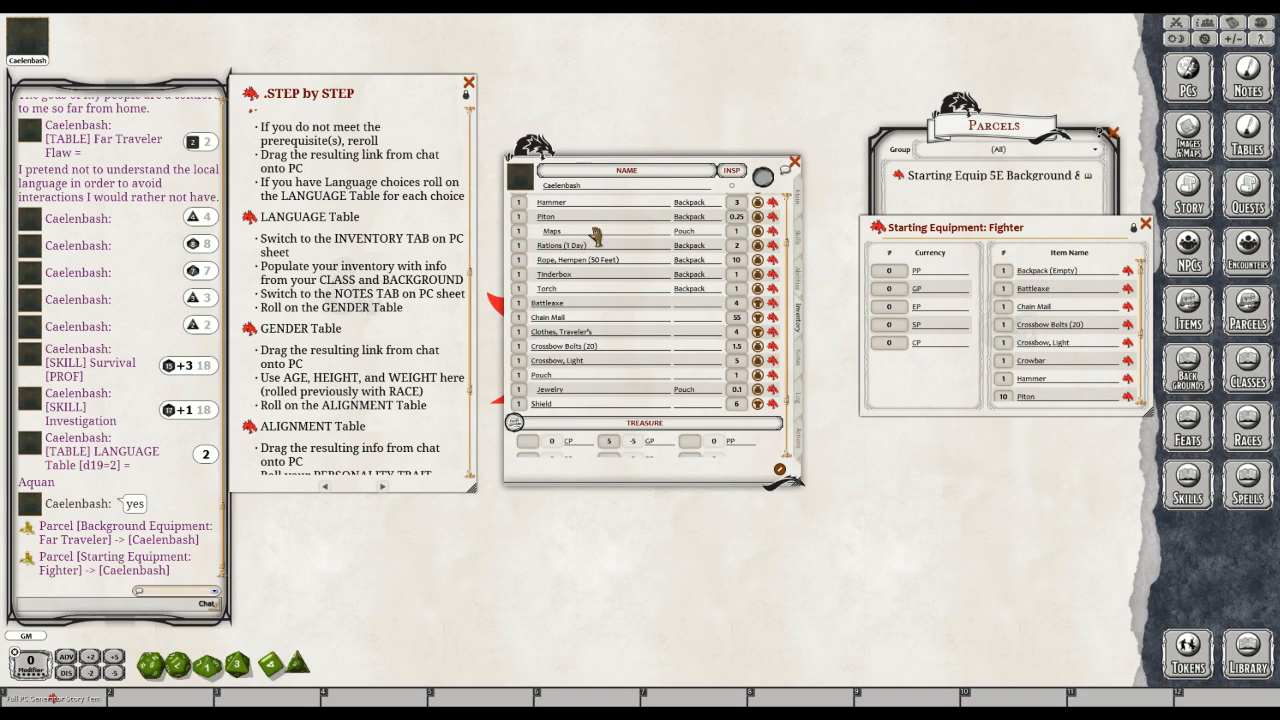
pyautogui.click(774, 234)
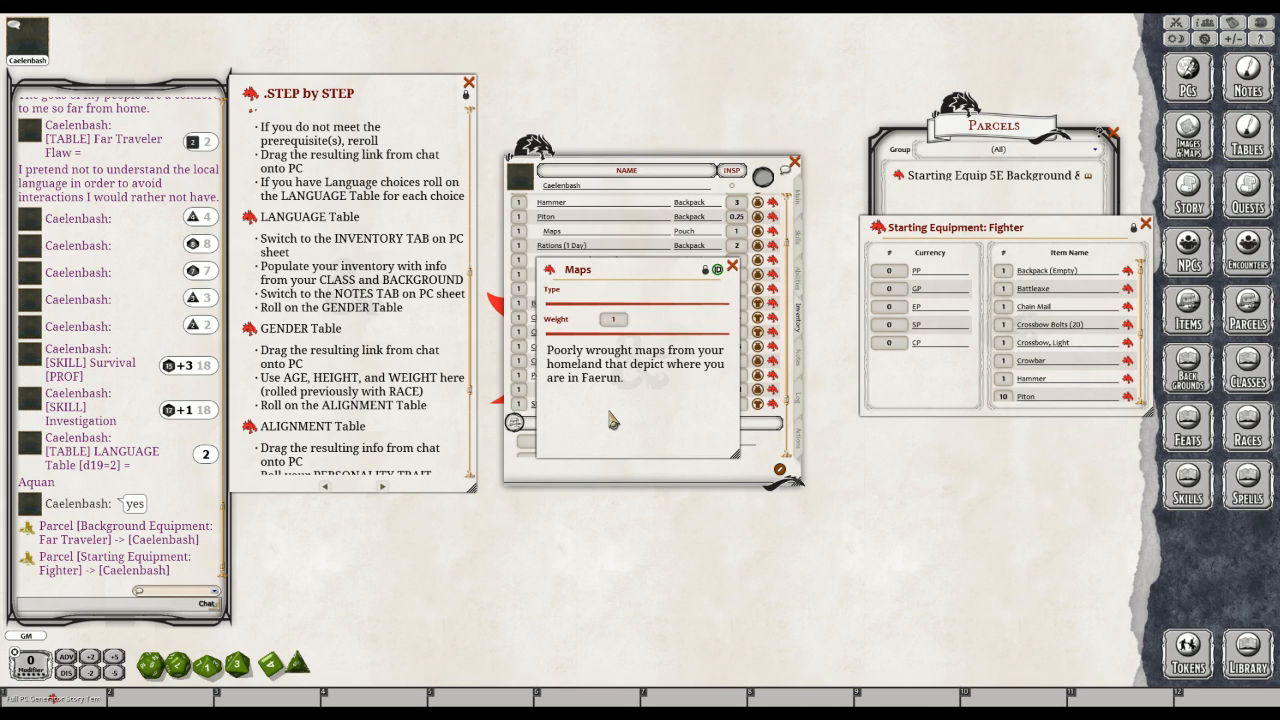
pyautogui.click(732, 267)
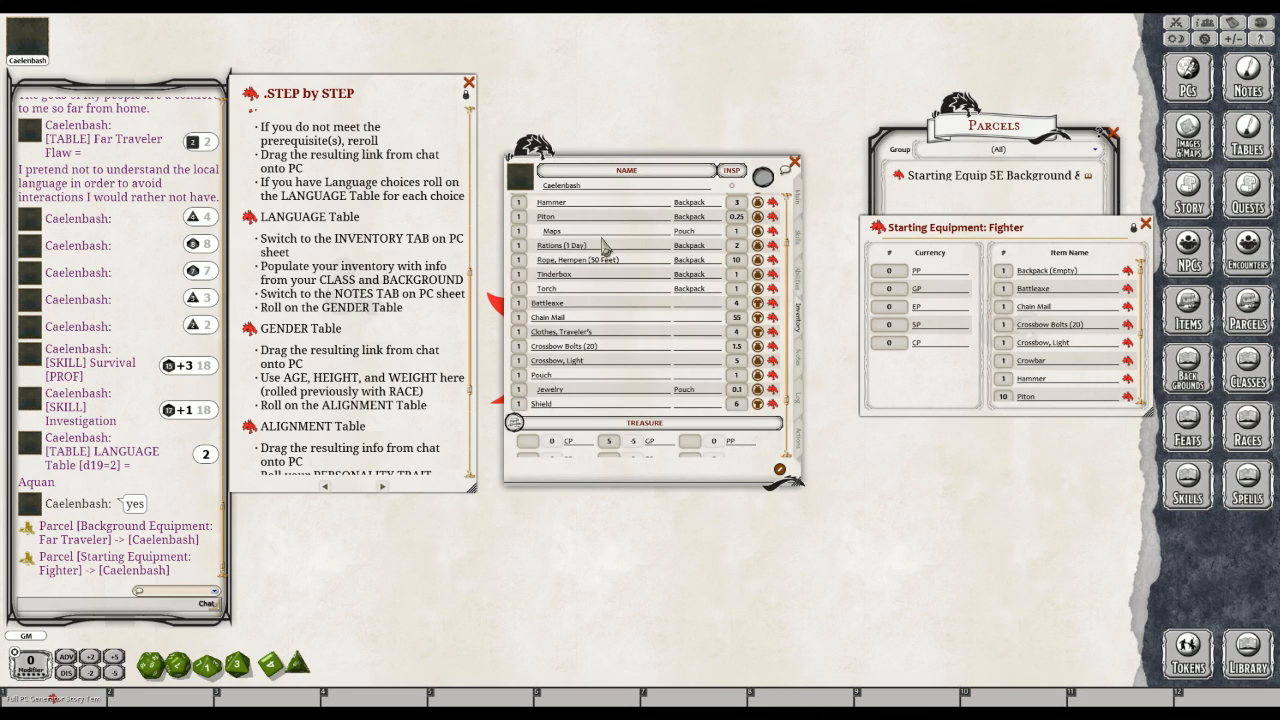
pyautogui.press('ctrl')
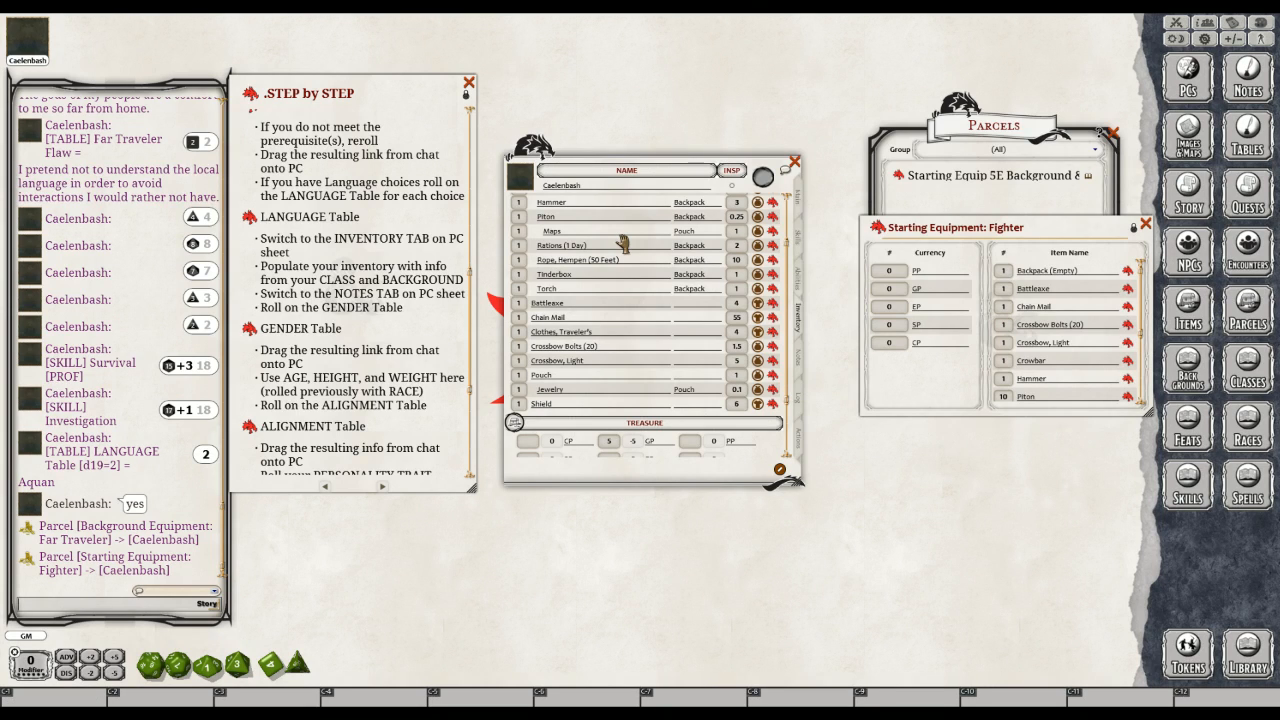
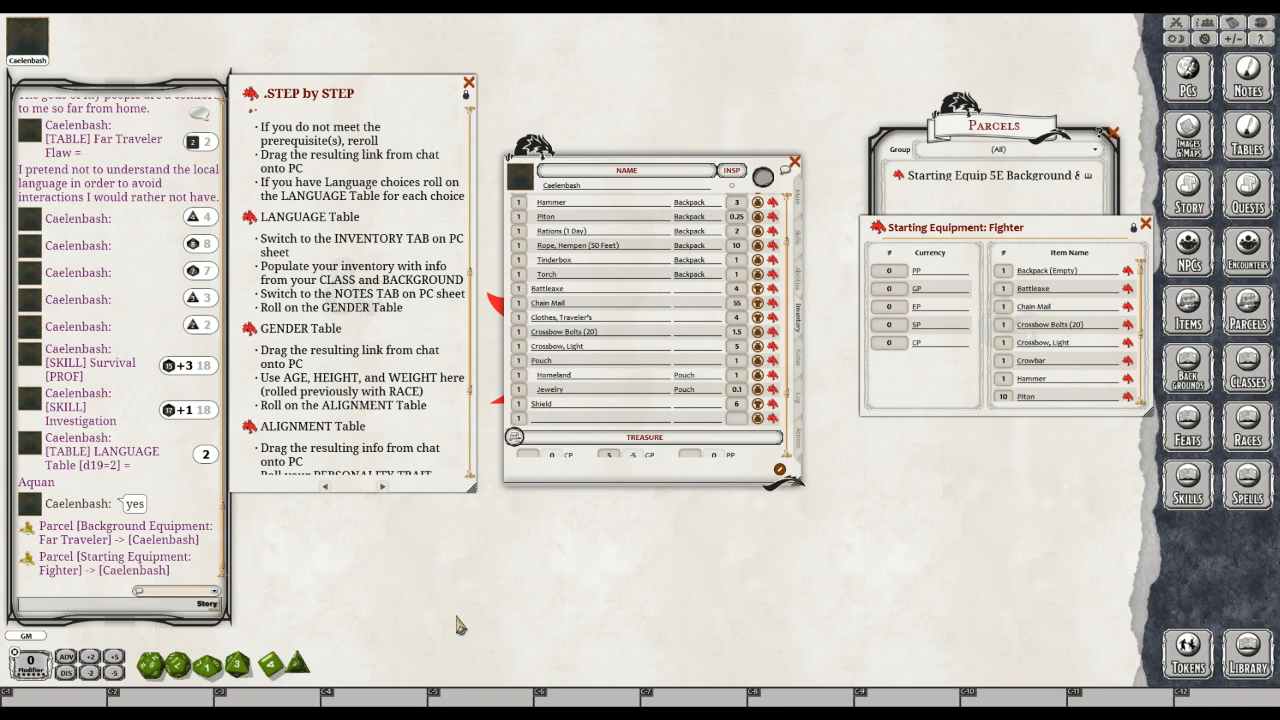
# Read the Homeland item's details and rename it as "Homeland map" in the character's inventory
pyautogui.click(773, 376)
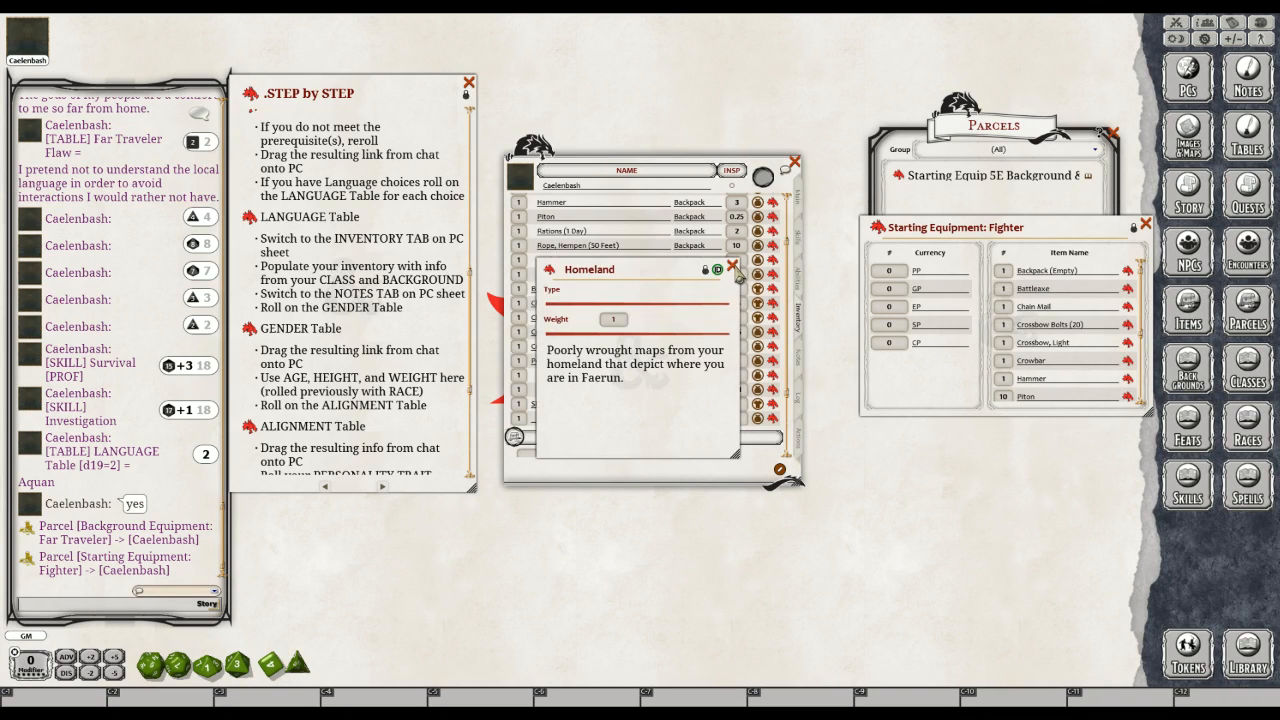
pyautogui.click(733, 267)
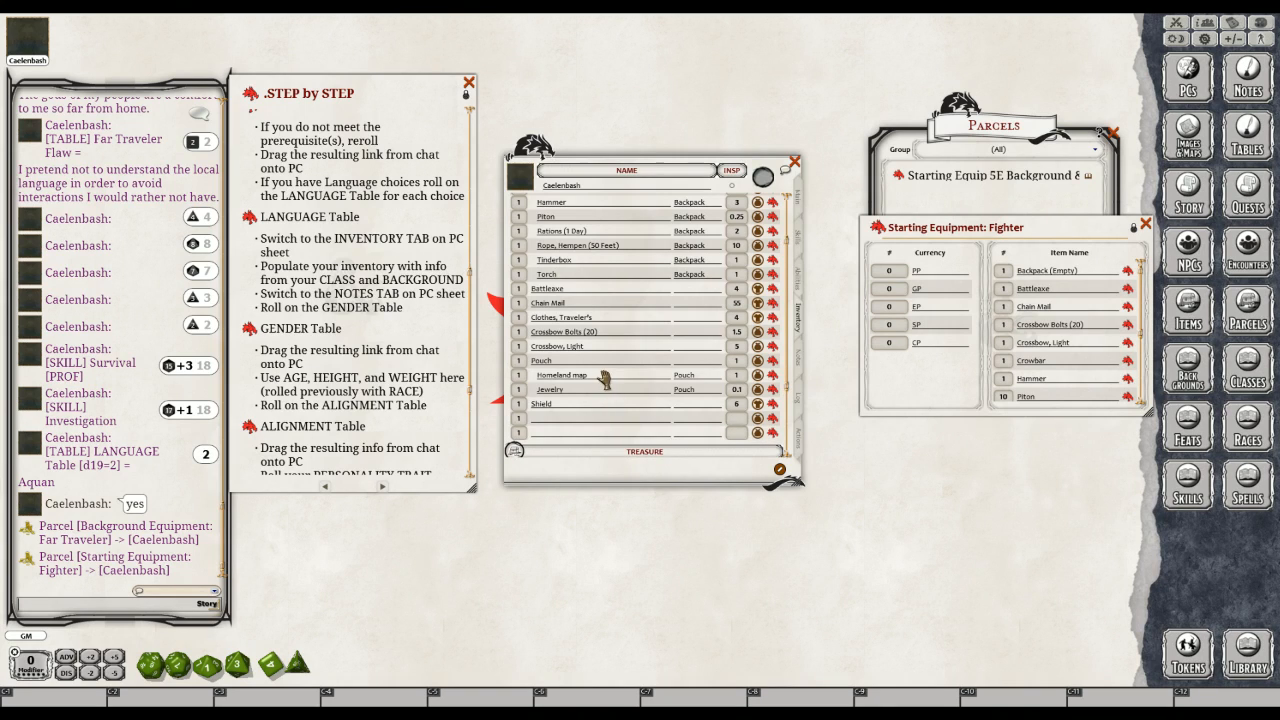
pyautogui.click(773, 376)
# Delete the two blank item rows below the Shield in the inventory
pyautogui.click(540, 419)
pyautogui.rightClick(540, 425)
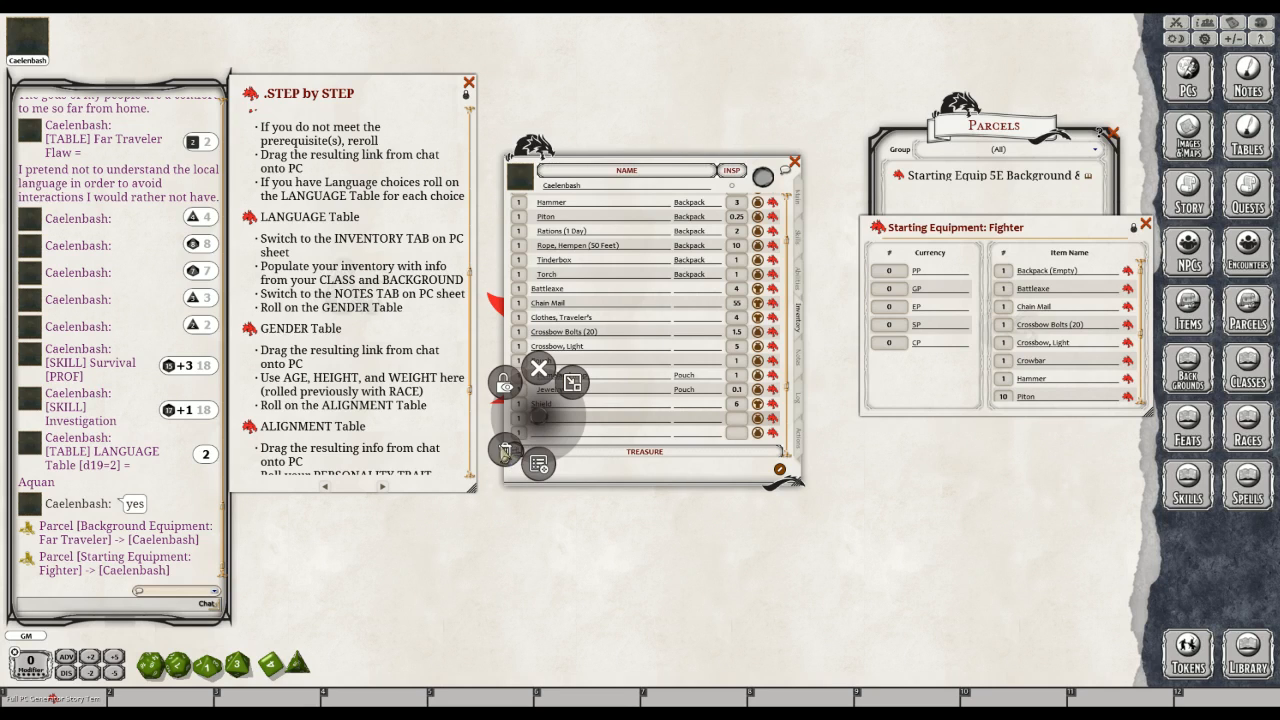
pyautogui.click(460, 450)
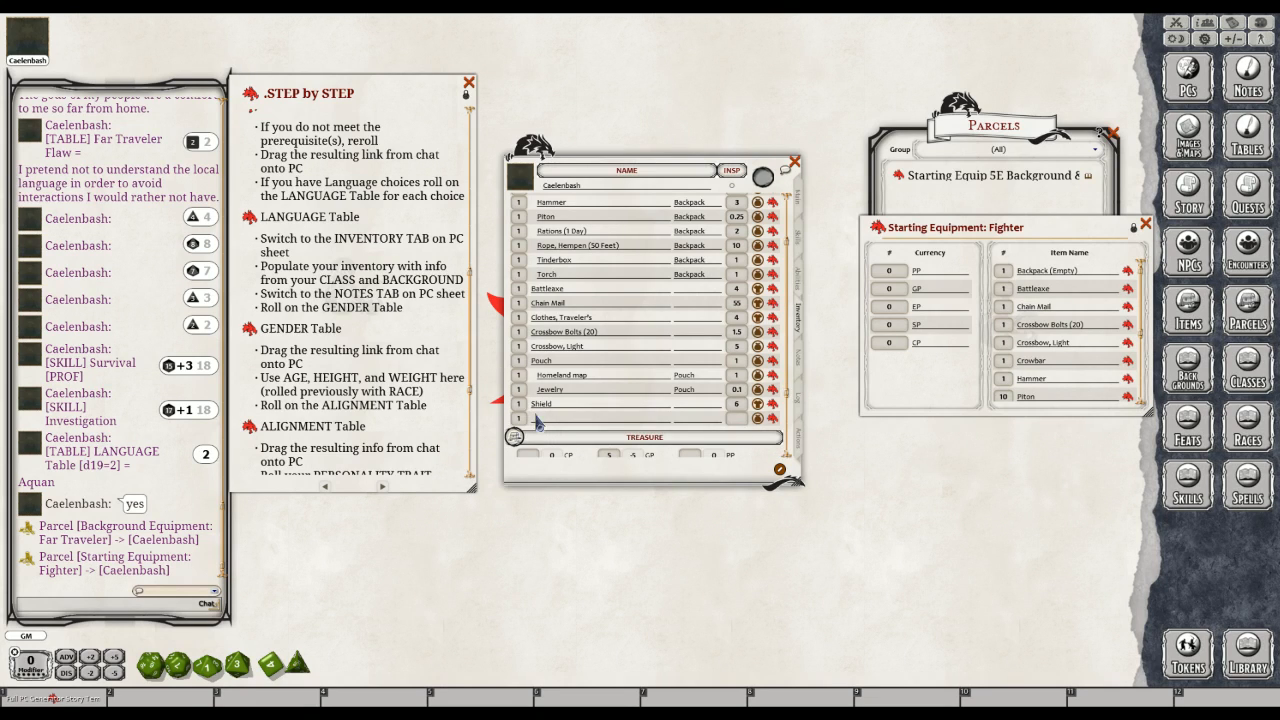
pyautogui.rightClick(536, 422)
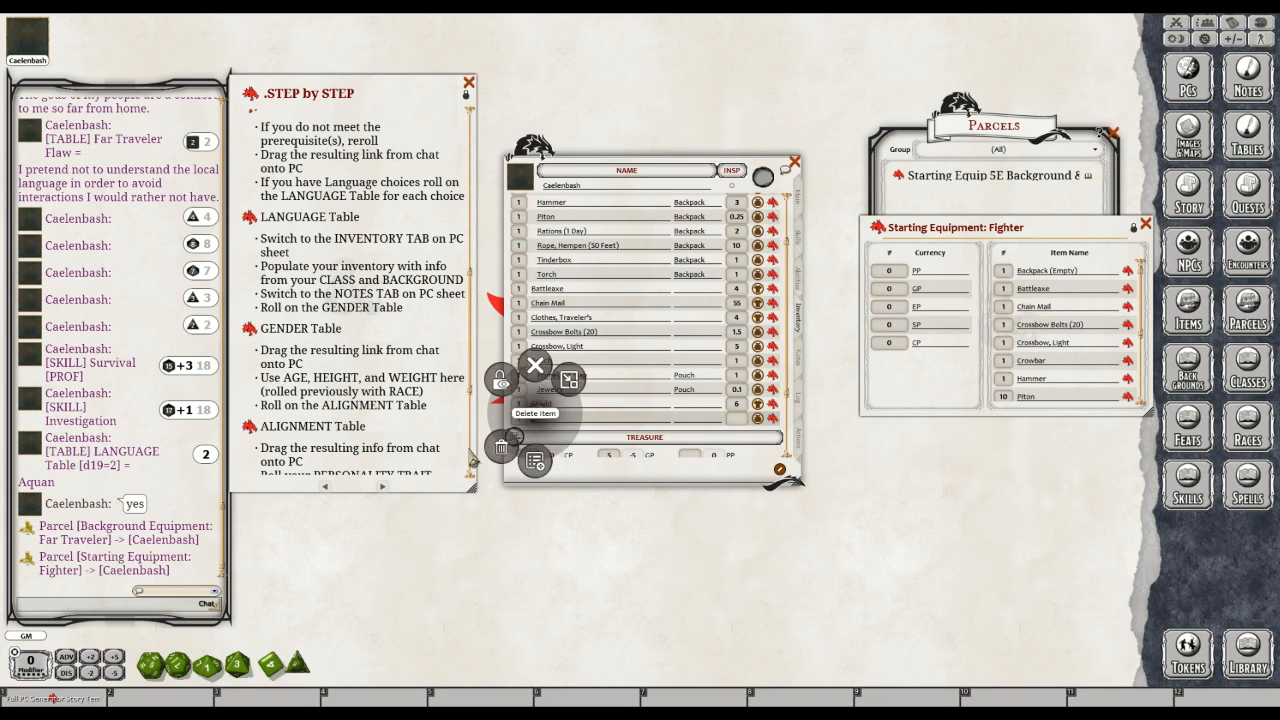
pyautogui.click(453, 448)
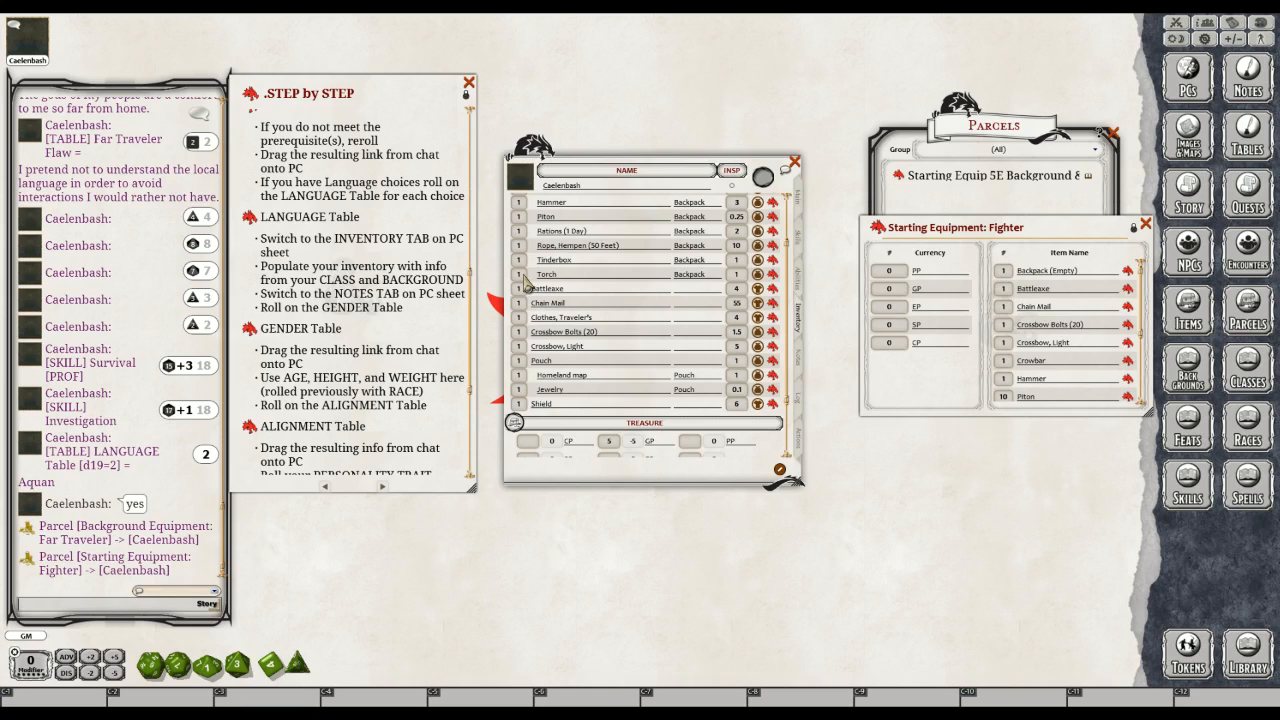
# Look over the cleaned-up inventory and set the light crossbow's ammo to 20 among the character's weapon actions
pyautogui.scroll(2, 543, 287)
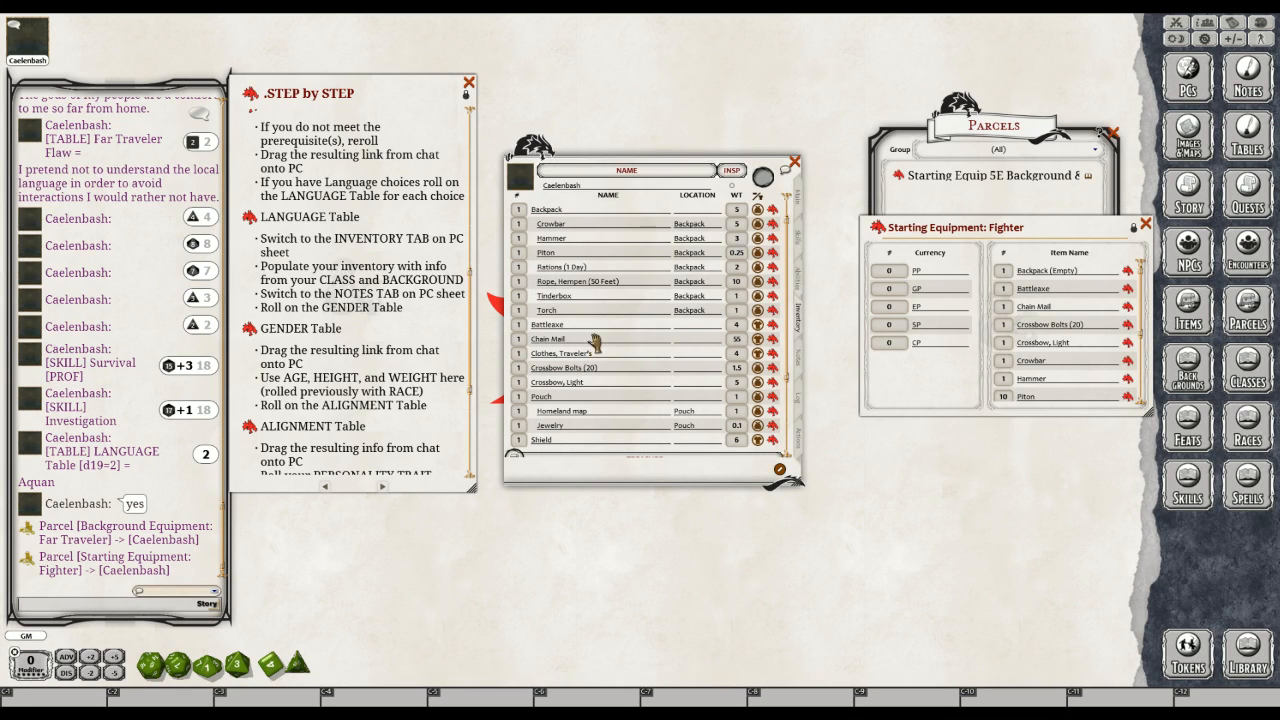
pyautogui.scroll(-1, 595, 343)
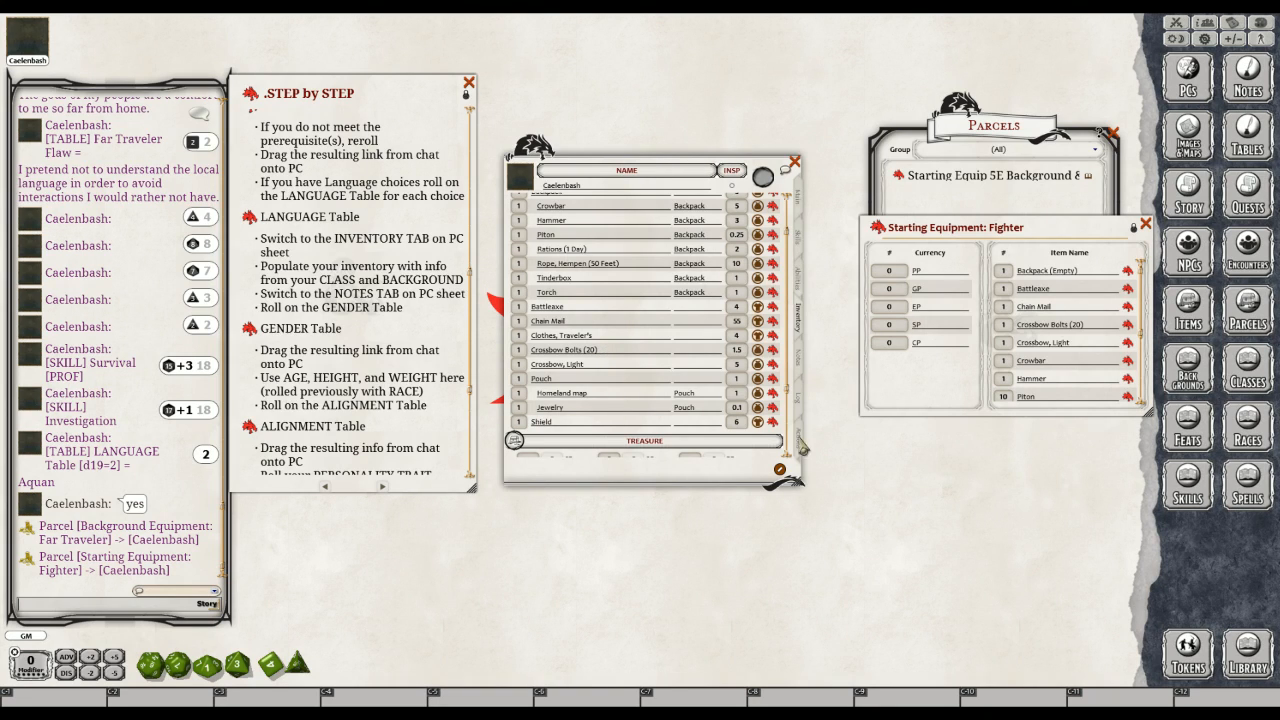
pyautogui.click(798, 442)
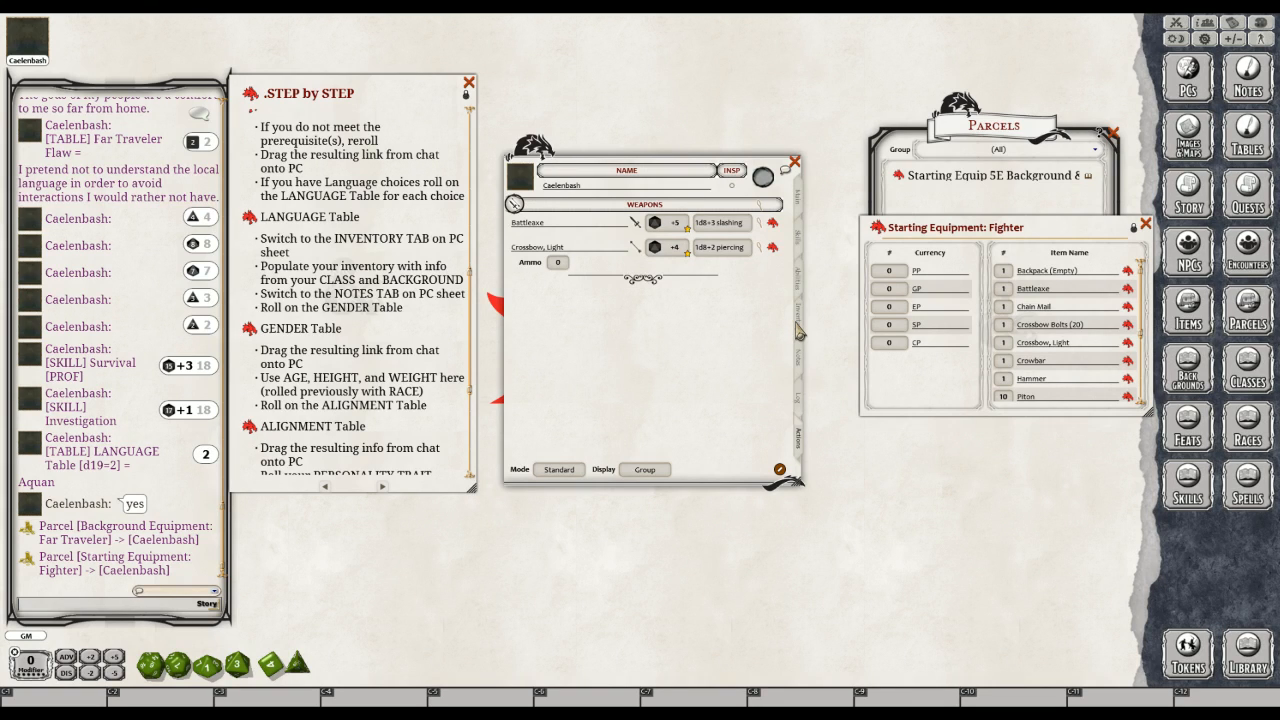
pyautogui.click(557, 266)
pyautogui.write('20')
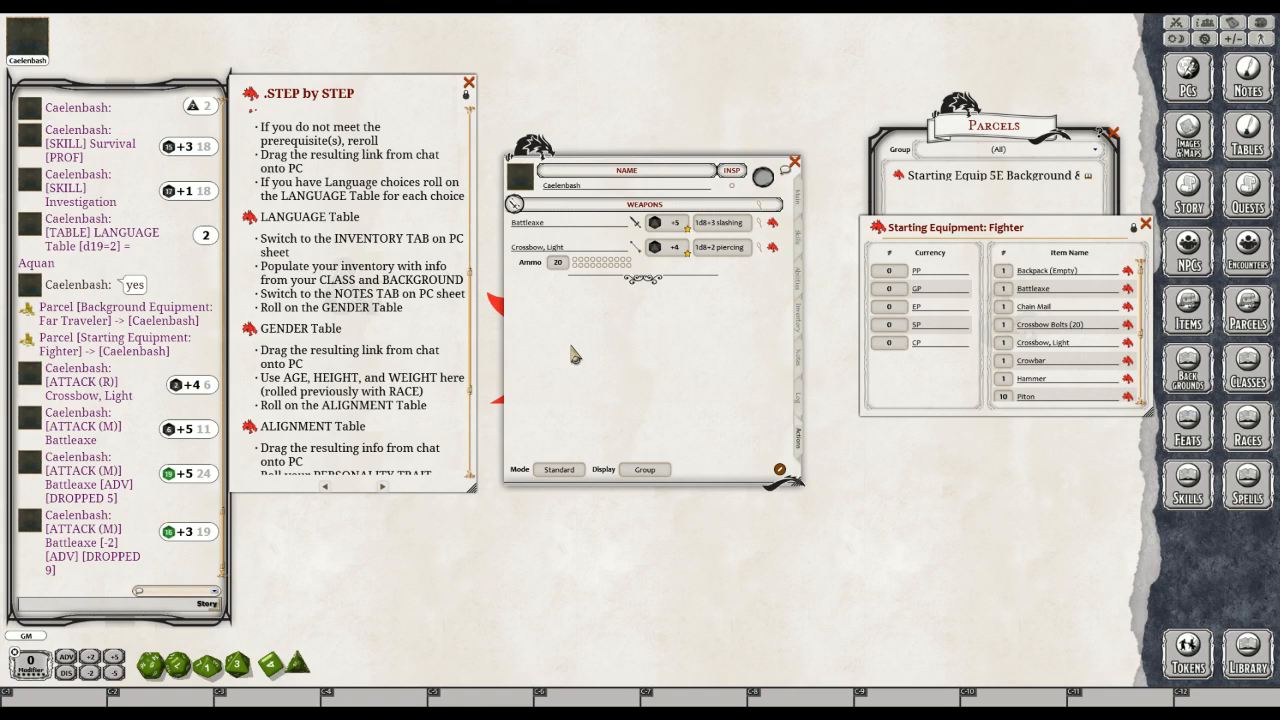
# Check the Battleaxe's weapon details and add a new weapon entry named "Battleaxe 2H" to the weapons list
pyautogui.click(760, 226)
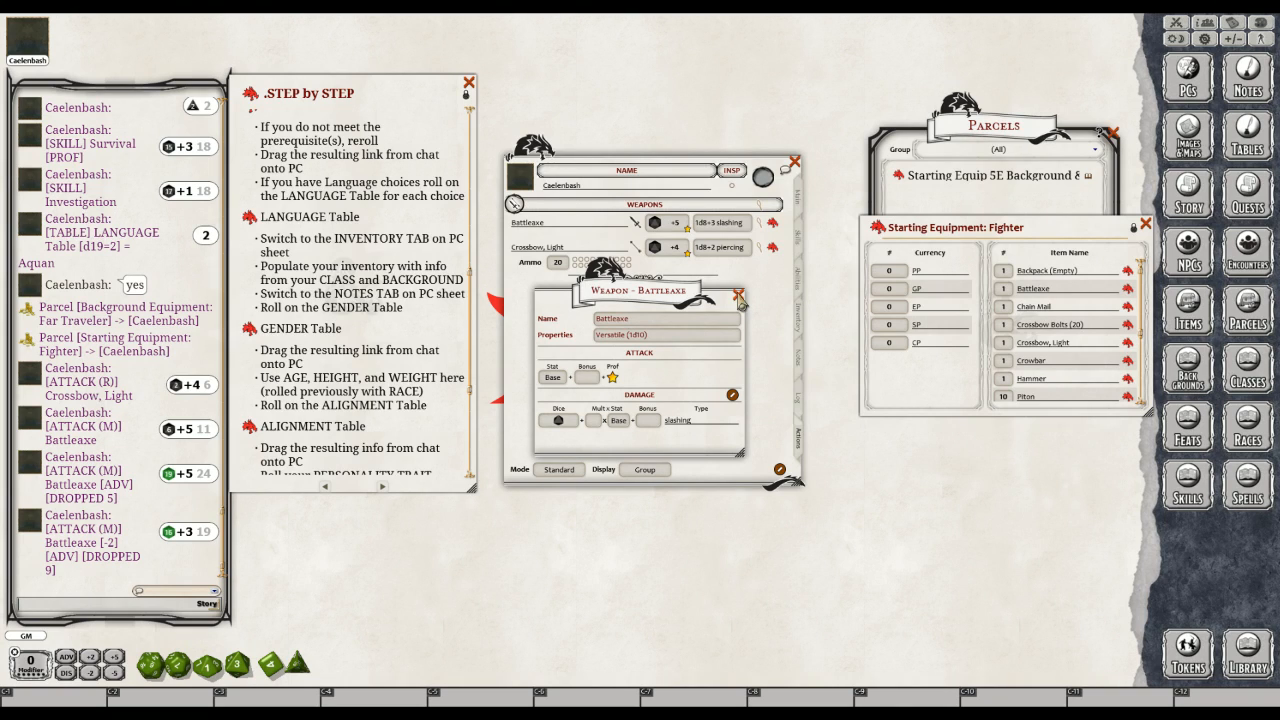
pyautogui.click(738, 297)
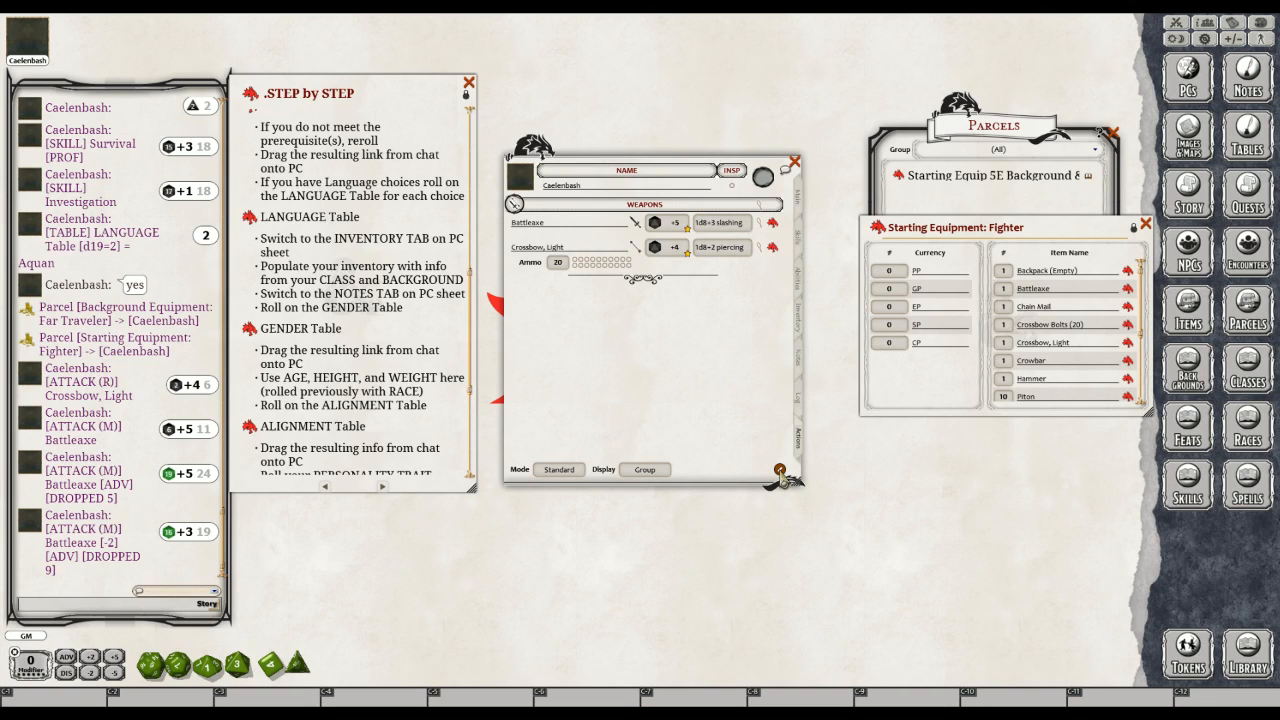
pyautogui.click(781, 470)
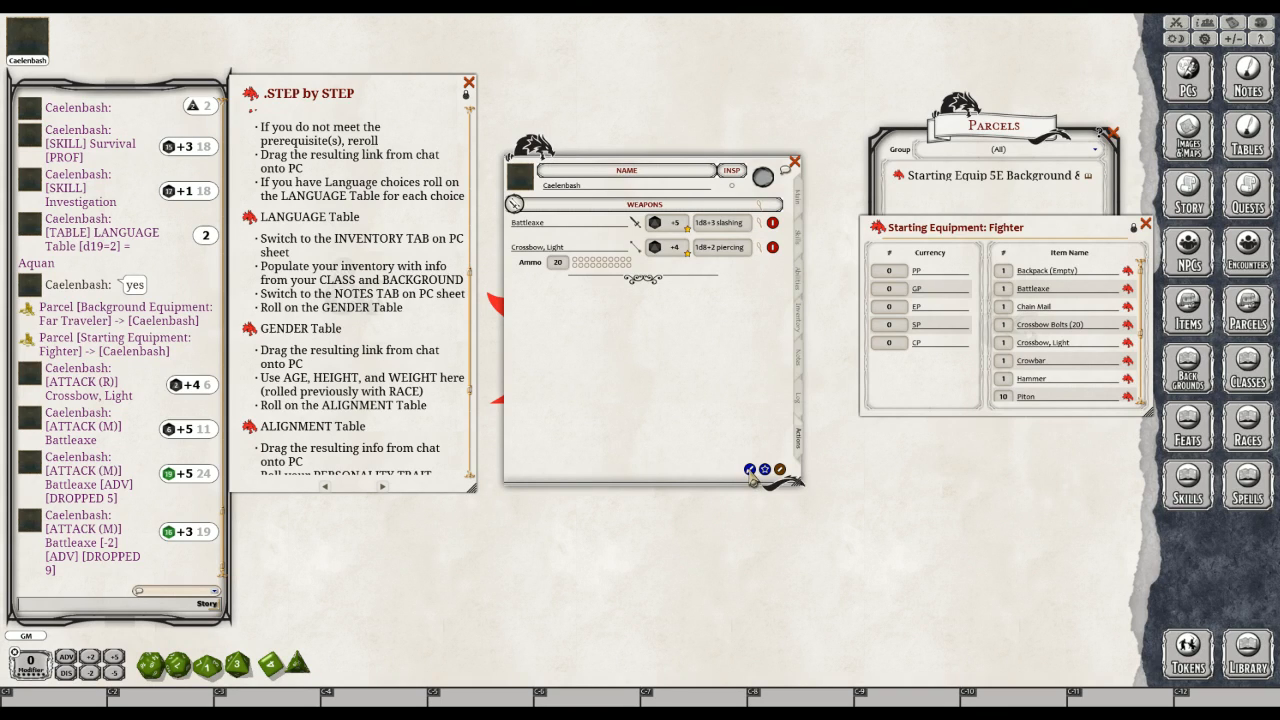
pyautogui.click(751, 471)
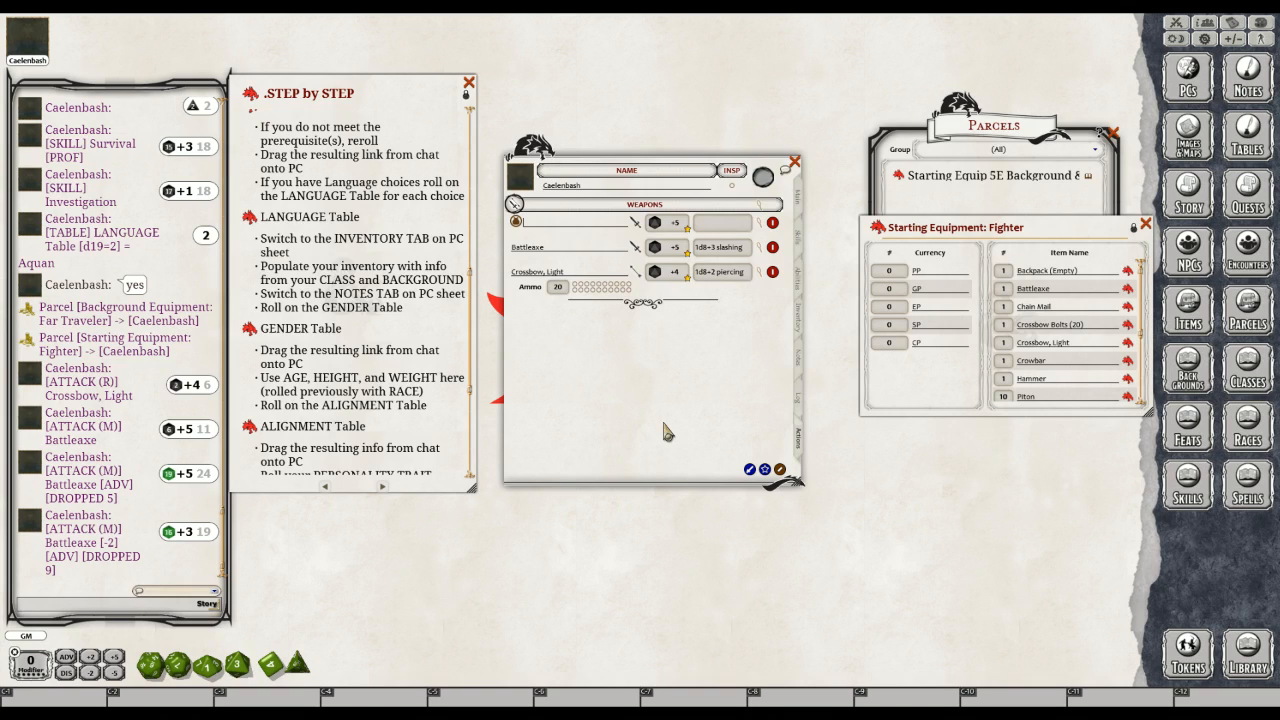
pyautogui.write('Ba')
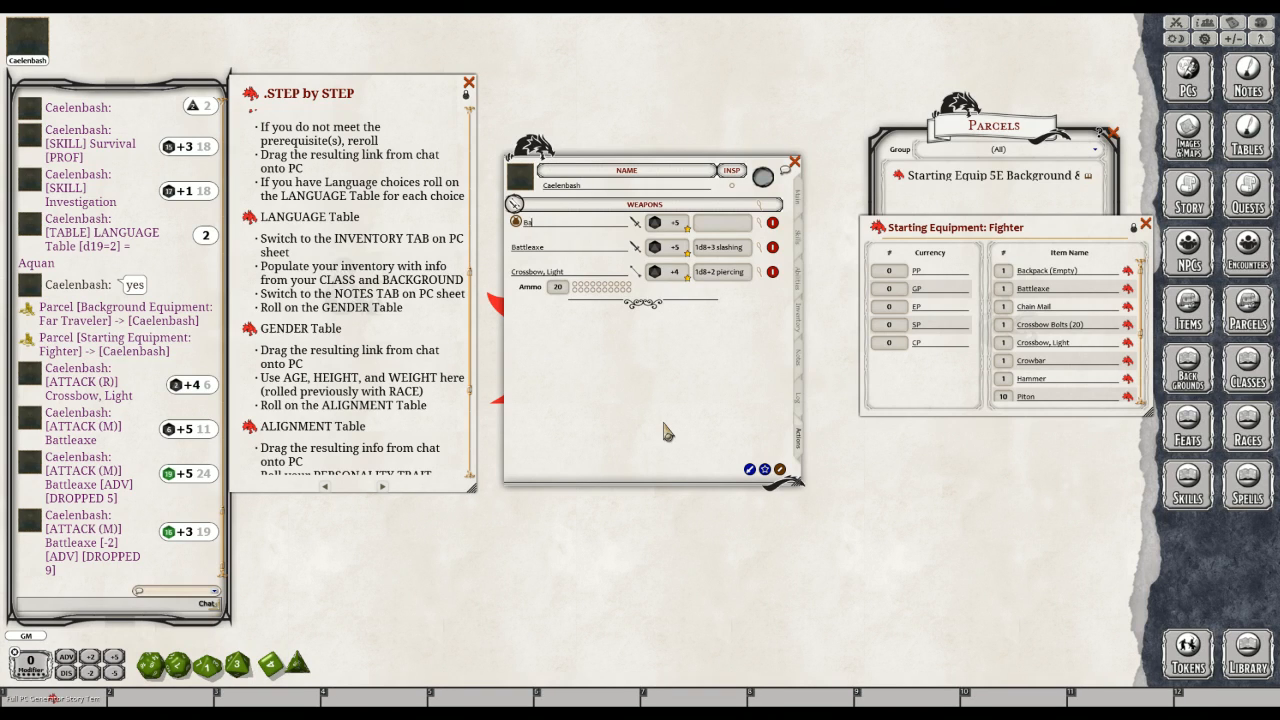
pyautogui.write('ttleaxe')
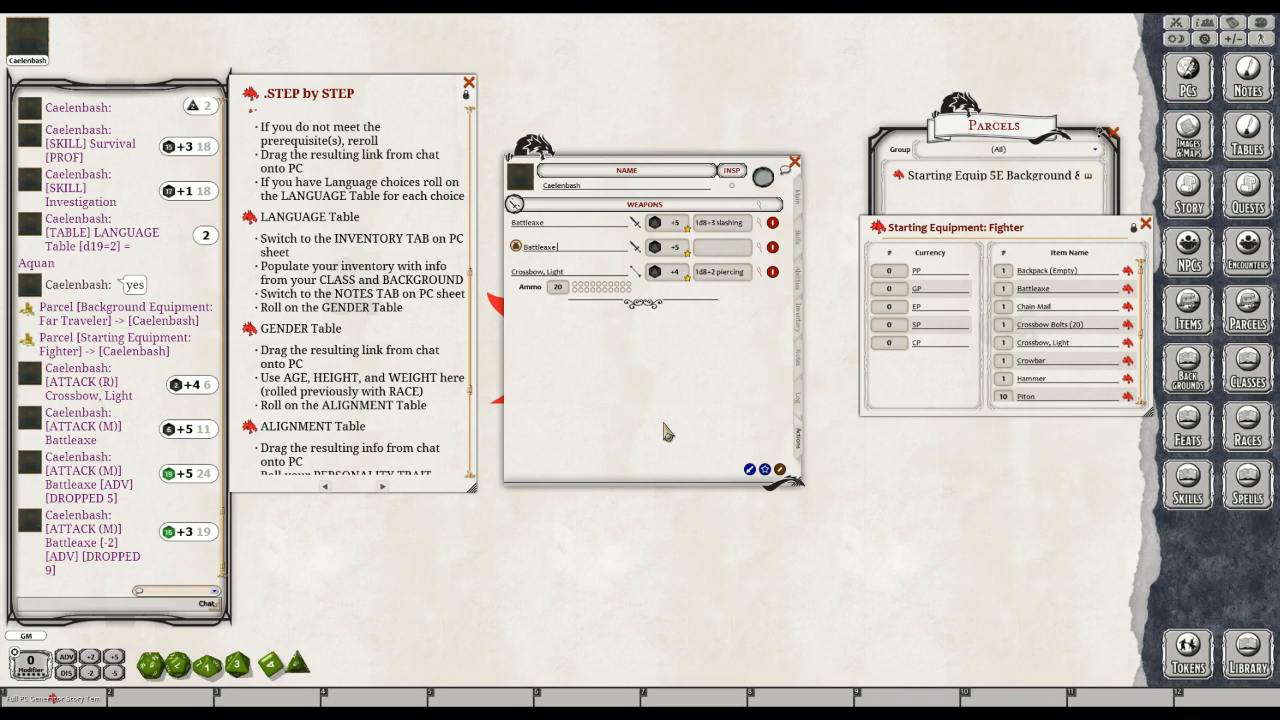
pyautogui.write(' 2H')
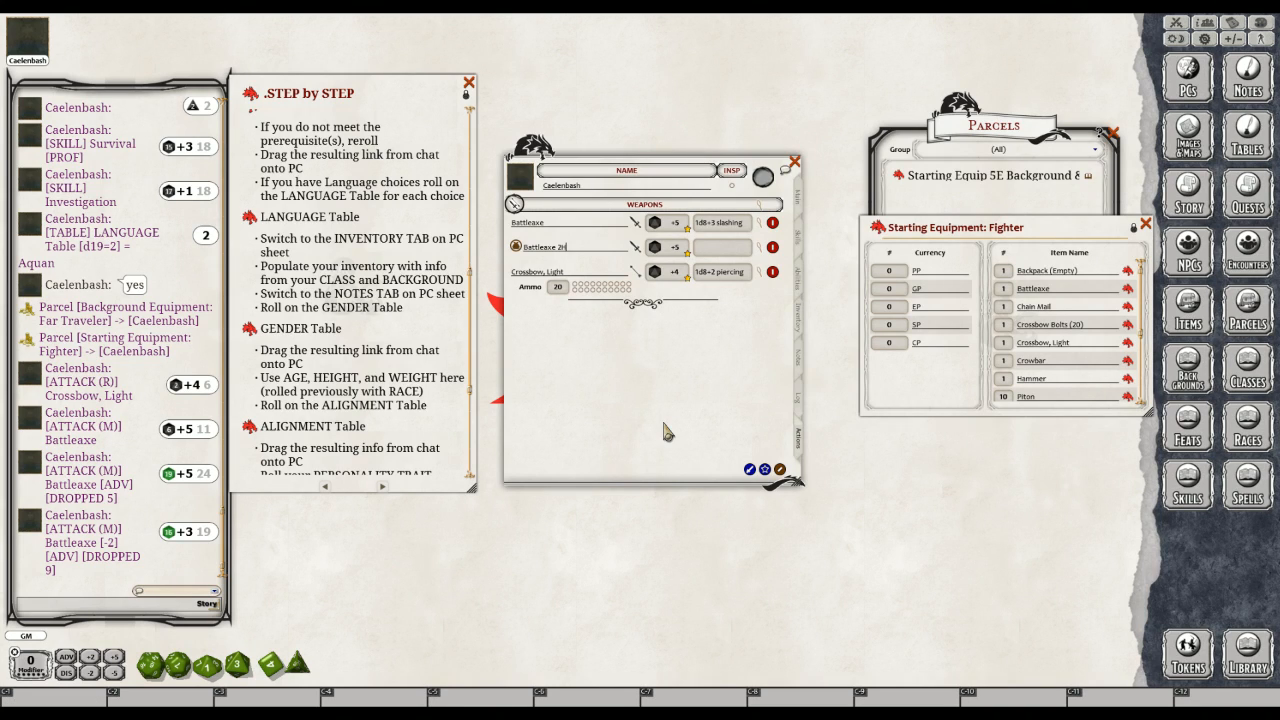
# Add a damage entry to the Battleaxe 2H with one d10, the Base stat and the type "slashing"
pyautogui.click(763, 256)
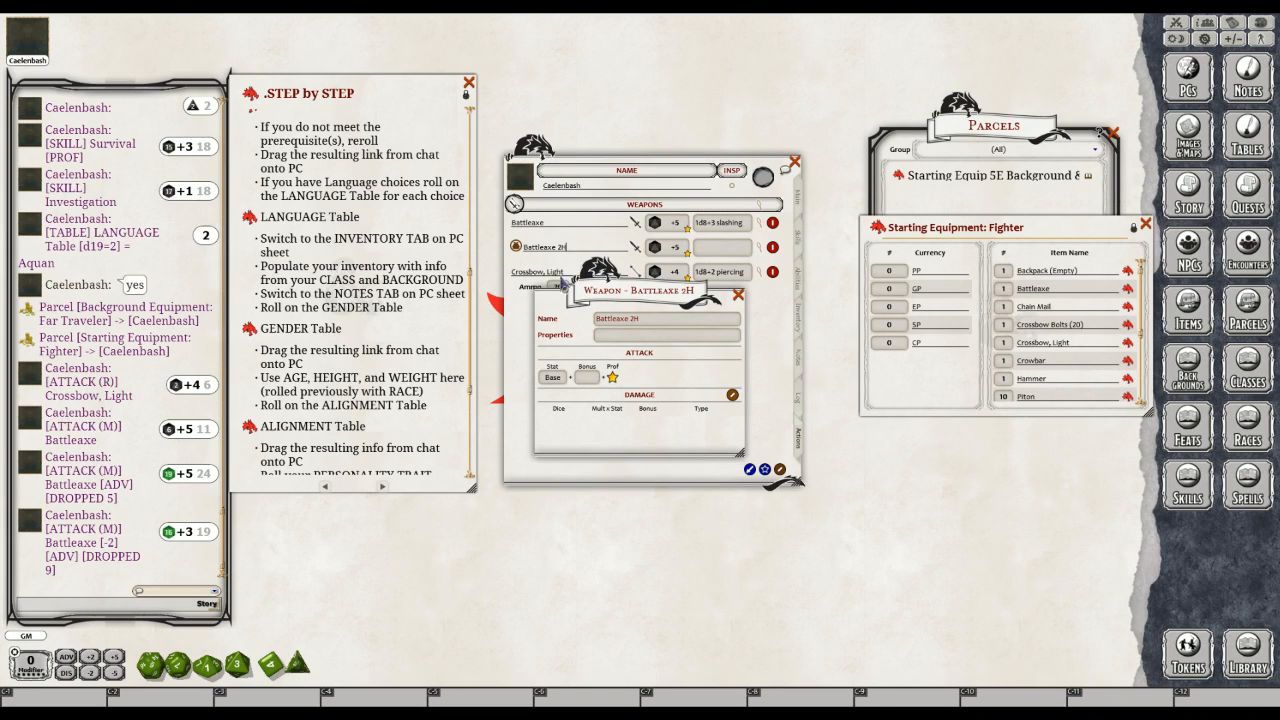
pyautogui.moveTo(564, 284); pyautogui.dragTo(383, 362)
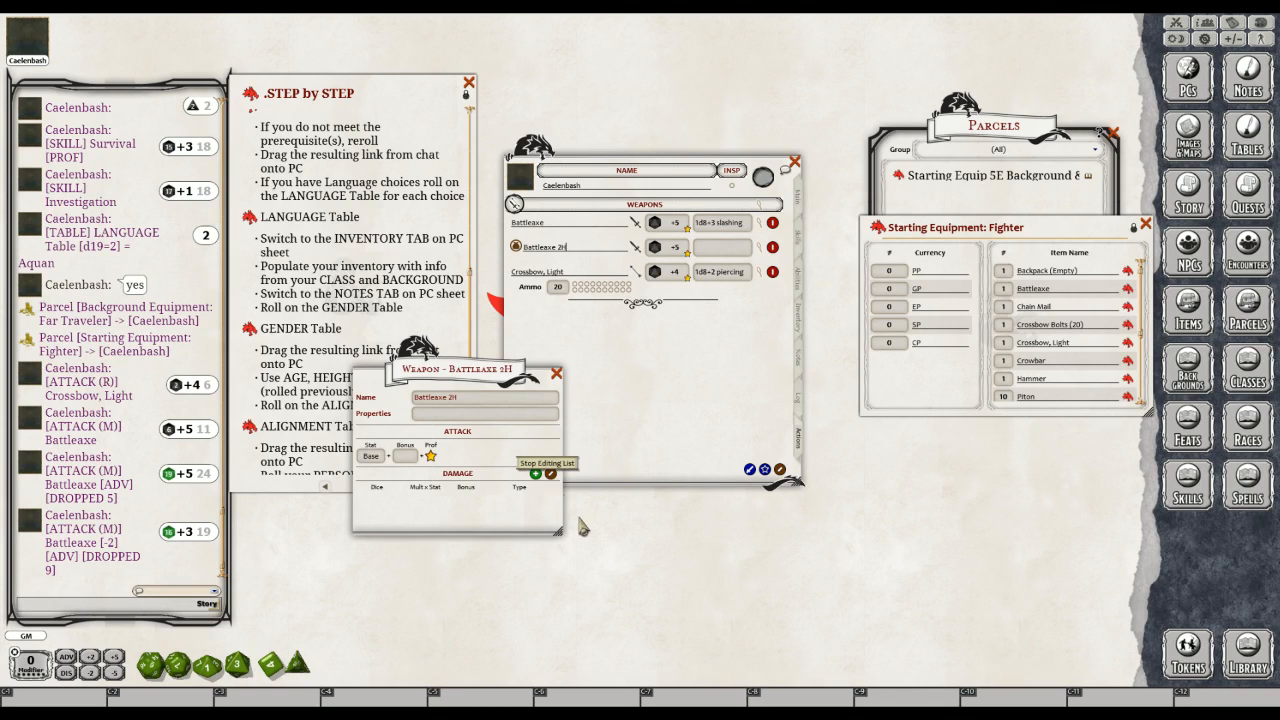
pyautogui.click(551, 474)
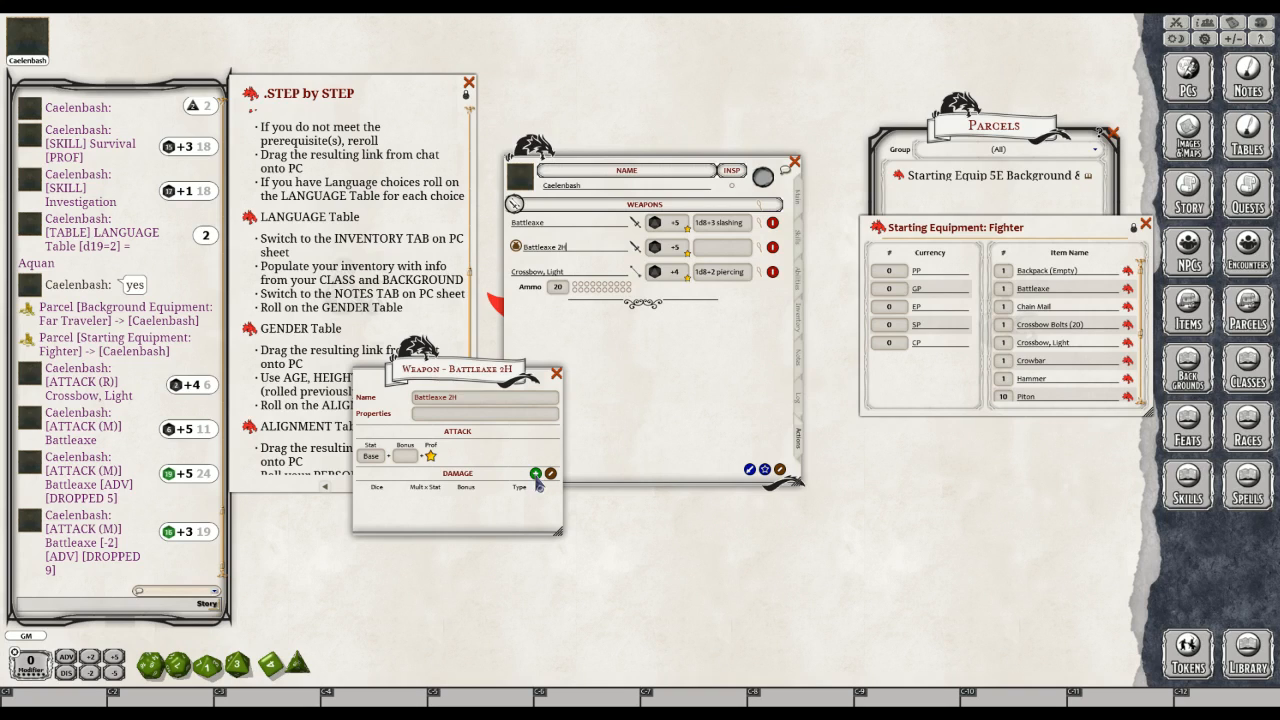
pyautogui.click(536, 476)
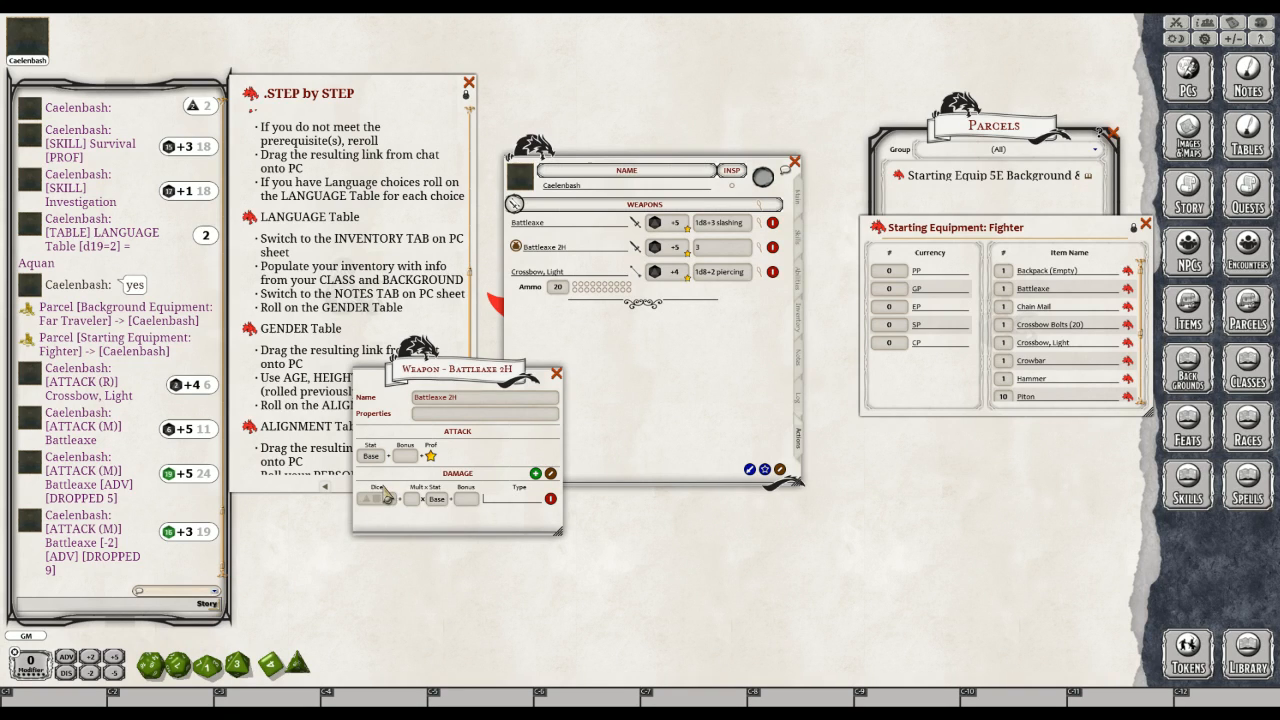
pyautogui.moveTo(234, 657); pyautogui.dragTo(374, 500)
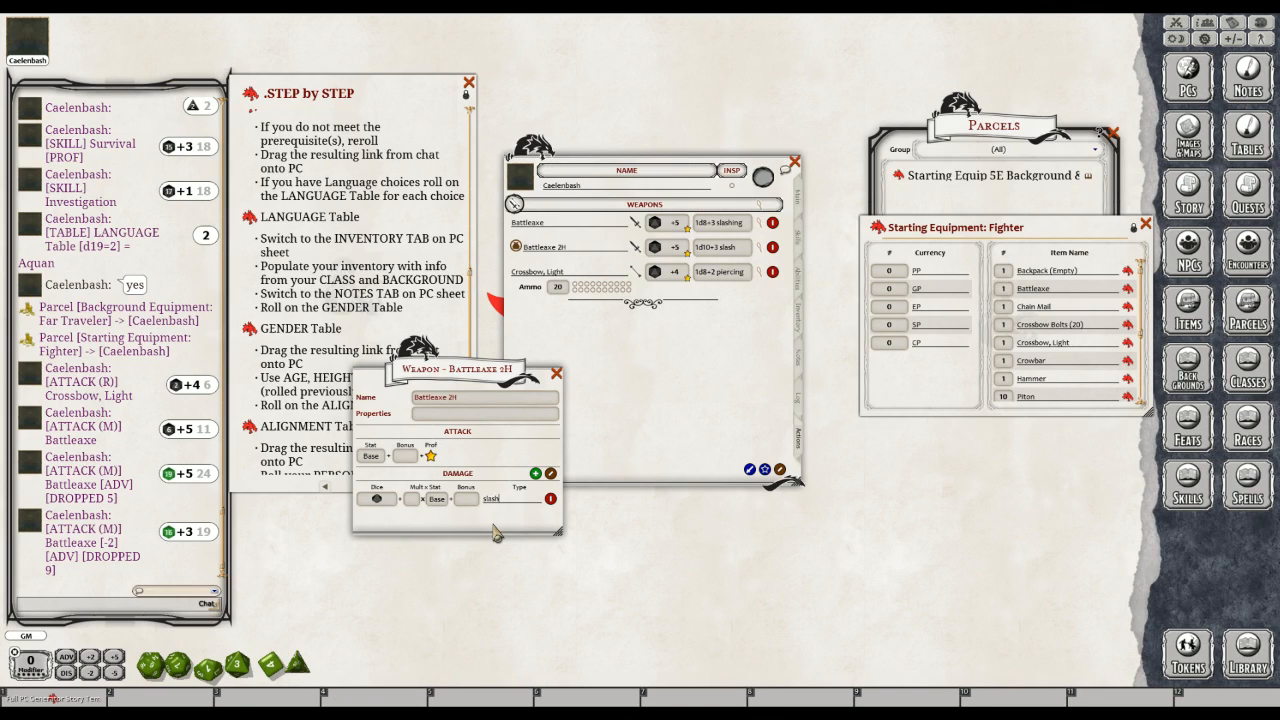
pyautogui.write('ing')
pyautogui.press('ctrl')
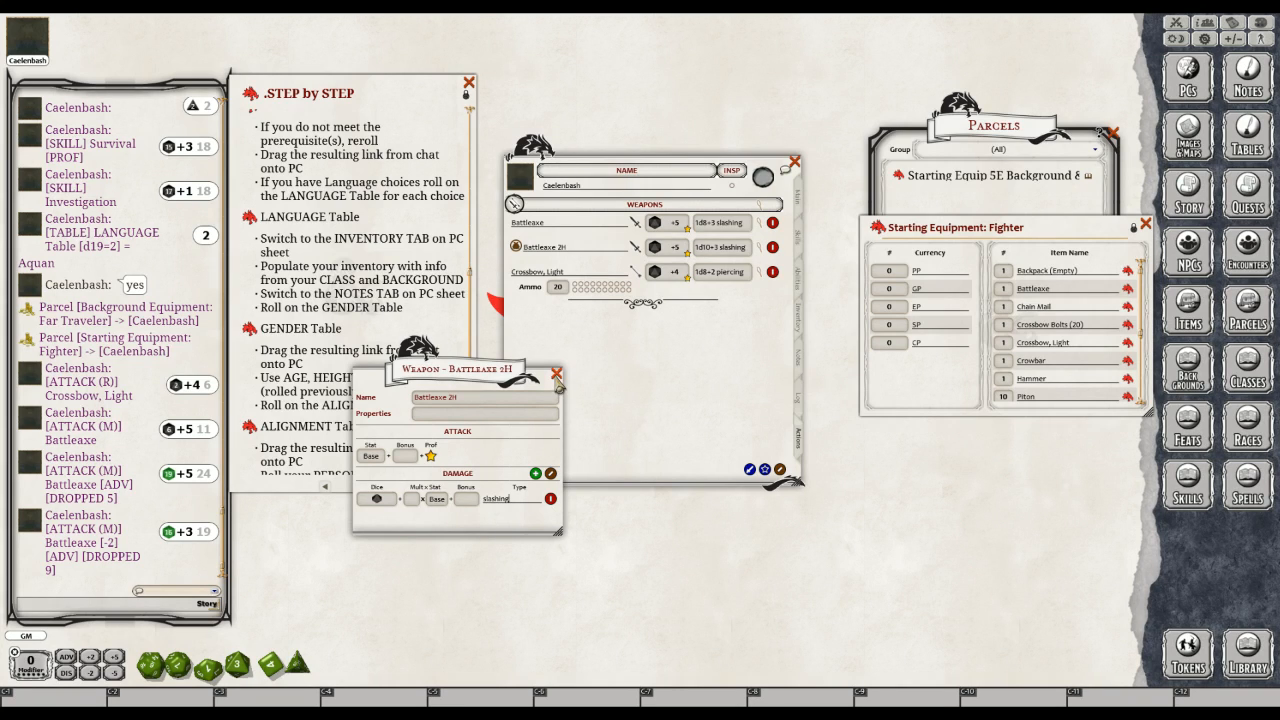
pyautogui.click(556, 376)
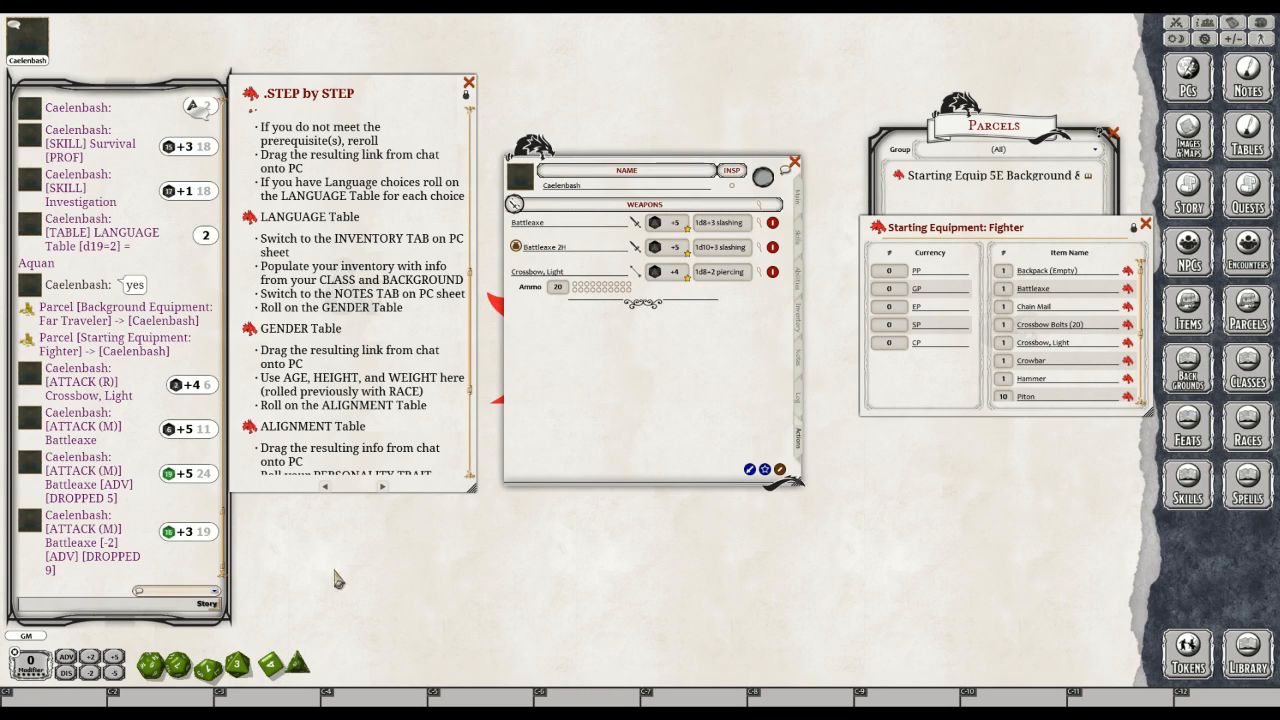
# Mark the Battleaxe 2H as equipped and review the character's inventory and main statistics before returning to the weapons
pyautogui.click(516, 247)
pyautogui.click(802, 324)
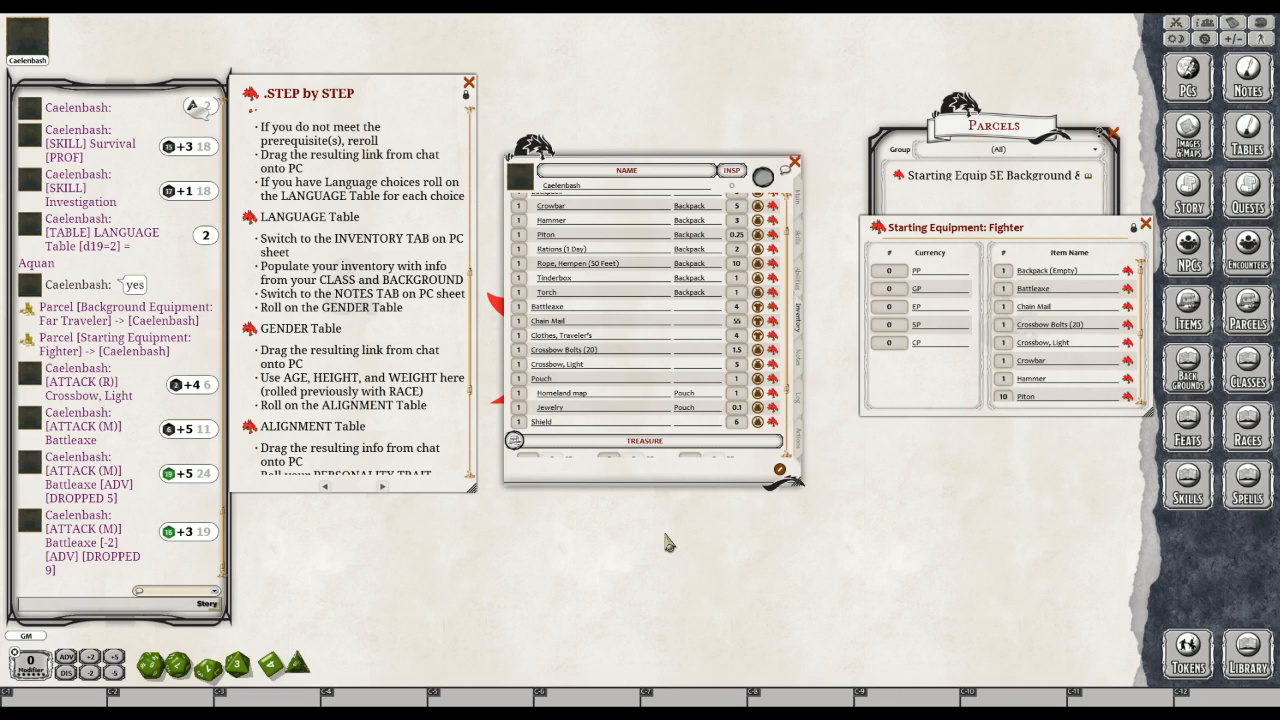
pyautogui.click(799, 199)
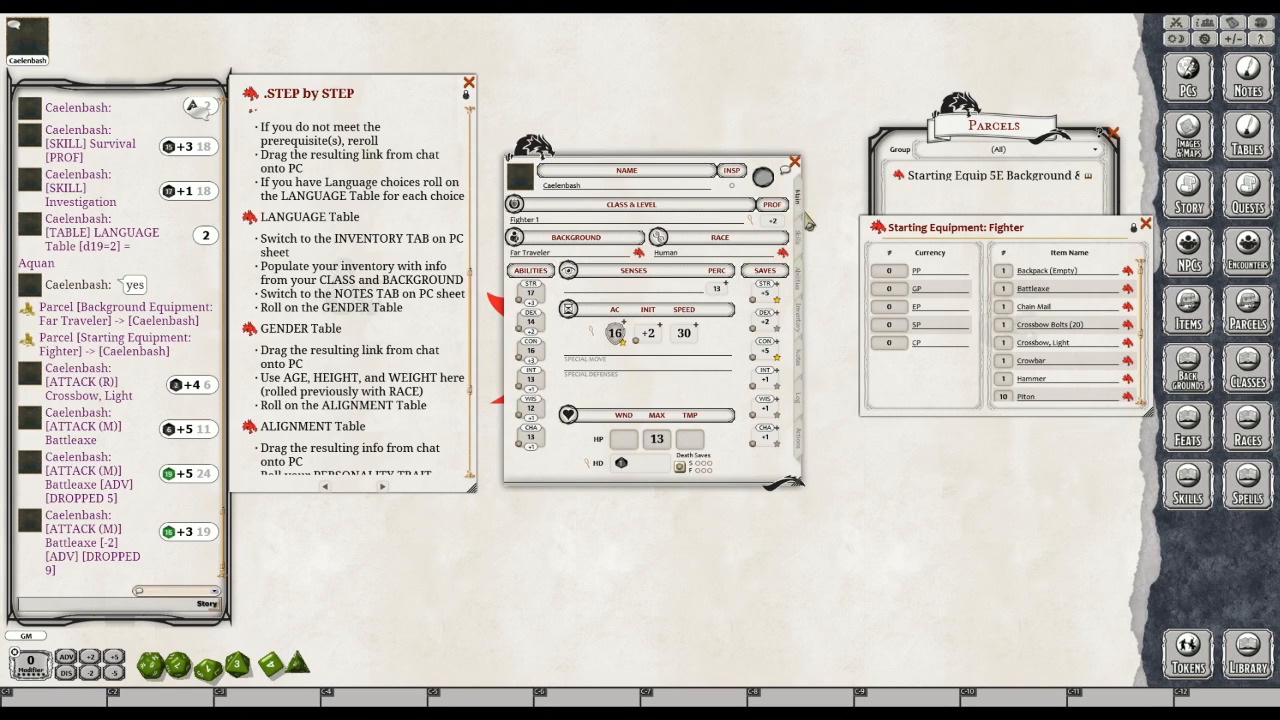
pyautogui.click(799, 439)
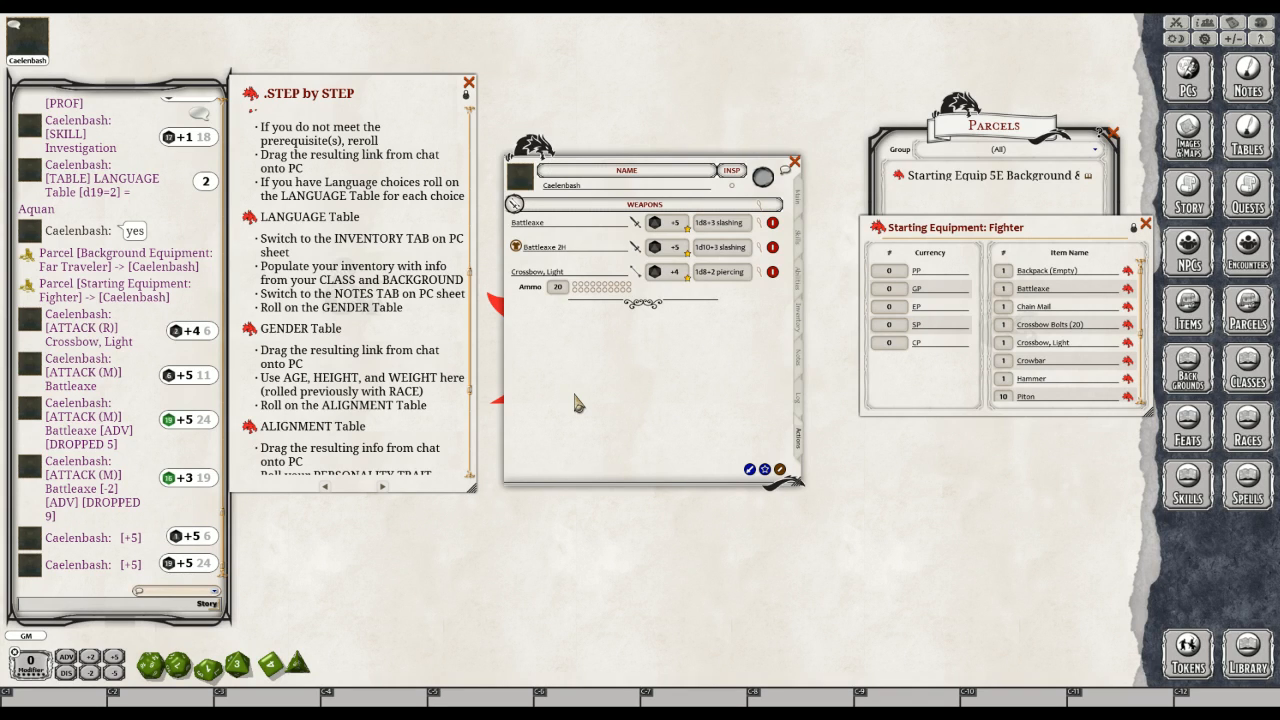
# Finish editing the weapons list and close the Starting Equipment: Fighter parcel together with the parcels list
pyautogui.click(780, 470)
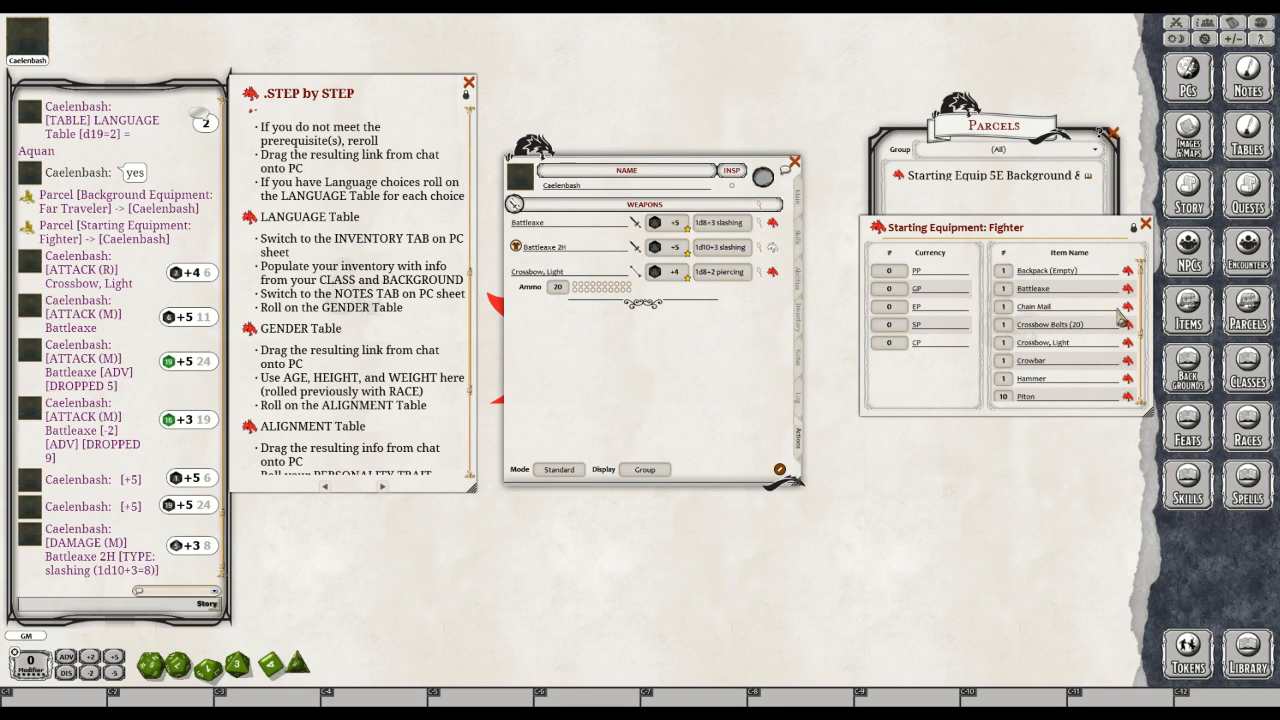
pyautogui.click(1145, 224)
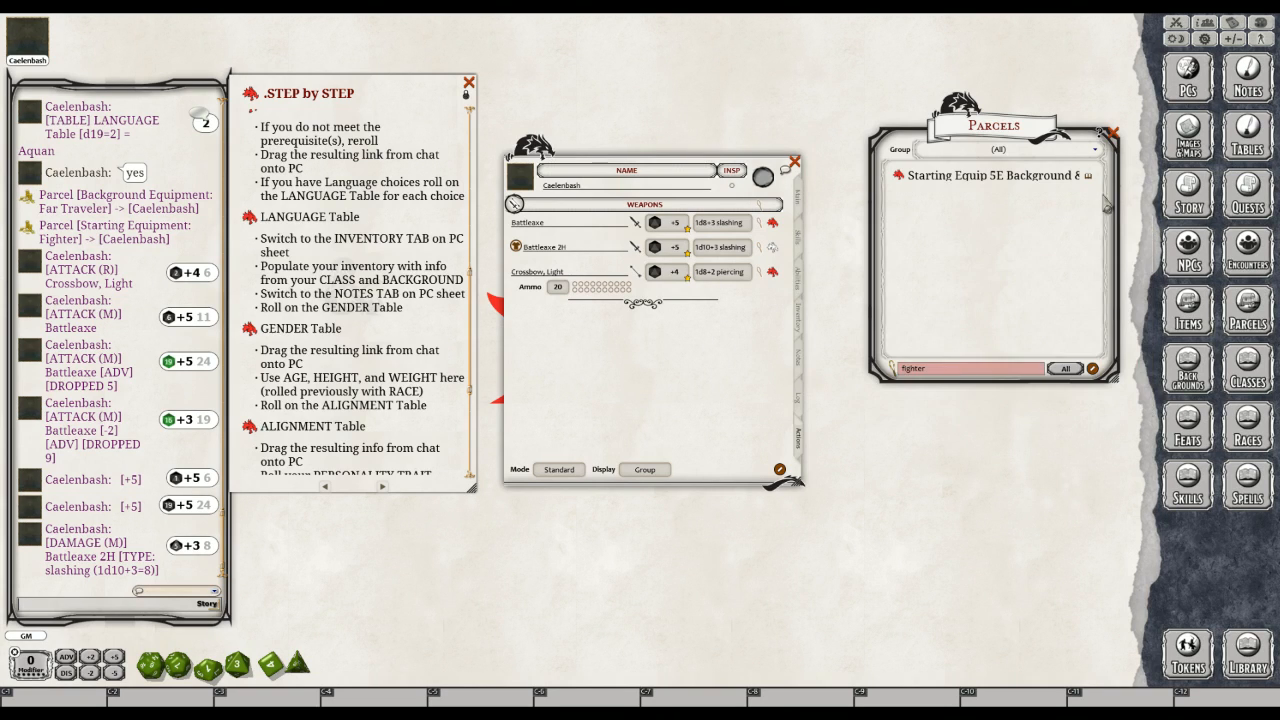
pyautogui.click(1112, 133)
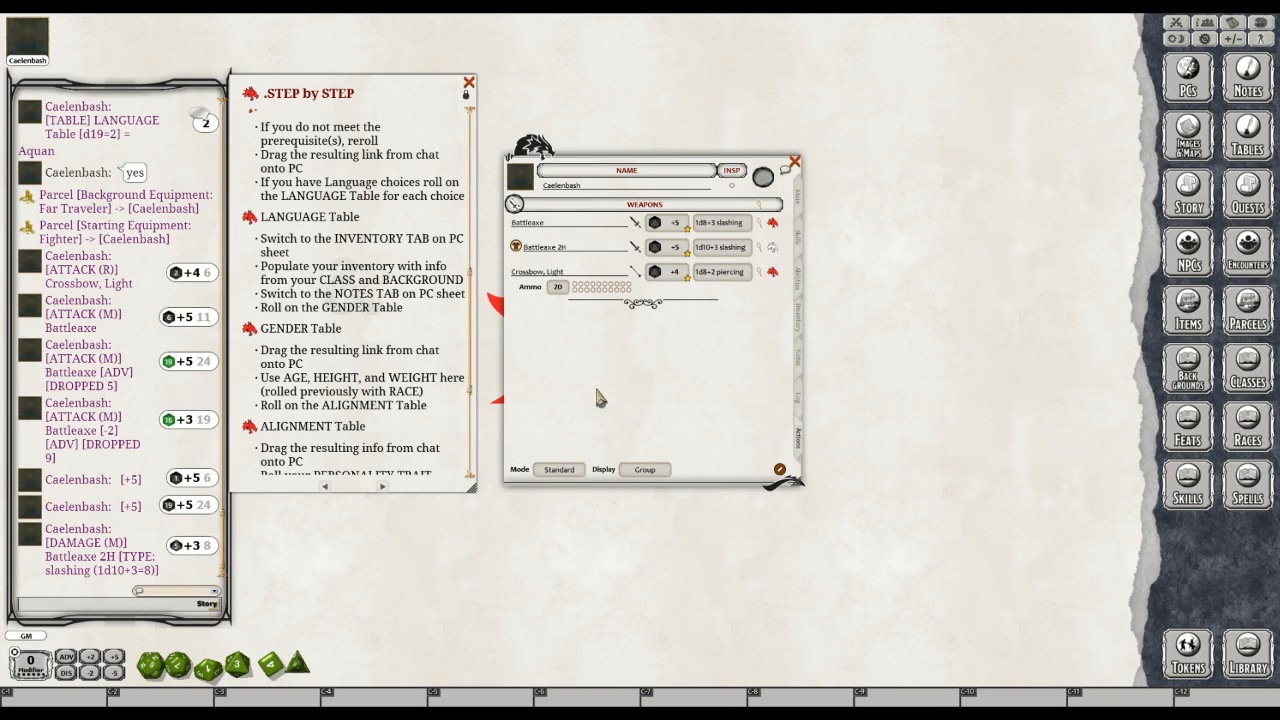
# Compare the weapons shown in Combat and Standard mode, checking the equipped items in the inventory, and return to Standard mode
pyautogui.click(557, 470)
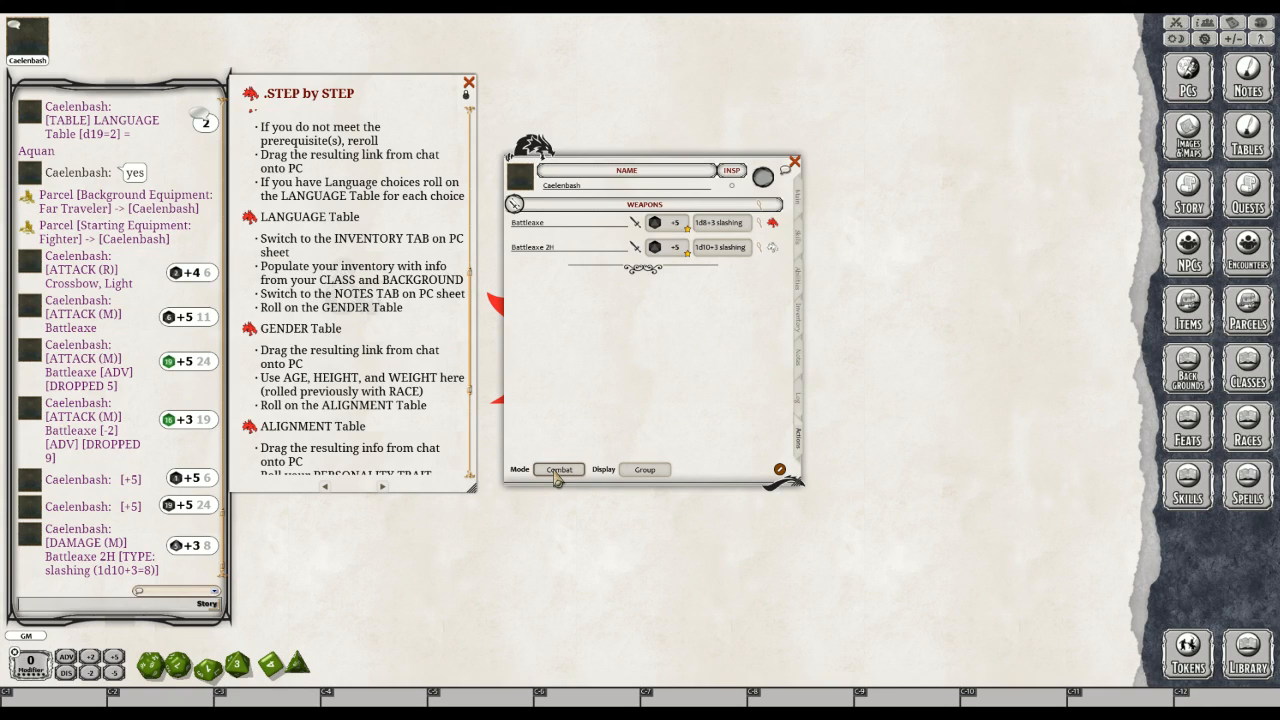
pyautogui.click(558, 470)
pyautogui.click(558, 472)
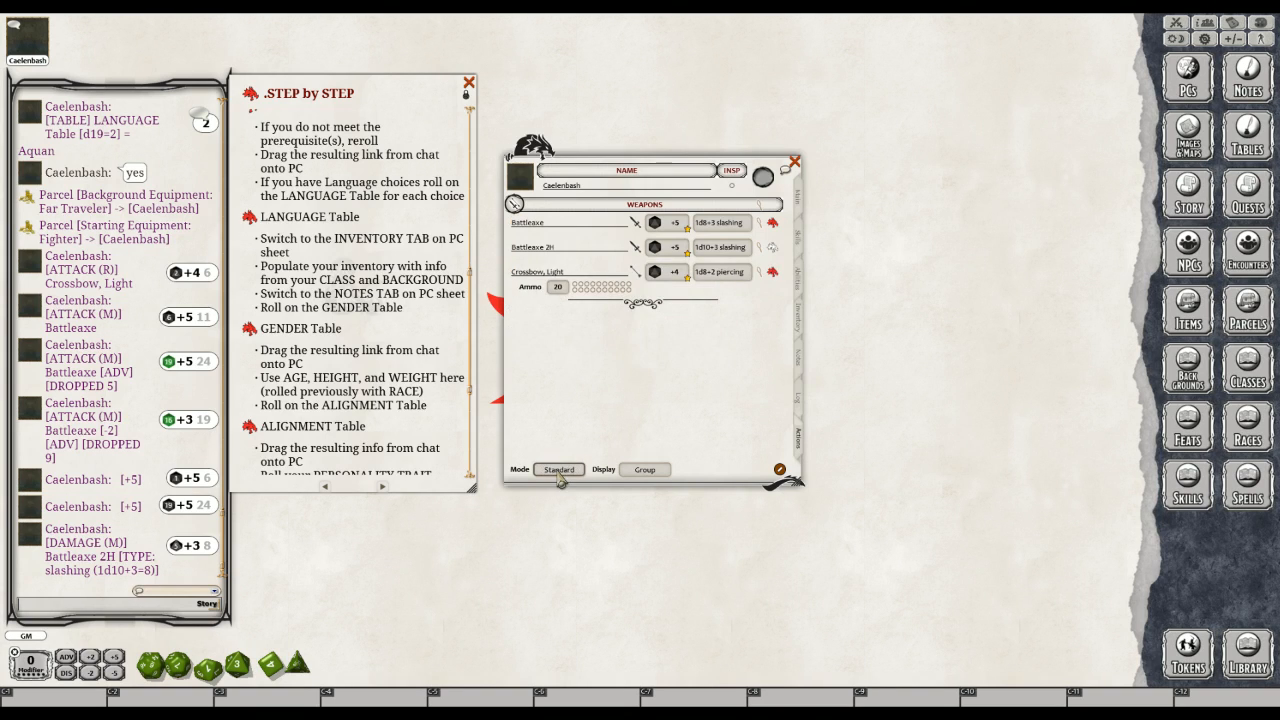
pyautogui.click(800, 327)
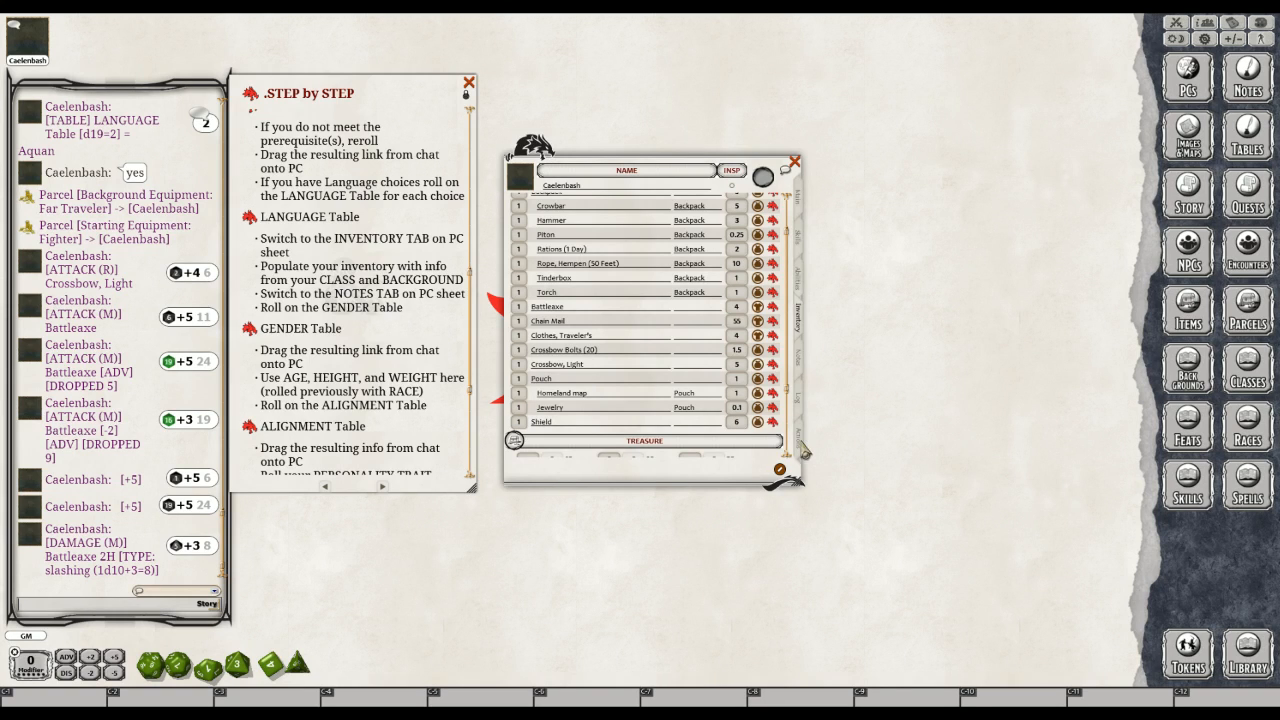
pyautogui.click(804, 446)
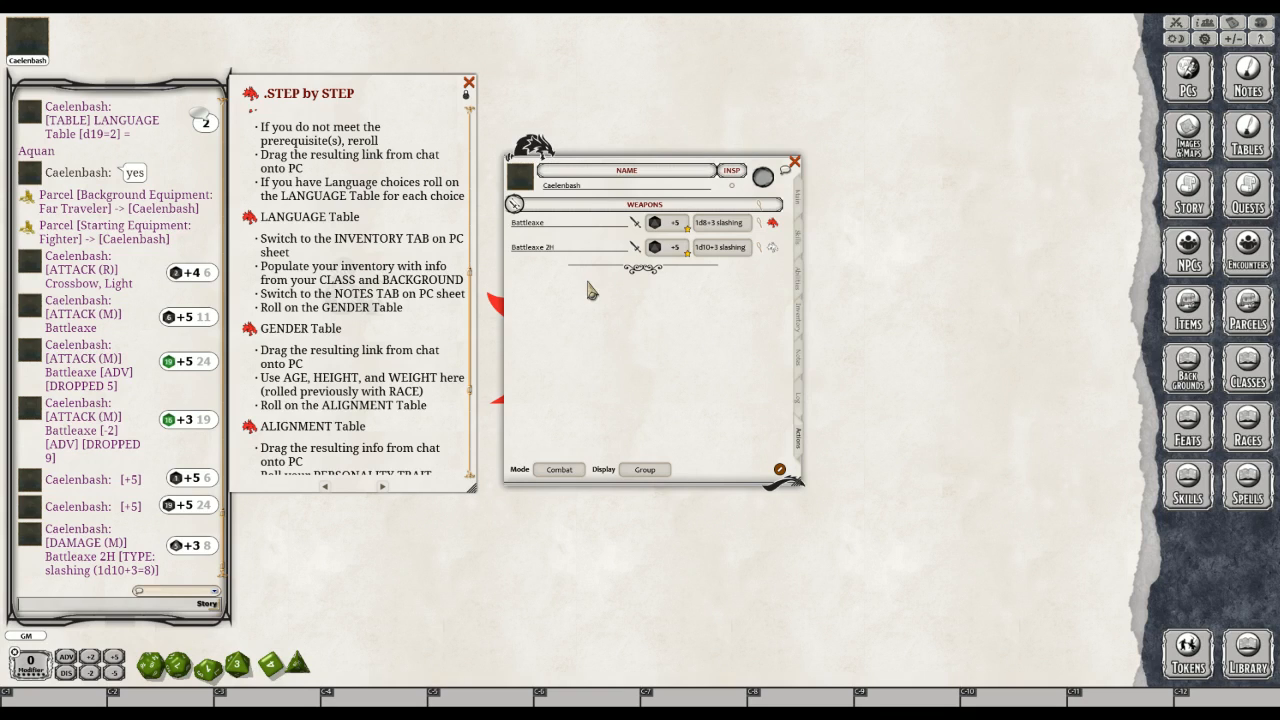
pyautogui.click(559, 470)
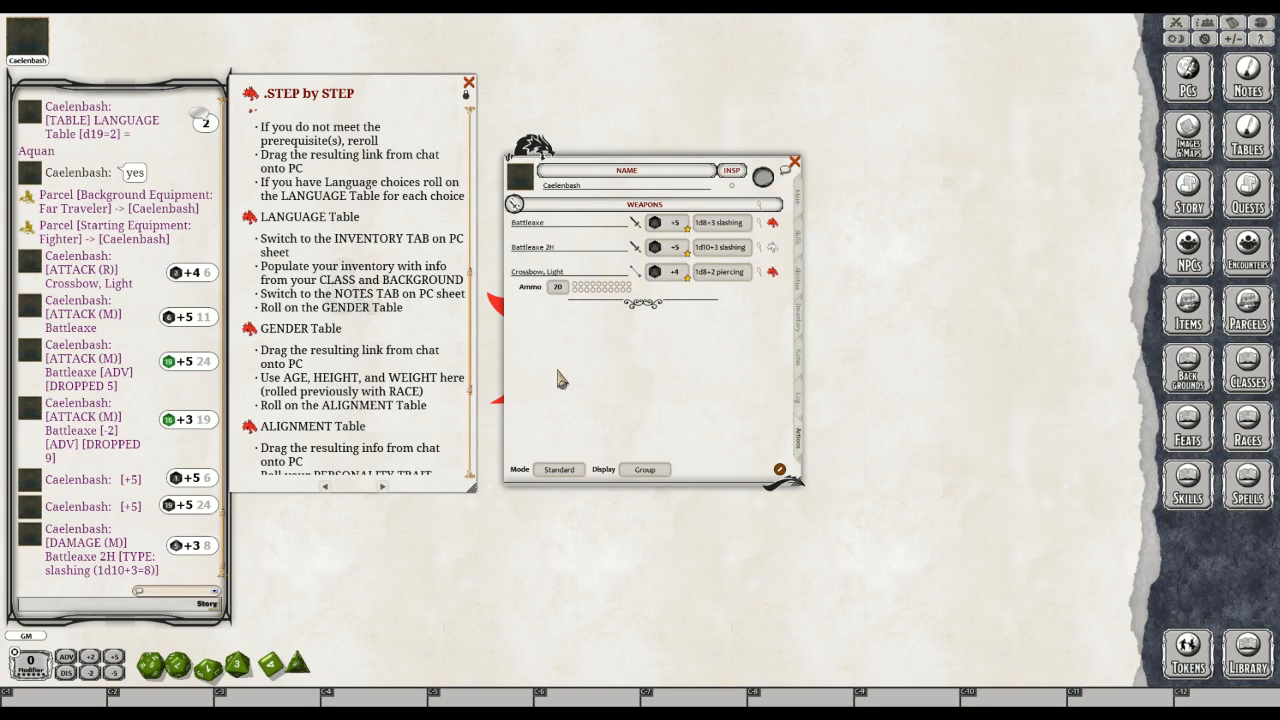
# Compare the weapon list's display options, returning to Group, and set the weapons mode to Combat
pyautogui.click(645, 470)
pyautogui.click(645, 470)
pyautogui.click(559, 469)
pyautogui.click(559, 470)
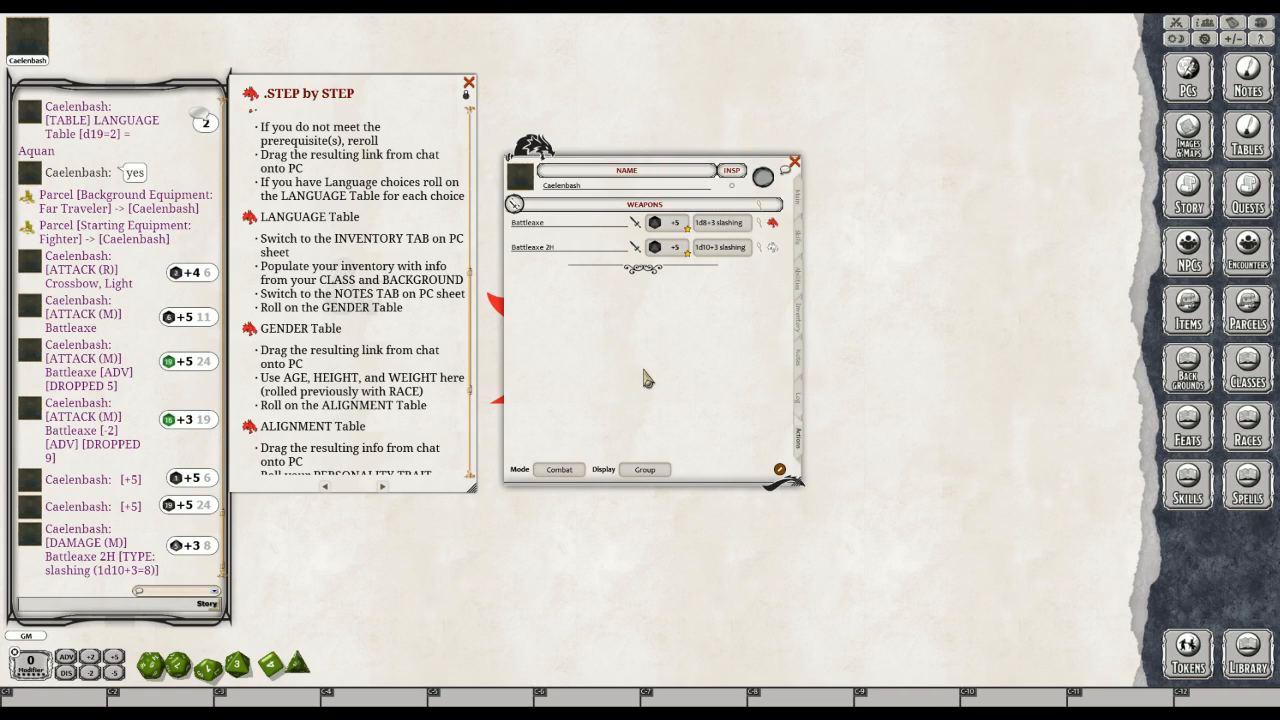
# Compare the weapons offered in Combat mode with the Light Crossbow equipped and with the Battleaxe equipped in the inventory
pyautogui.click(801, 320)
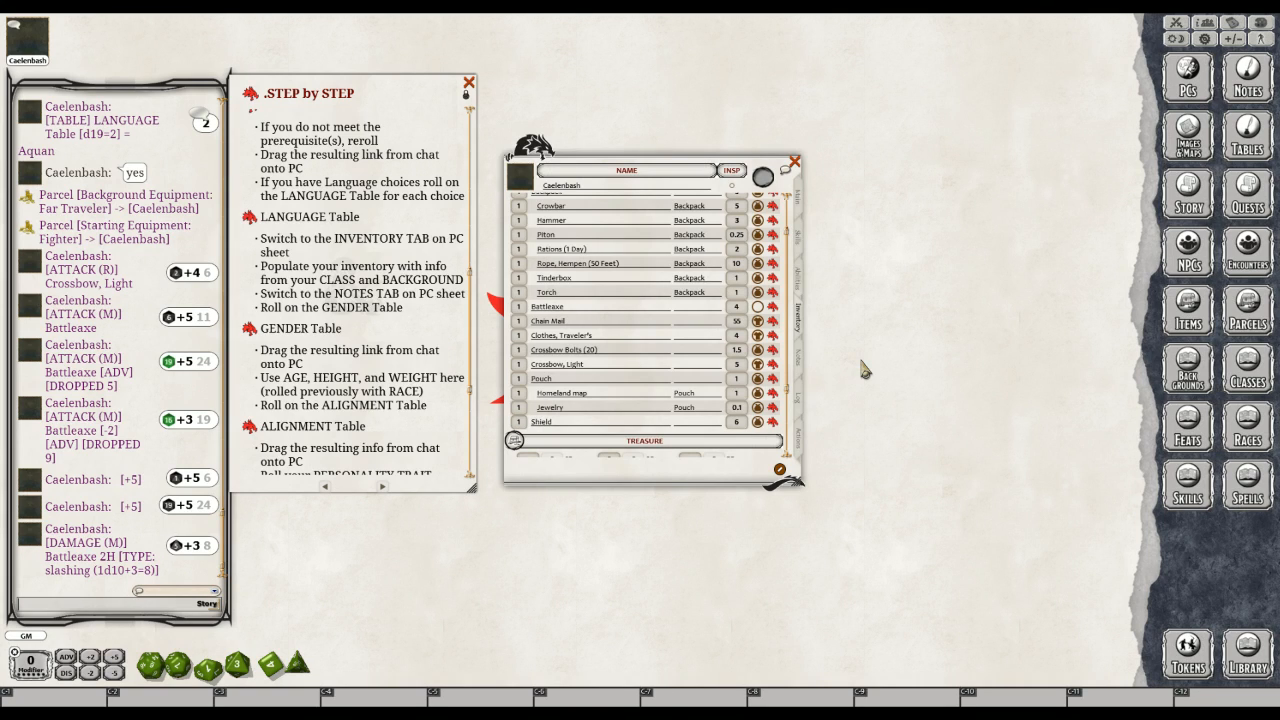
pyautogui.click(799, 440)
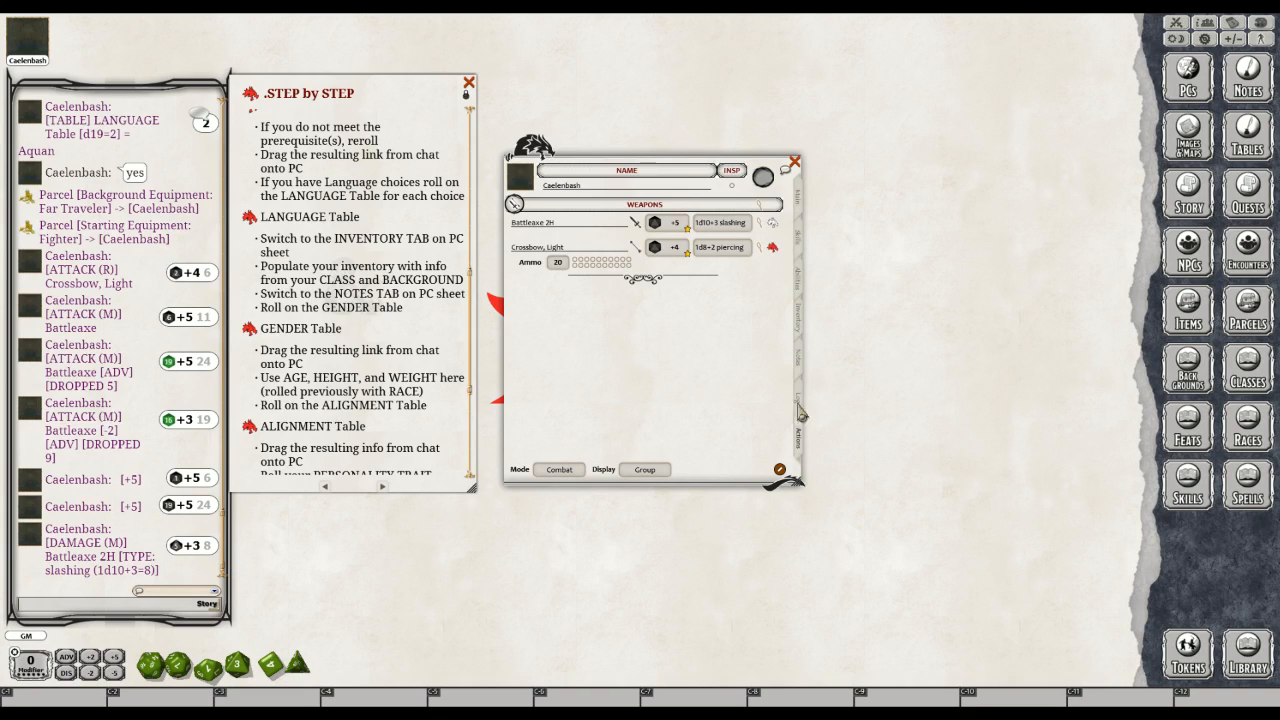
pyautogui.click(800, 318)
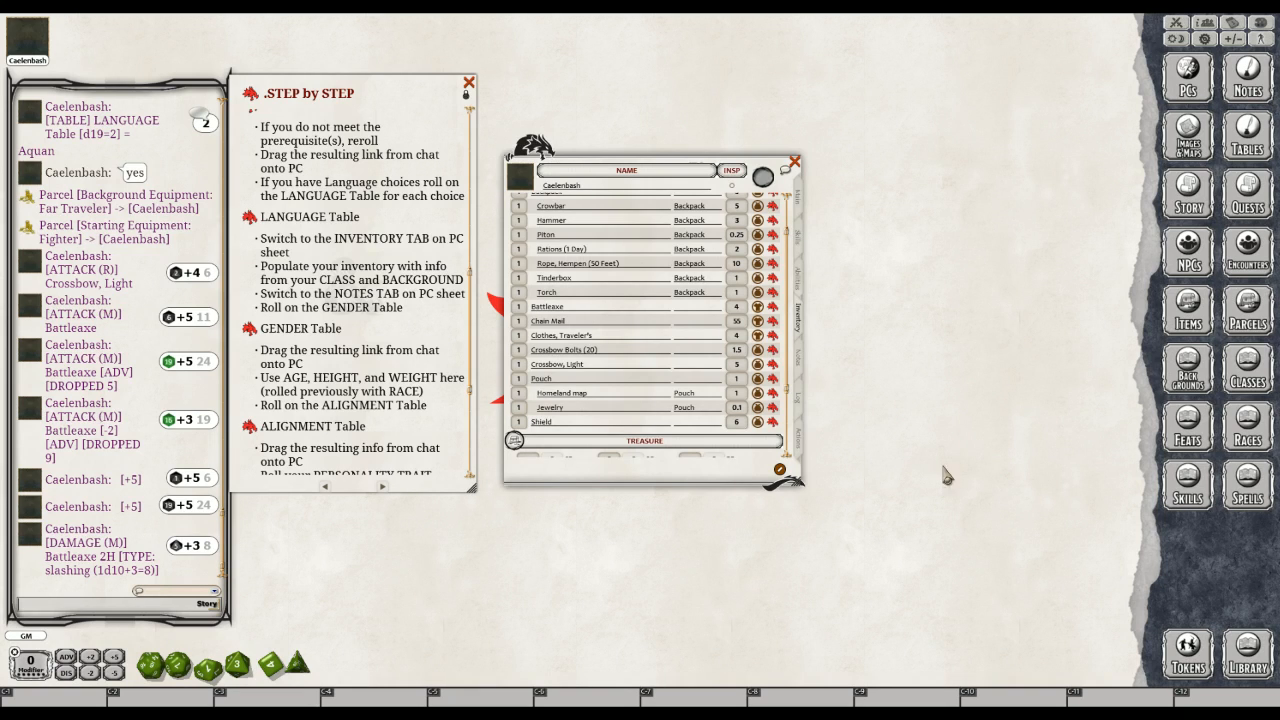
pyautogui.click(800, 438)
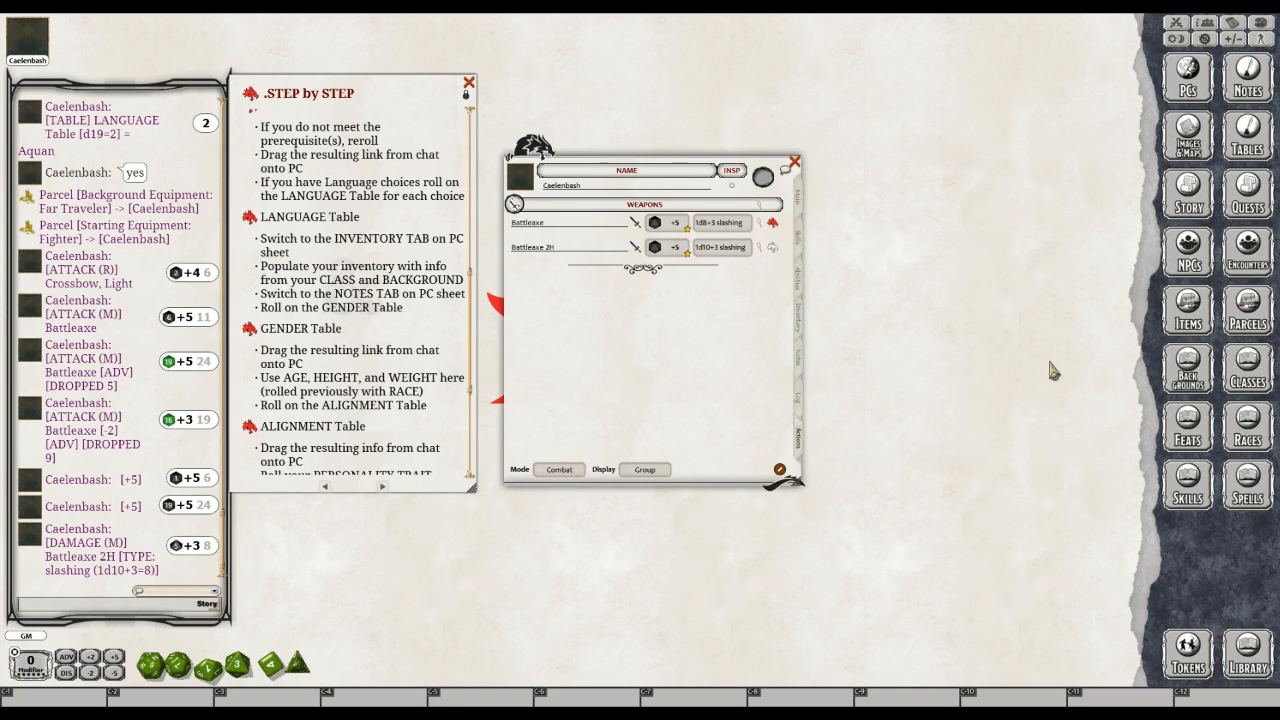
# View the character's portrait choices and the available token bags, closing both windows again
pyautogui.click(519, 180)
pyautogui.click(763, 280)
pyautogui.click(1188, 655)
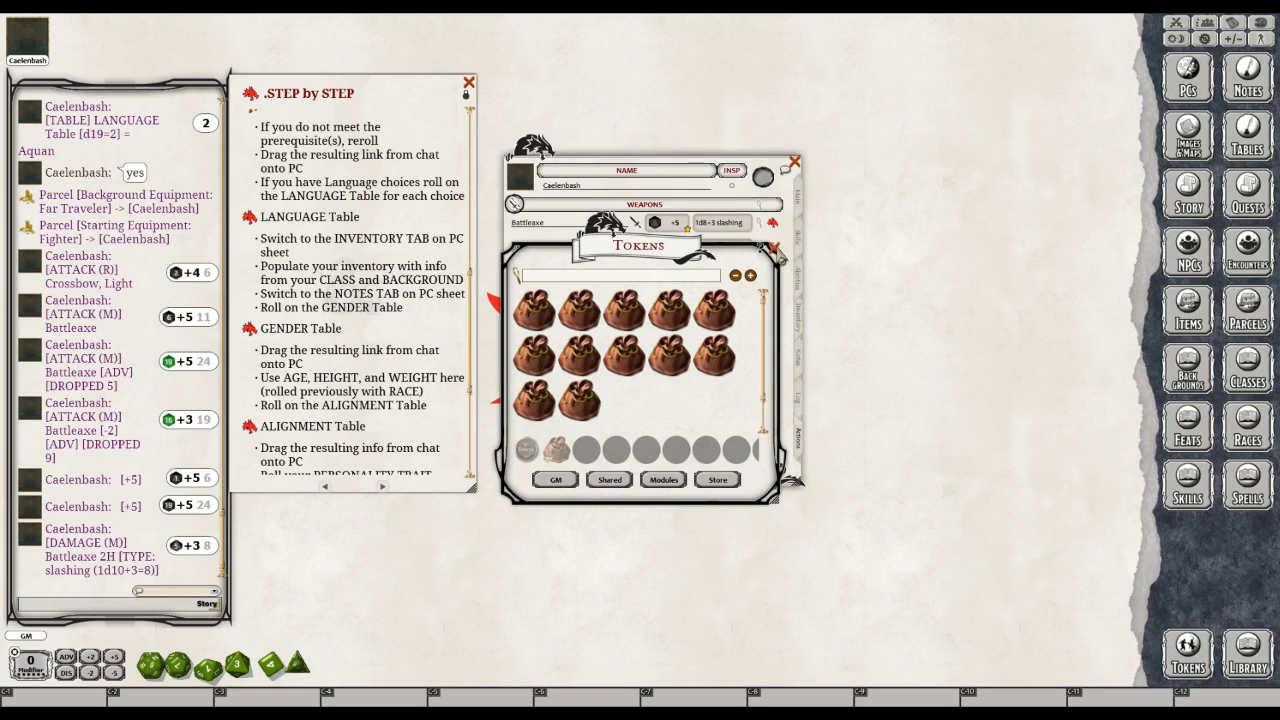
pyautogui.press('Escape')
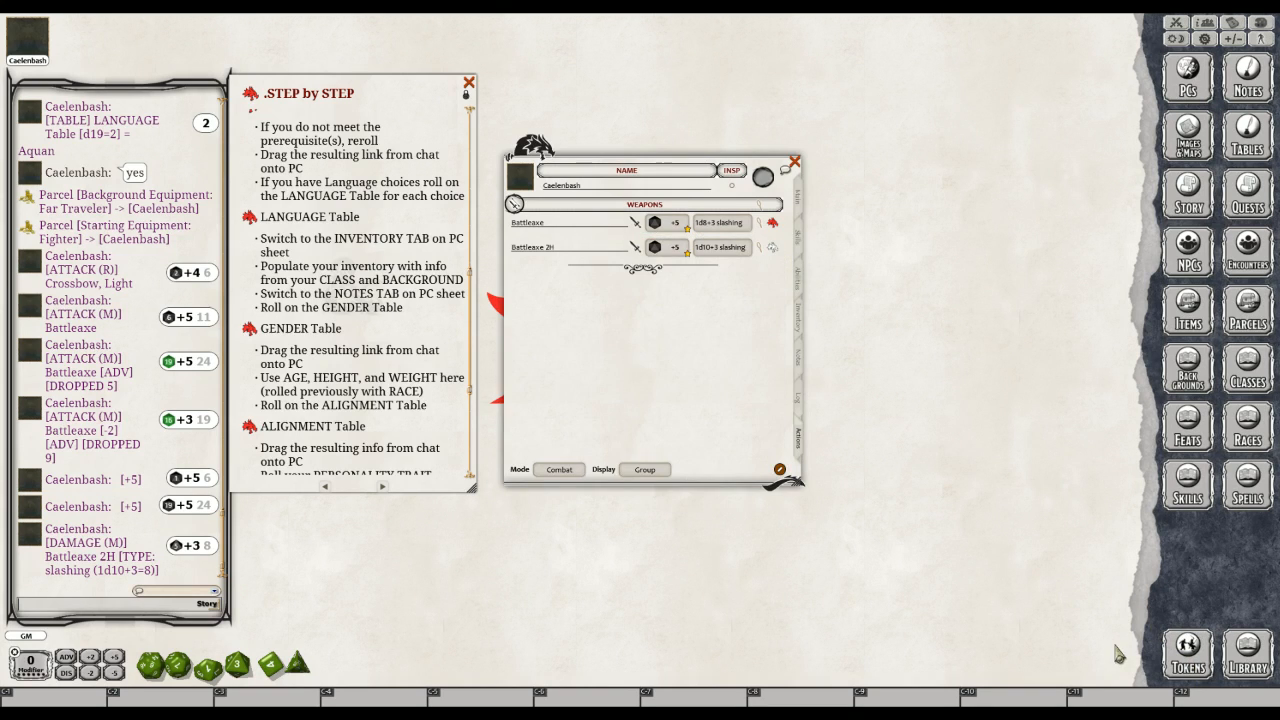
# Open and widen the Tokens window, check its GM, Shared and Modules sources, and close the Token Module Activation list
pyautogui.click(1186, 658)
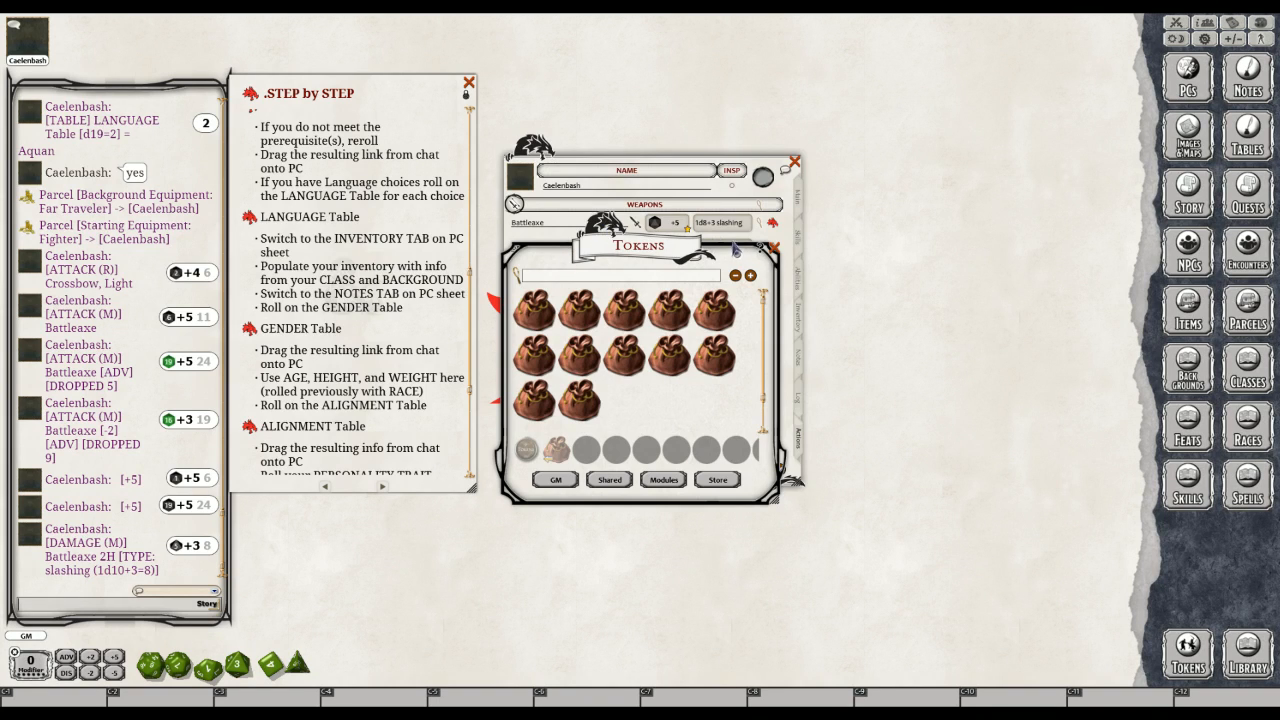
pyautogui.click(773, 247)
pyautogui.moveTo(775, 250); pyautogui.dragTo(660, 245)
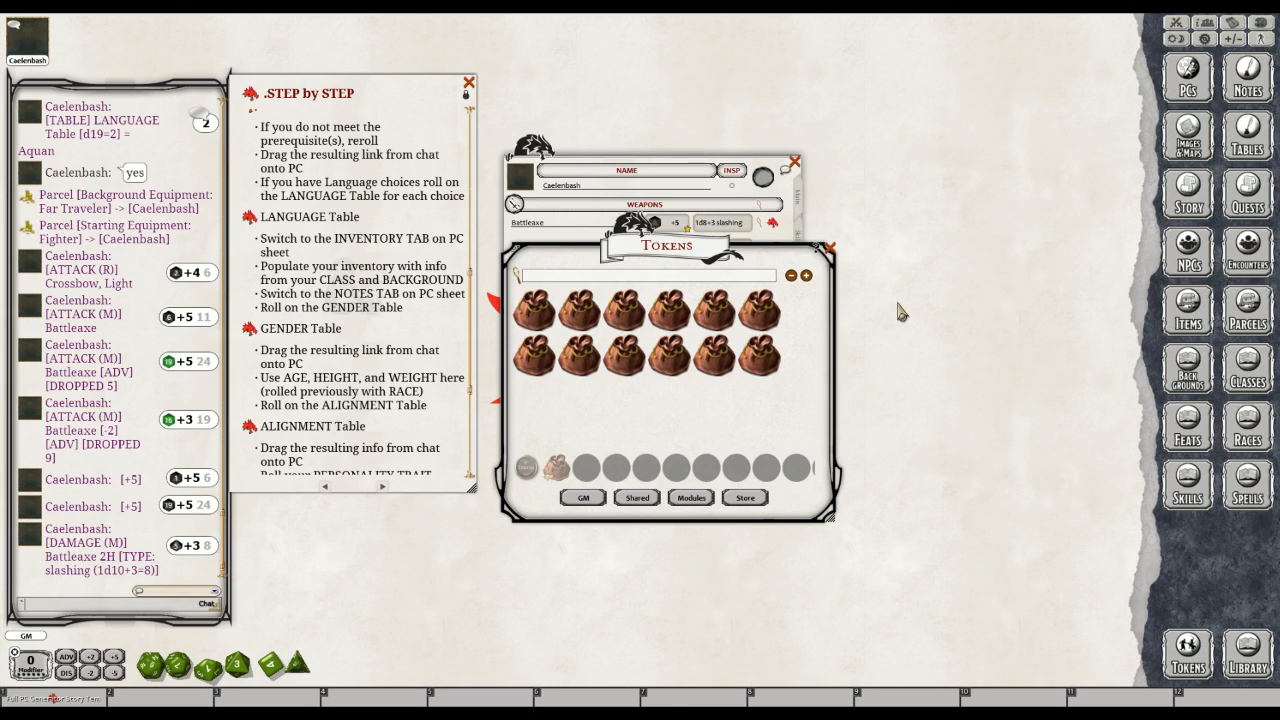
pyautogui.press('ctrl')
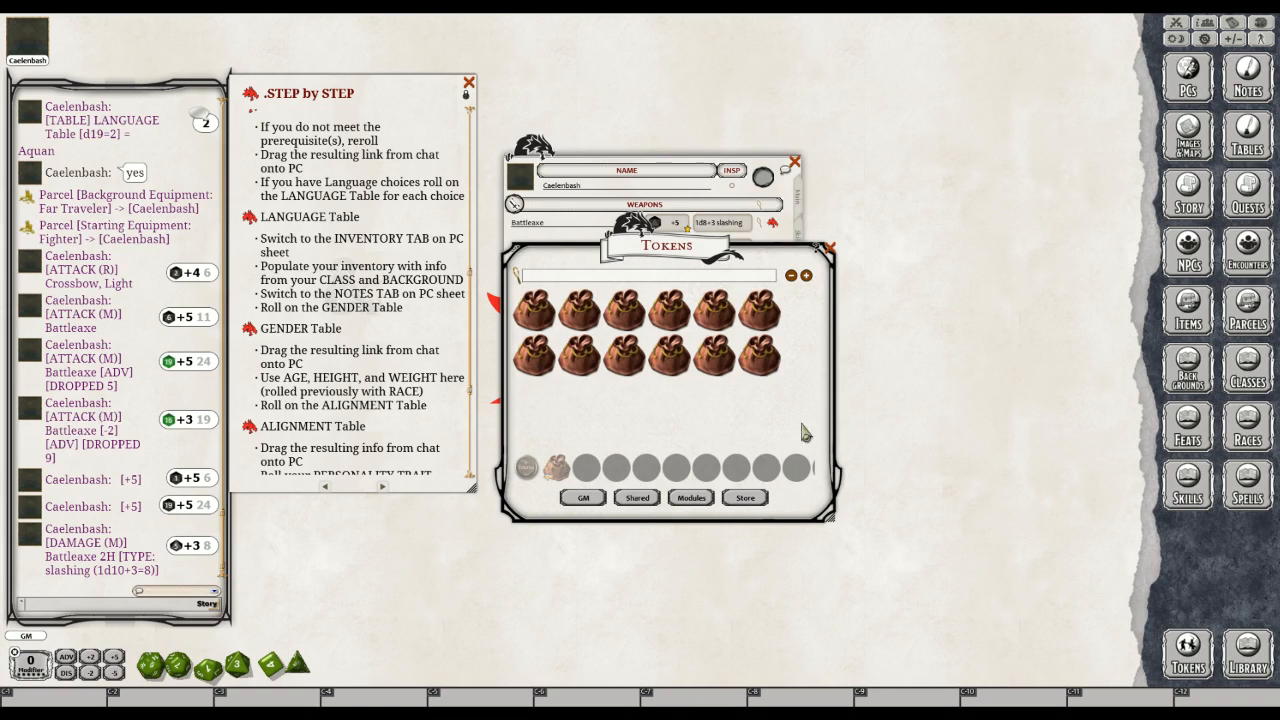
pyautogui.click(636, 501)
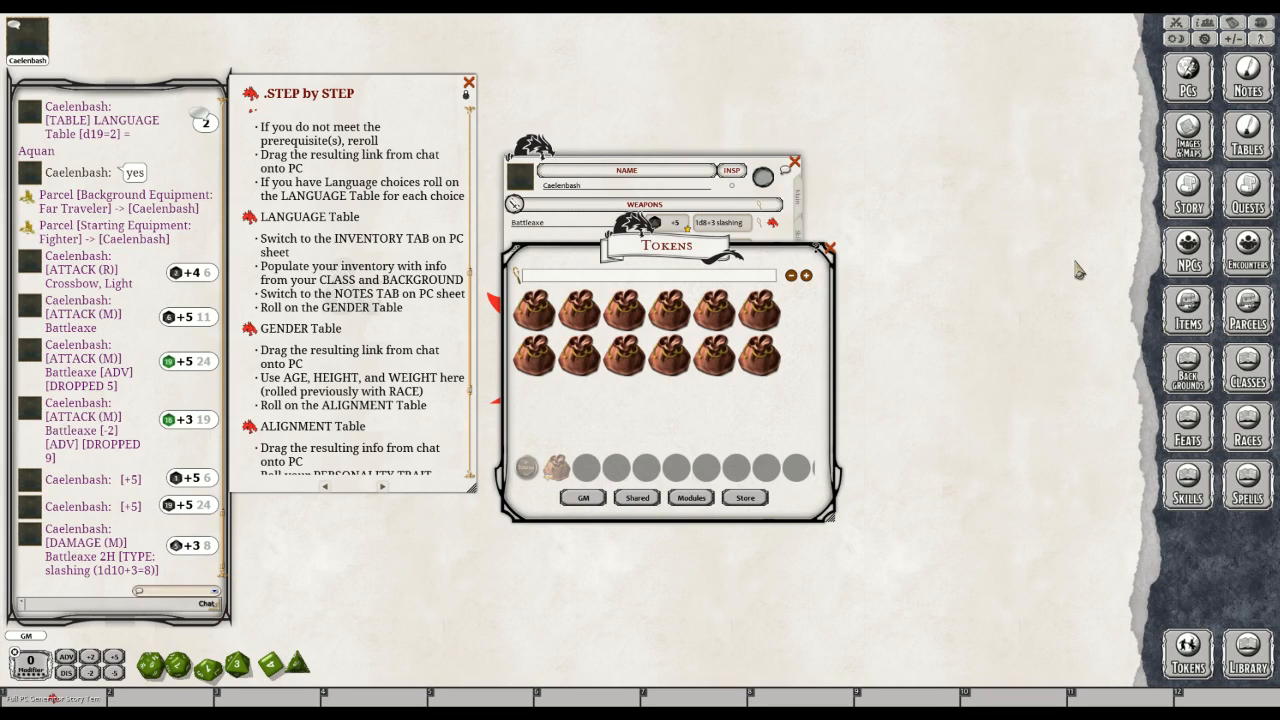
pyautogui.click(588, 505)
pyautogui.click(690, 499)
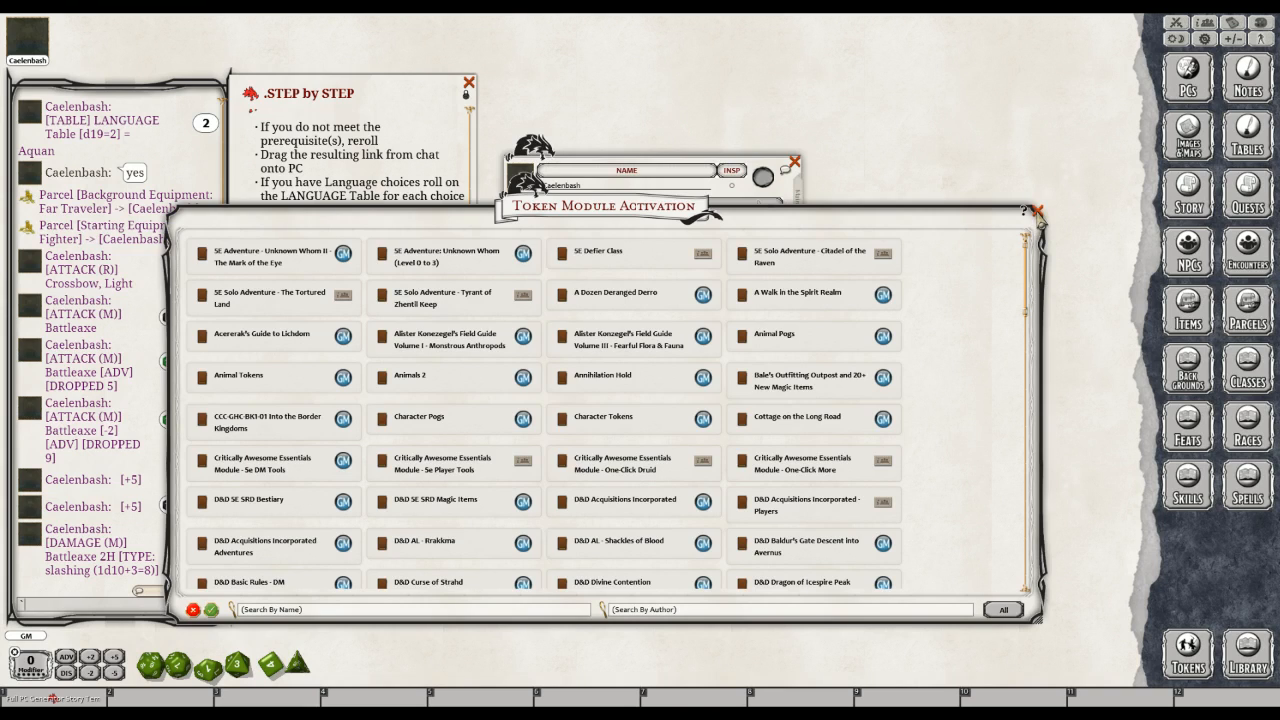
pyautogui.click(1037, 212)
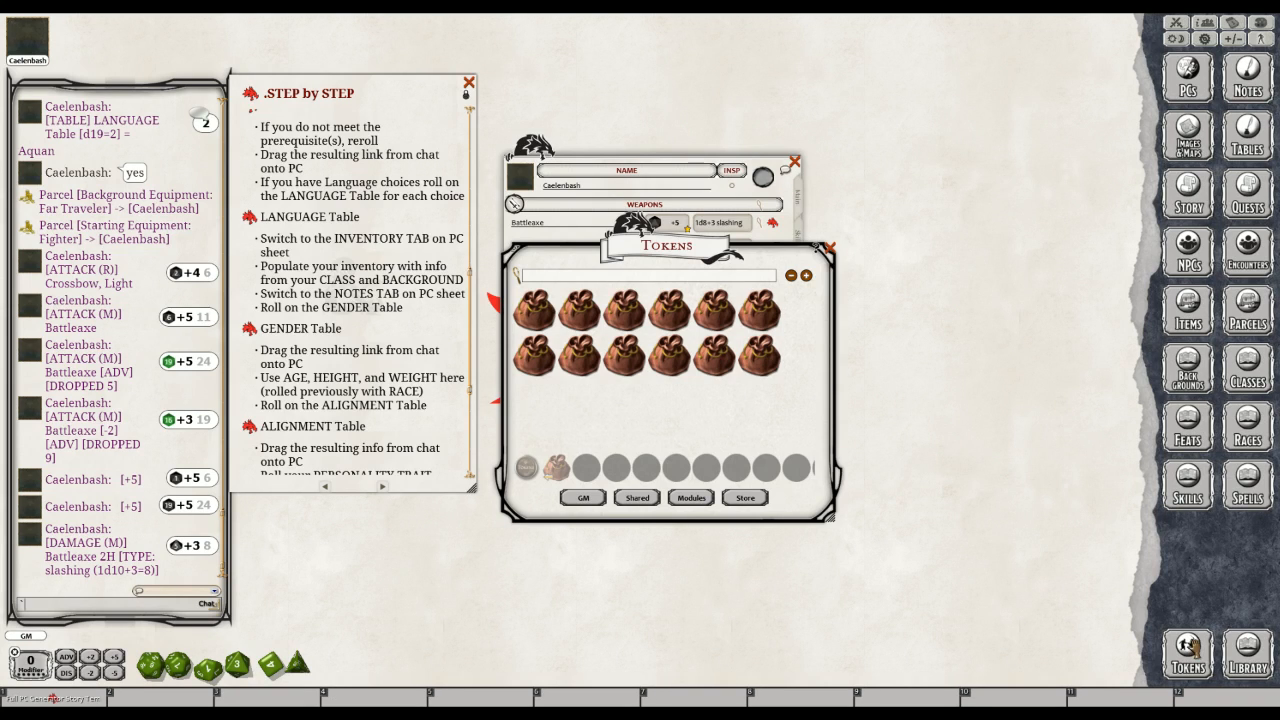
# Glance at the Library, inspect the token bags and their options in a wider Tokens window, and close it
pyautogui.click(1243, 655)
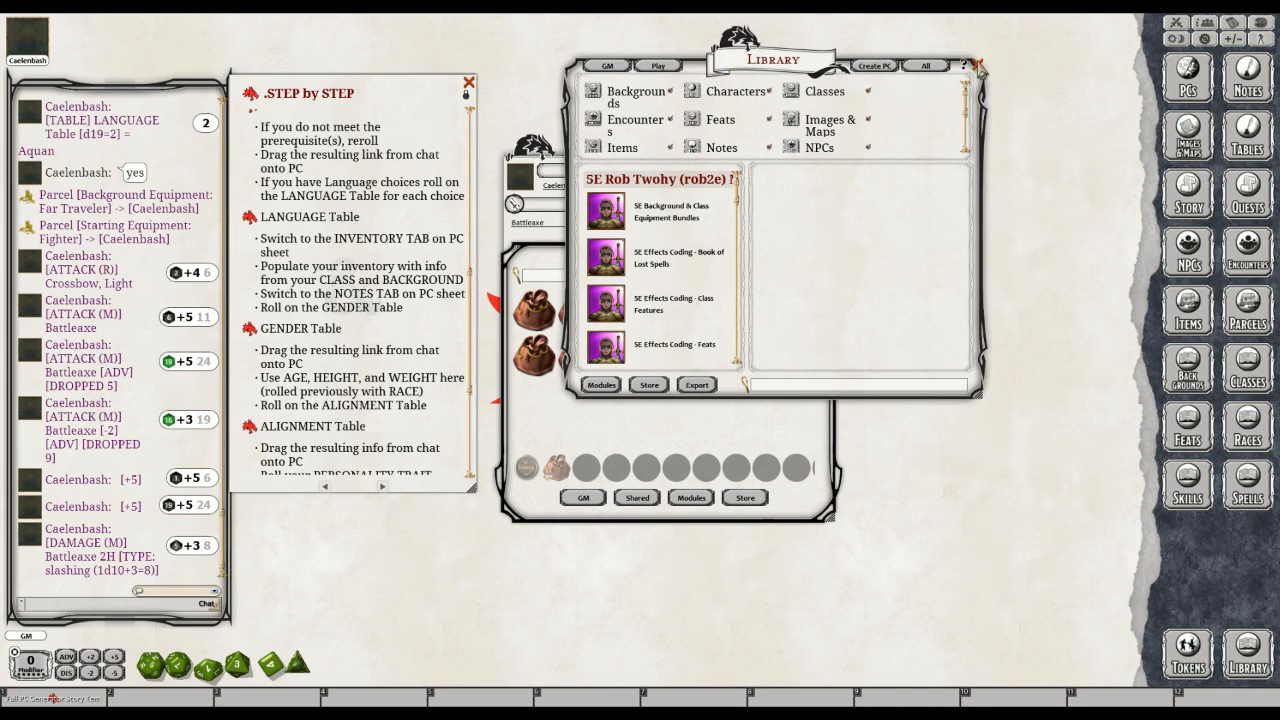
pyautogui.click(979, 66)
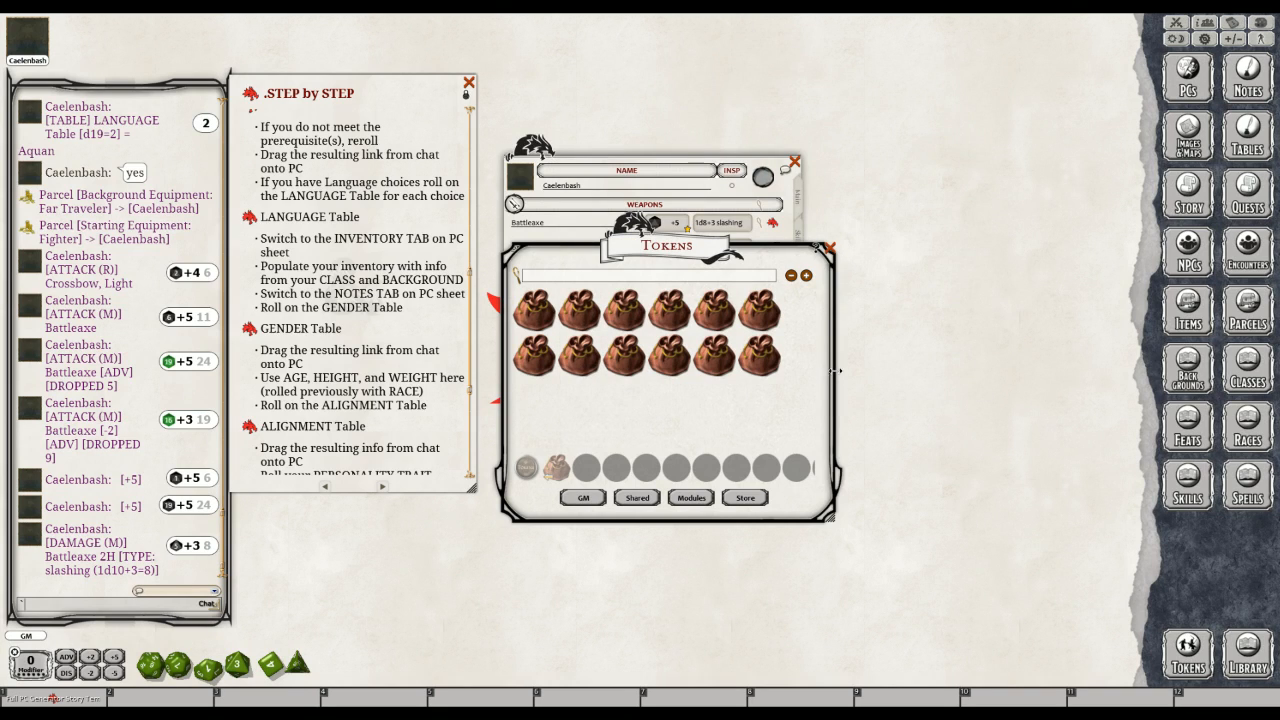
pyautogui.moveTo(834, 371); pyautogui.dragTo(979, 369)
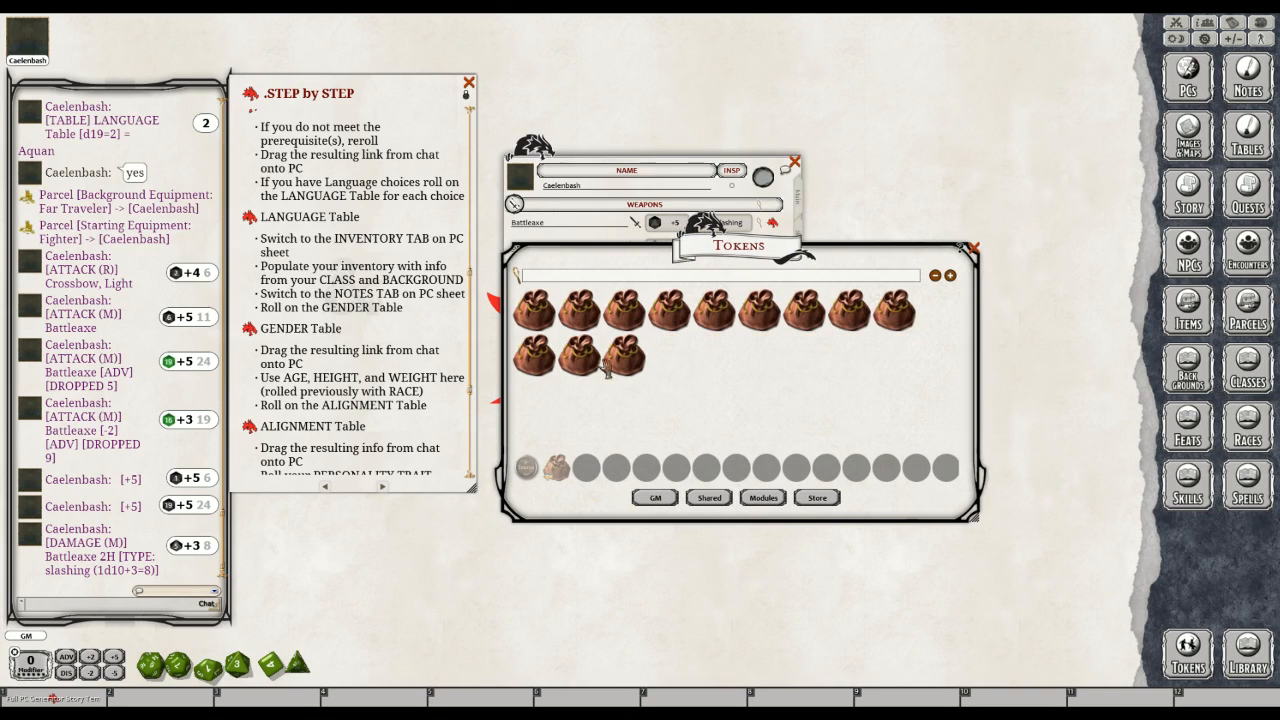
pyautogui.rightClick(530, 318)
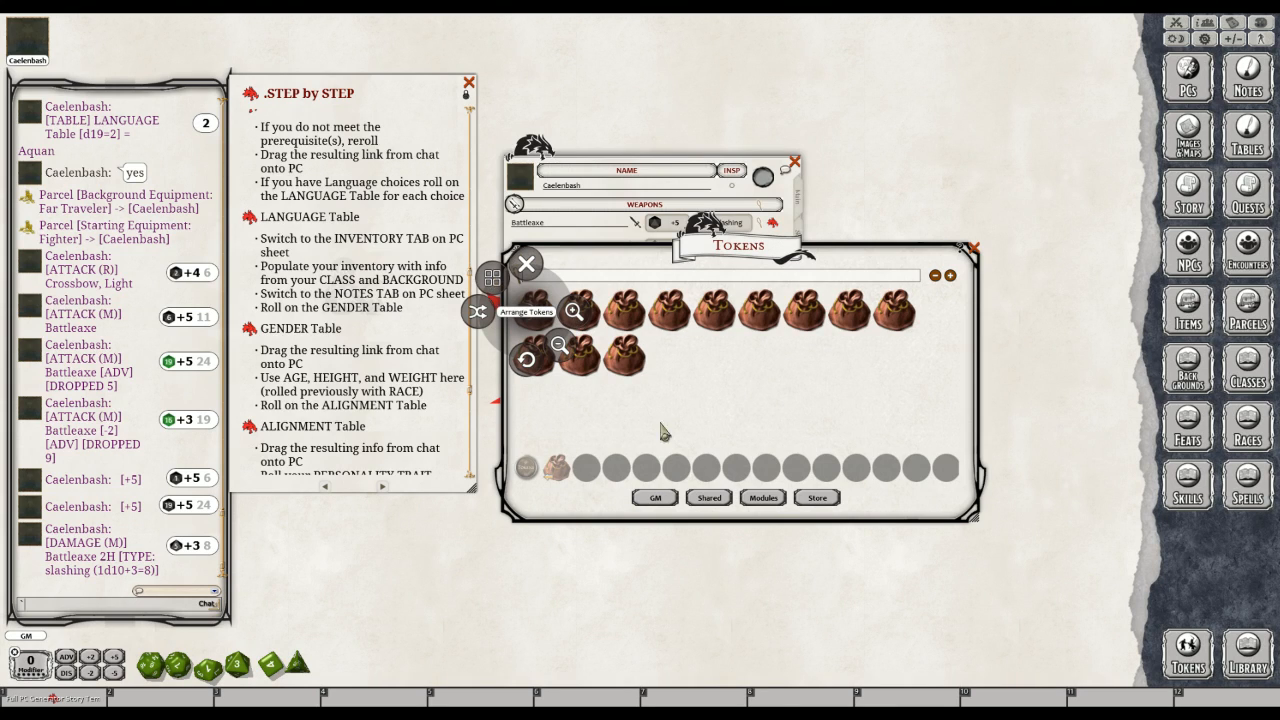
pyautogui.click(692, 409)
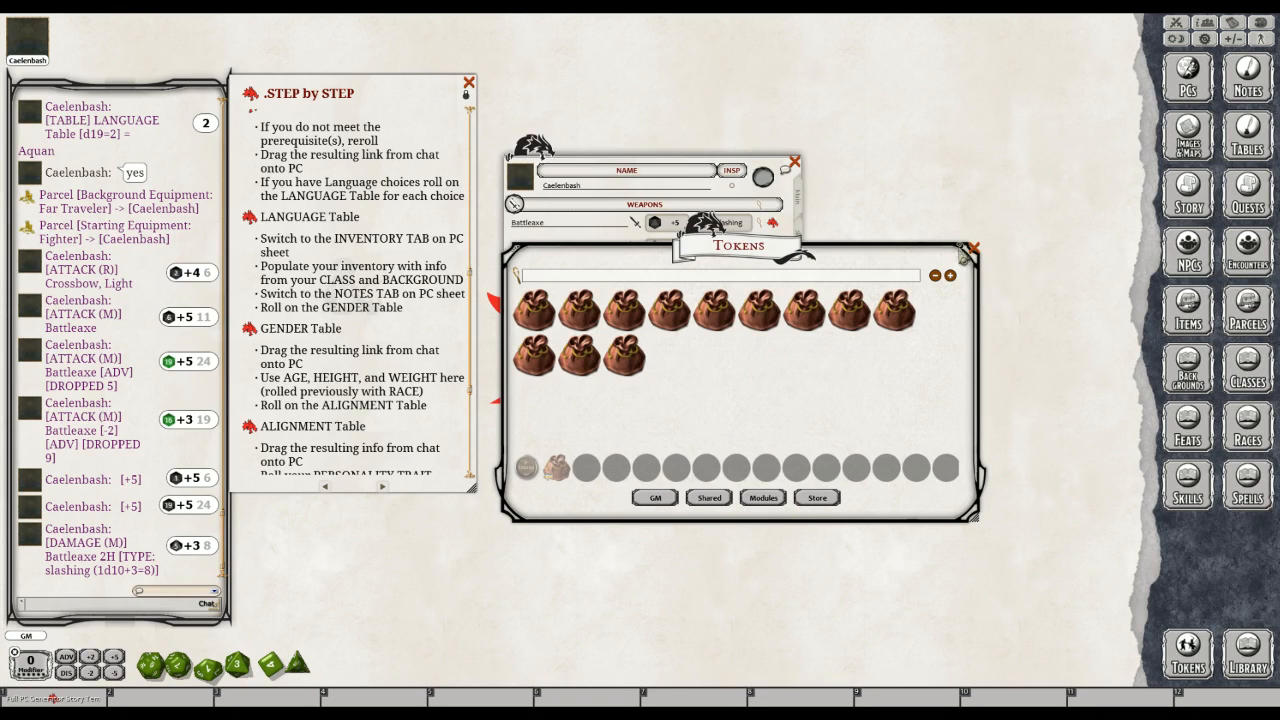
pyautogui.click(974, 248)
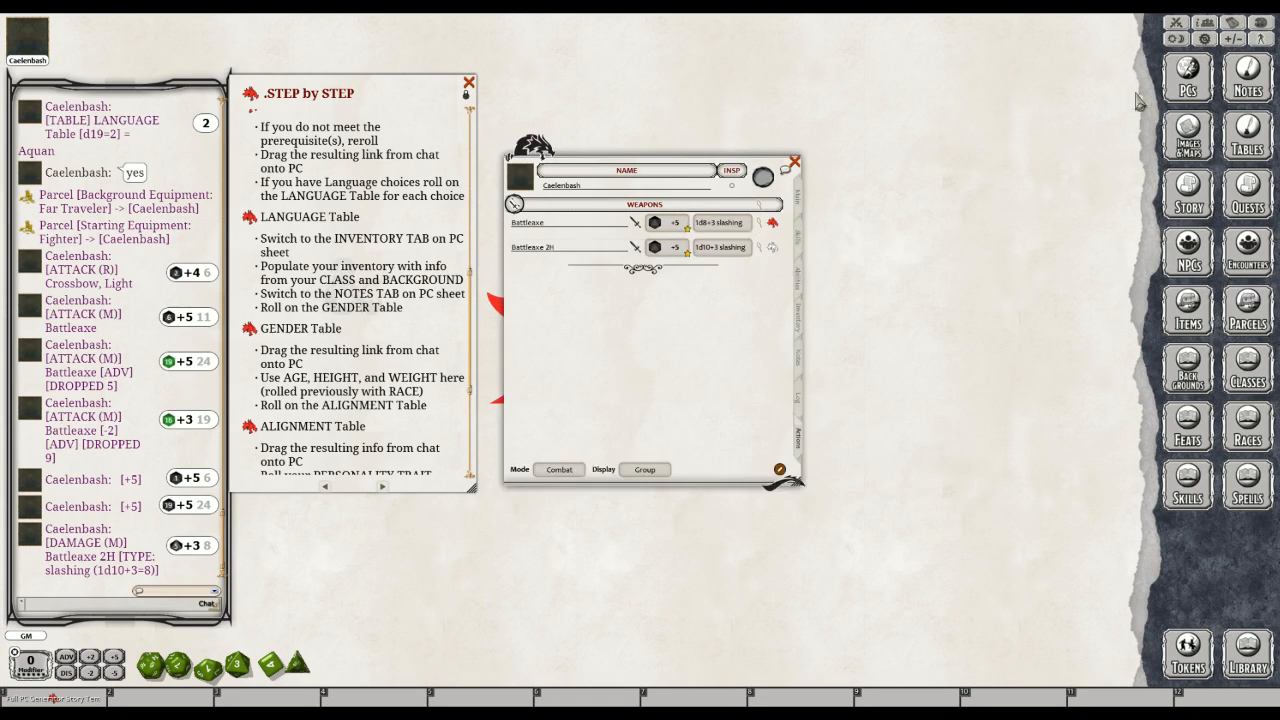
# View the Token Modules page of the Campaign Setup, and close the setup and the options
pyautogui.click(1206, 42)
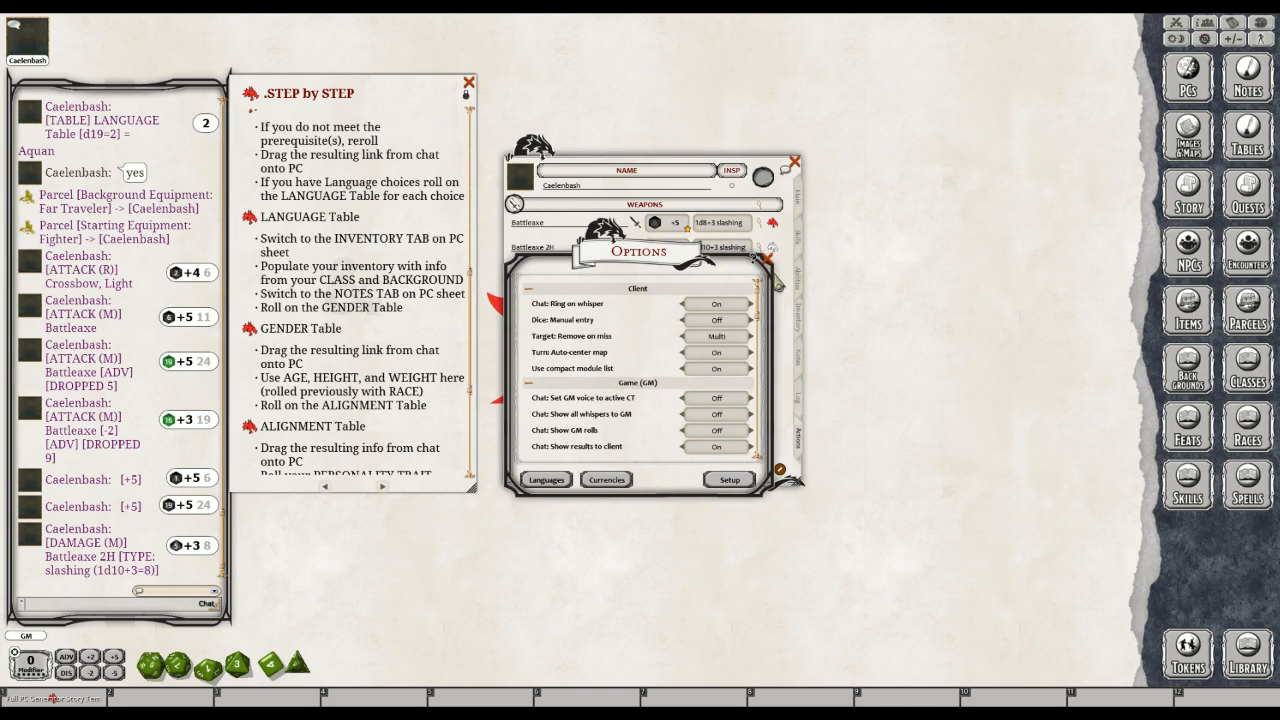
pyautogui.click(730, 480)
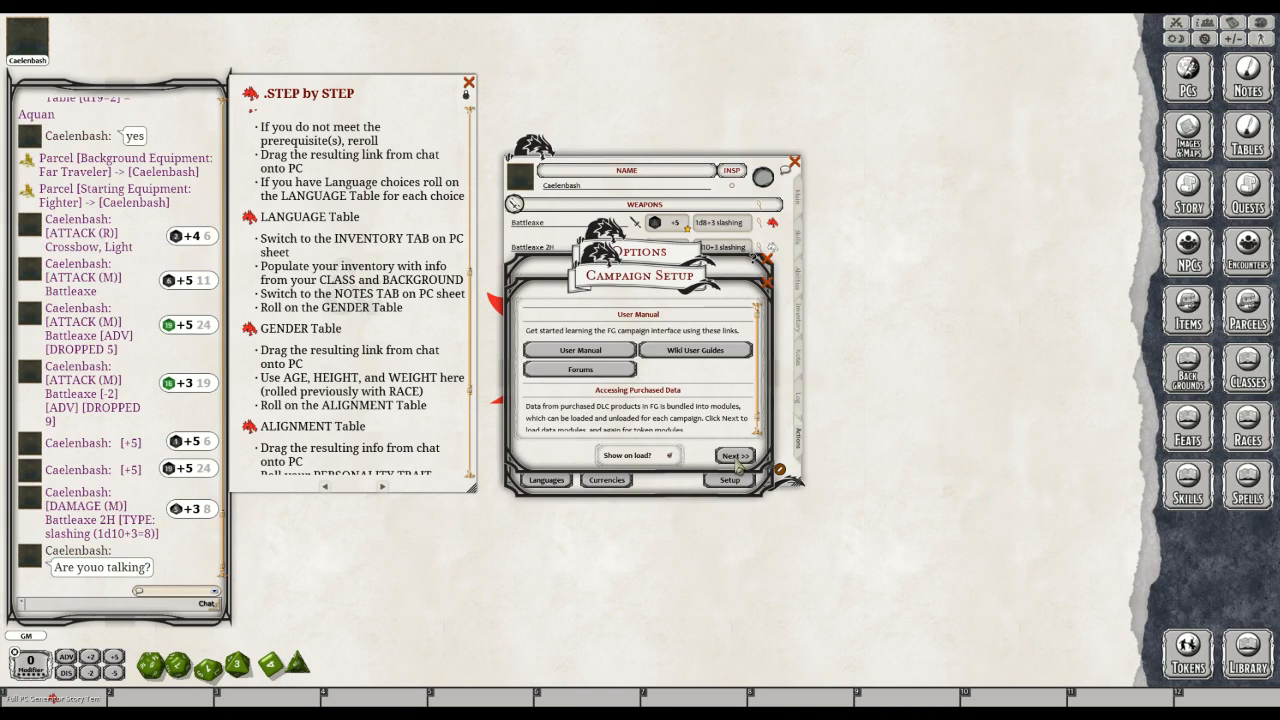
pyautogui.click(737, 456)
pyautogui.click(737, 456)
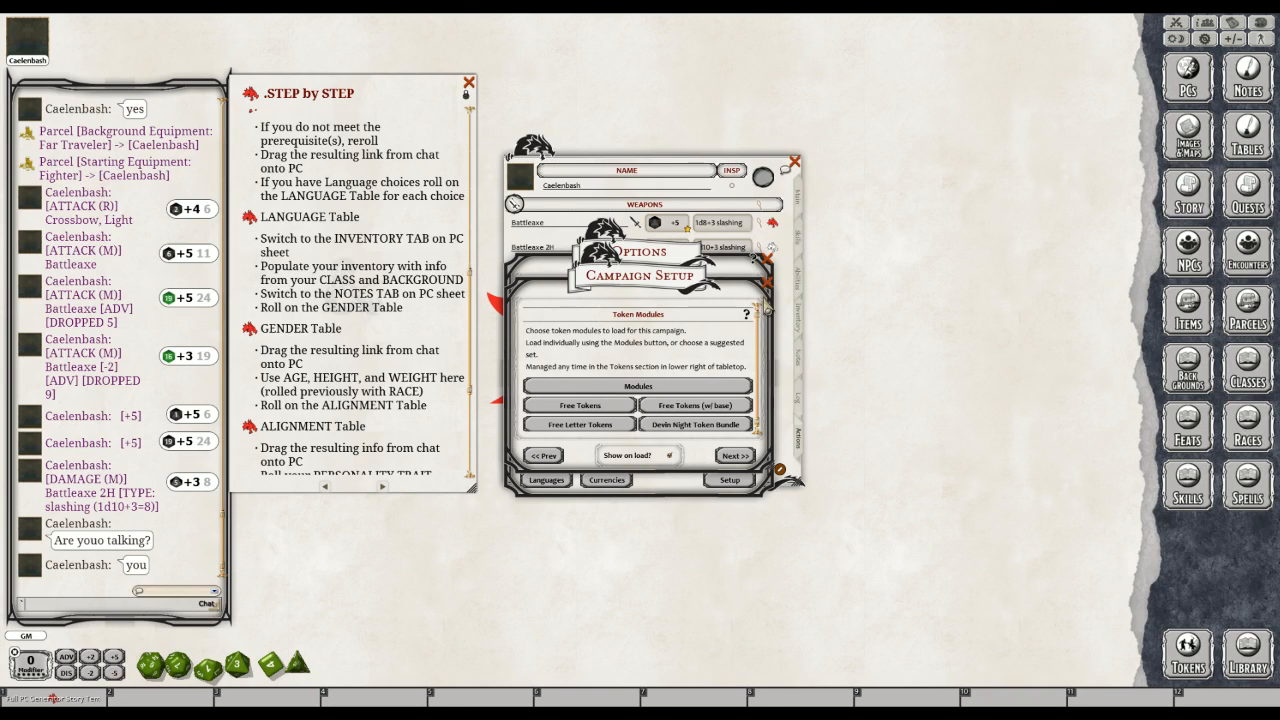
pyautogui.click(768, 261)
pyautogui.click(769, 263)
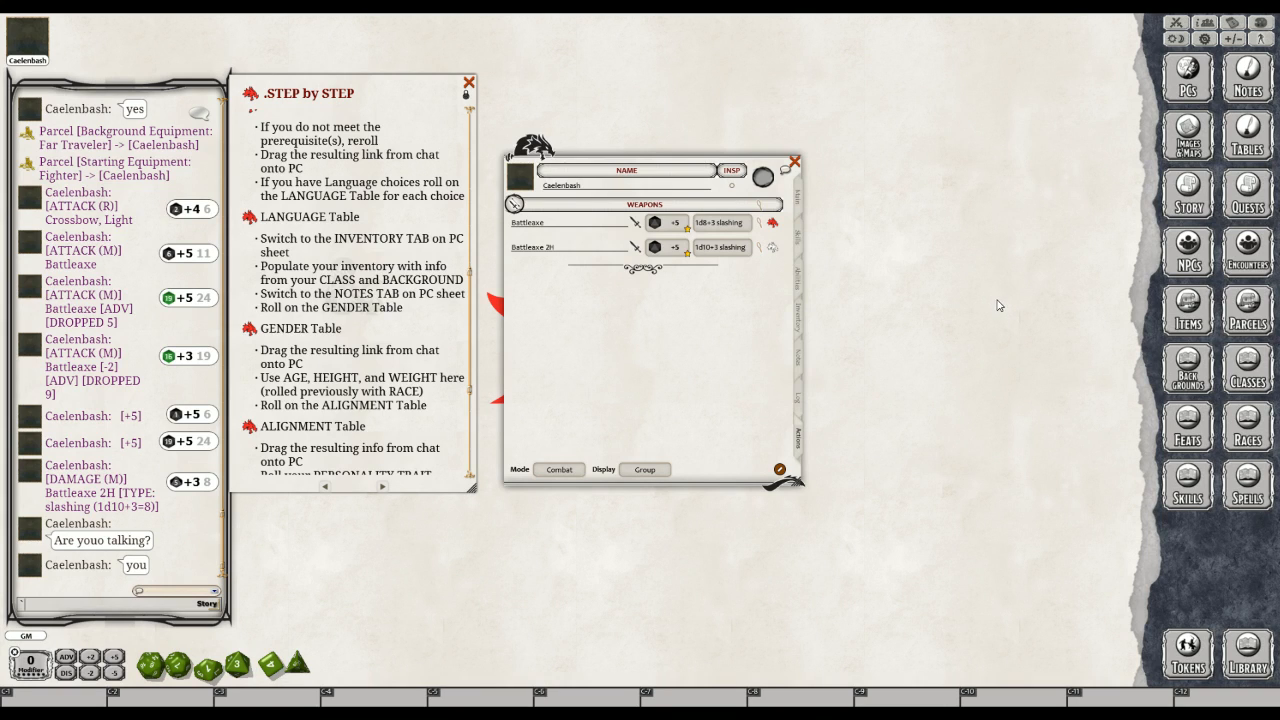
pyautogui.hotkey('ctrl', 'Tab')
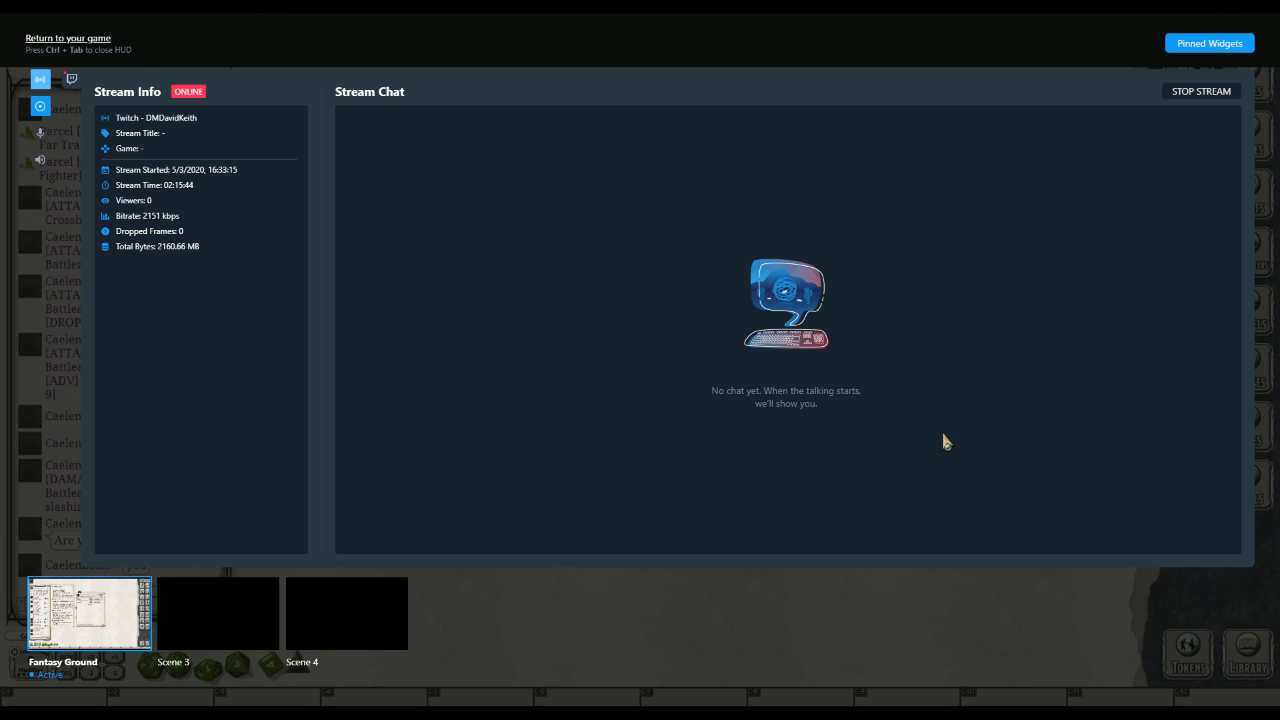
pyautogui.hotkey('ctrl', 'Tab')
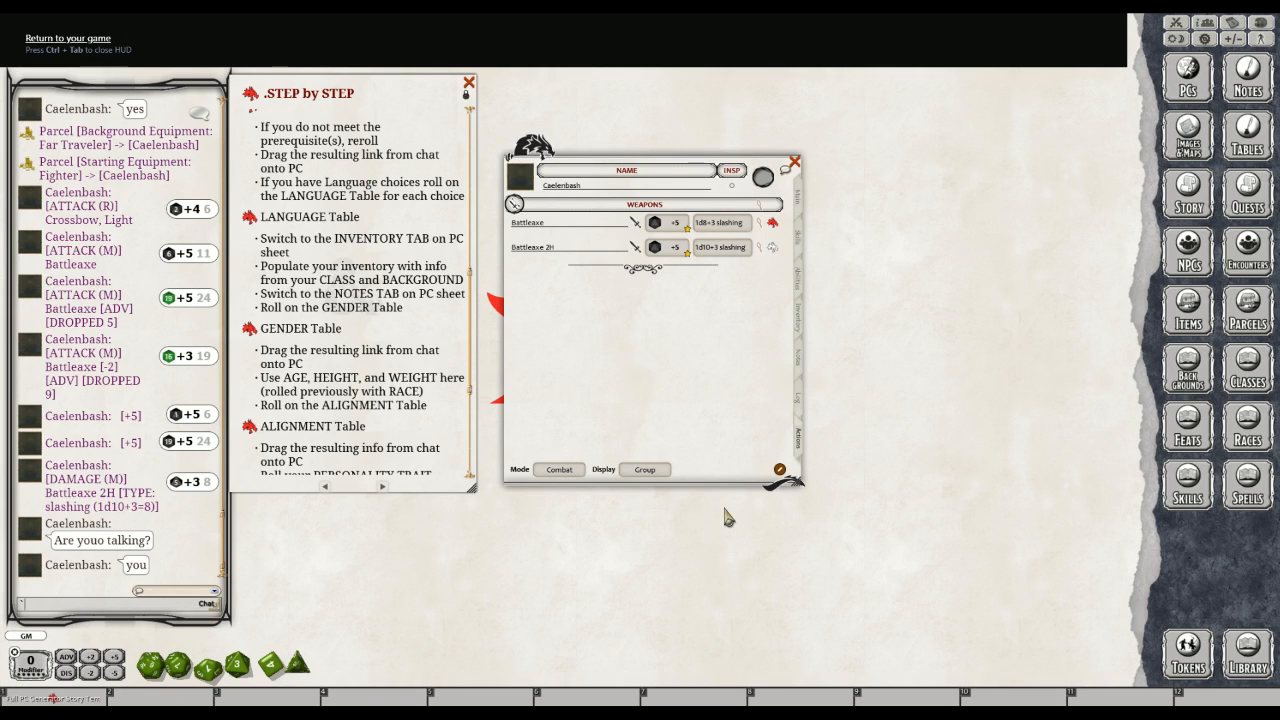
pyautogui.press('ctrl')
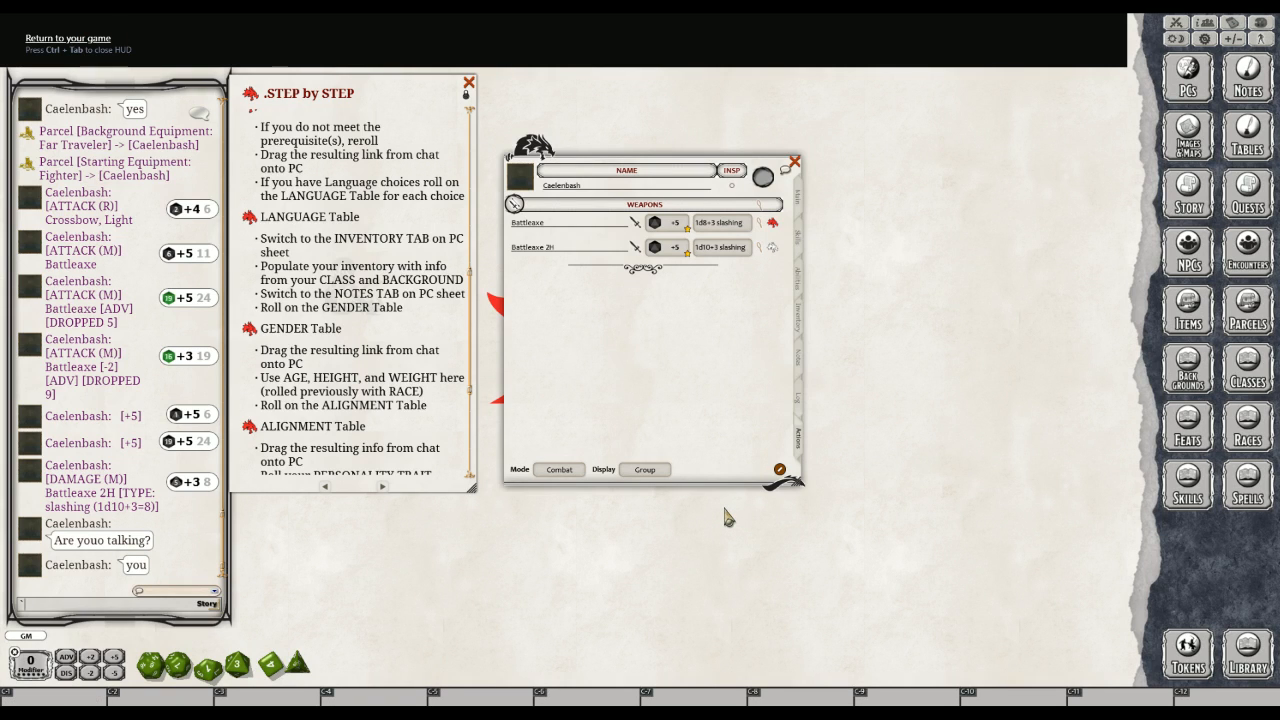
pyautogui.hotkey('ctrl', 'Tab')
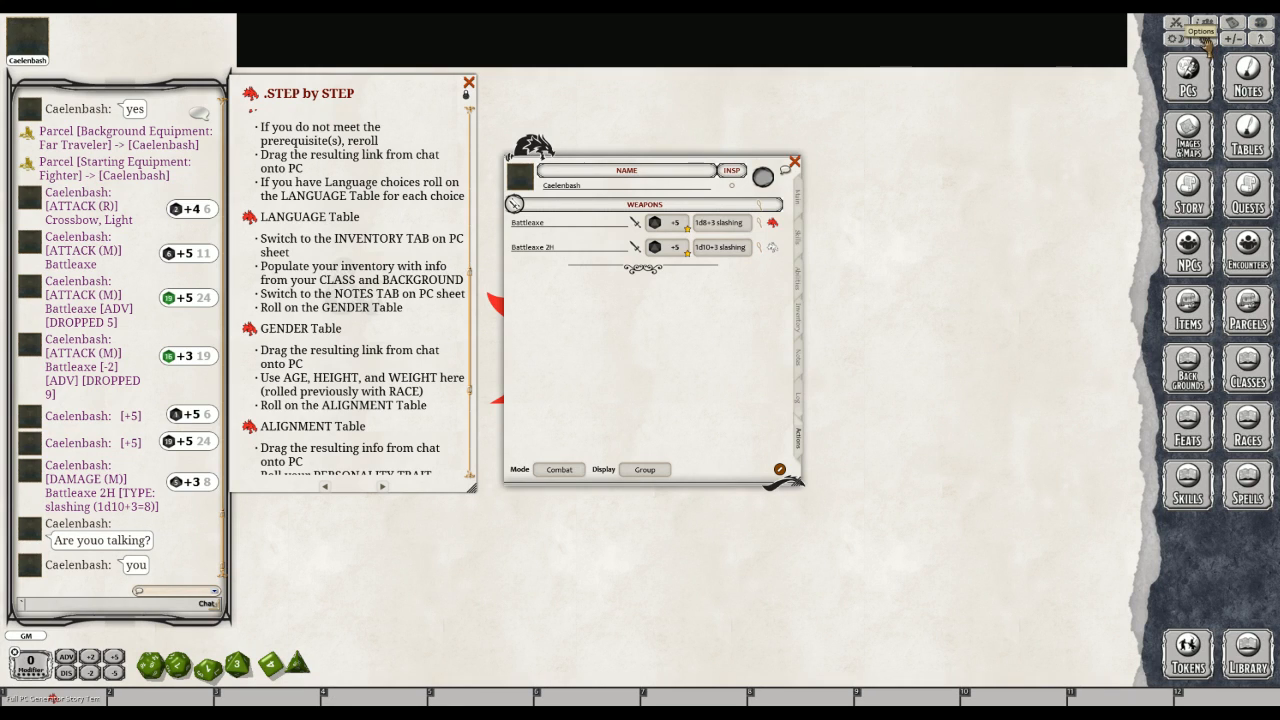
pyautogui.press('ctrl')
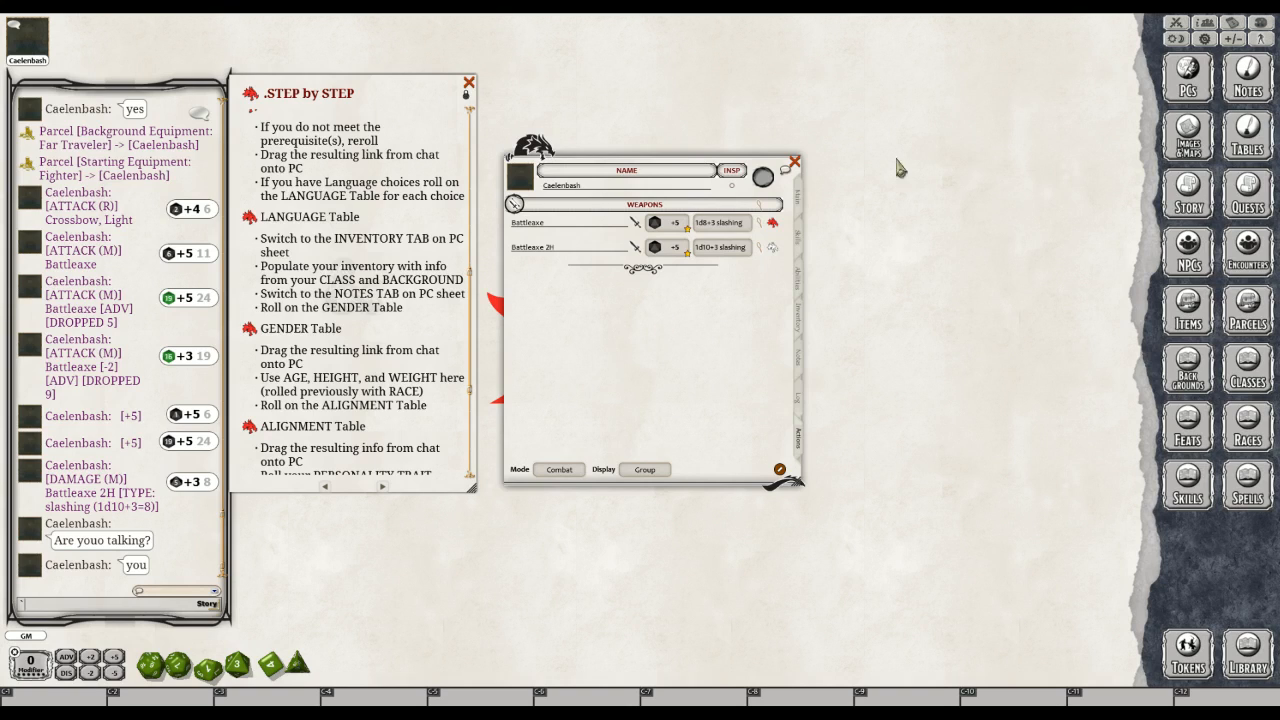
# Open the token module list through the Campaign Setup's Token Modules page and allow player access to the Character Tokens module
pyautogui.click(1204, 39)
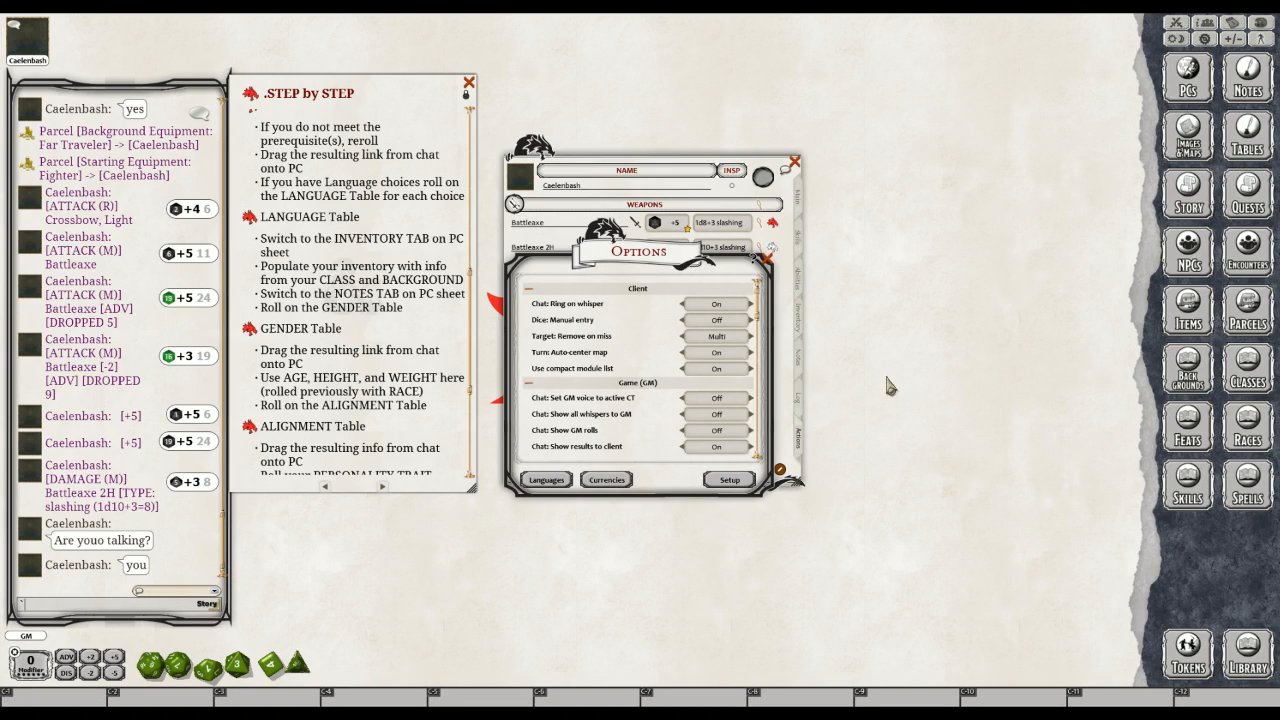
pyautogui.click(733, 487)
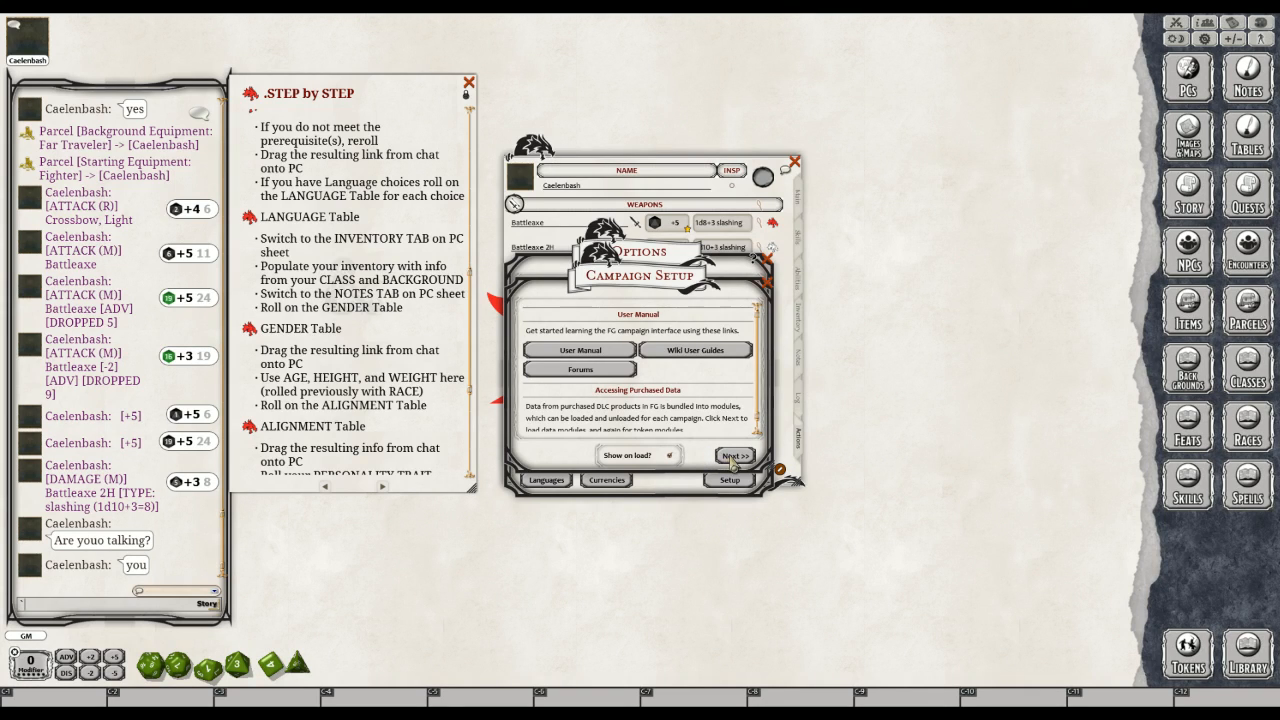
pyautogui.click(733, 459)
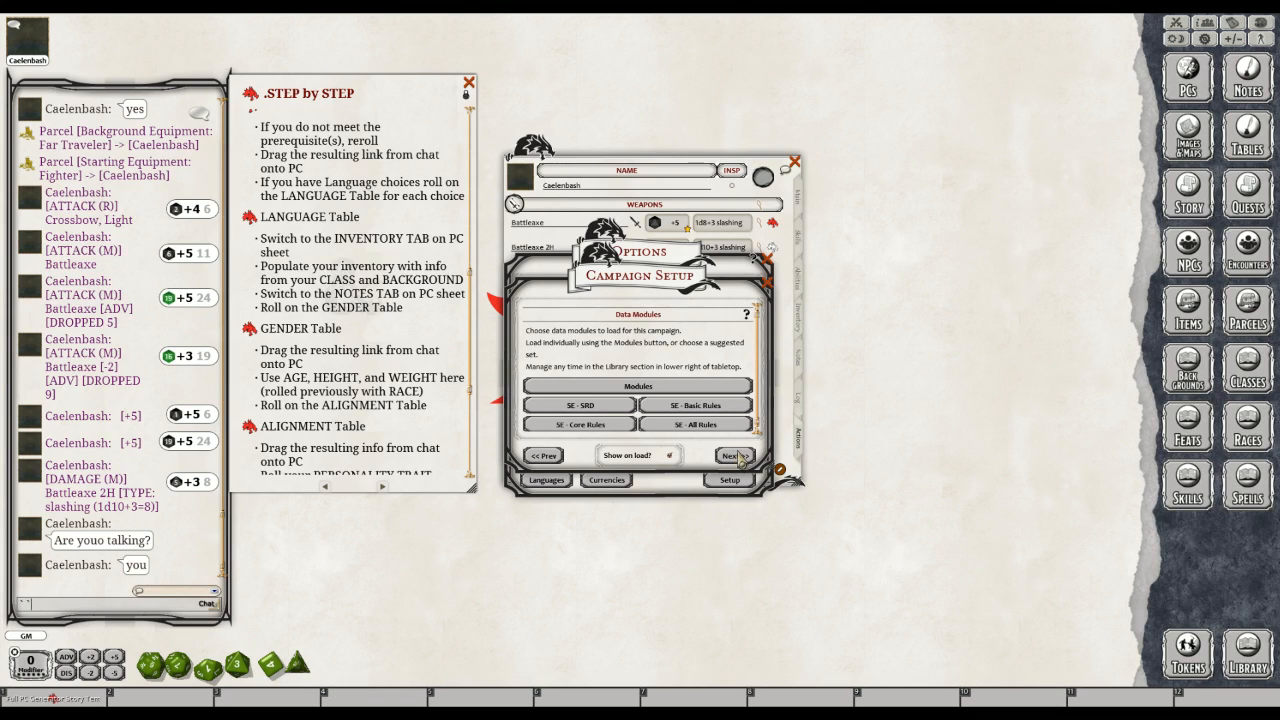
pyautogui.click(738, 456)
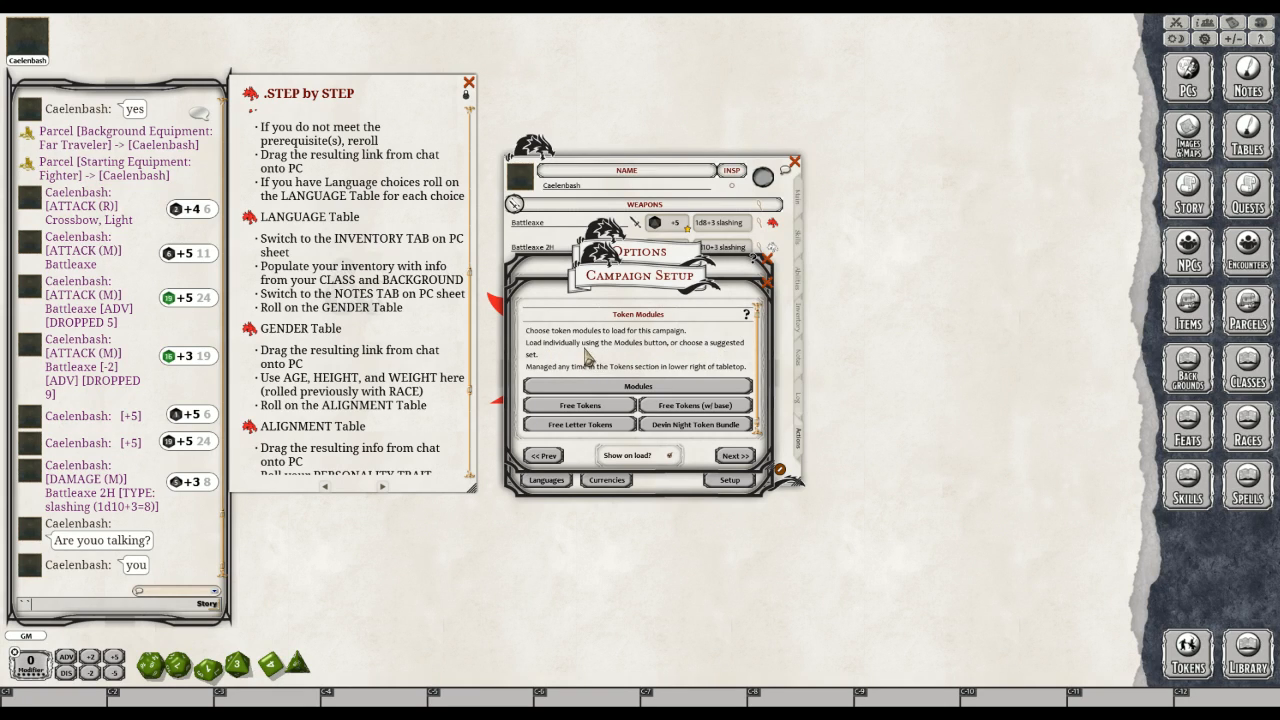
pyautogui.click(646, 387)
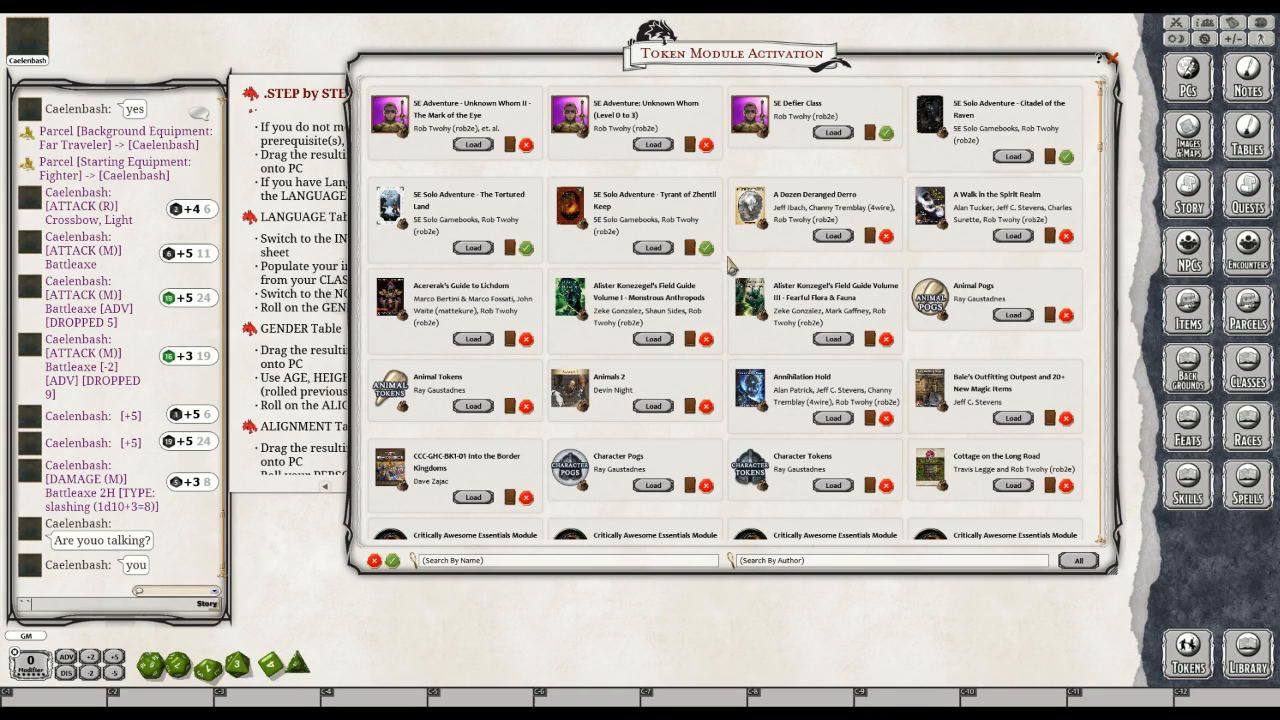
pyautogui.scroll(-1, 700, 262)
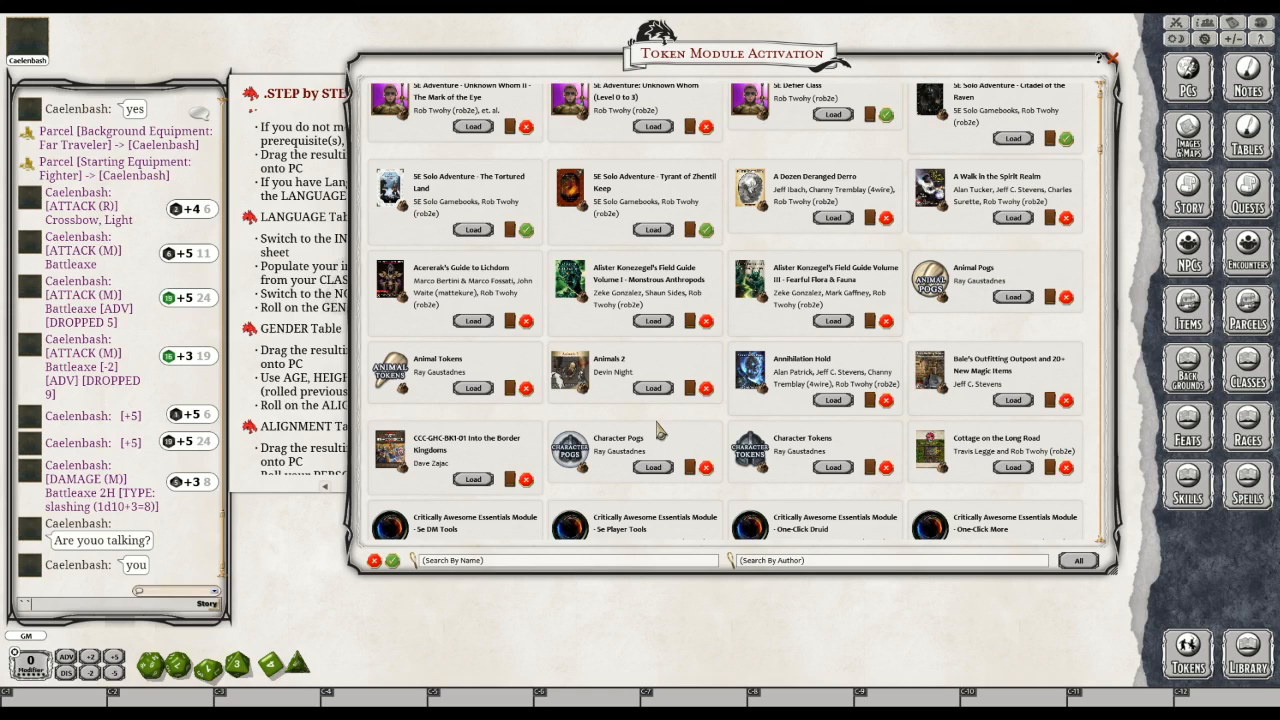
pyautogui.scroll(-1, 660, 460)
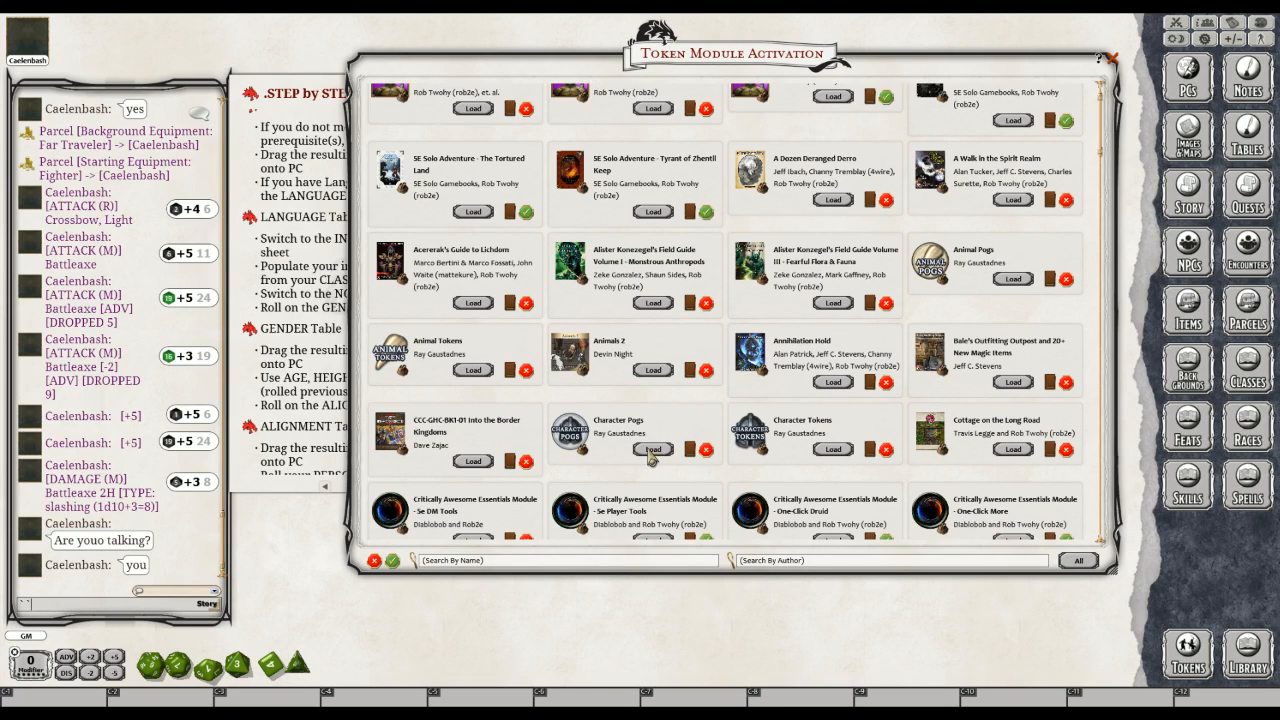
pyautogui.scroll(-1, 645, 456)
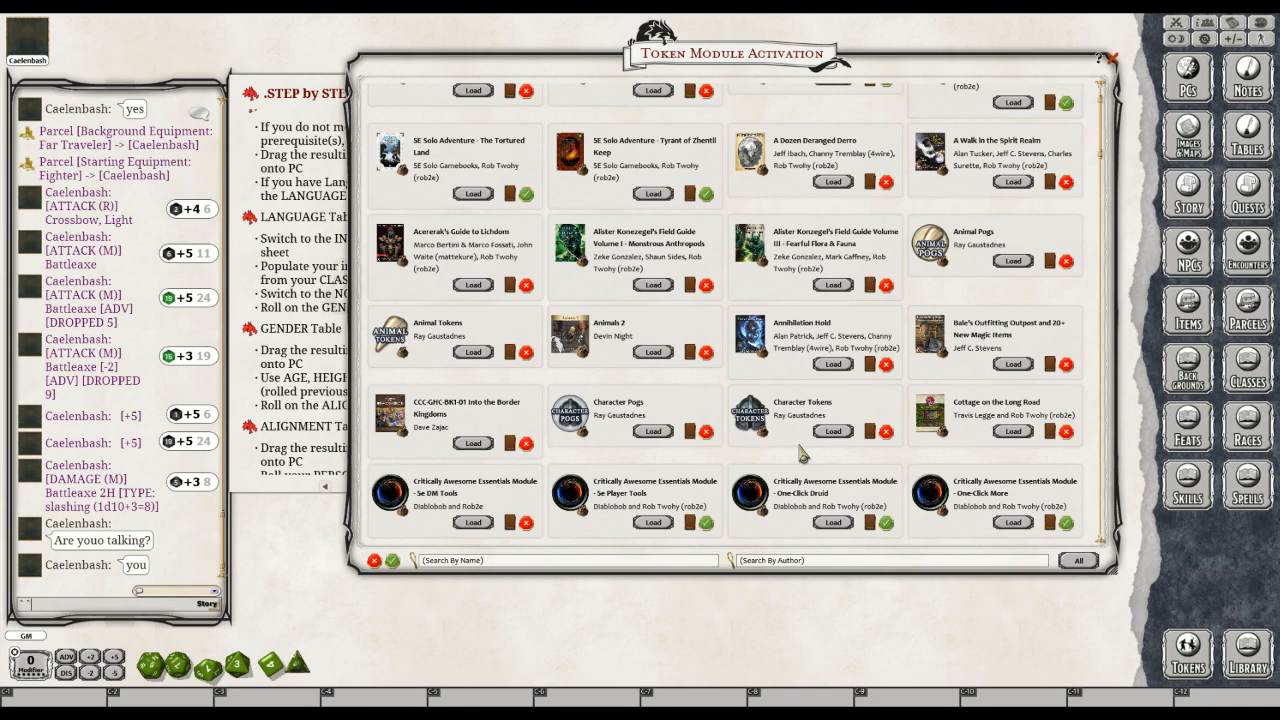
pyautogui.click(886, 432)
# Load the Character Tokens module, allow player access to Character Pogs and load it too, and close the module list
pyautogui.scroll(-1, 788, 430)
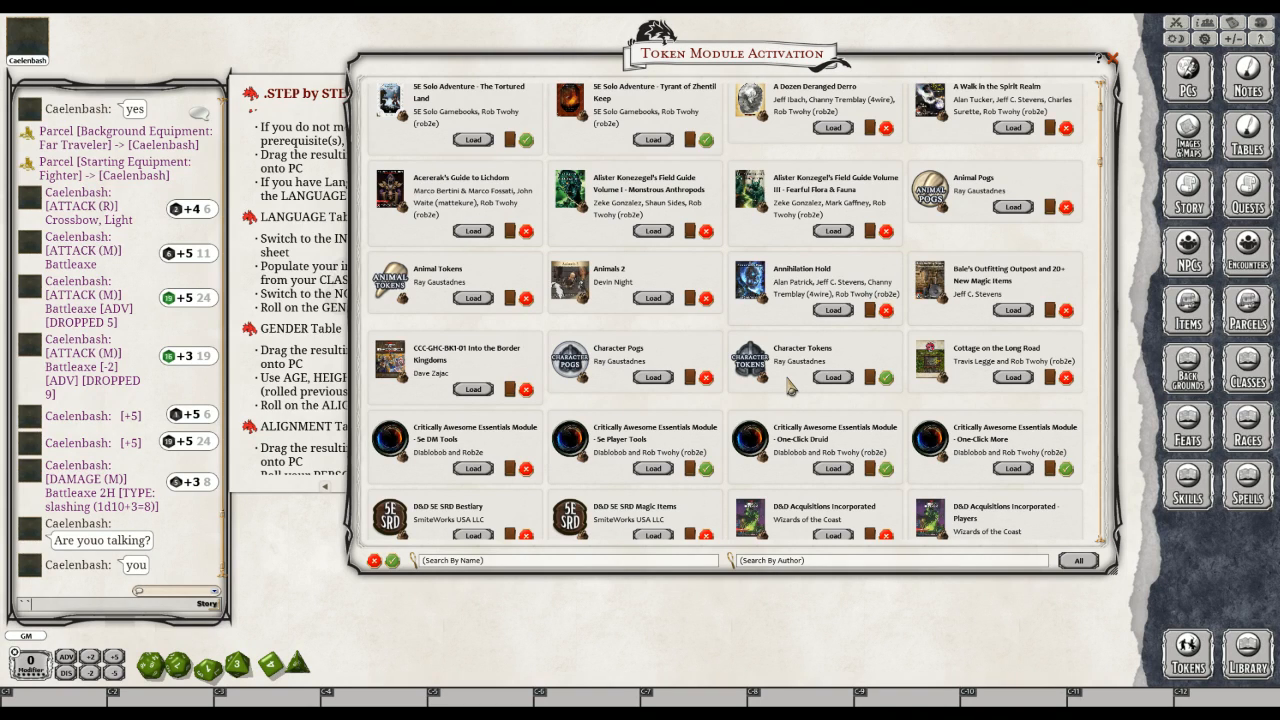
pyautogui.scroll(-1, 790, 387)
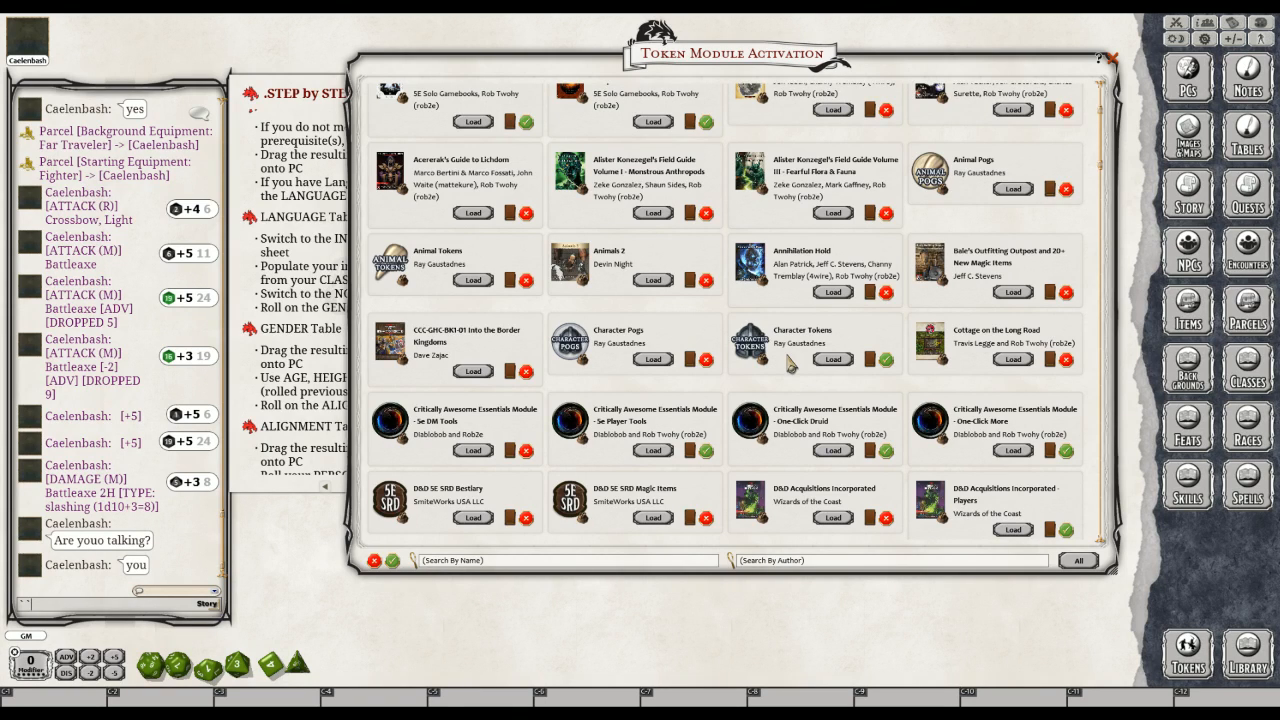
pyautogui.scroll(-2, 790, 363)
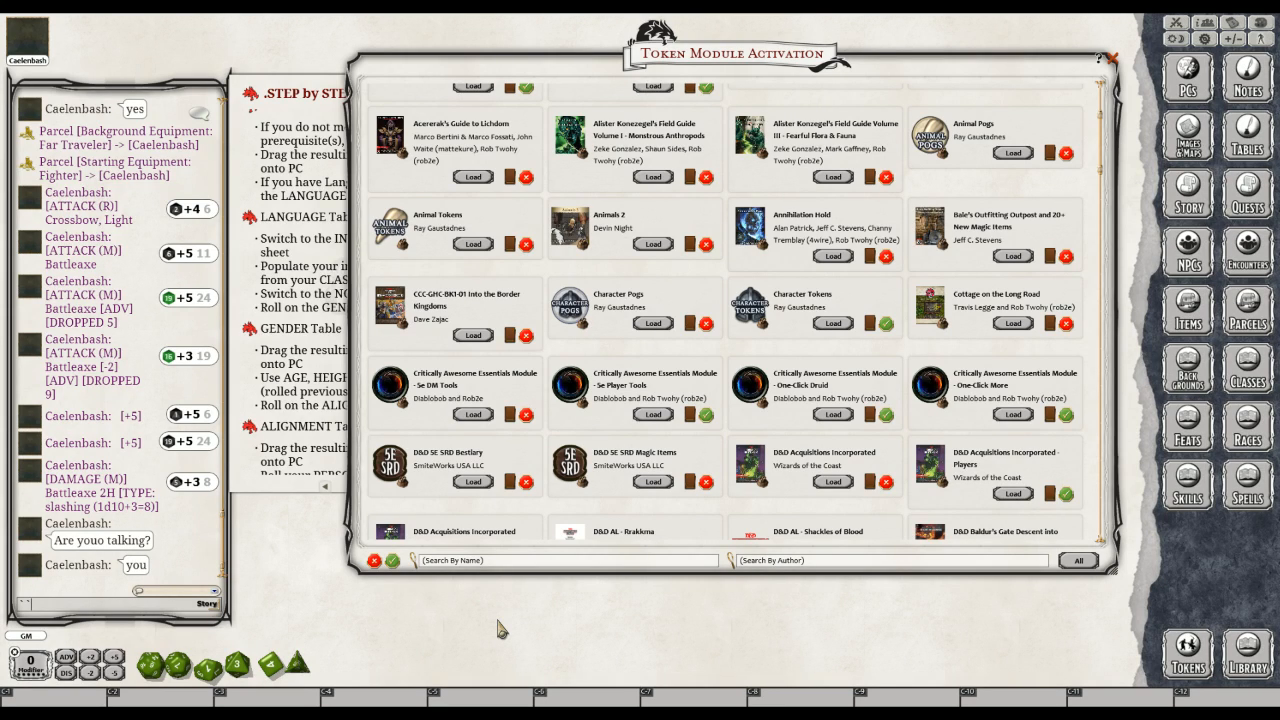
pyautogui.click(832, 325)
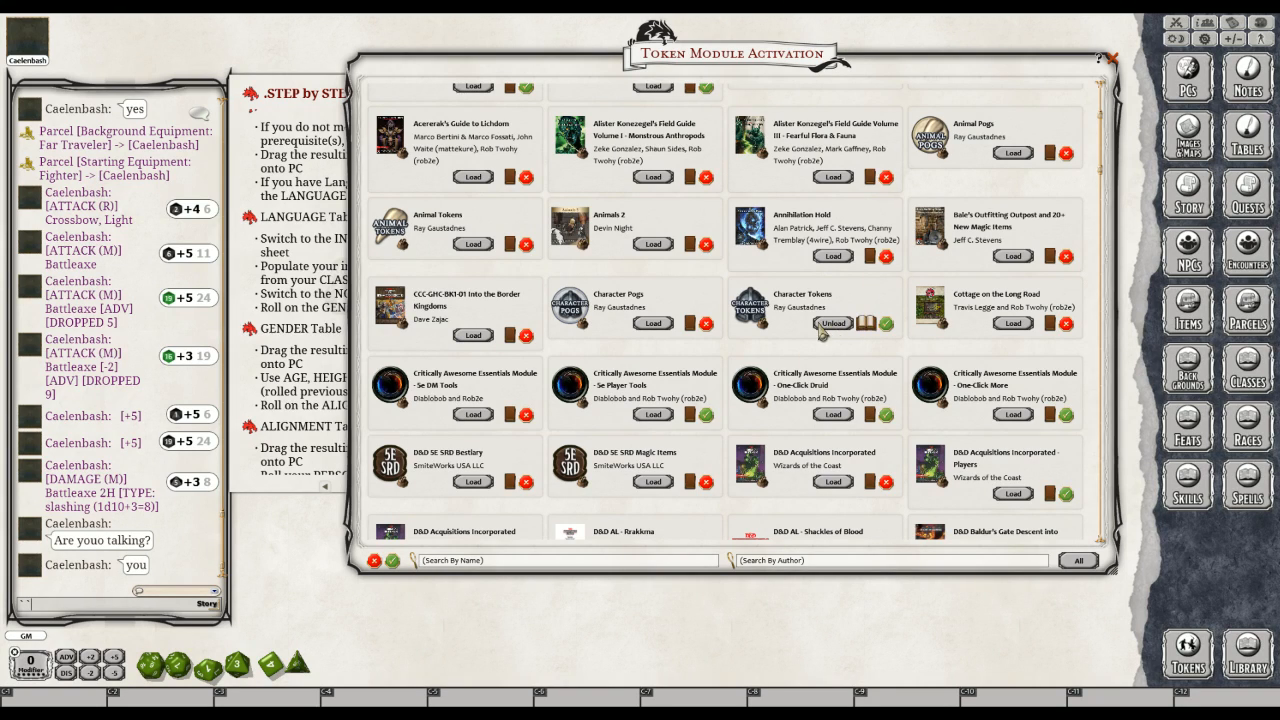
pyautogui.click(705, 324)
pyautogui.click(650, 325)
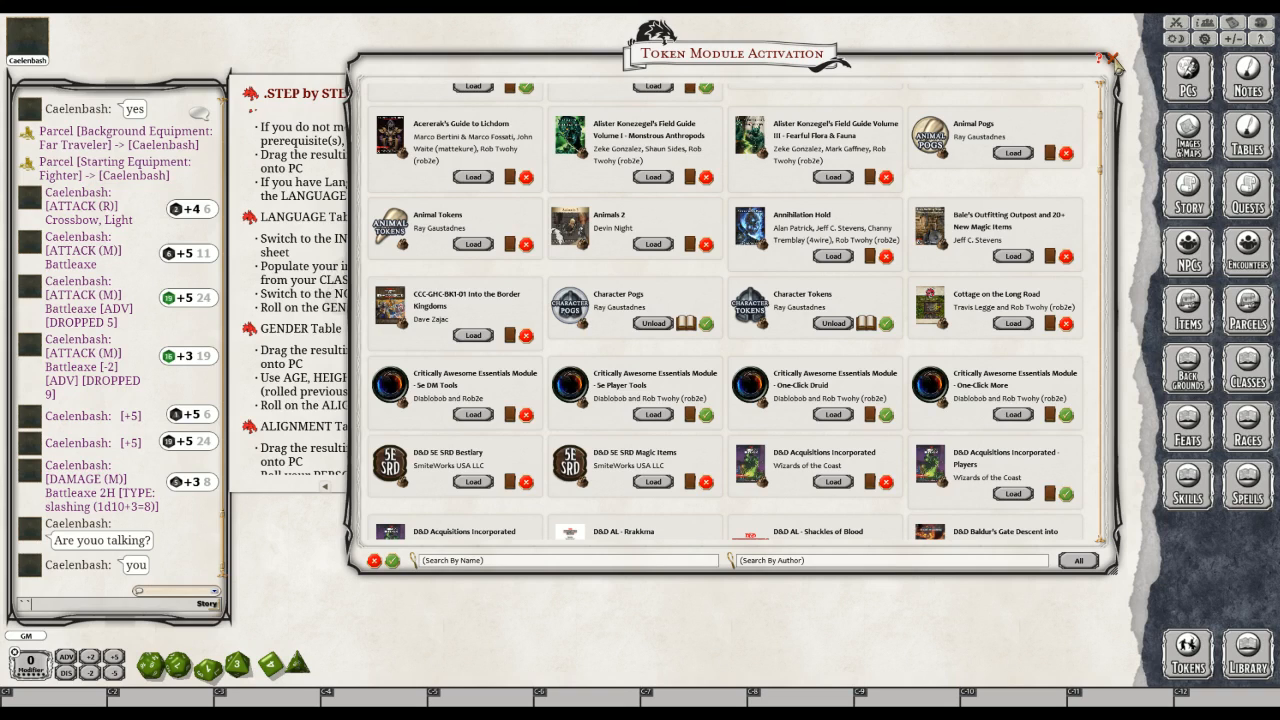
pyautogui.click(1113, 60)
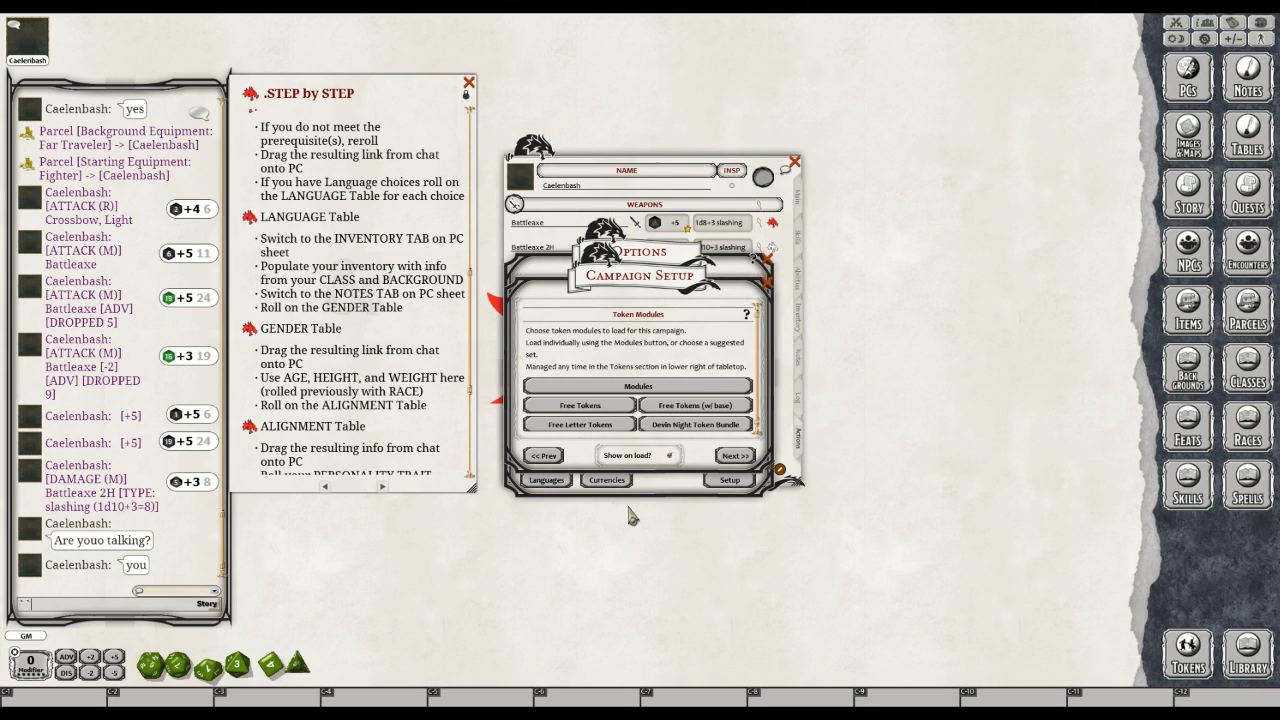
# Reopen the Token Module Activation list and browse the available D&D modules, returning to the start of the list
pyautogui.click(638, 390)
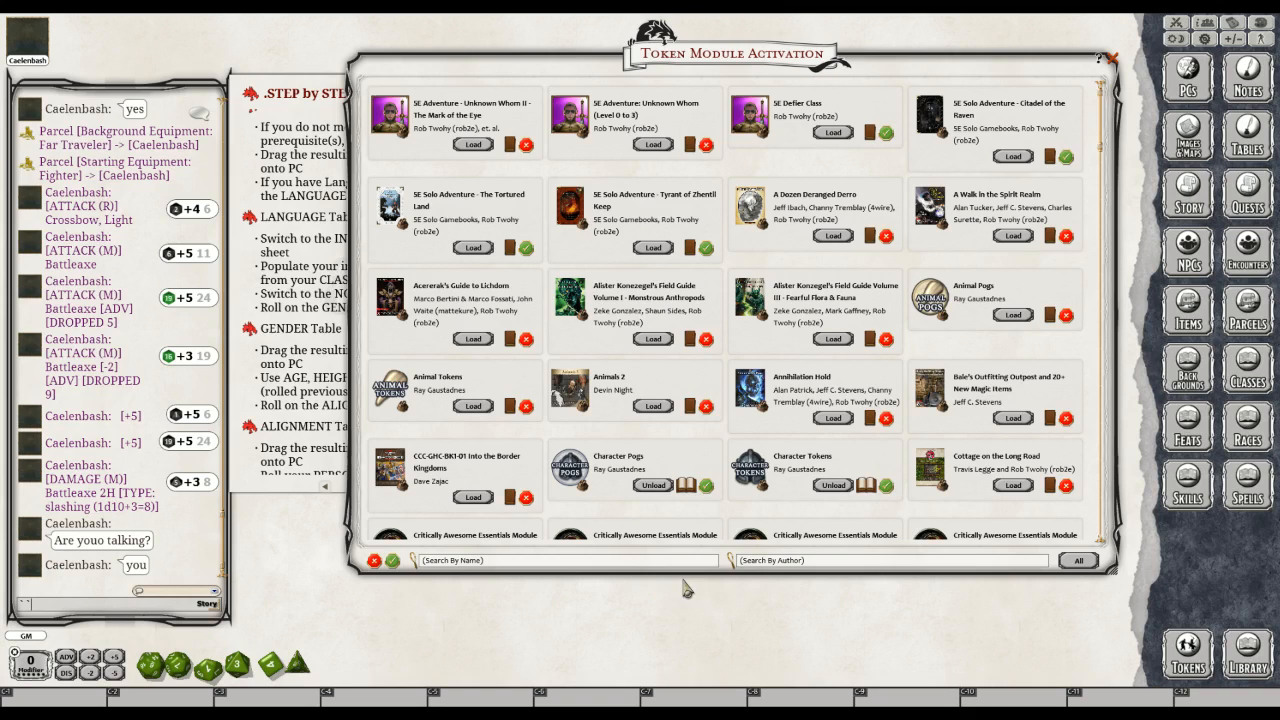
pyautogui.scroll(-1, 1058, 272)
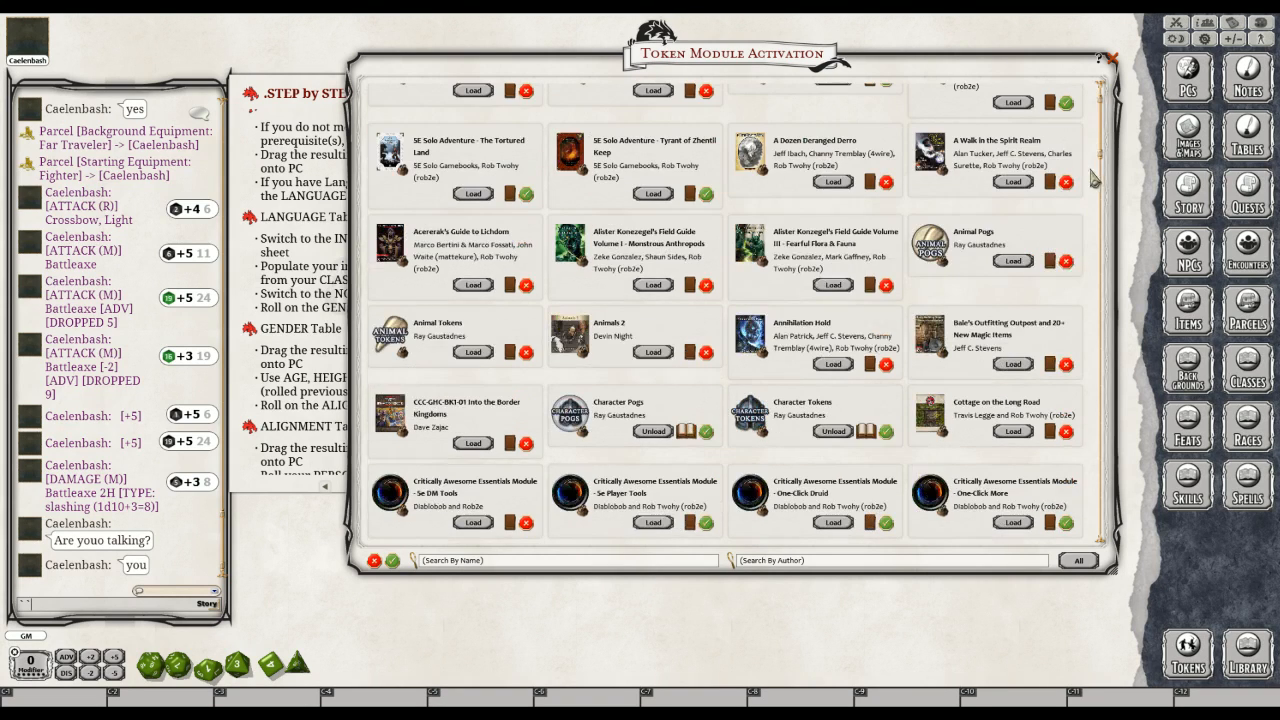
pyautogui.scroll(-11, 1103, 246)
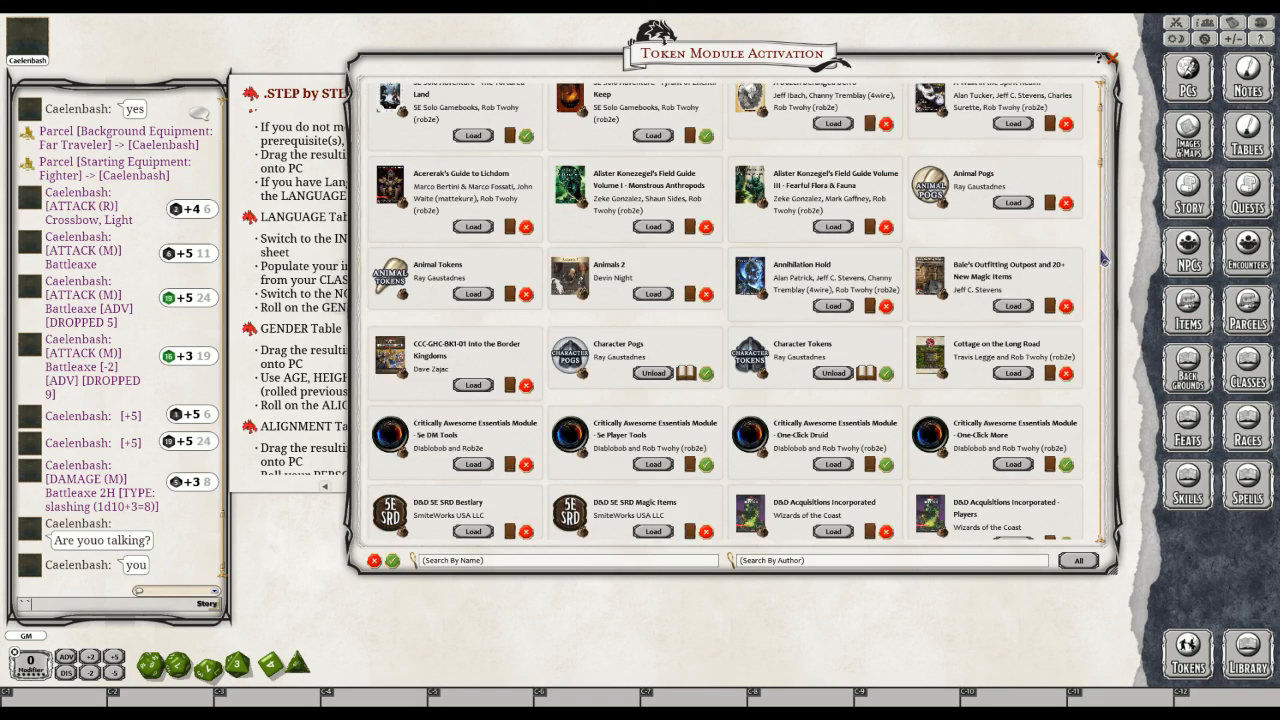
pyautogui.scroll(-1, 1108, 285)
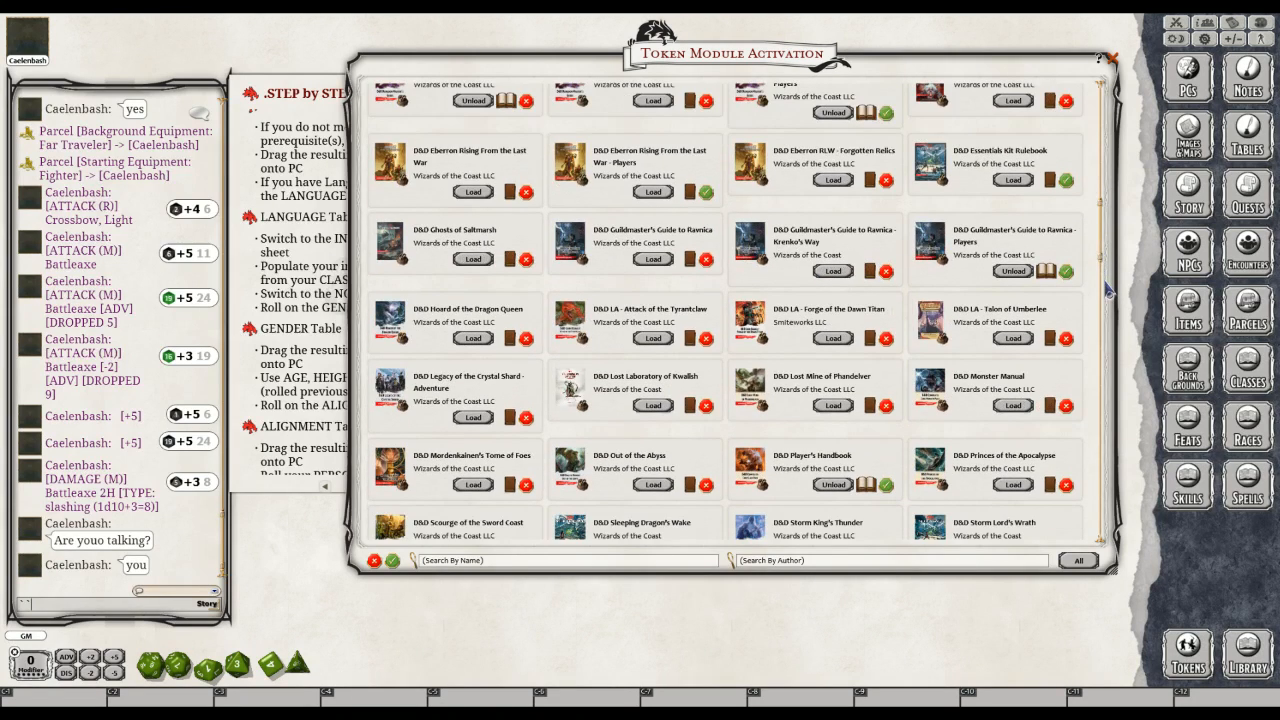
pyautogui.scroll(-5, 1107, 289)
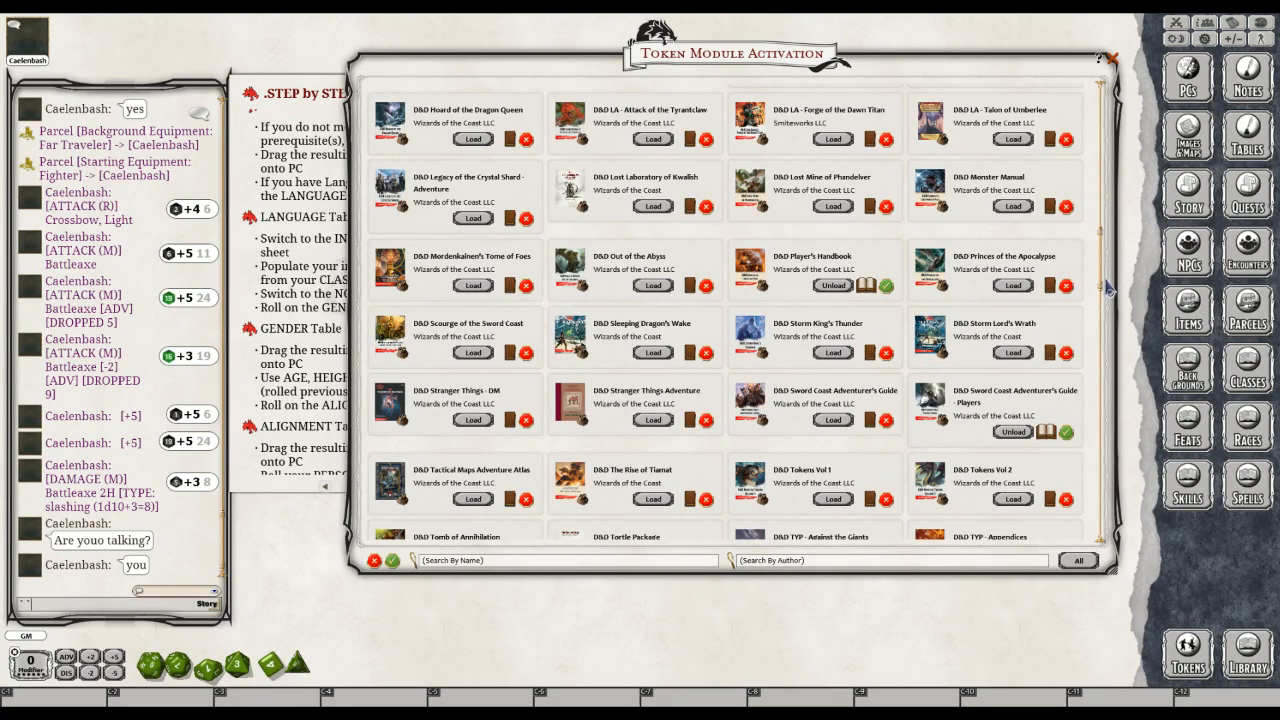
pyautogui.scroll(1, 1108, 285)
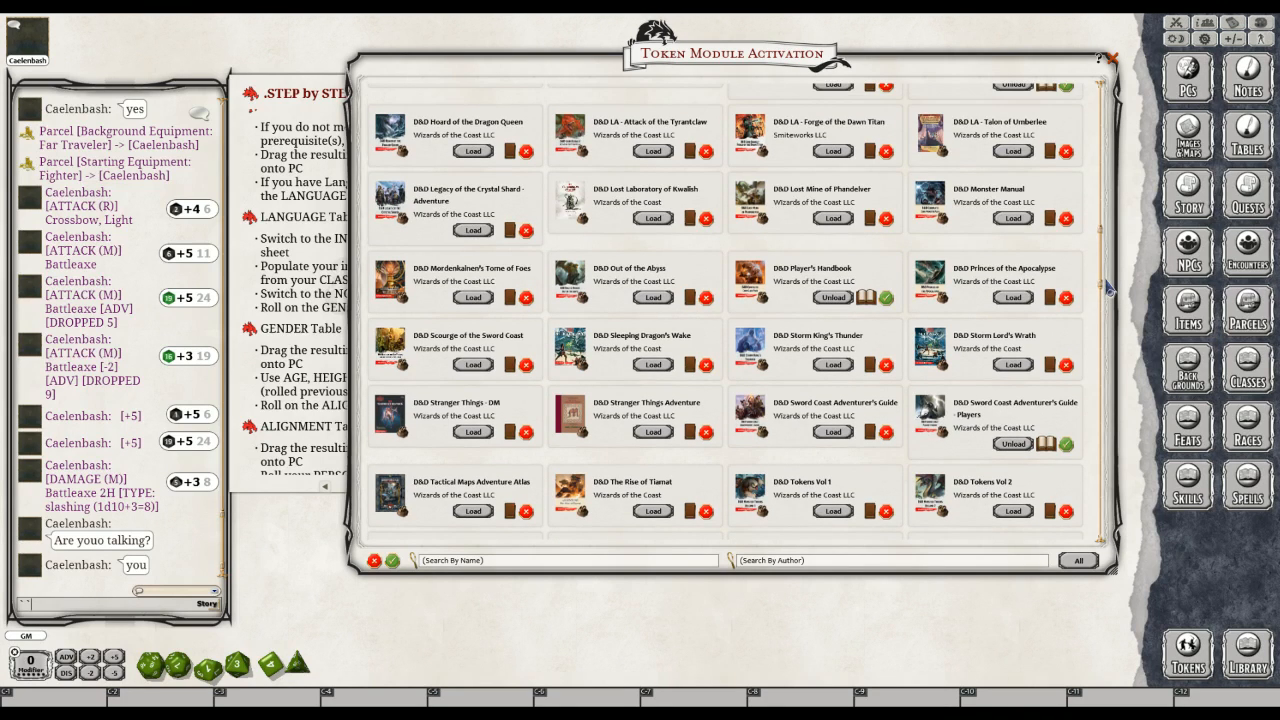
pyautogui.moveTo(1106, 281); pyautogui.dragTo(1105, 95)
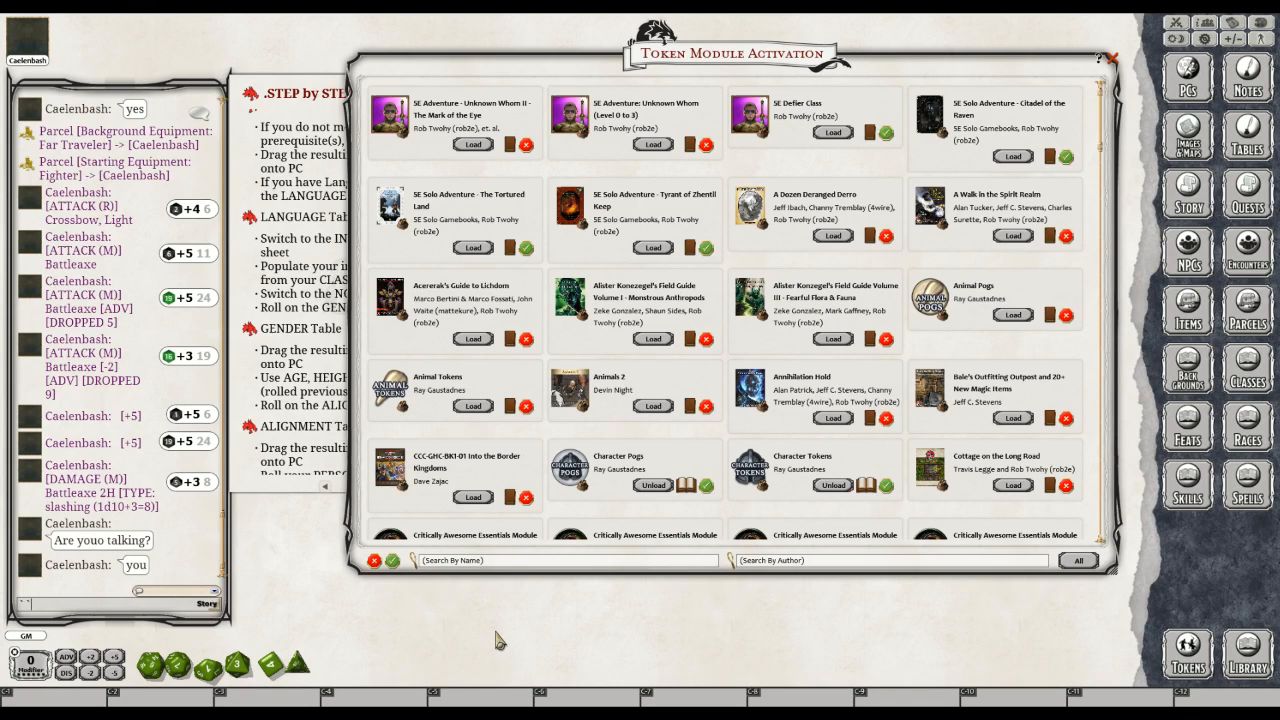
# Search the token modules by name for "character" and close the Token Module Activation list
pyautogui.click(451, 563)
pyautogui.write('char')
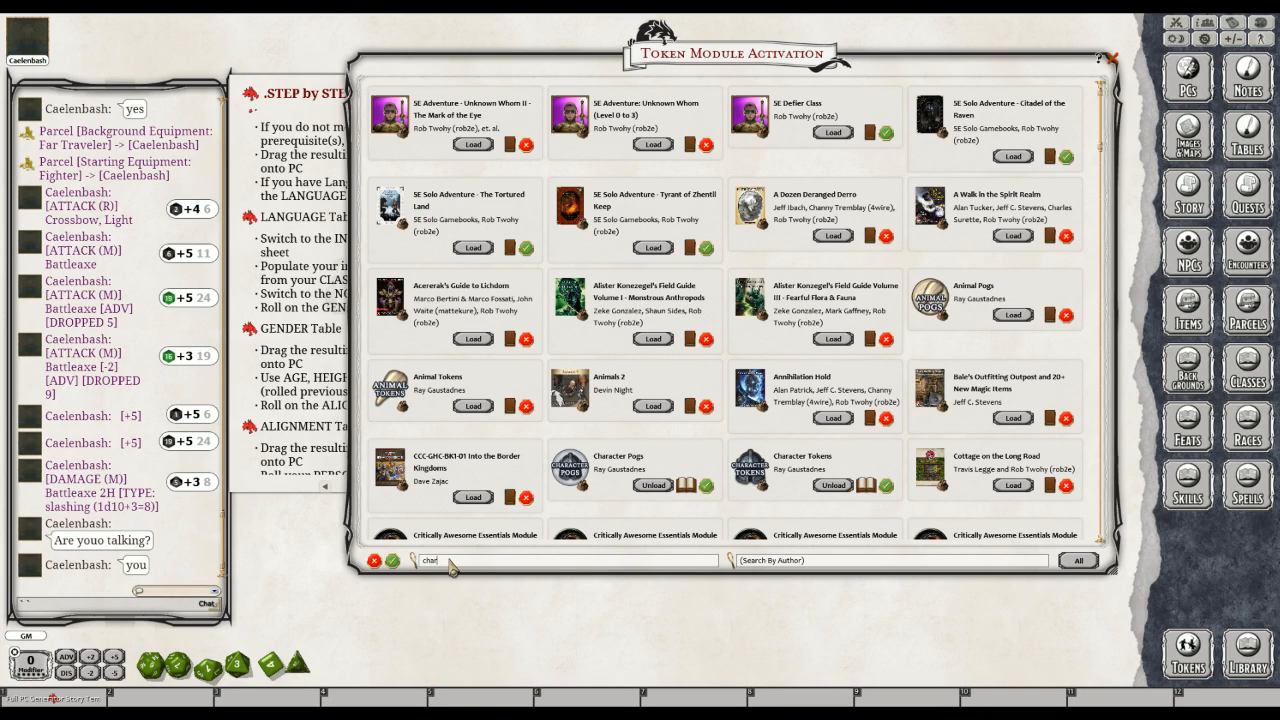
pyautogui.write('acter')
pyautogui.press('Return')
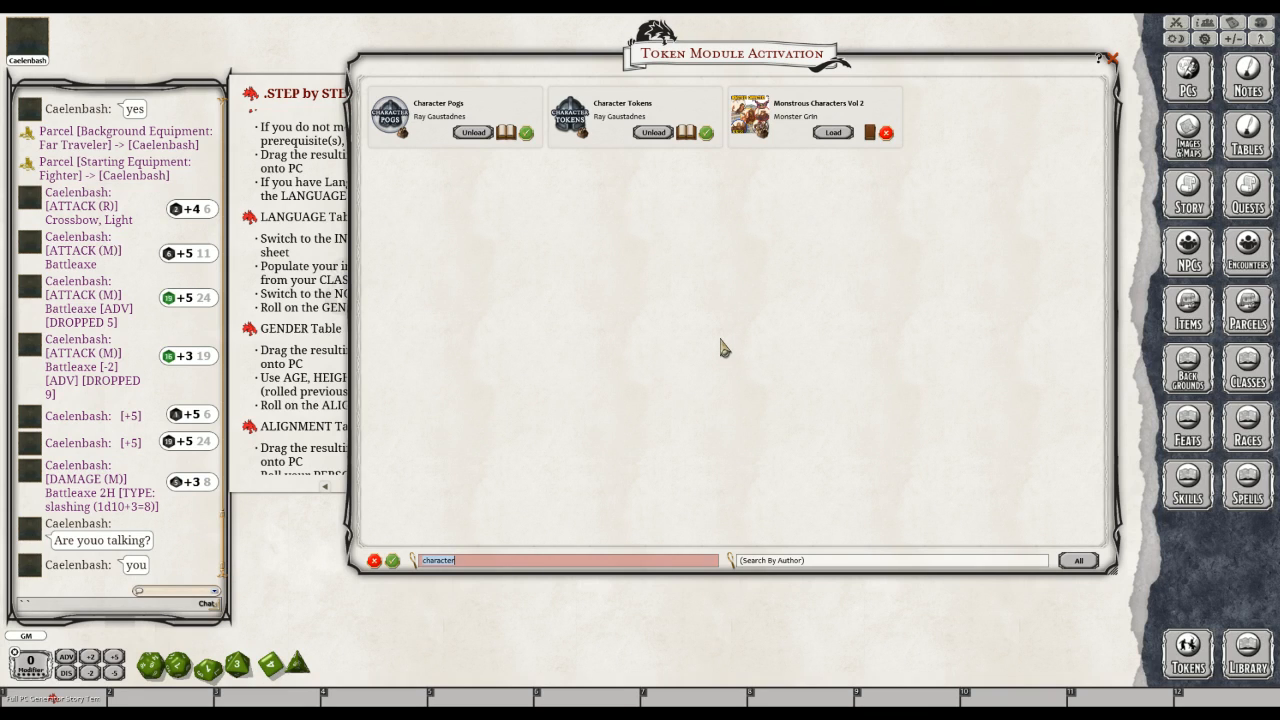
pyautogui.press('ctrl')
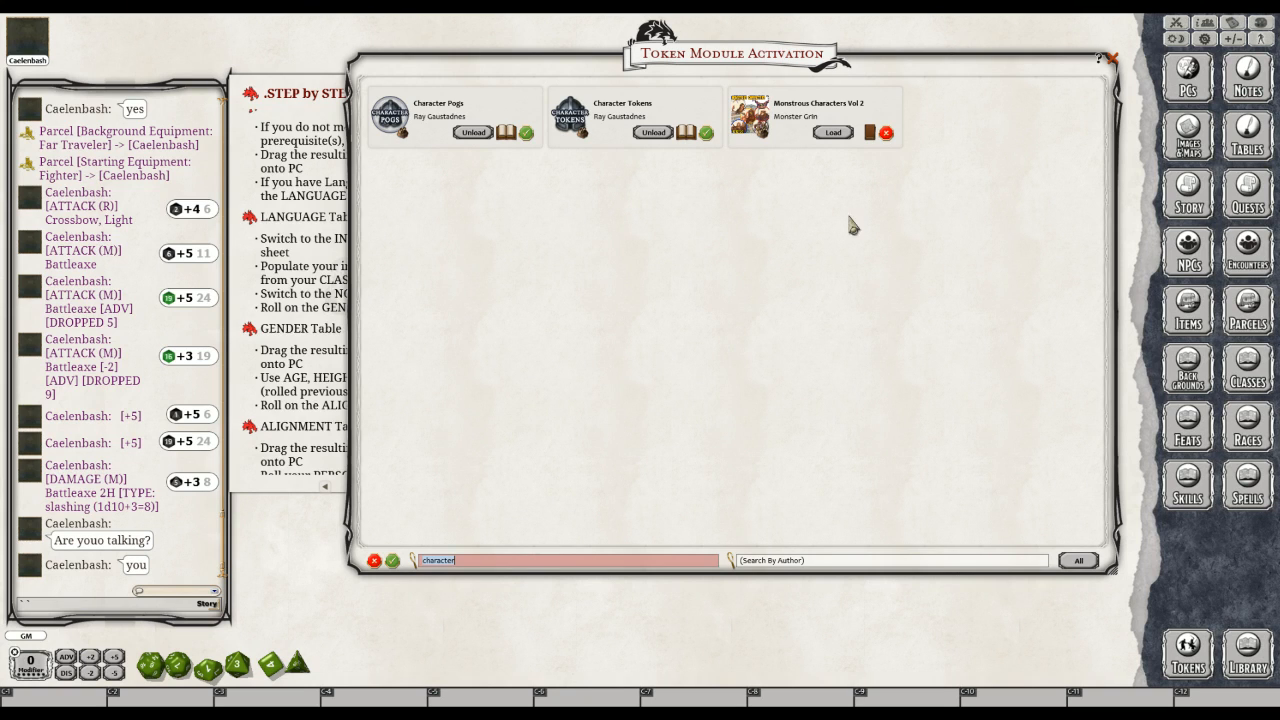
pyautogui.click(1111, 60)
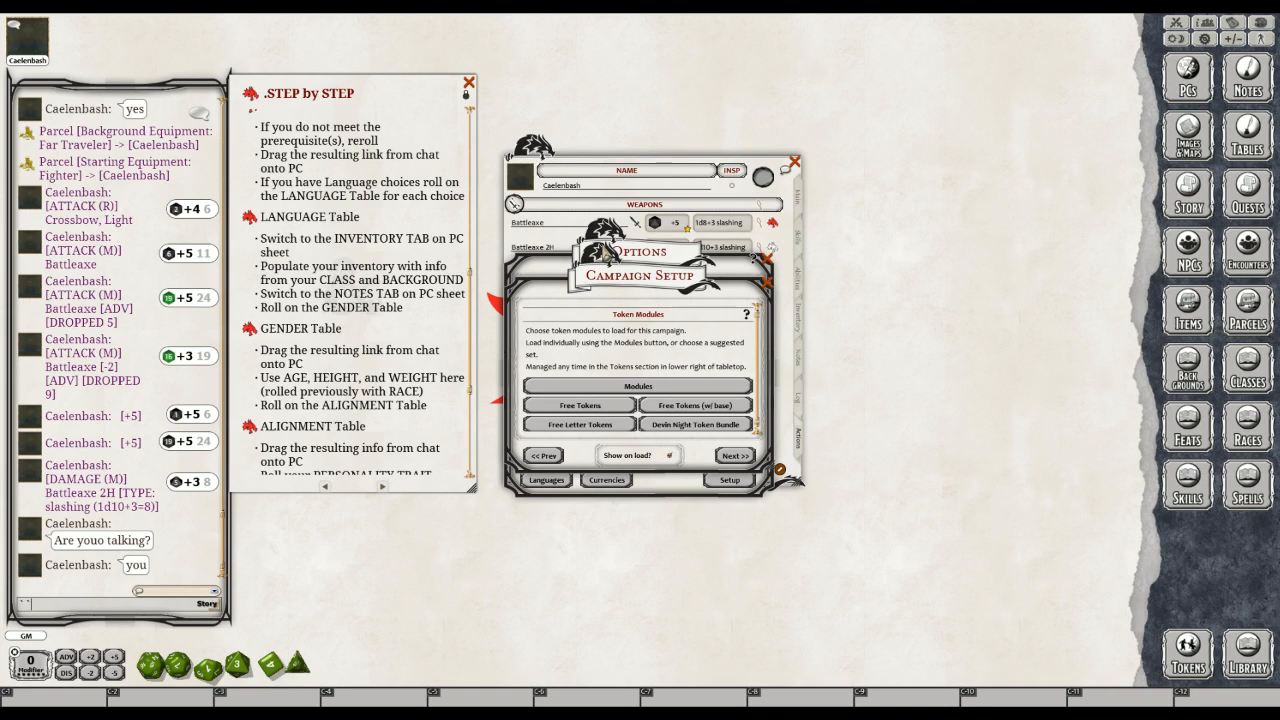
# Move the Campaign Setup window off the Options window, view its Data Modules page, return to Token Modules, and close the Options window
pyautogui.moveTo(605, 251); pyautogui.dragTo(695, 257)
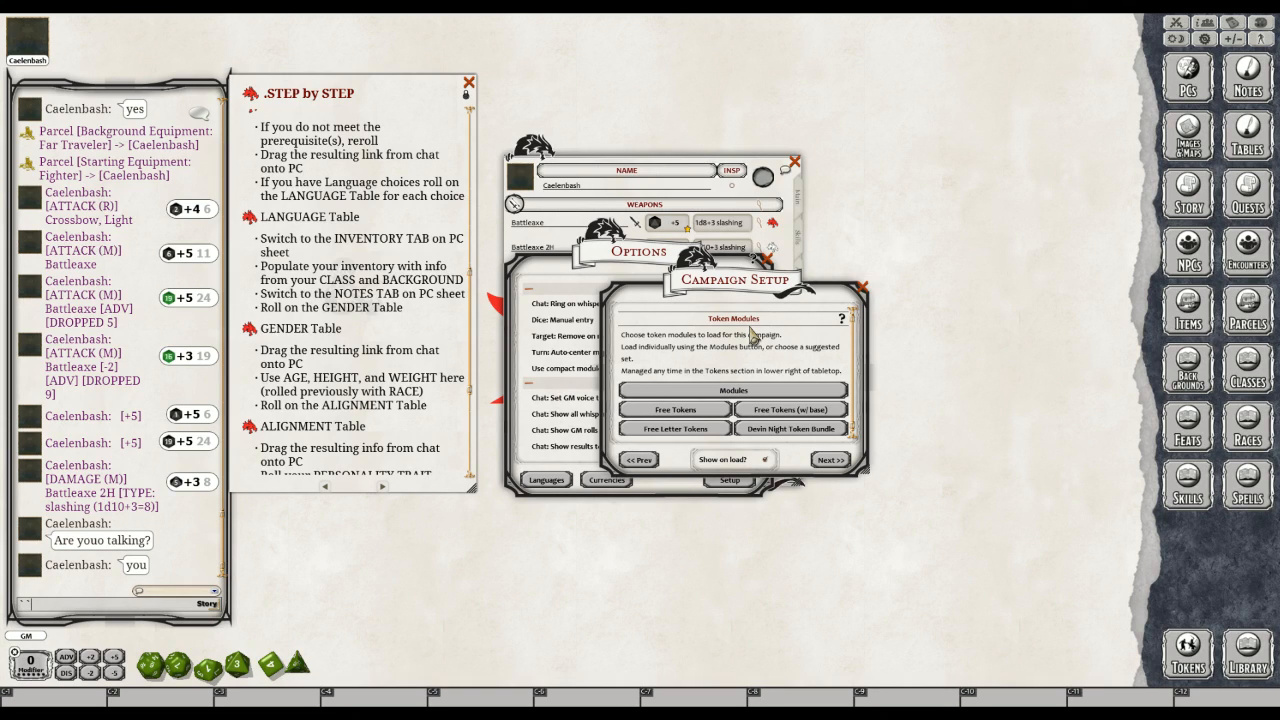
pyautogui.click(639, 460)
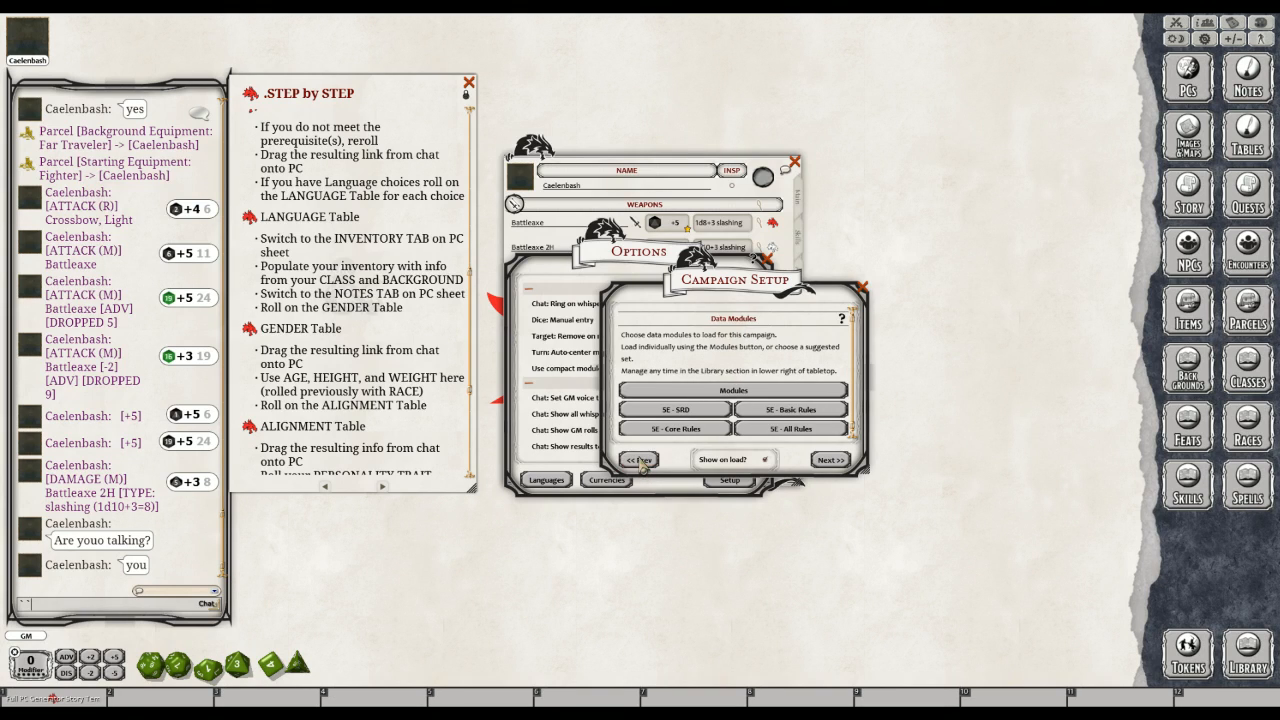
pyautogui.click(830, 460)
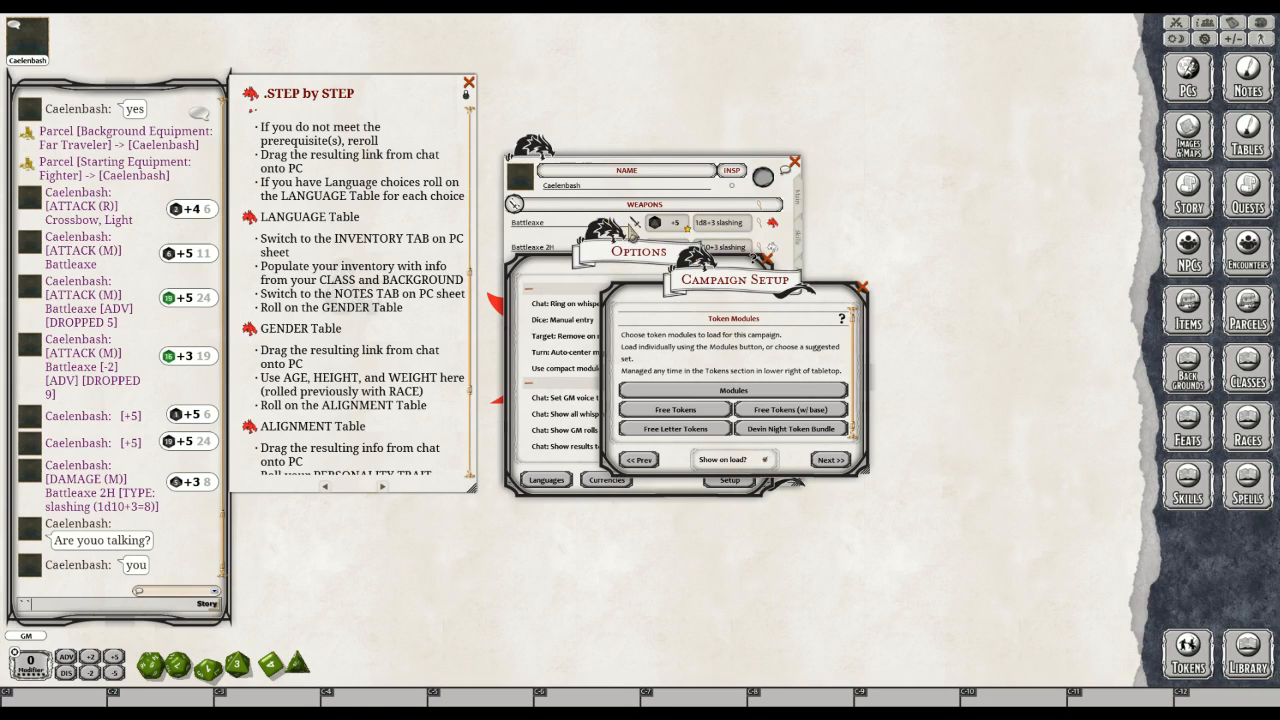
pyautogui.click(638, 252)
pyautogui.click(767, 258)
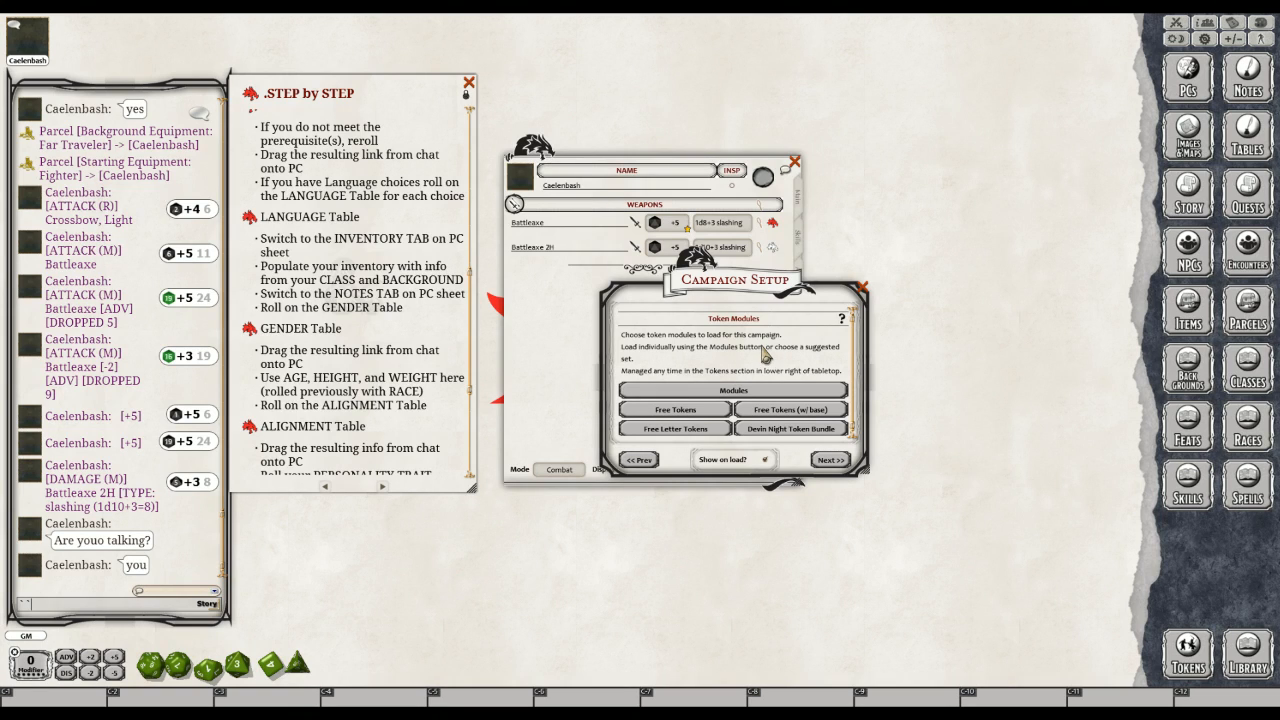
# View the Campaign Setup's Options page, recheck the token module list from the Token Modules page, and close both windows
pyautogui.click(834, 460)
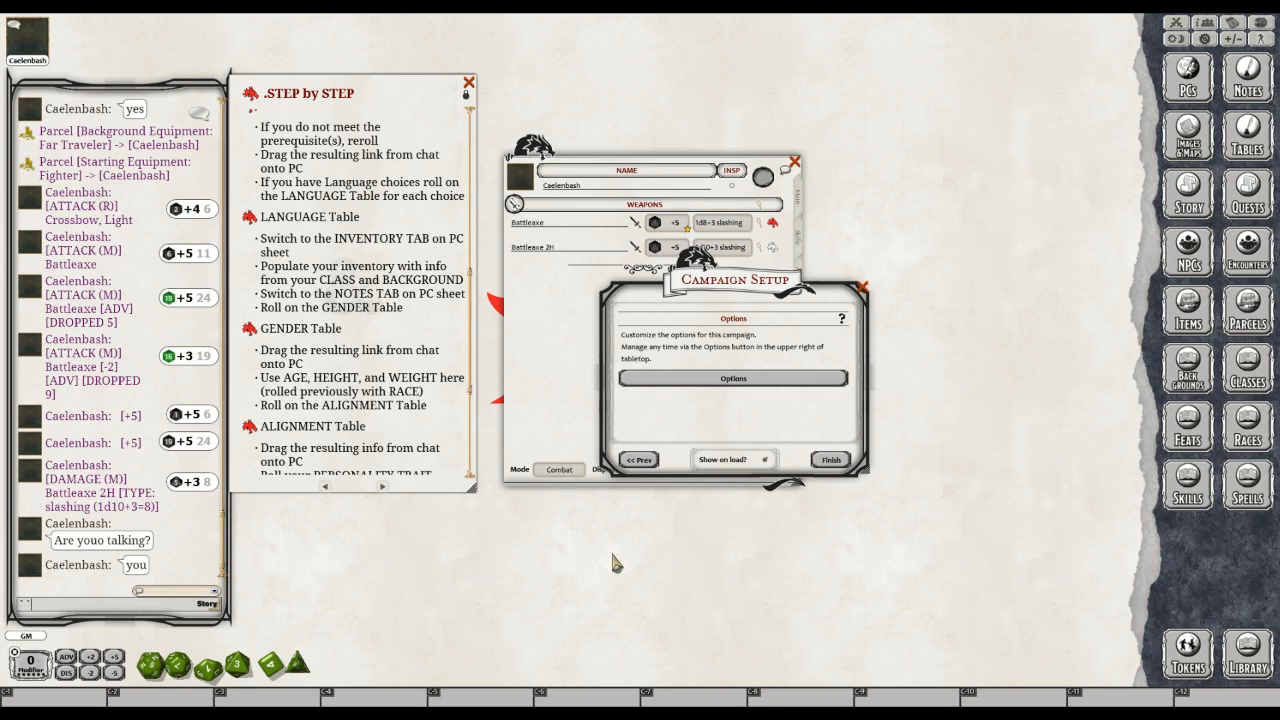
pyautogui.click(639, 461)
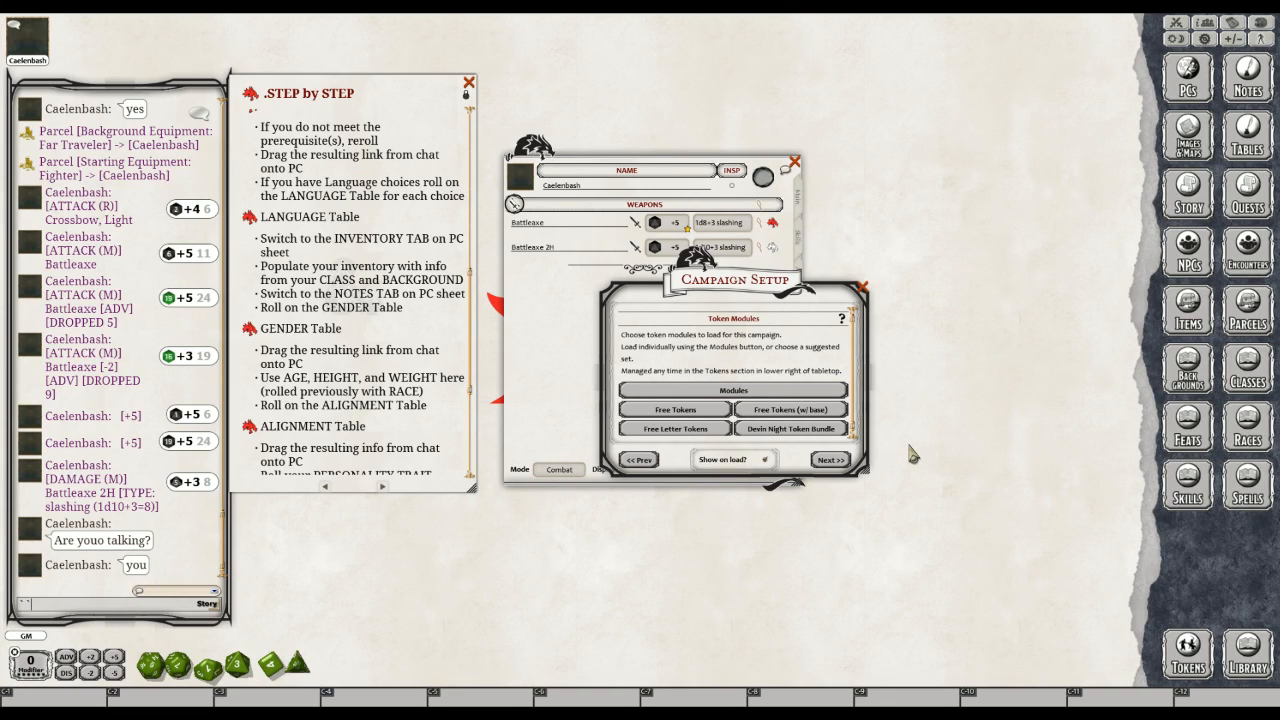
pyautogui.click(737, 392)
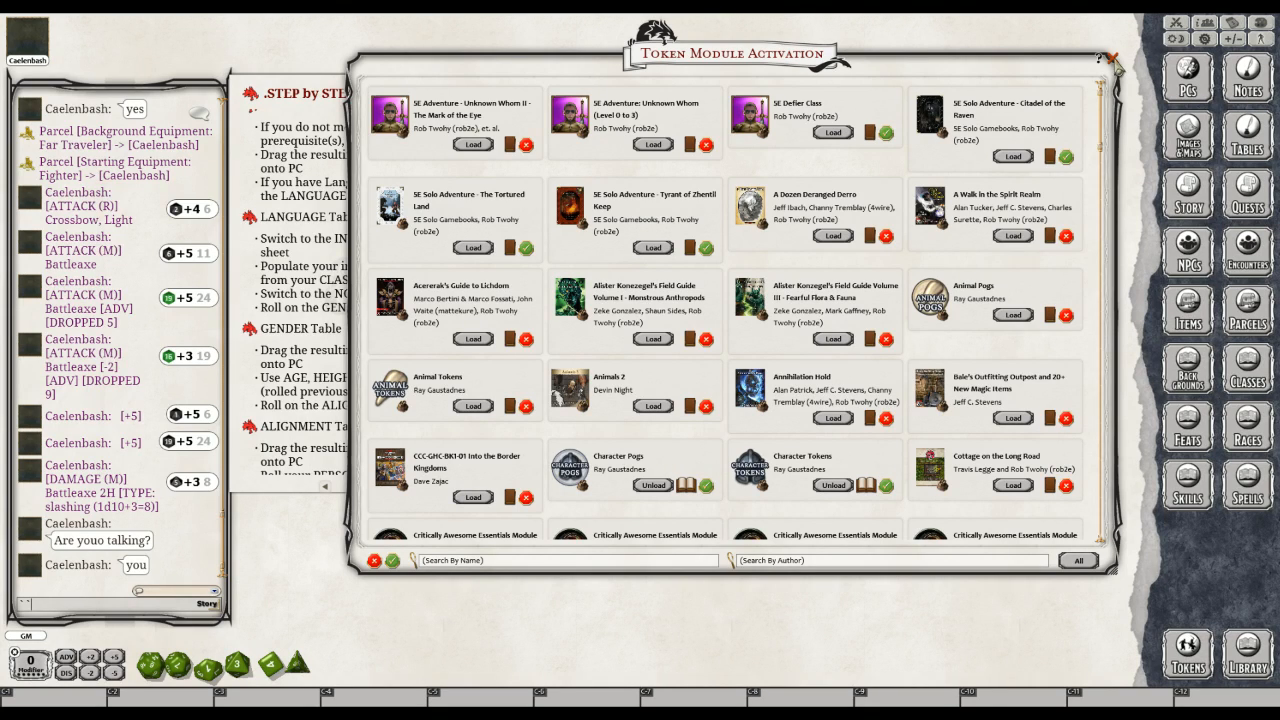
pyautogui.click(1113, 62)
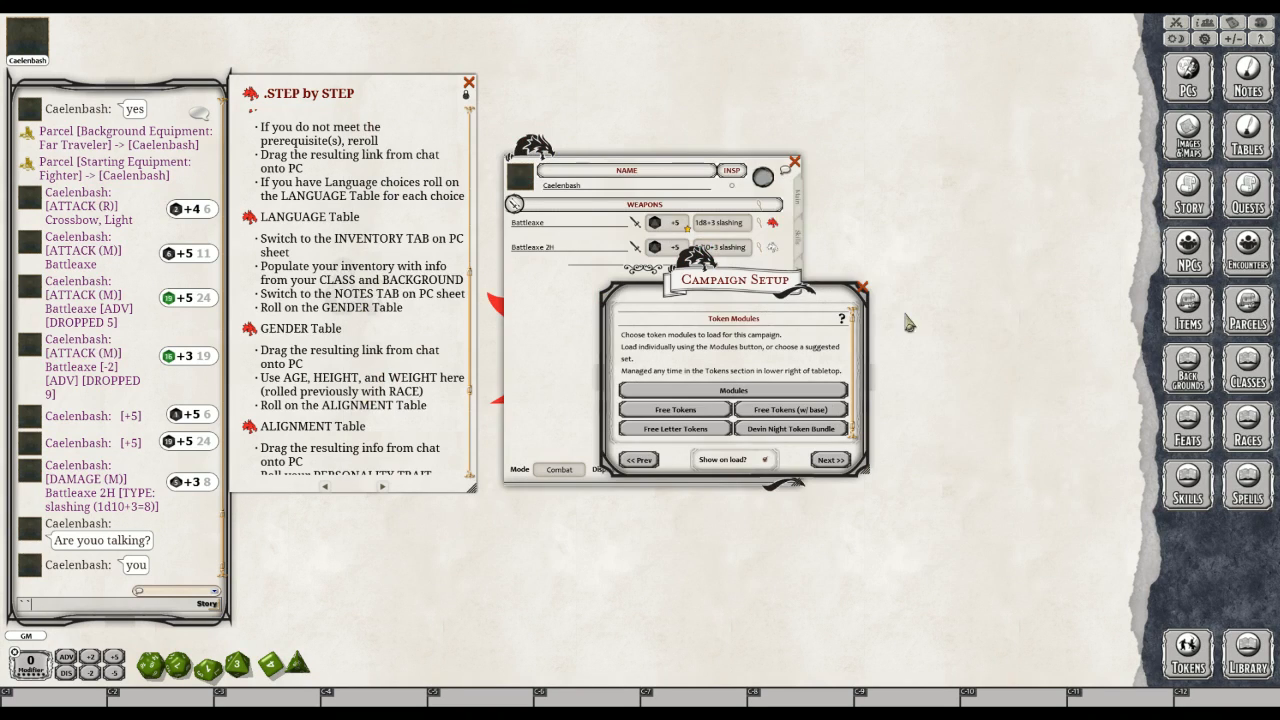
pyautogui.click(865, 290)
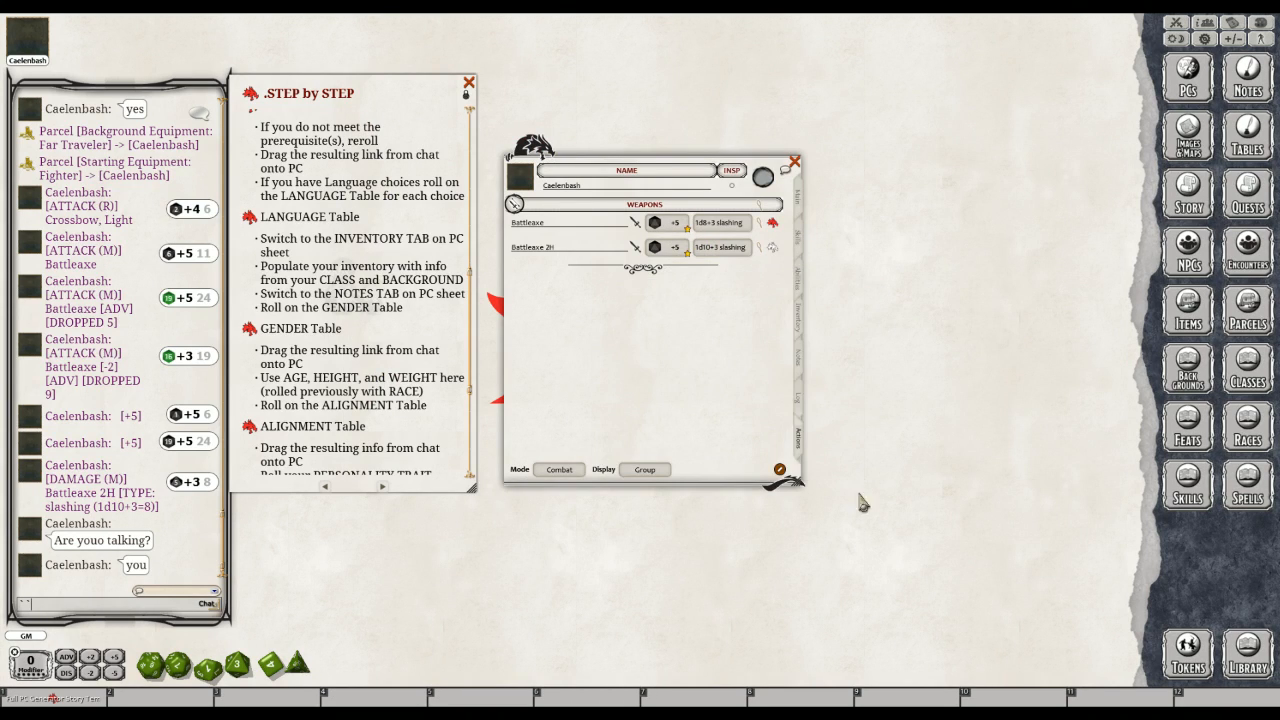
# Open the Tokens collection, check the available token folders, and close it
pyautogui.click(1185, 650)
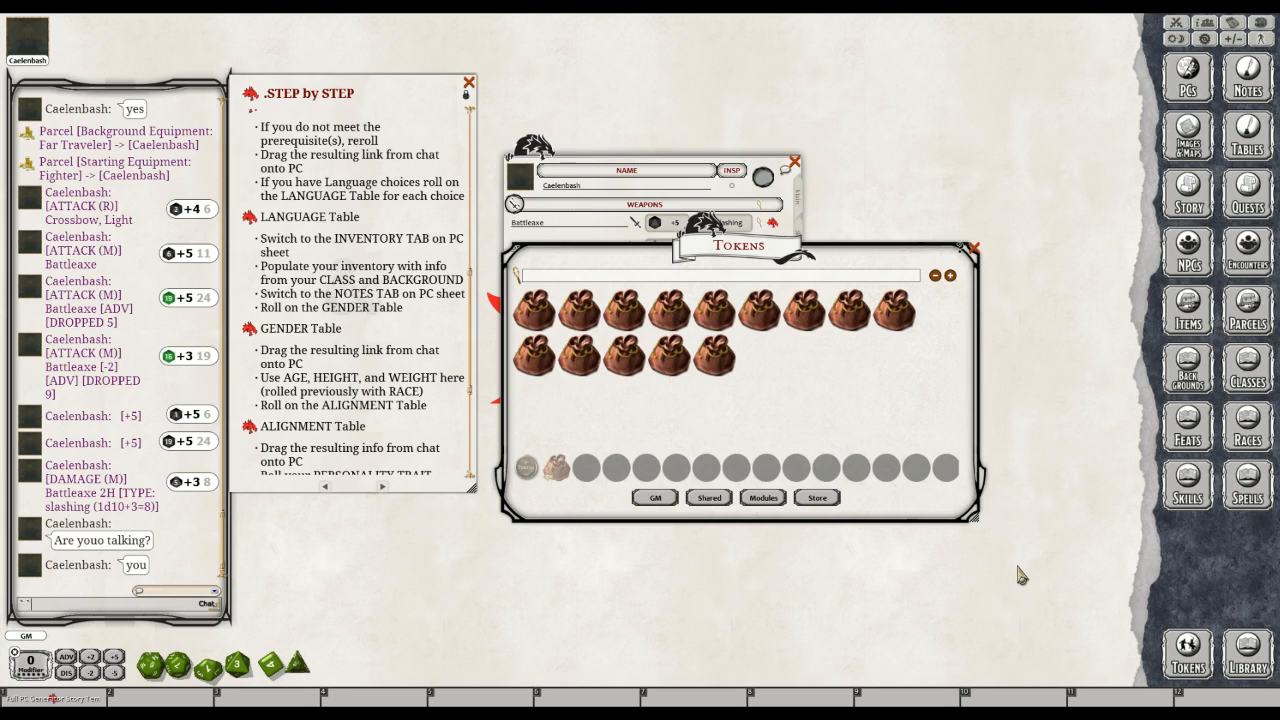
pyautogui.press('ctrl')
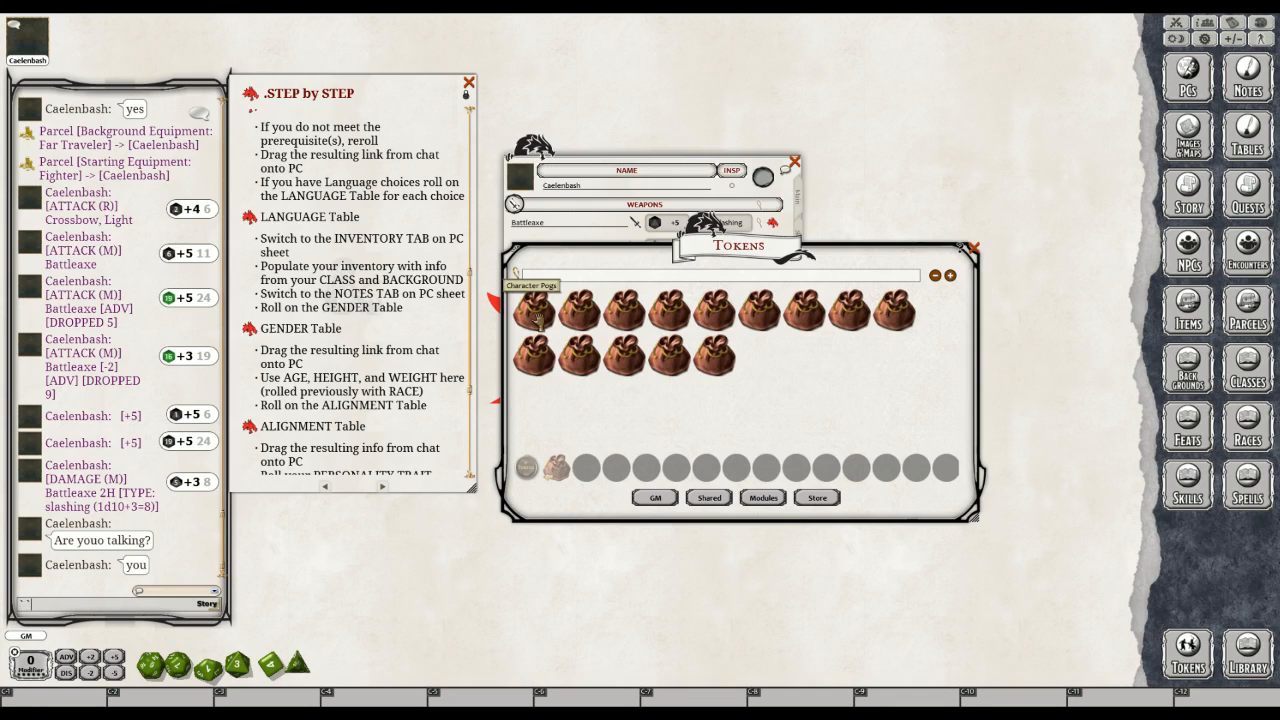
pyautogui.click(975, 250)
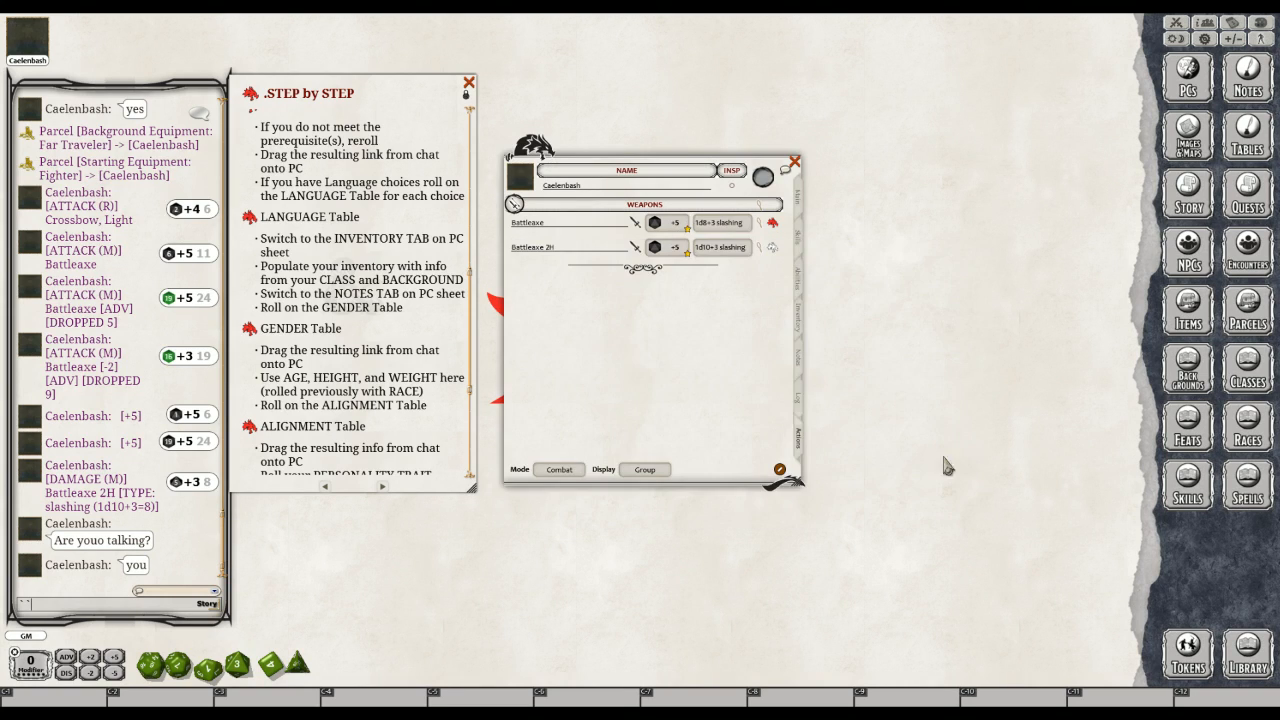
# Show the Main page of Caelenbash's sheet, view the available portrait folders, recheck the Tokens collection, and close both selection windows
pyautogui.click(798, 197)
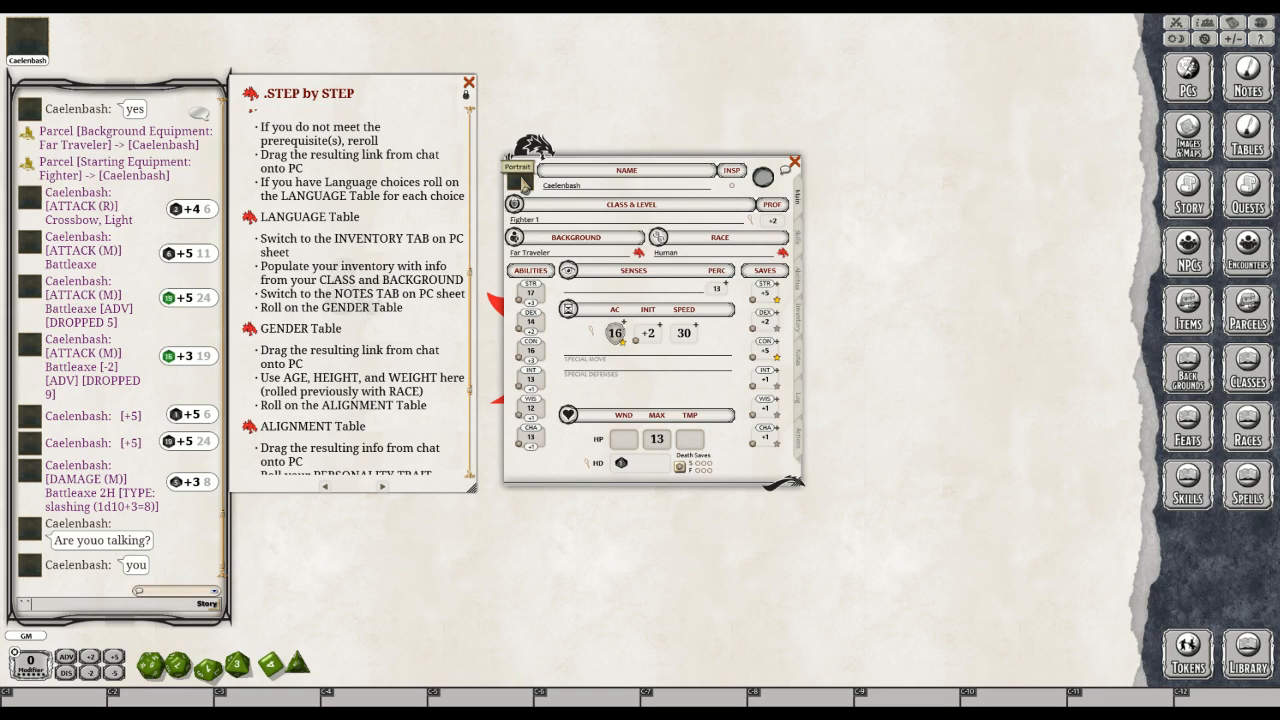
pyautogui.click(525, 184)
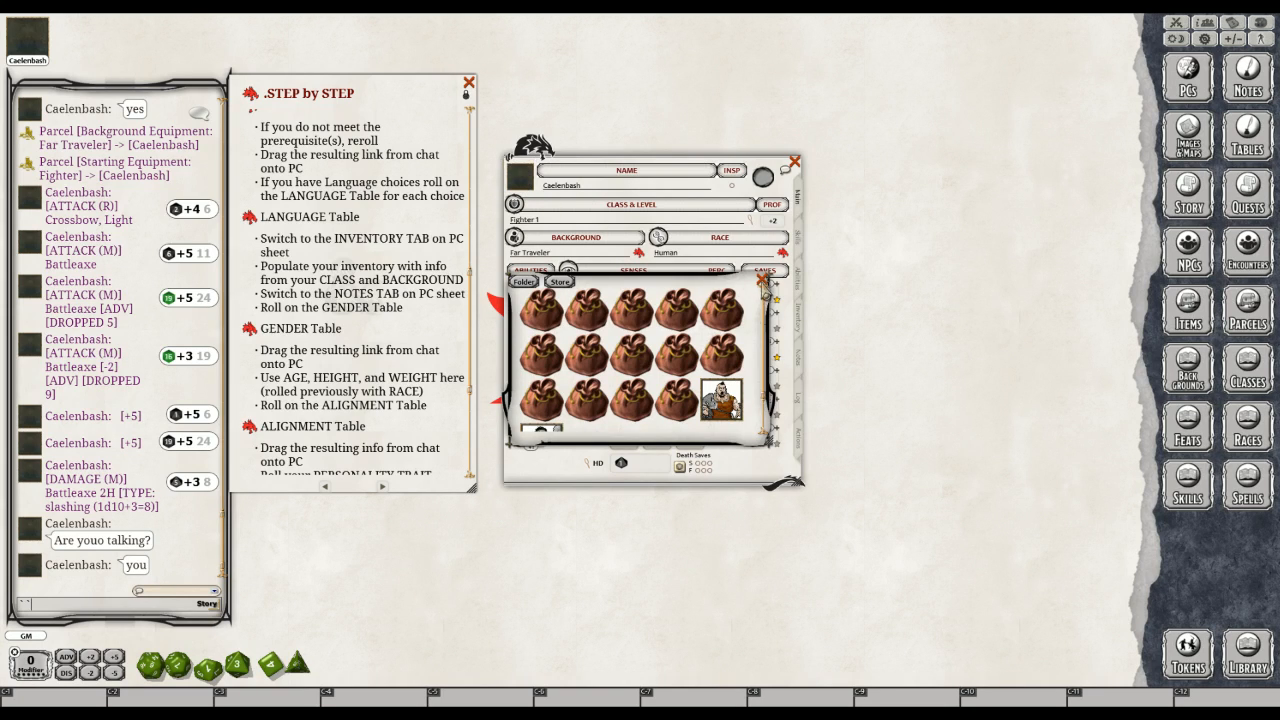
pyautogui.click(762, 281)
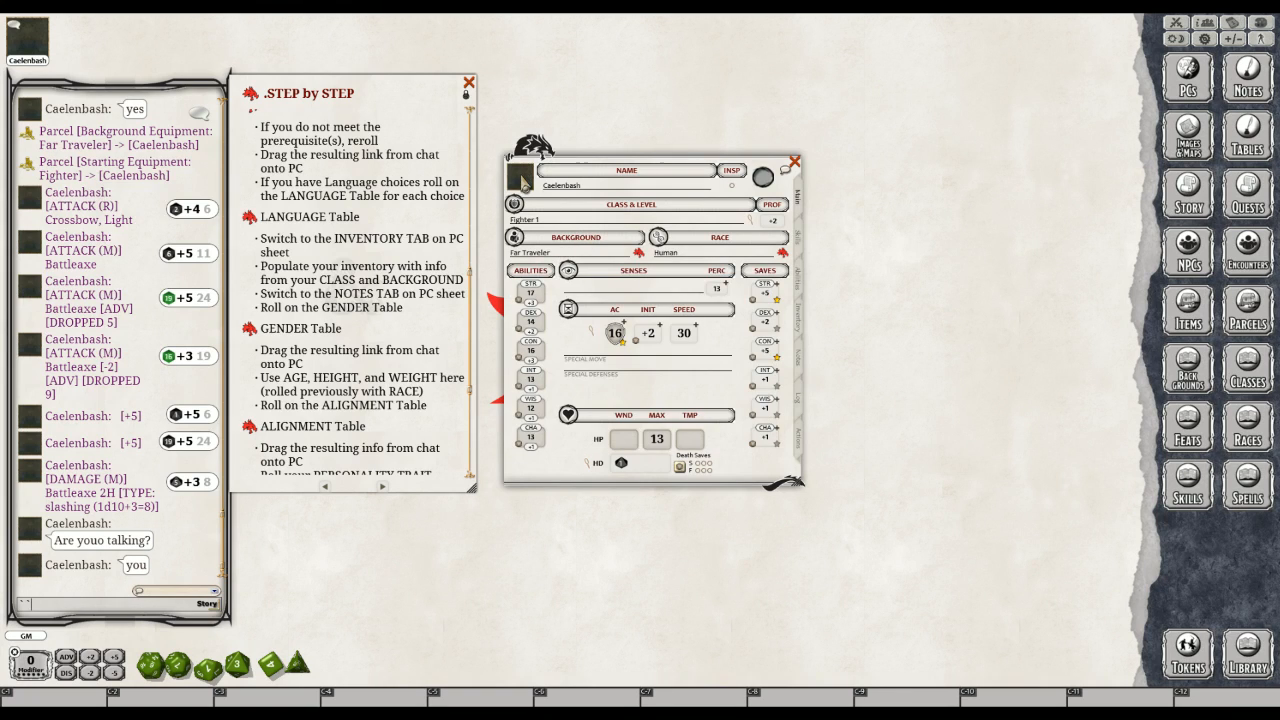
pyautogui.click(522, 181)
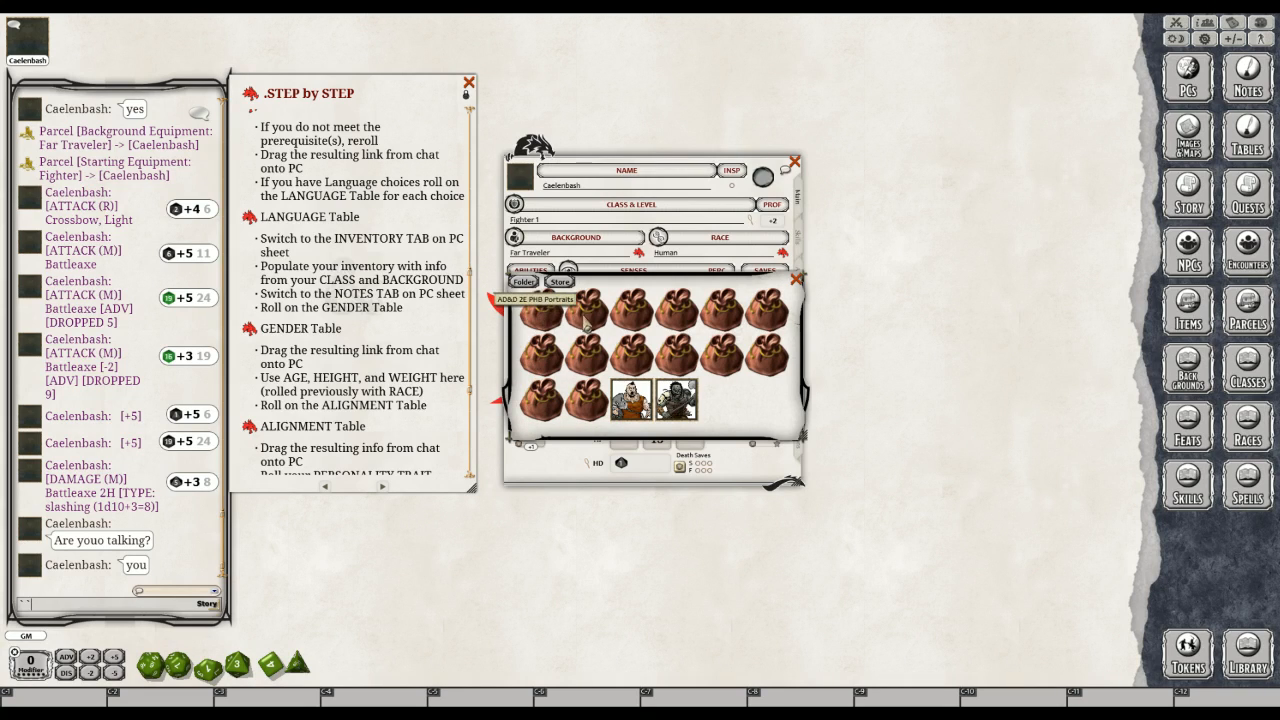
pyautogui.click(796, 281)
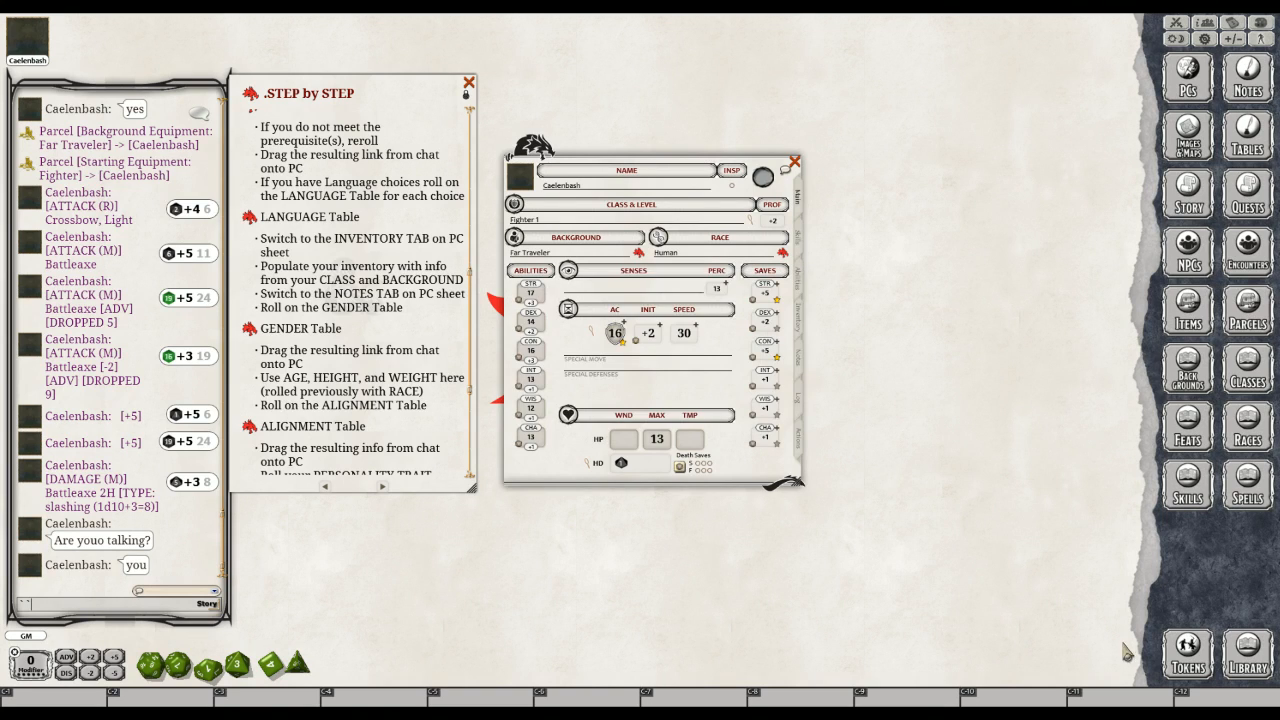
pyautogui.click(1203, 672)
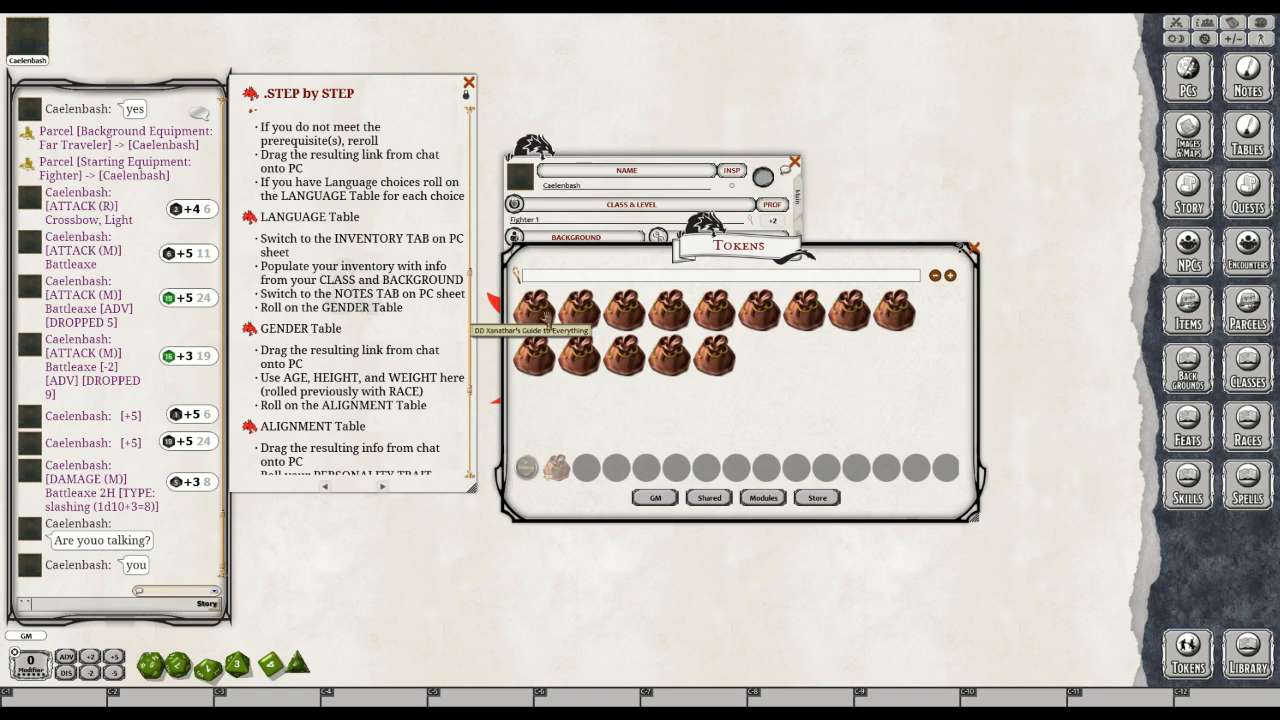
pyautogui.click(974, 248)
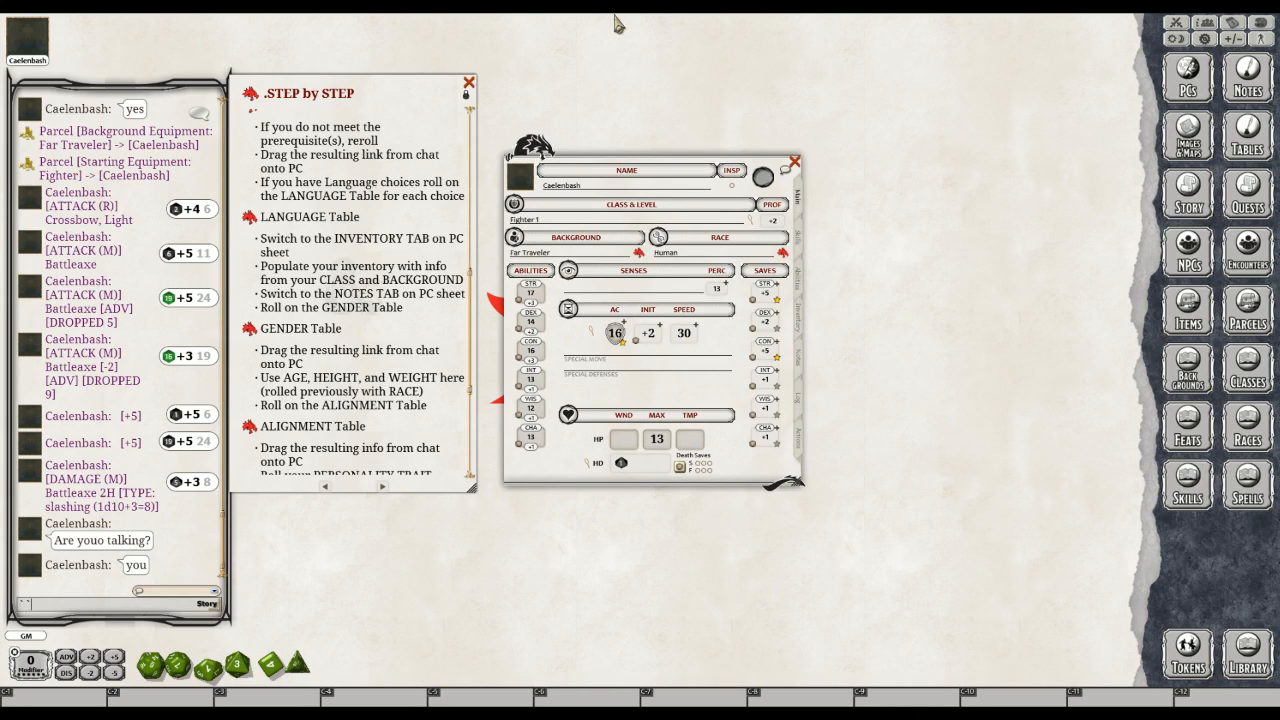
# Give Caelenbash a portrait of a man in red headwear, extend the portrait selection window downward, and close it
pyautogui.click(524, 186)
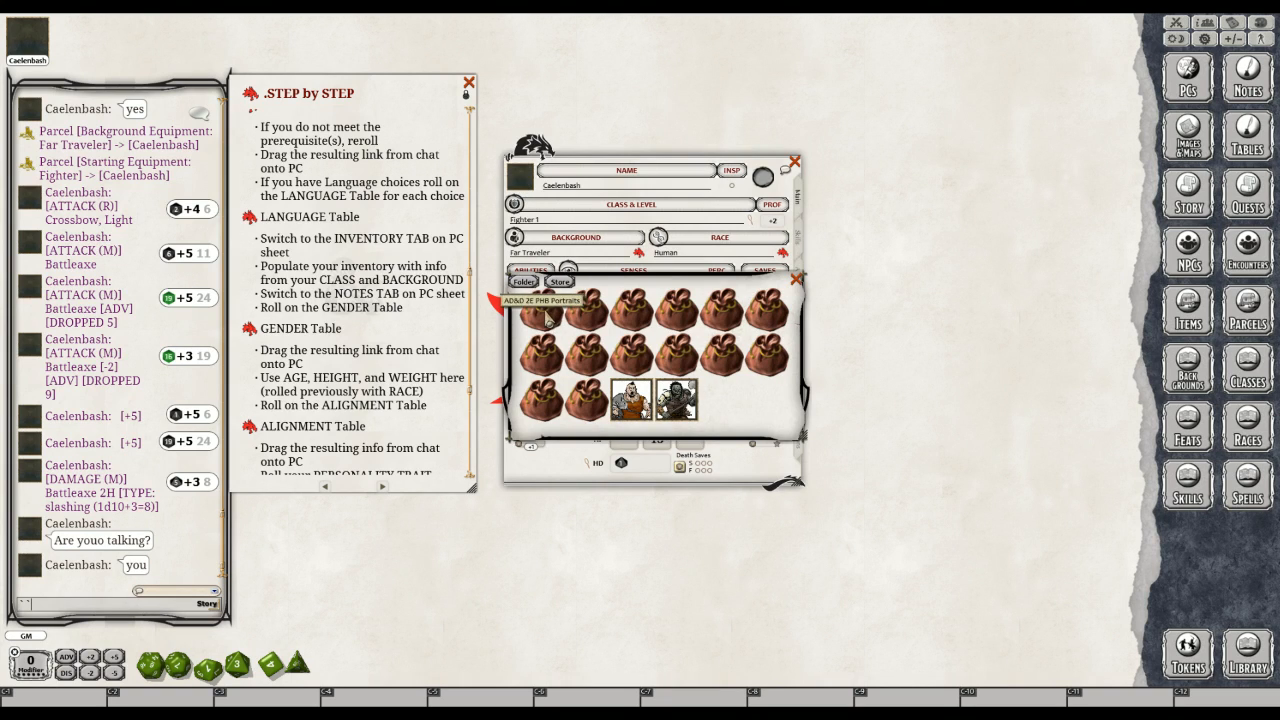
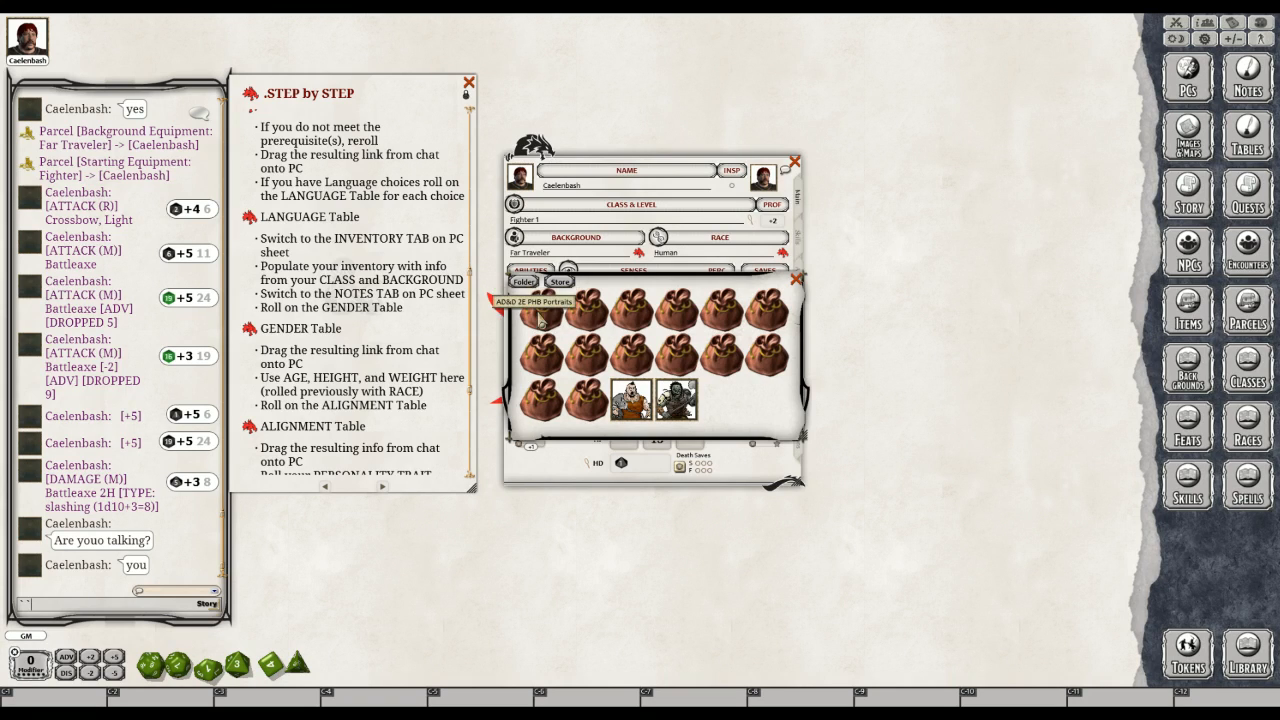
pyautogui.rightClick(536, 306)
pyautogui.click(592, 315)
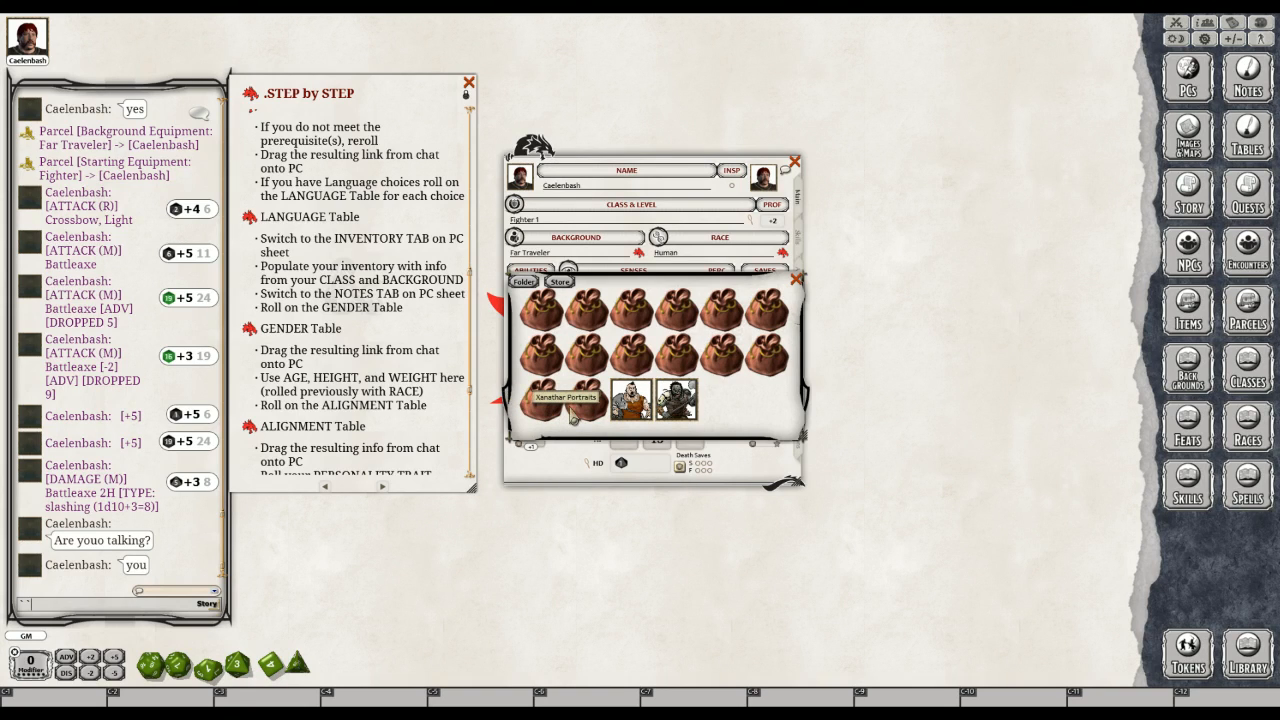
pyautogui.moveTo(673, 438); pyautogui.dragTo(666, 521)
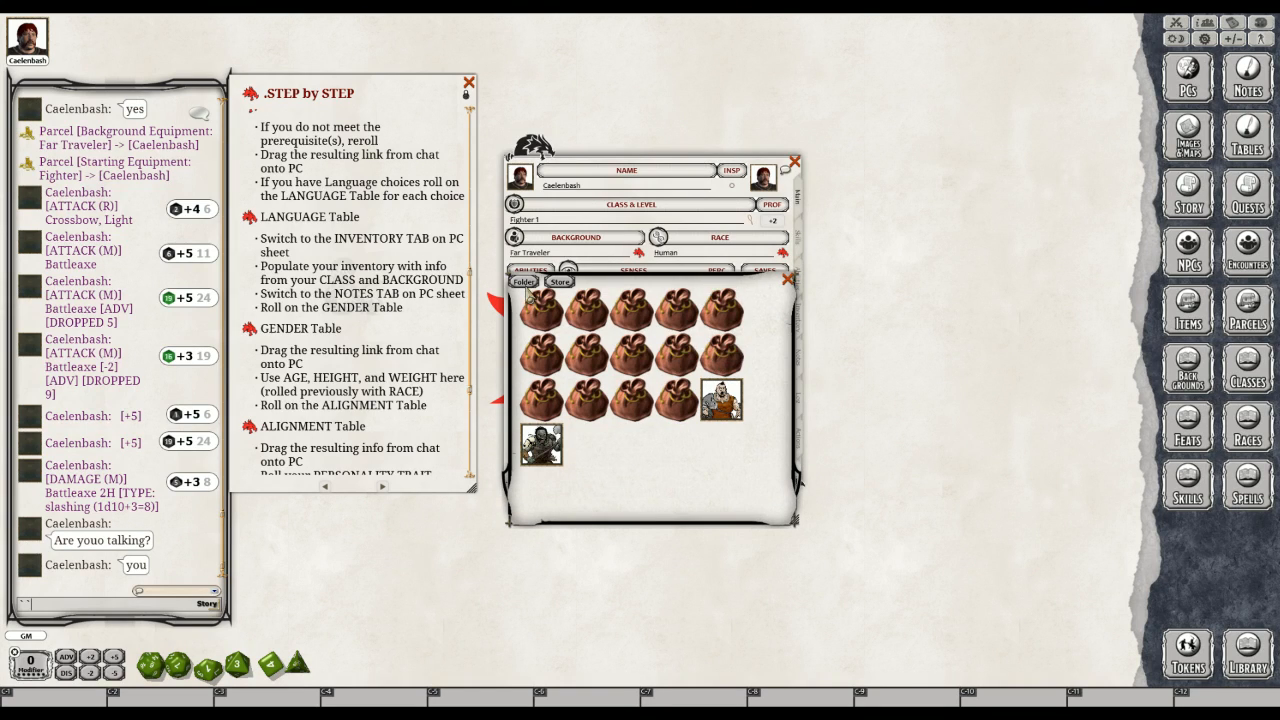
pyautogui.click(788, 280)
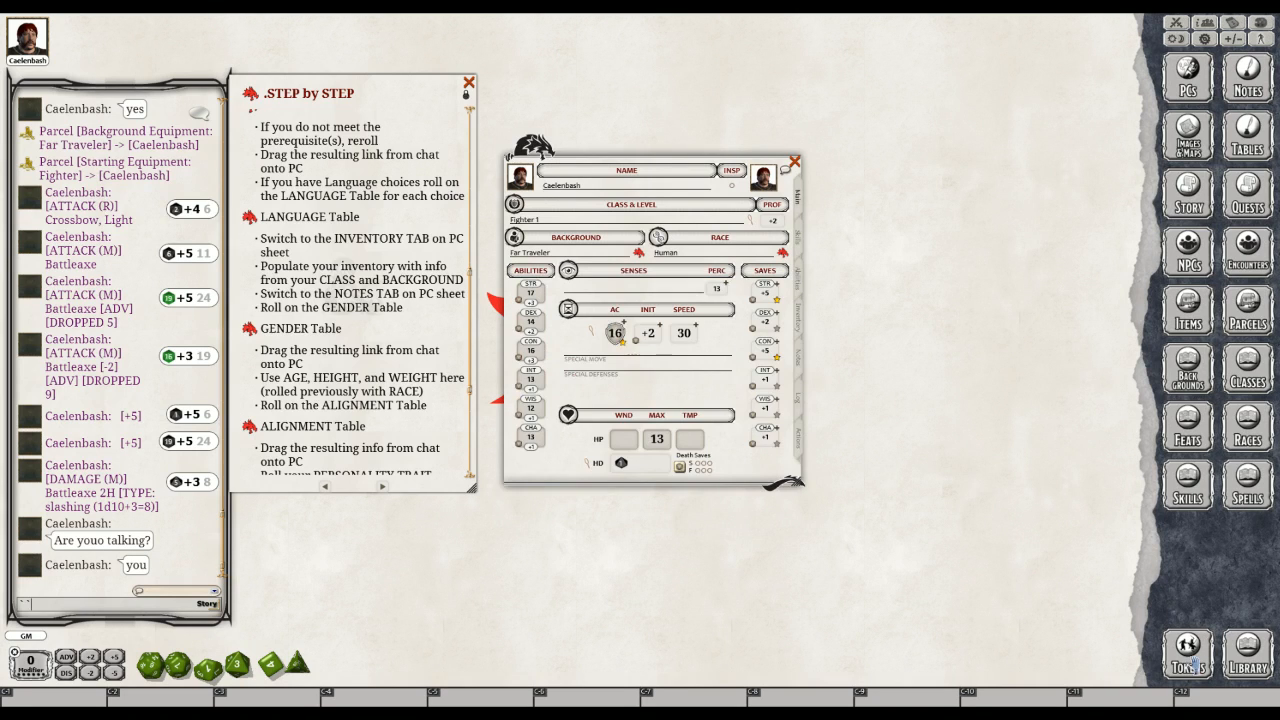
# Open the Character Tokens folder in the Tokens collection and browse its top-down character tokens
pyautogui.click(1188, 655)
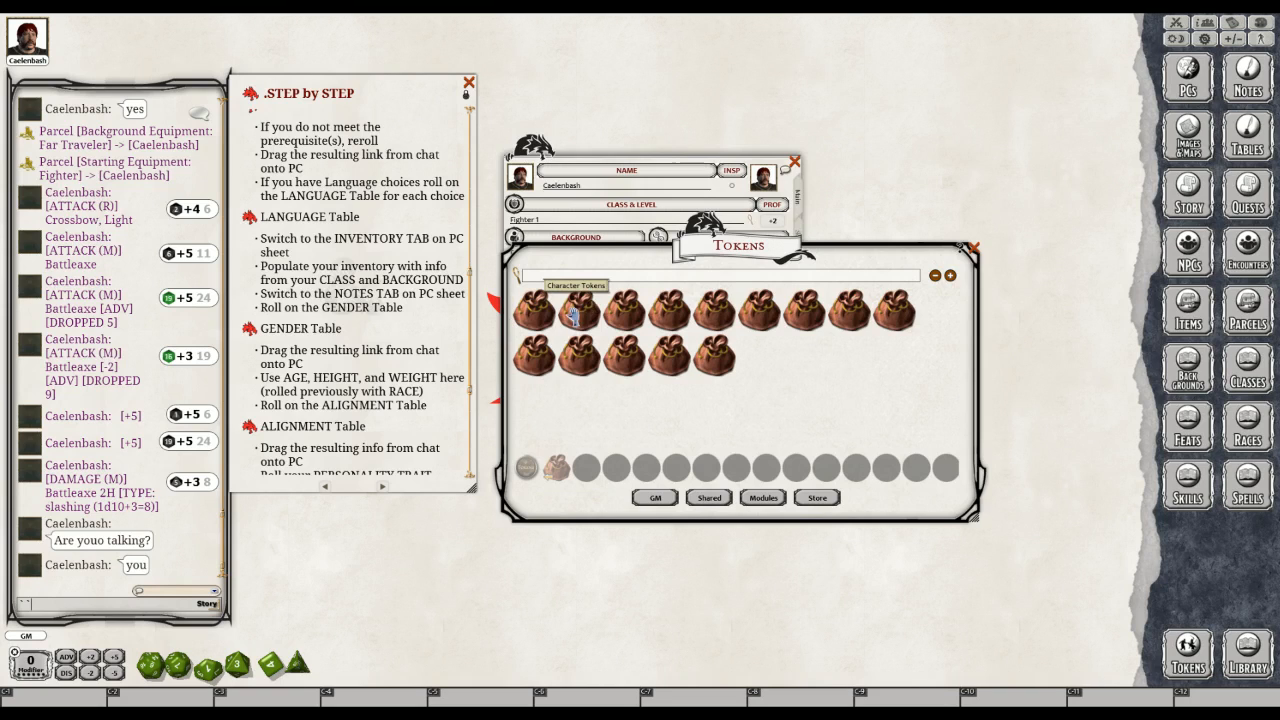
pyautogui.click(574, 313)
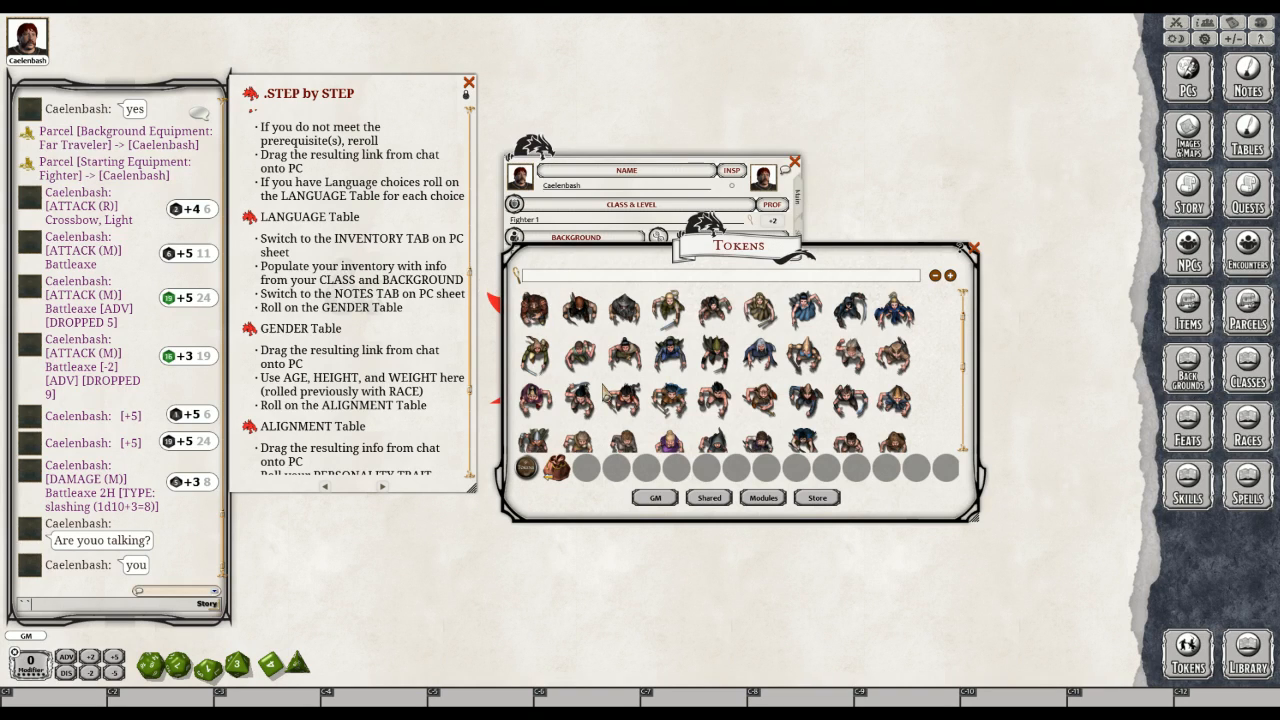
pyautogui.scroll(-2, 604, 390)
pyautogui.scroll(-1, 604, 388)
pyautogui.scroll(-1, 604, 388)
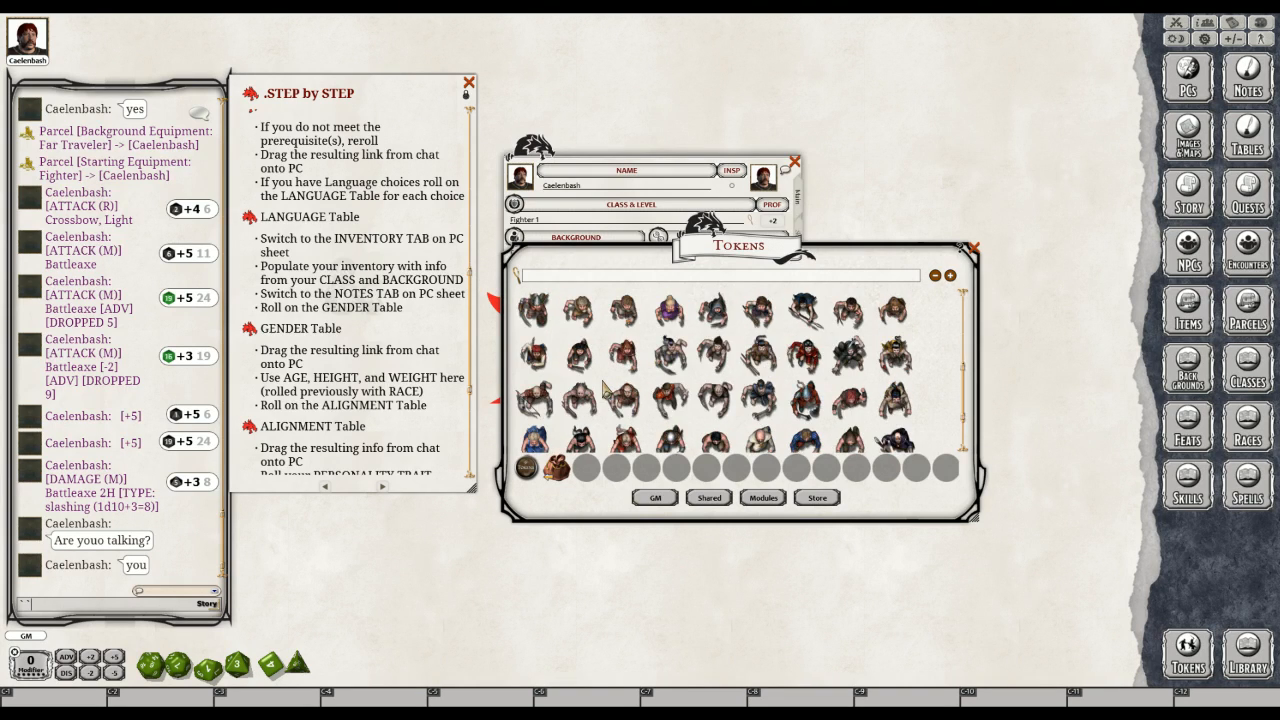
pyautogui.scroll(-1, 604, 386)
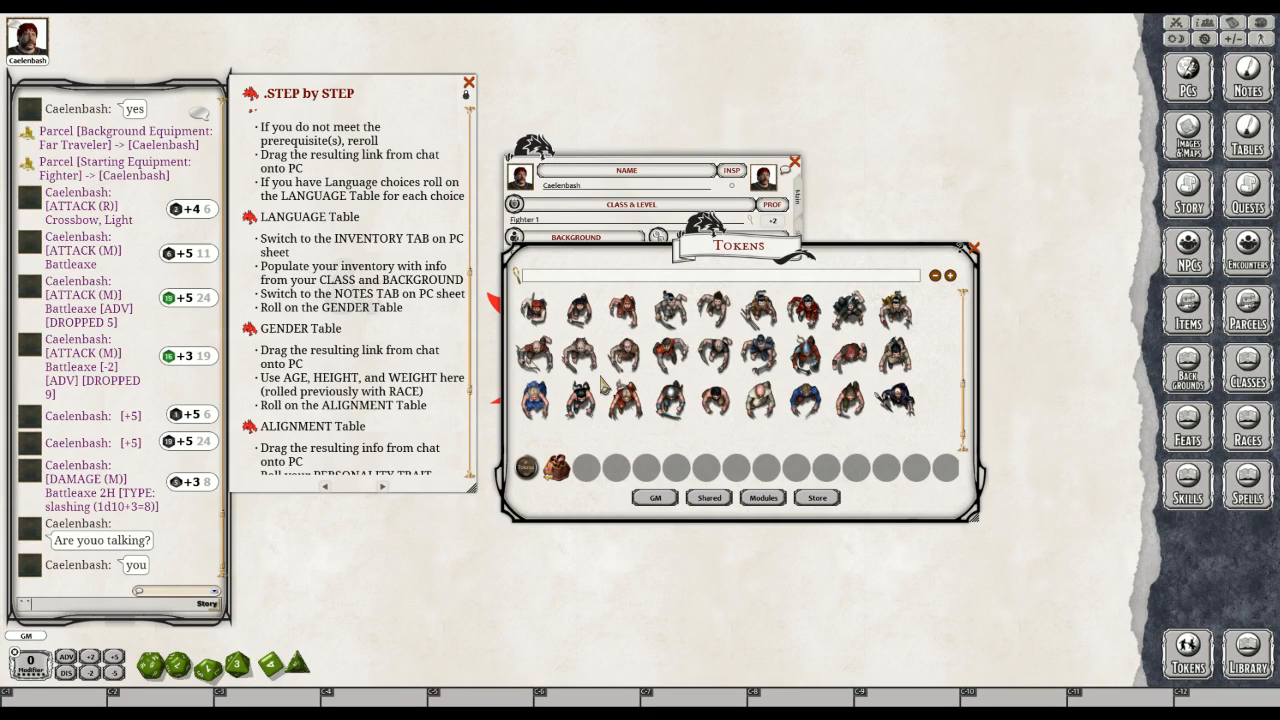
pyautogui.scroll(1, 604, 386)
pyautogui.scroll(1, 603, 386)
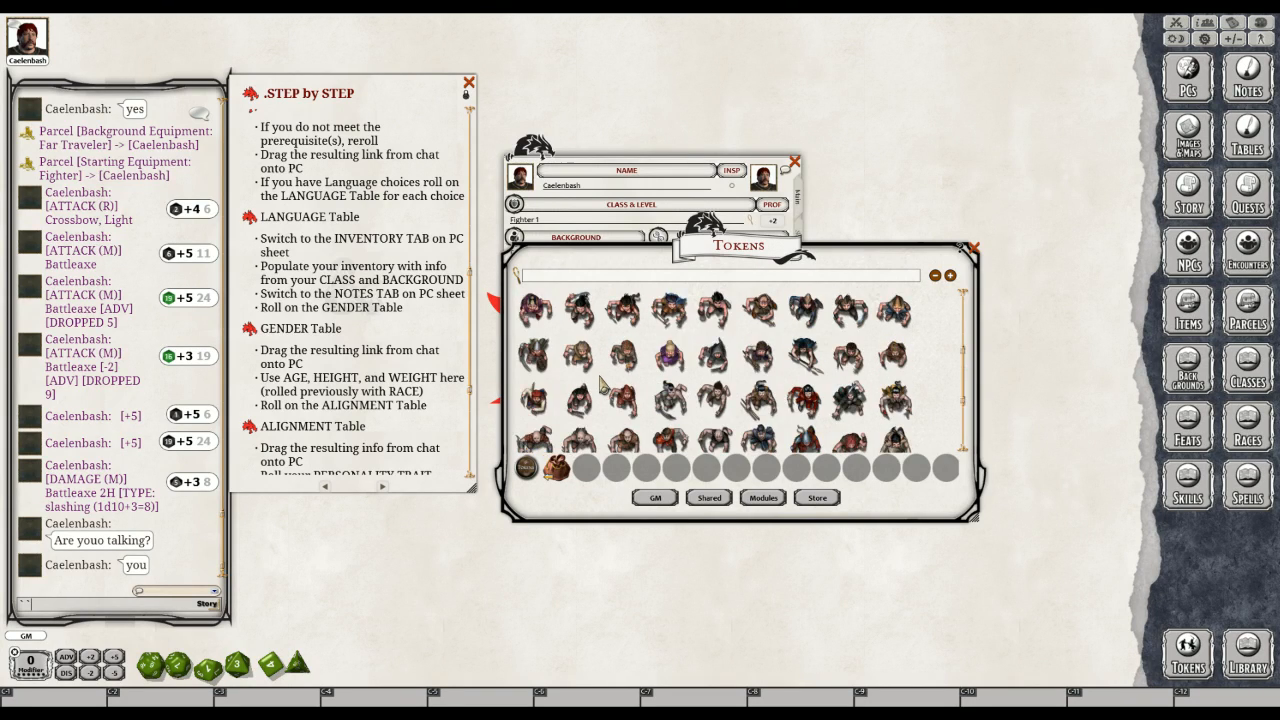
pyautogui.scroll(2, 603, 386)
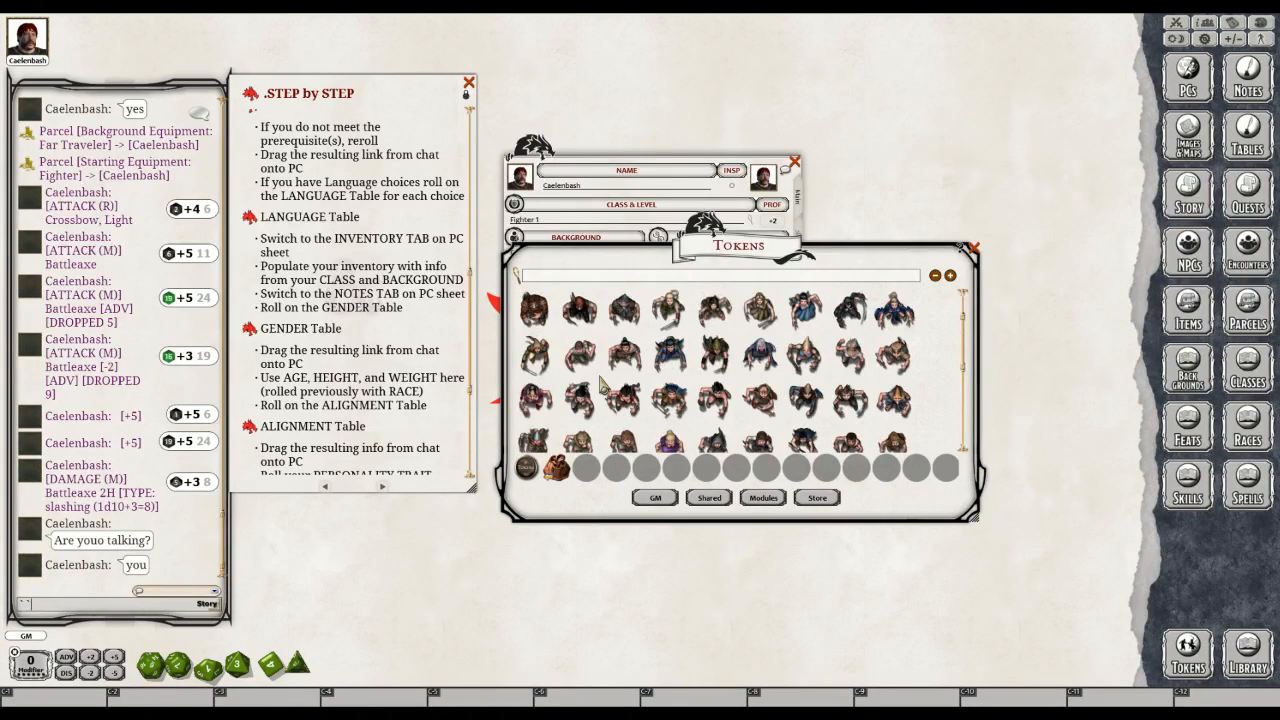
pyautogui.scroll(1, 603, 386)
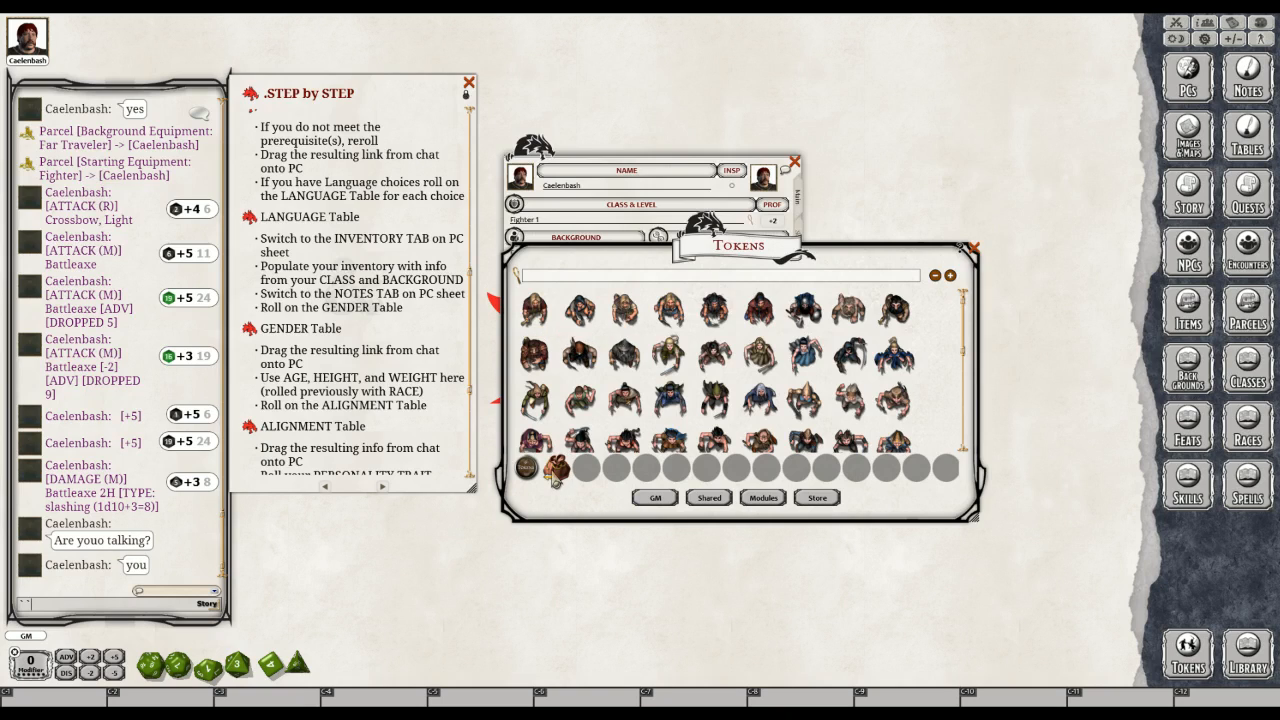
# Return to the token folders, open another folder of tokens, and assign Dwarf_Barbarian_Axe.png as Caelenbash's token
pyautogui.click(557, 467)
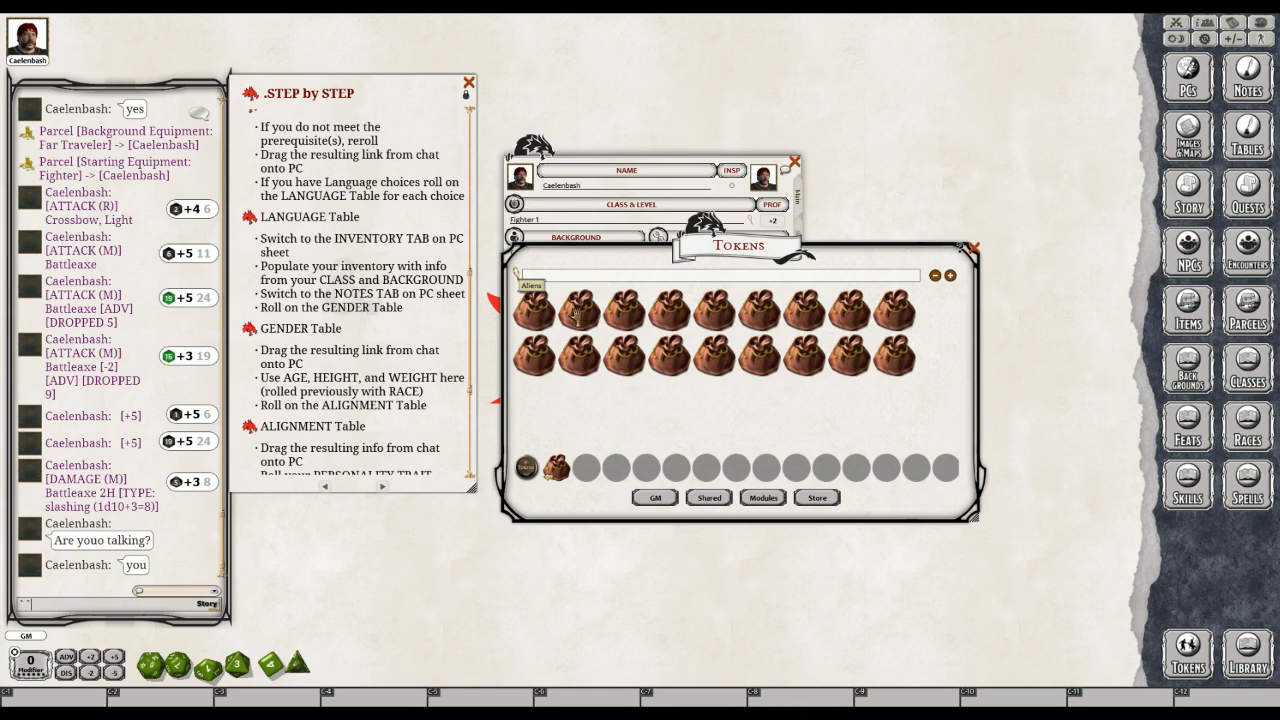
pyautogui.click(636, 318)
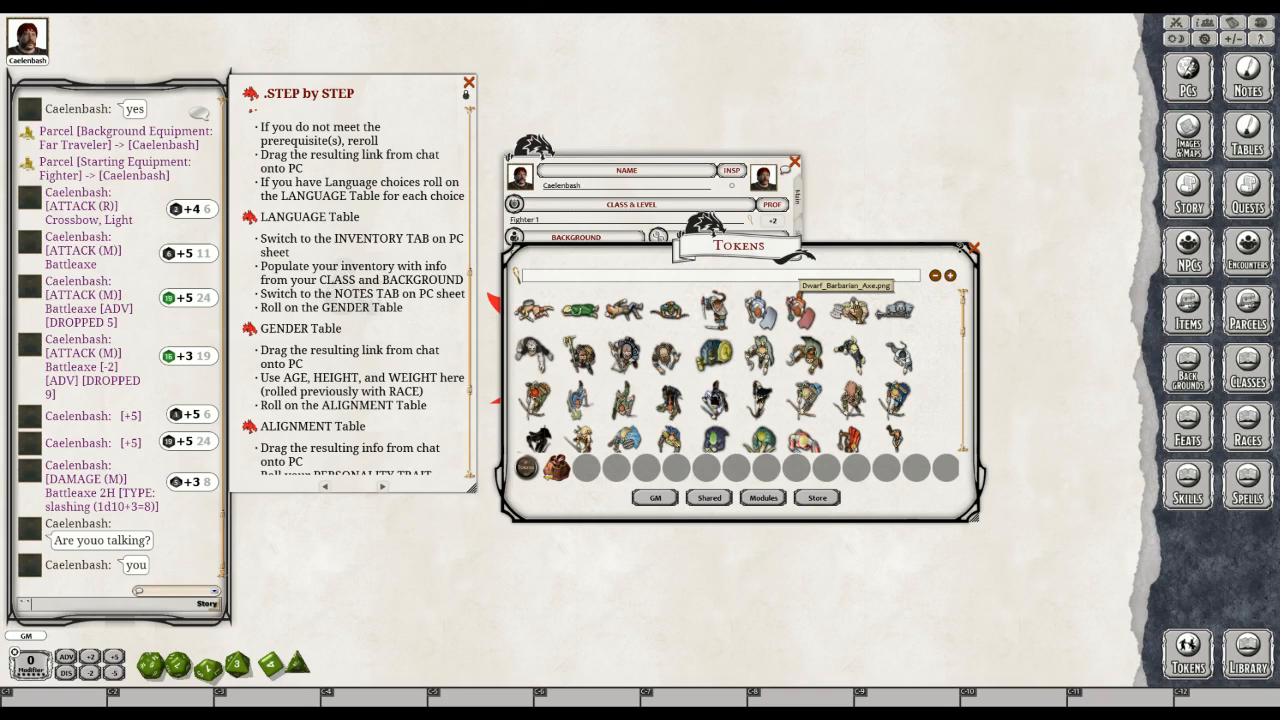
pyautogui.moveTo(852, 308); pyautogui.dragTo(765, 178)
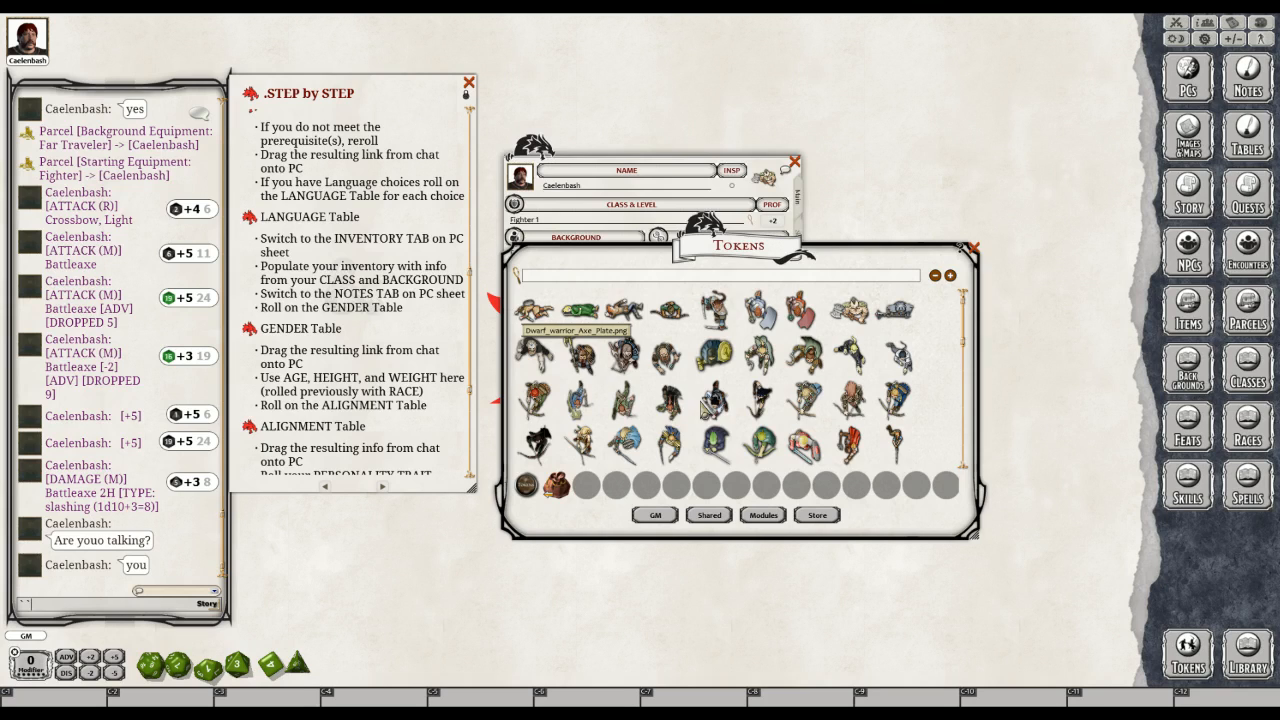
# Browse the remaining tokens in the open folder through the end of the list and close the Tokens collection
pyautogui.scroll(-2, 706, 360)
pyautogui.scroll(-1, 706, 360)
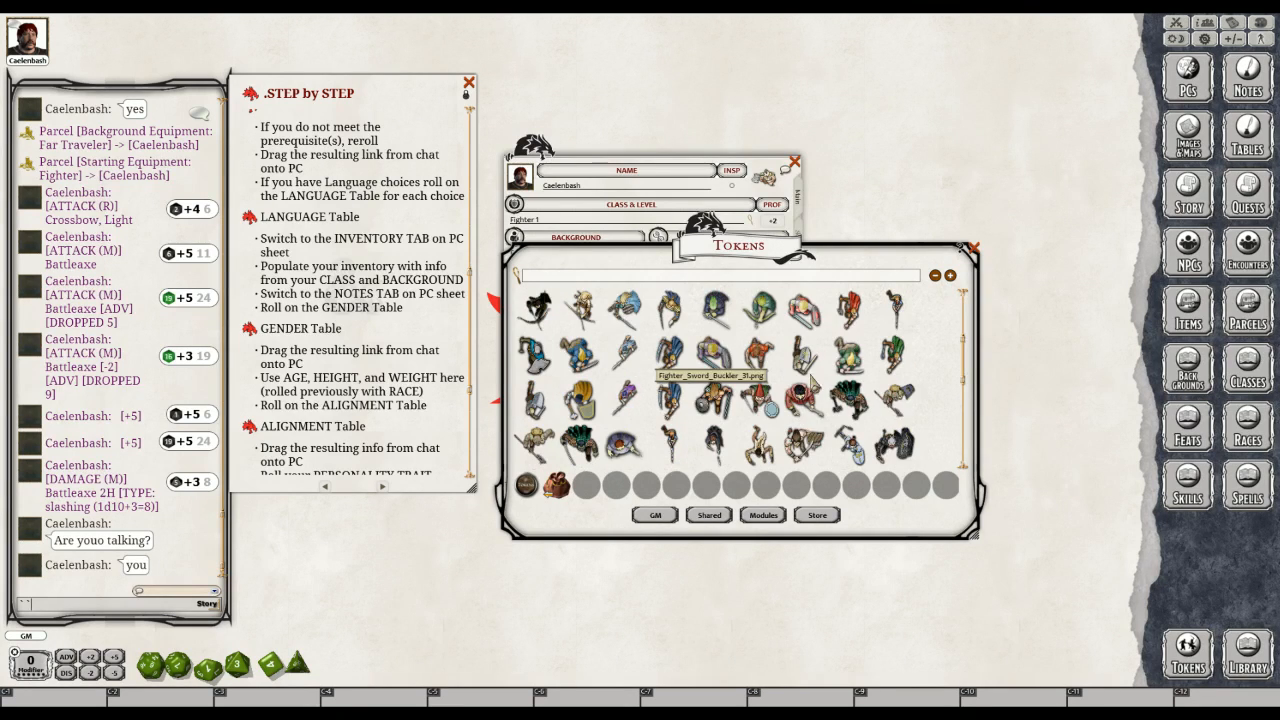
pyautogui.scroll(-2, 903, 380)
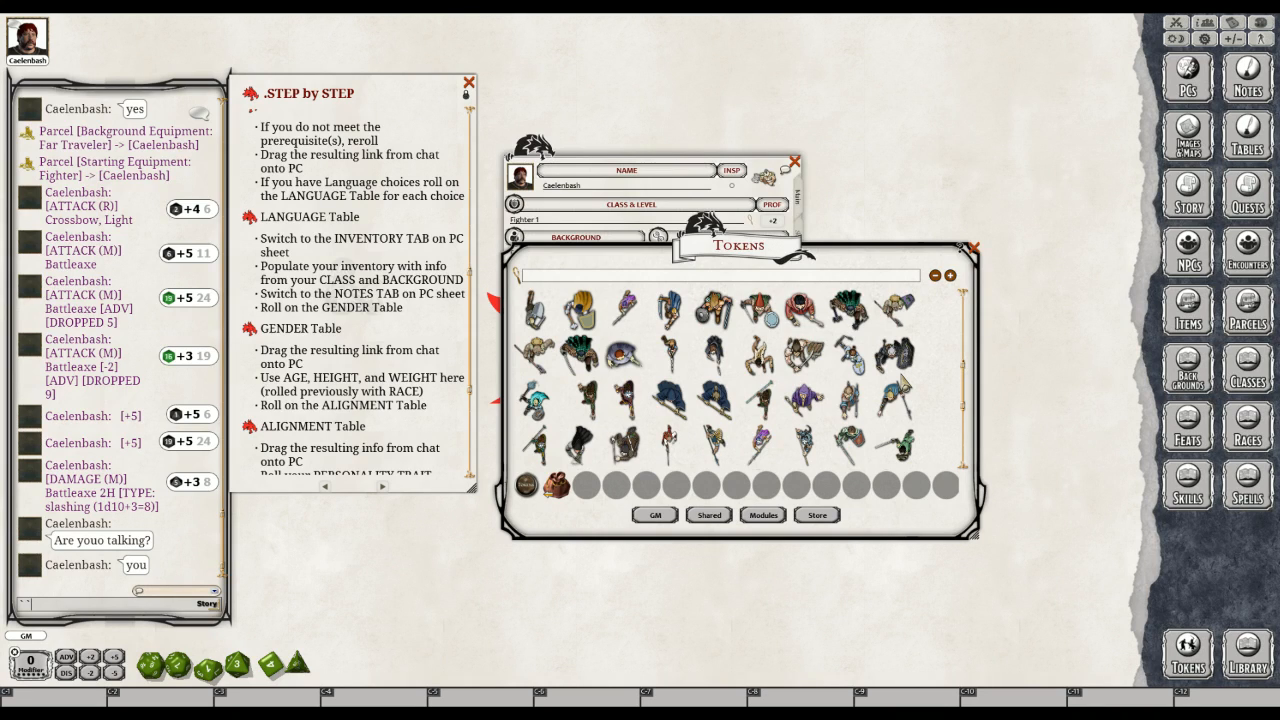
pyautogui.scroll(-3, 903, 380)
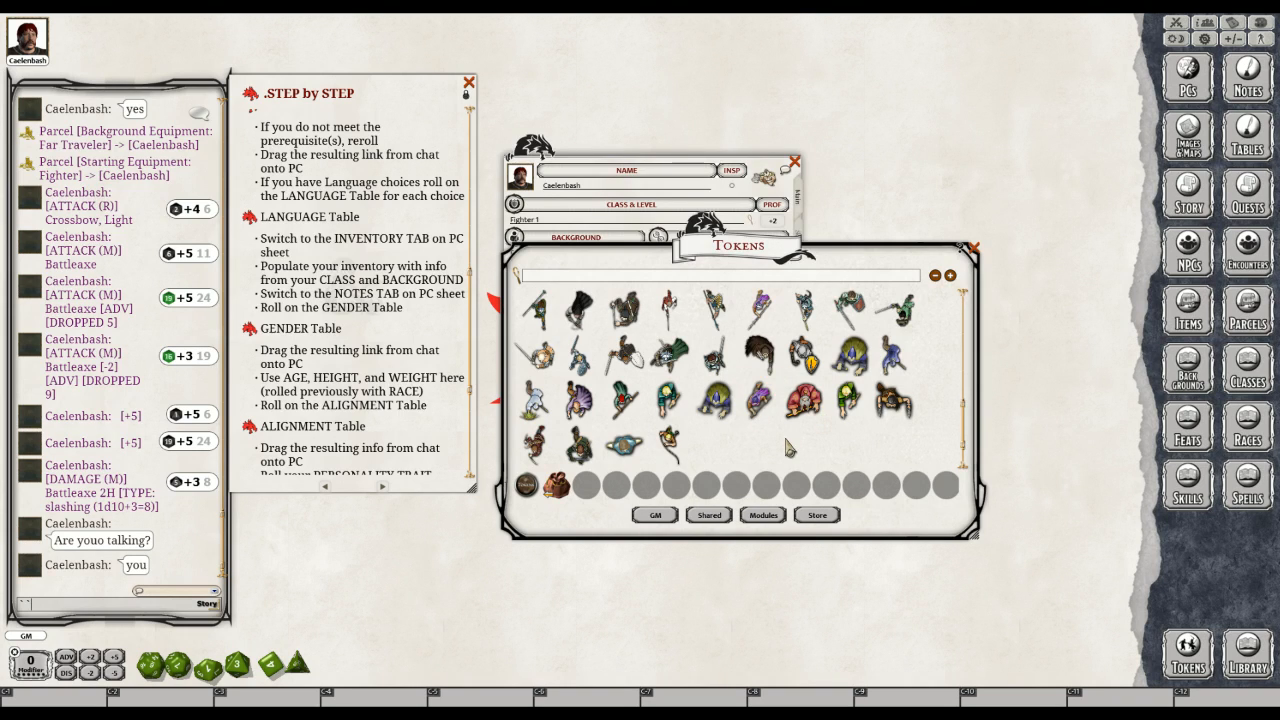
pyautogui.scroll(2, 790, 446)
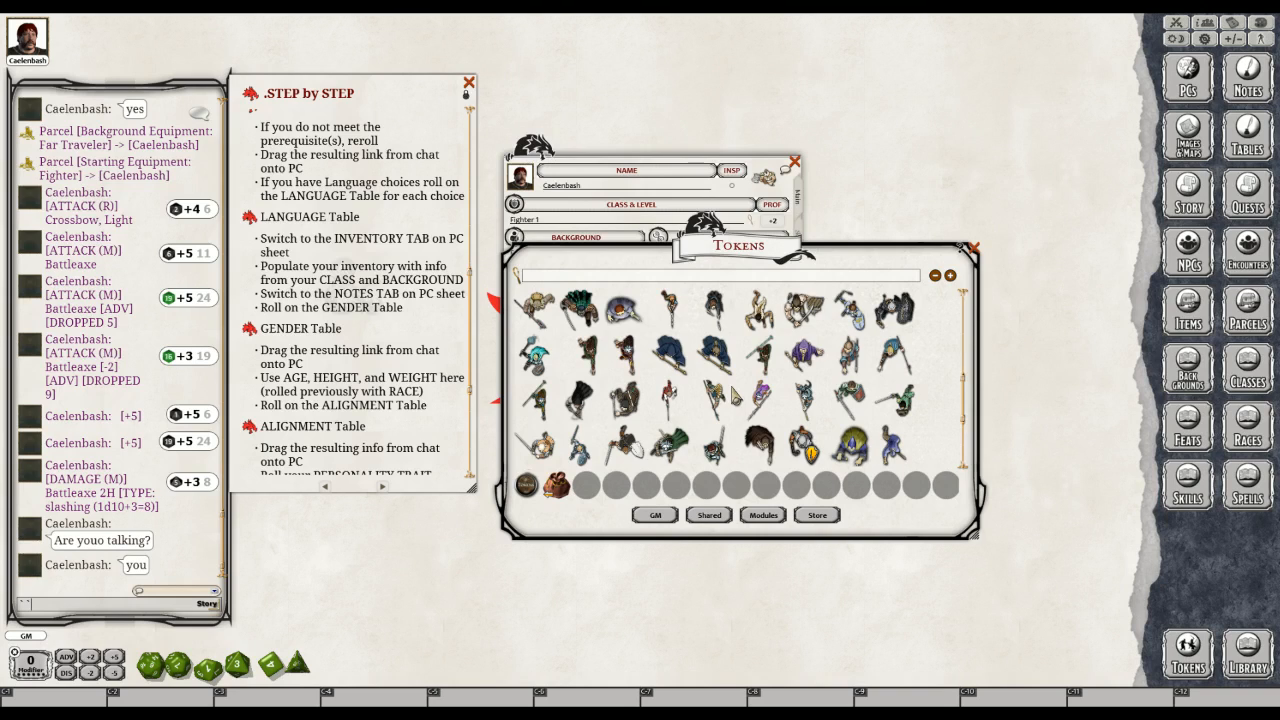
pyautogui.scroll(-1, 735, 395)
pyautogui.scroll(-1, 735, 395)
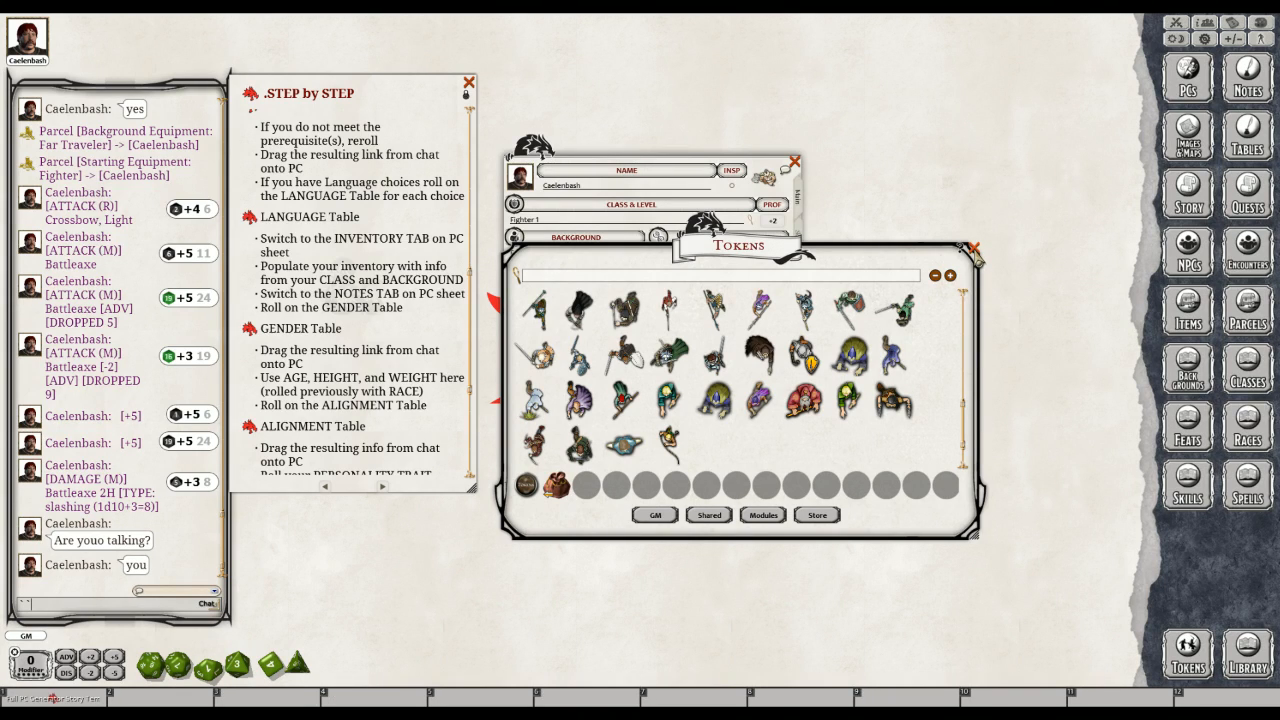
pyautogui.press('ctrl')
pyautogui.press('ctrl')
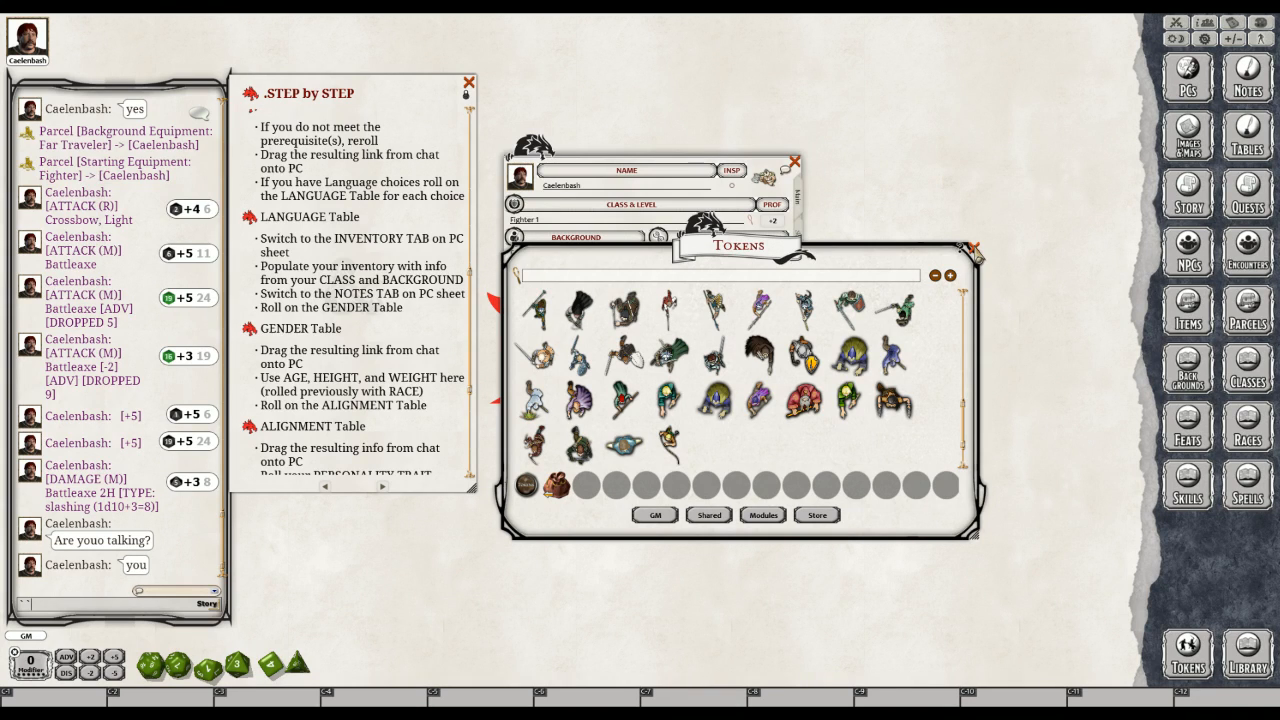
pyautogui.click(973, 249)
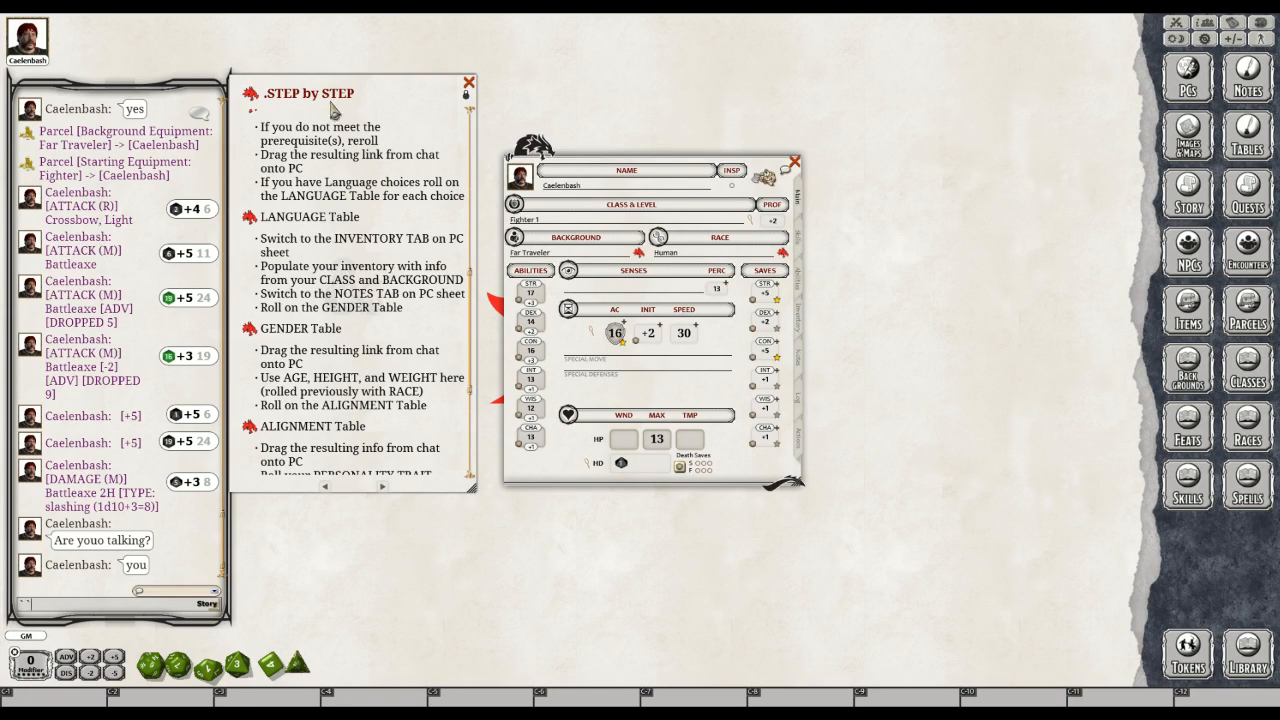
# Close the .STEP by STEP story and Caelenbash's character sheet
pyautogui.click(469, 84)
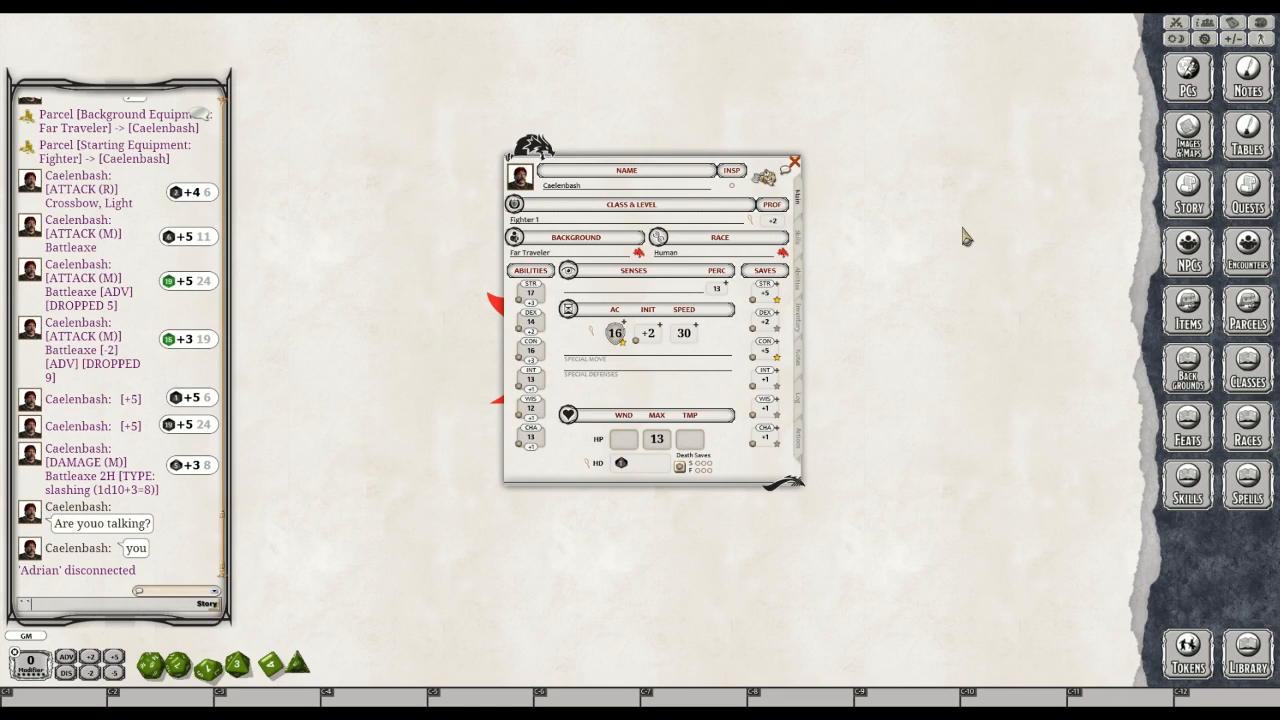
pyautogui.press('ctrl')
pyautogui.click(797, 166)
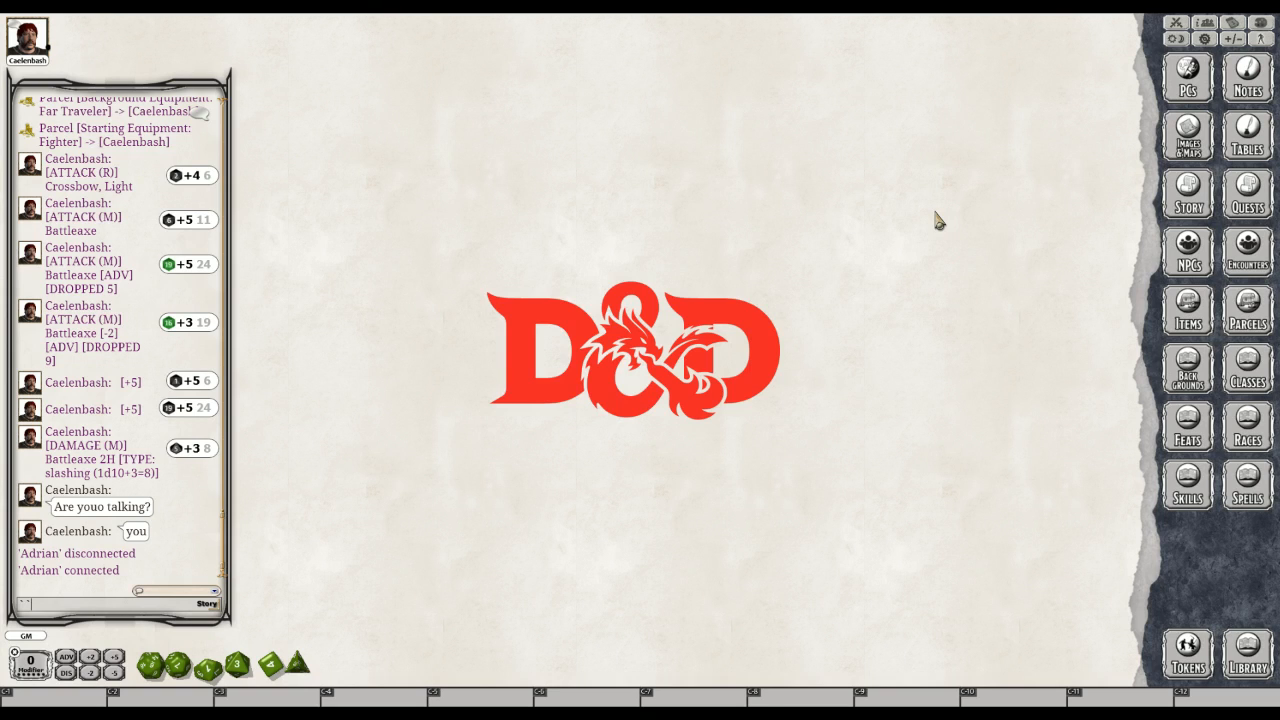
pyautogui.press('ctrl')
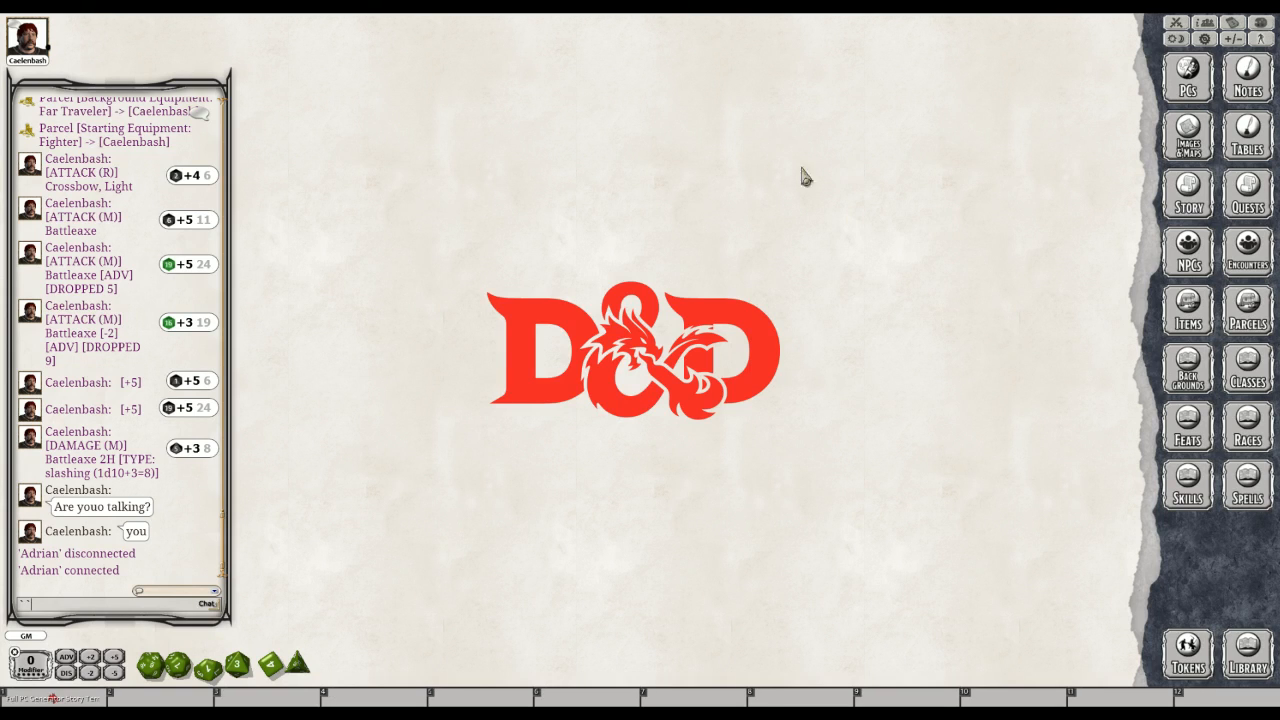
# Open Caelenbash's character sheet to look over its main page, and close it again
pyautogui.press('ctrl')
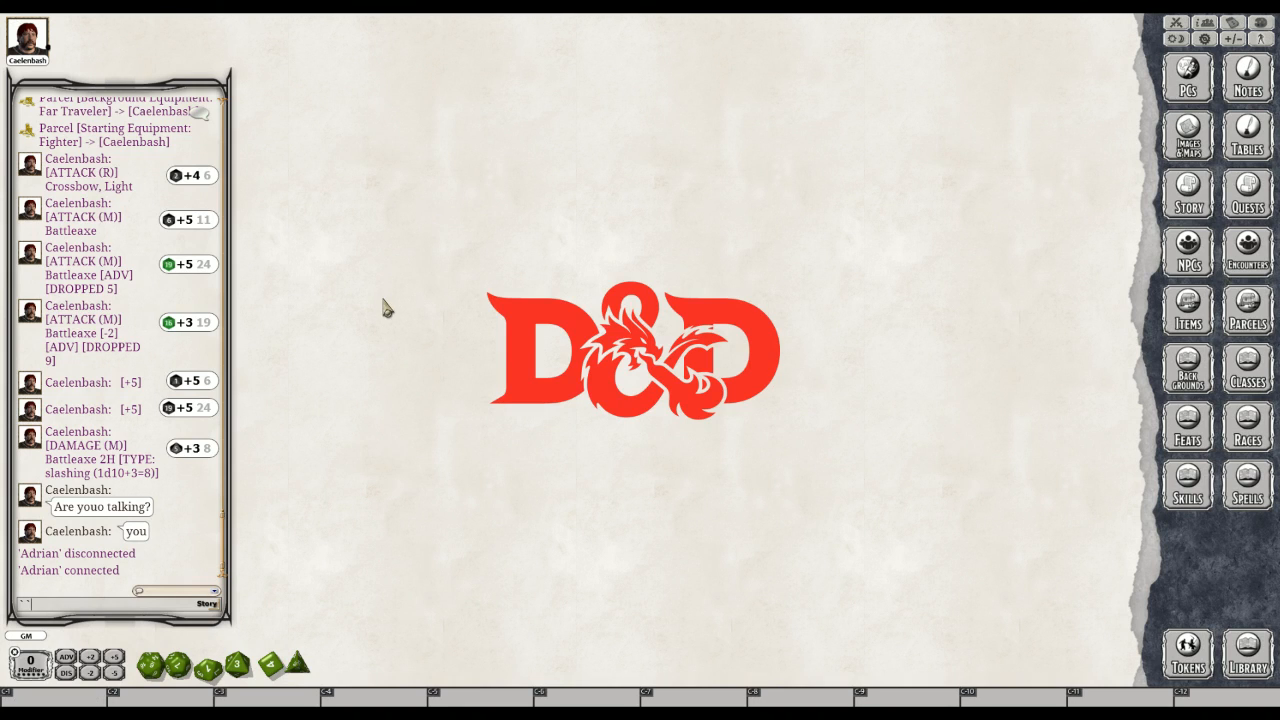
pyautogui.doubleClick(19, 47)
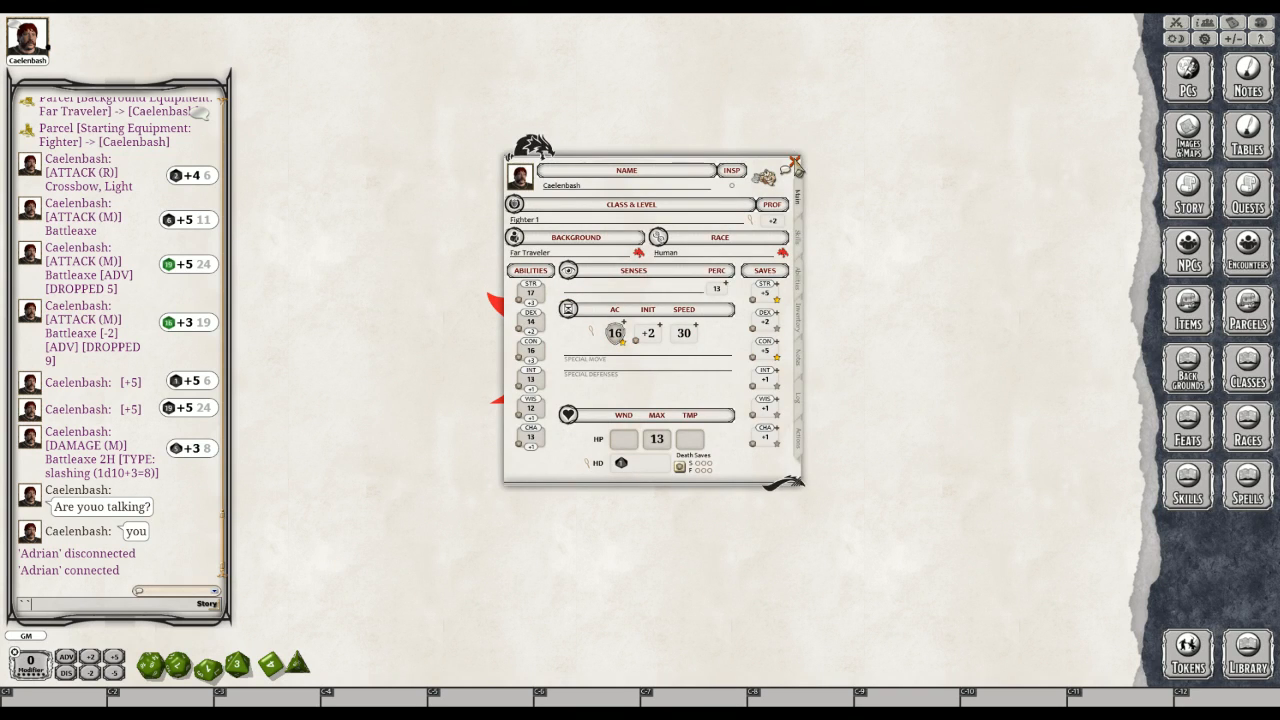
pyautogui.click(794, 163)
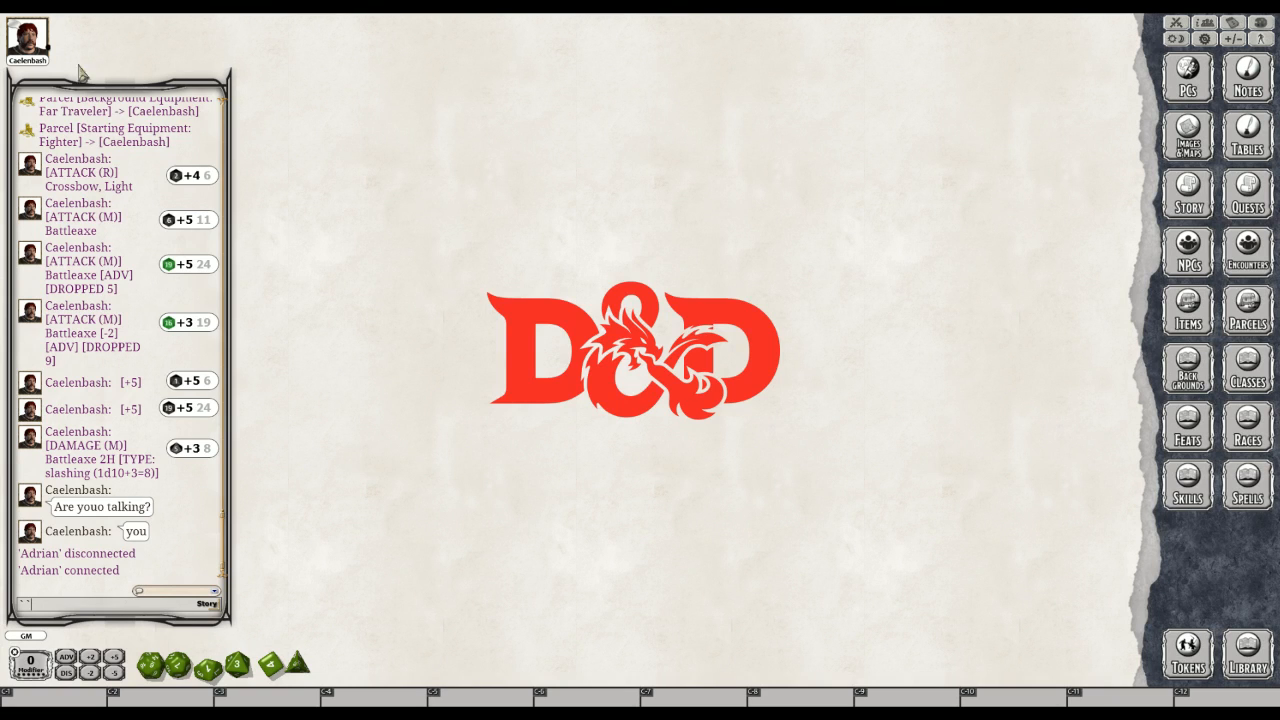
# Replace Caelenbash's token with the character's own portrait, then reopen the character sheet to check it and close it
pyautogui.doubleClick(42, 50)
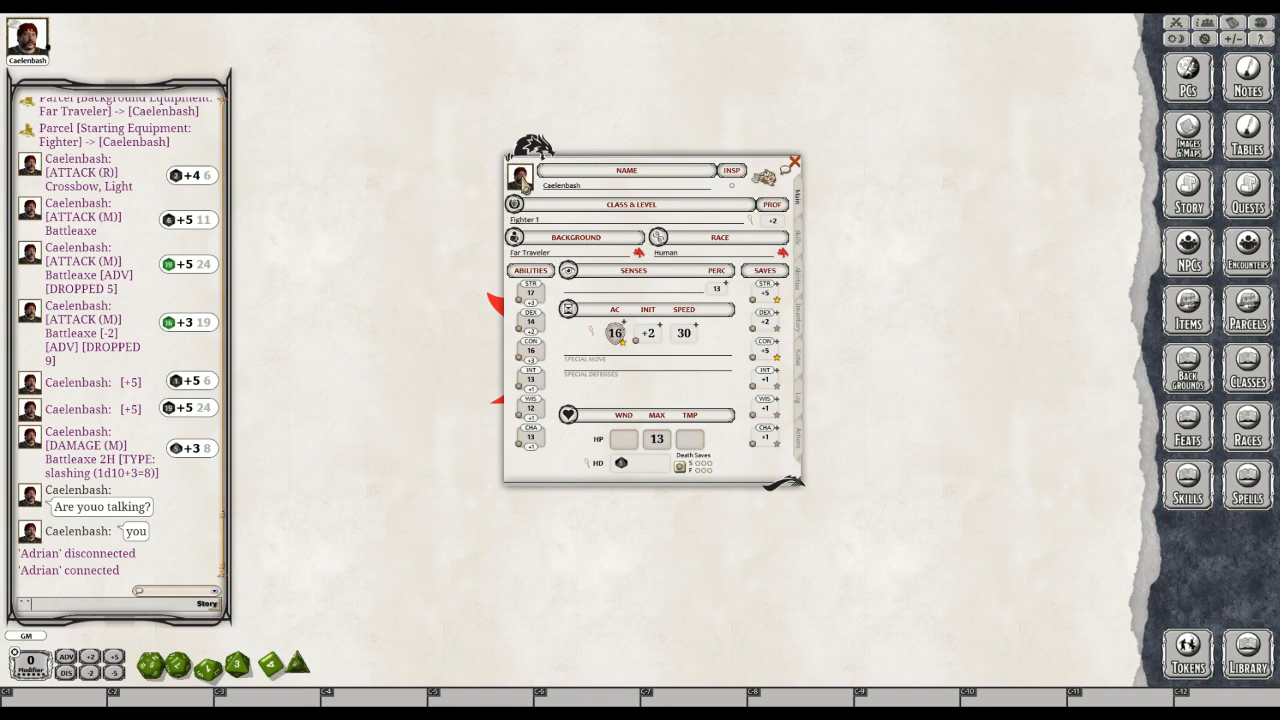
pyautogui.moveTo(530, 186); pyautogui.dragTo(774, 182)
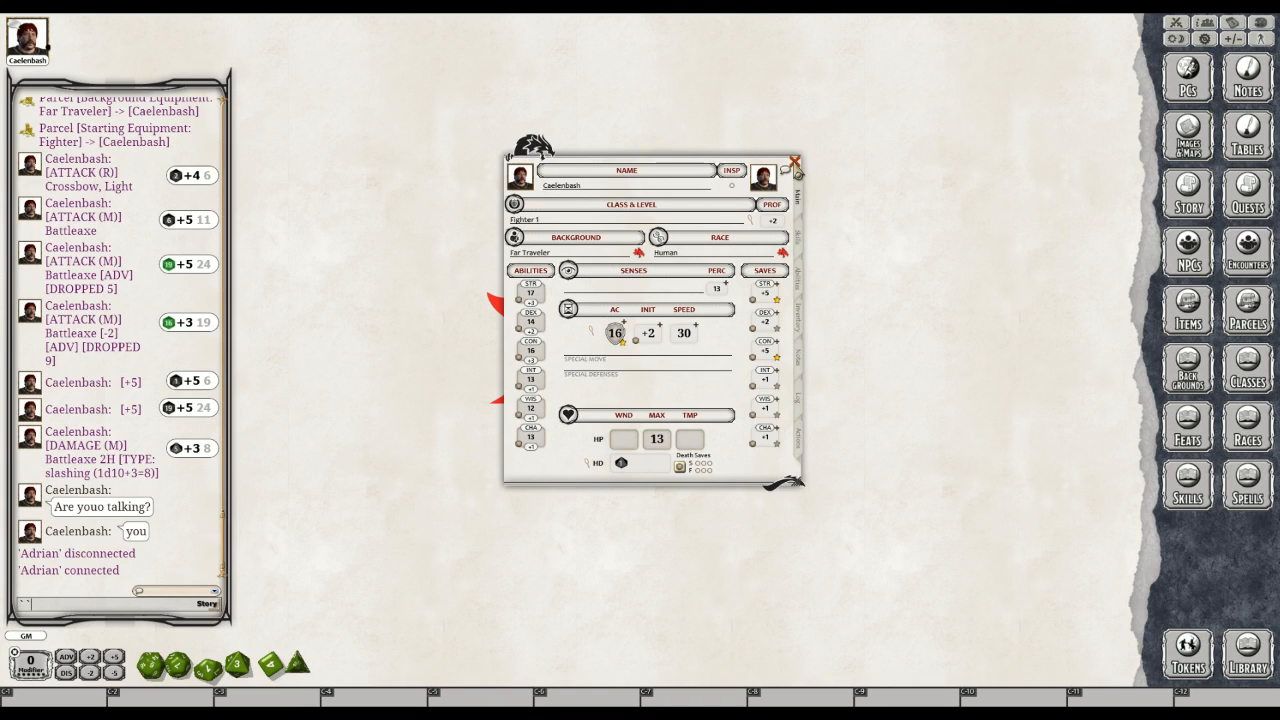
pyautogui.click(794, 162)
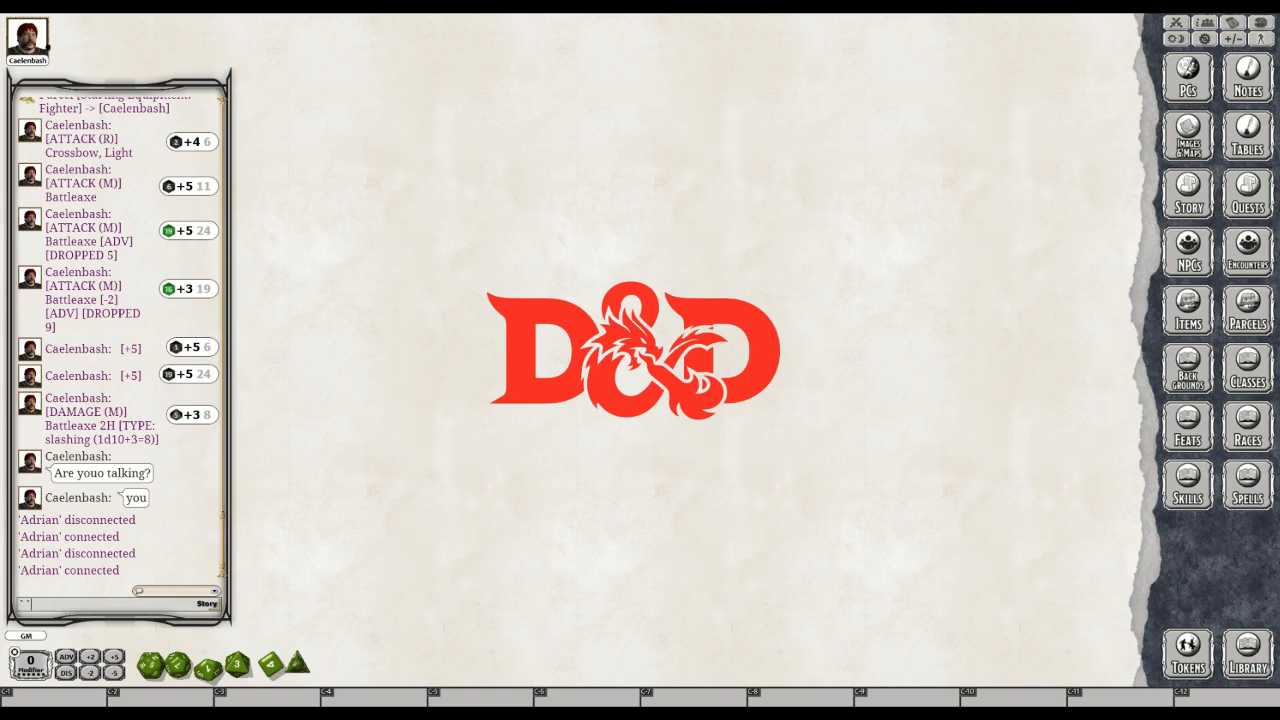
pyautogui.doubleClick(34, 46)
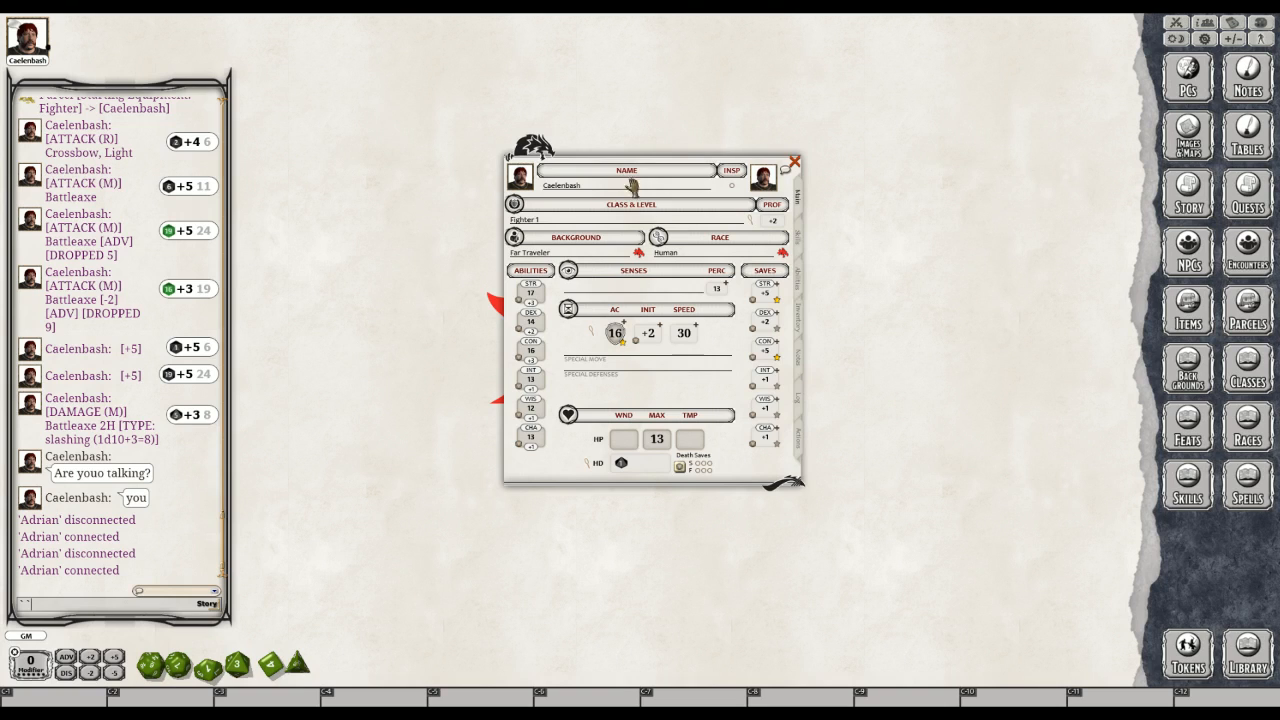
pyautogui.click(794, 162)
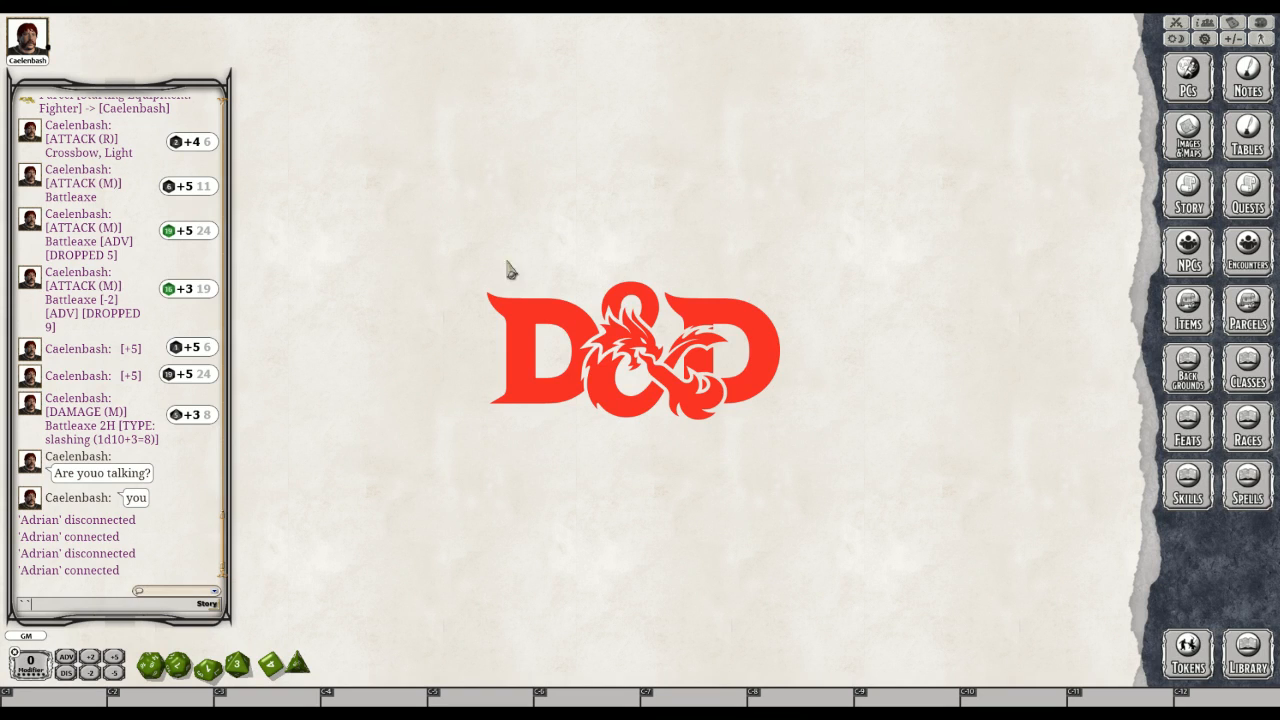
# Exit the campaign and return to the launcher
pyautogui.rightClick(628, 233)
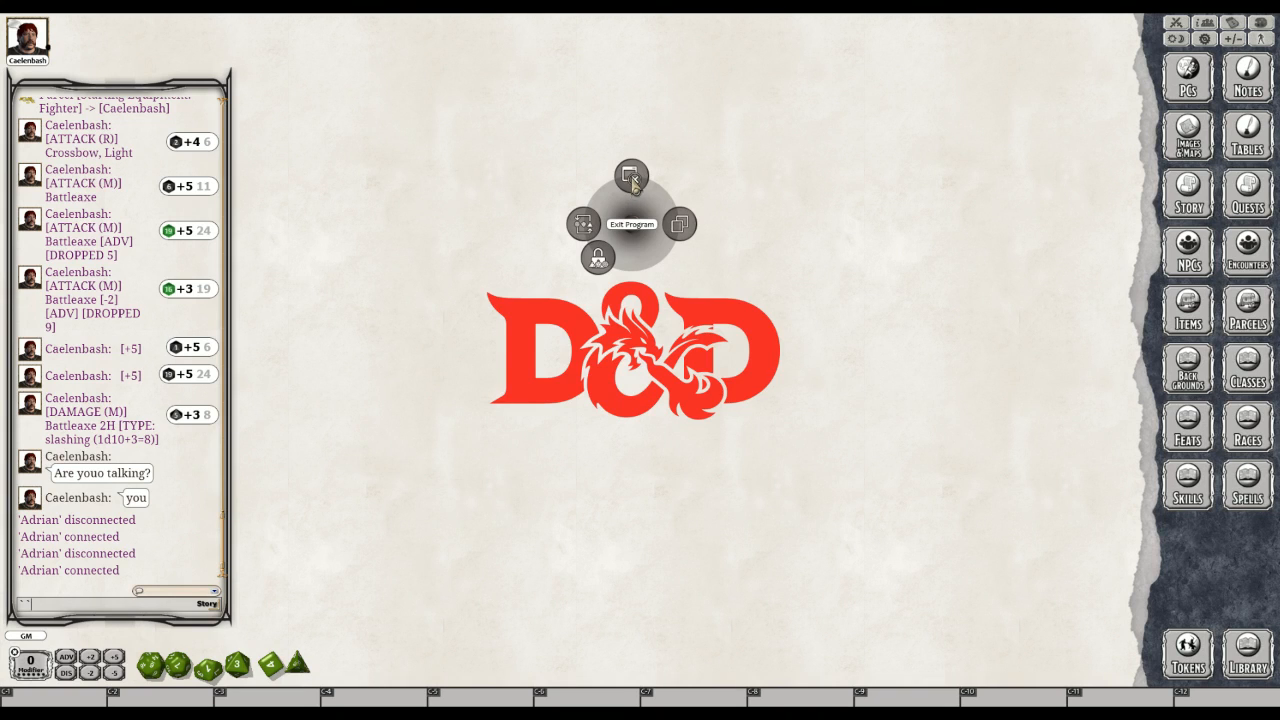
pyautogui.click(633, 181)
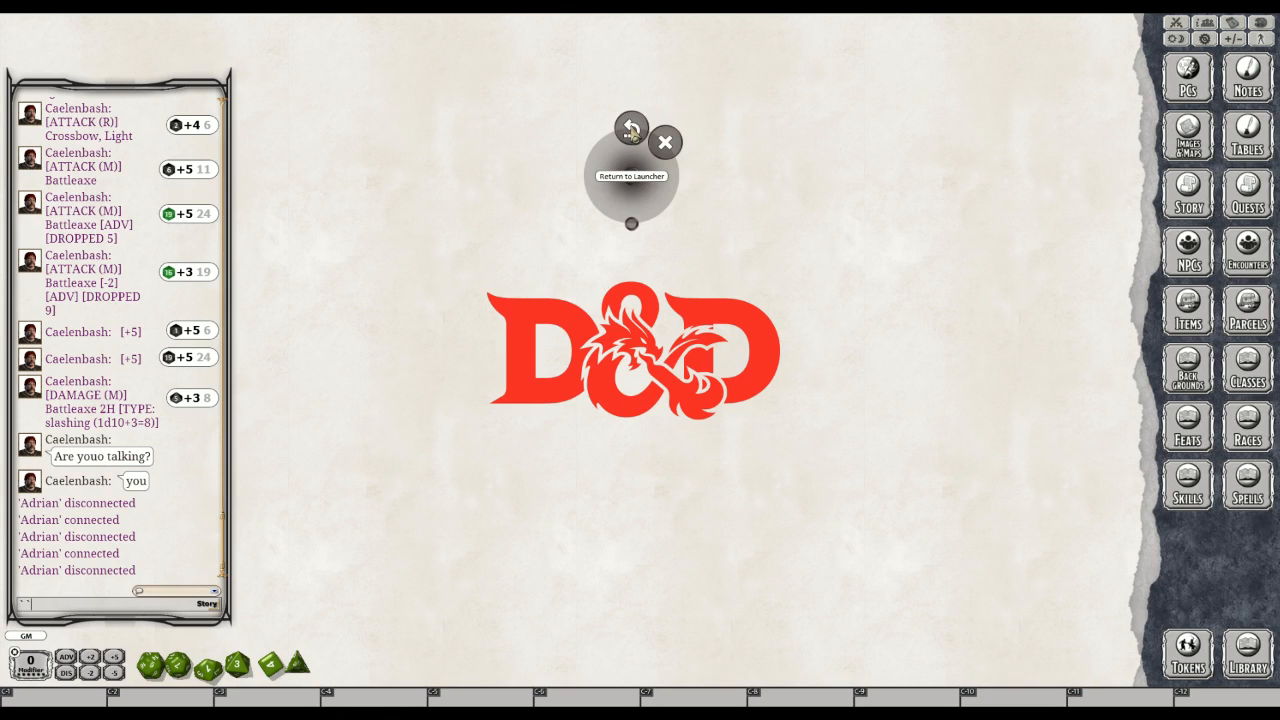
pyautogui.click(632, 130)
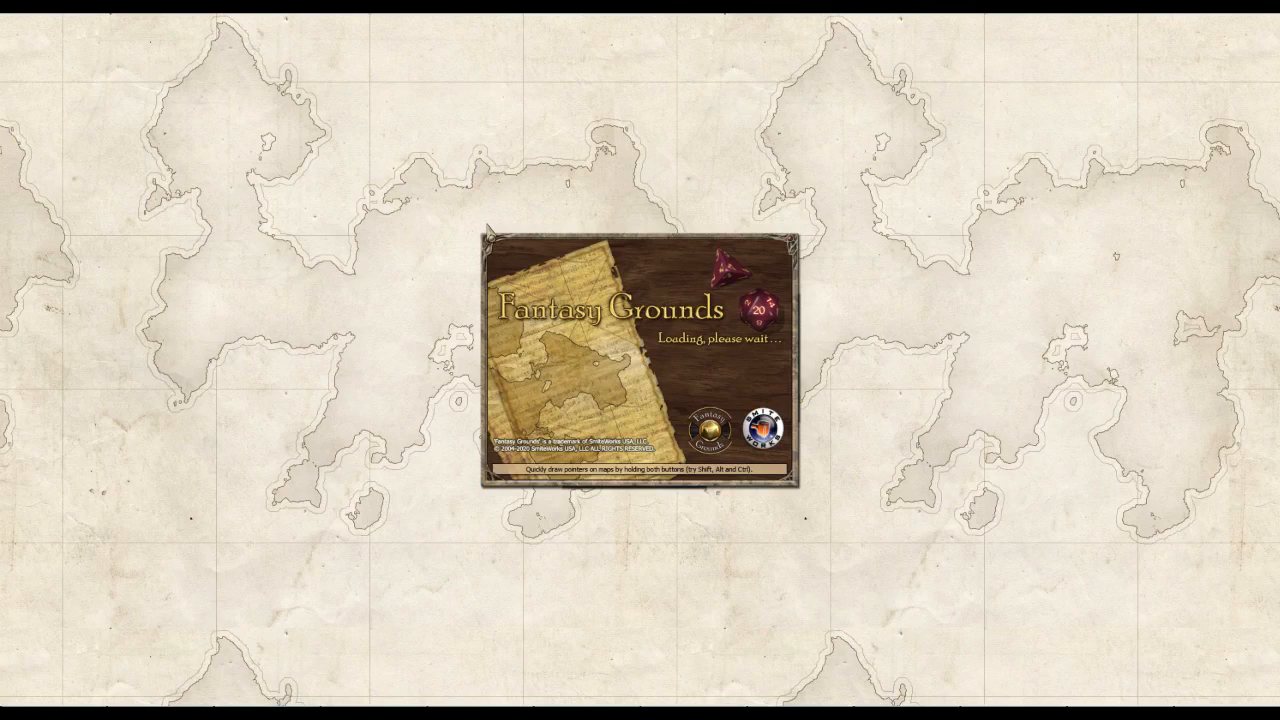